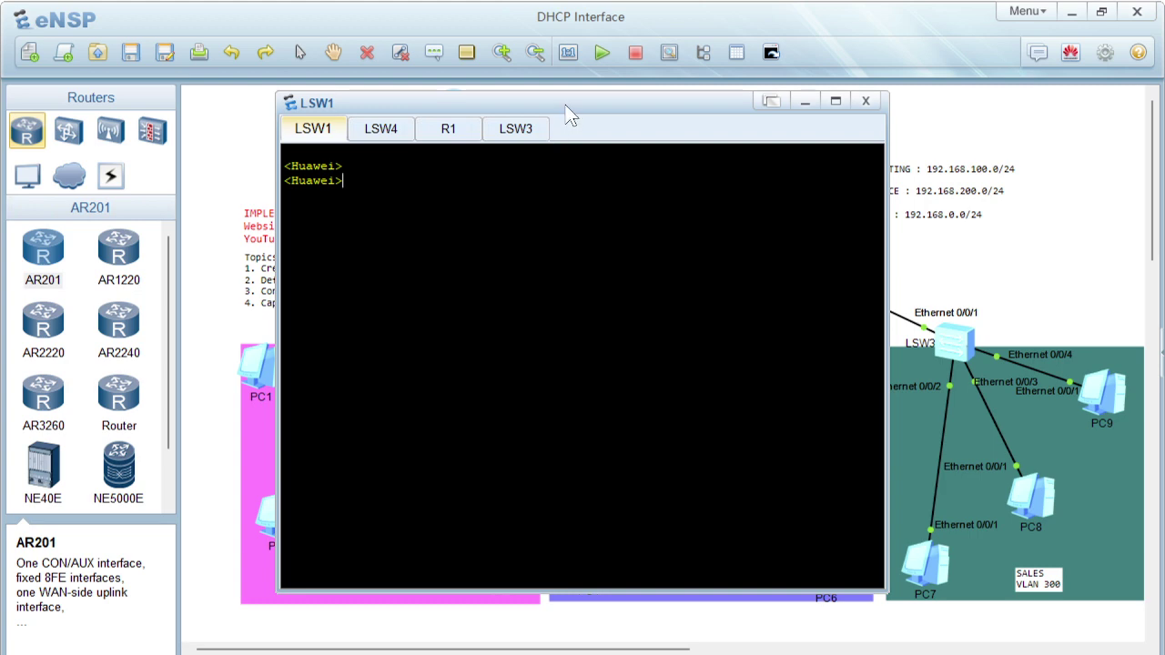
- Move the LSW1 console window aside so the Marketing part of the topology around LSW1 is uncovered
drag(567, 109, 878, 203)
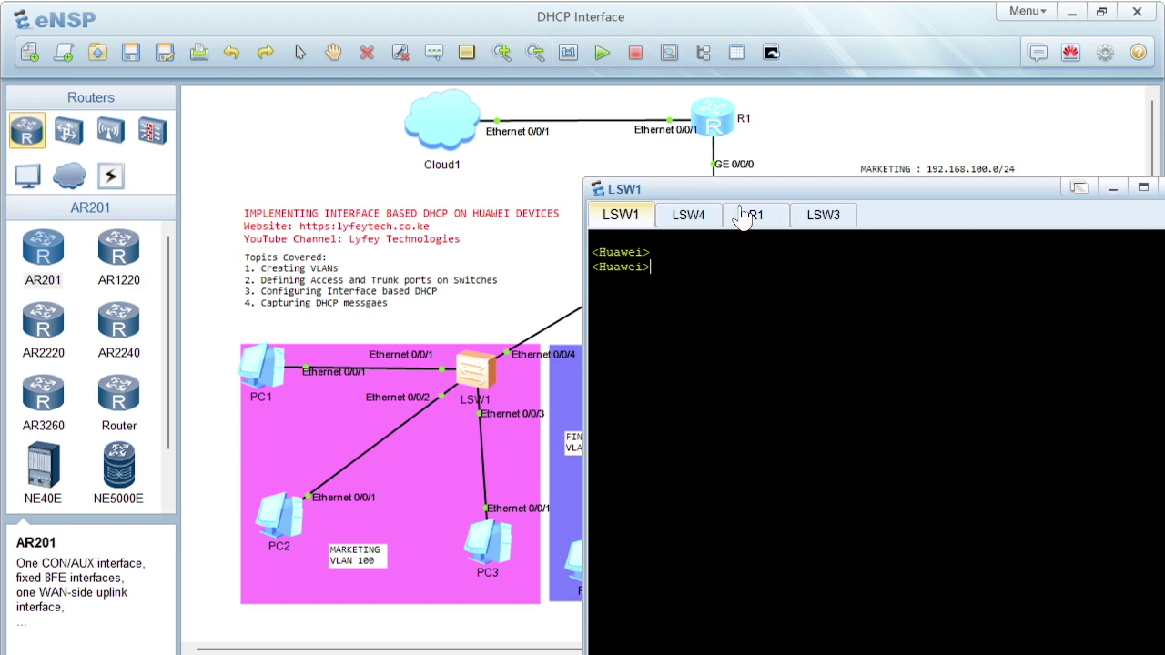
click(832, 226)
drag(832, 218, 734, 186)
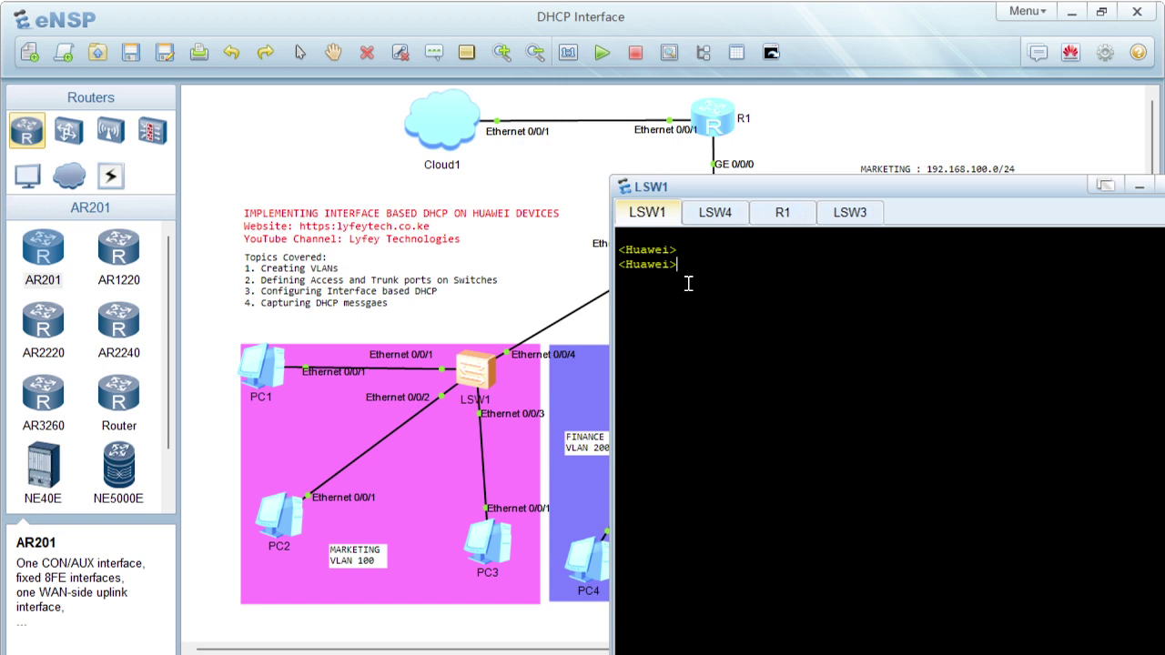
key(Return)
key(Return)
text(sys)
key(Return)
key(Return)
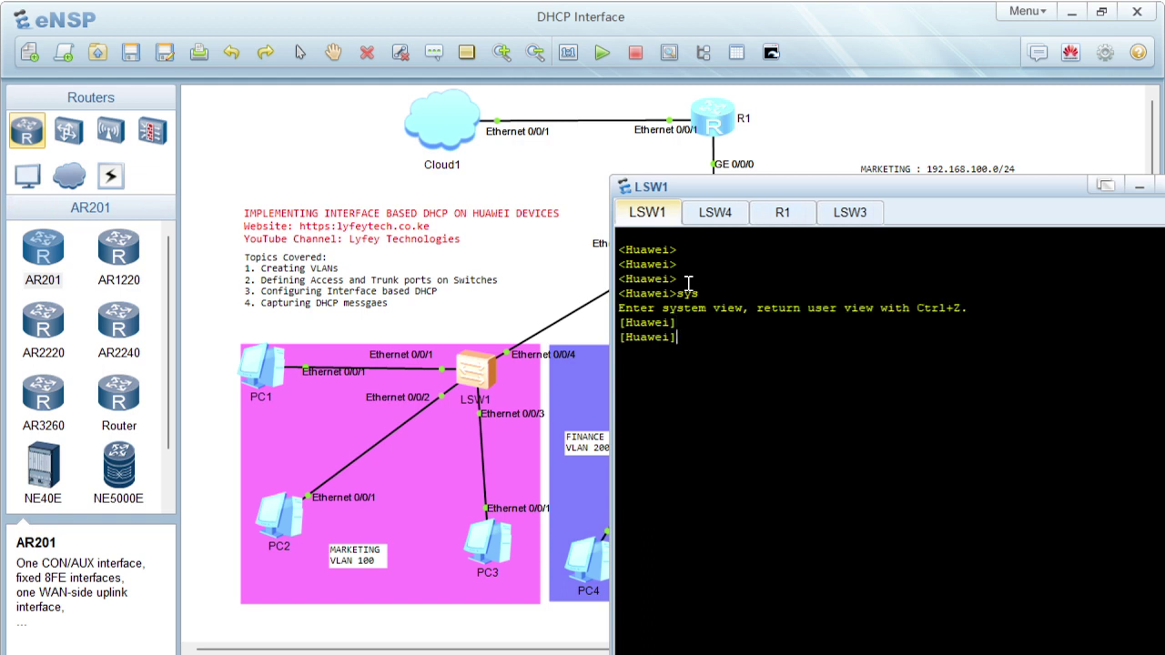
text(sy)
key(Tab)
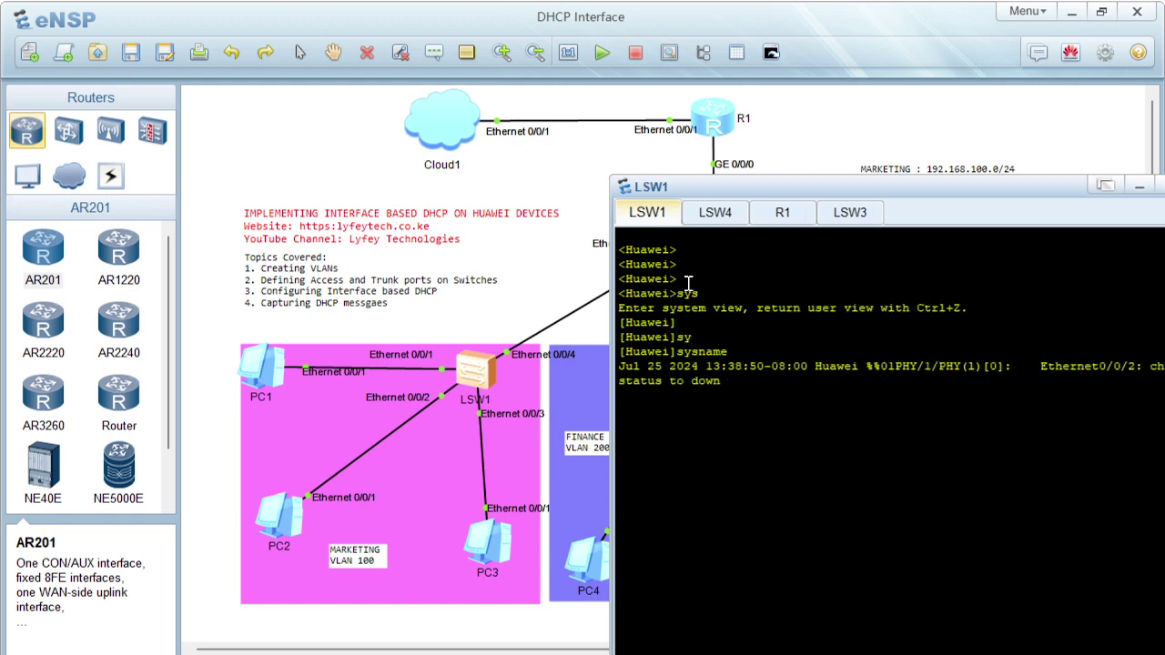
key(BackSpace)
key(BackSpace)
key(BackSpace)
key(BackSpace)
key(BackSpace)
key(BackSpace)
key(BackSpace)
key(BackSpace)
key(BackSpace)
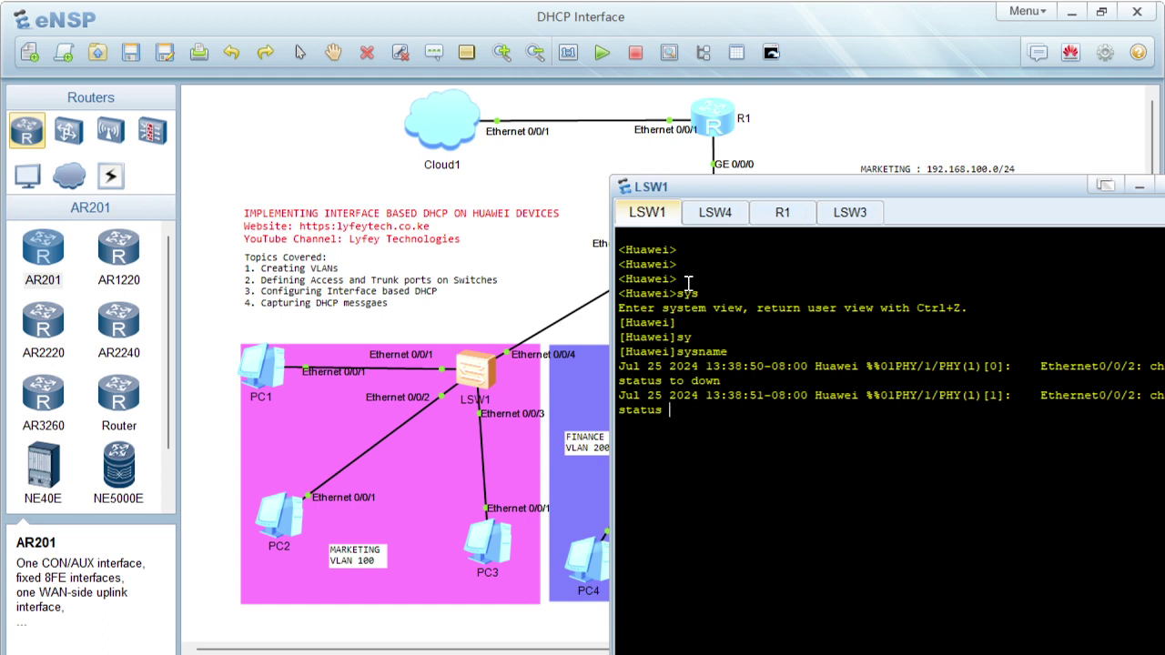
text(quit)
key(Return)
- Turn off terminal monitor messages on LSW1 with the undo terminal monitor command
text(undo ter)
key(Tab)
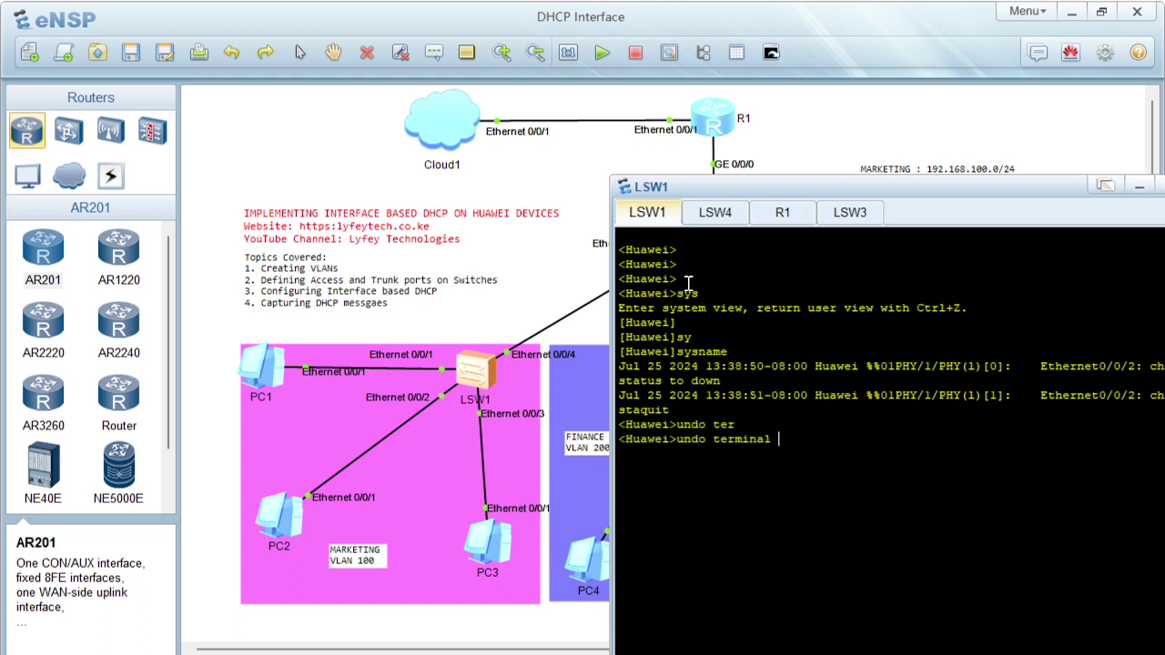
text(mo)
key(Tab)
key(Return)
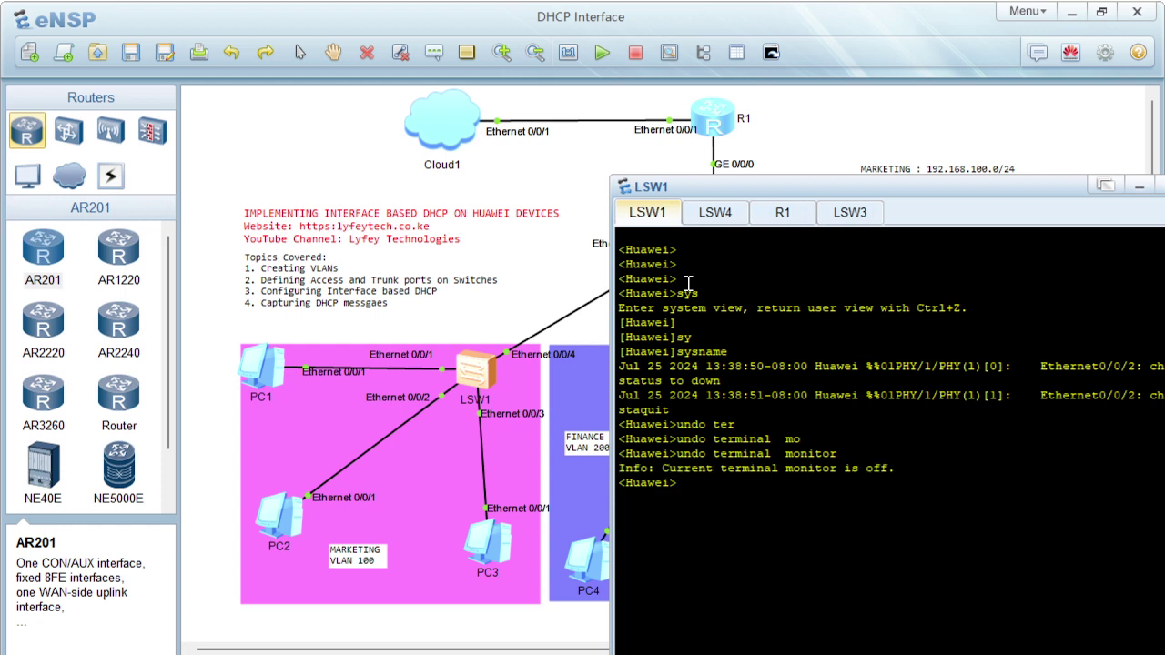
- Enter system view on LSW1 and set the switch's system name to SW1
text(sys)
key(Return)
key(Return)
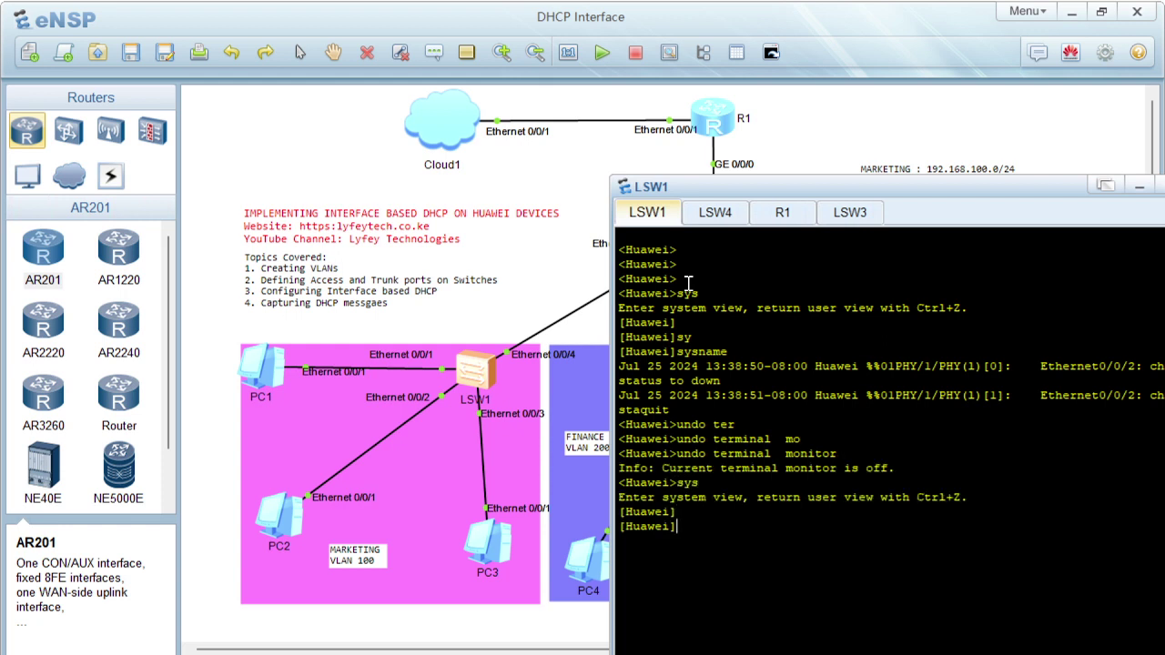
text(sy)
key(Tab)
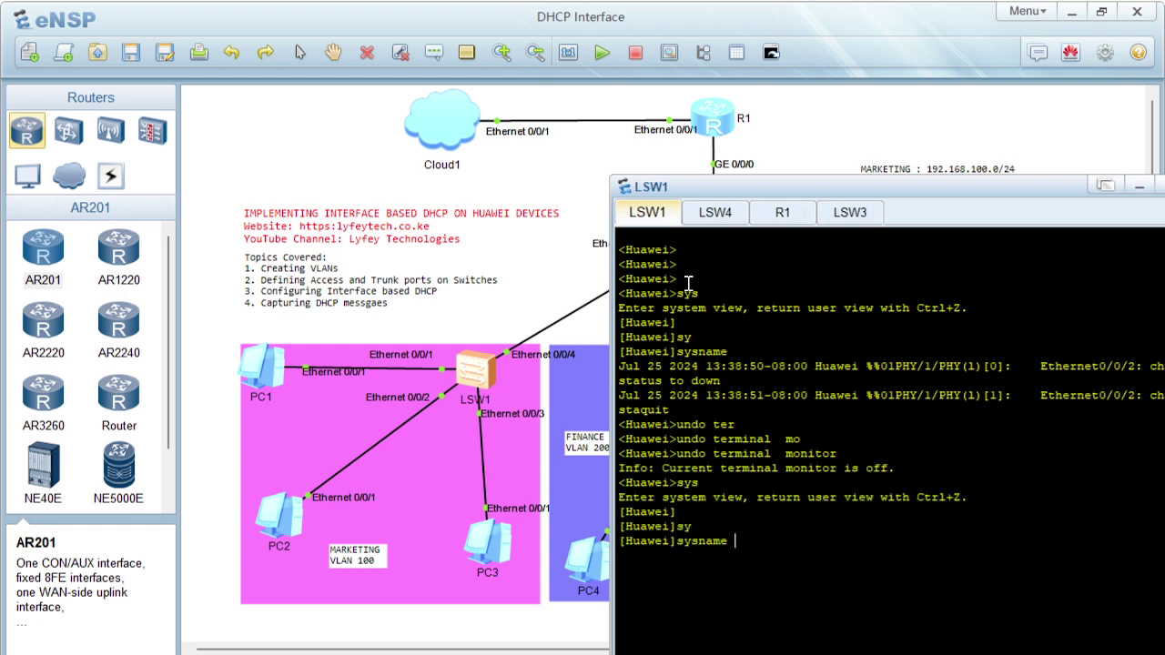
text(SW1)
key(Return)
key(Return)
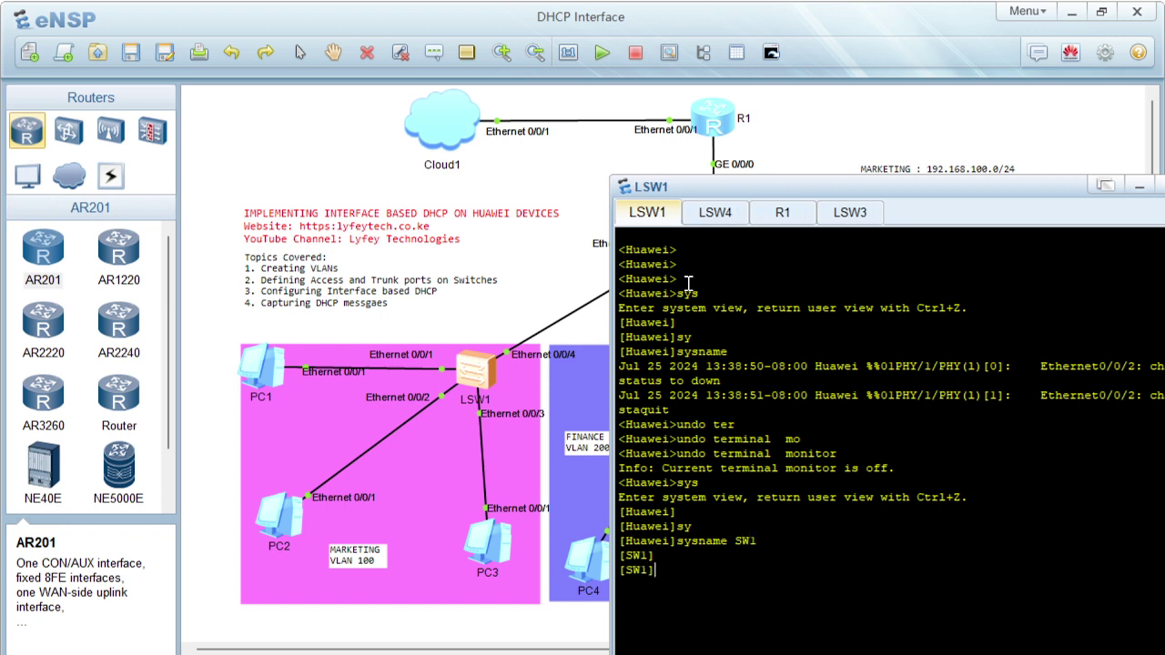
- Create VLAN 100 on SW1 and return to system view
text(vl)
key(Tab)
text(100)
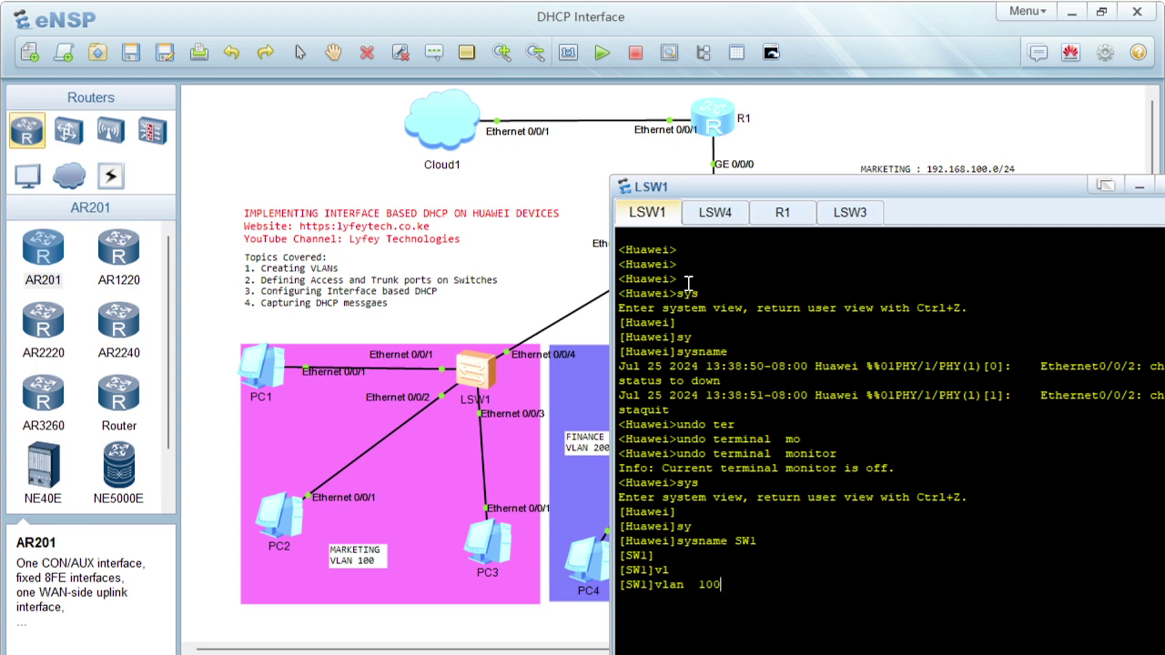
key(Return)
text(quit)
key(Return)
key(Return)
key(Return)
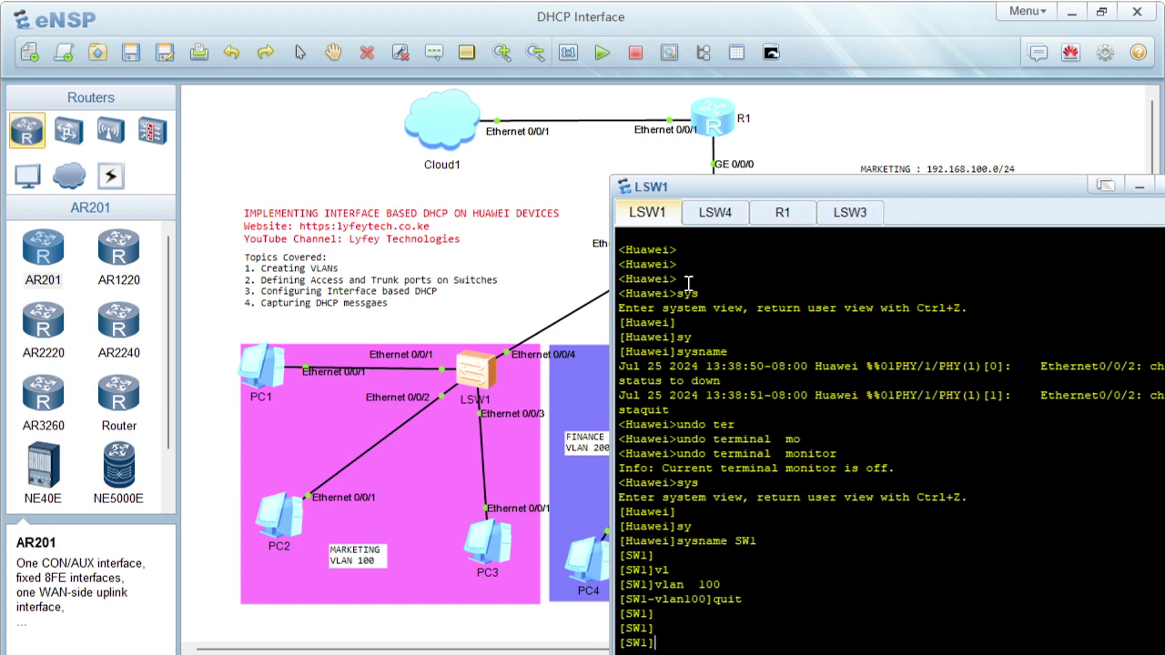
- Enter interface Ethernet 0/0/1 on SW1, list the available link types and set the port link-type to access
text(interf)
key(Tab)
text(eth)
key(Tab)
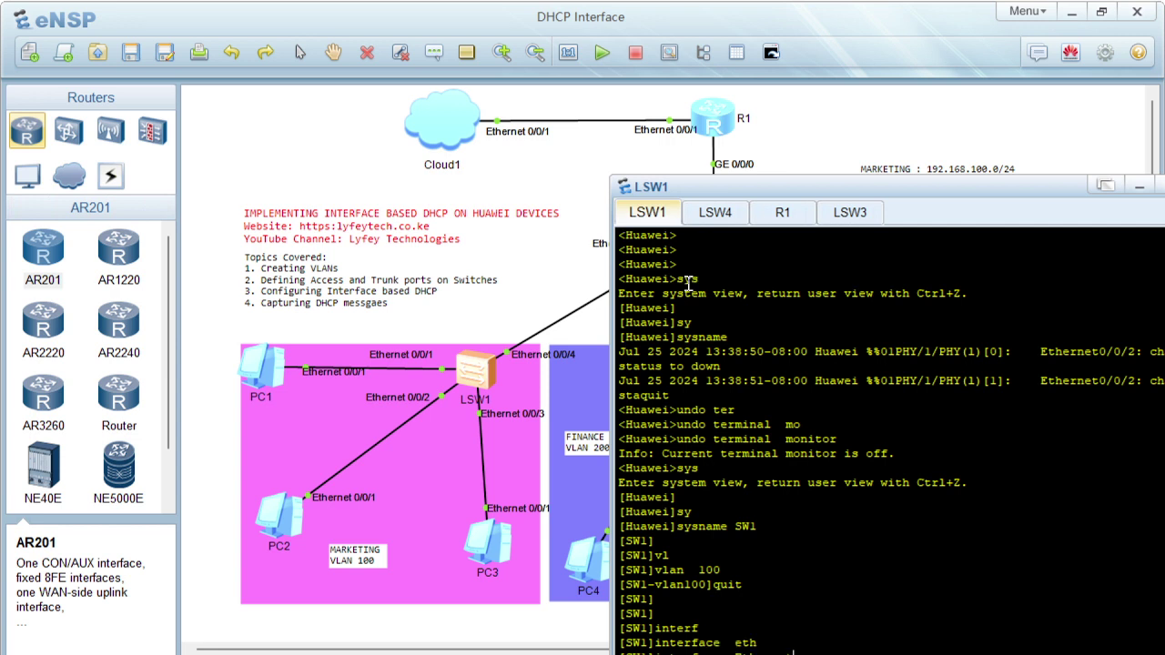
text(0/0/)
text(1)
key(Return)
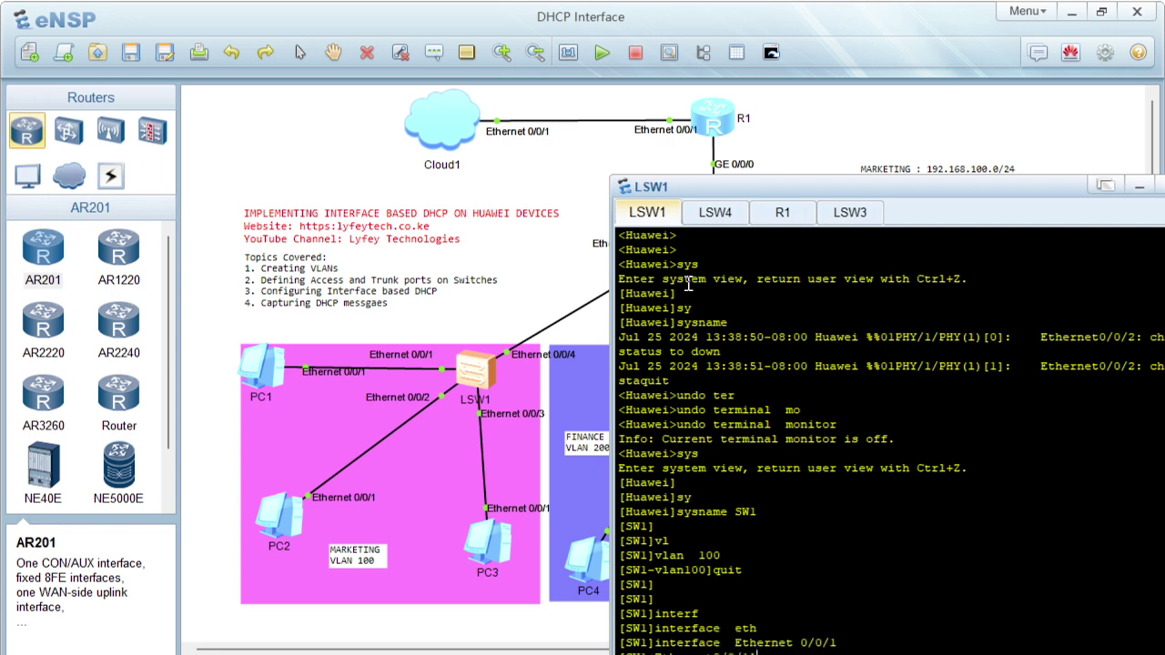
text(port lin)
key(Tab)
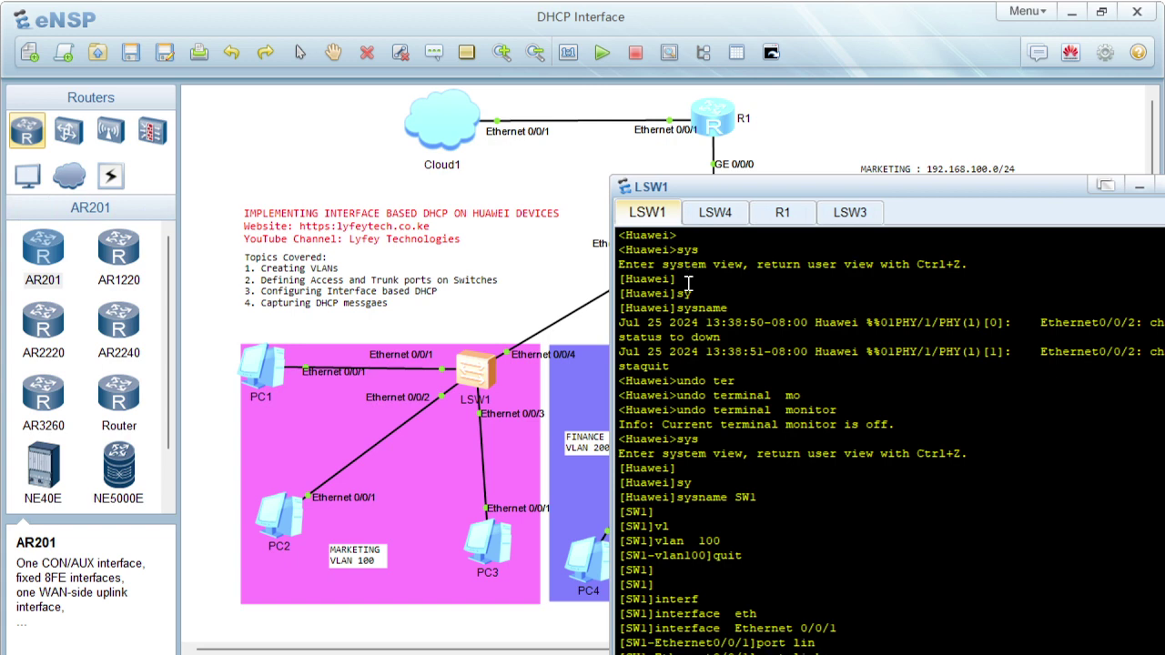
text(t)
key(Tab)
text(?)
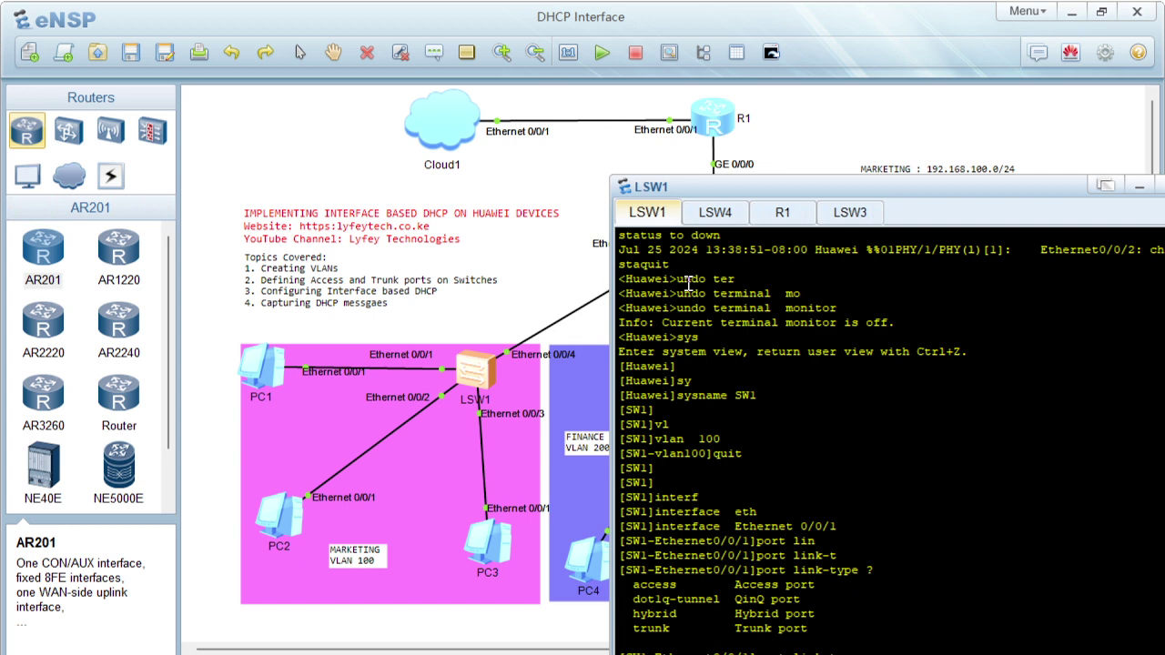
text(ac)
key(Tab)
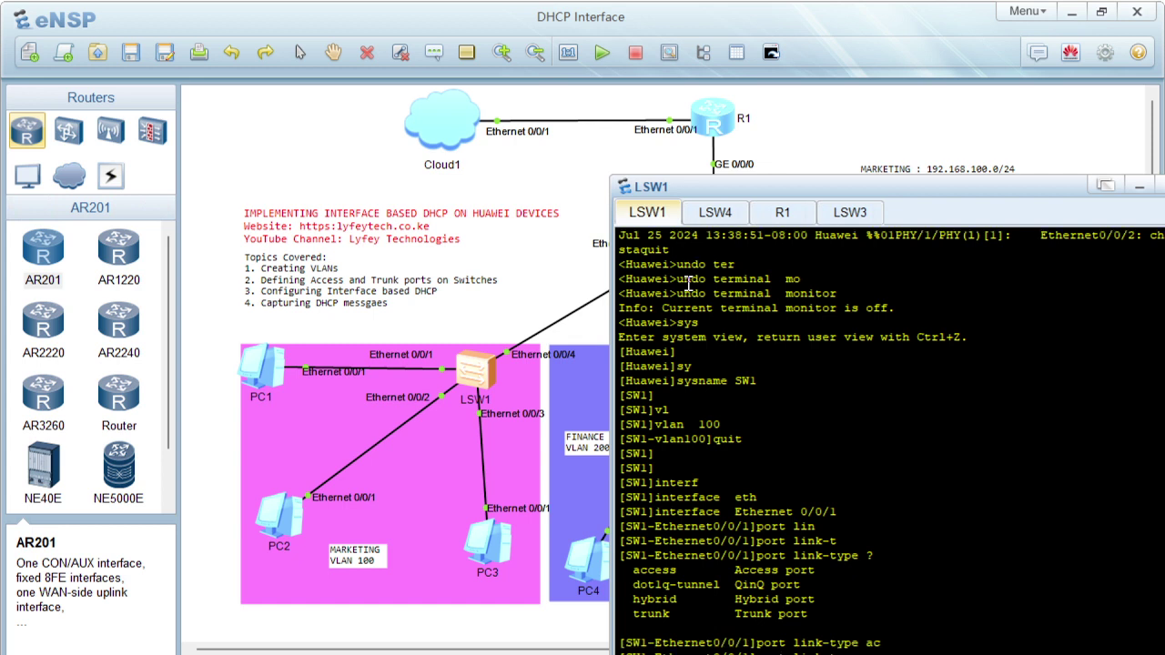
key(Return)
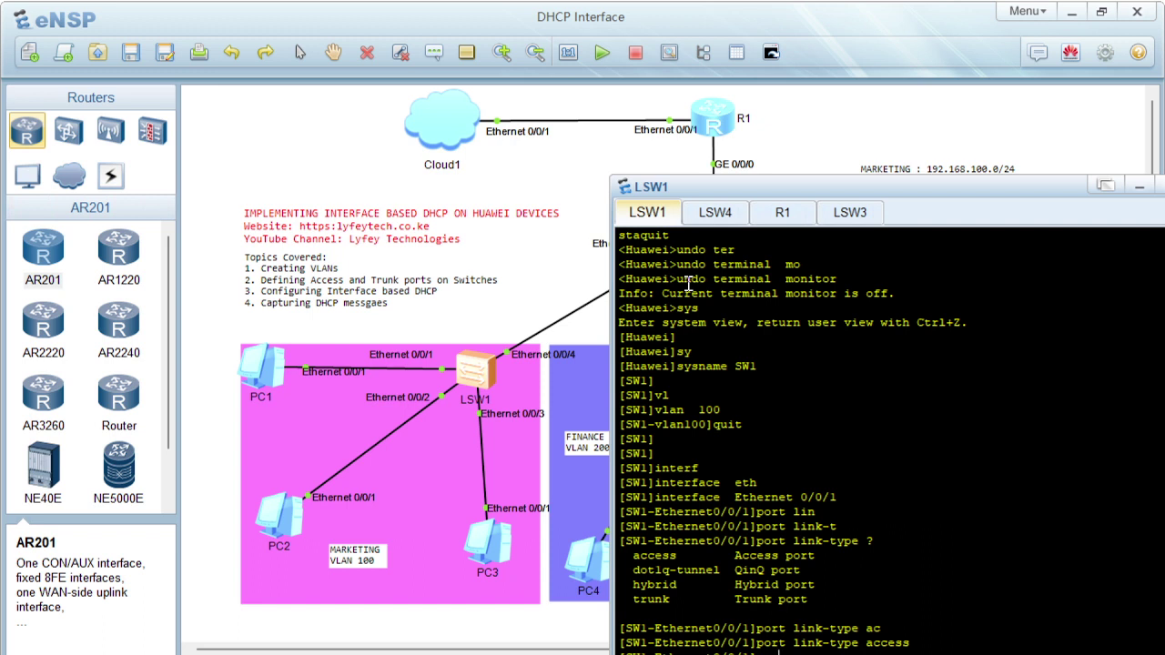
- Assign VLAN 100 as the default VLAN of port Ethernet 0/0/1
text(ef)
key(Tab)
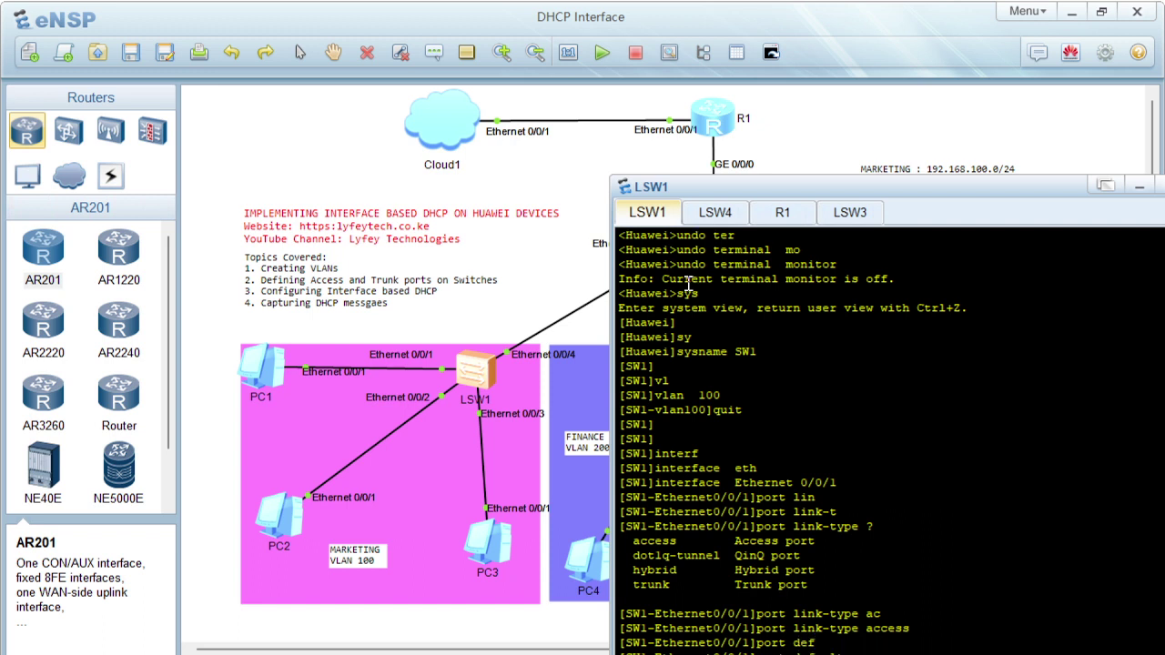
text(vl)
key(Tab)
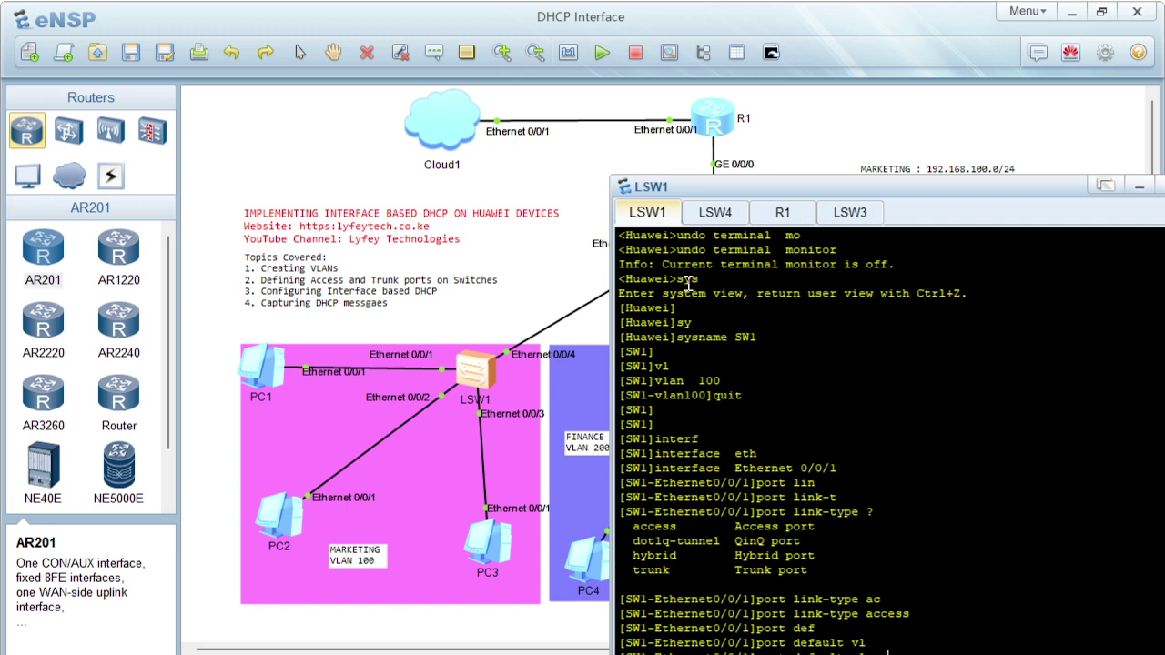
text(100)
key(Return)
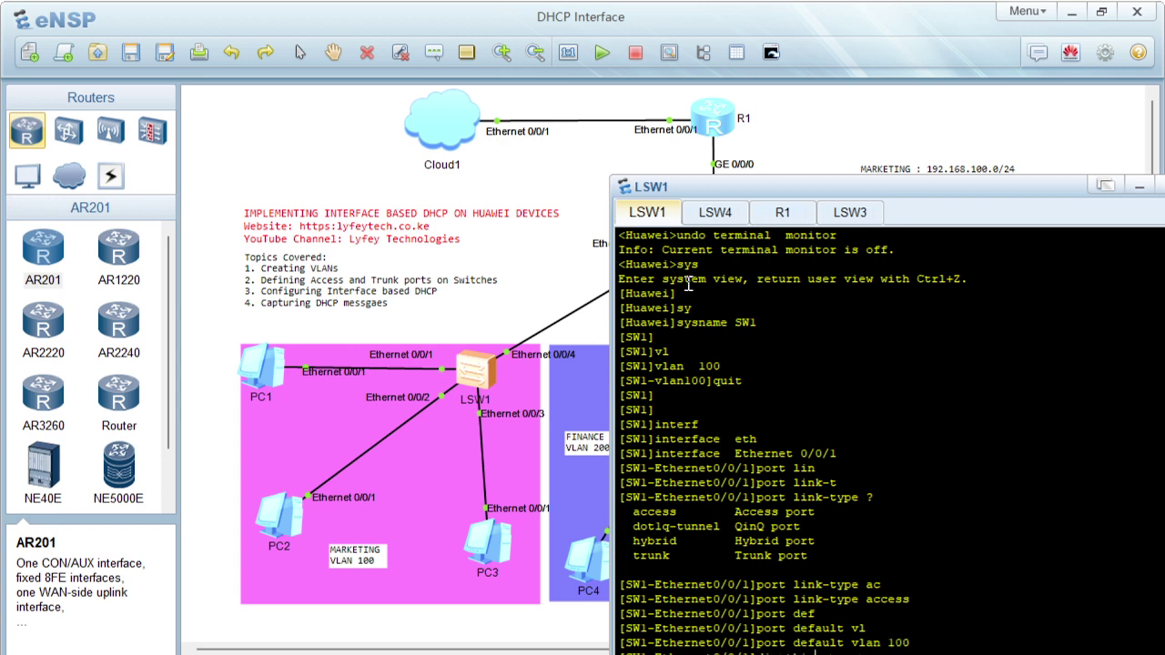
- Display the current configuration of Ethernet 0/0/1 and copy its link-type and default VLAN lines
text(dis this)
key(Return)
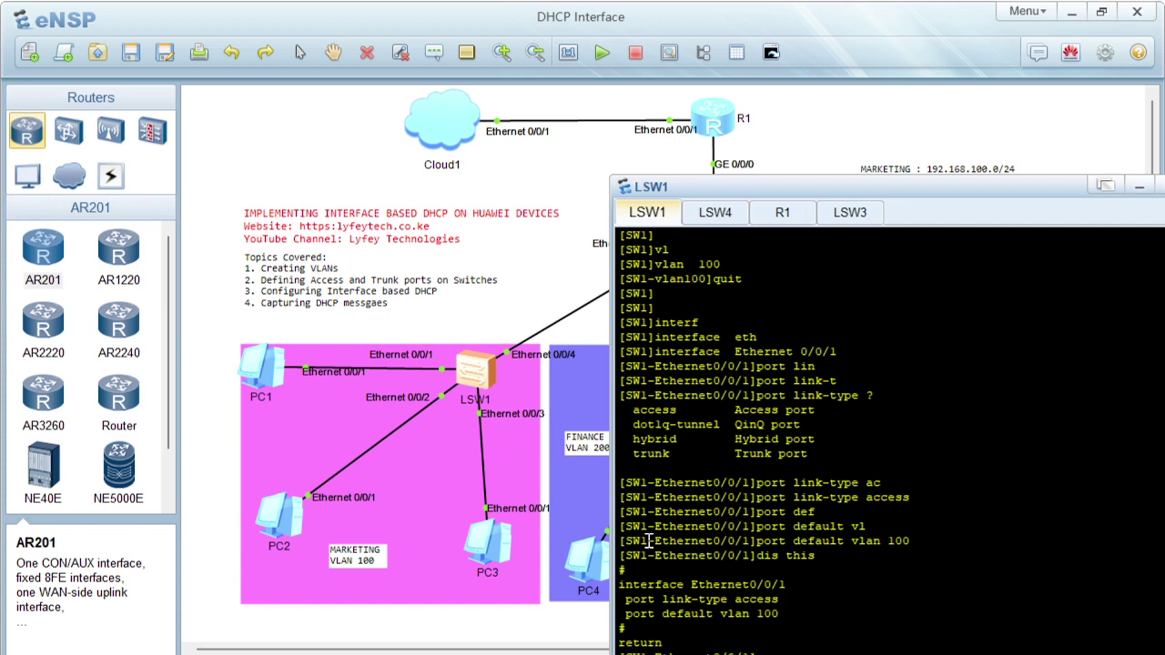
drag(628, 628, 623, 600)
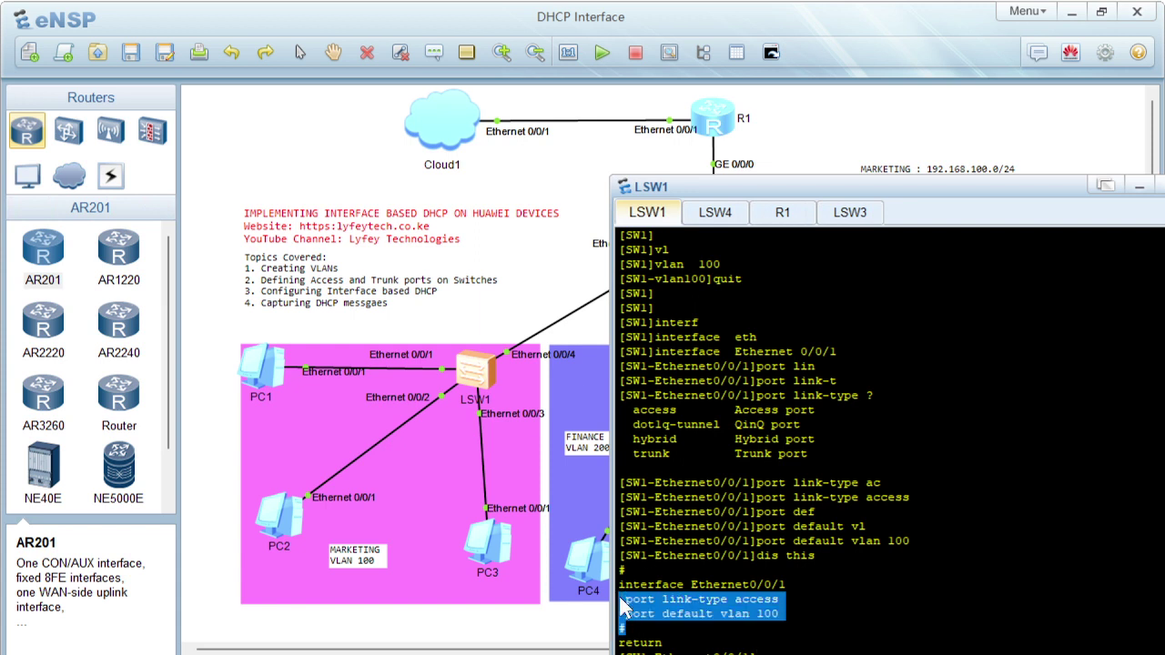
right_click(657, 605)
click(664, 613)
- Leave Ethernet 0/0/1, enter interface Ethernet 0/0/2 and paste the copied access link-type and default VLAN 100 commands
text(quit)
key(Return)
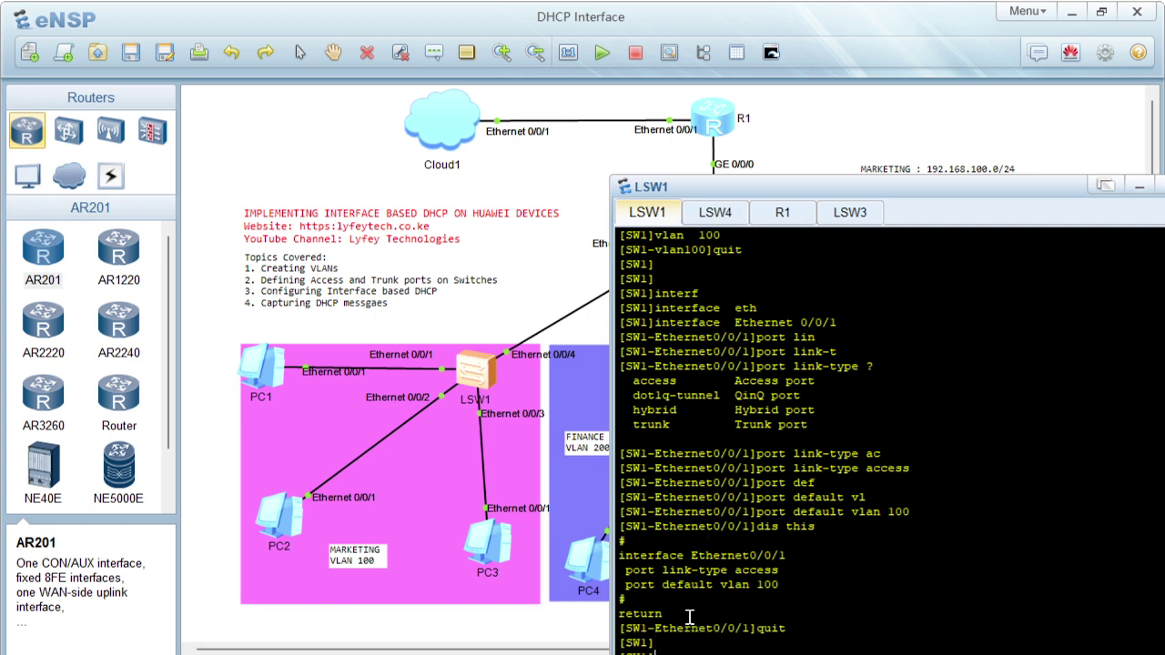
text(interf)
key(Tab)
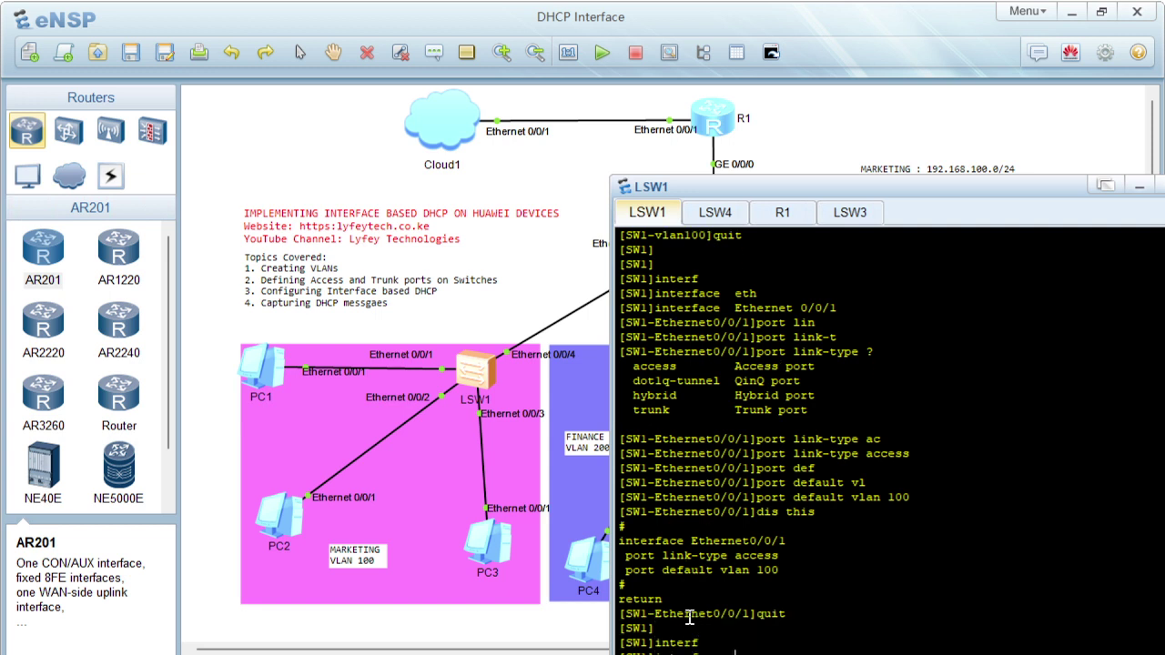
text(eth)
key(Tab)
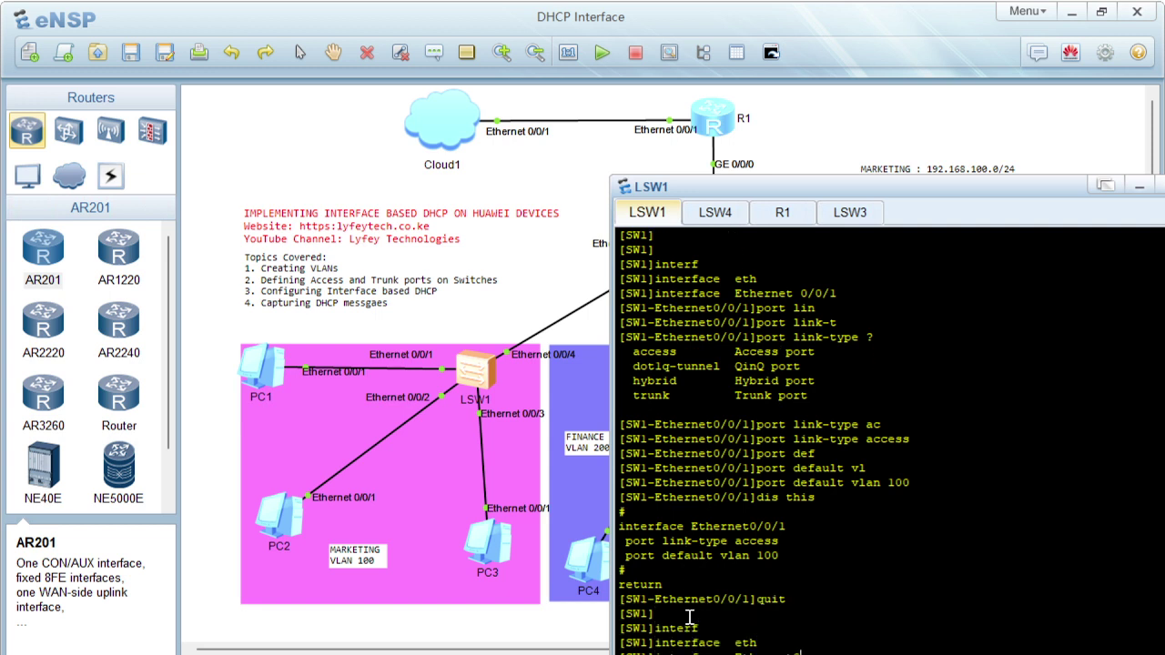
text(0/0/2)
key(Return)
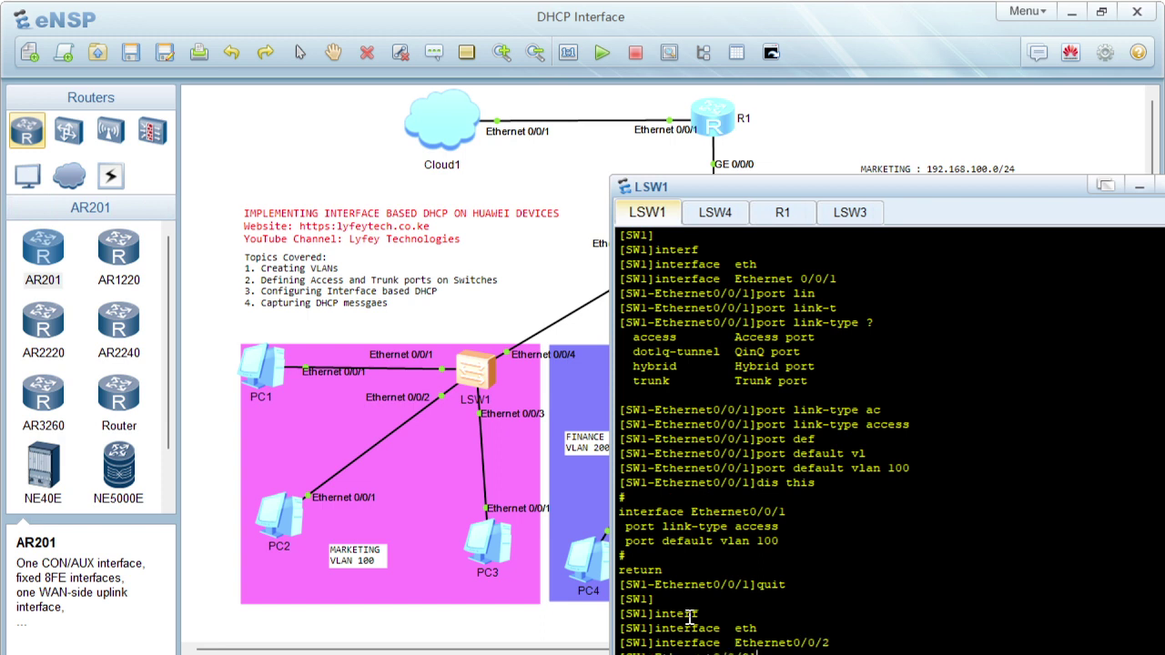
right_click(760, 624)
click(788, 597)
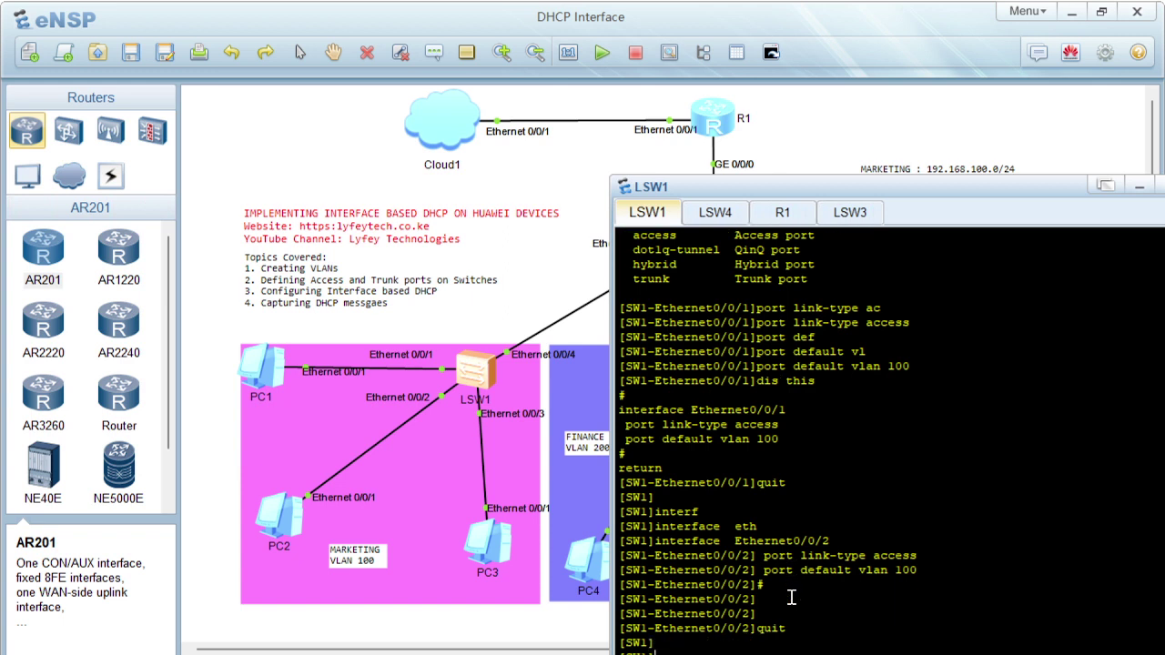
- Enter interface Ethernet 0/0/3 and apply the same copied access link-type and default VLAN 100 commands
key(Tab)
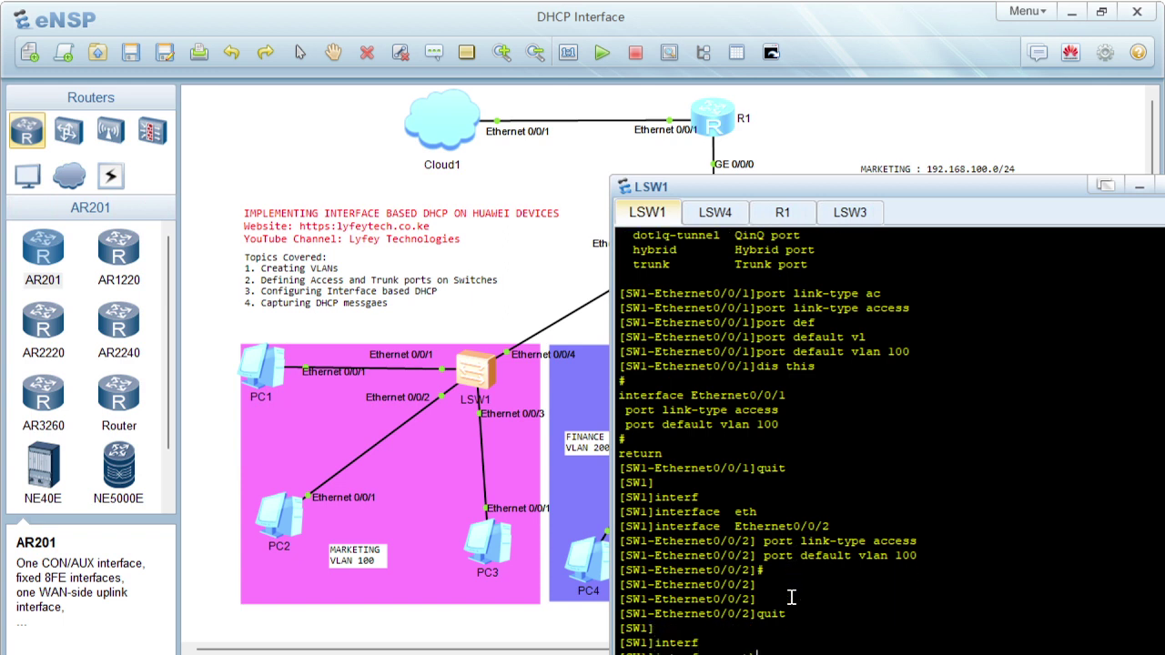
text(eth)
key(Tab)
text(0/0/3)
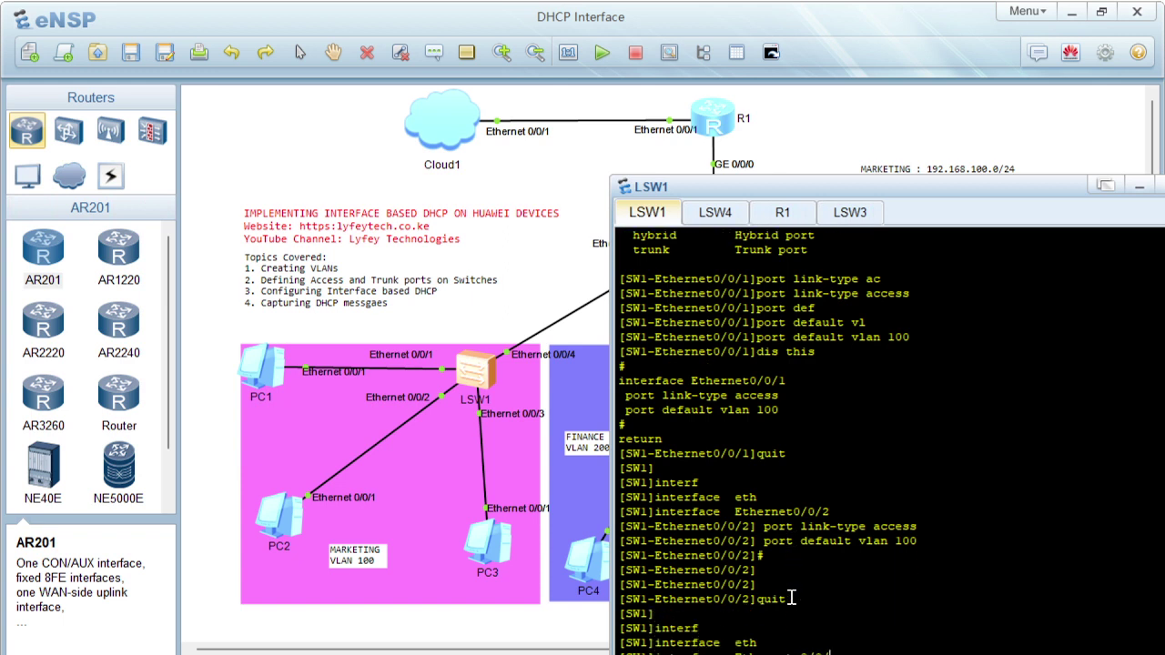
key(Return)
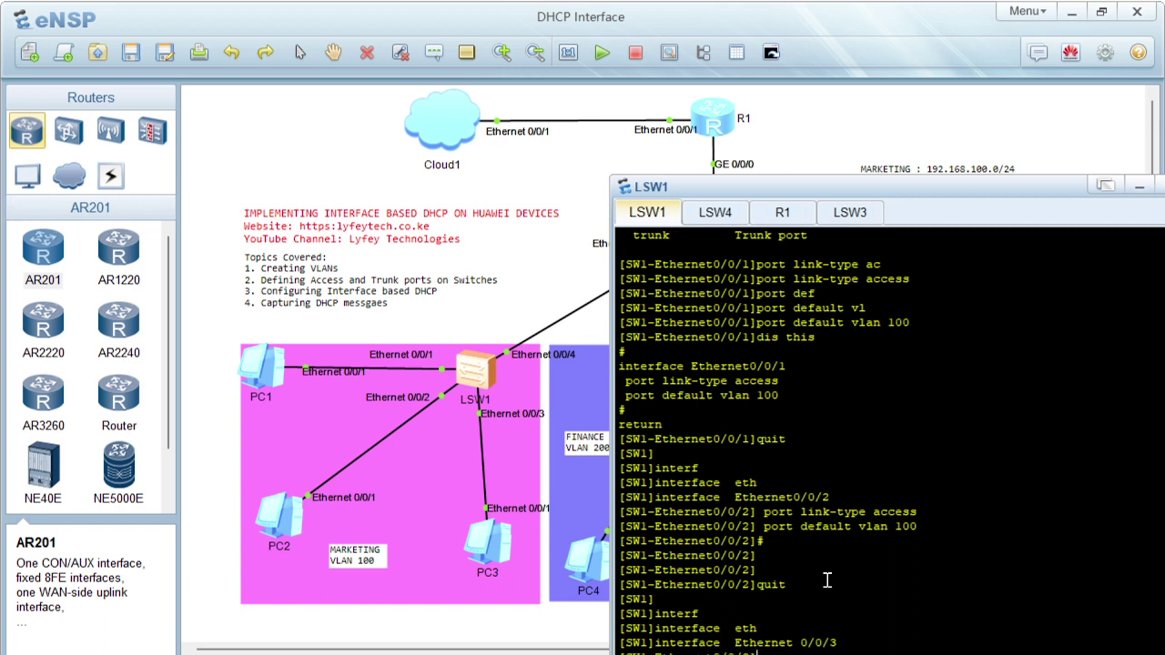
right_click(826, 579)
click(874, 615)
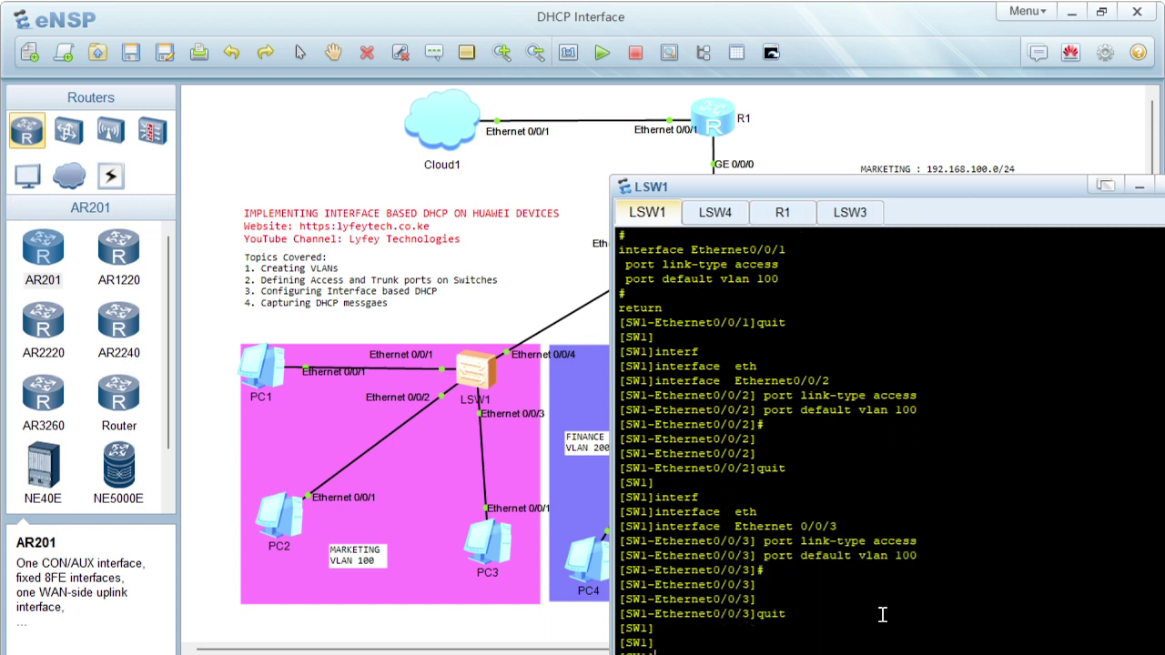
- Display the details of VLAN 100 on SW1 to check its member ports
text(pl)
key(Tab)
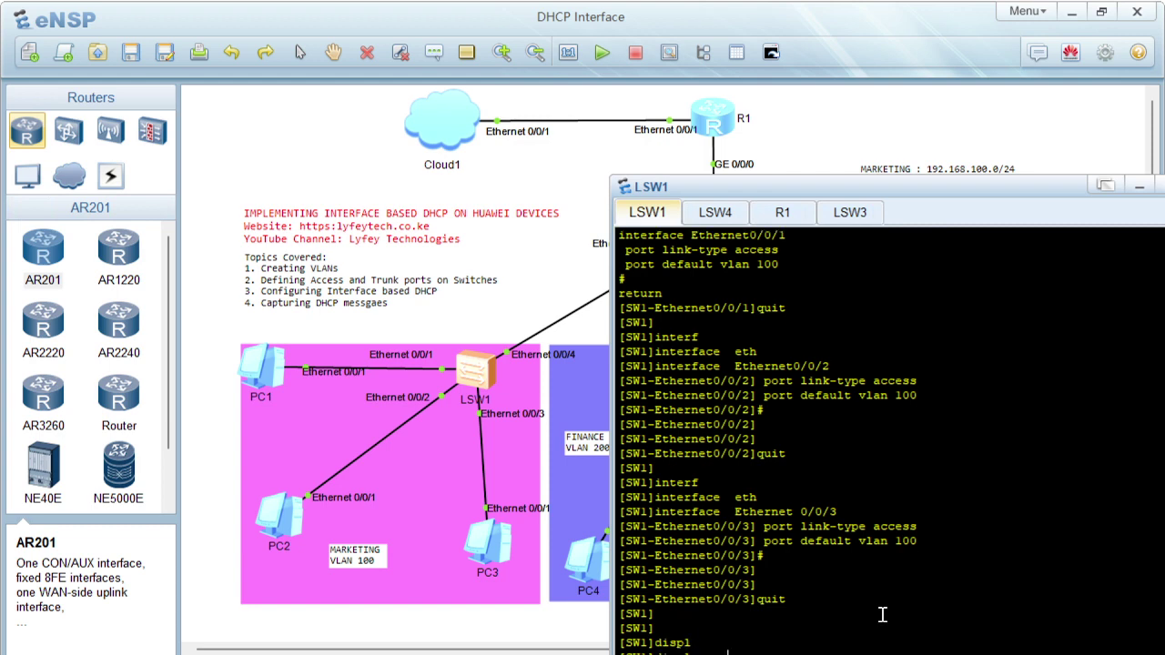
text(vl)
key(Tab)
text(100)
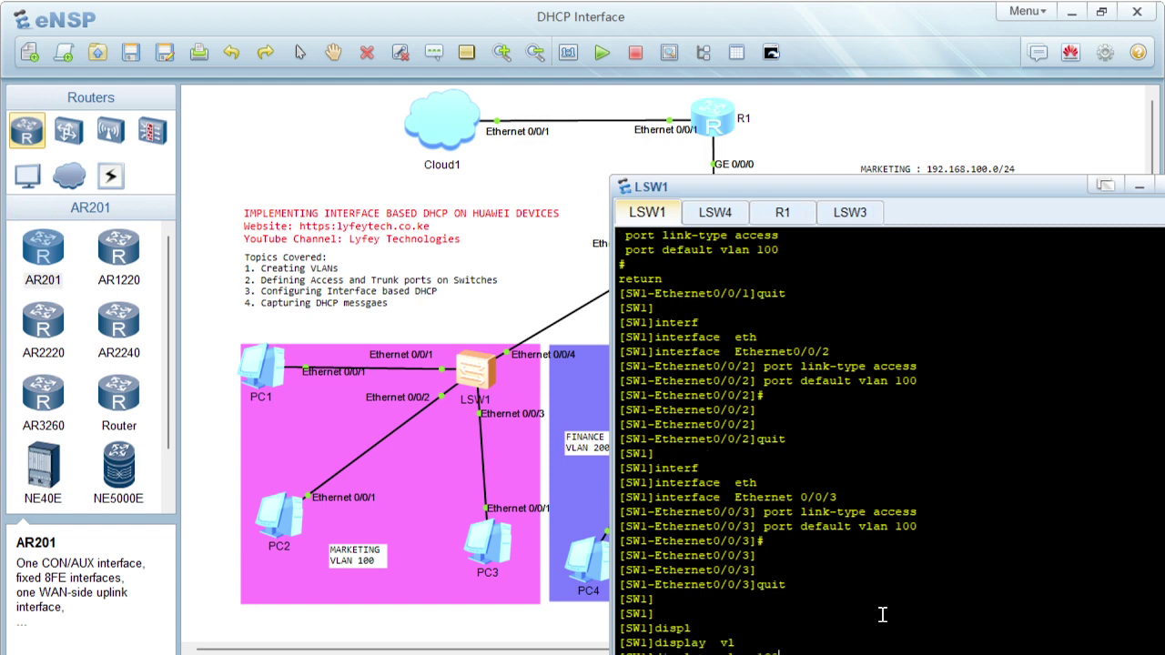
key(Return)
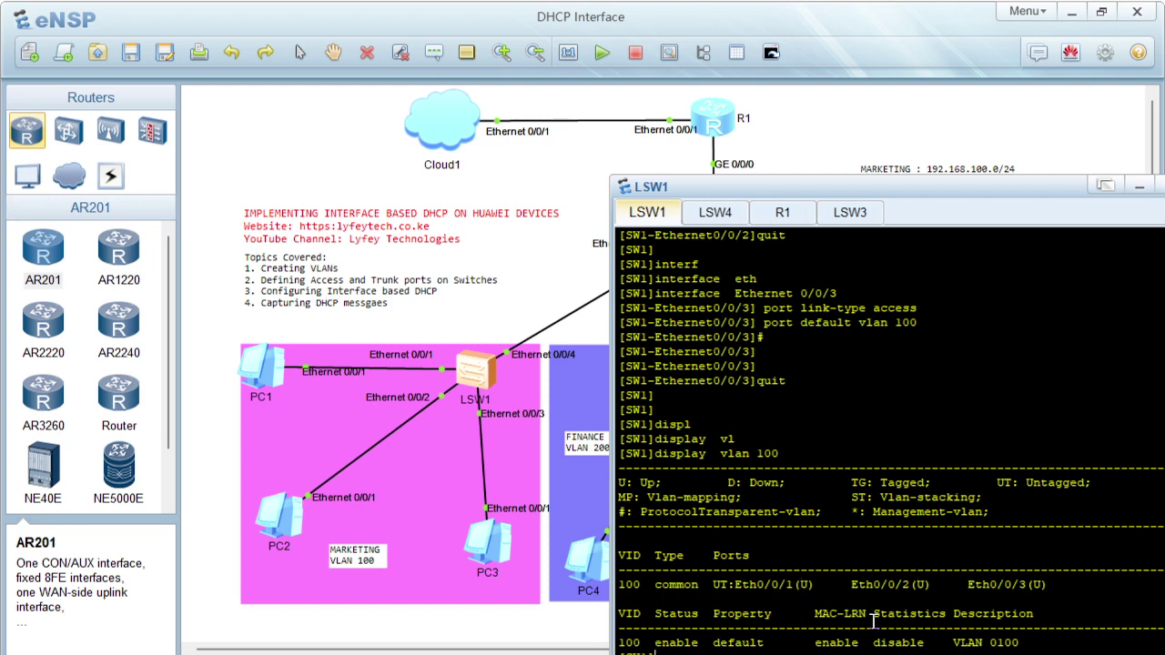
- Enter interface Ethernet 0/0/3 on SW1 from the system view
key(Return)
key(Return)
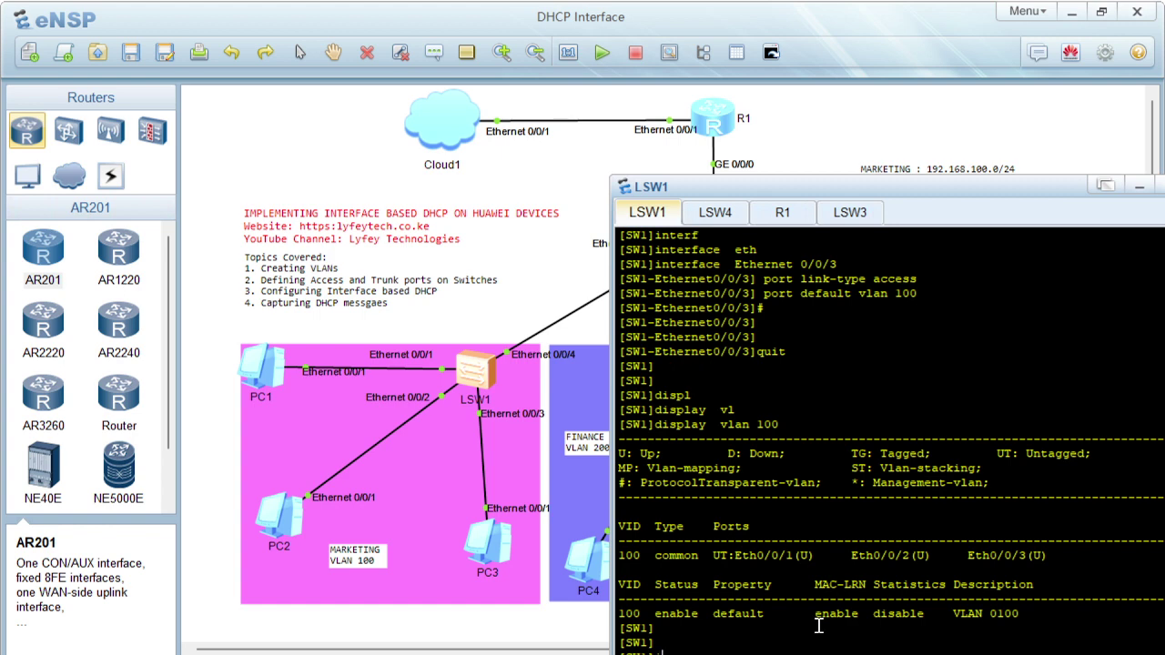
text(interf)
key(Tab)
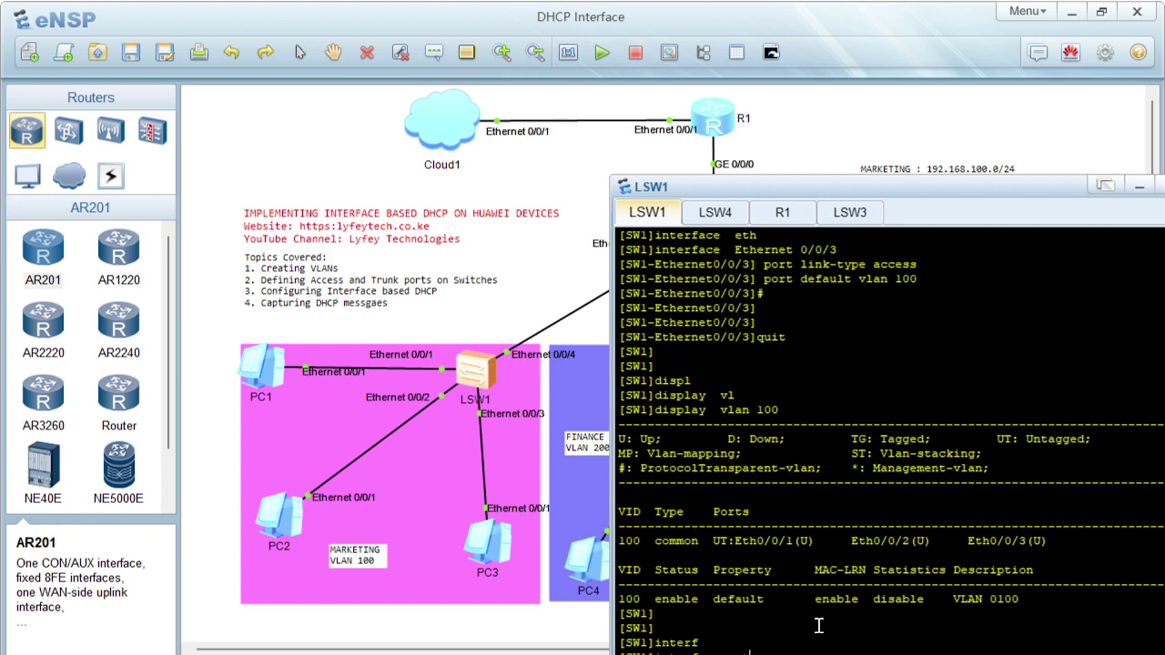
text(eth)
key(Tab)
text(0/0/0)
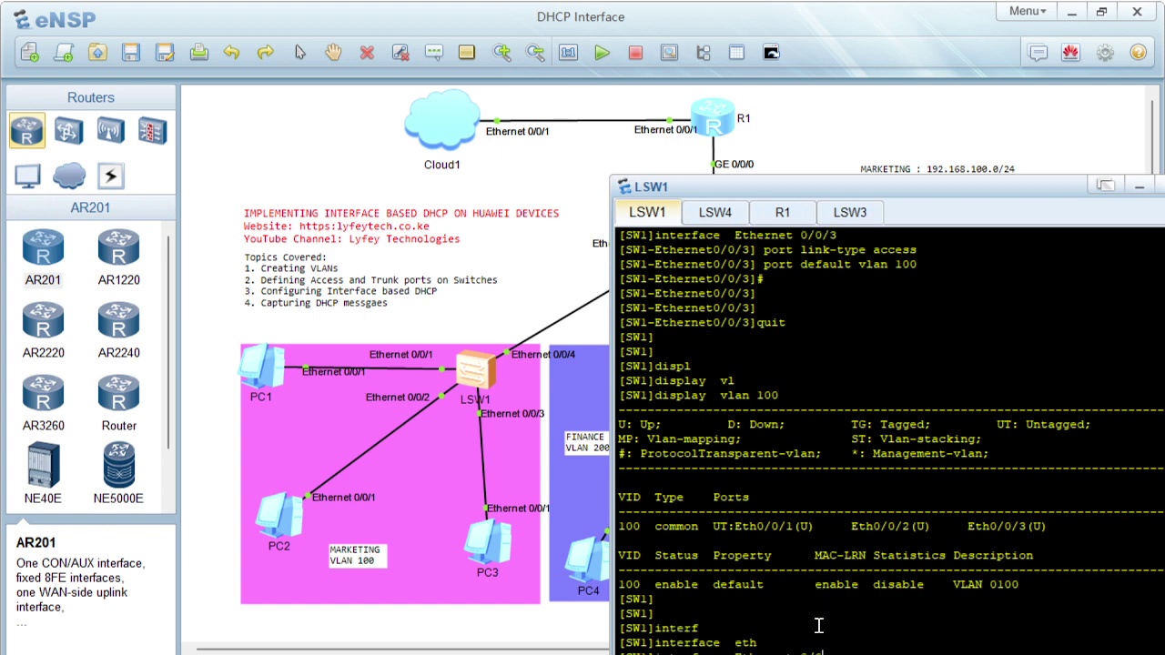
key(Return)
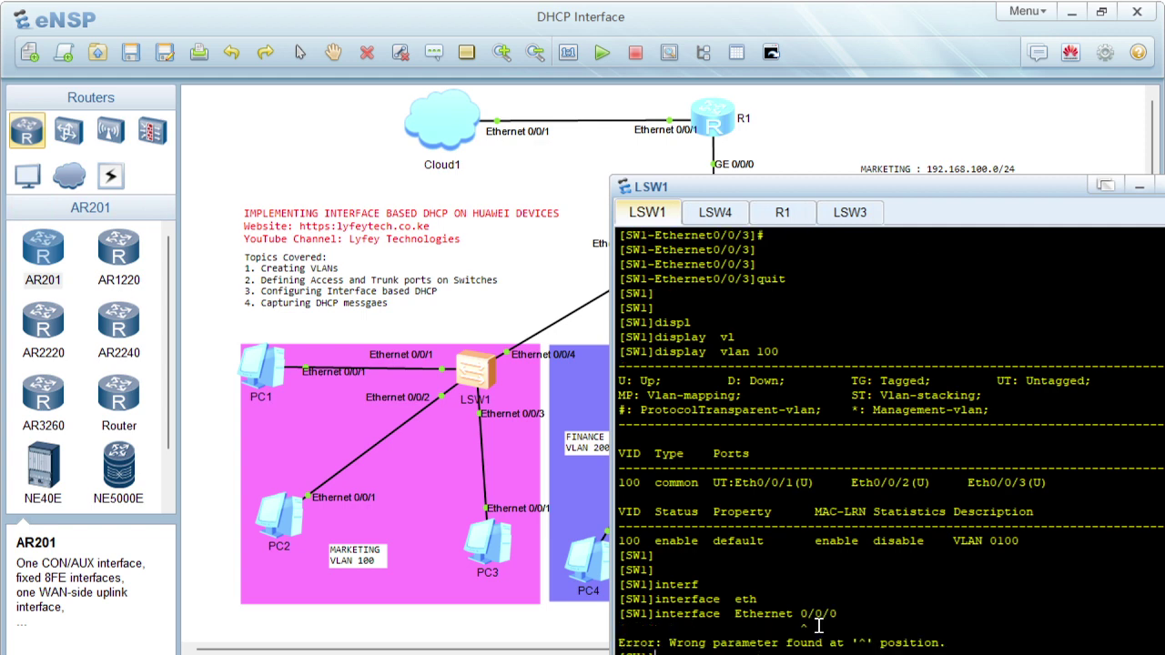
key(Up)
key(BackSpace)
text(3)
key(Return)
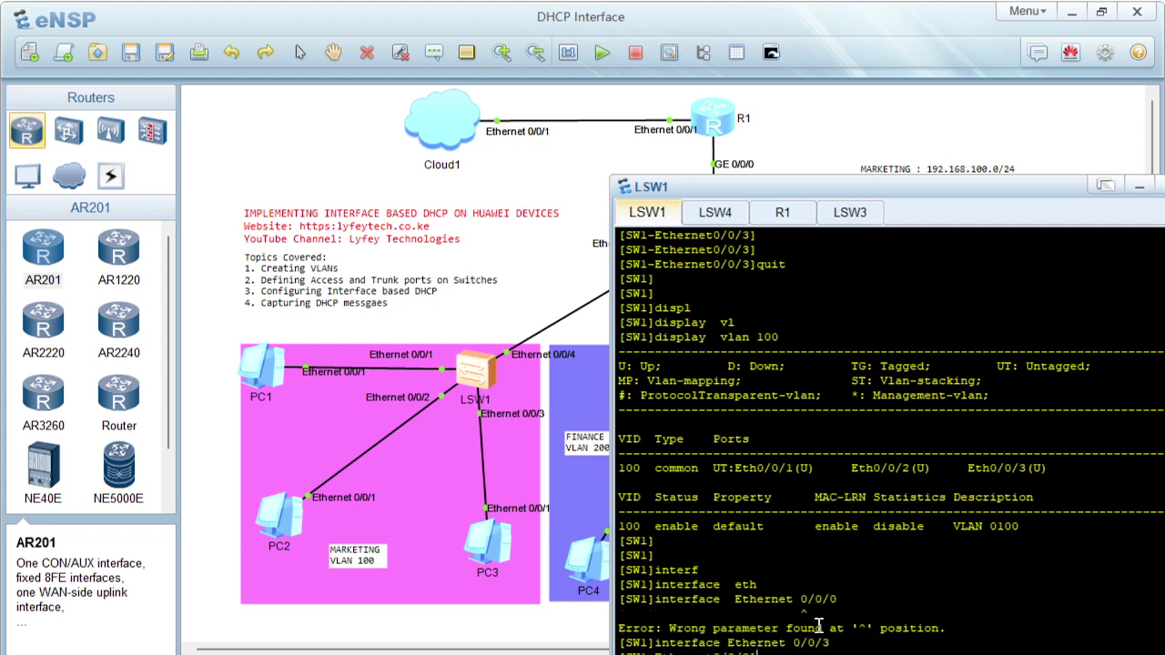
- Try to set the link type of Ethernet 0/0/3 to trunk
text(snk)
key(Tab)
text(-t)
key(Tab)
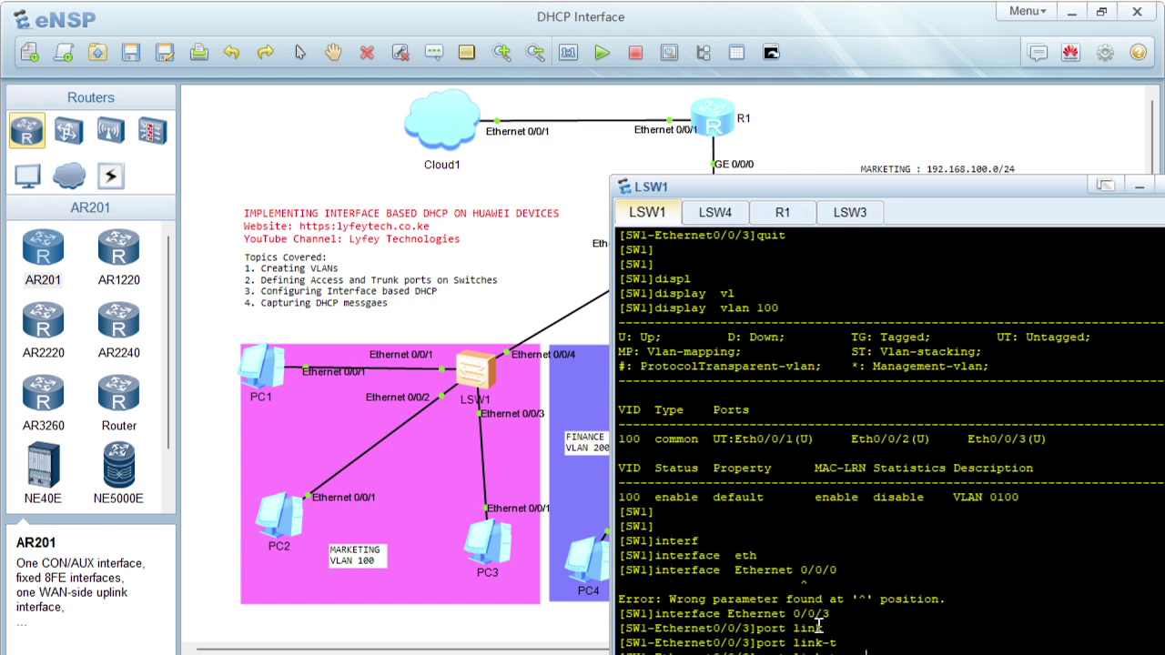
text(tr)
key(Tab)
key(Return)
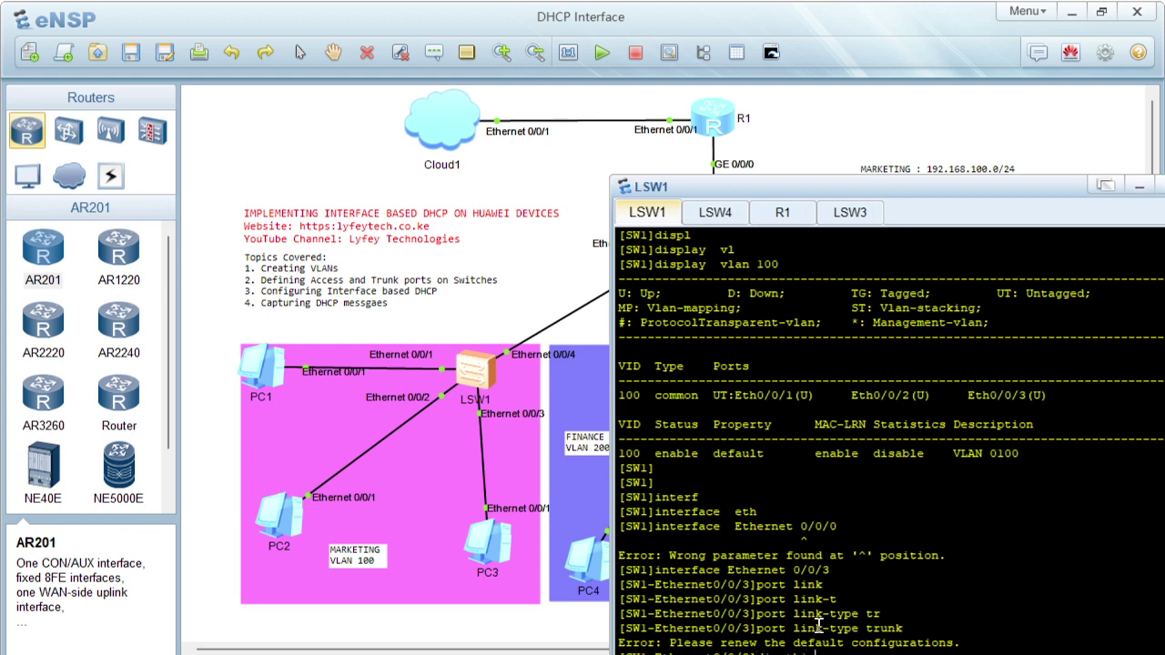
- Display the current configuration of Ethernet 0/0/3 and return to SW1's system view
text(dis this)
key(Return)
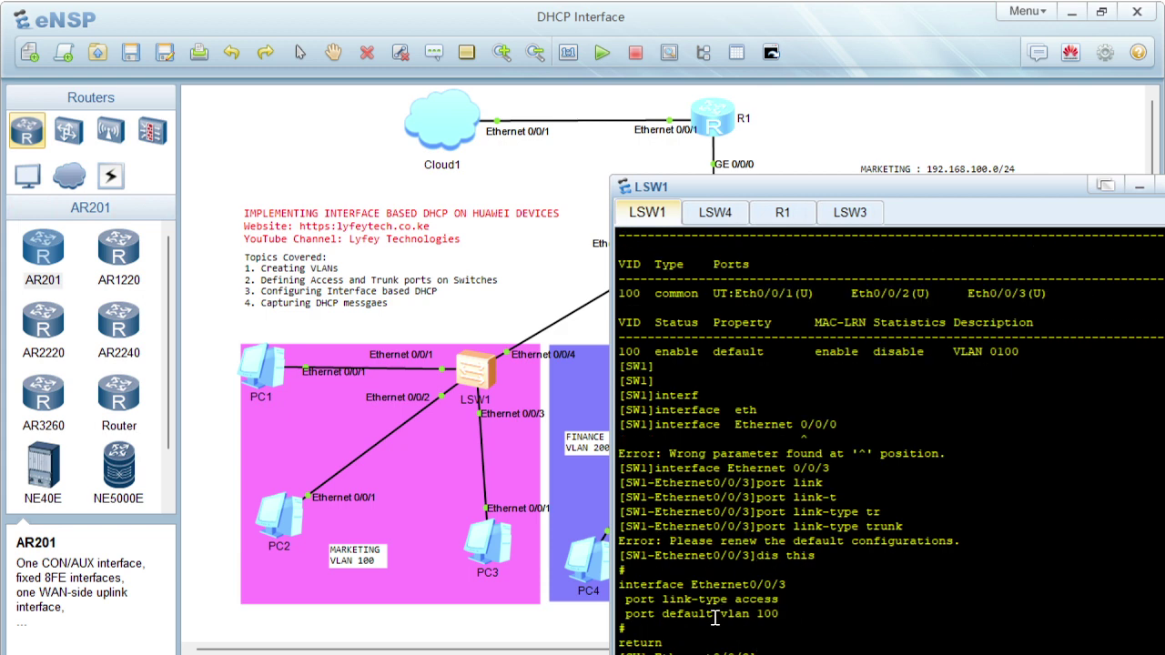
text(quit)
key(Return)
key(Return)
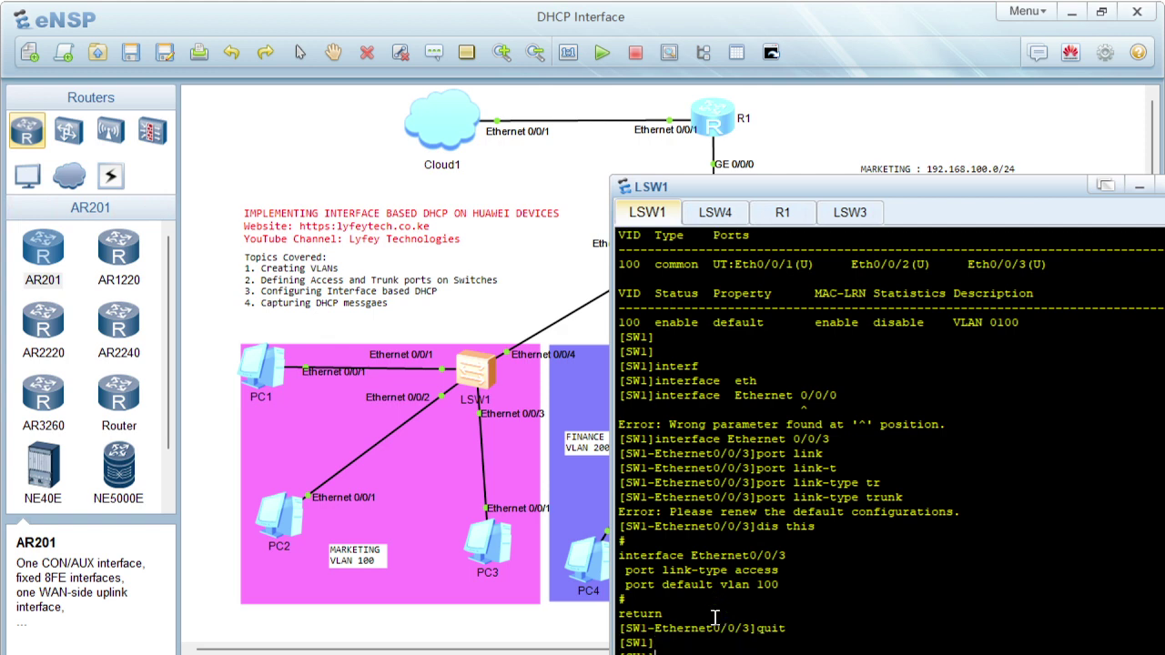
- Enter interface Ethernet 0/0/4 on SW1 and display its current configuration
text(intref)
key(Tab)
text(eth)
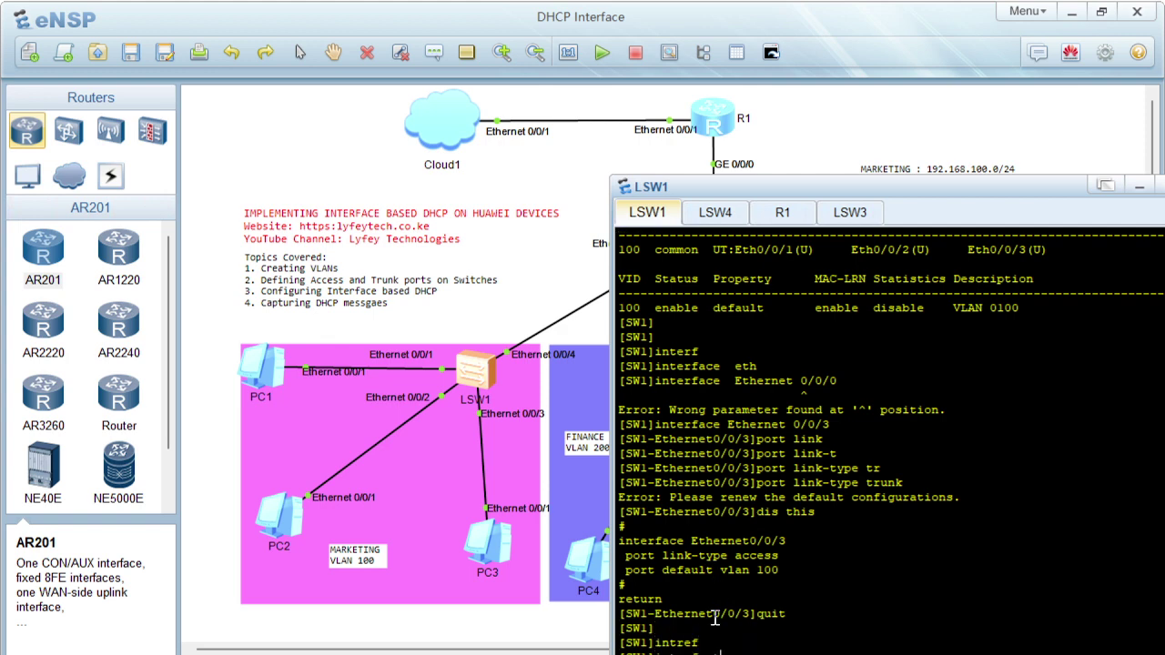
key(Tab)
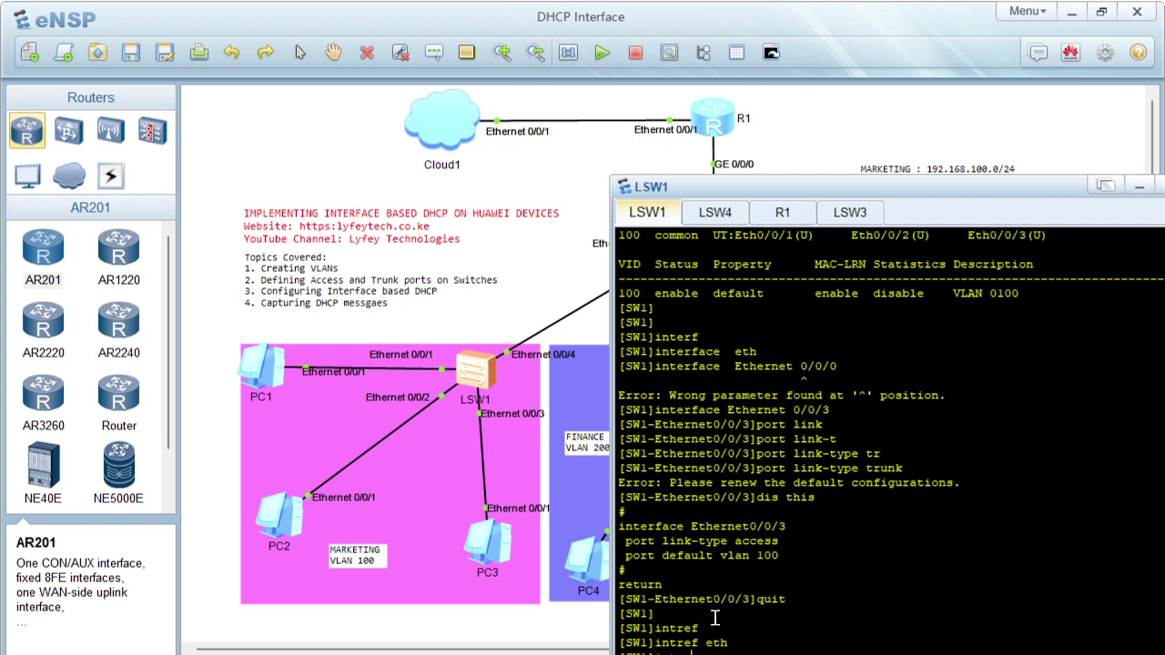
text(interf)
key(Tab)
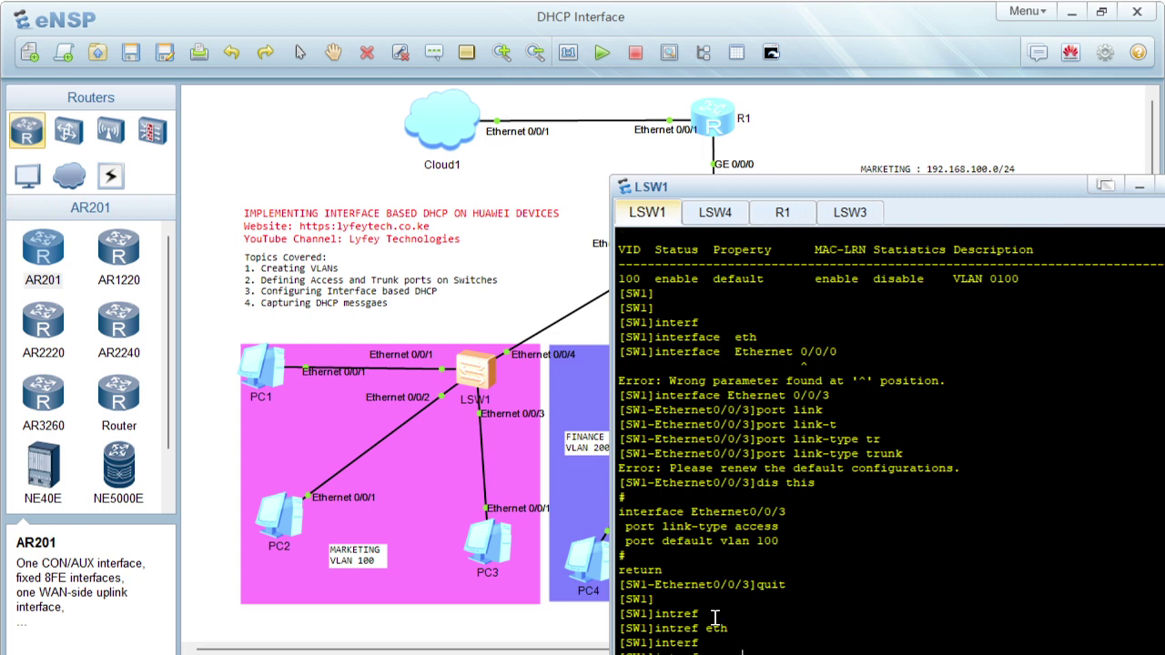
text(eth)
key(Tab)
text(0/0)
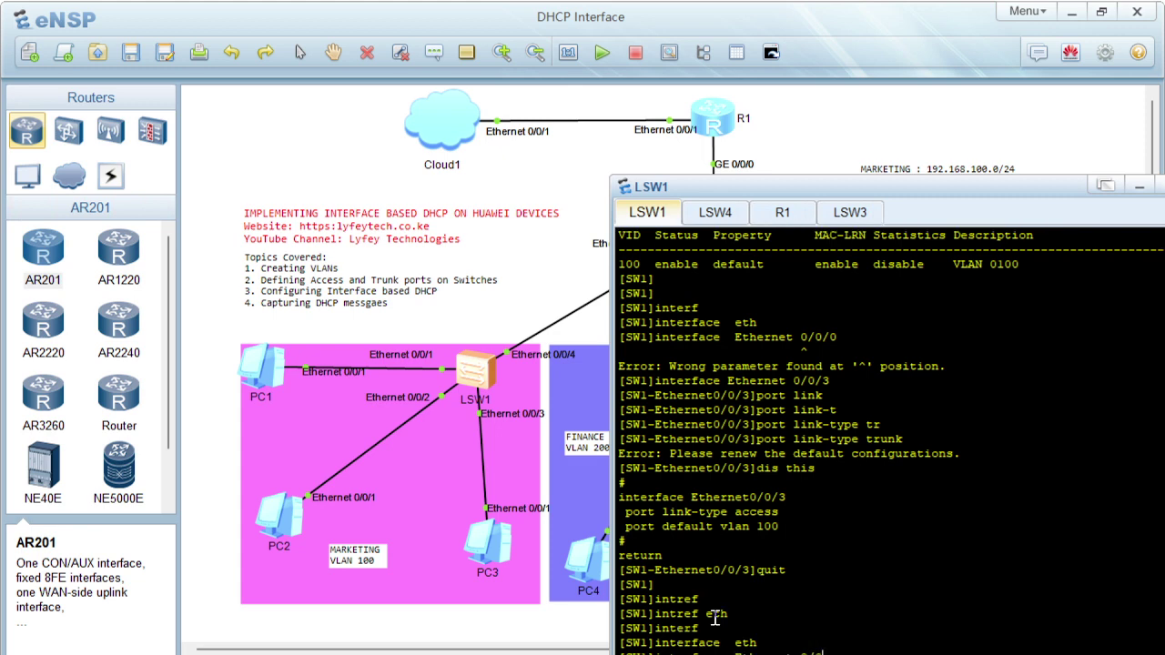
text(/4)
key(Return)
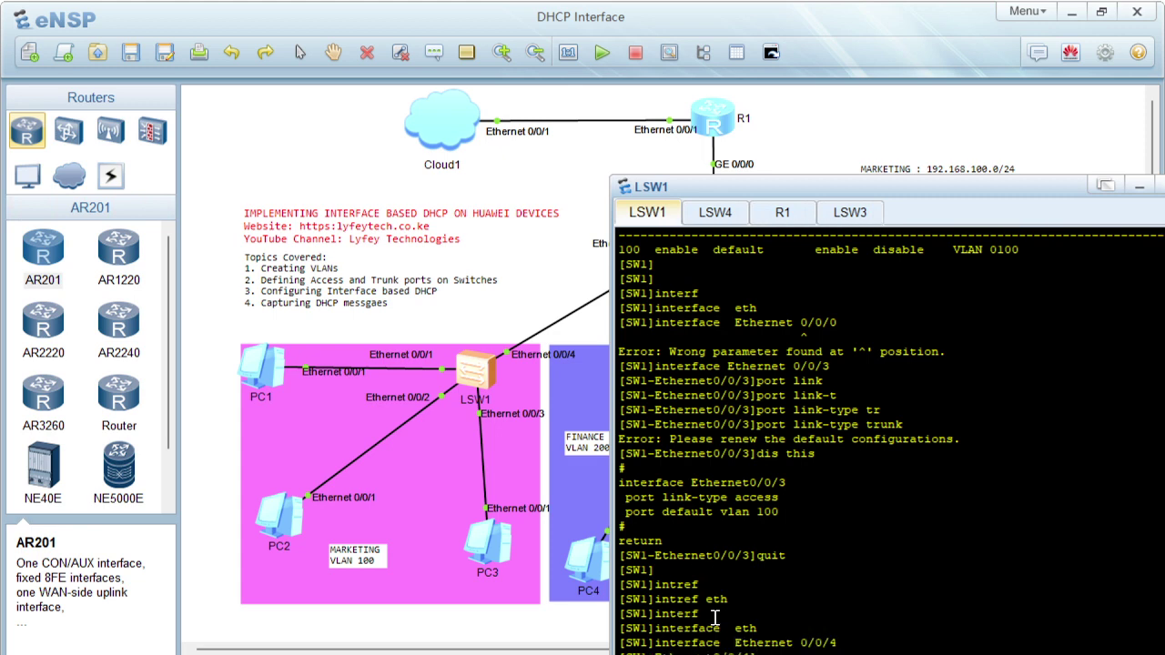
text(dis this)
key(Return)
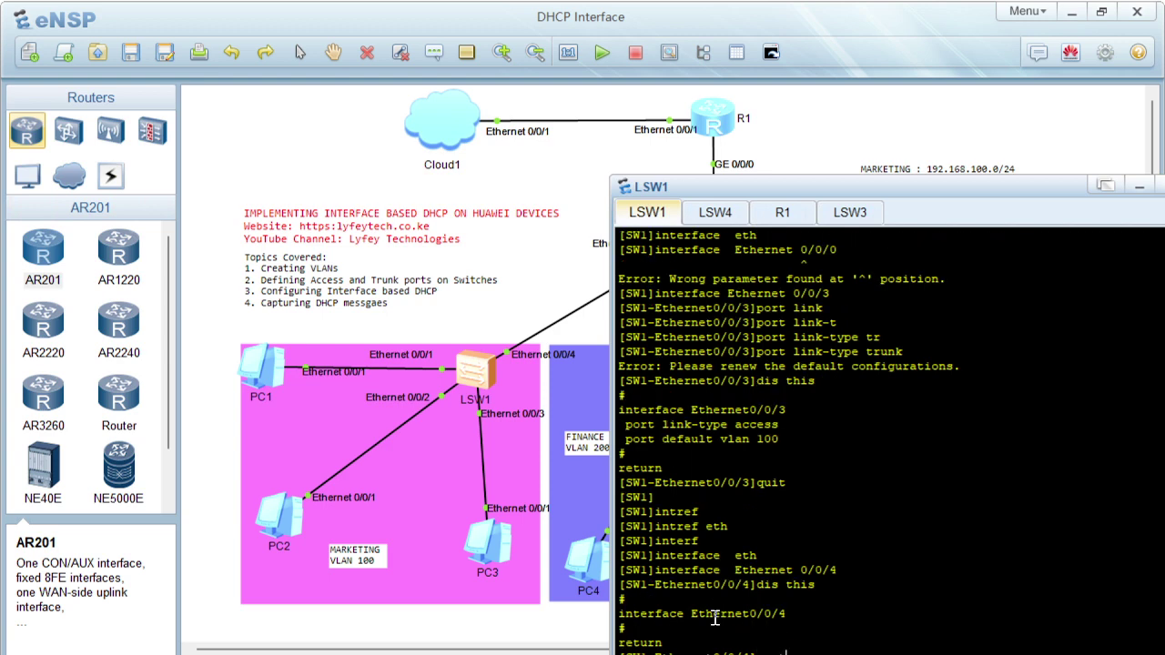
- Set the link type of SW1's Ethernet 0/0/4 to trunk
text(link)
key(Tab)
text(-)
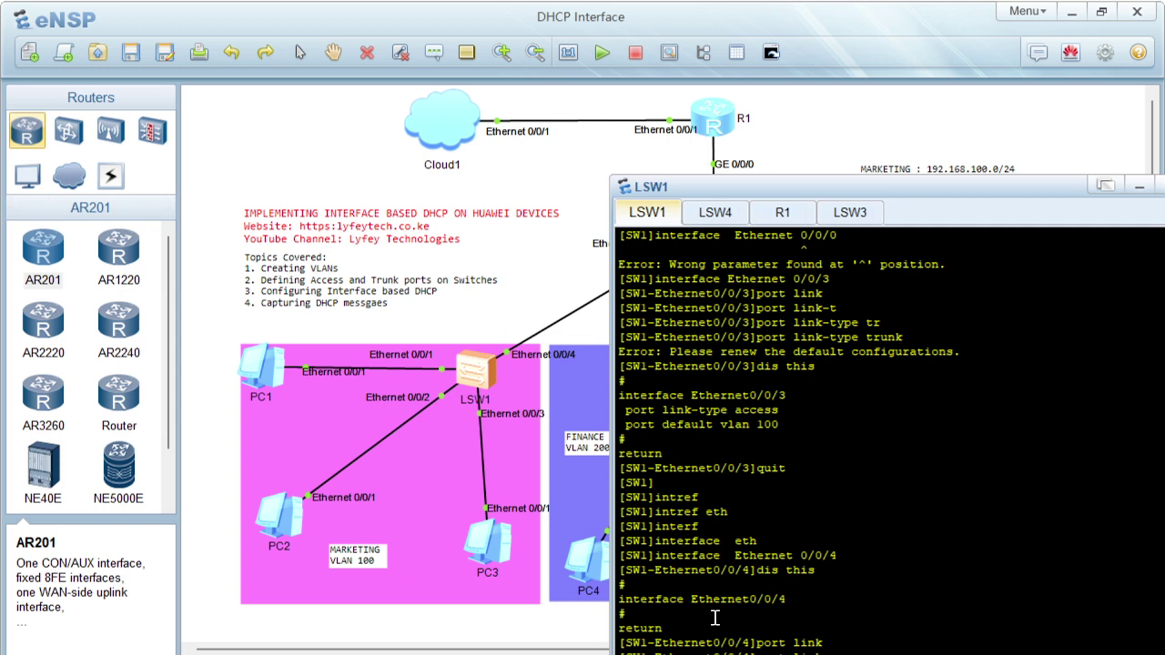
text(t)
key(Tab)
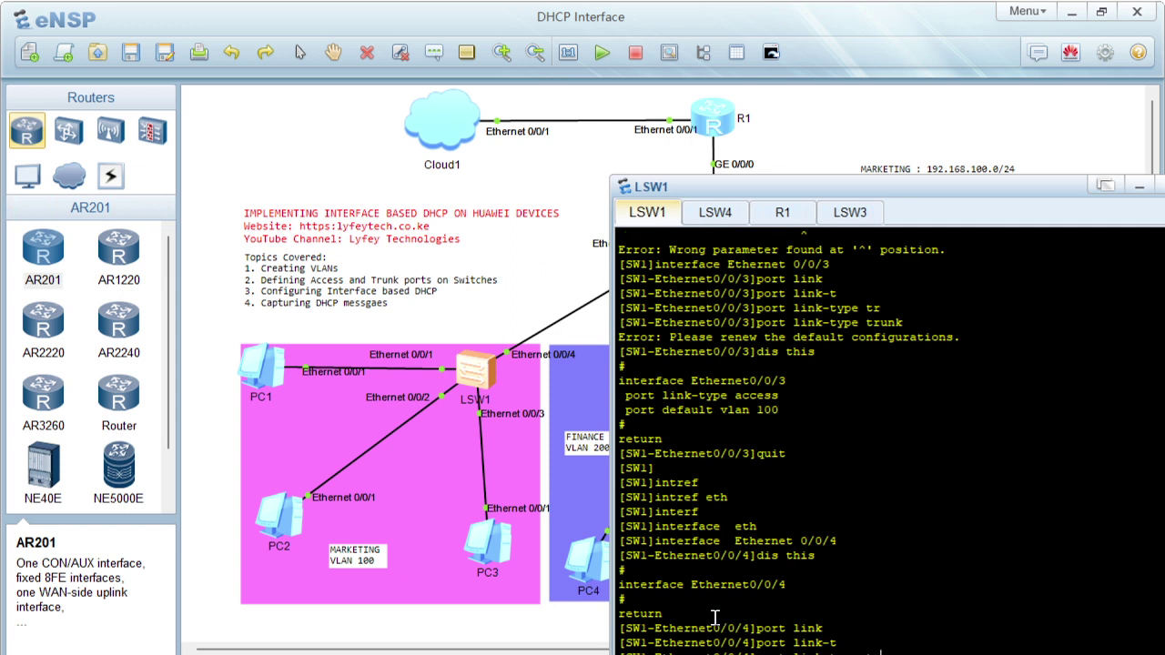
text(tr)
key(Tab)
key(Return)
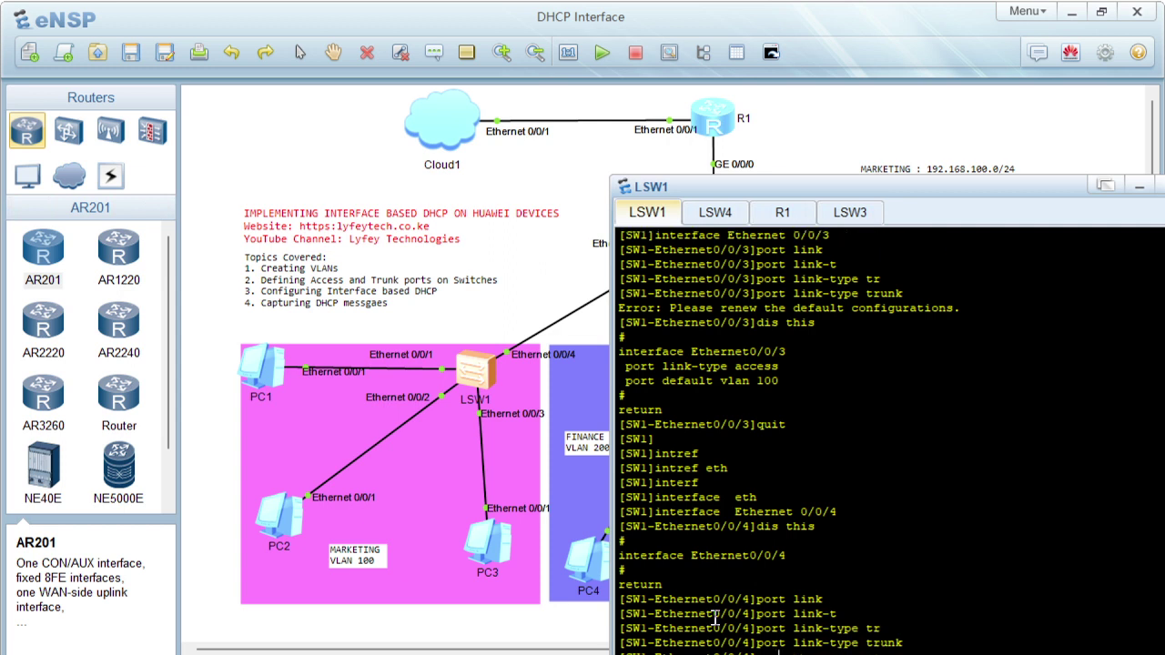
- Allow VLAN 100 to pass through the Ethernet 0/0/4 trunk and return to the system view
text(port tr)
key(Tab)
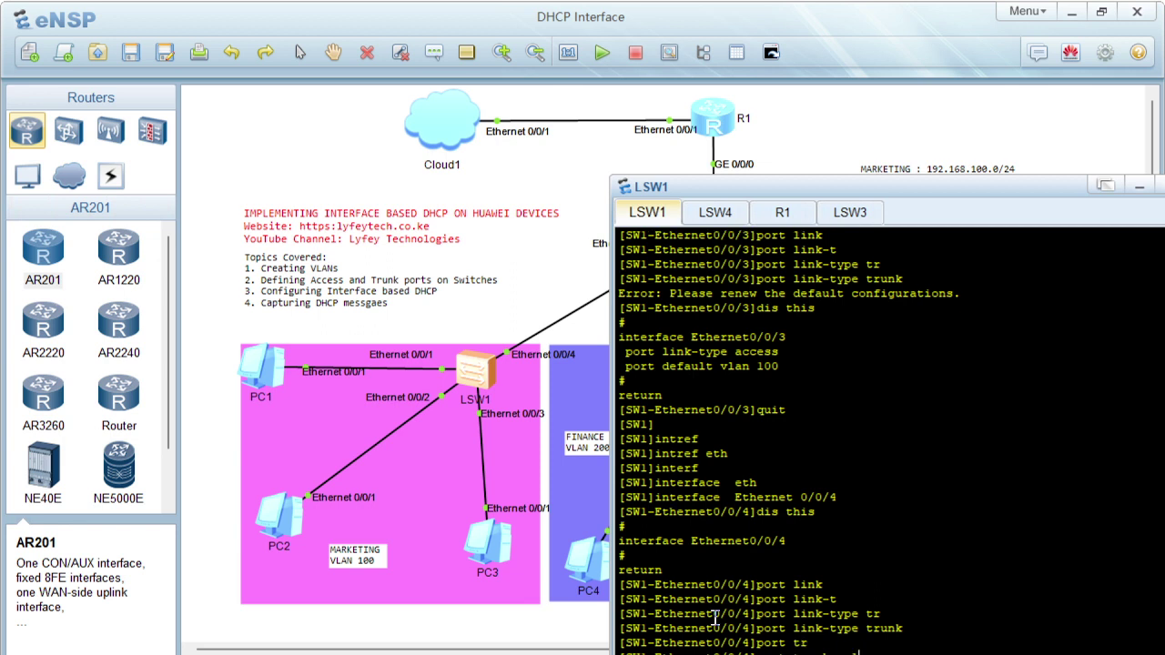
text(al)
key(Tab)
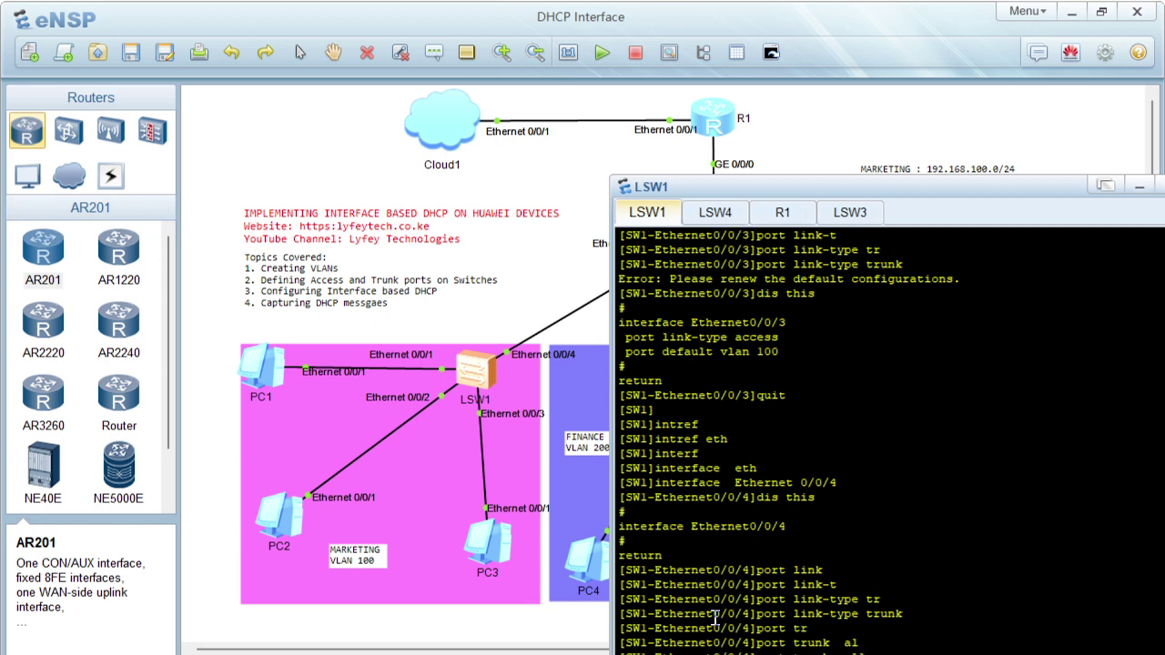
text(vl)
key(Tab)
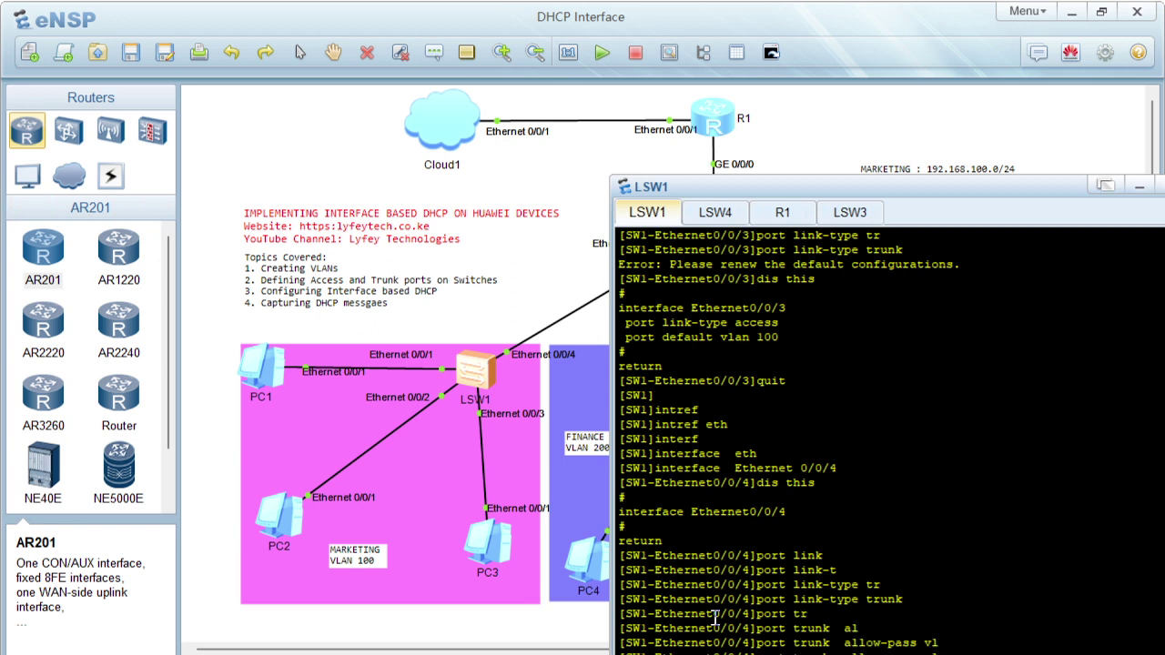
text(100)
key(Return)
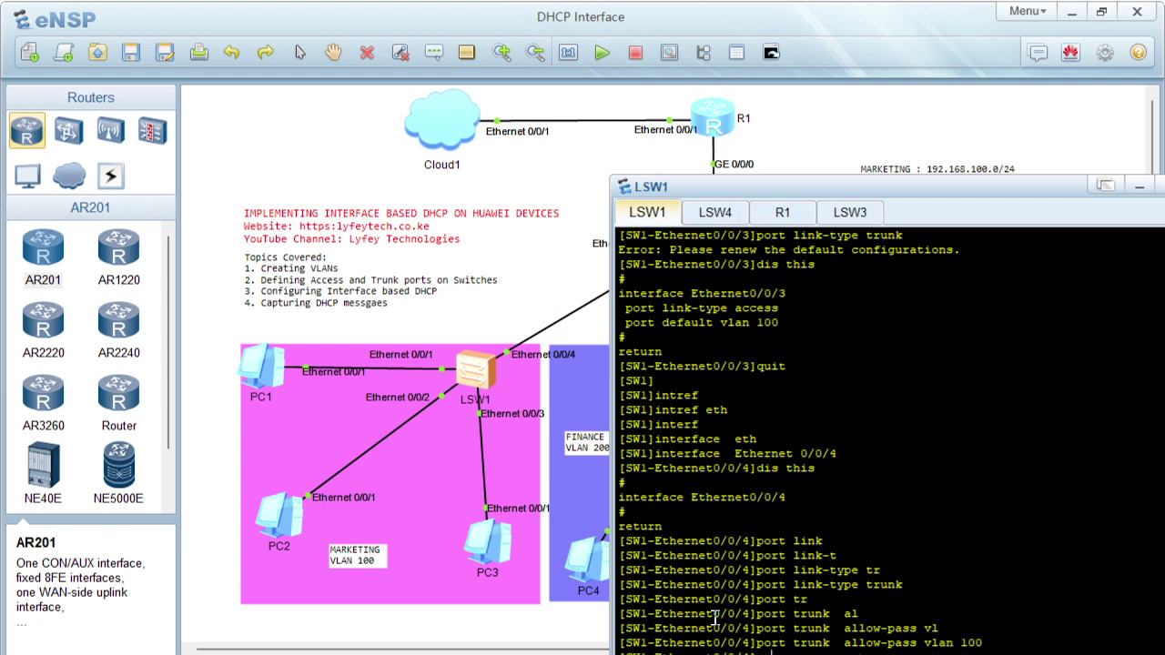
text(quit)
key(Return)
key(Return)
key(Return)
- Display all VLANs on SW1 and examine the untagged and tagged member ports of VLAN 100
text(displ)
key(Tab)
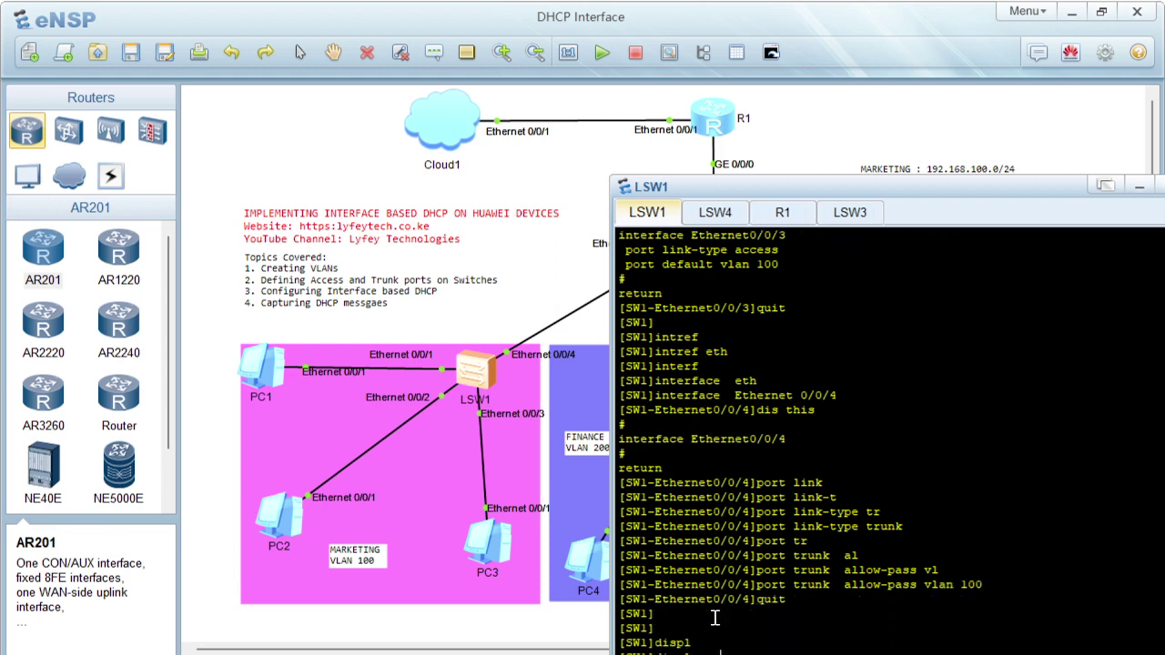
text(vl)
key(Tab)
key(Return)
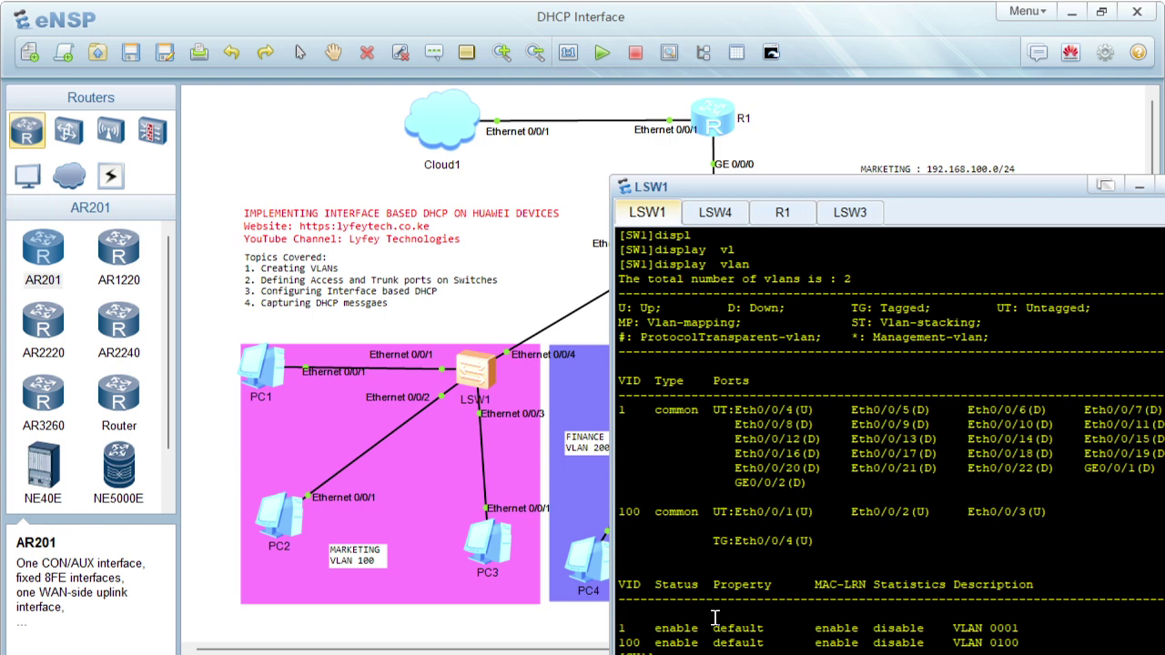
drag(728, 511, 759, 527)
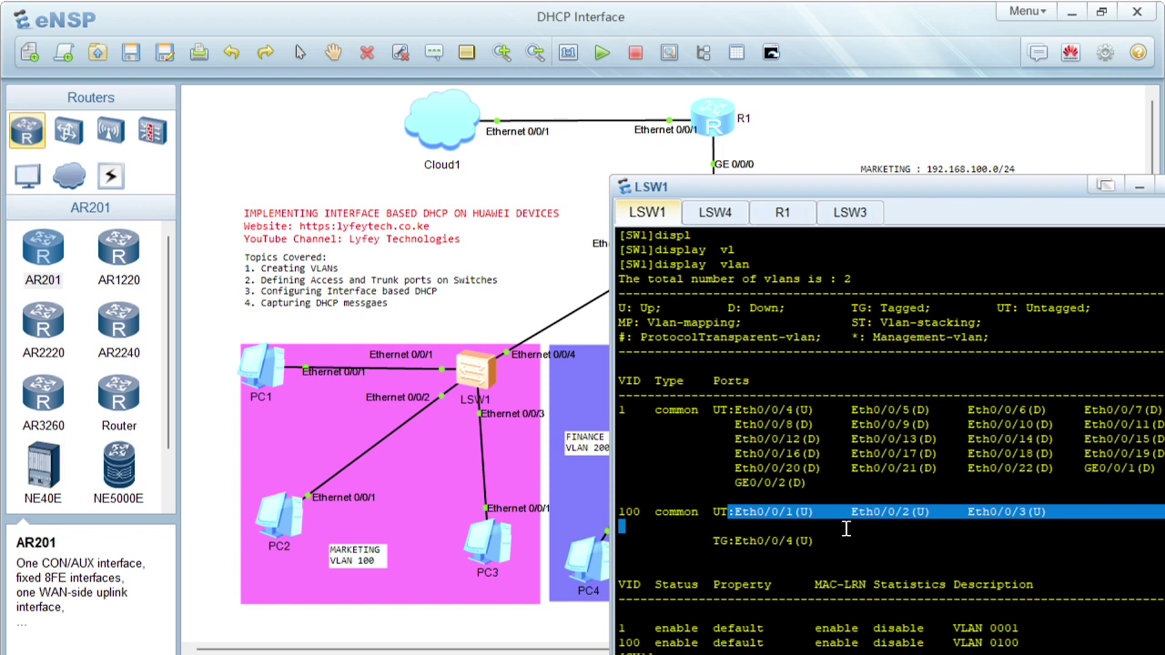
drag(742, 541, 752, 544)
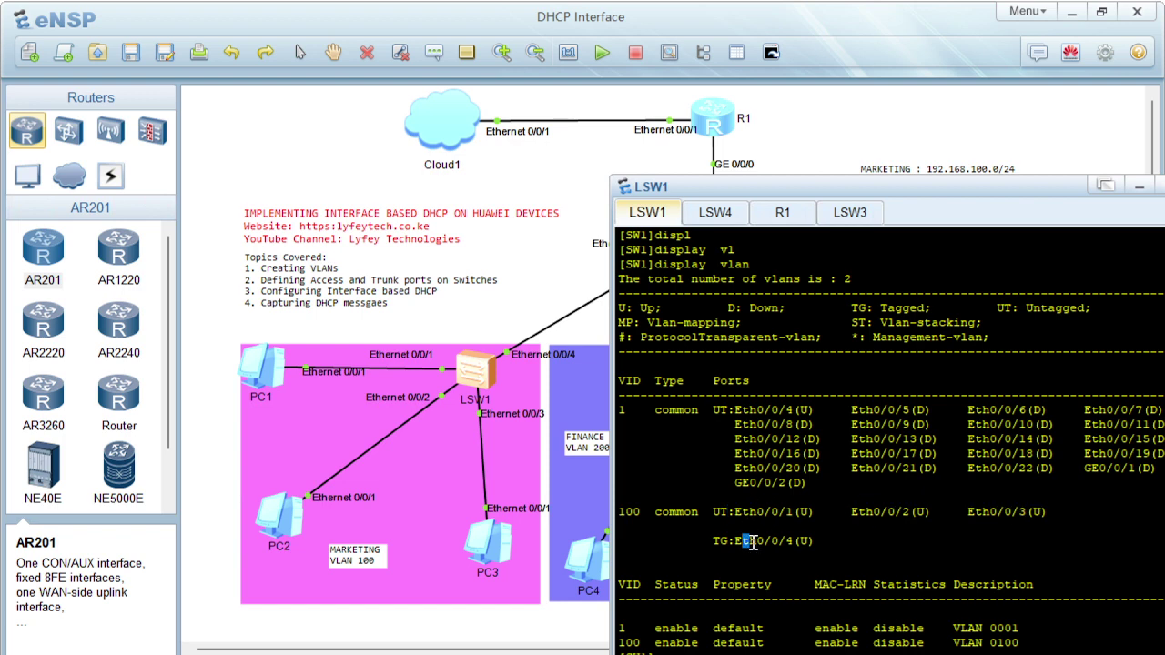
click(810, 543)
- Open the console of switch LSW2 from the topology and turn off terminal monitoring
click(521, 314)
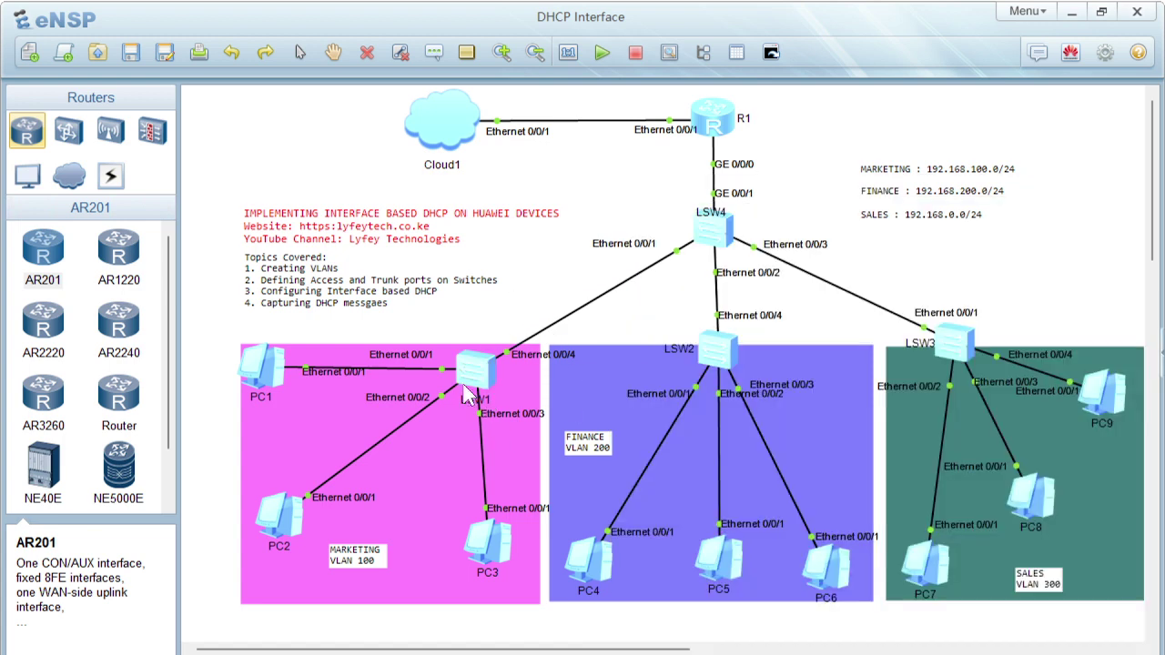
double_click(709, 362)
key(Return)
key(Return)
key(Return)
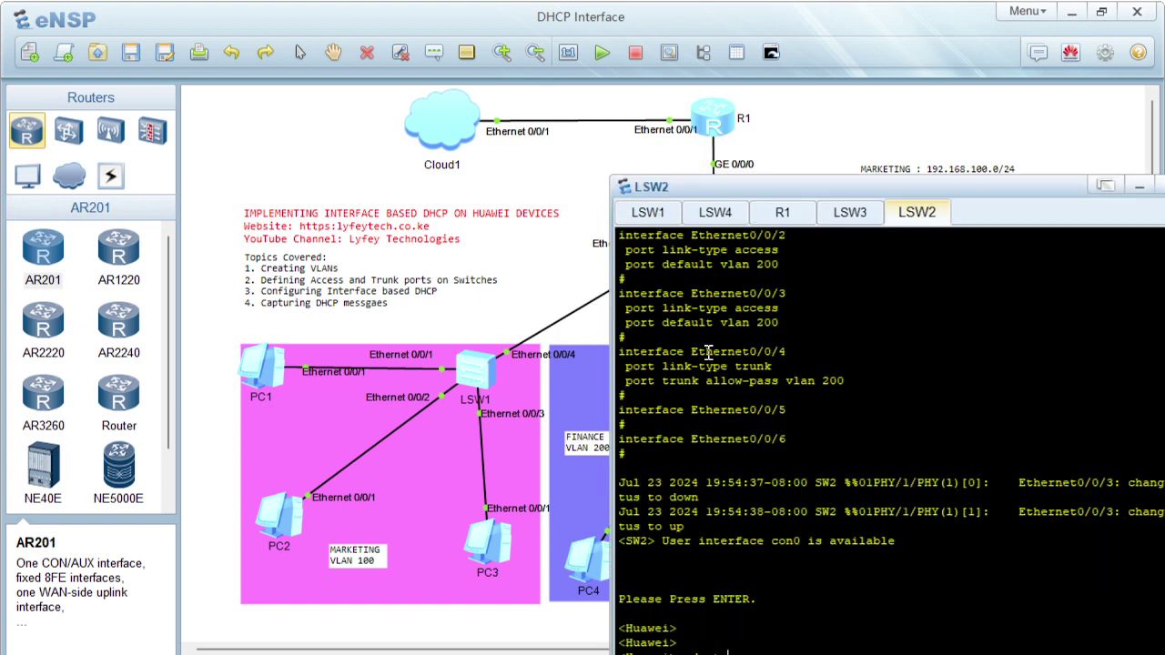
text(undo ter)
key(Tab)
text(m)
key(Tab)
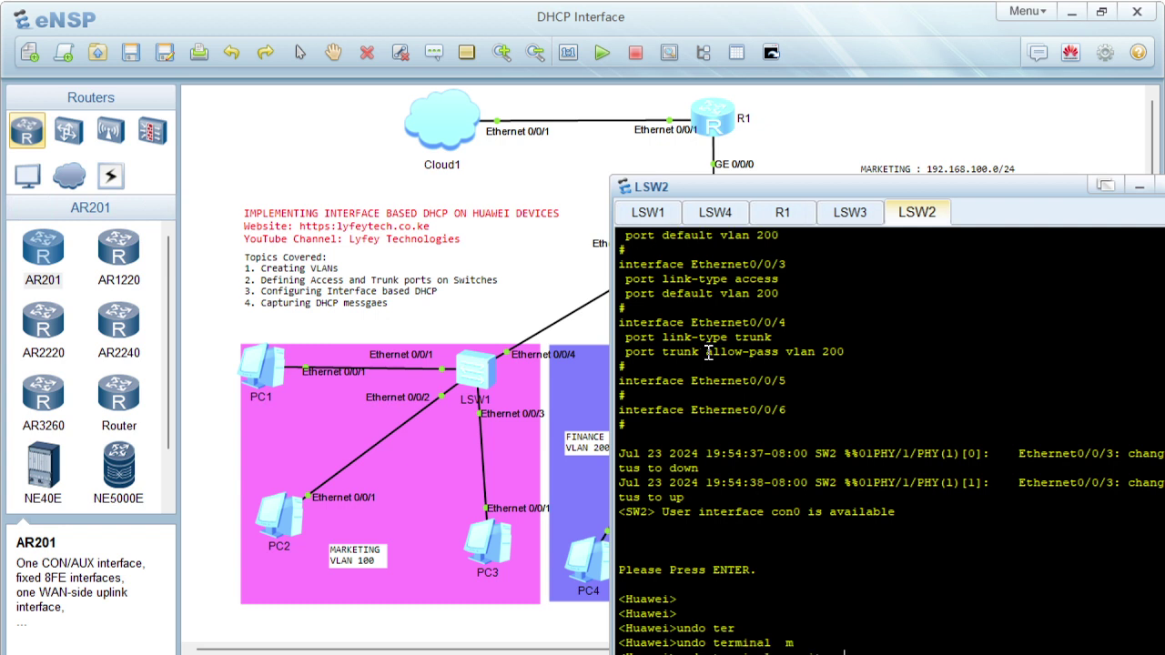
key(Return)
- Clear the old output from the LSW2 console and enter the system view
right_click(750, 358)
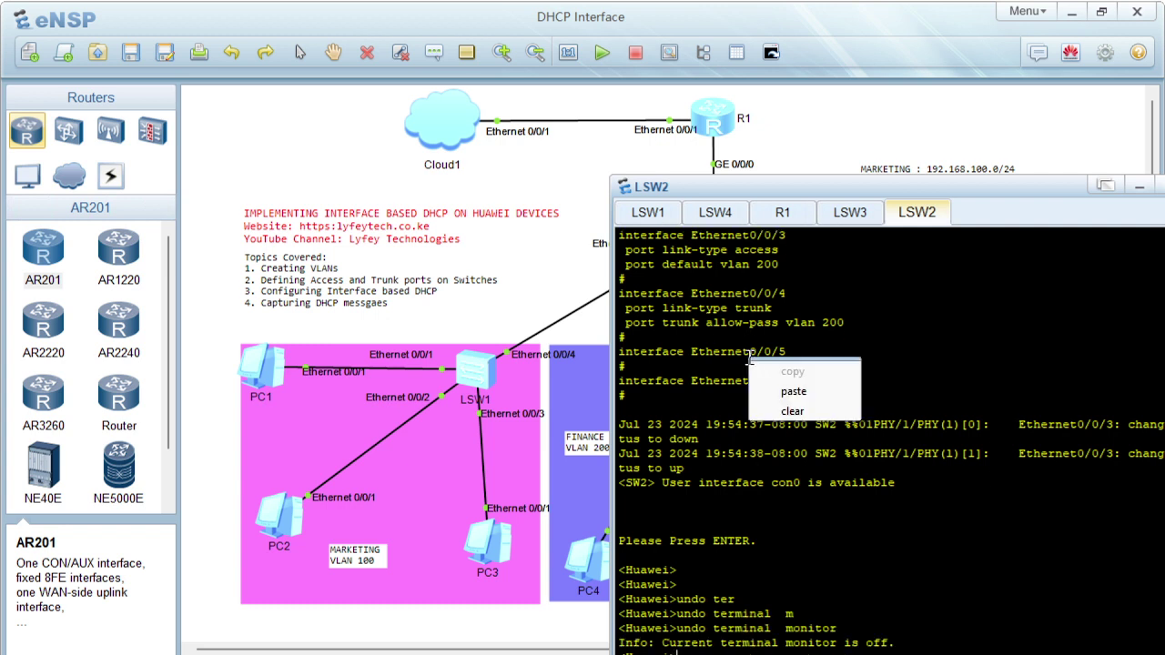
click(797, 412)
key(Return)
key(Return)
key(Return)
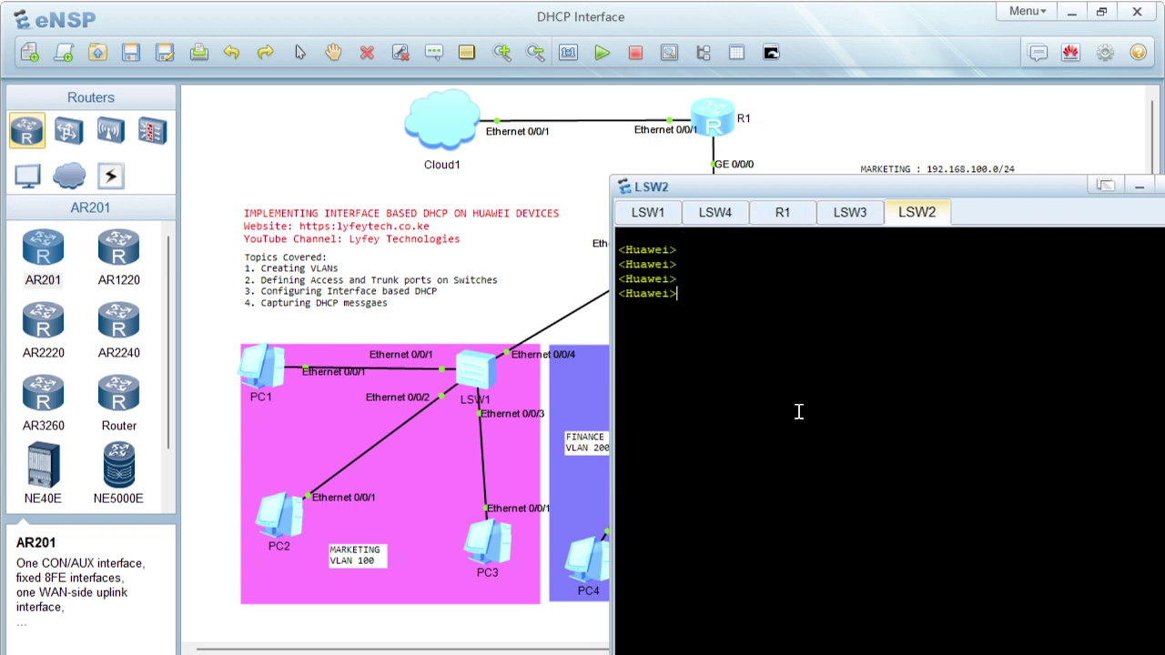
text(sy)
key(Tab)
key(Return)
key(Return)
- Rename the switch as SW2 and move its console window aside to uncover the Finance area of the topology
text(sy)
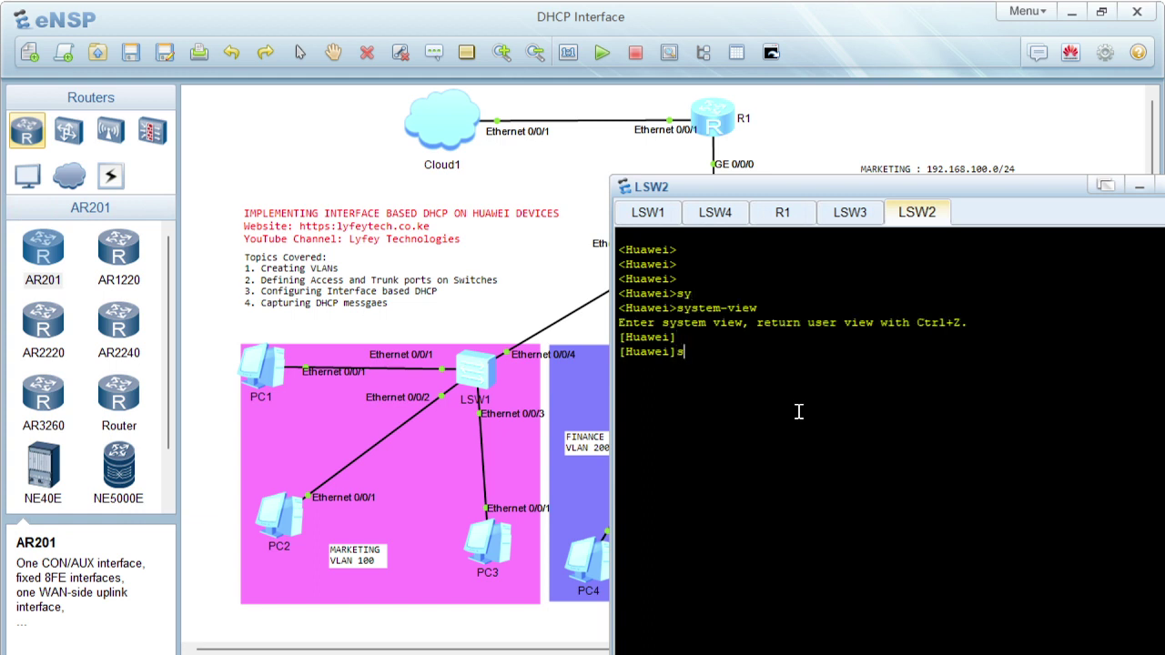
key(Tab)
text(SW)
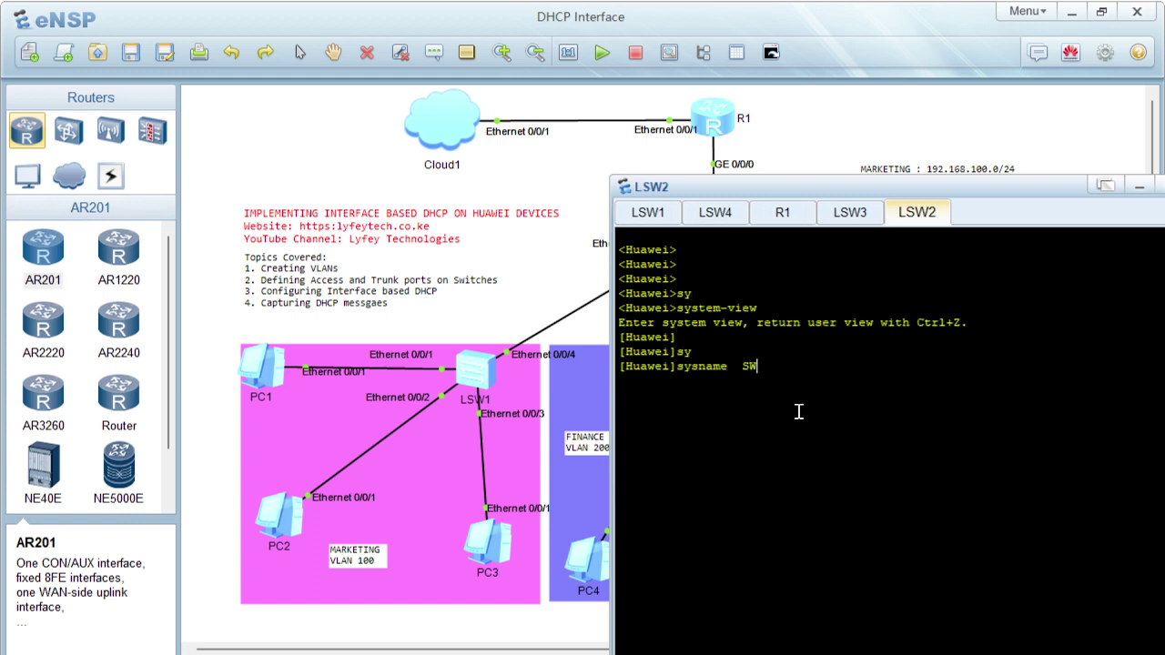
text(2)
key(Return)
key(Return)
drag(806, 186, 280, 200)
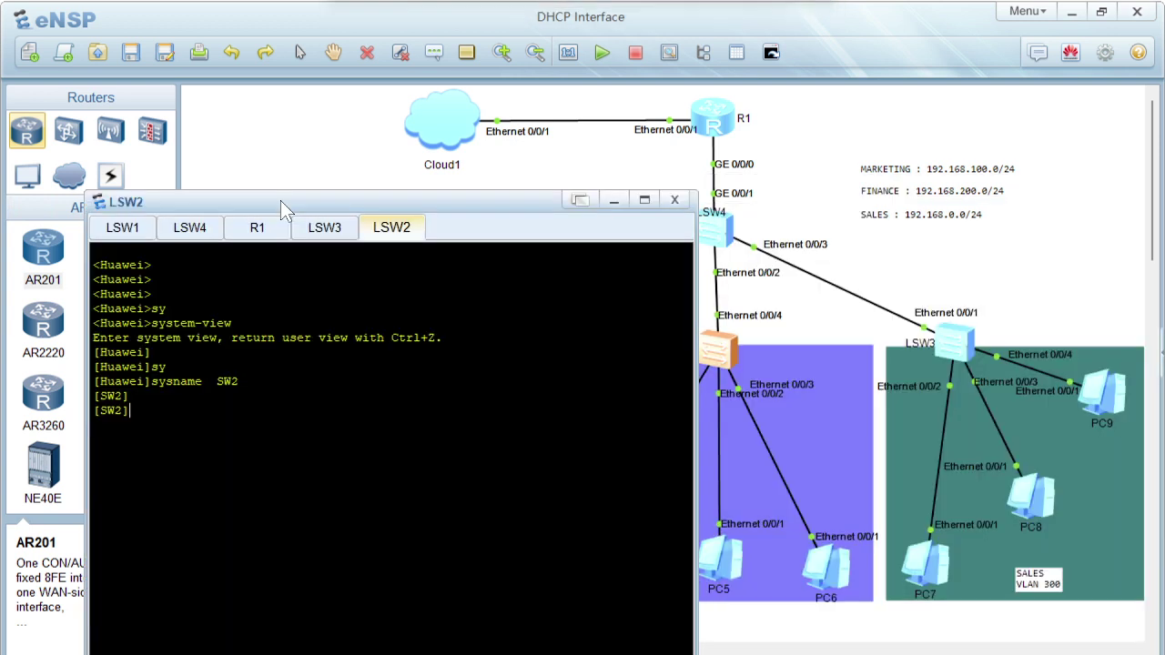
drag(453, 202, 411, 181)
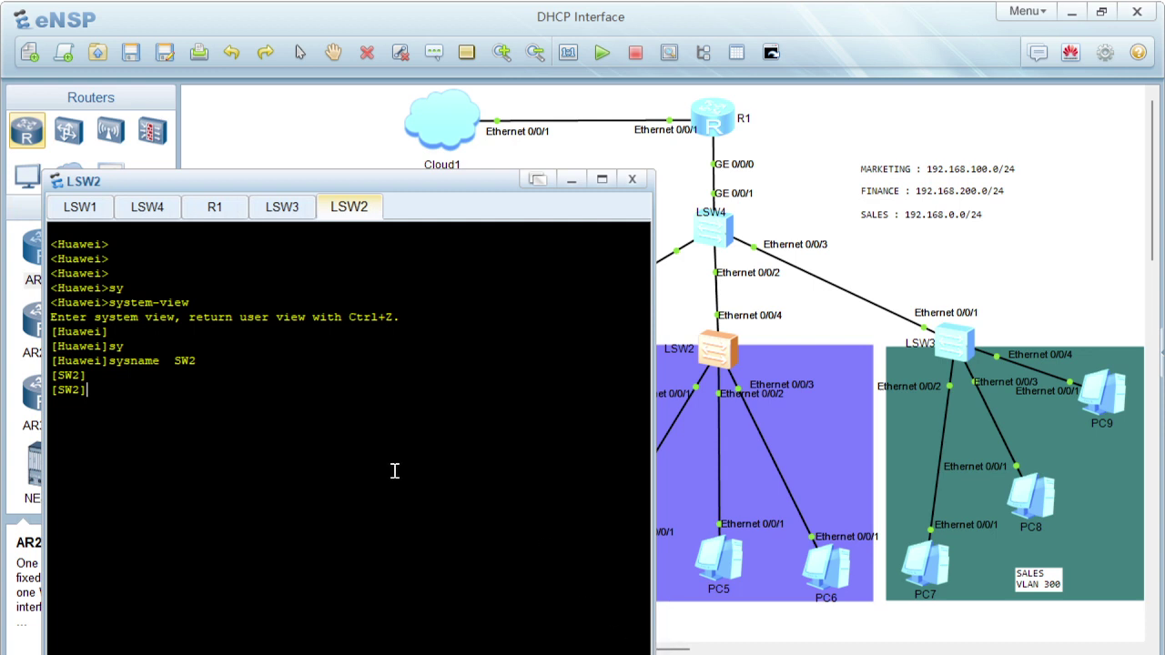
key(Return)
key(Return)
text(interf)
key(Tab)
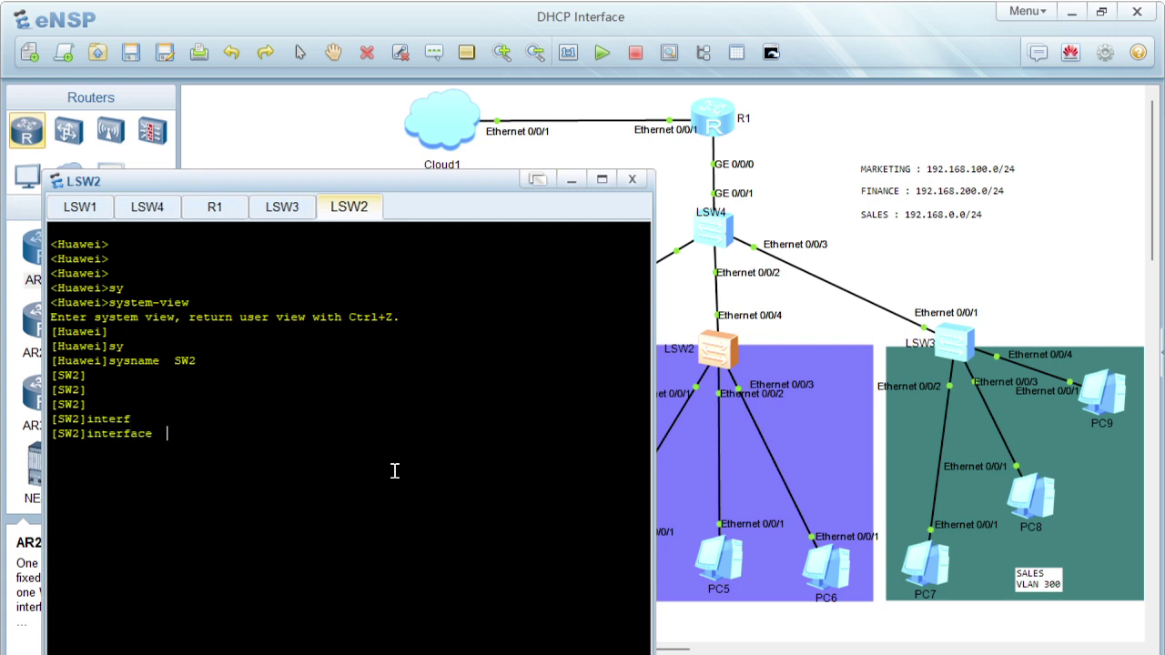
text(0/0/)
key(BackSpace)
key(BackSpace)
key(BackSpace)
key(BackSpace)
key(BackSpace)
key(BackSpace)
key(BackSpace)
key(BackSpace)
key(BackSpace)
key(BackSpace)
key(BackSpace)
key(BackSpace)
key(BackSpace)
key(BackSpace)
key(BackSpace)
- Create VLAN 200 on SW2 and return to the system view
text(vl)
key(Tab)
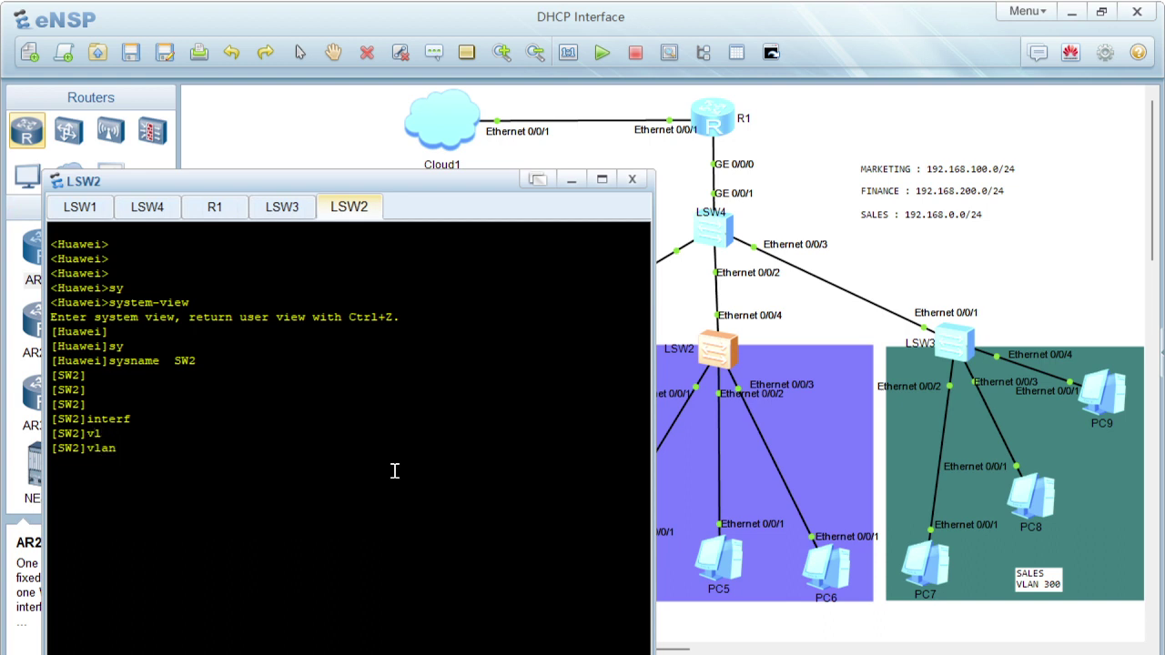
text(200)
key(Return)
text(quit)
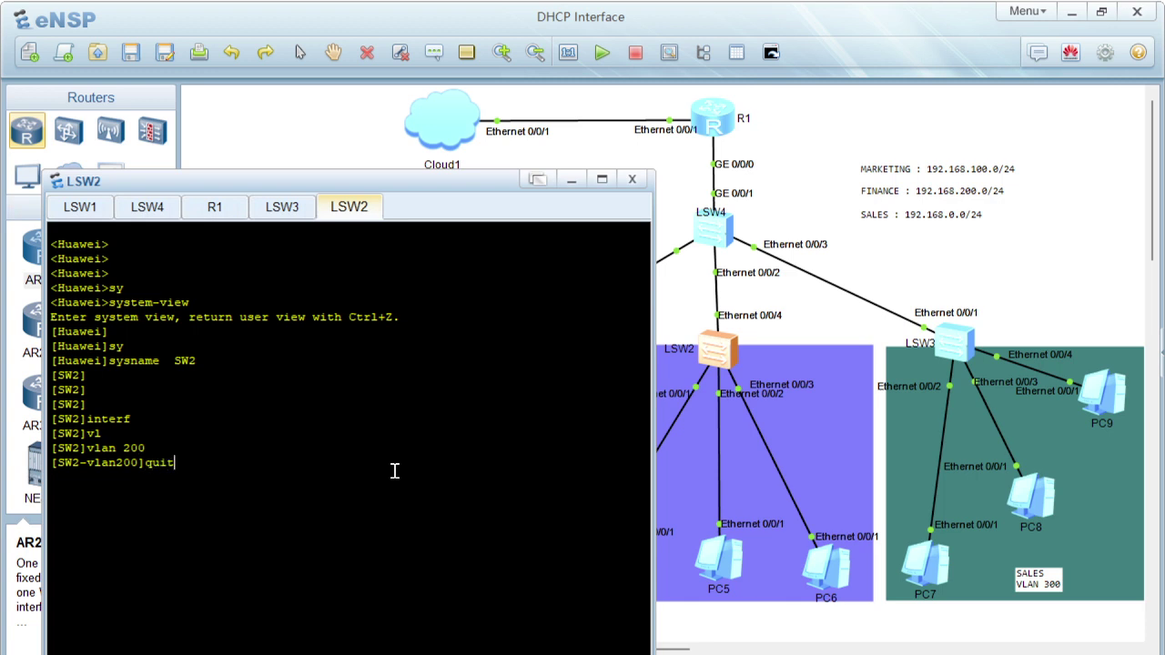
key(Return)
key(Return)
- Enter the interface view of Ethernet0/0/1 on SW2 and set its port link type to access
text(i)
text(nterf)
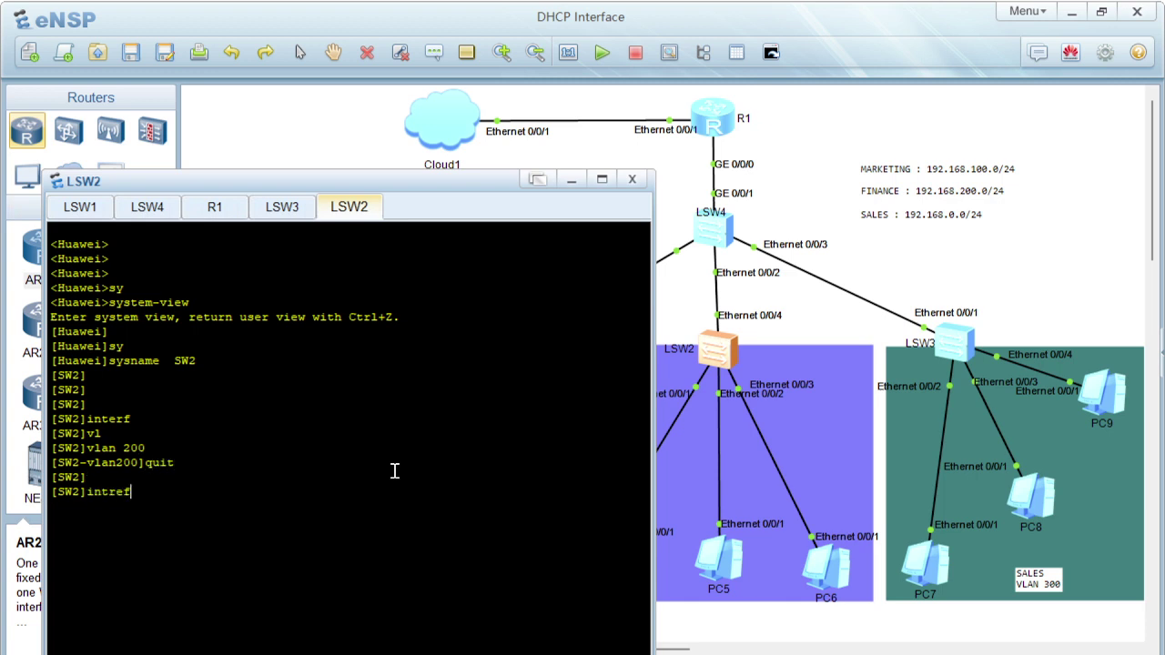
key(BackSpace)
key(BackSpace)
text(er)
key(Tab)
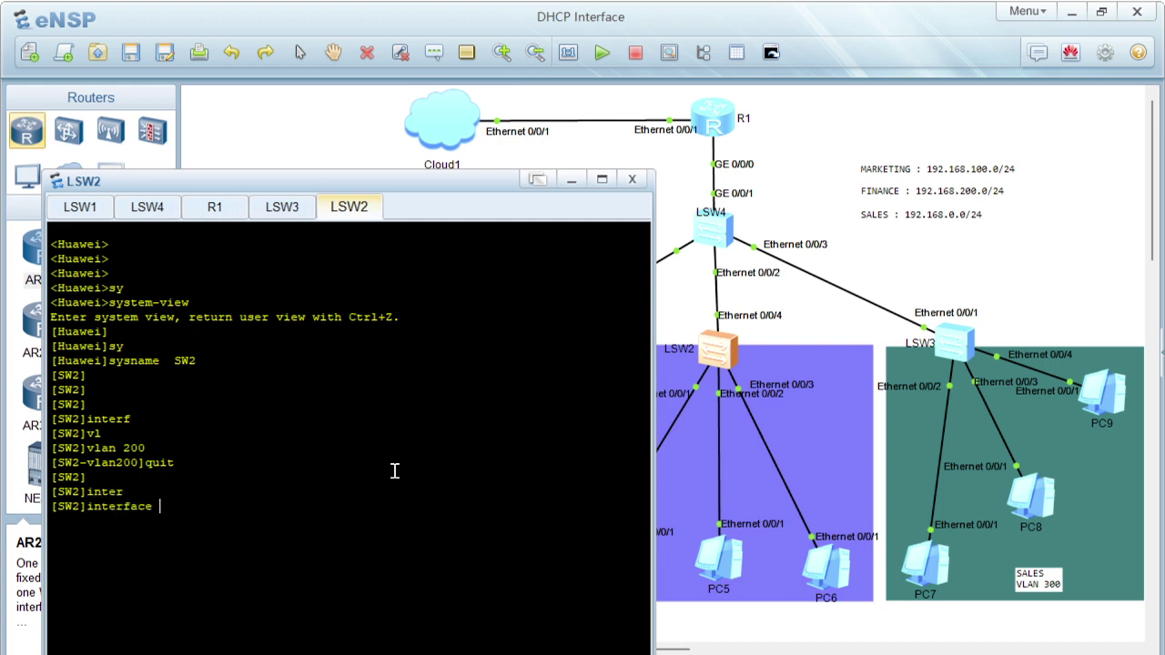
text(eth)
key(Tab)
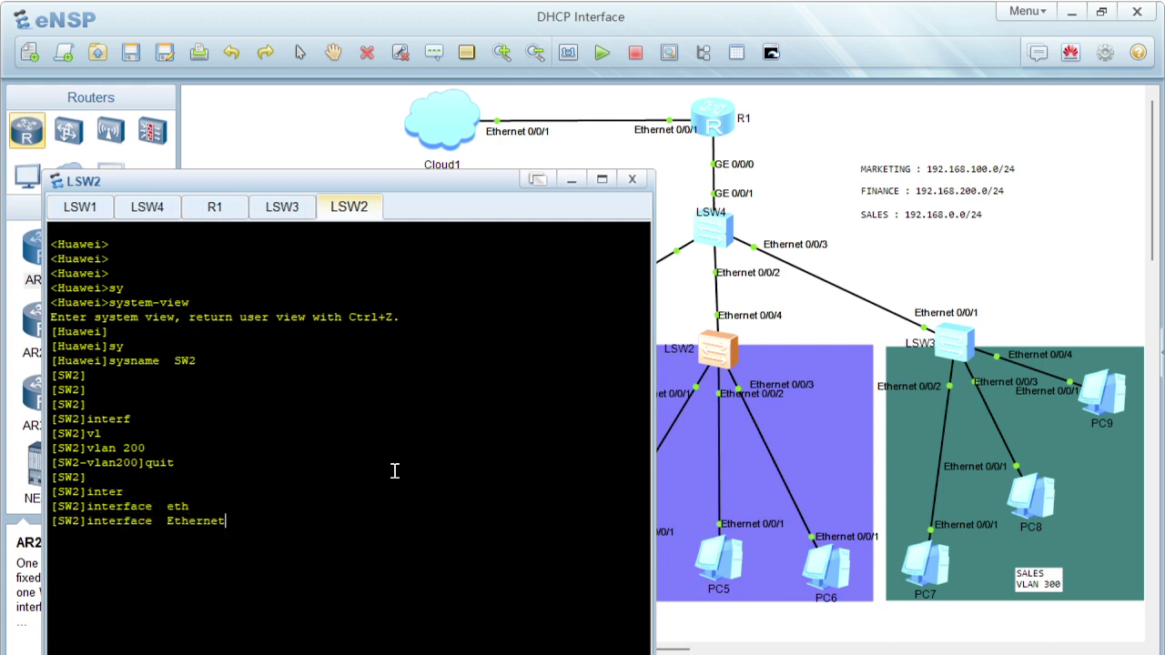
text(0/0/1)
key(Return)
text(port )
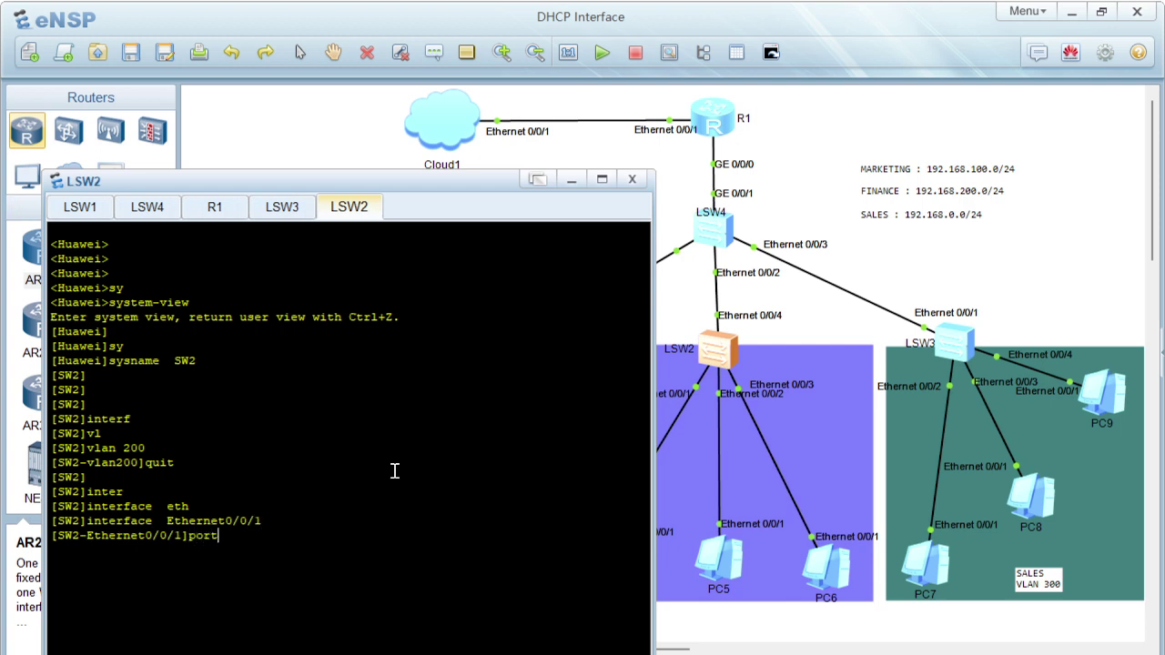
text(link)
key(Tab)
text(t)
key(Tab)
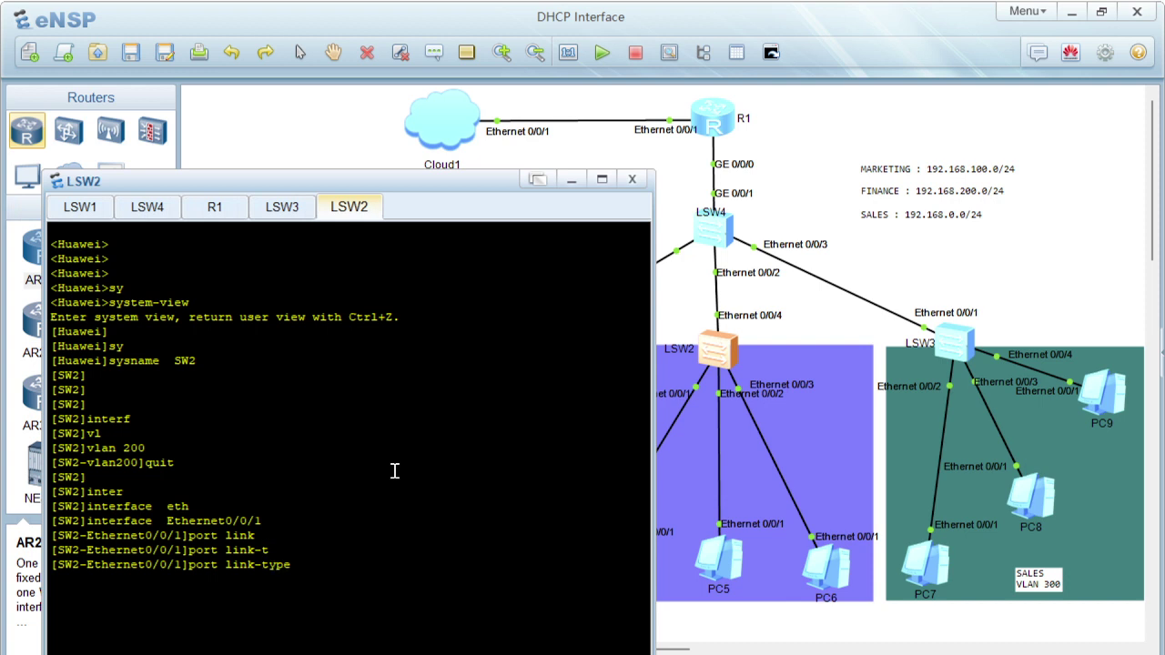
text(acc)
key(Tab)
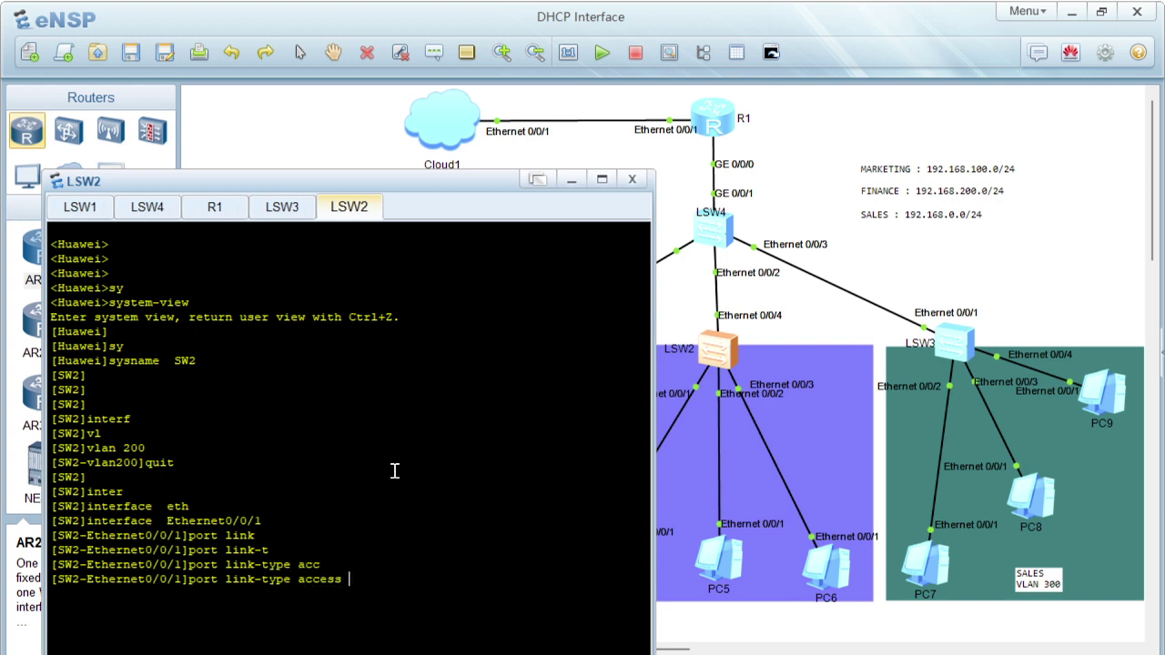
key(Return)
- Try to assign VLAN 100 as the default VLAN of Ethernet0/0/1
text(port )
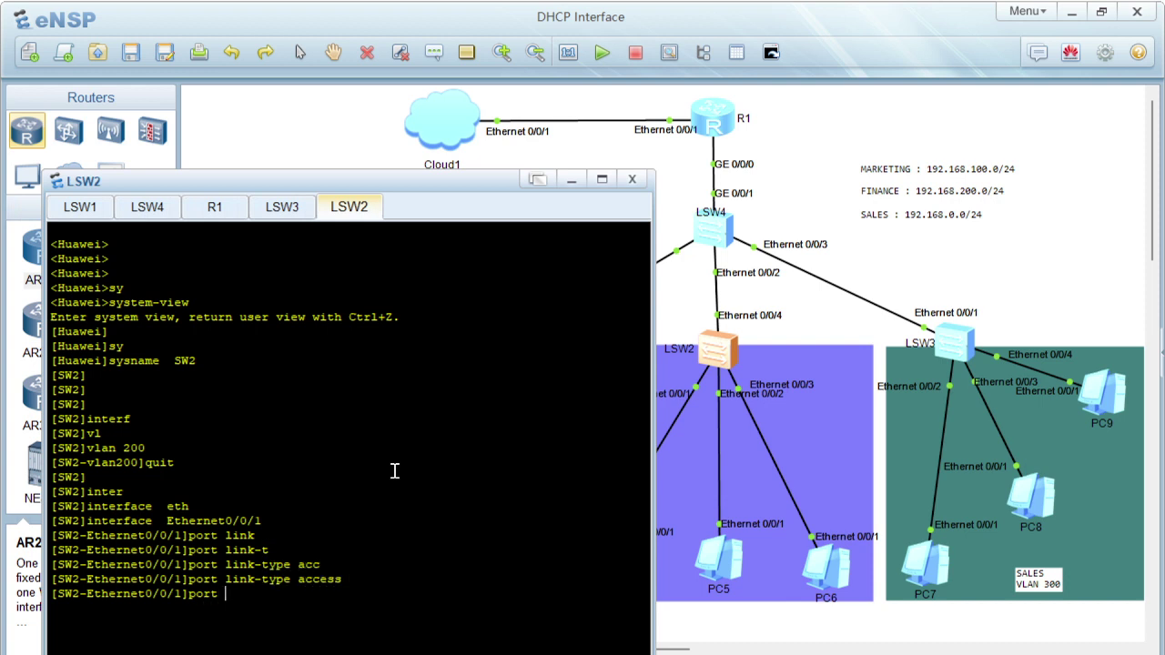
text(def)
key(Tab)
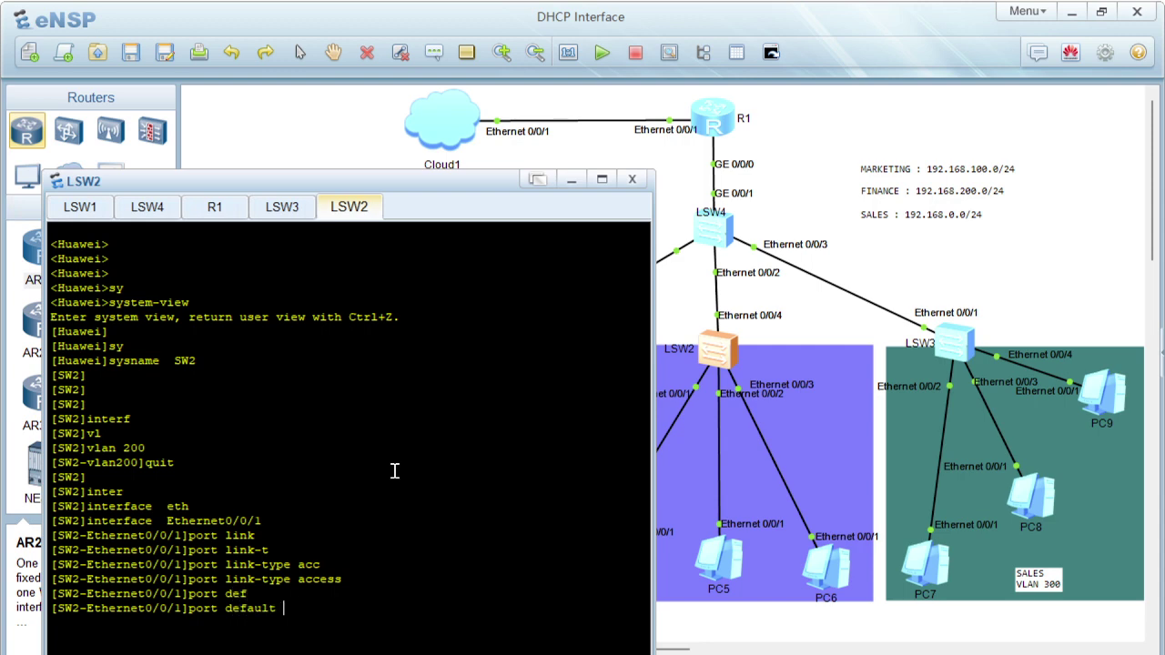
text(vl)
key(Tab)
text(100)
key(Return)
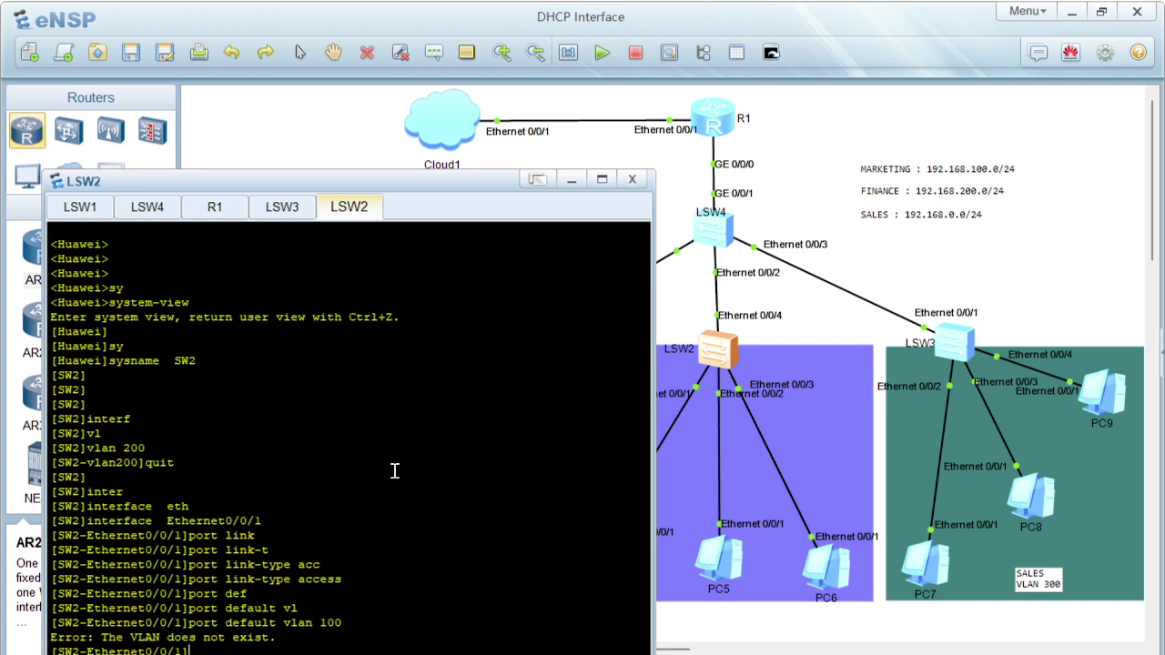
- Assign VLAN 200 as the default VLAN of Ethernet0/0/1 and return to the system view
key(Up)
key(BackSpace)
key(BackSpace)
key(BackSpace)
text(200)
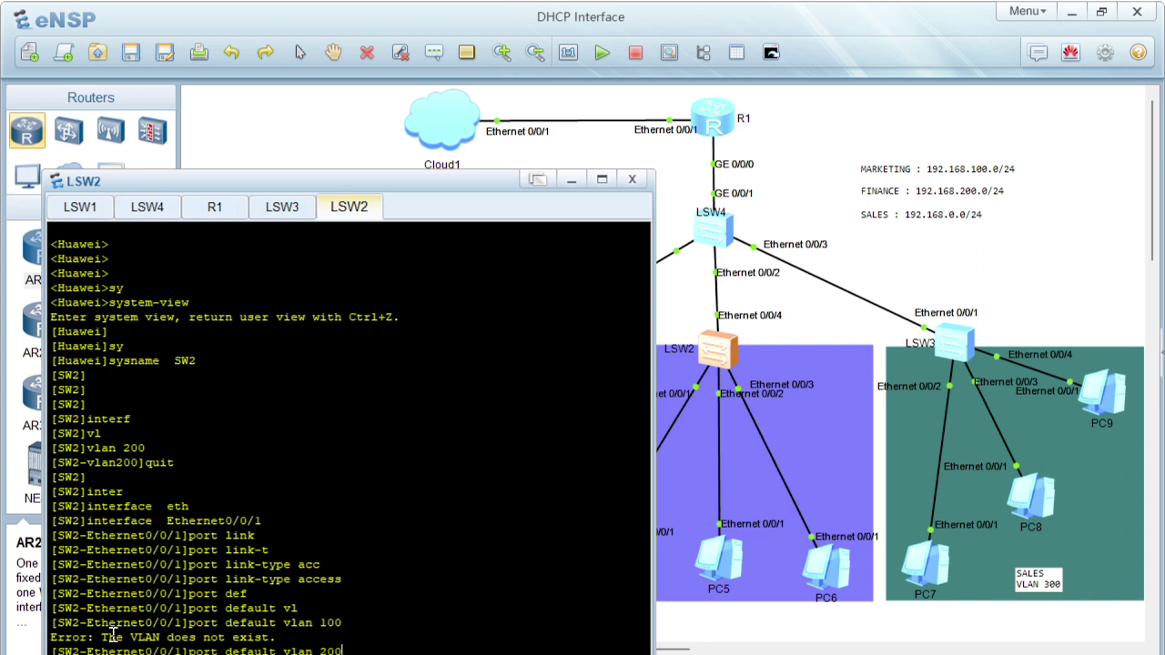
key(Return)
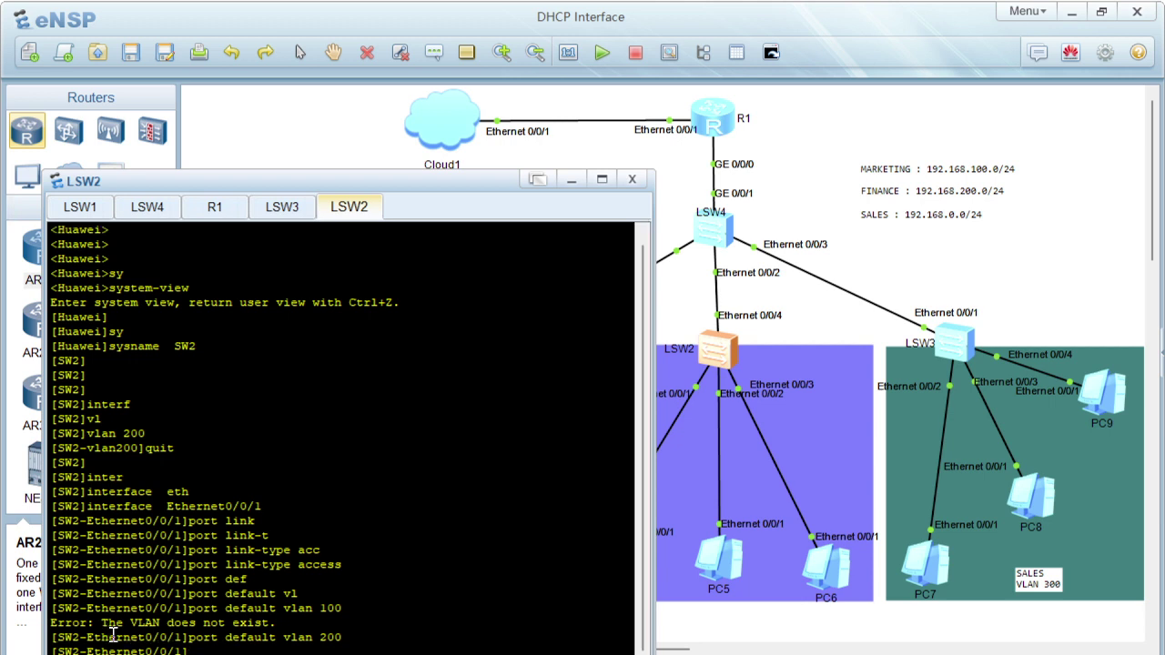
text(quit)
key(Return)
key(Return)
key(Return)
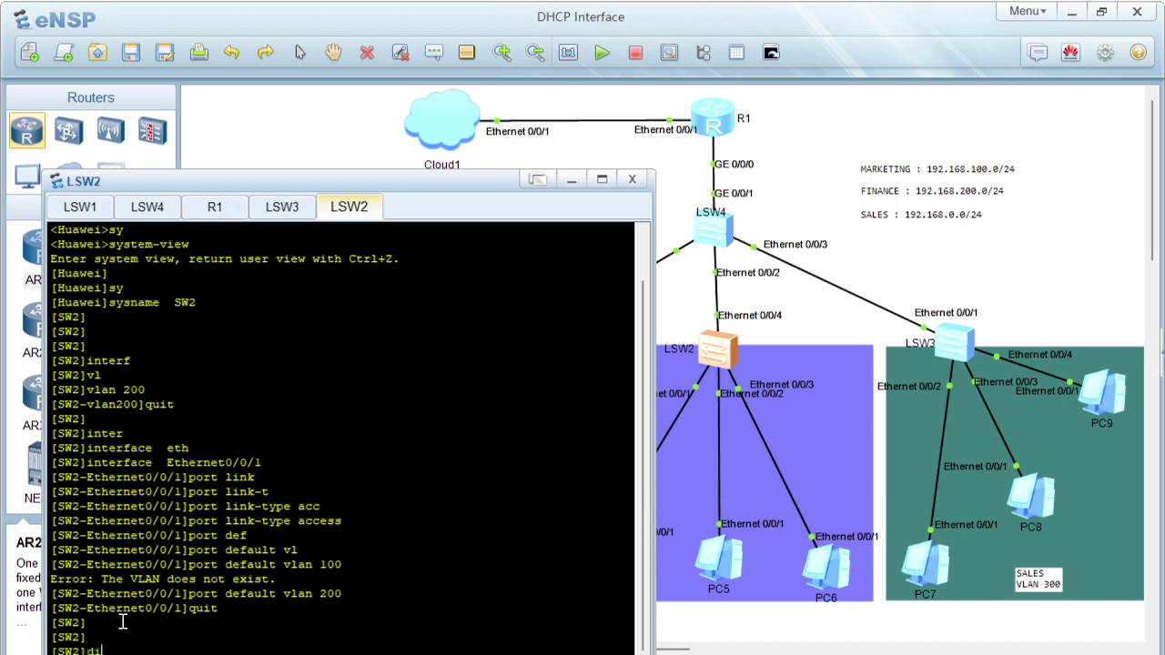
- Display the current configuration of interface Ethernet 0/0/1 on SW2
text(displ)
key(Tab)
text(cur)
key(Tab)
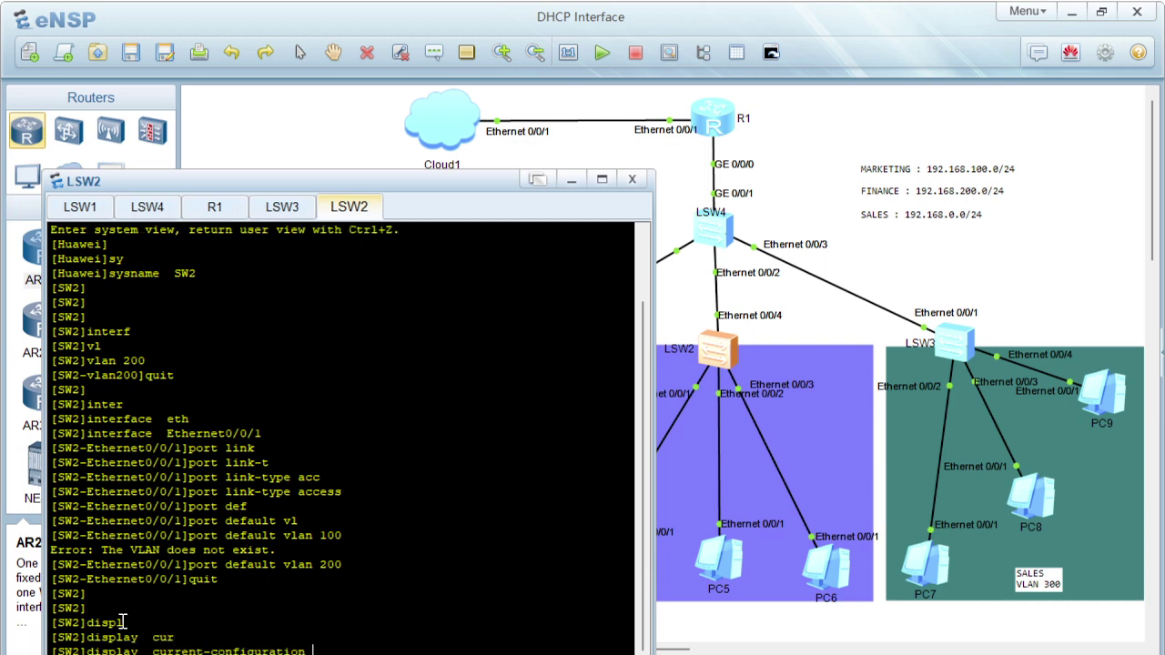
text(interf)
key(Tab)
text(eth)
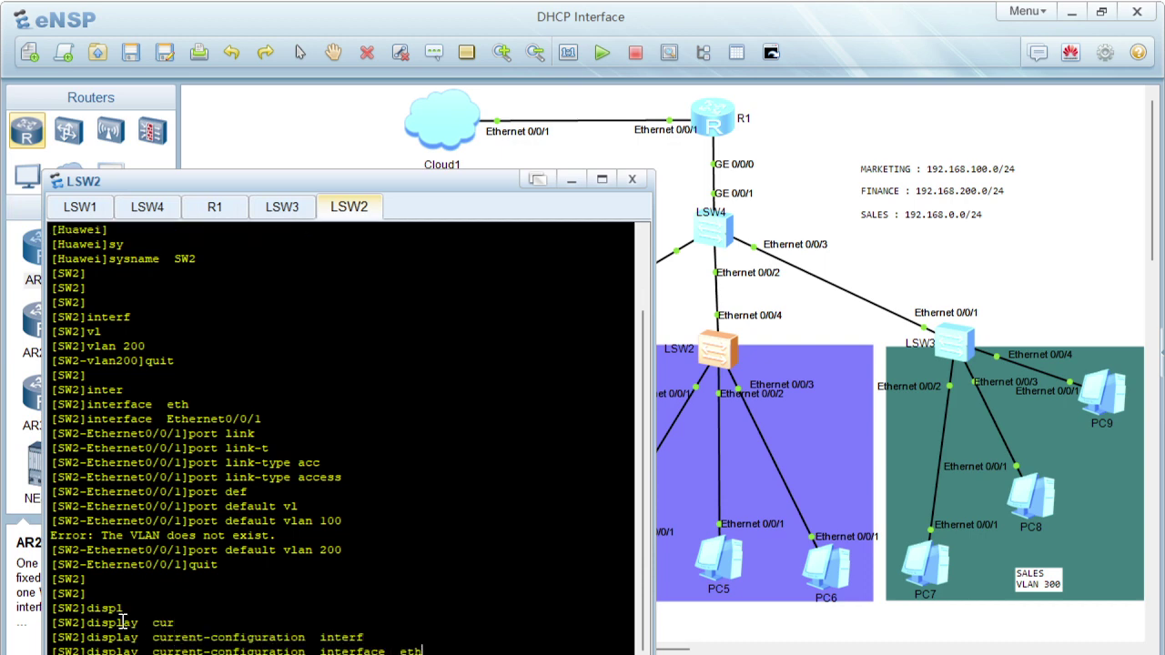
key(Tab)
text(0/0/1)
key(Return)
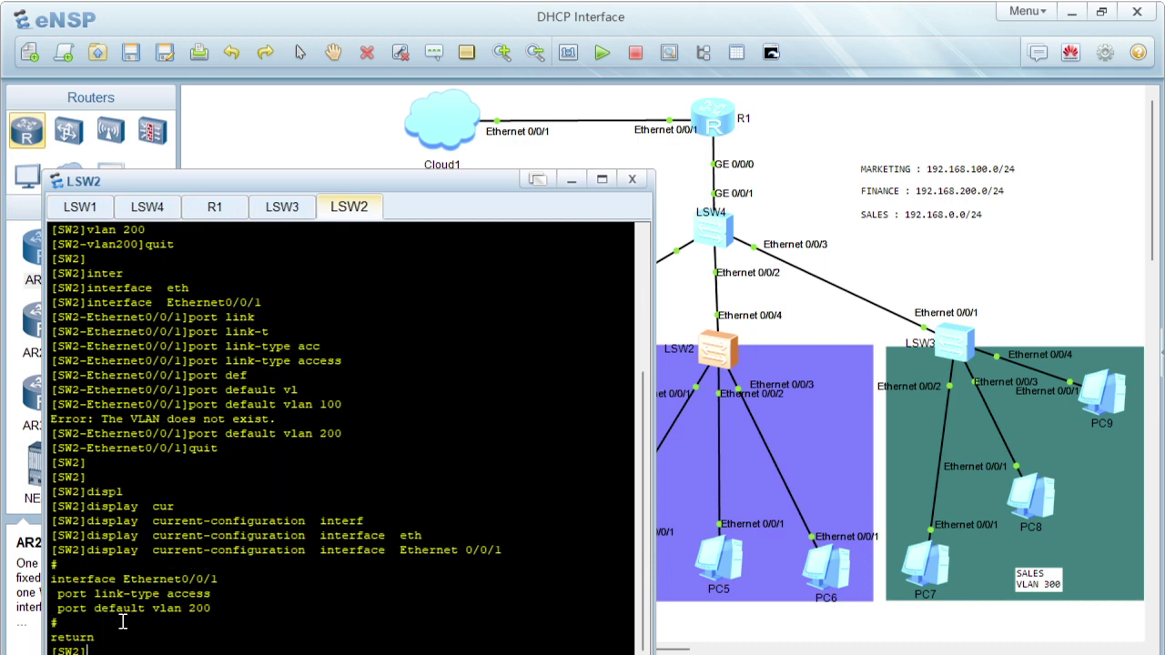
- Enter the Ethernet0/0/2 interface view and copy the access link type and default VLAN 200 lines from the displayed Ethernet0/0/1 configuration
text(interf)
key(Tab)
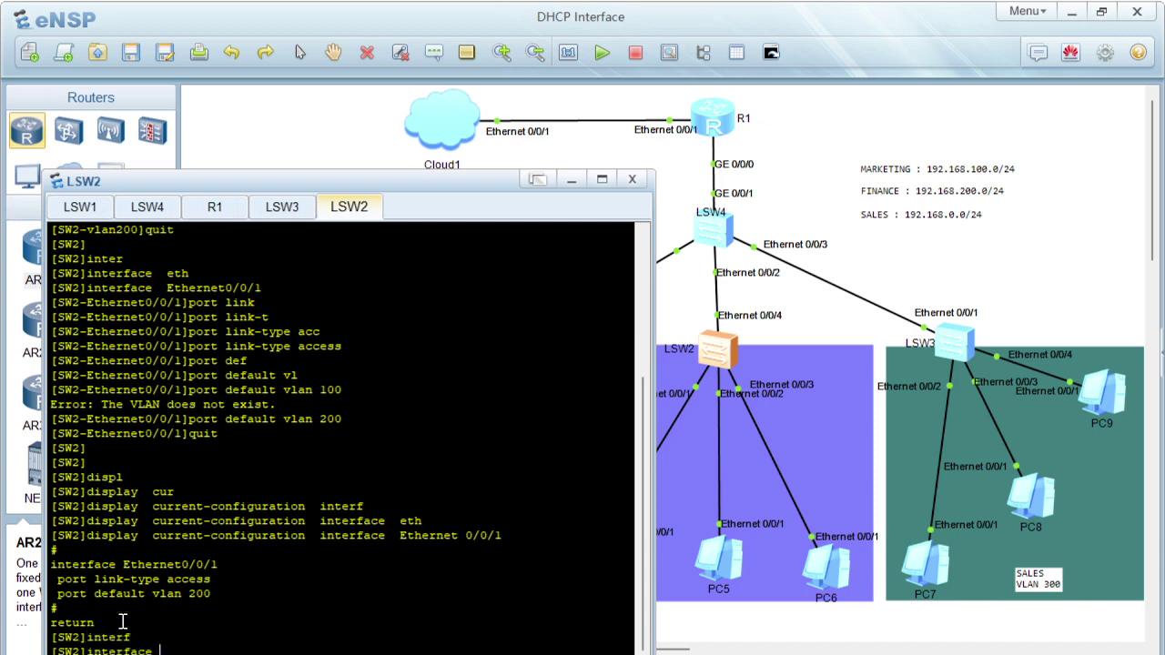
text(eth)
key(Tab)
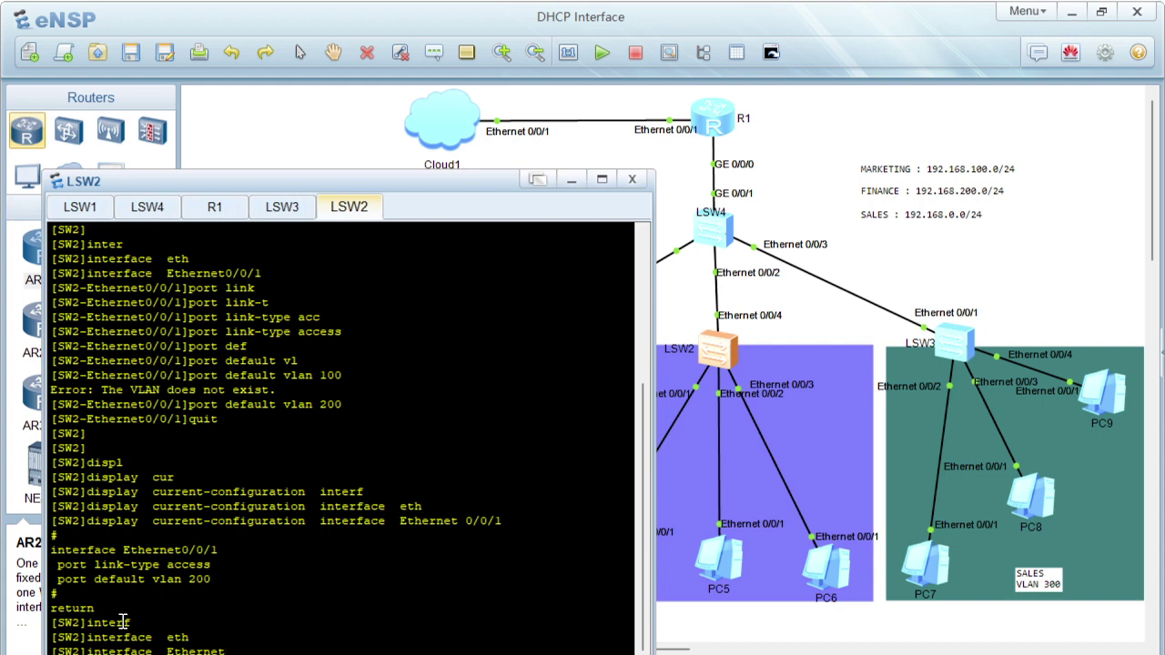
text(0/0/2)
key(Return)
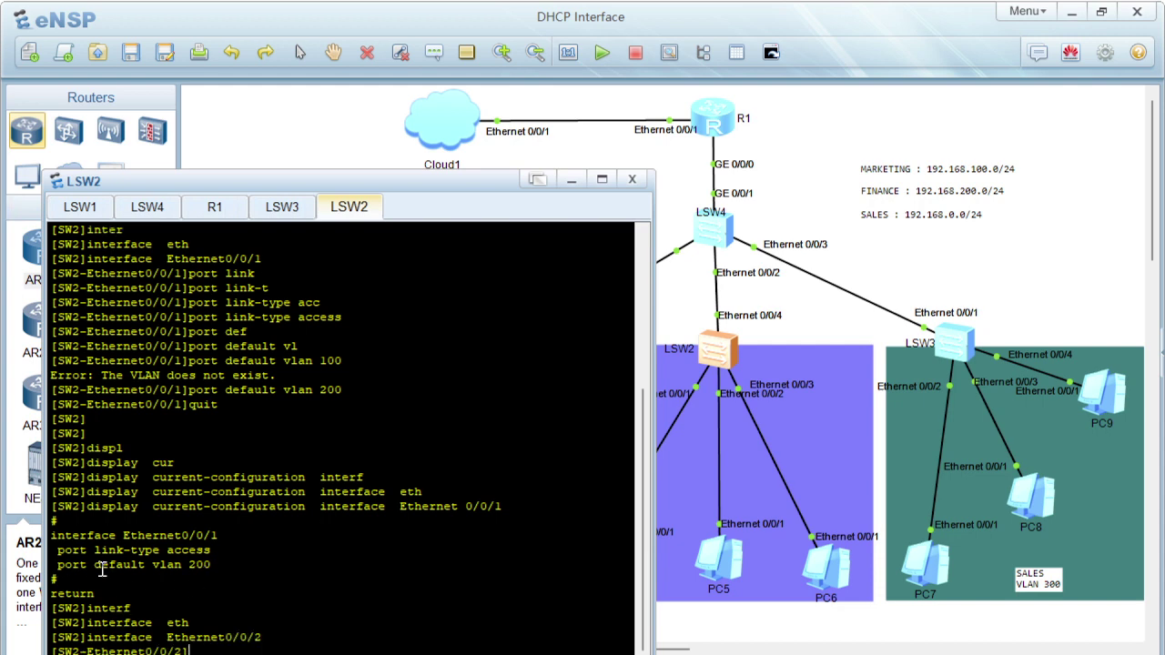
drag(59, 579, 50, 549)
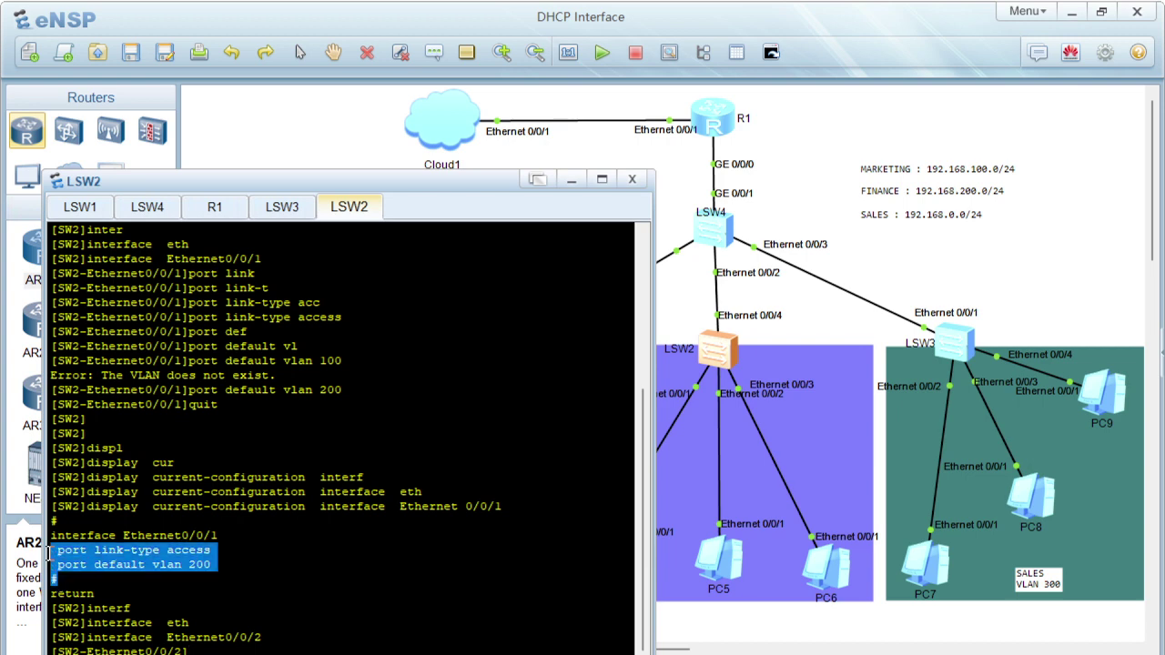
click(71, 557)
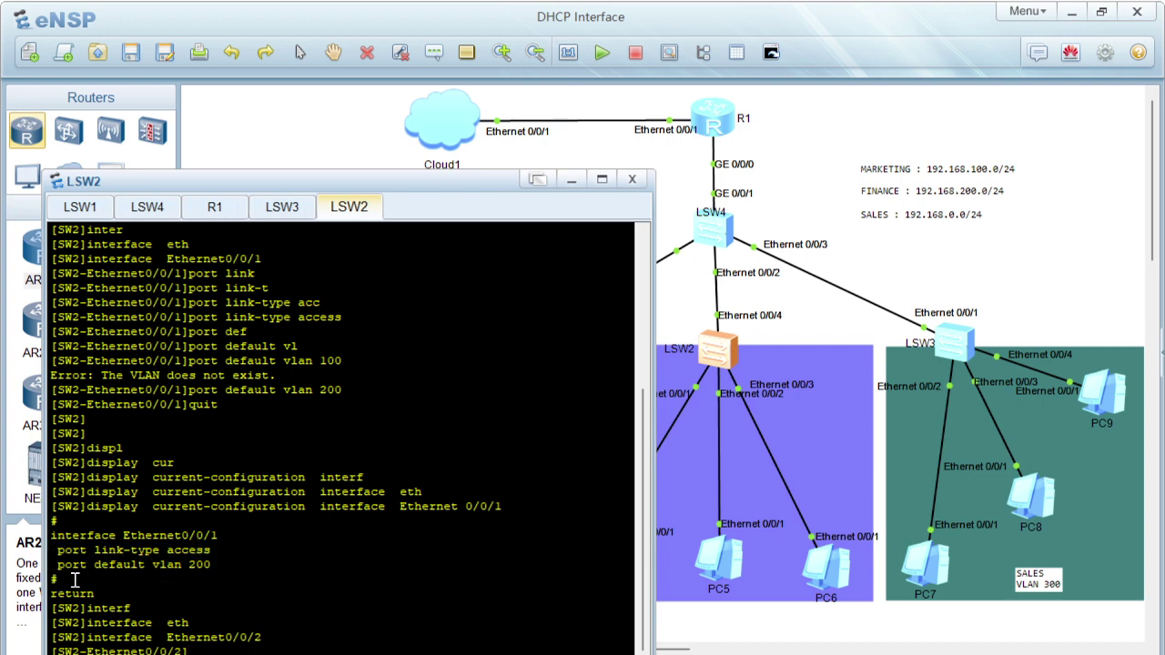
drag(66, 586, 50, 550)
click(53, 572)
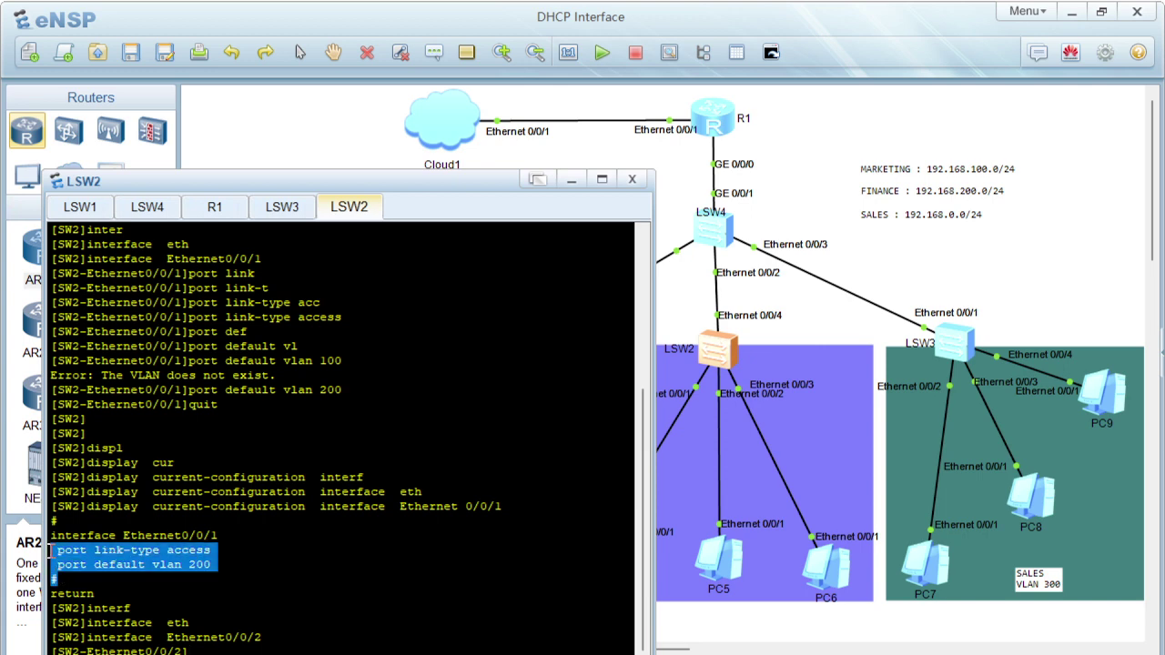
right_click(69, 559)
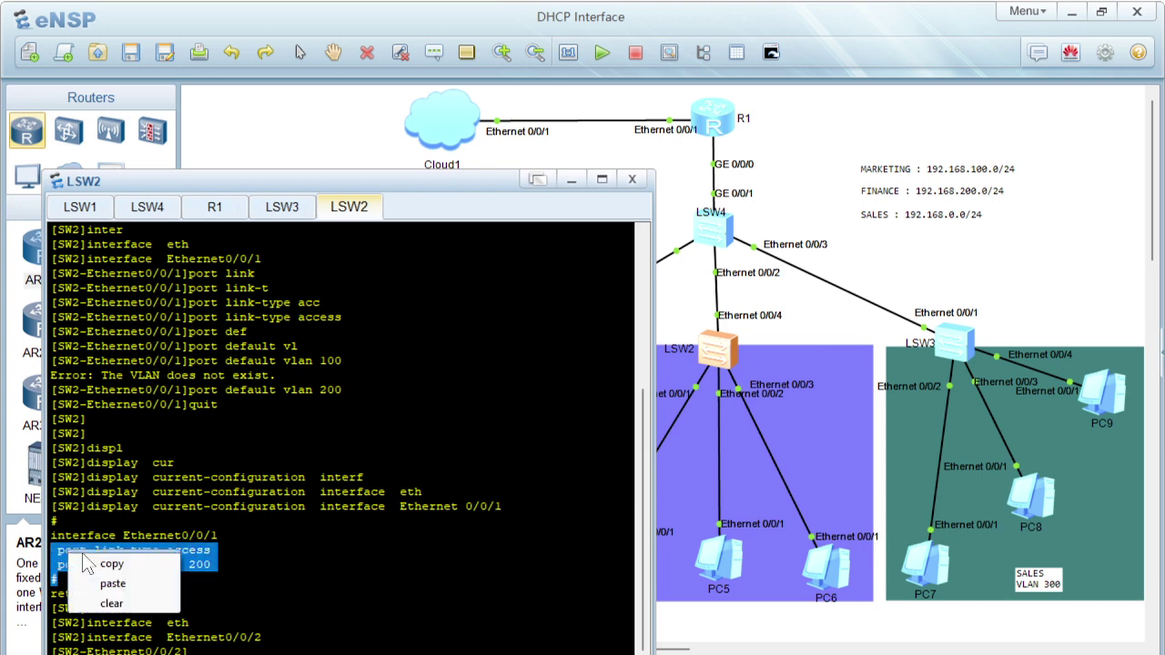
click(109, 565)
- Paste the copied access and default VLAN 200 commands into Ethernet0/0/2 and return to the system view
right_click(264, 582)
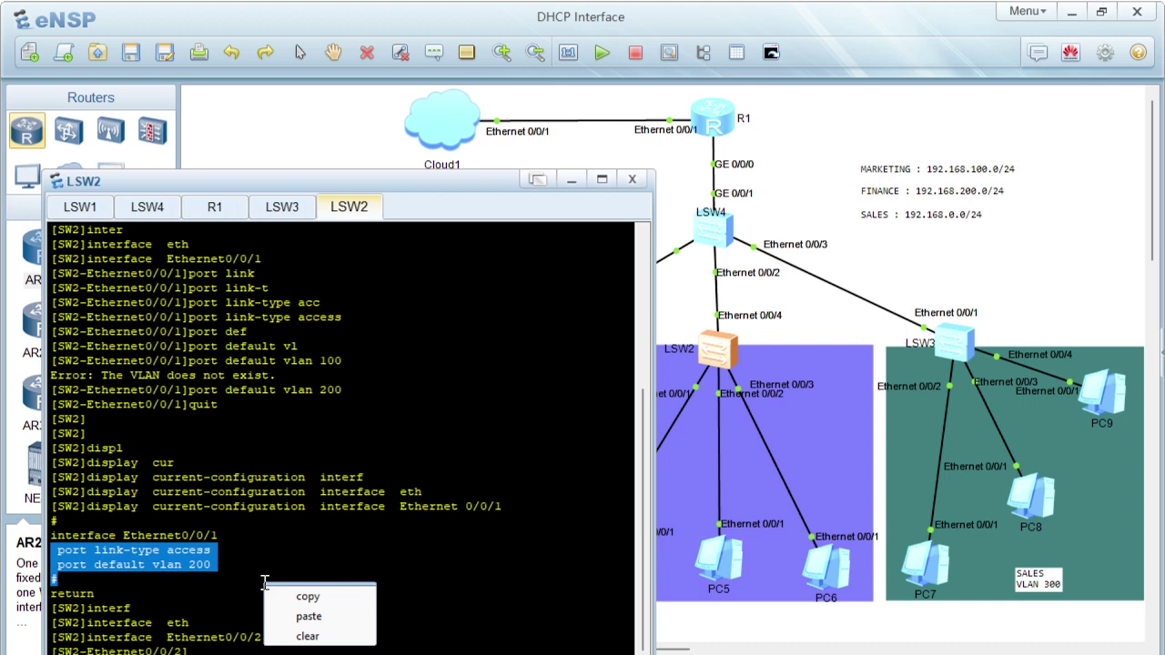
click(309, 616)
text(quit)
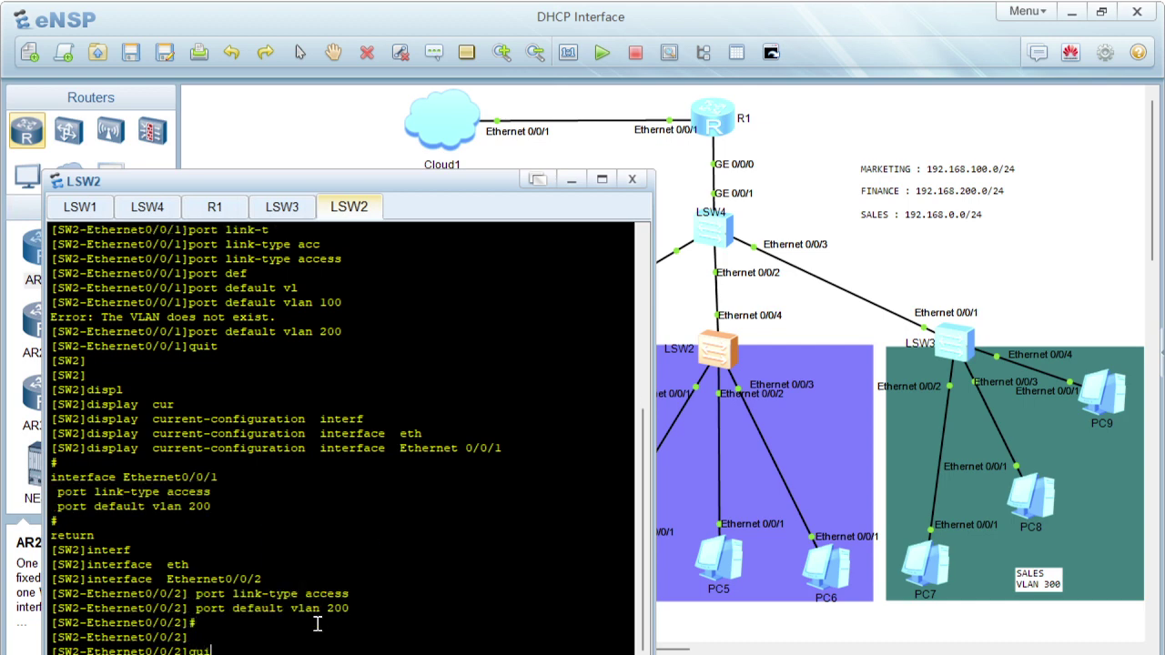
key(Return)
key(Return)
key(Return)
- Apply the copied access and default VLAN 200 commands to Ethernet 0/0/3 and return to the system view
text(interf)
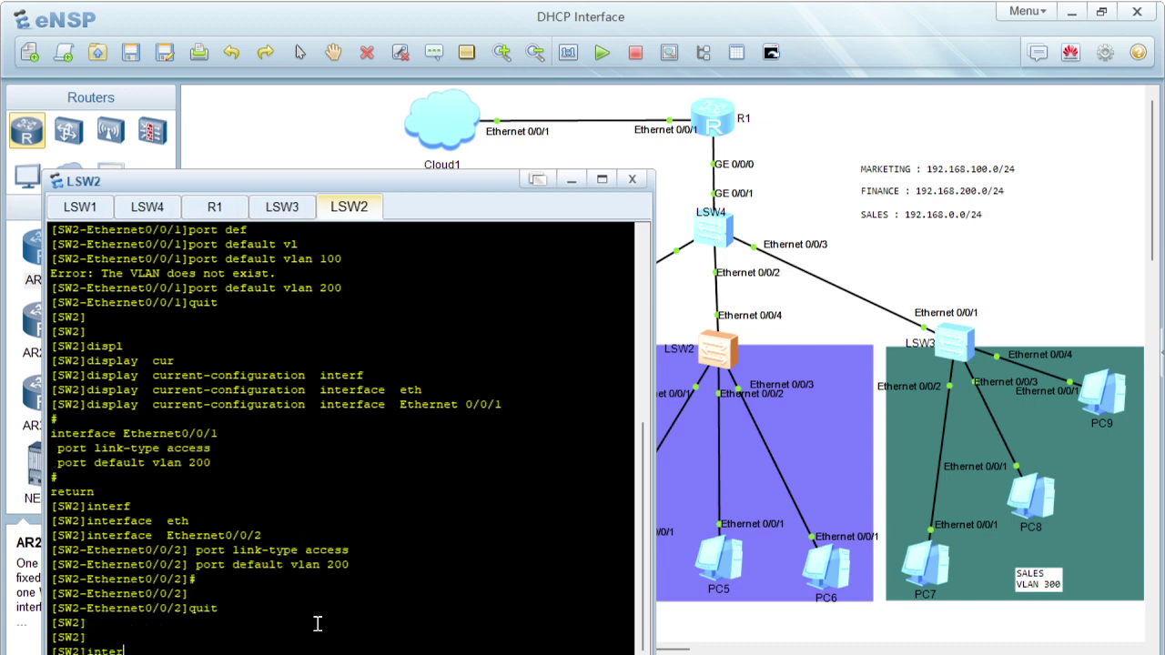
key(Tab)
text(eth)
key(Tab)
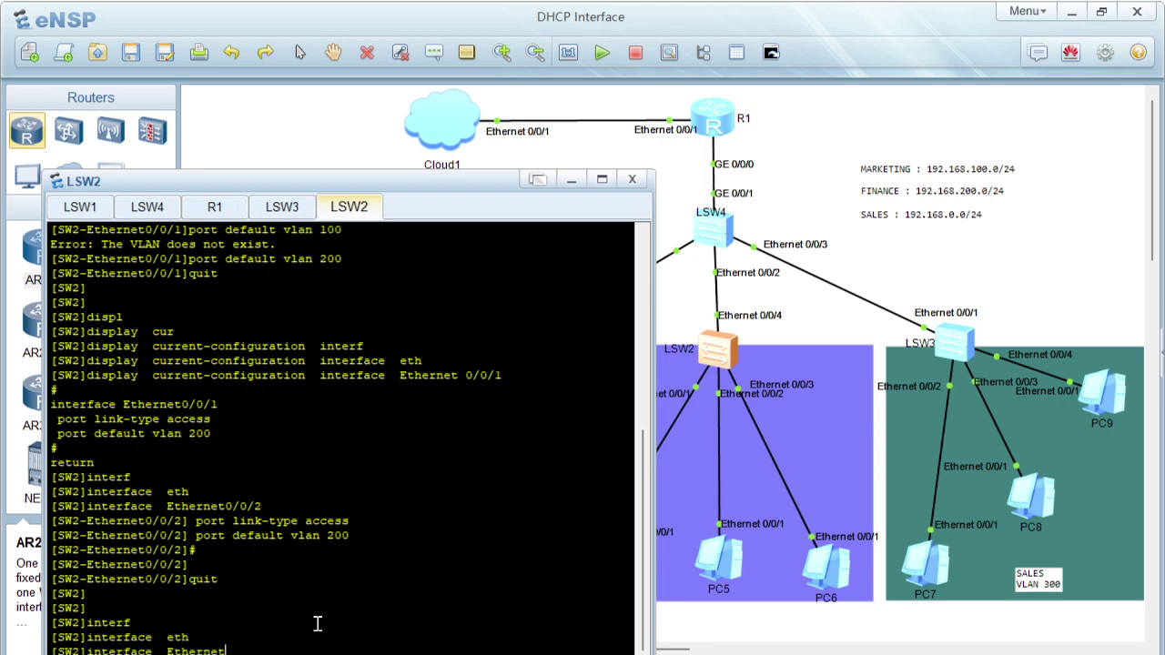
text(0/0/3)
key(Return)
key(Return)
right_click(316, 601)
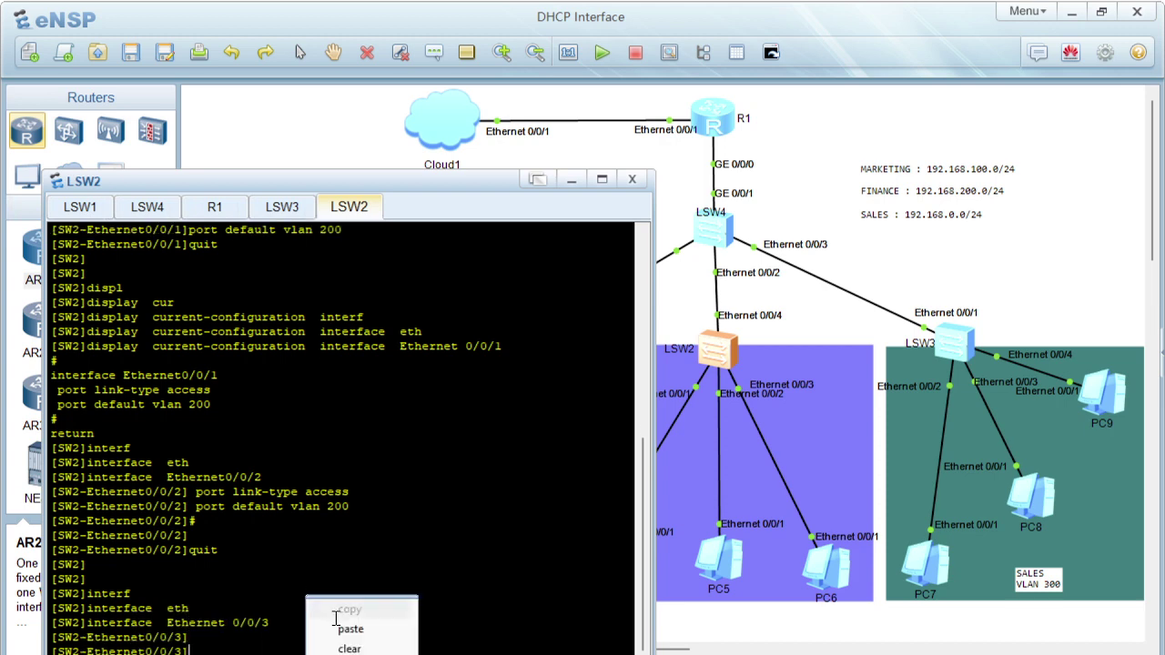
click(343, 625)
key(Return)
key(Return)
text(quit)
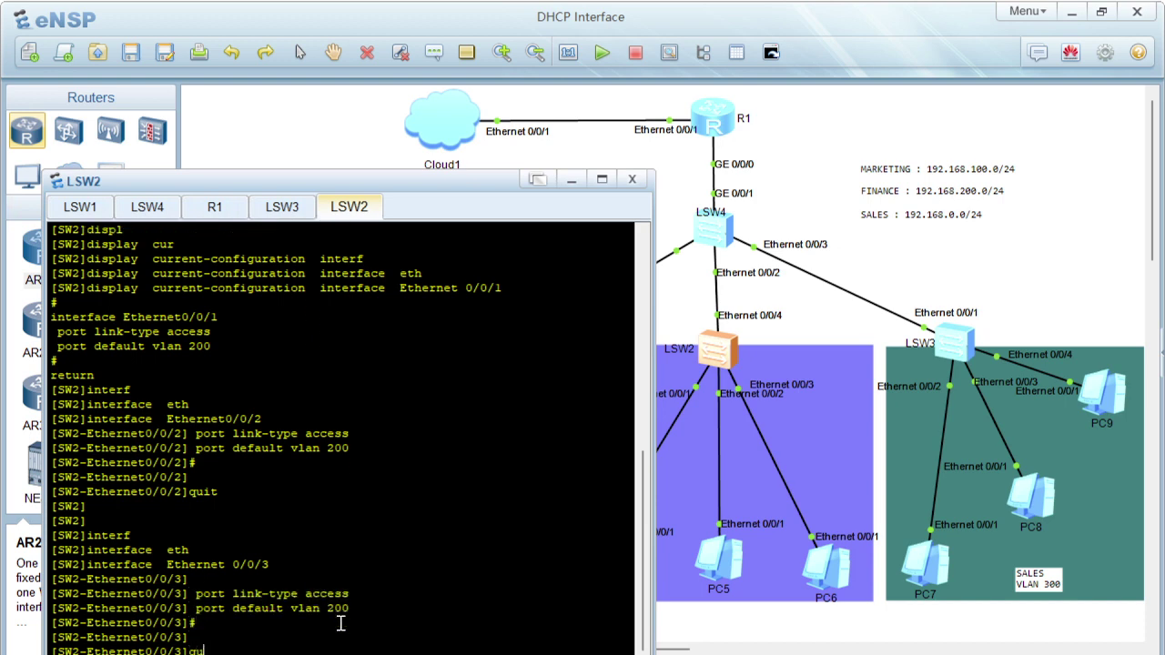
key(Return)
key(Return)
key(Return)
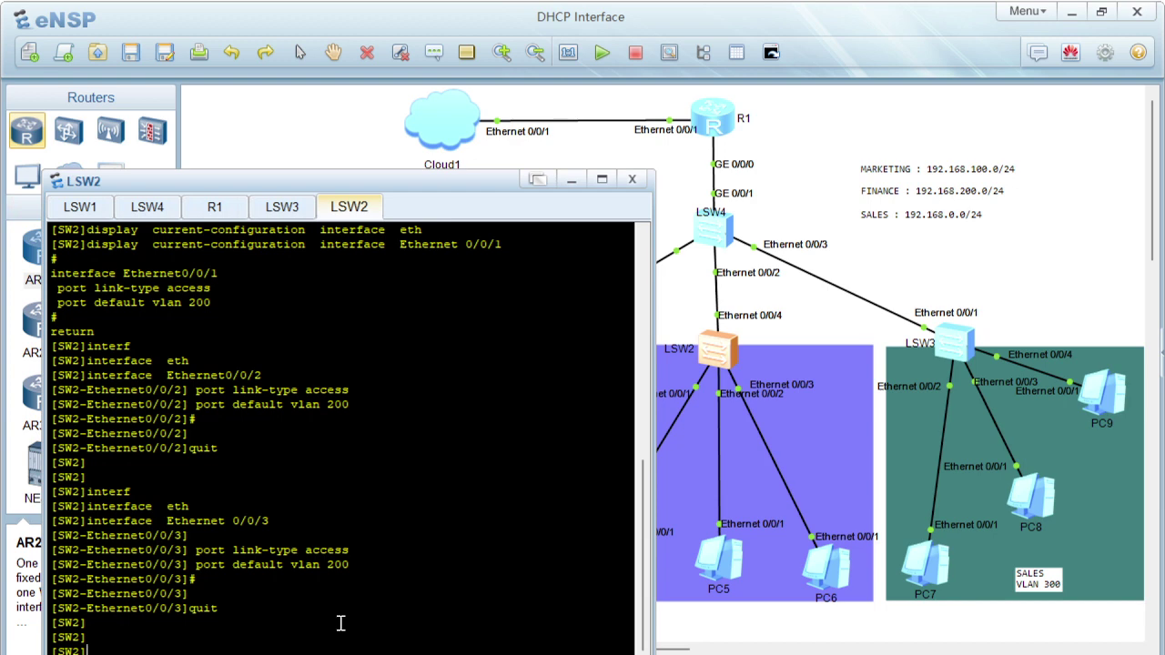
- Enter the Ethernet0/0/4 interface view on SW2 and set its link type to trunk
text(interf)
key(Tab)
text(eth)
key(Tab)
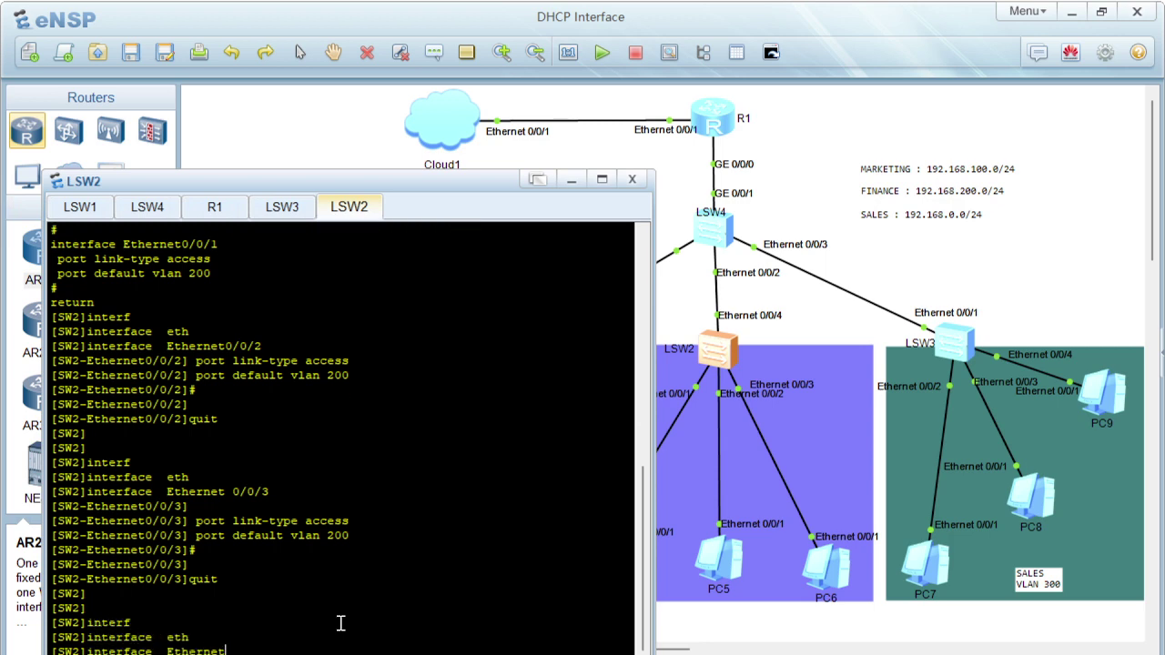
text(0/0/4)
key(Return)
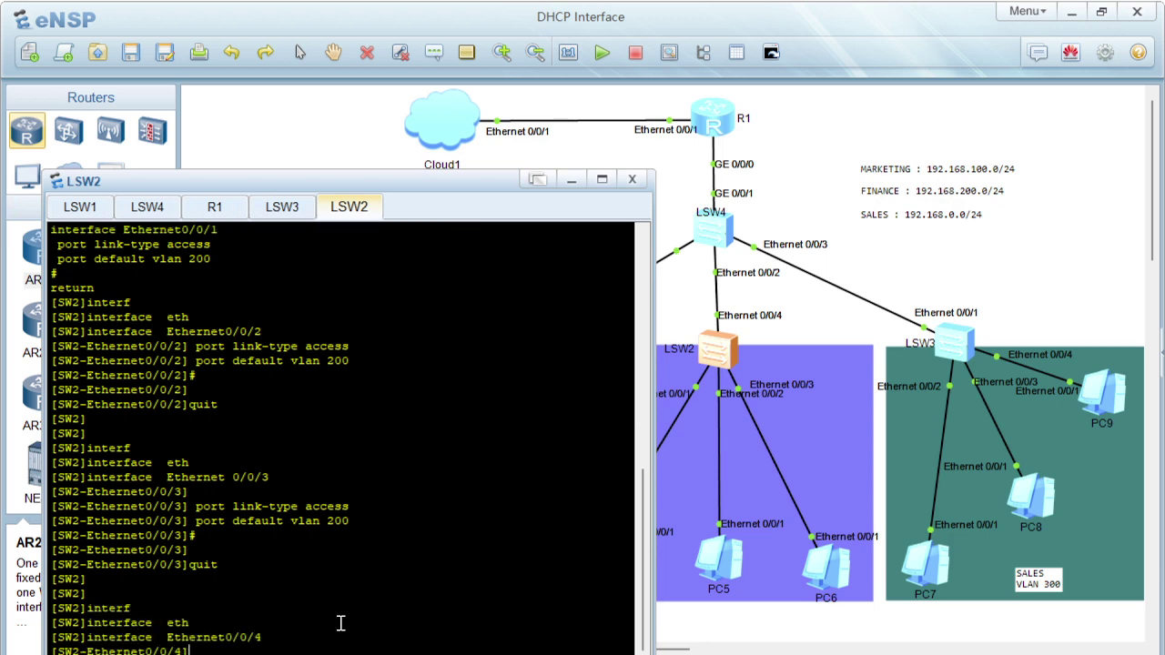
text(port)
key(Tab)
key(Tab)
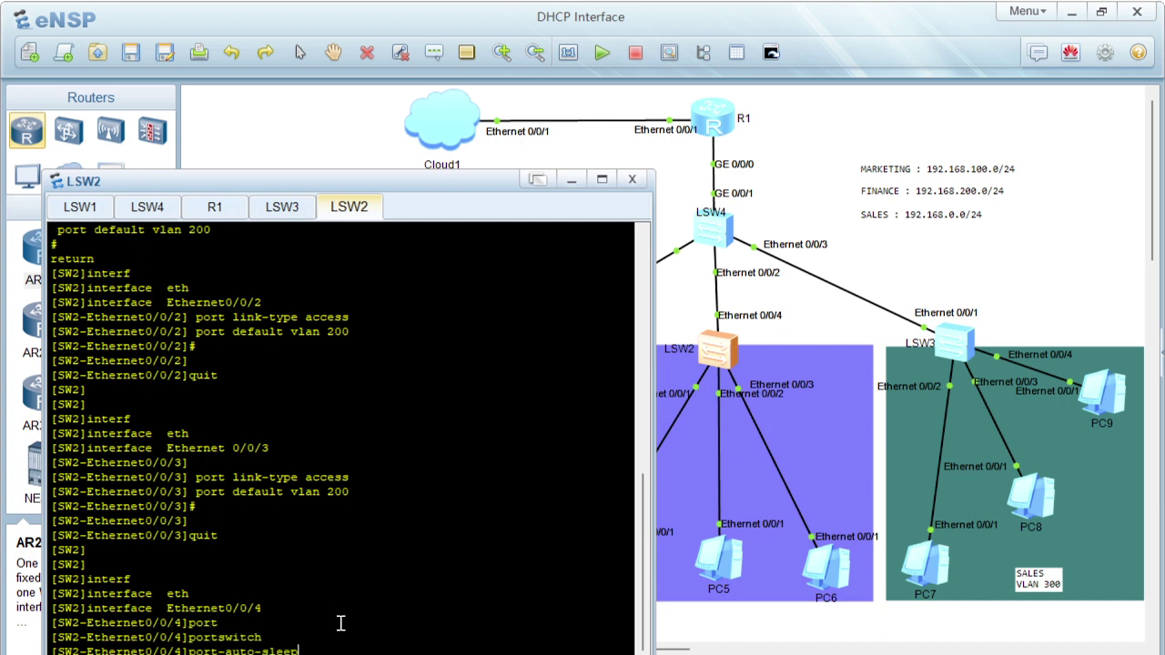
key(BackSpace)
key(BackSpace)
key(BackSpace)
key(BackSpace)
key(BackSpace)
key(BackSpace)
key(BackSpace)
key(BackSpace)
key(BackSpace)
key(BackSpace)
key(BackSpace)
key(BackSpace)
key(BackSpace)
text(rt link)
key(Tab)
text(t)
key(Tab)
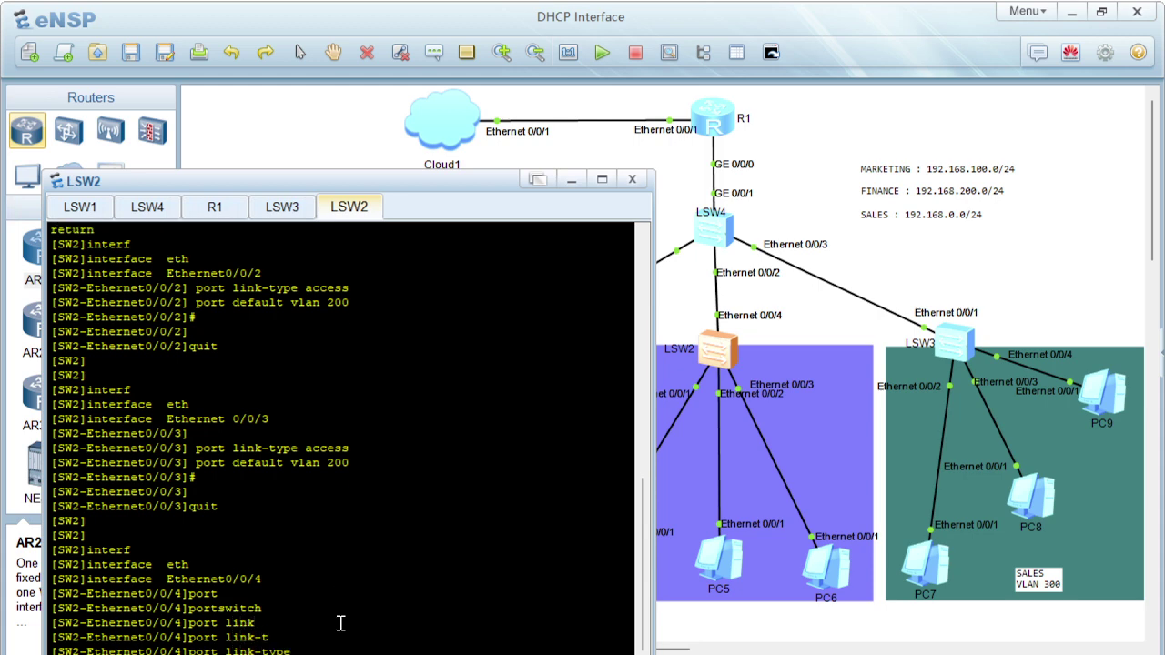
text(tr)
key(Tab)
key(Return)
- Allow VLAN 200 to pass through the Ethernet0/0/4 trunk on SW2
text(p)
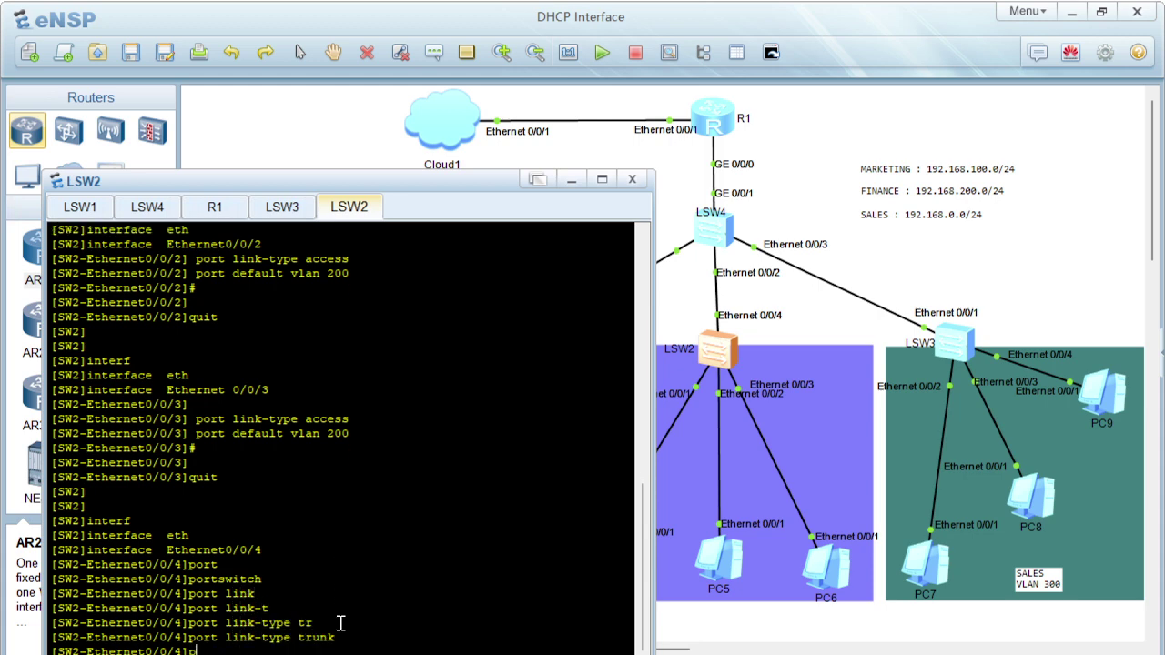
text(ort tru)
key(Tab)
text(all)
key(Tab)
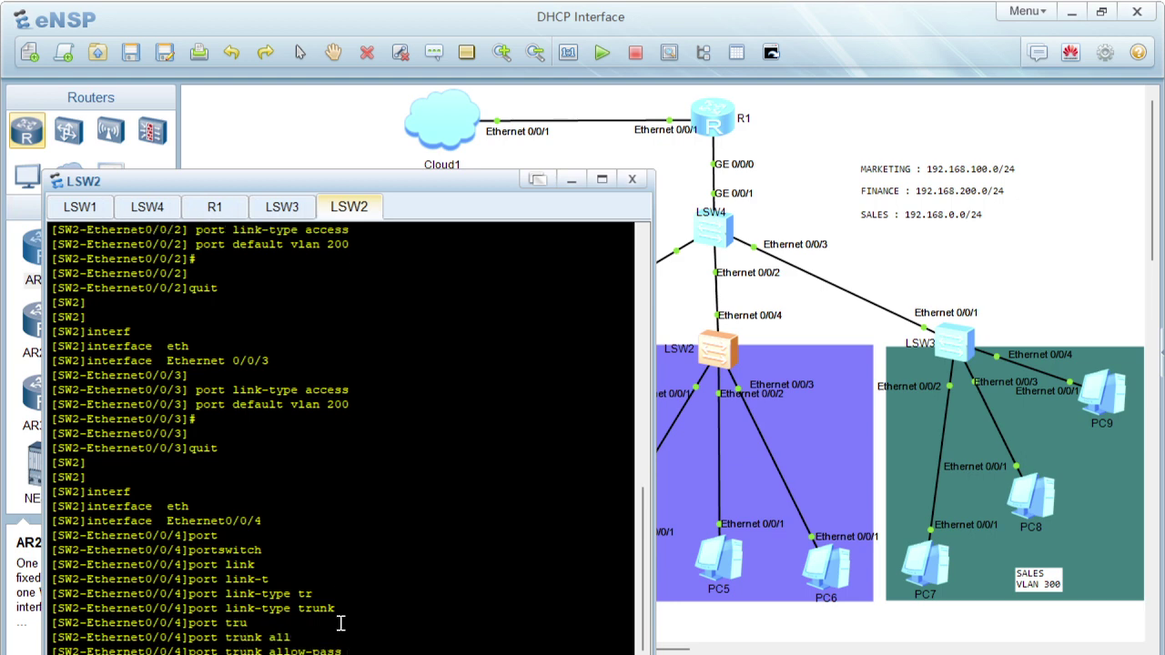
text(vl)
key(Tab)
text(200)
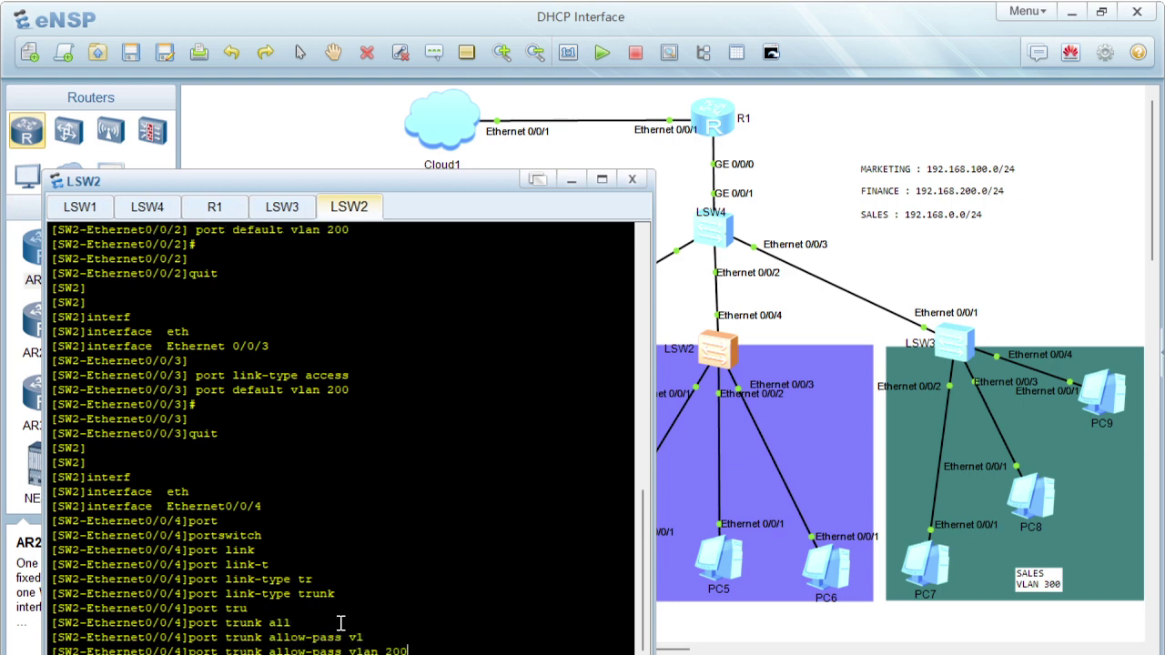
key(Return)
- Display the current Ethernet0/0/4 configuration on SW2 and return to the system view
text(dis this)
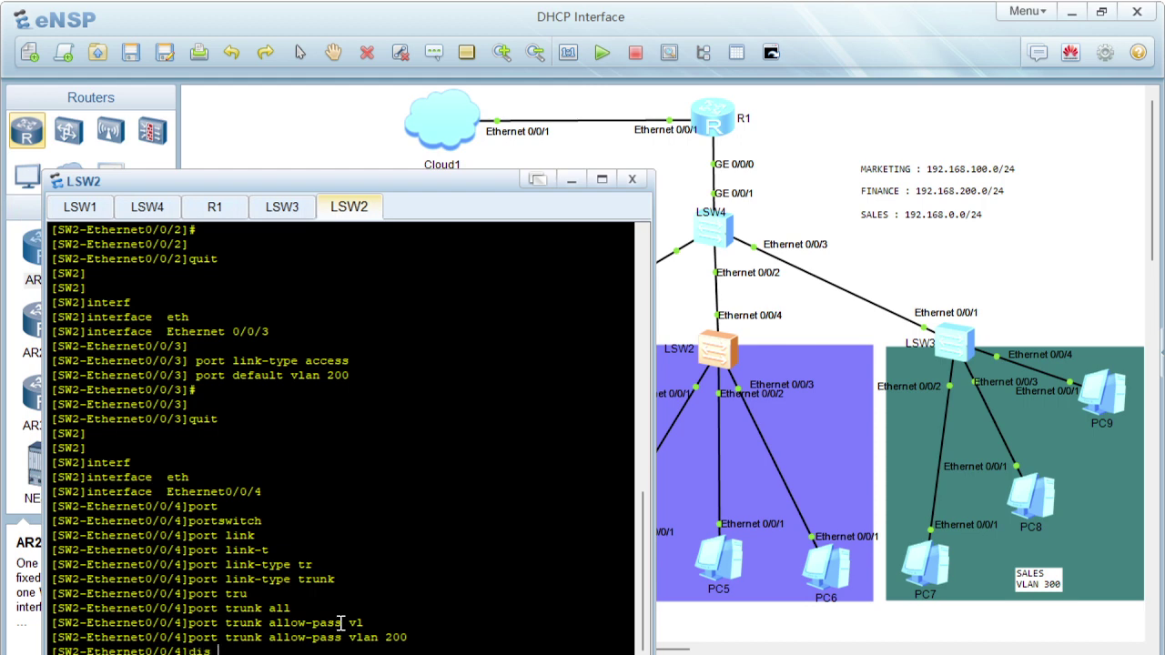
key(Return)
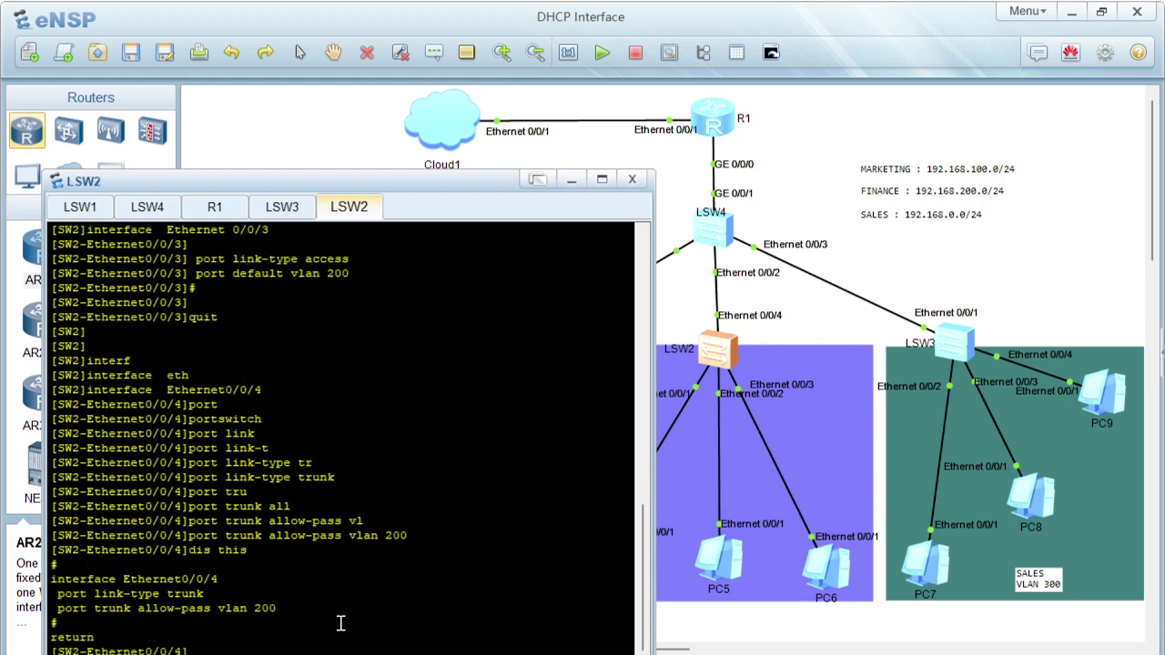
text(quit)
key(Return)
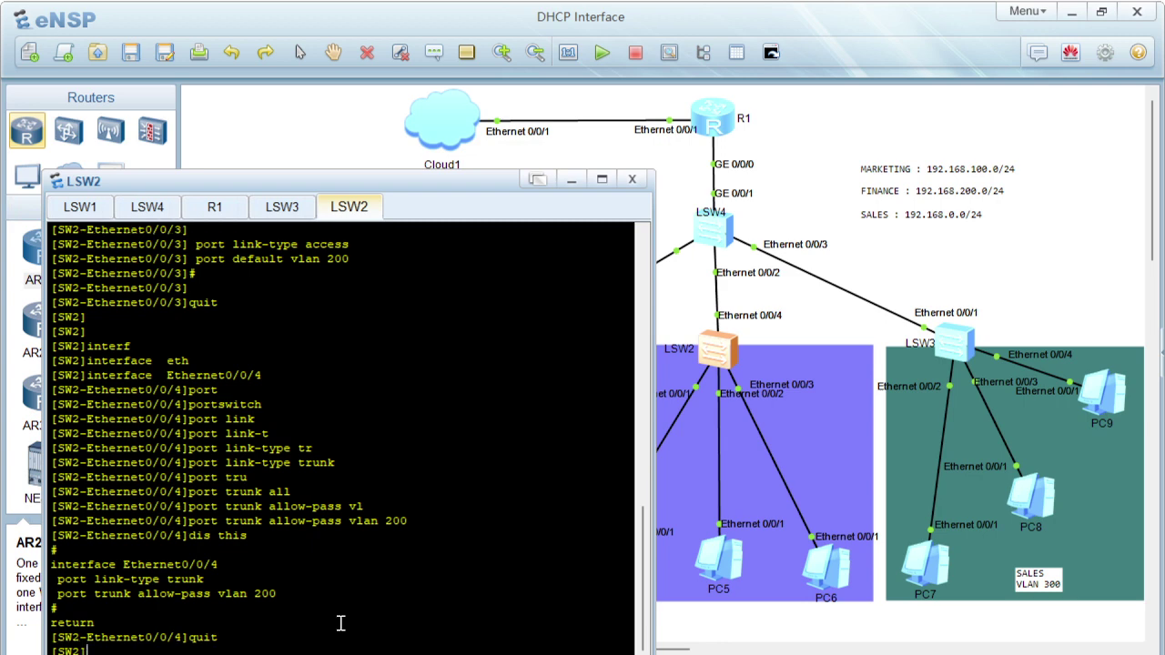
key(Return)
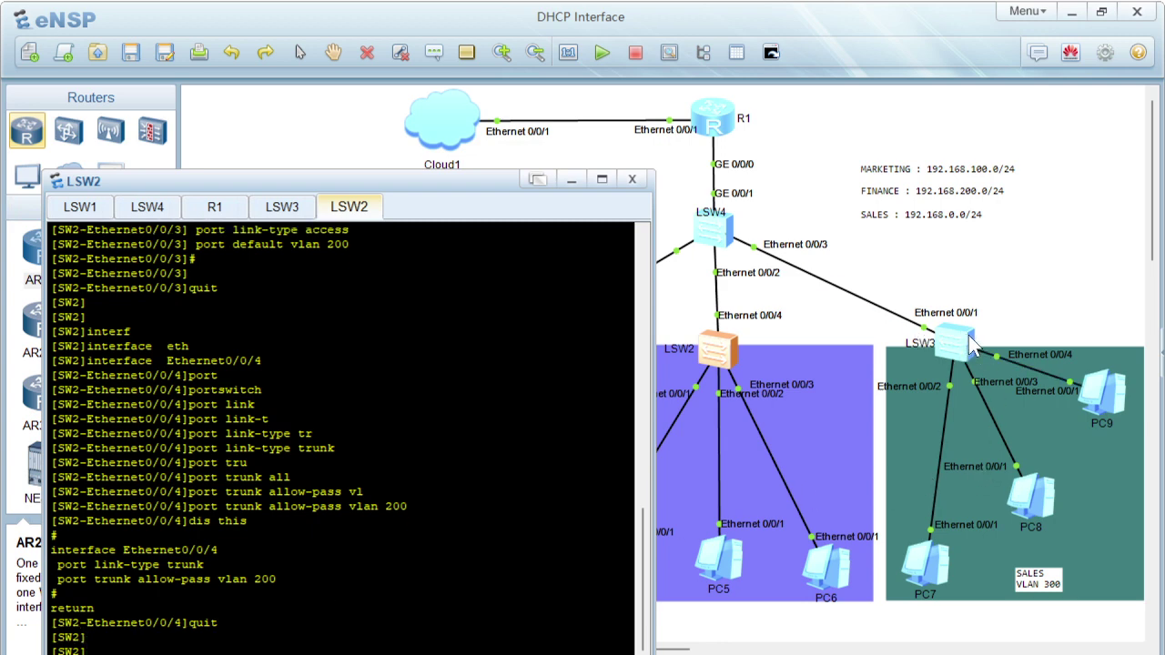
- Switch to the LSW3 console, enter the system view and set the device name to SW3
click(284, 217)
key(Return)
key(Return)
text(sys)
key(Return)
key(Return)
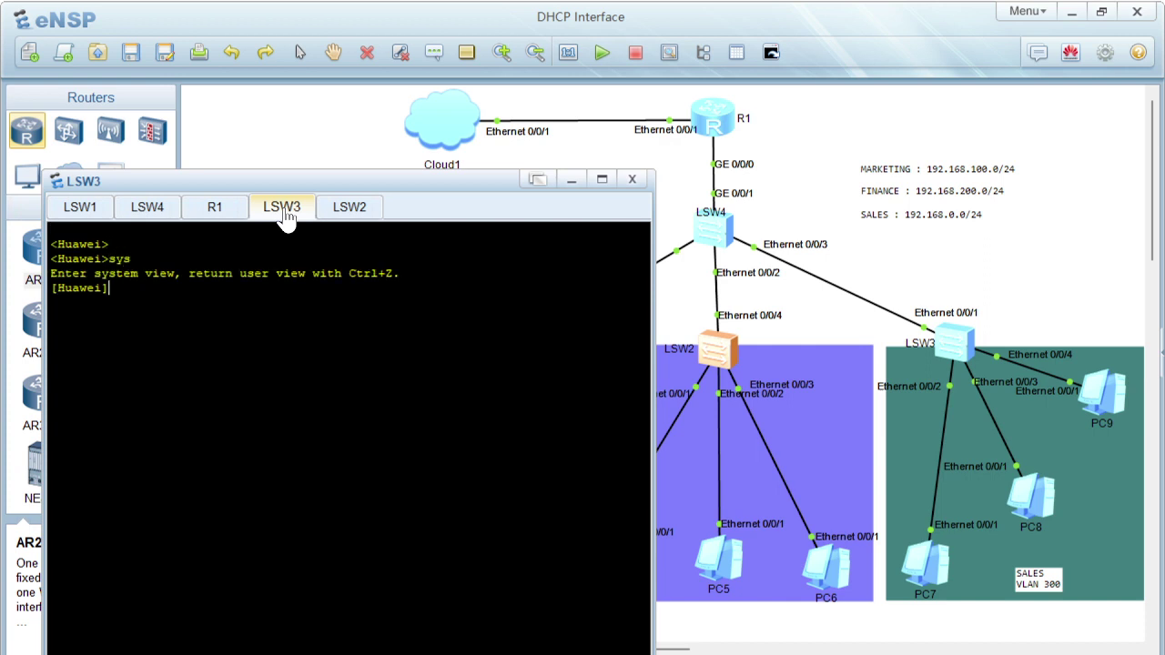
text(sy)
key(Tab)
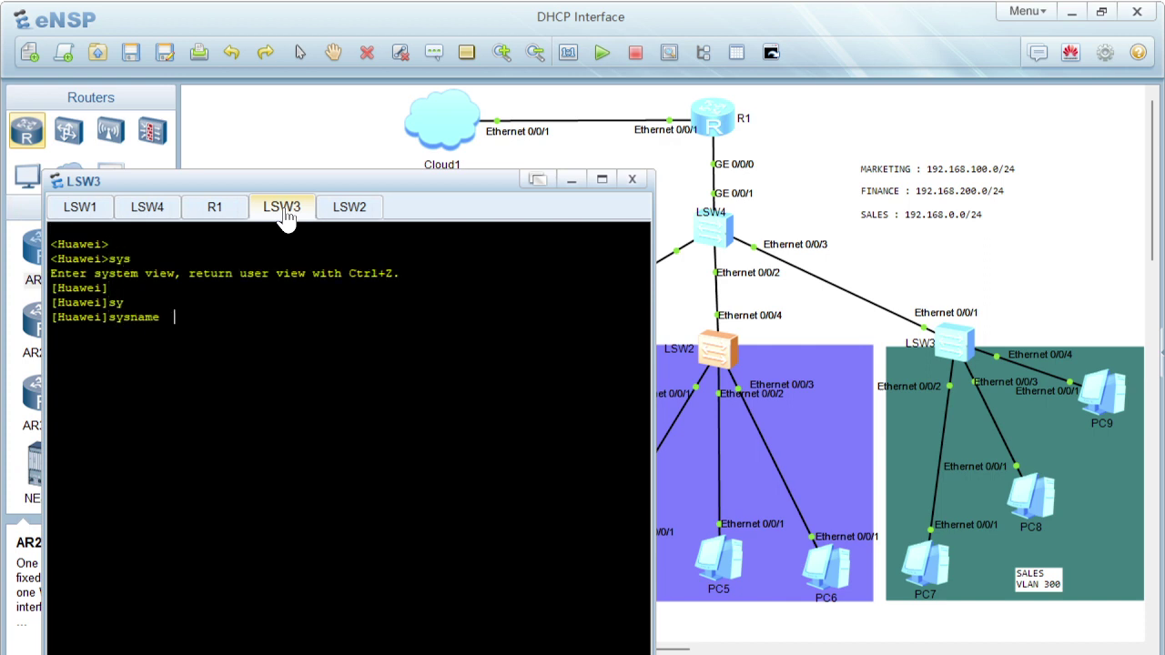
text(SW3)
key(Return)
key(Return)
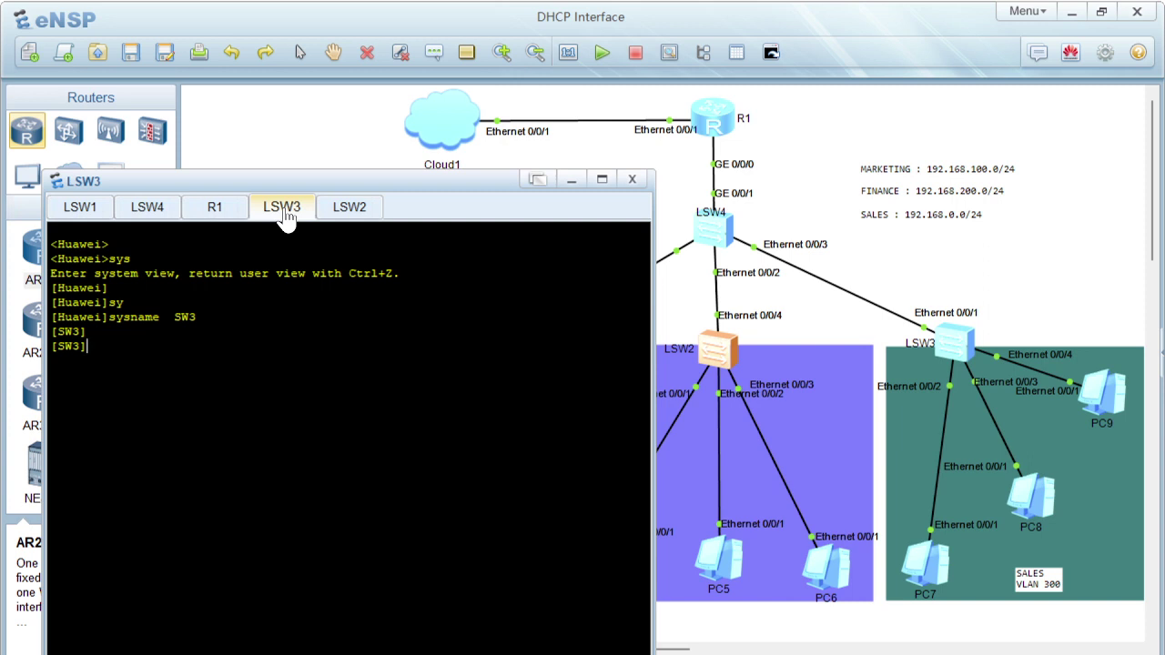
- Create VLAN 300 on SW3 and return to the system view
text(vl)
key(Tab)
text(300)
key(Return)
text(quit)
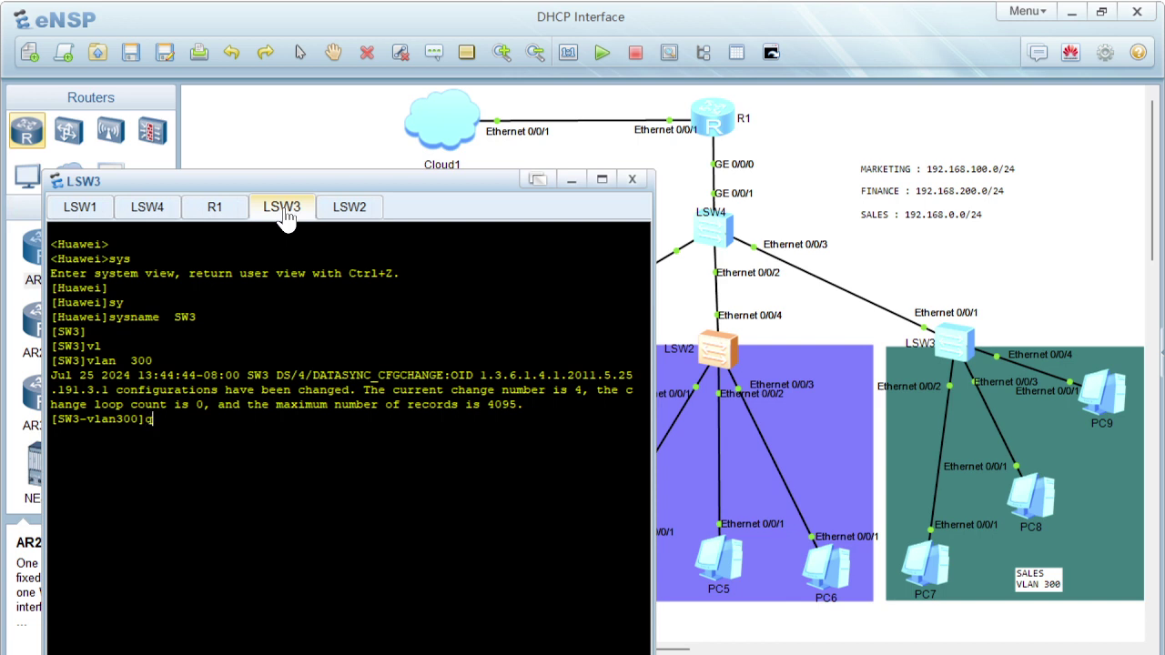
key(Return)
key(Return)
key(Return)
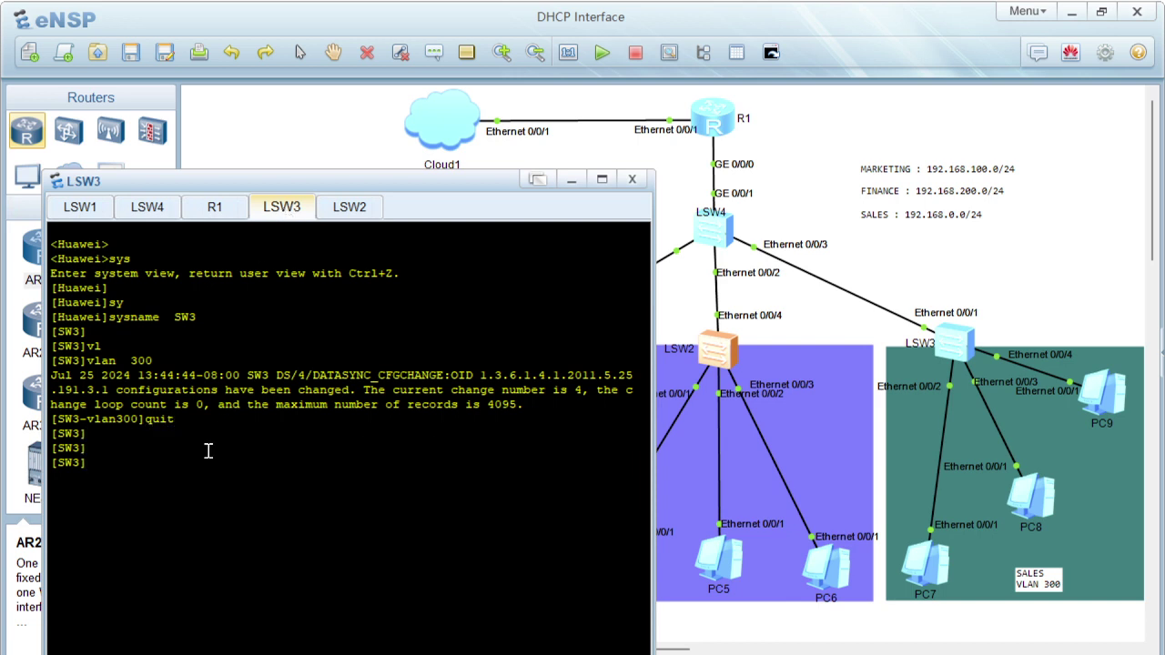
text(interf)
key(Tab)
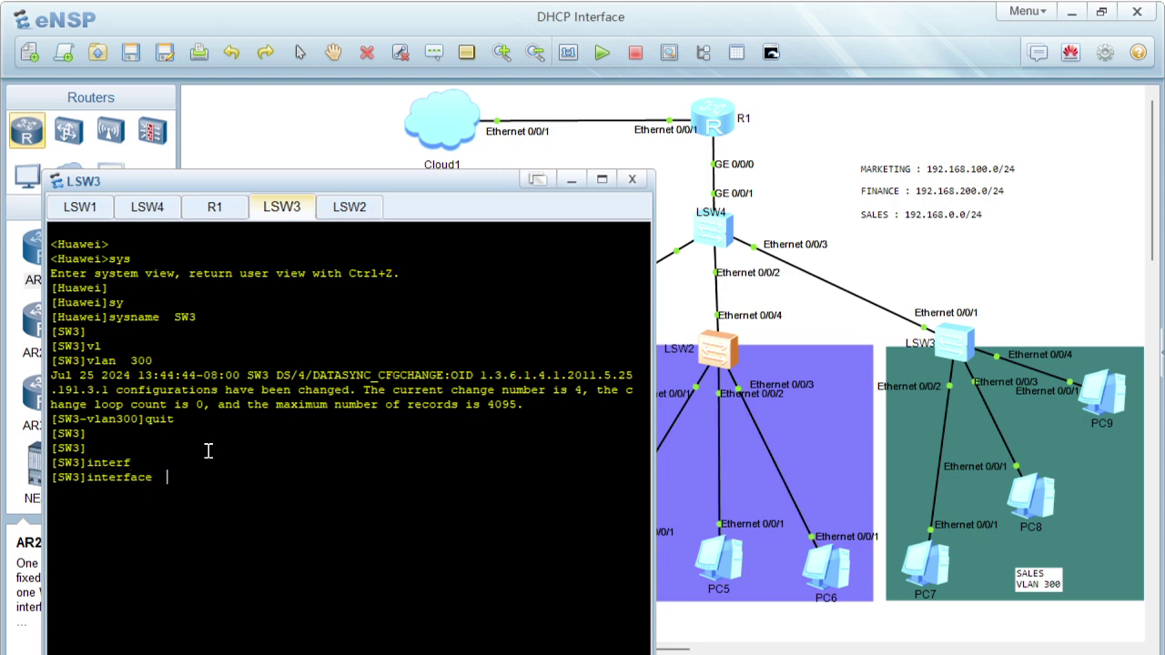
text(e)
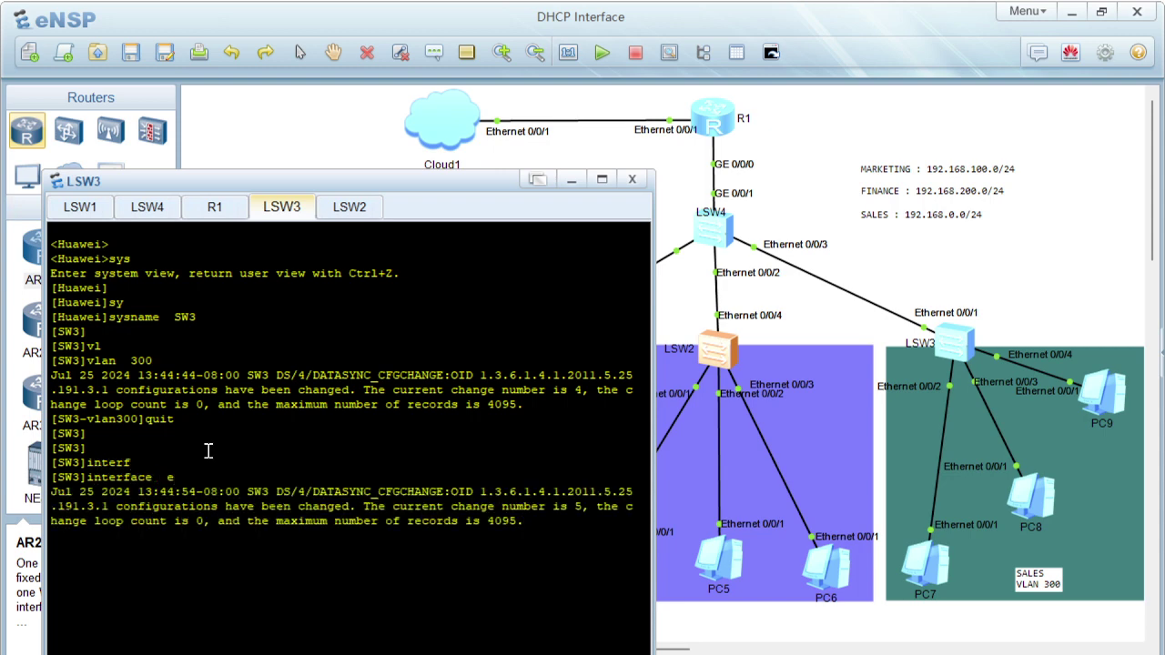
text(th)
key(BackSpace)
key(BackSpace)
key(BackSpace)
key(BackSpace)
key(BackSpace)
key(BackSpace)
key(BackSpace)
key(BackSpace)
key(BackSpace)
key(BackSpace)
key(BackSpace)
key(BackSpace)
key(BackSpace)
key(BackSpace)
- Return to the user view on SW3 and turn off terminal monitoring with undo terminal monitor
text(quit)
key(Return)
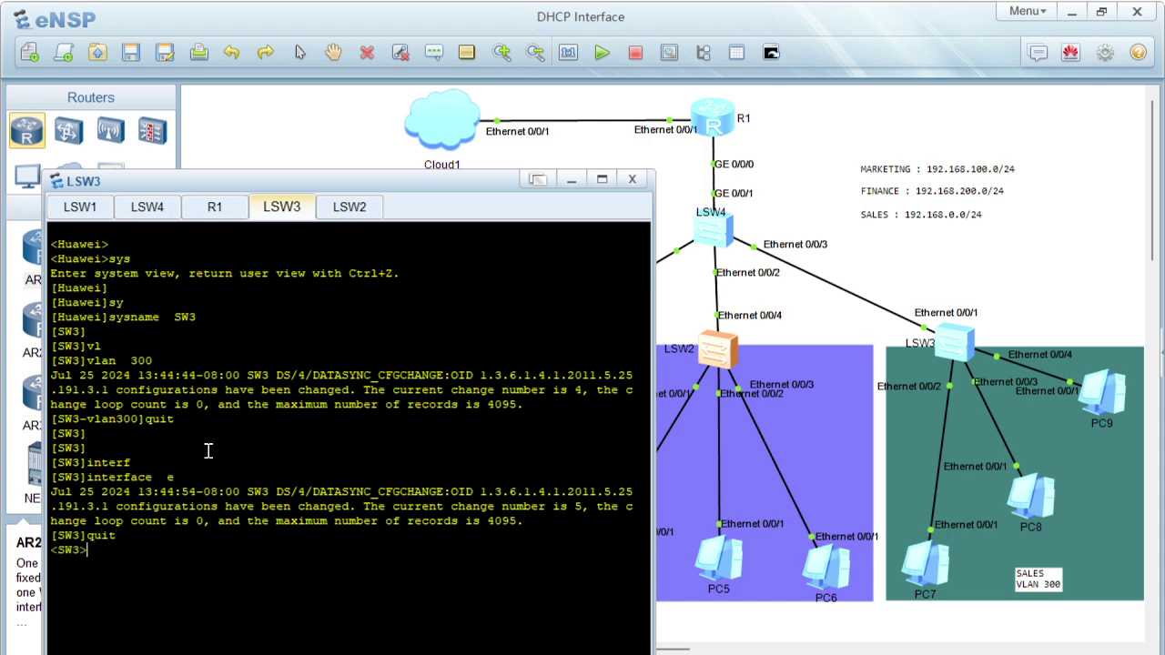
text(undo)
text(ter)
key(Tab)
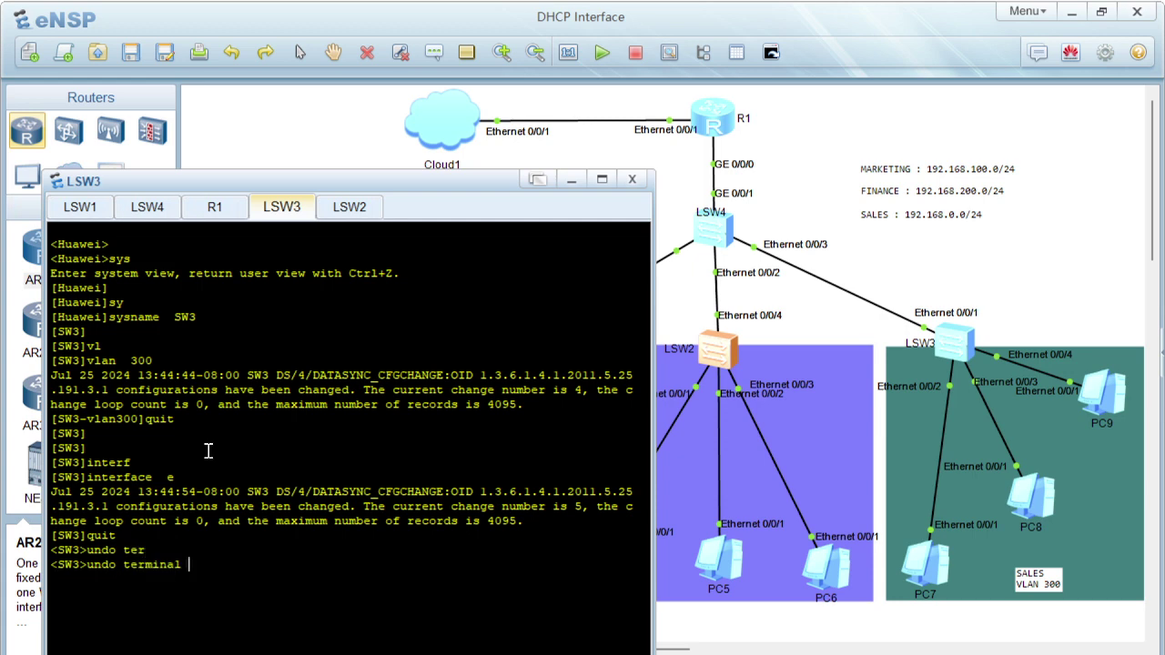
text(mo)
key(Tab)
key(Return)
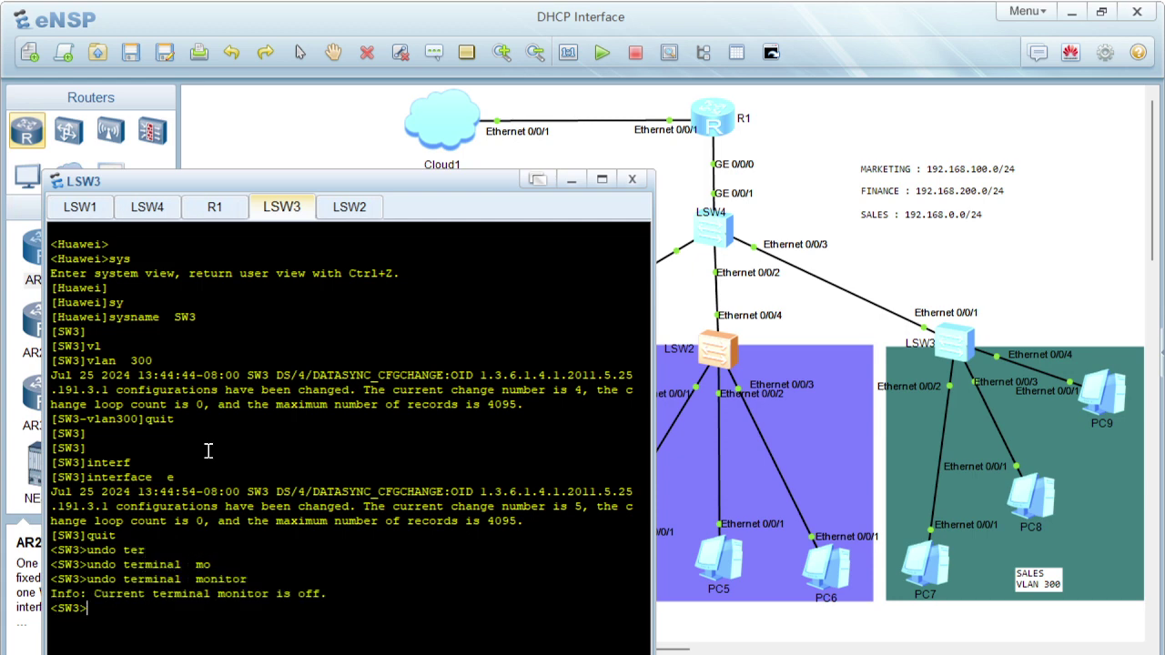
- Quit and reopen the SW3 console session, and try to enter the interface view of Ethernet 0/0/2 from the user view
text(quit)
key(Return)
key(Return)
text(interf)
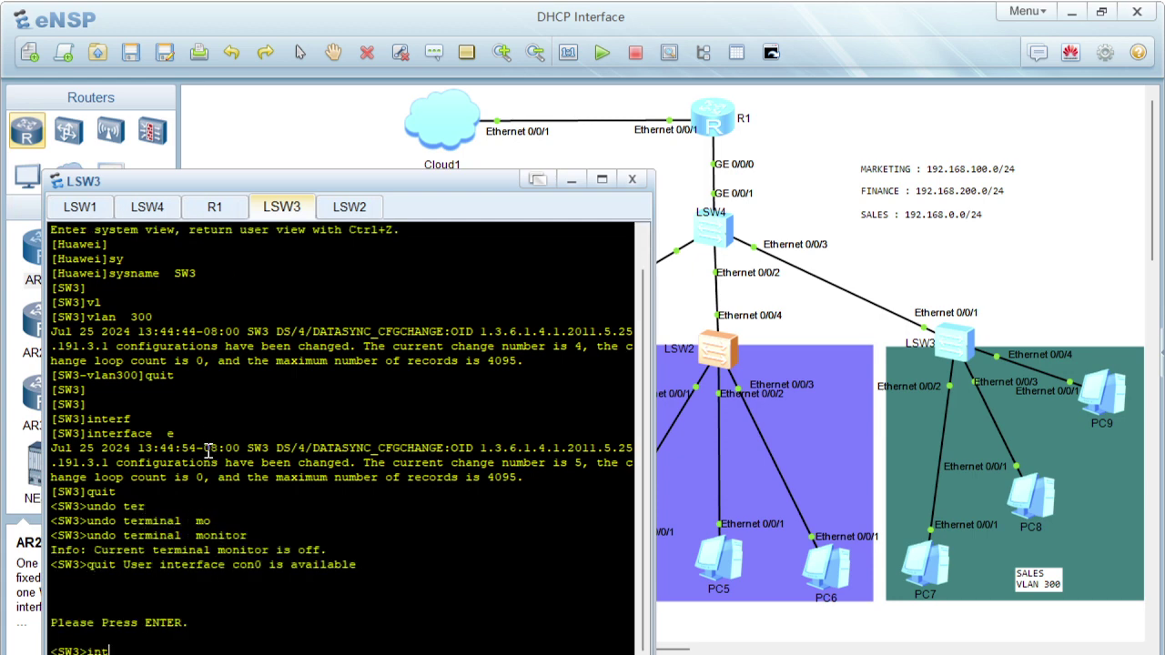
key(Tab)
text(eth 0/0/2)
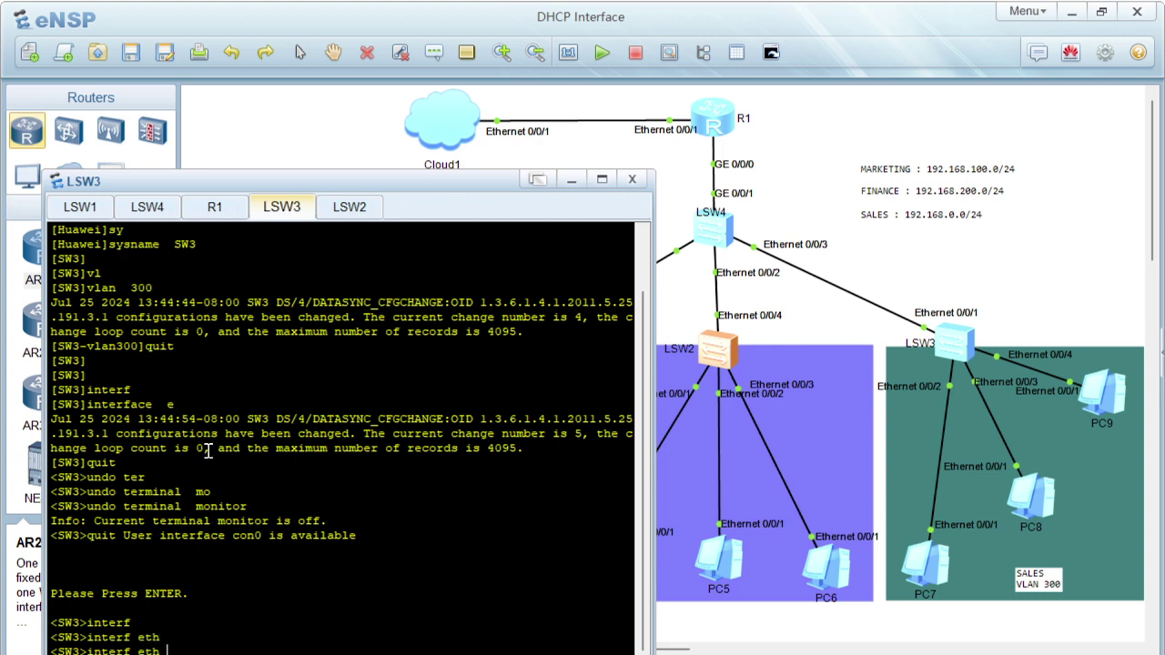
key(Return)
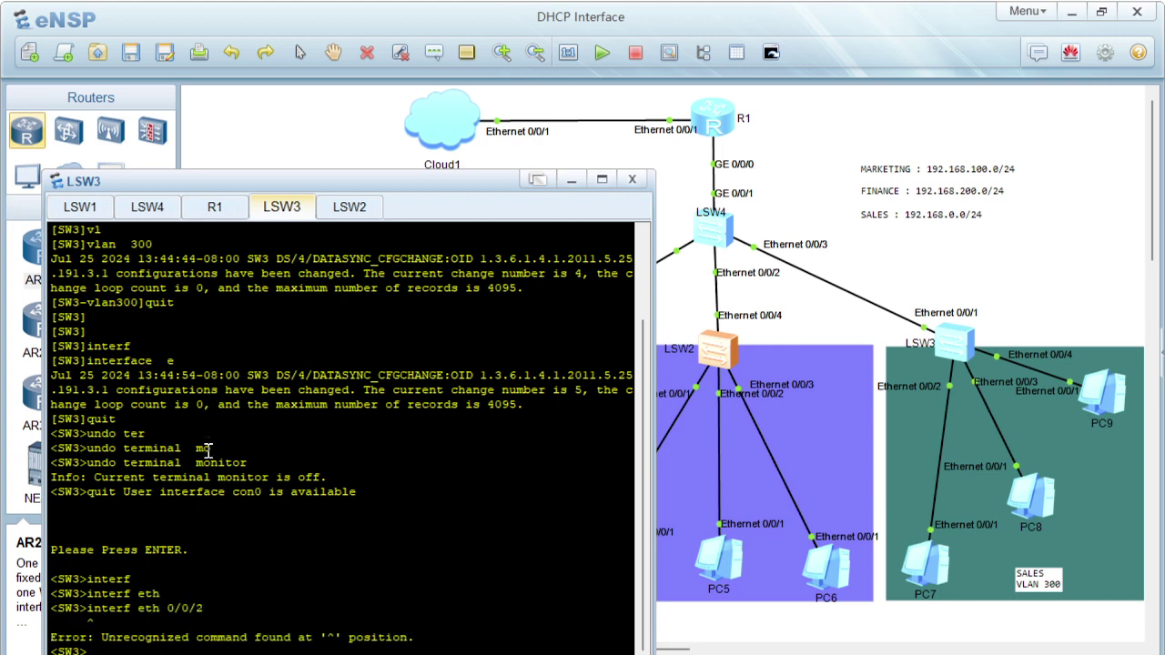
text(interf)
key(Tab)
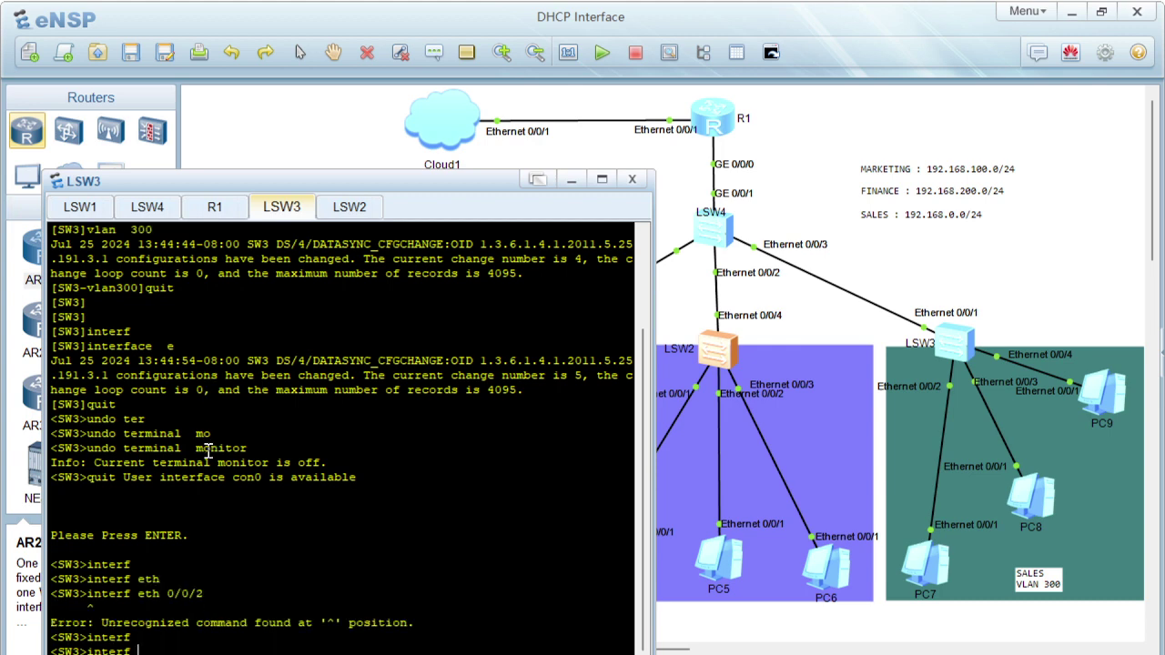
key(BackSpace)
key(BackSpace)
key(BackSpace)
key(BackSpace)
key(BackSpace)
key(BackSpace)
- Enter the system view on SW3 and open the interface view of Ethernet 0/0/2
text(sys)
key(Return)
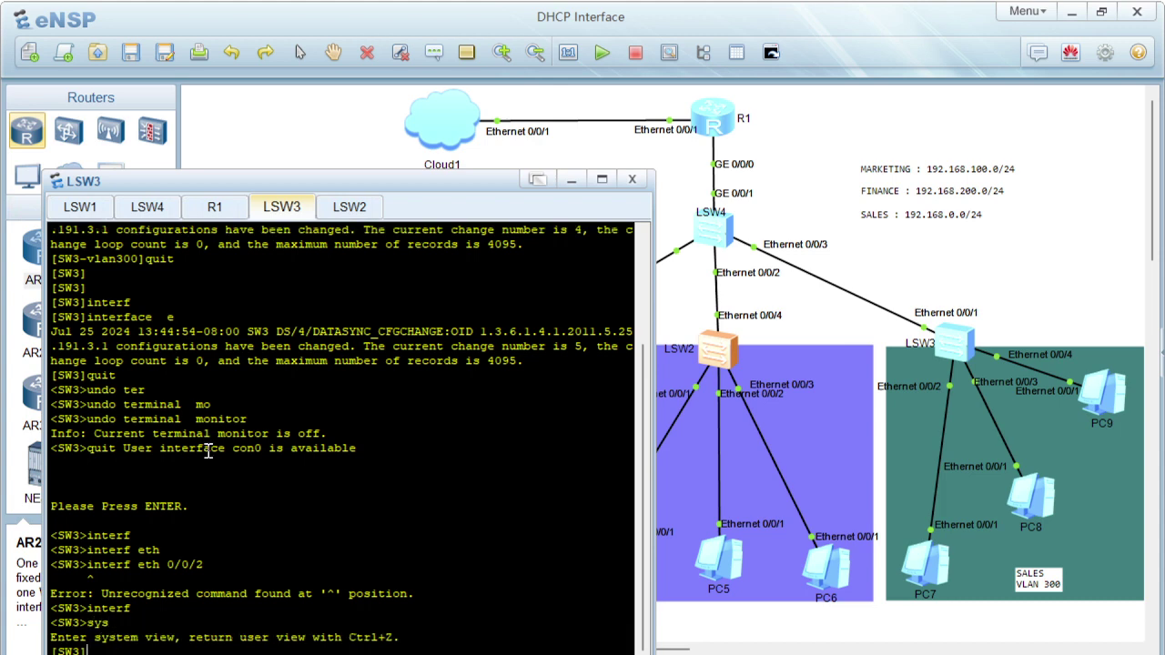
key(Return)
key(Return)
text(interf)
key(Tab)
text(eth)
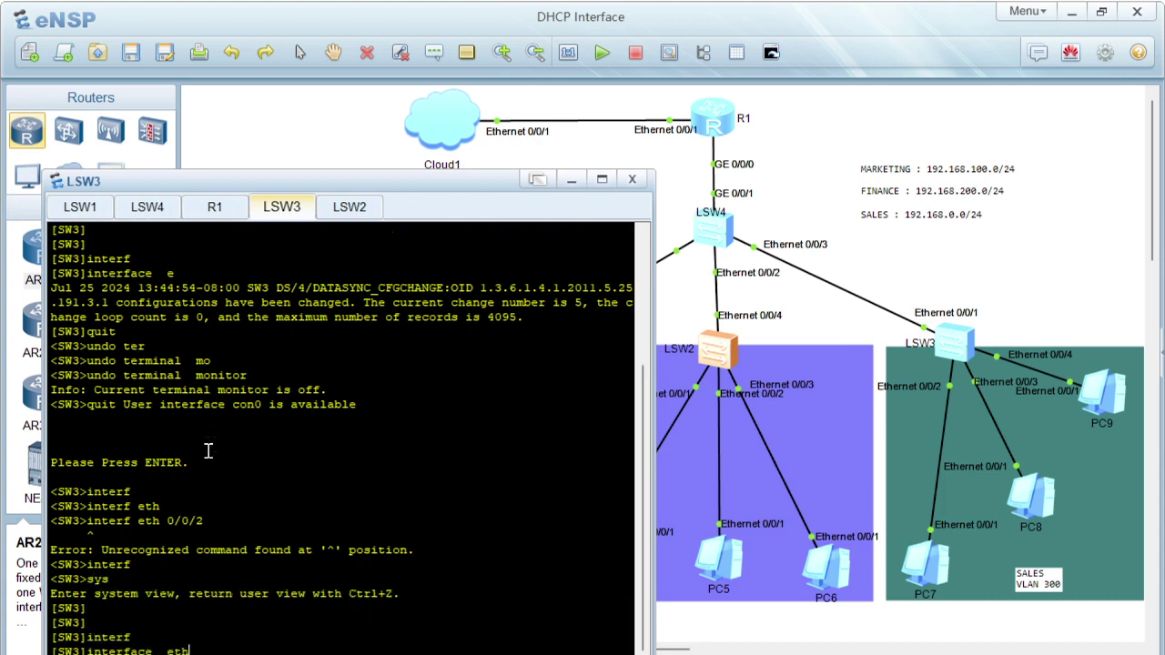
key(Tab)
text(0/)
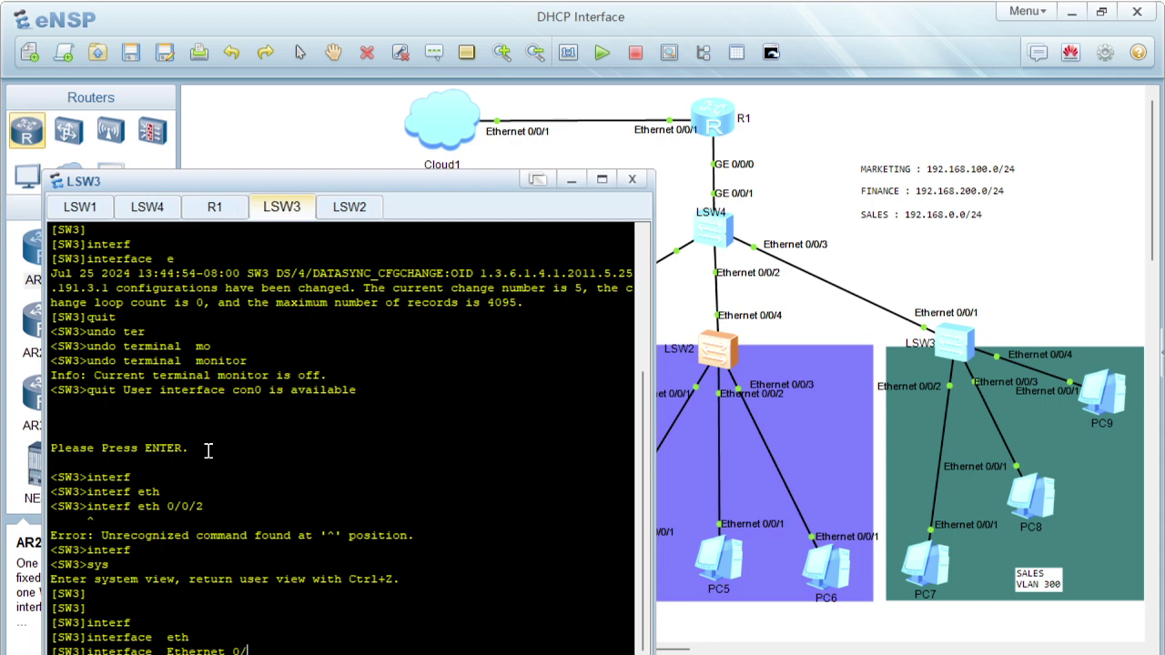
text(0/2)
key(Return)
- Set the link type of Ethernet0/0/2 on SW3 to access
text(p)
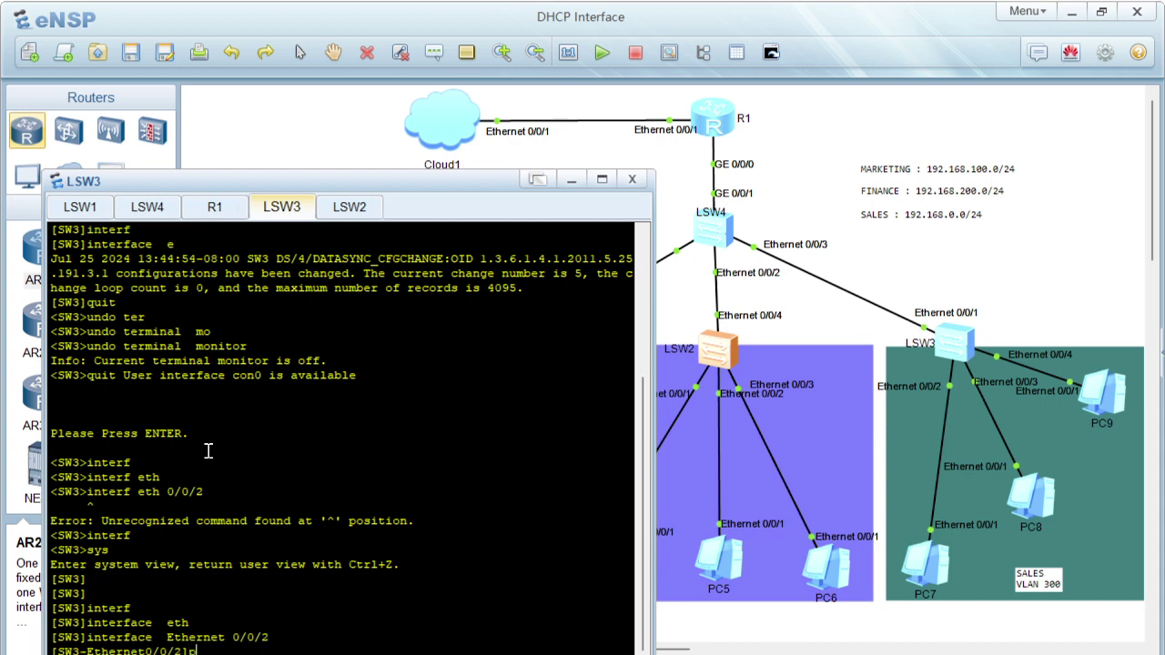
text(ort link)
key(Tab)
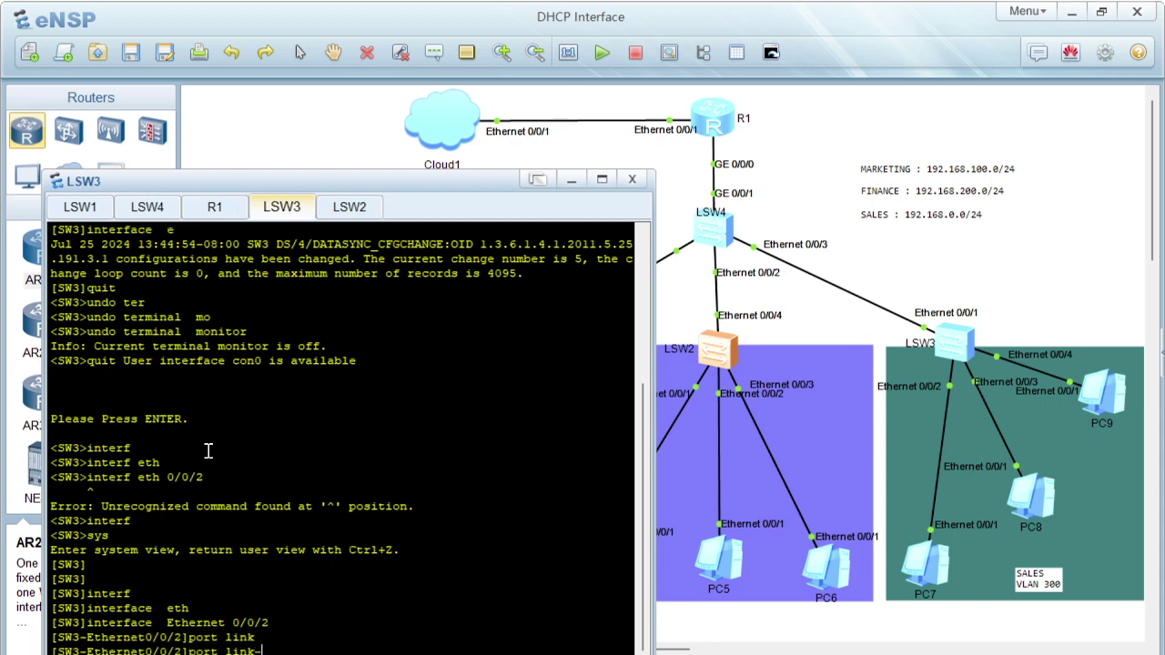
text(type access)
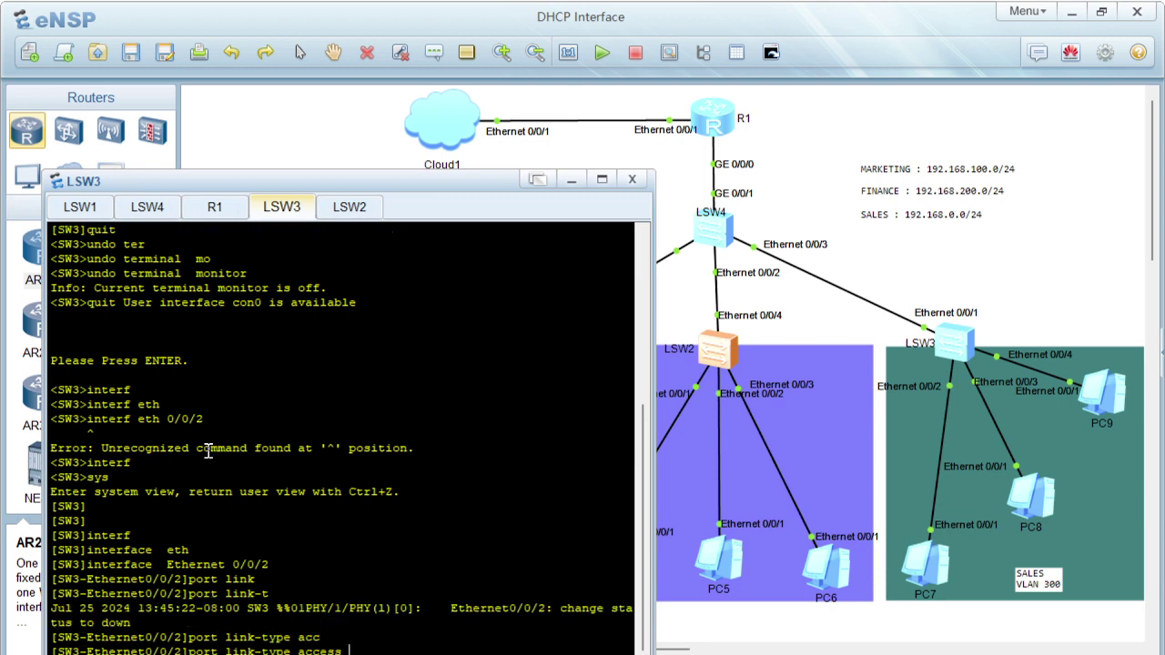
key(Tab)
key(Return)
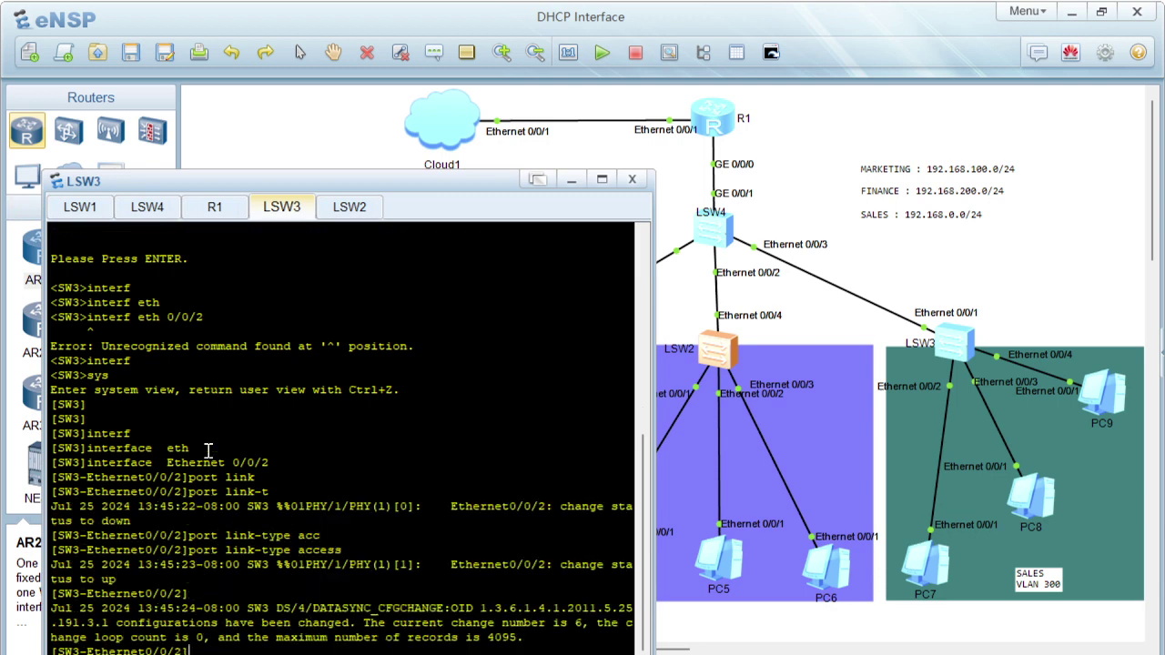
key(Return)
key(Return)
key(Return)
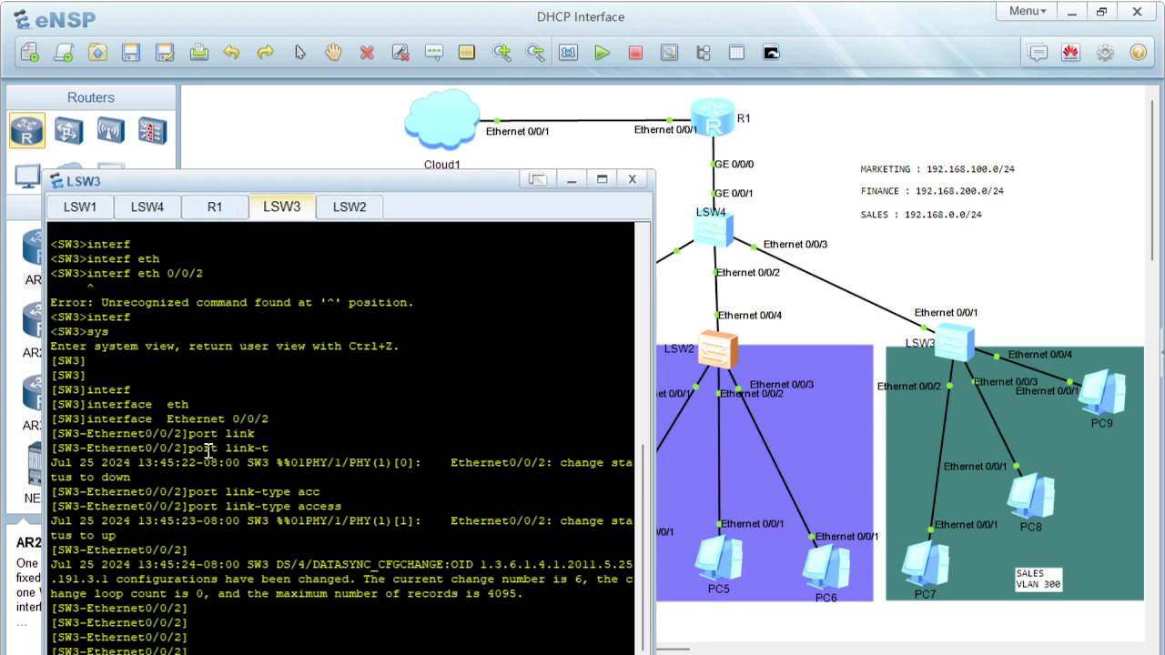
- Assign VLAN 300 as the default VLAN of Ethernet0/0/2 on SW3 and return to the system view
text(port def)
key(Tab)
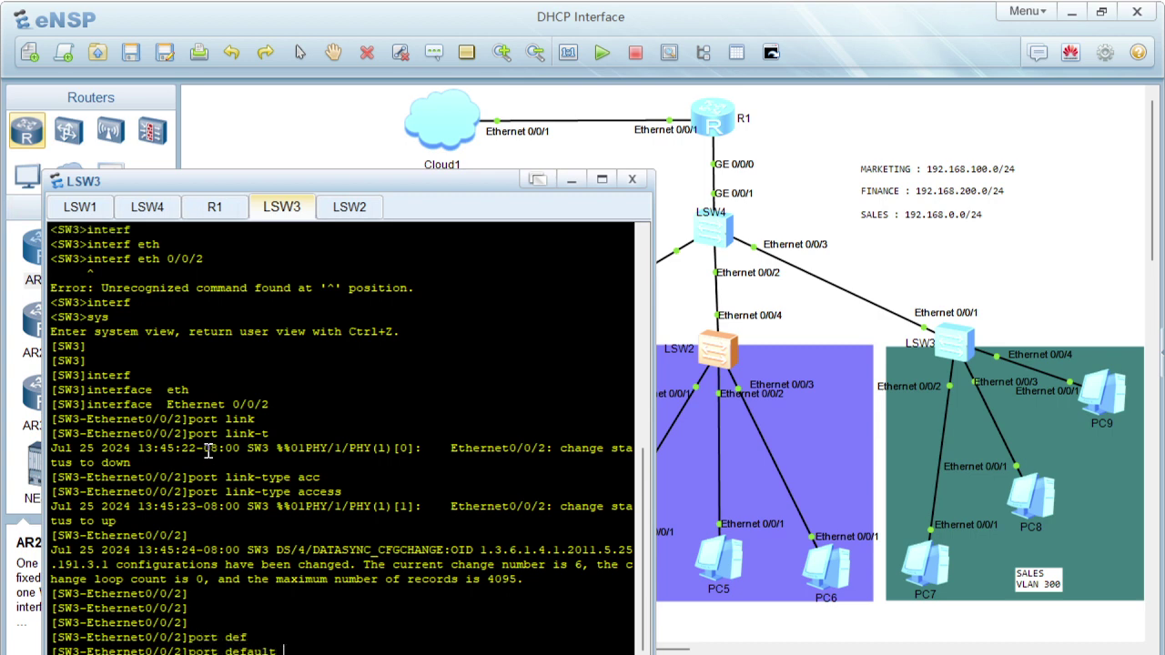
text(vl)
key(Tab)
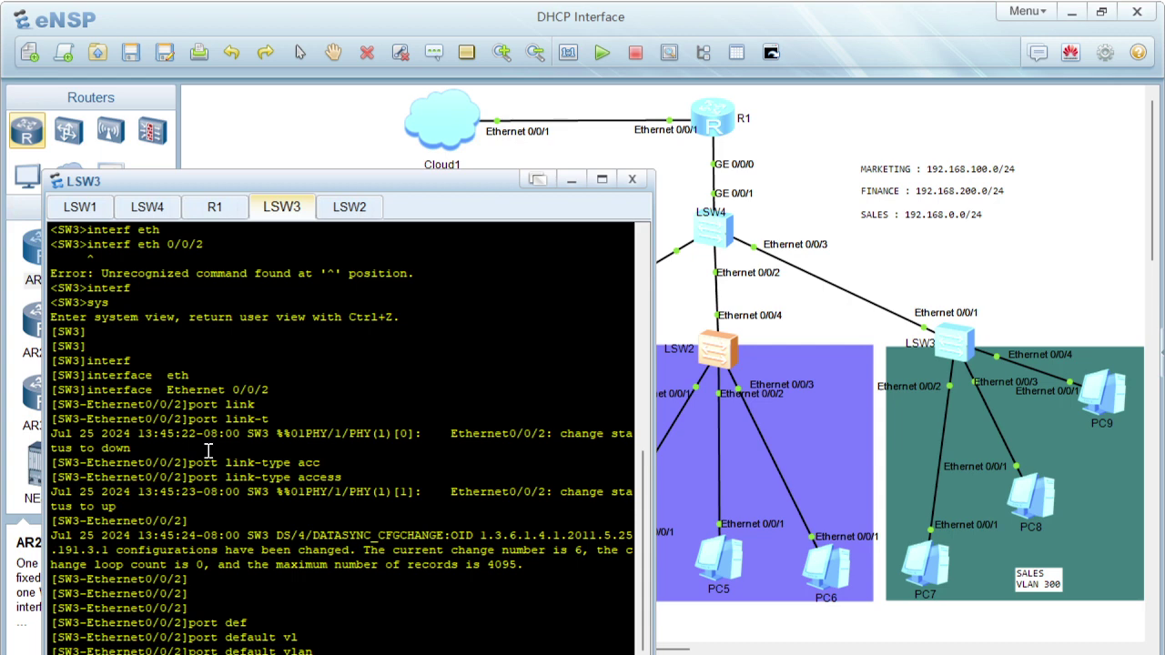
text(300)
key(Return)
text(quit)
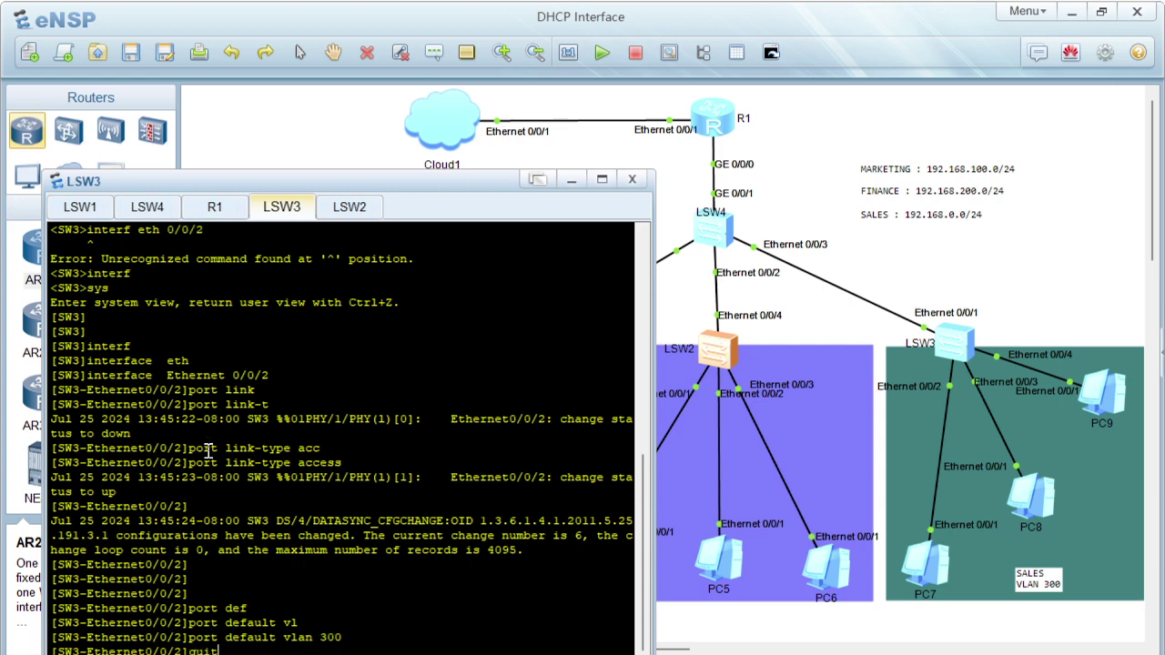
key(Return)
key(Return)
key(Return)
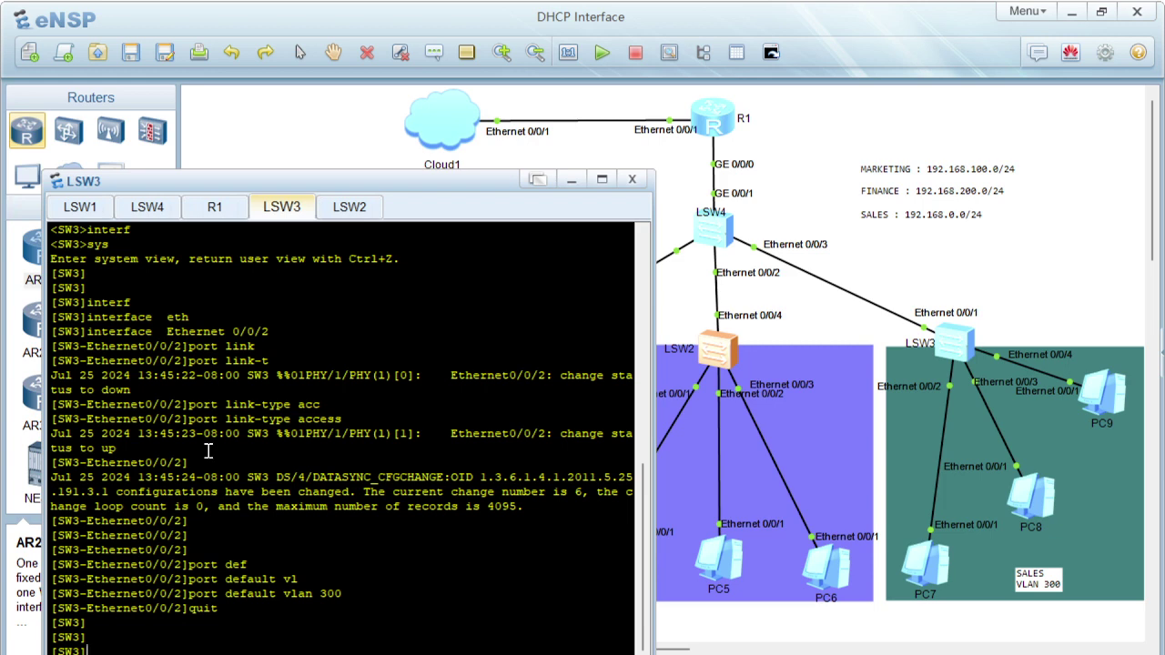
key(Return)
key(Return)
- Return to the user view on SW3 and run undo terminal monitor
text(q)
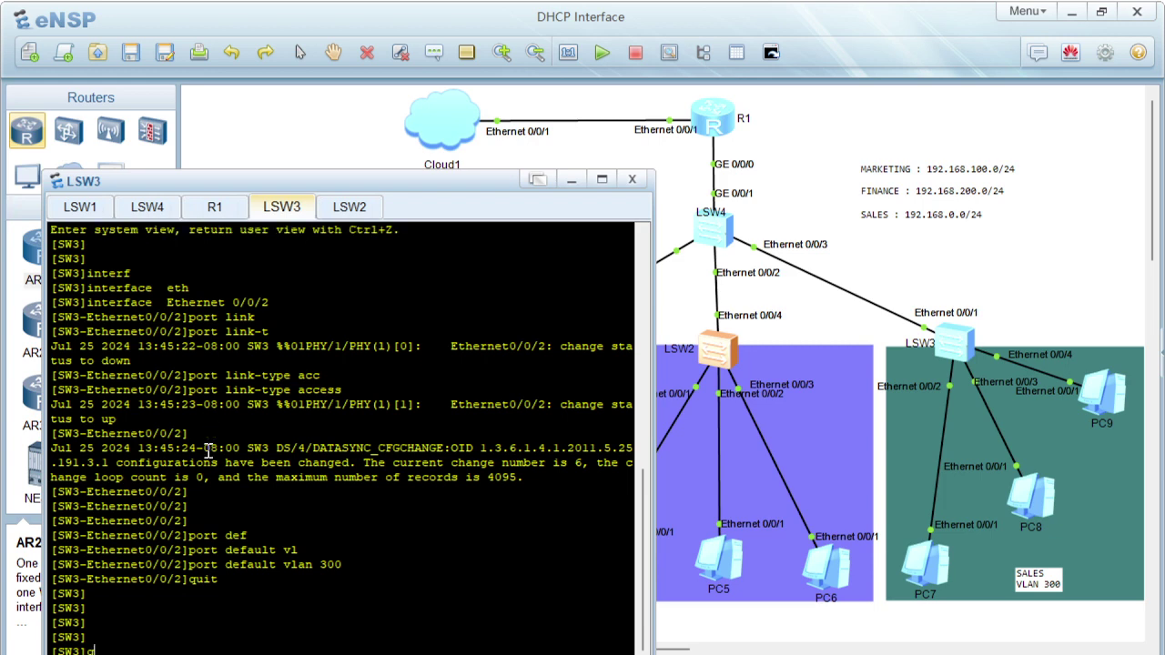
text(uit)
key(Return)
text(undo mon)
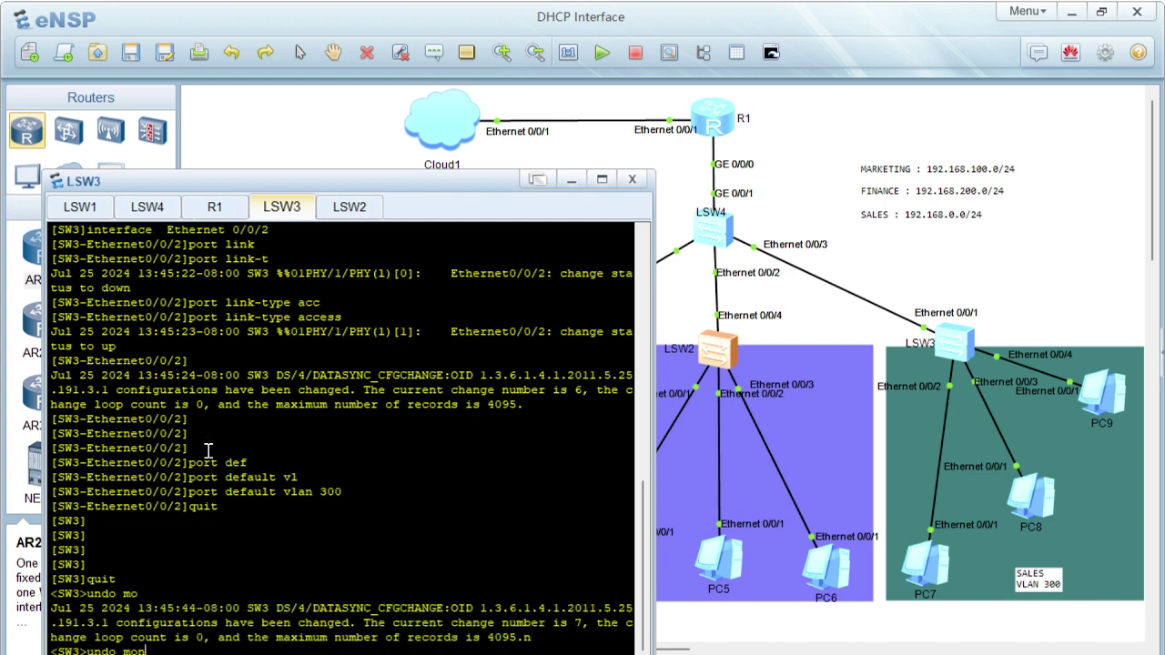
text(i)
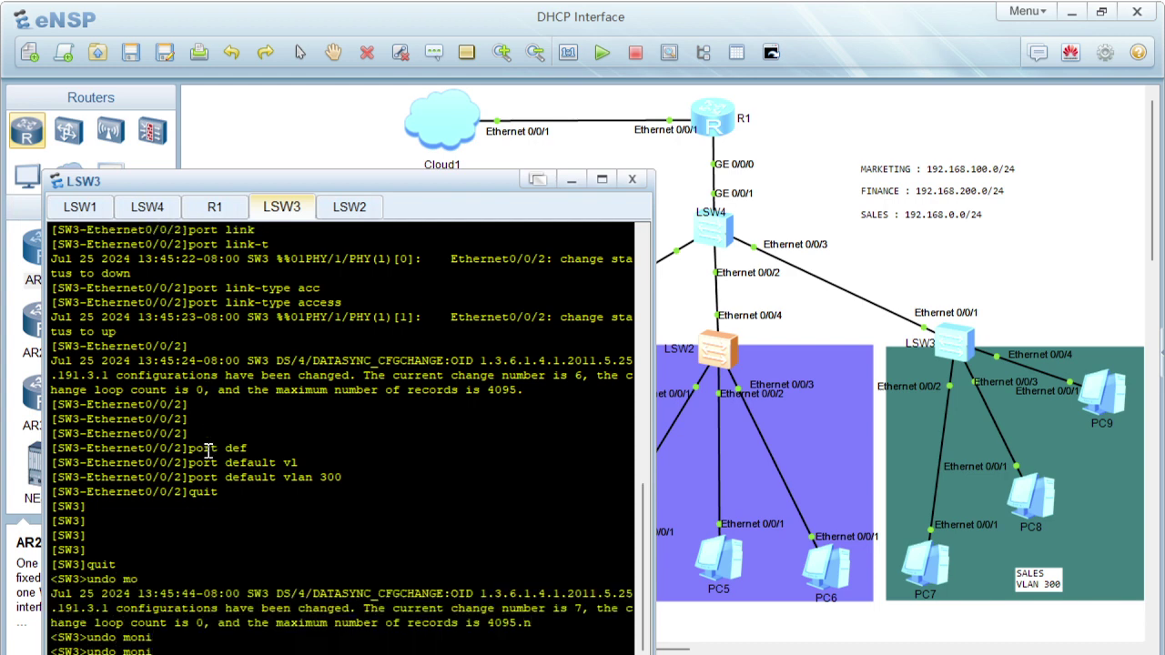
key(BackSpace)
key(BackSpace)
key(BackSpace)
key(BackSpace)
text(ter)
key(Tab)
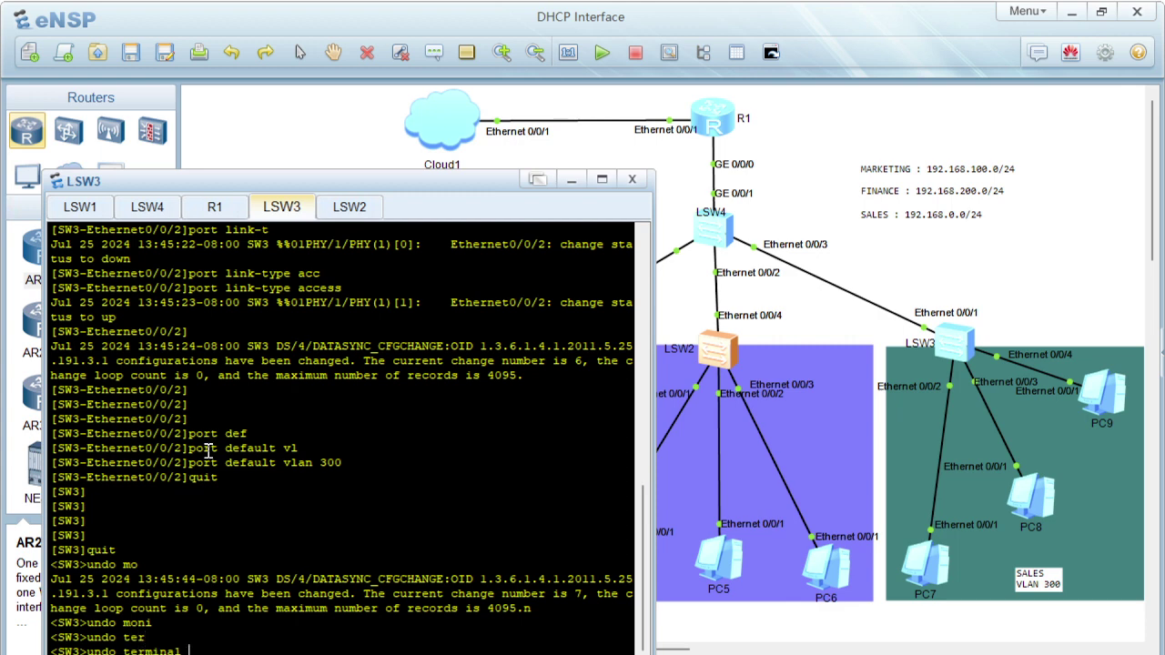
text(monitor)
key(Tab)
key(Return)
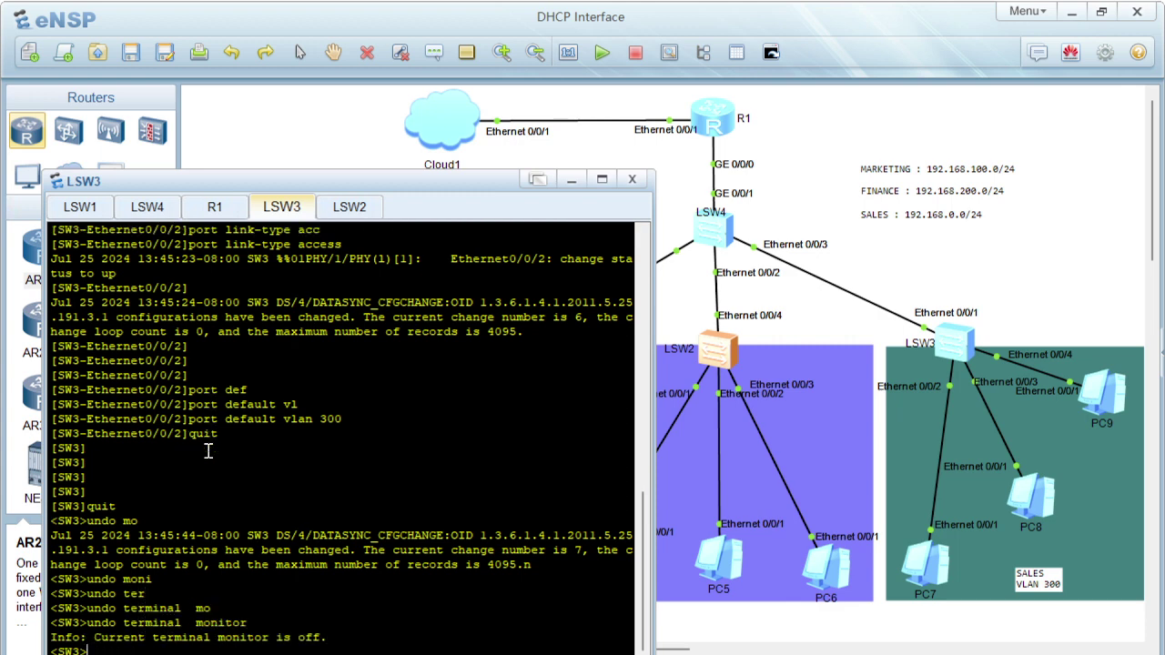
- Enter the system view on SW3 again from the user view
text(sys)
key(Return)
key(Return)
key(Return)
key(Return)
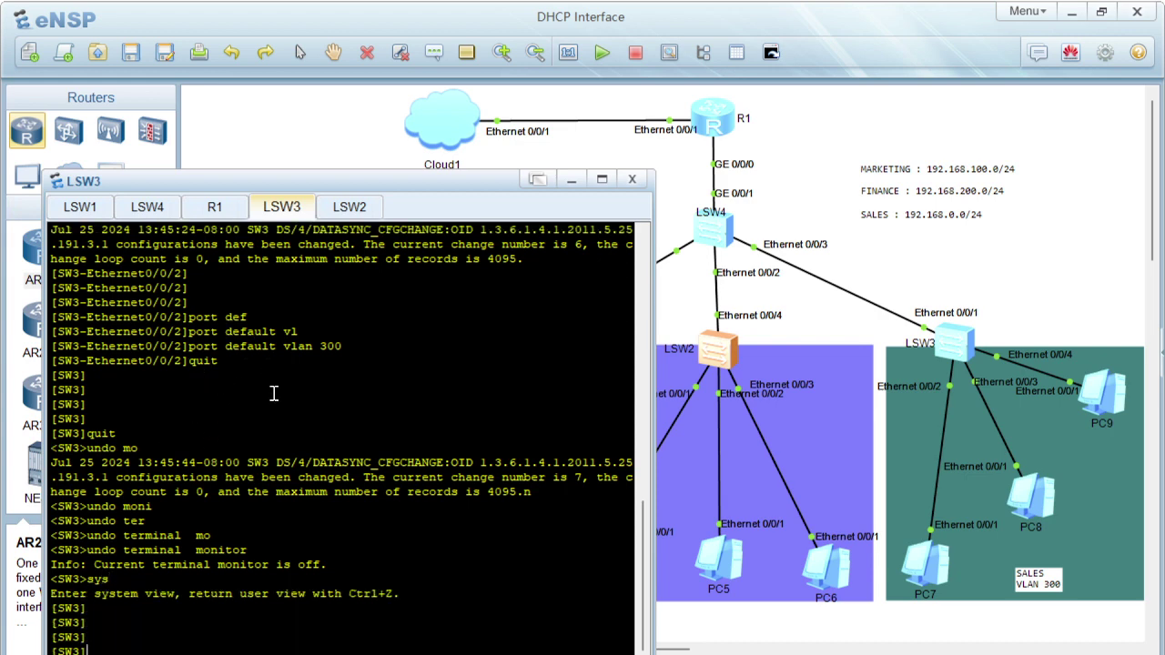
- Display the current configuration of interface Ethernet 0/0/2 on SW3
text(displ)
key(Tab)
text(cu)
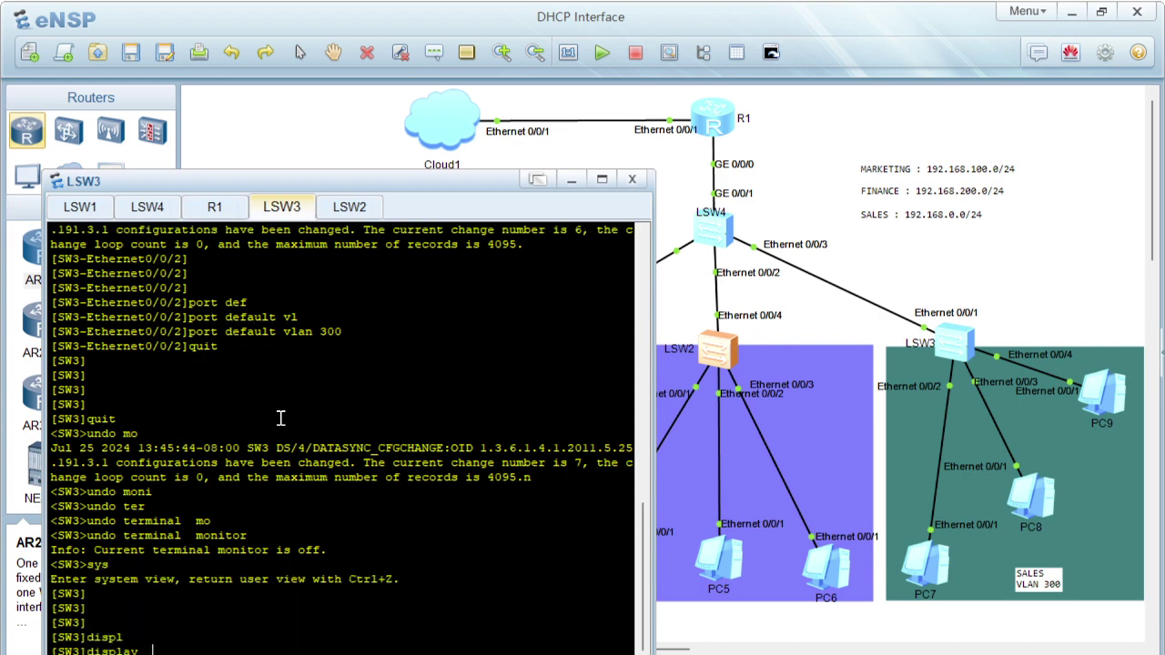
text(r)
key(Tab)
text(interf)
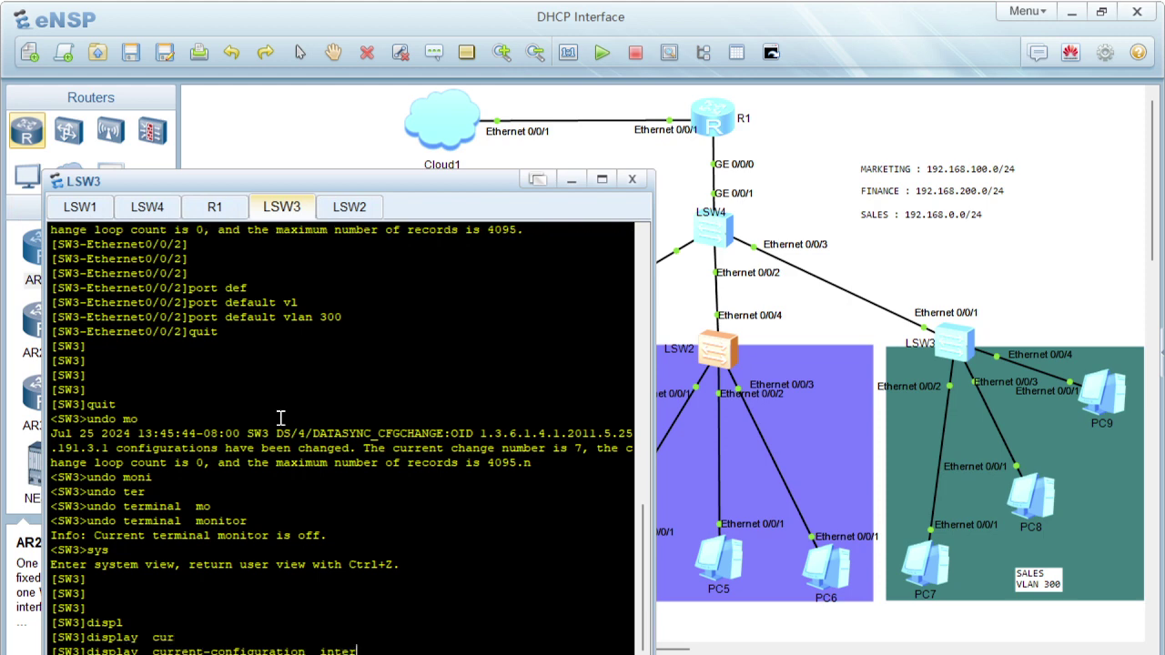
key(Tab)
text(eth)
key(Tab)
text(0)
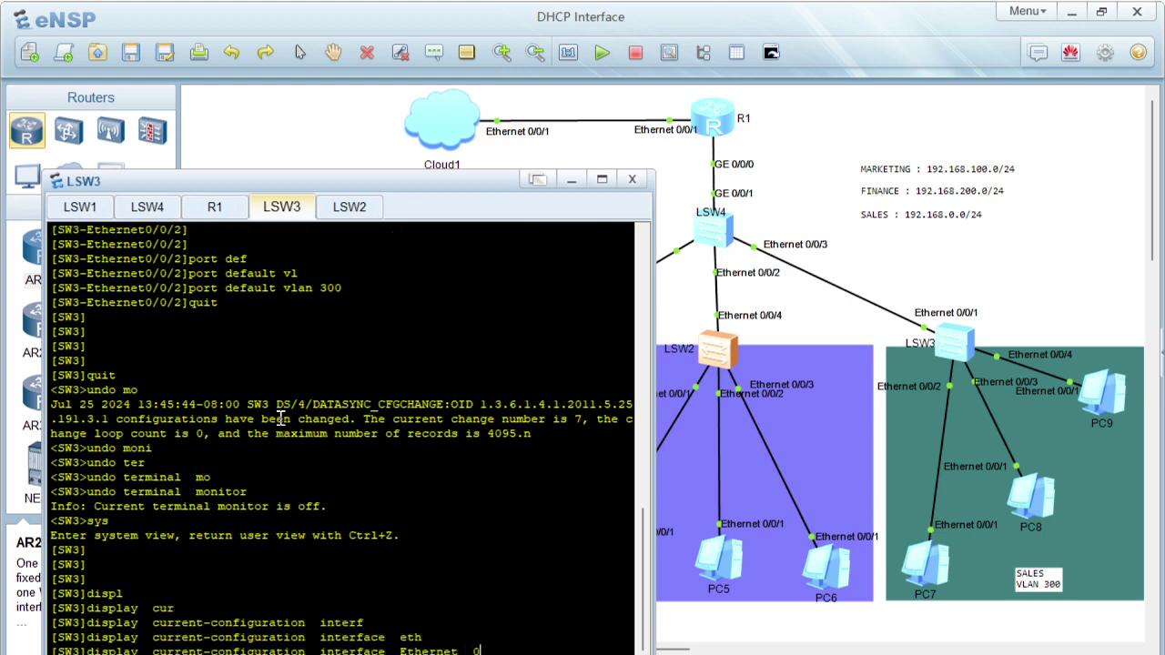
text(/0/2)
key(Return)
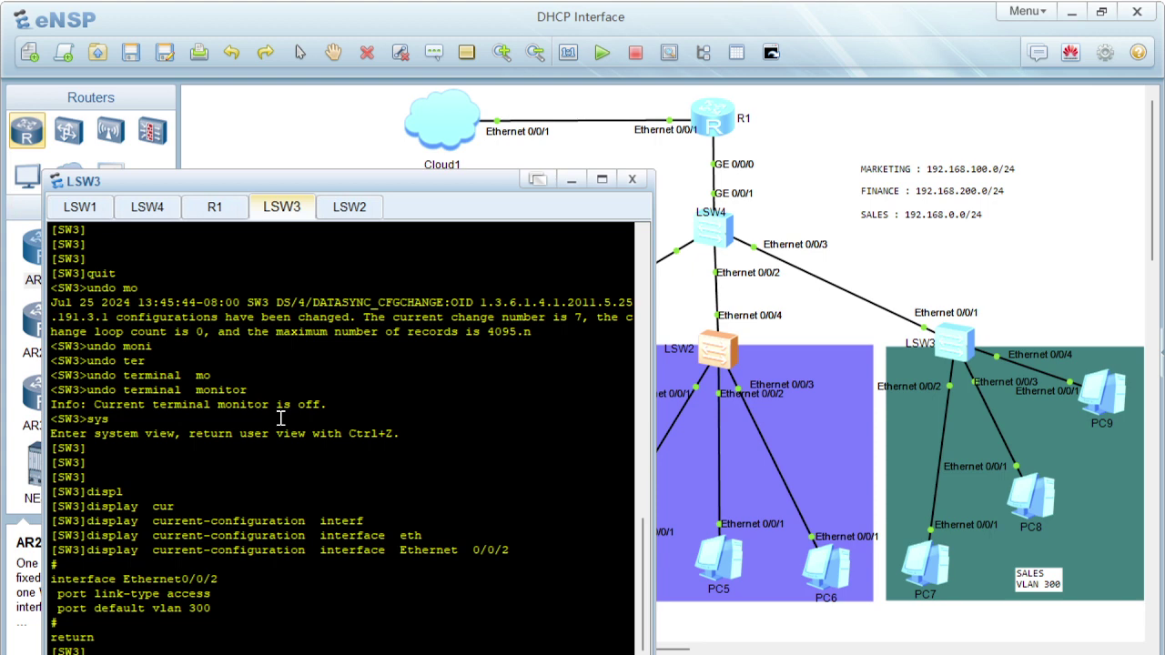
- Open the interface view of Ethernet0/0/3 on SW3
text(interf)
key(Tab)
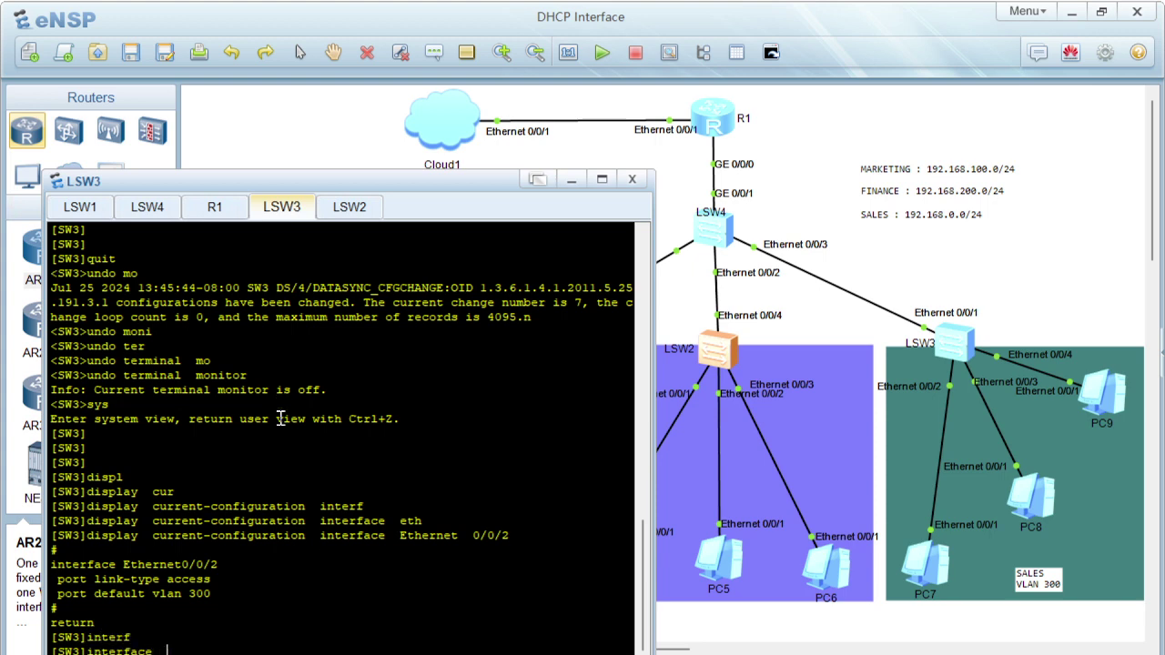
text(eth)
key(Tab)
text(0/)
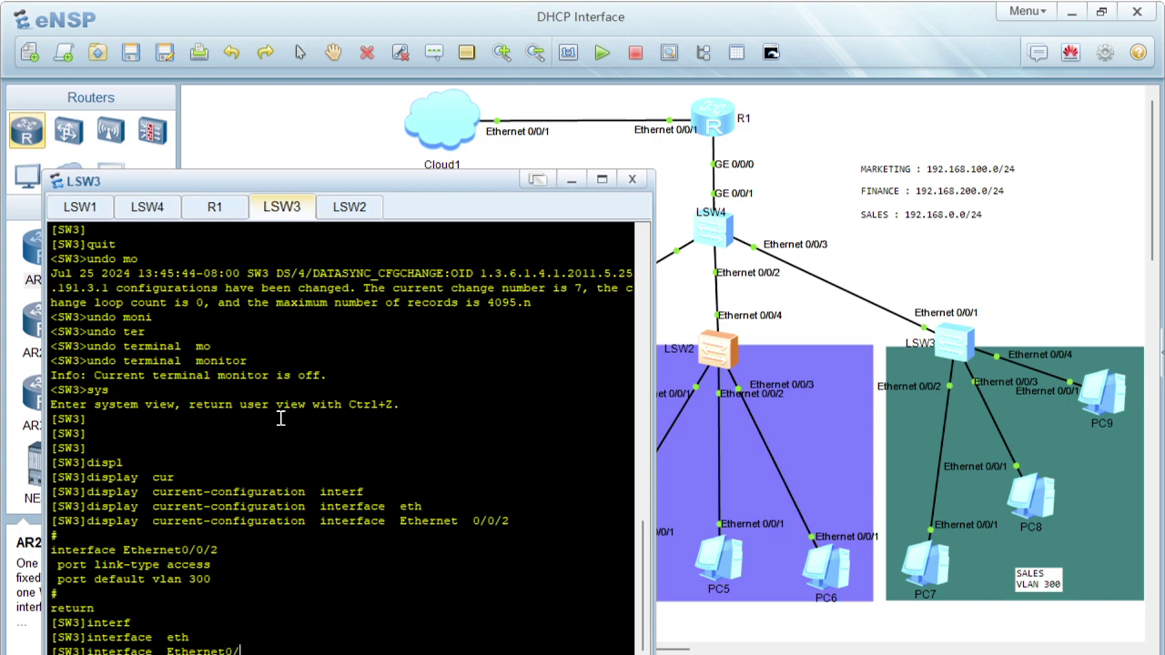
text(0/3)
key(Return)
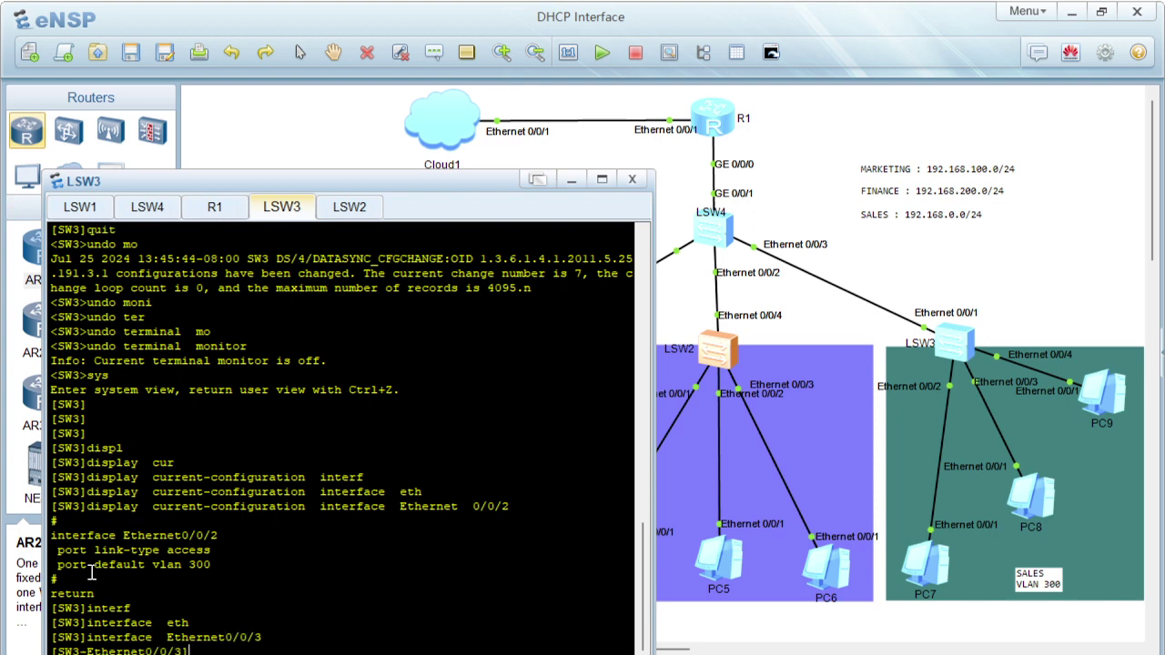
- Copy the access link-type and default VLAN 300 lines from the Ethernet0/0/2 output, paste them into Ethernet0/0/3, and return to the system view
drag(56, 582, 44, 551)
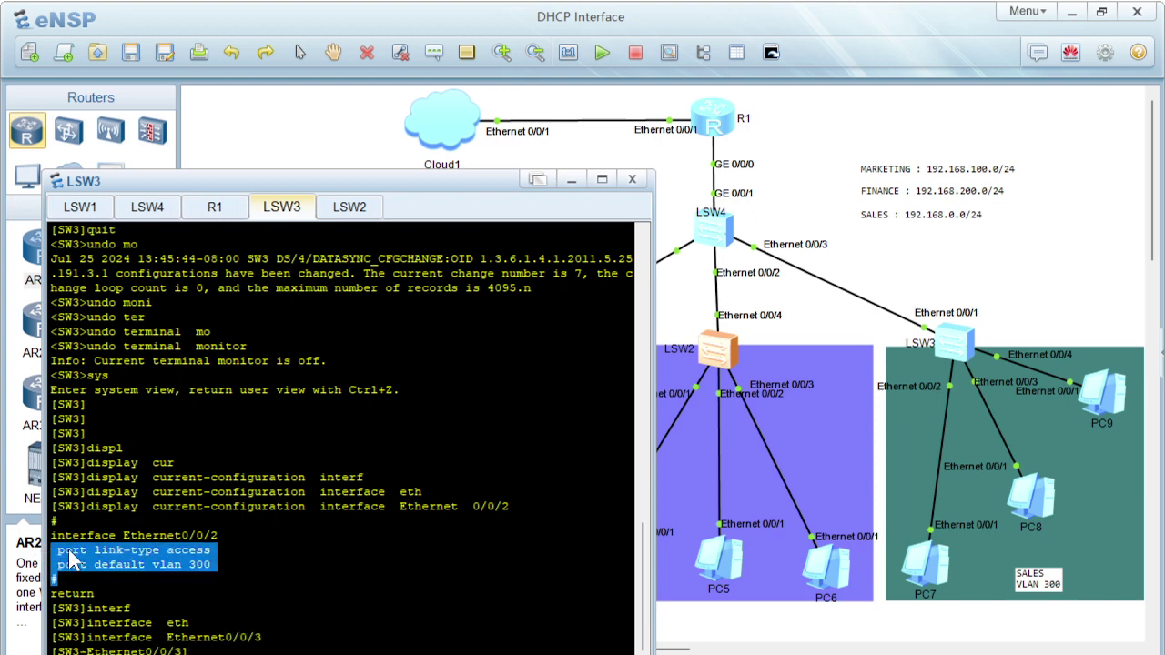
right_click(71, 559)
click(110, 559)
click(246, 581)
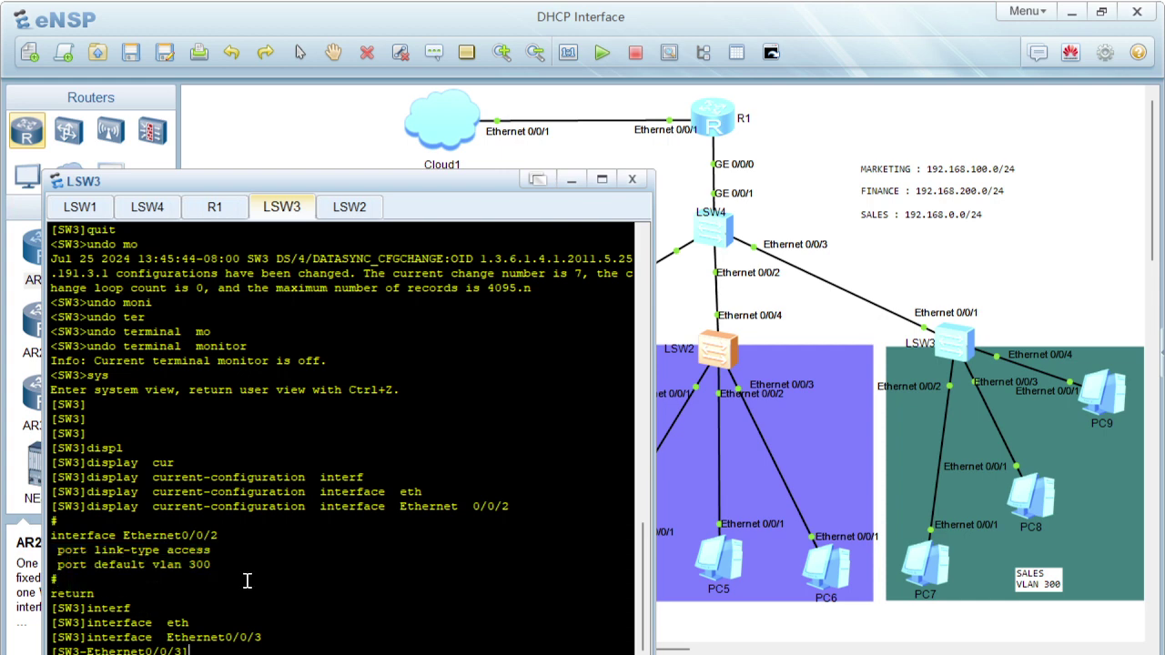
right_click(253, 583)
click(288, 616)
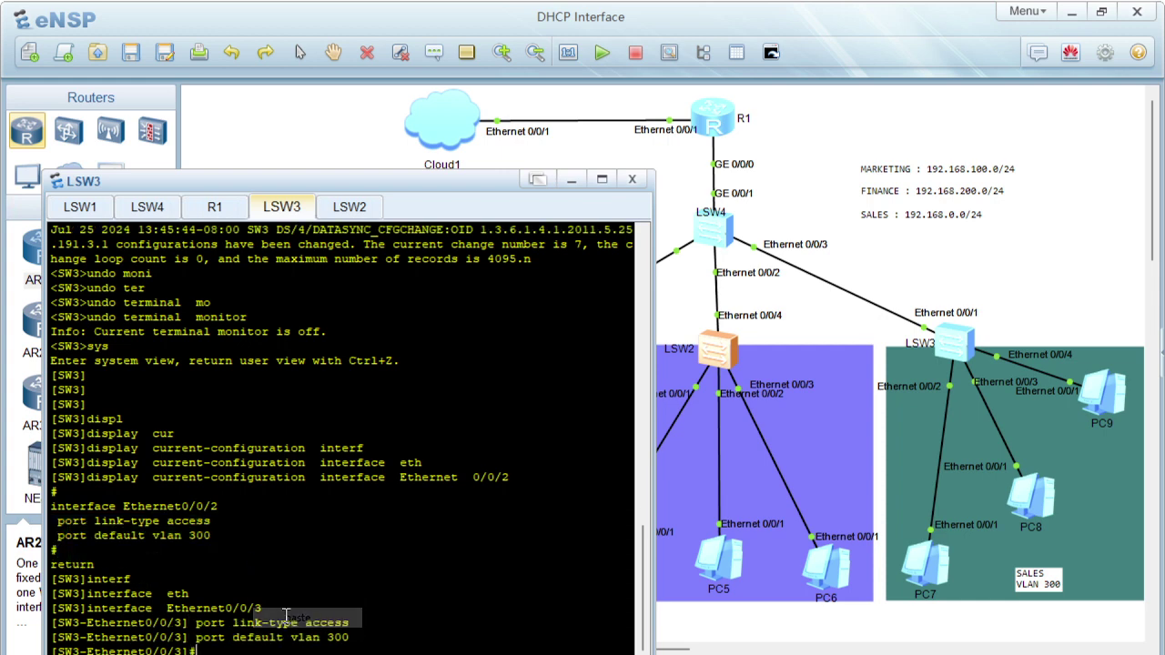
key(Return)
key(Return)
text(quit)
key(Return)
key(Return)
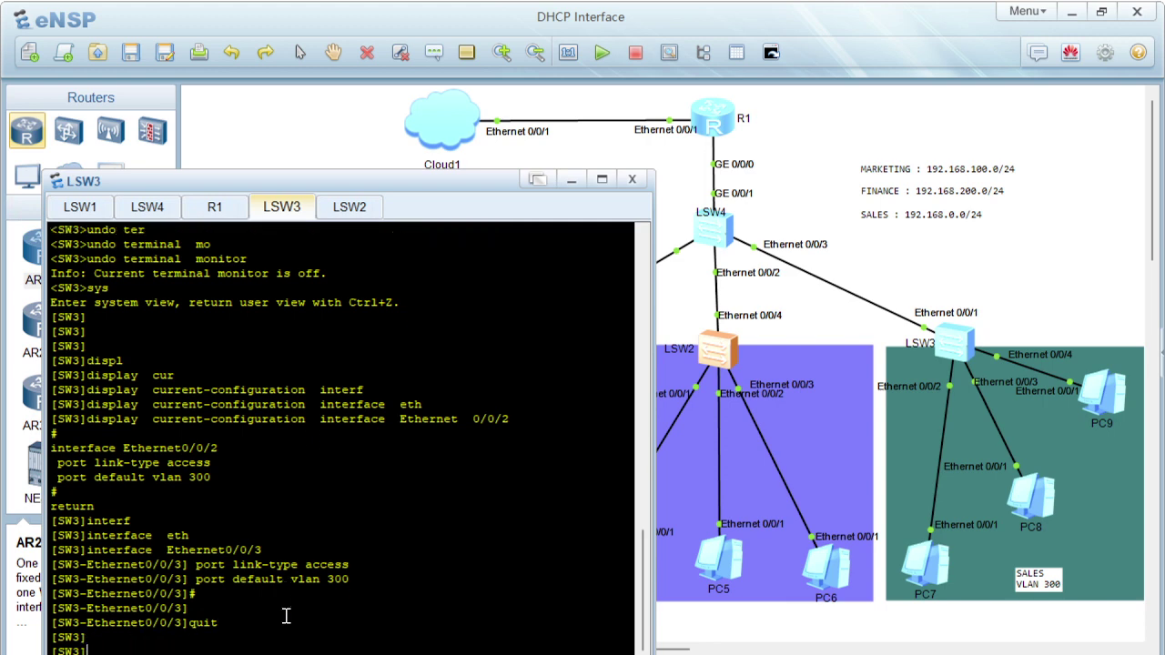
- Open the interface view of Ethernet 0/0/4 on SW3, paste the copied access and VLAN 300 configuration, and return to the system view
text(interf)
key(Tab)
text(e)
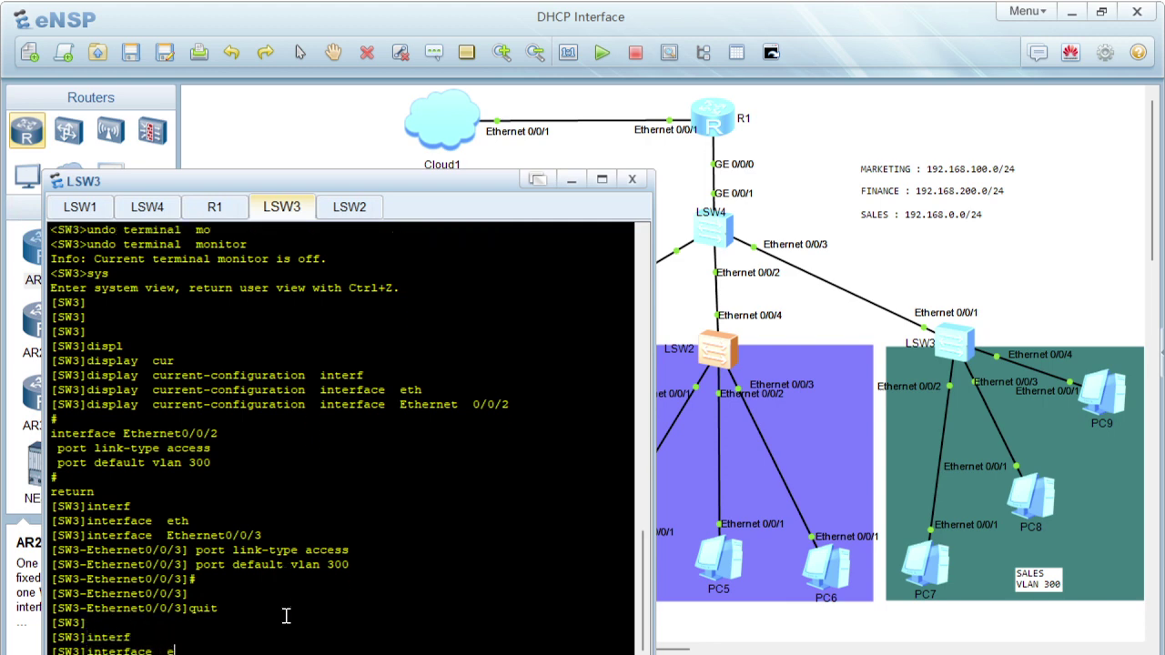
text(th)
key(Tab)
text(0/0/4)
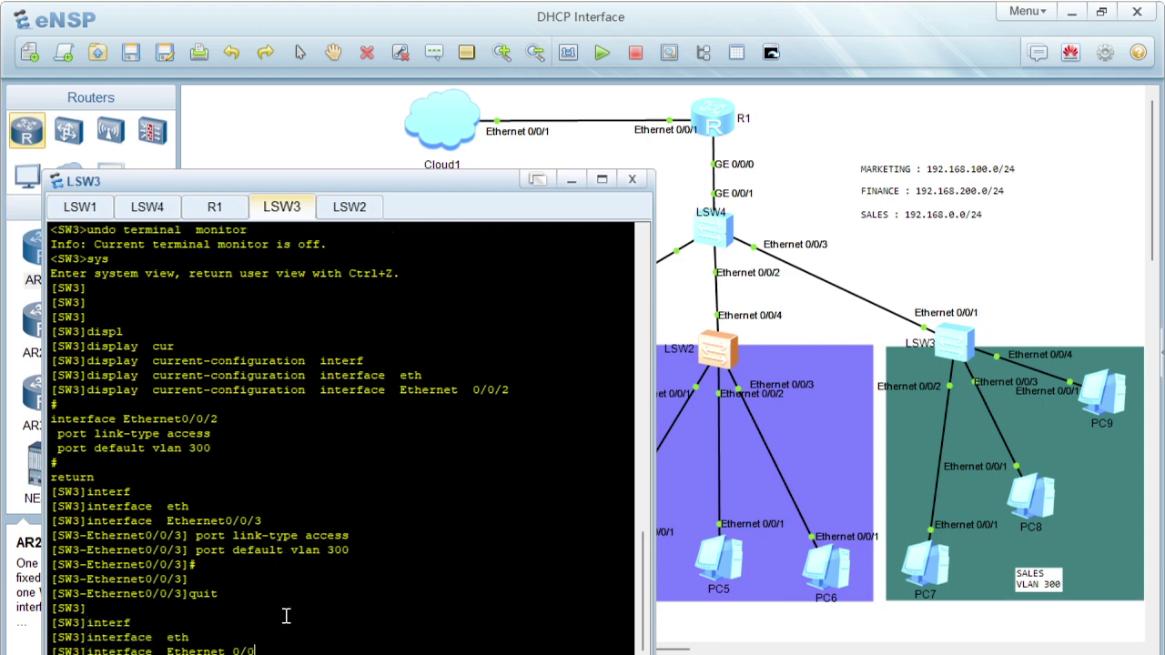
key(Return)
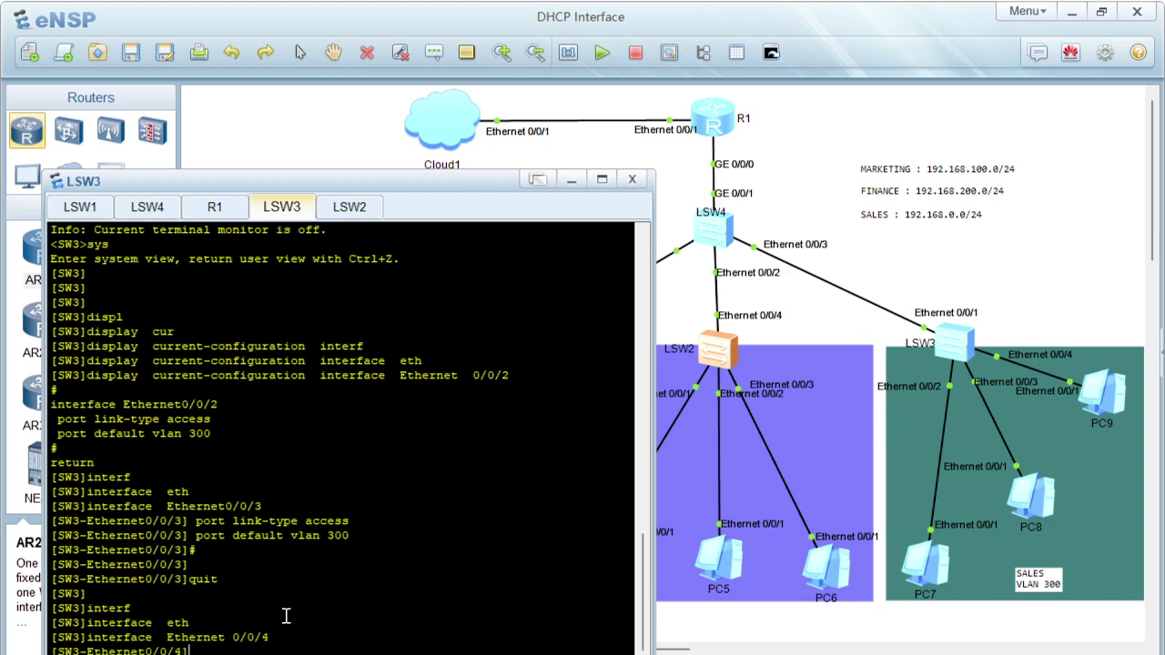
right_click(286, 617)
click(330, 649)
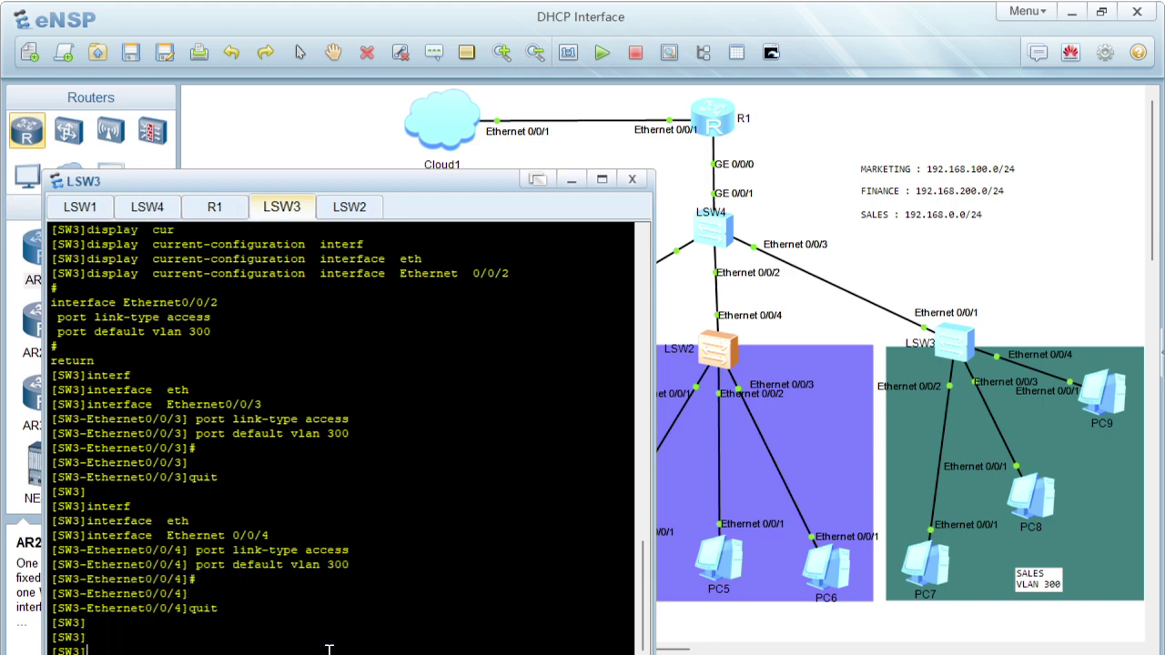
- Display the VLAN 300 details on SW3 to check its member ports
text(displ)
key(Tab)
text(vl)
key(Tab)
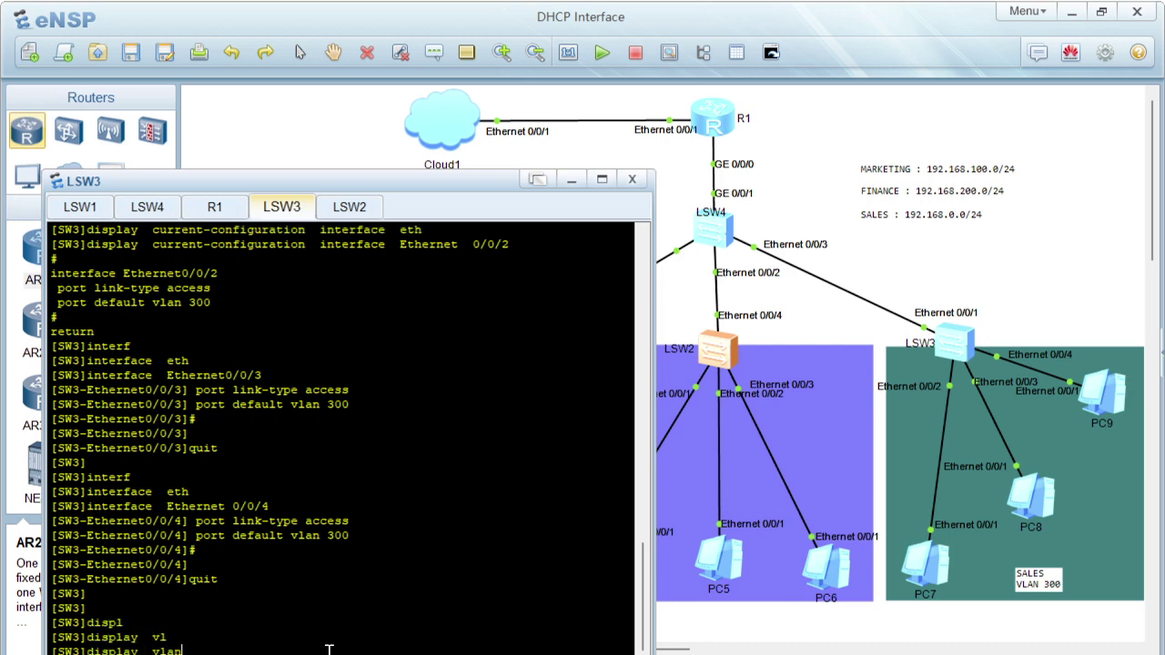
text(300)
key(Return)
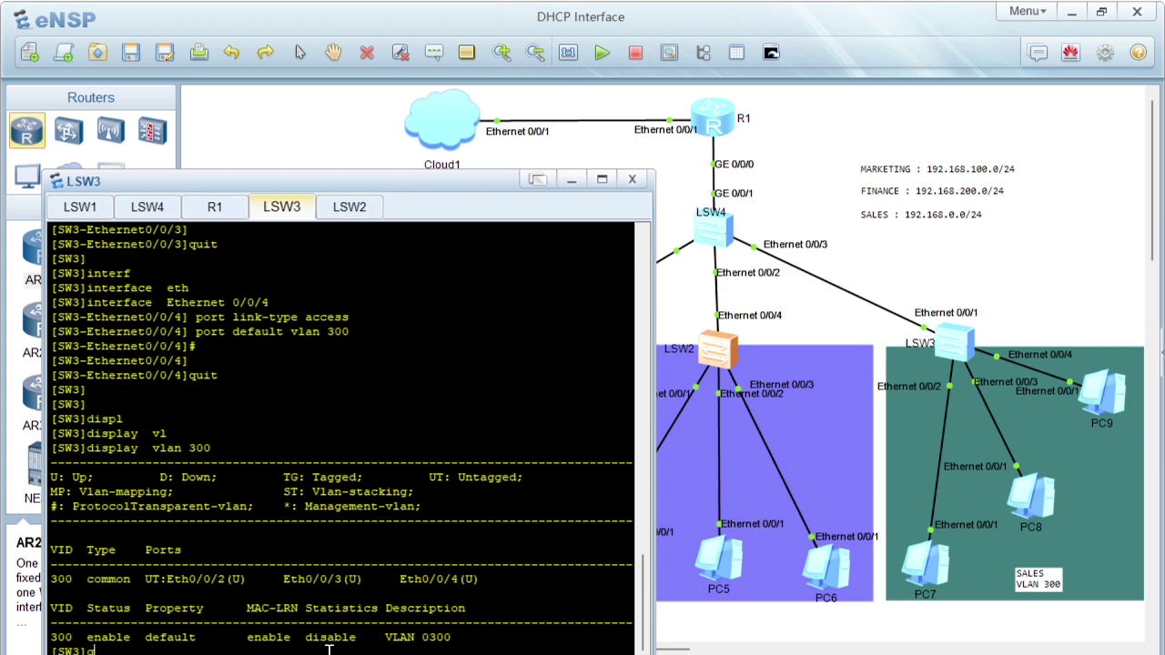
- Open the interface view of the uplink Ethernet 0/0/1 on SW3
text(interf)
key(Tab)
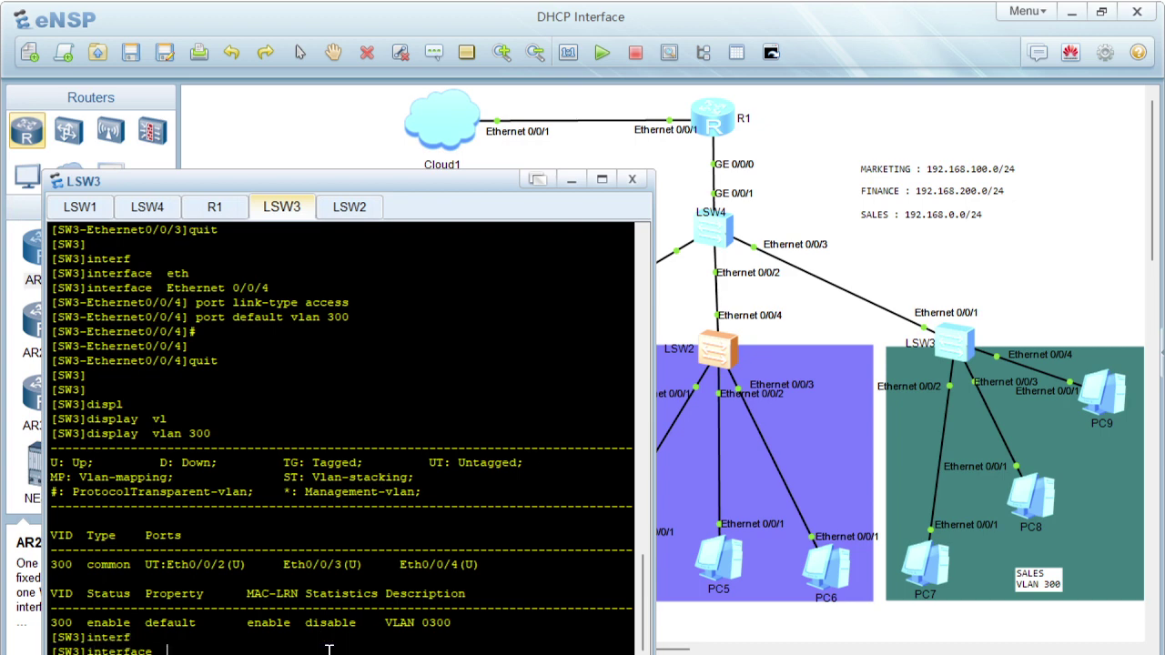
text(eth)
key(Tab)
text(0/0/1)
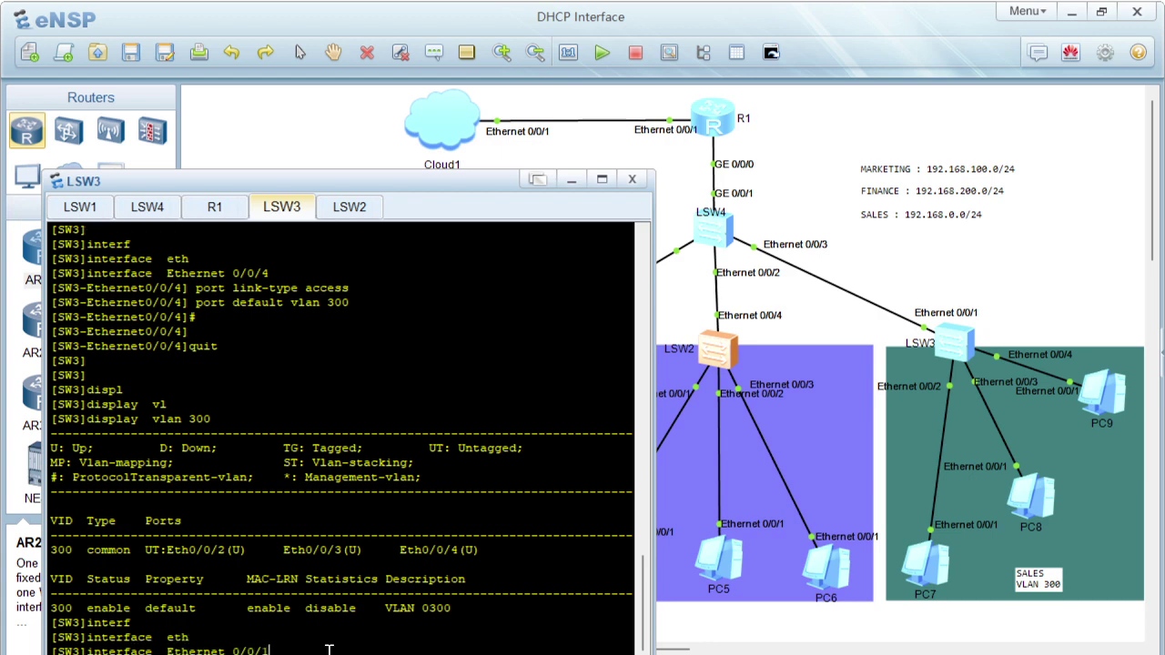
key(Return)
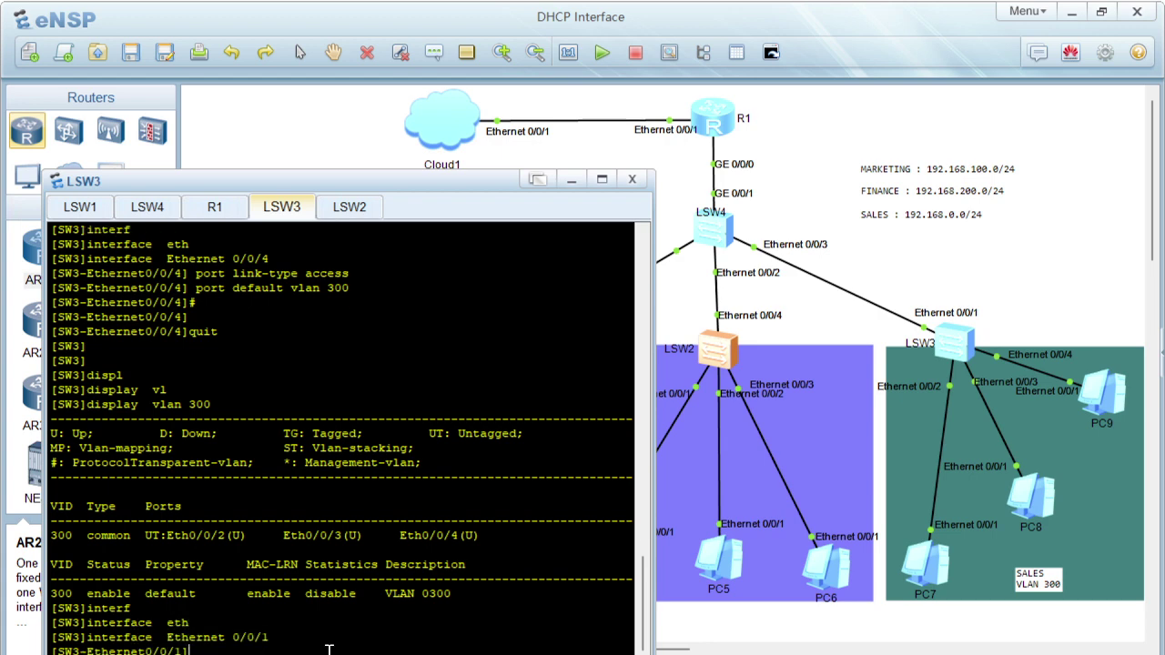
- Set the link type of Ethernet0/0/1 on SW3 to trunk
text(port link)
key(Tab)
text(t)
key(Tab)
text(t)
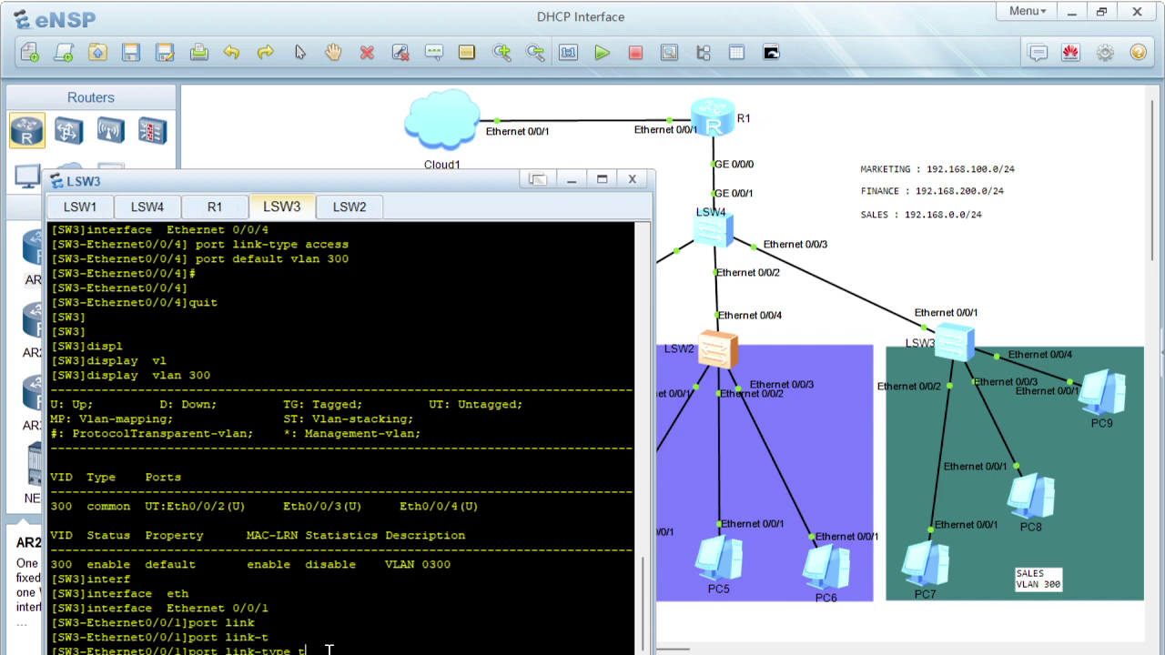
text(r)
key(Tab)
key(Return)
- Allow VLAN 300 to pass through the Ethernet0/0/1 trunk on SW3
text(poor)
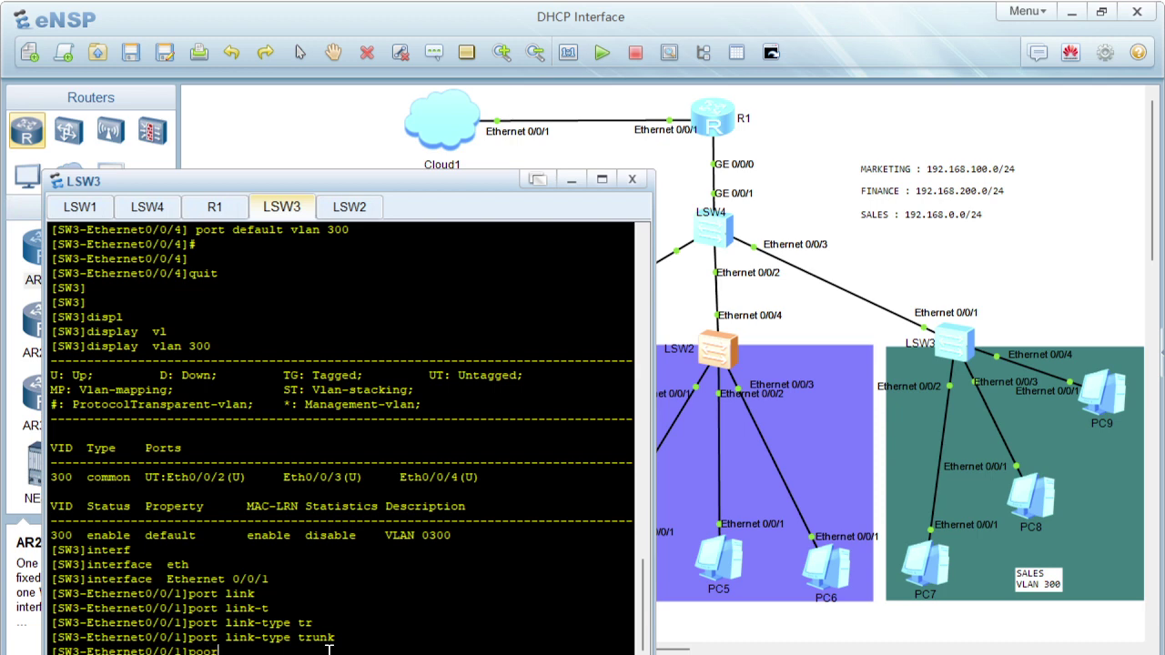
key(BackSpace)
key(BackSpace)
text(rt tr)
key(Tab)
text(all)
key(Tab)
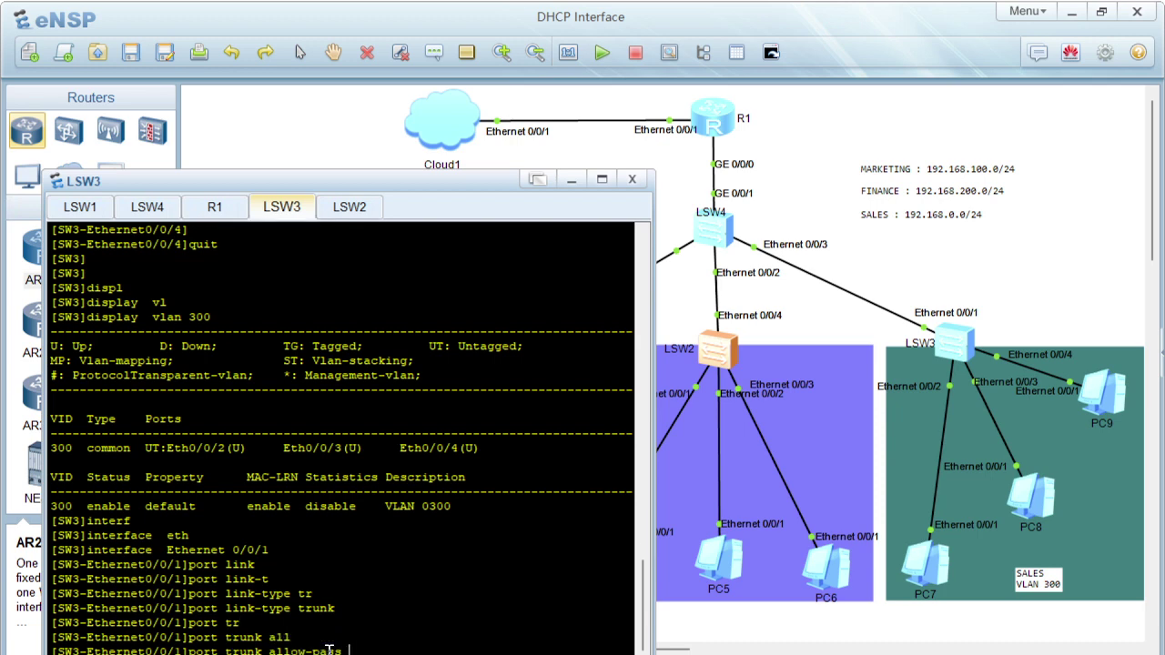
text(vl)
key(Tab)
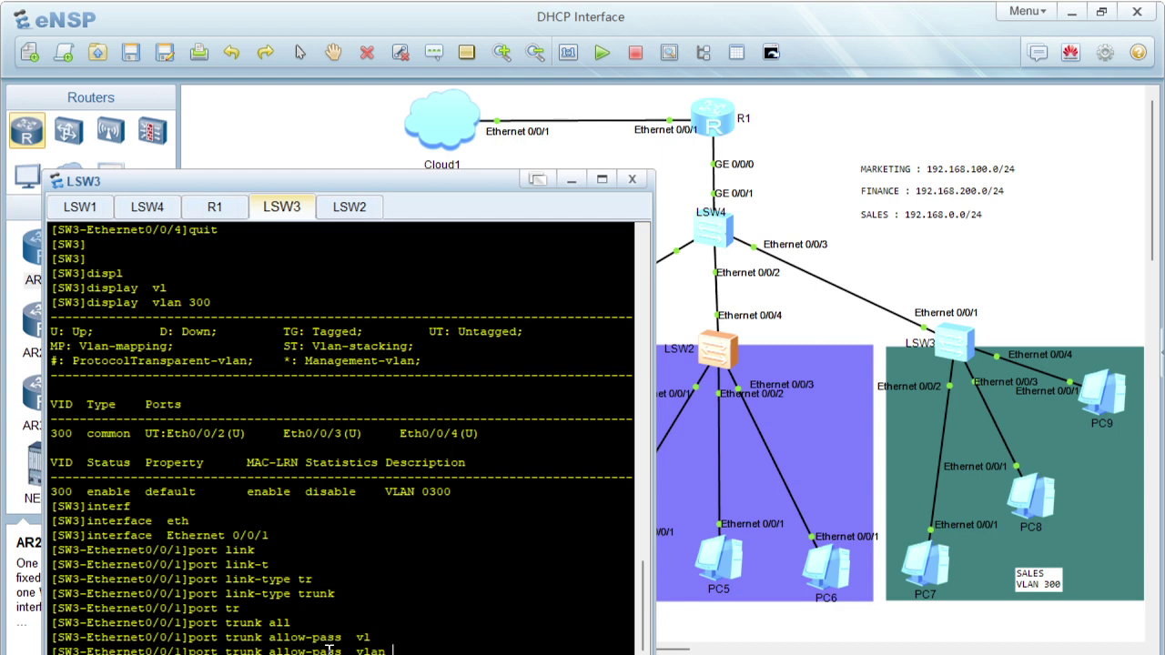
text(3-)
text(00)
key(Return)
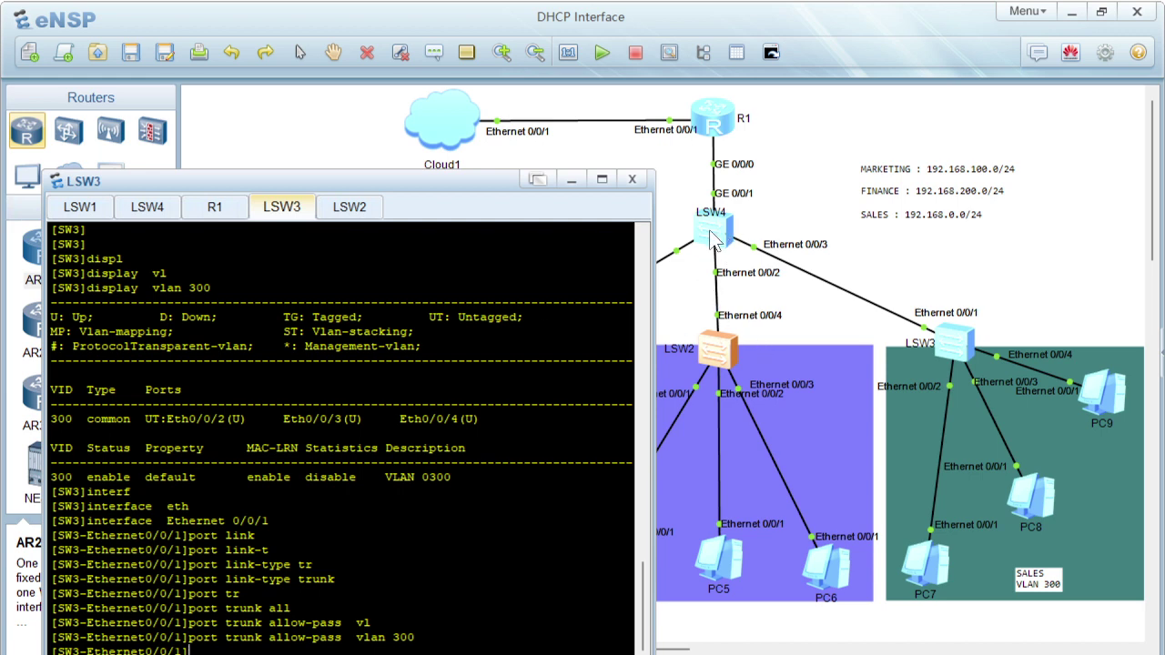
- Display the VLAN table on SW3 to check the tagged and untagged ports
text(displ)
key(Tab)
text(vl)
key(Tab)
key(Return)
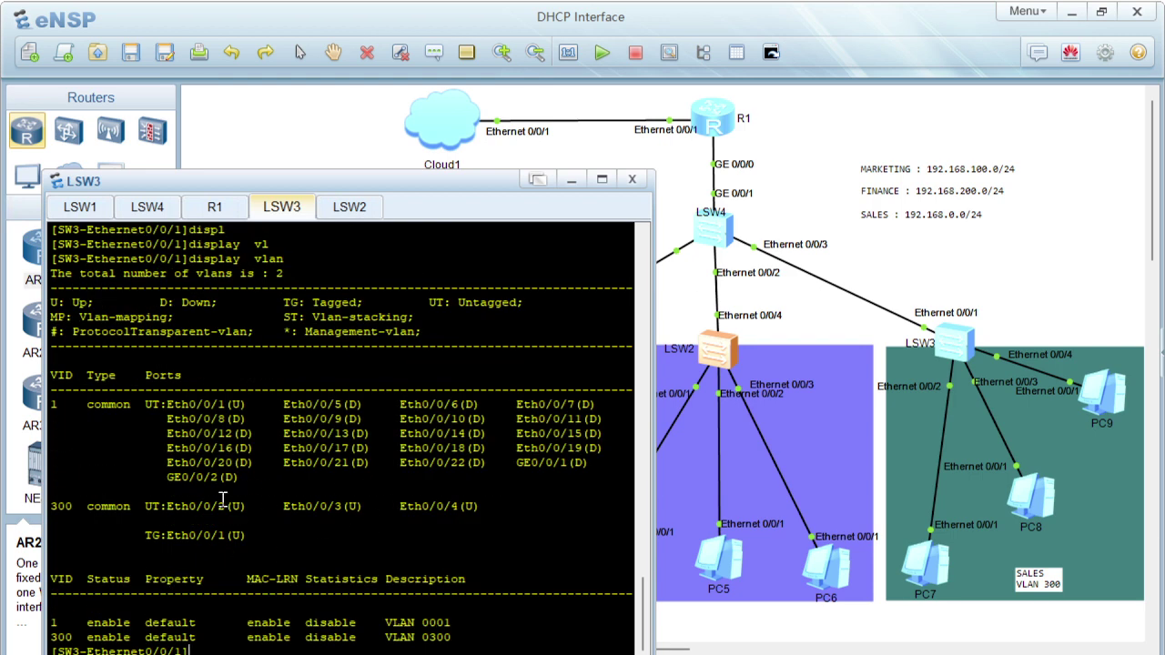
- Open the LSW4 console and enter its system view
drag(435, 189, 372, 180)
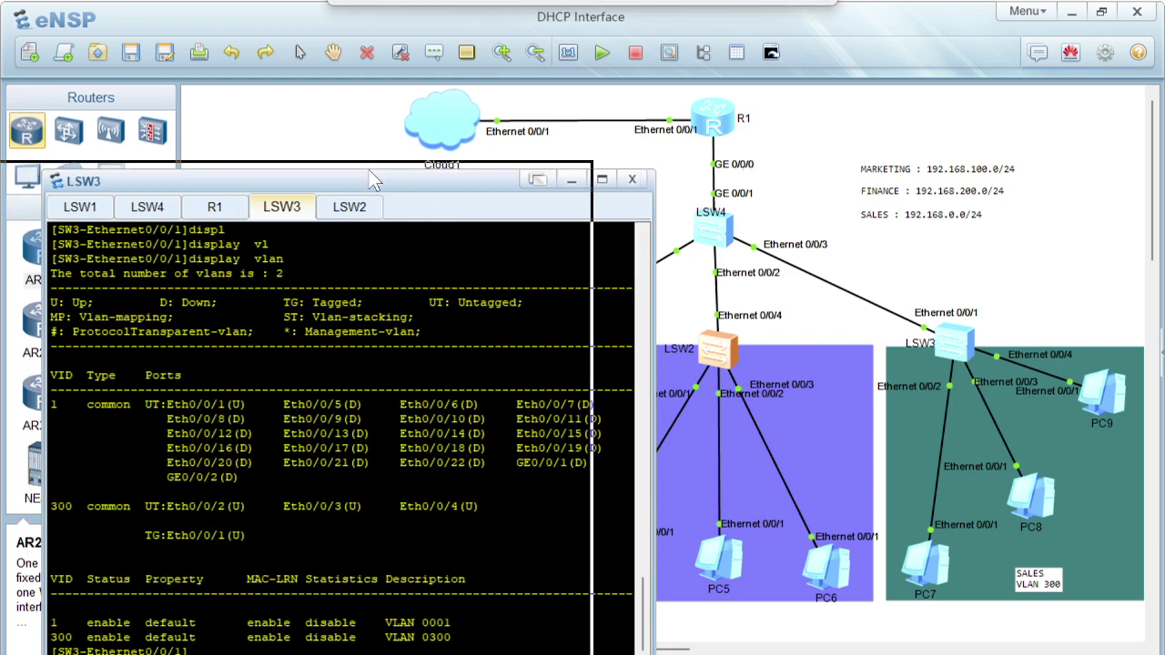
double_click(703, 238)
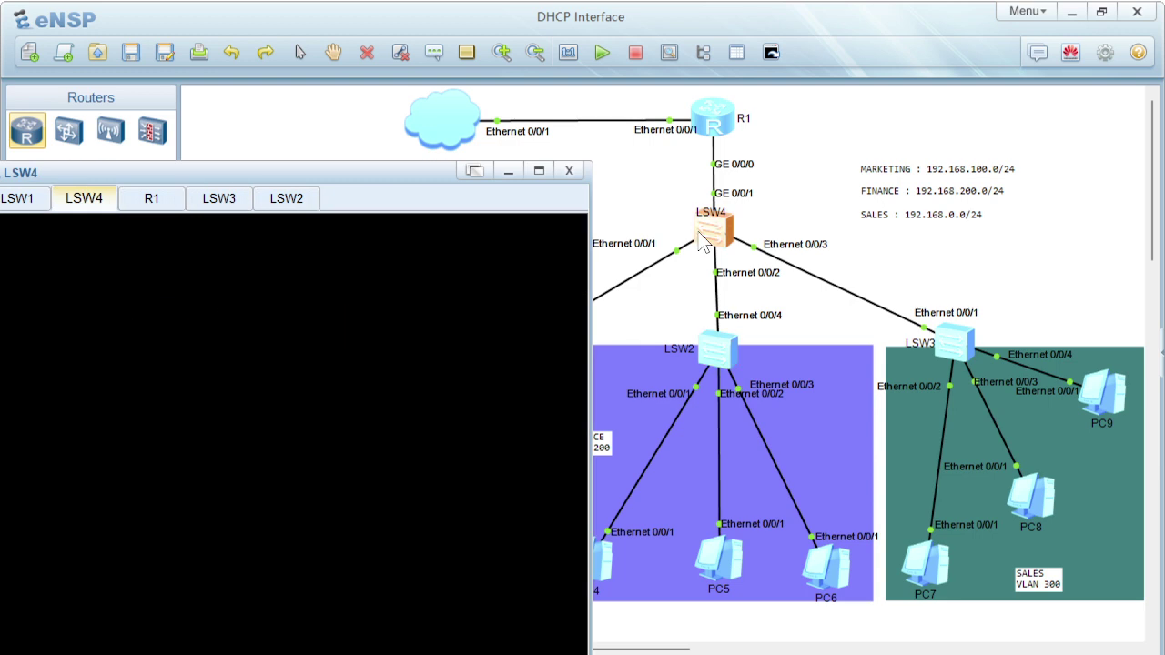
key(Return)
key(Return)
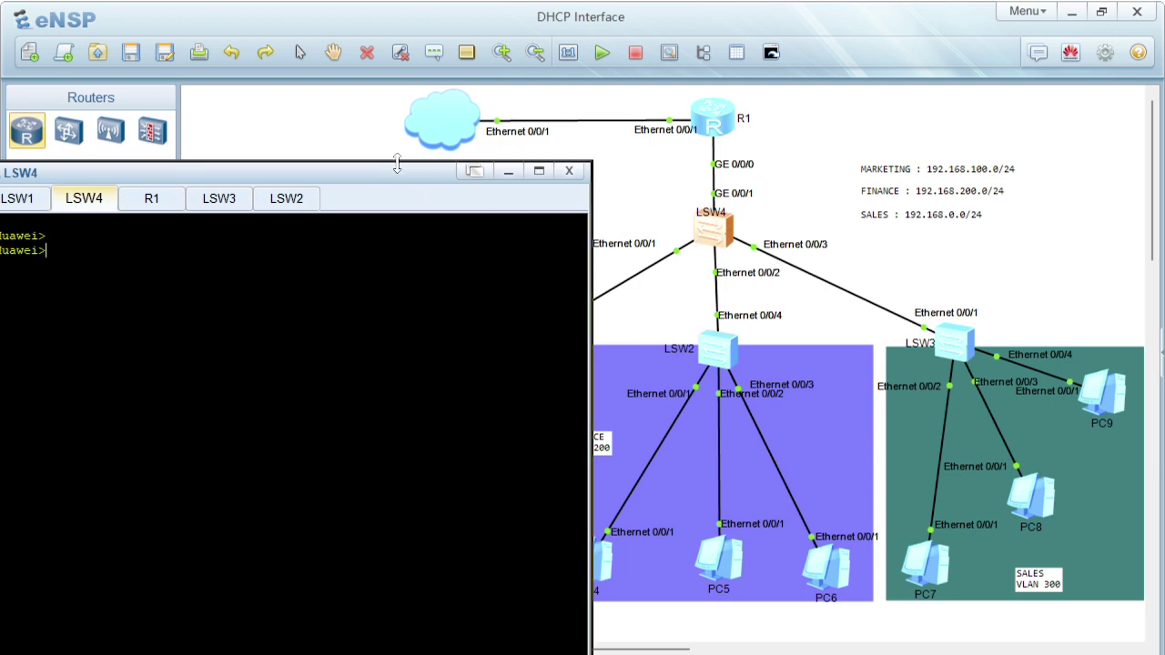
drag(437, 182, 520, 182)
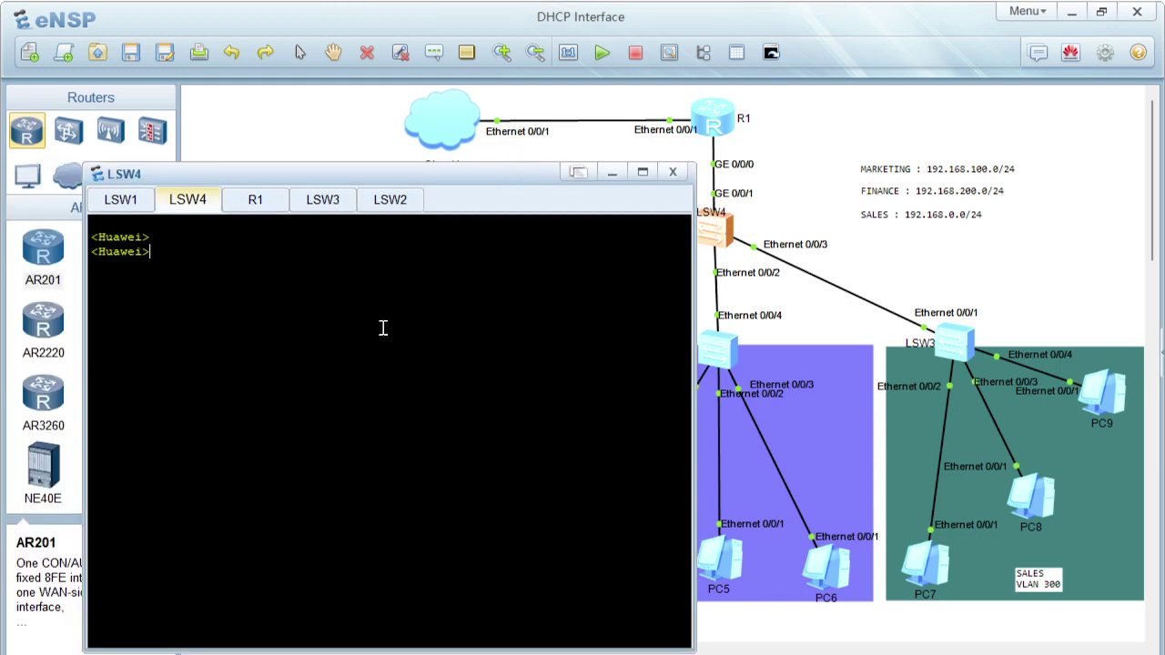
text(sys)
key(Return)
key(Return)
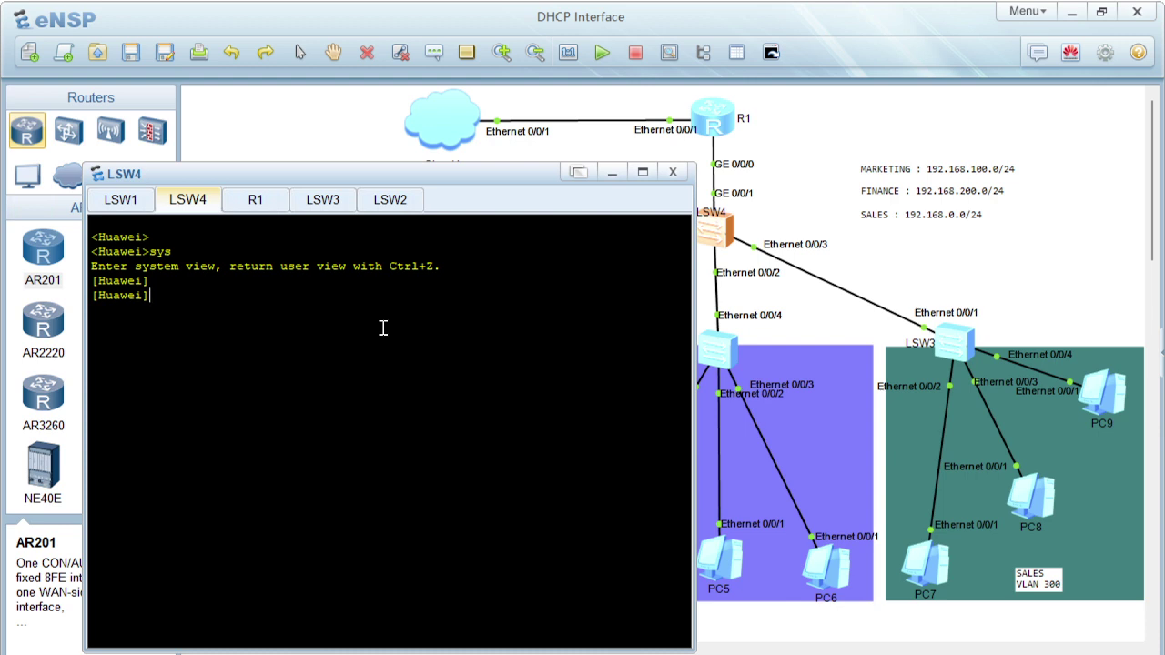
- Set the system name of the LSW4 switch to SW4
text(sy)
key(Tab)
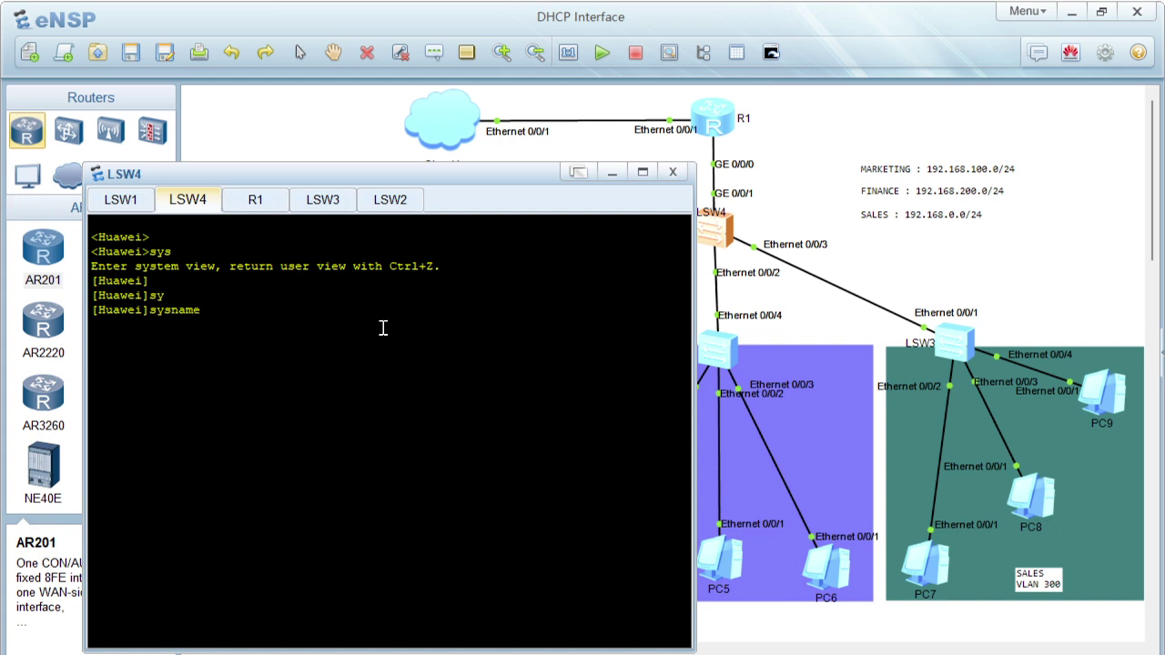
text(SW4)
key(Return)
key(Return)
key(Return)
text(vl)
key(Tab)
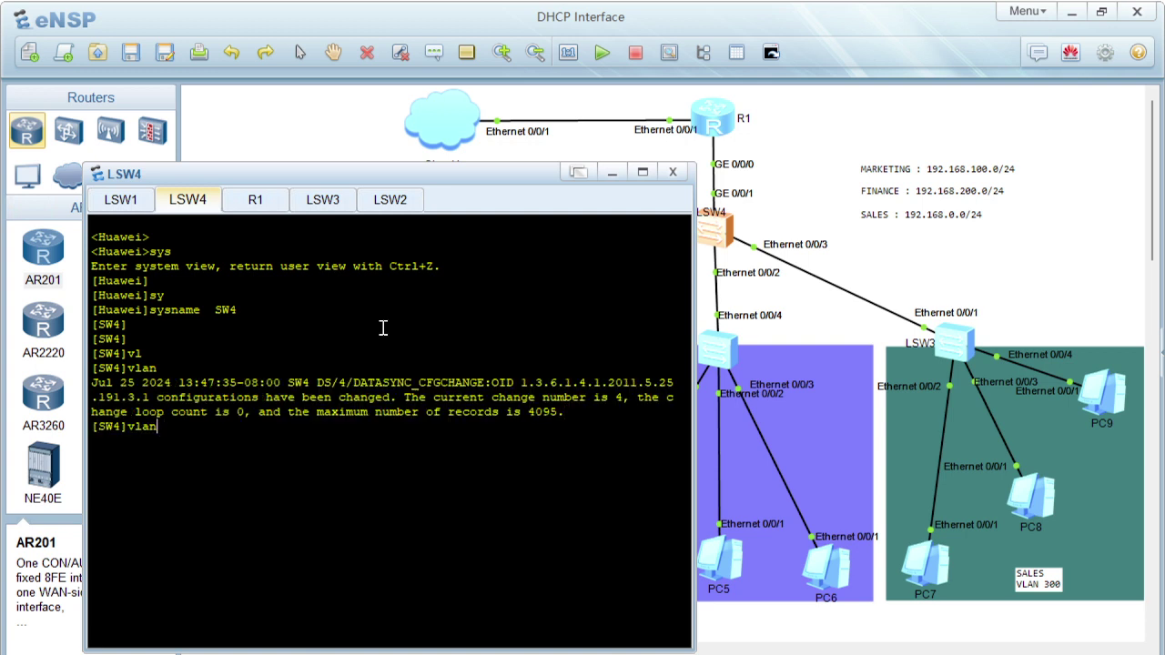
key(BackSpace)
key(BackSpace)
key(BackSpace)
key(BackSpace)
text(vlan)
key(BackSpace)
key(BackSpace)
key(BackSpace)
key(BackSpace)
- Return to the user view on SW4 and turn off terminal monitoring
text(quit)
key(Return)
text(undo ter)
key(Tab)
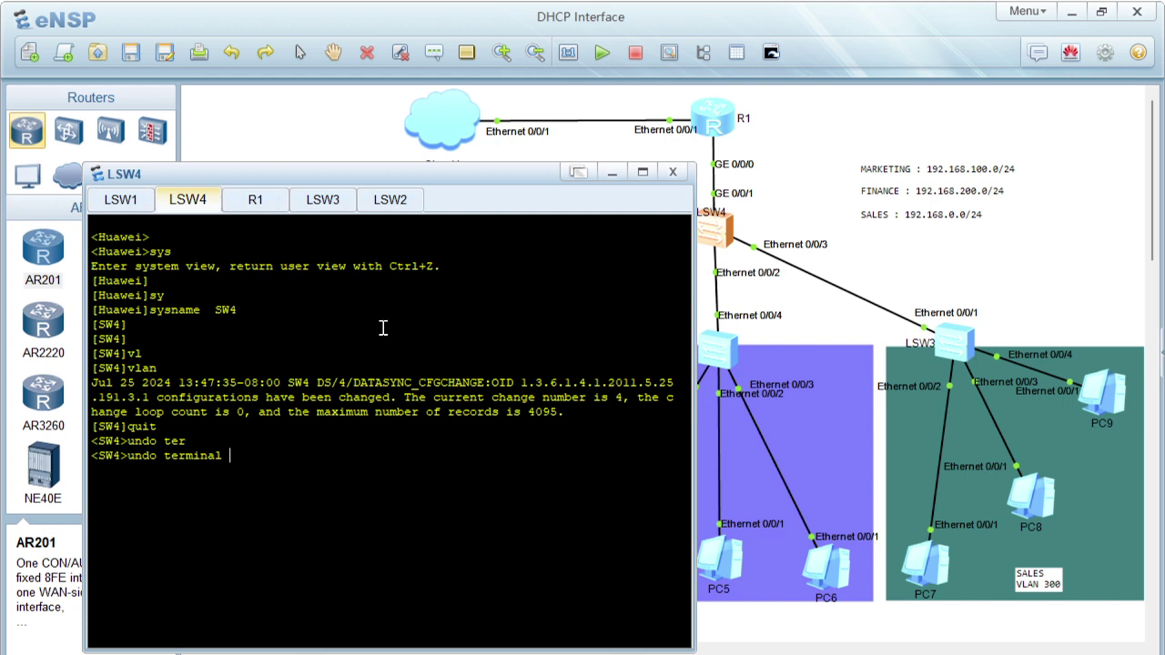
text(mo)
key(Tab)
key(Return)
key(Return)
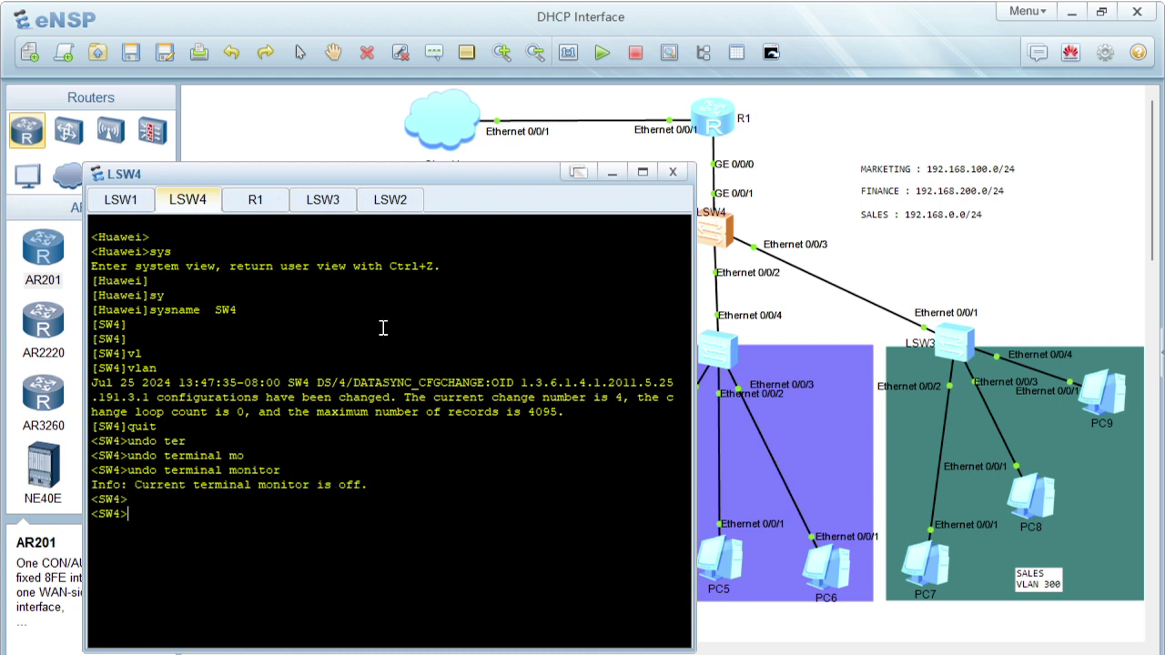
- Enter the system view on SW4 again
text(sy)
key(Tab)
key(Return)
key(Return)
- Create VLANs 100, 200 and 300 on SW4 with a single batch command
text(vl)
key(Tab)
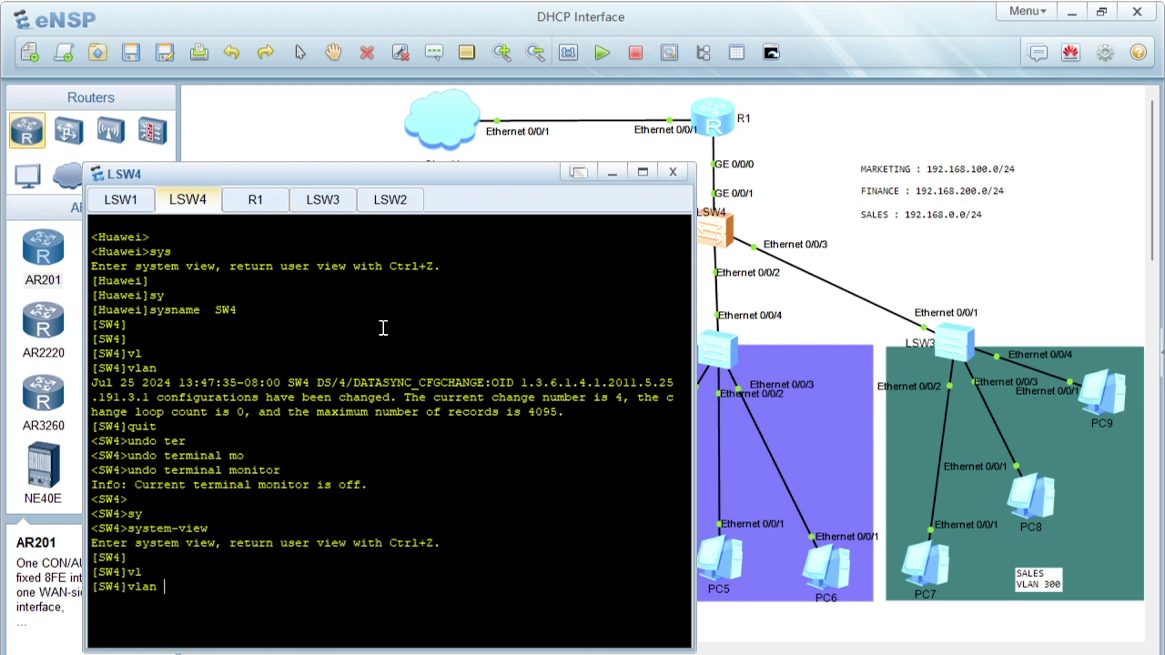
text(ba)
key(Tab)
text(100 )
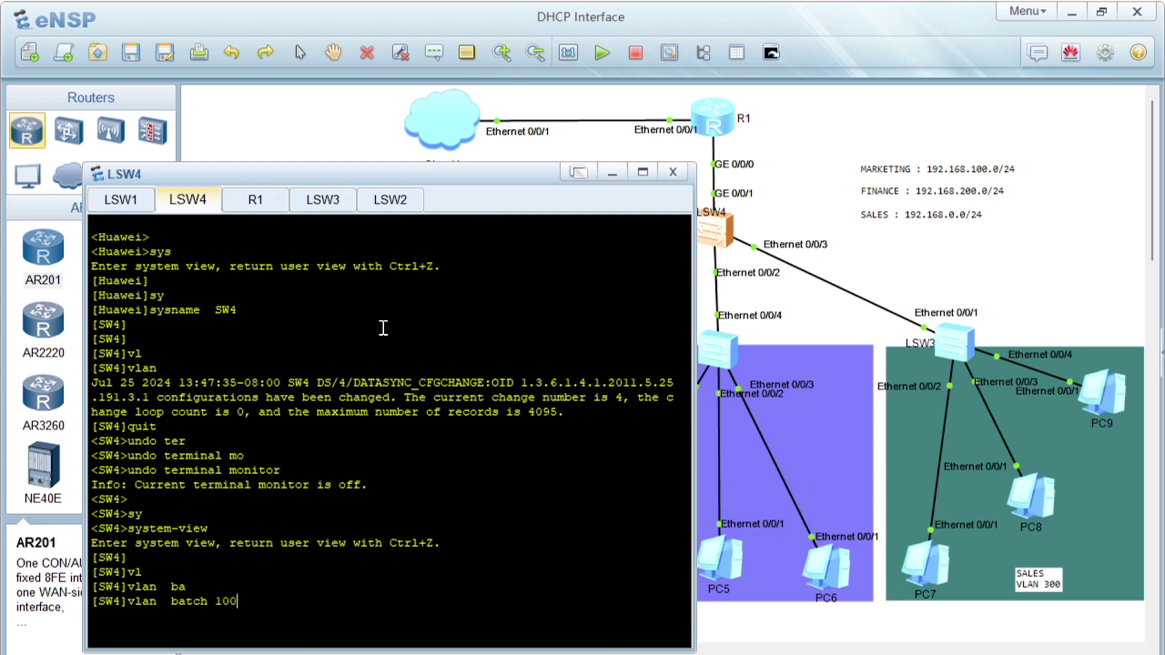
text(200 300)
key(Return)
text(qui)
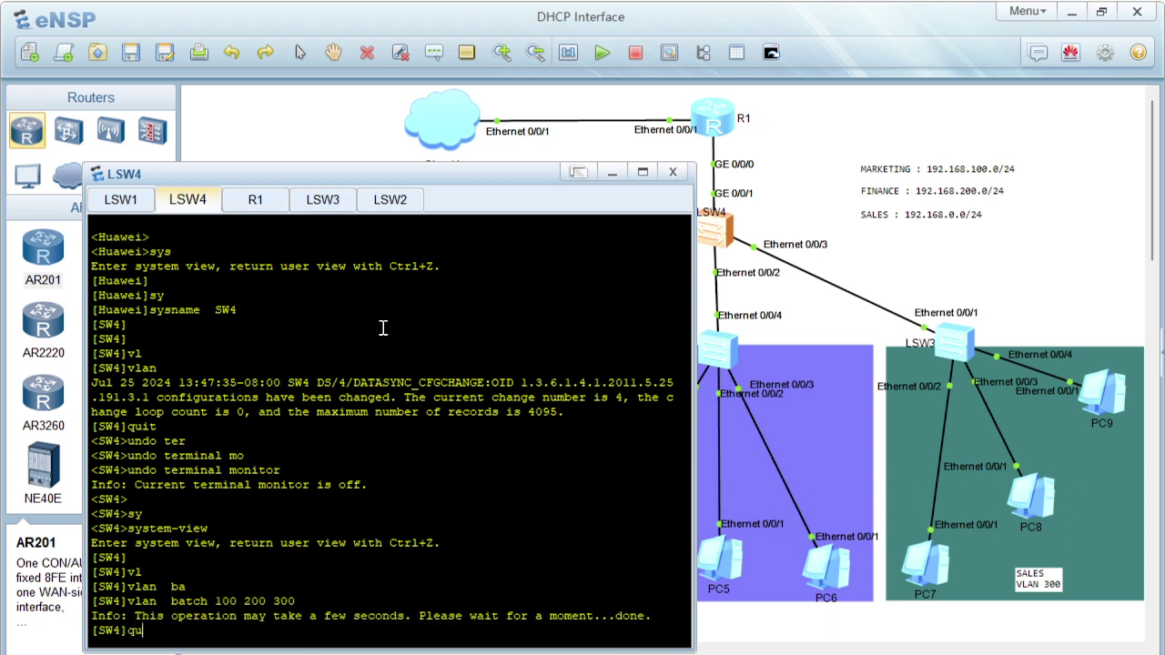
key(BackSpace)
key(BackSpace)
key(BackSpace)
- Open the interface view of Ethernet0/0/1 on SW4
drag(444, 168, 399, 131)
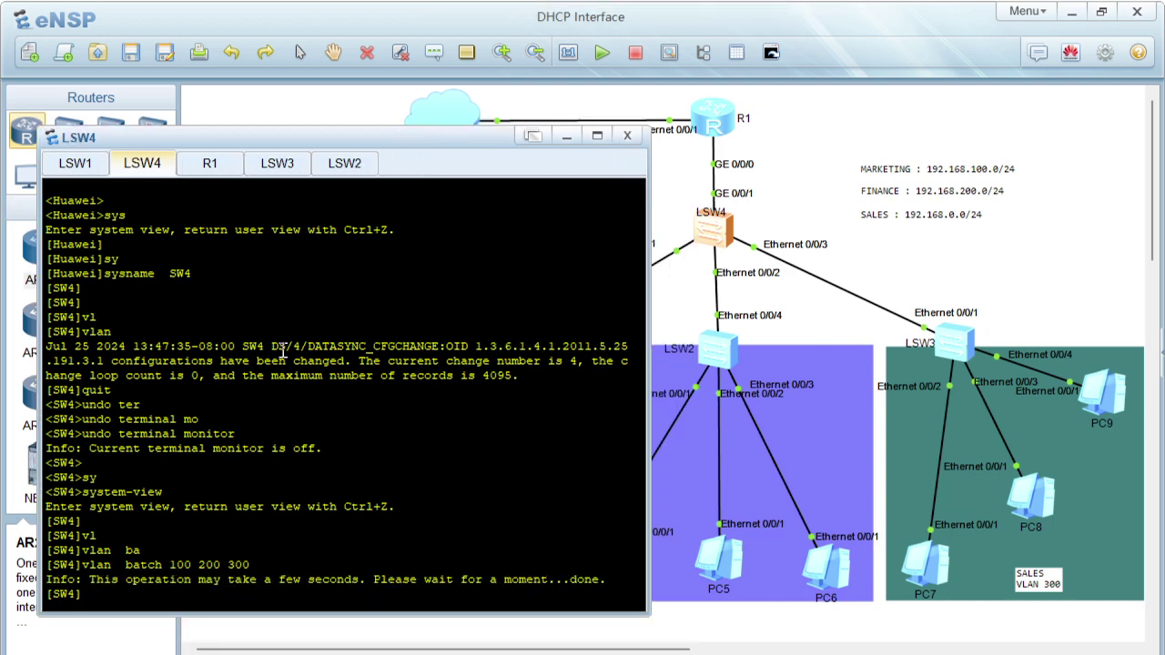
key(Return)
key(Return)
key(Return)
text(interf)
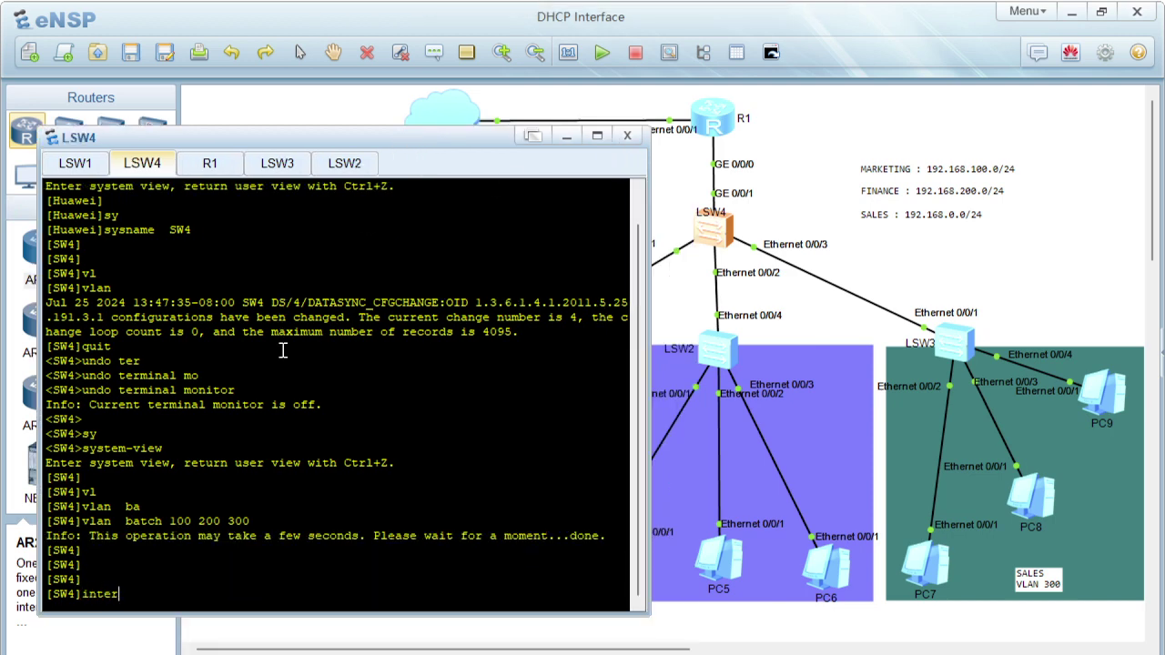
key(Tab)
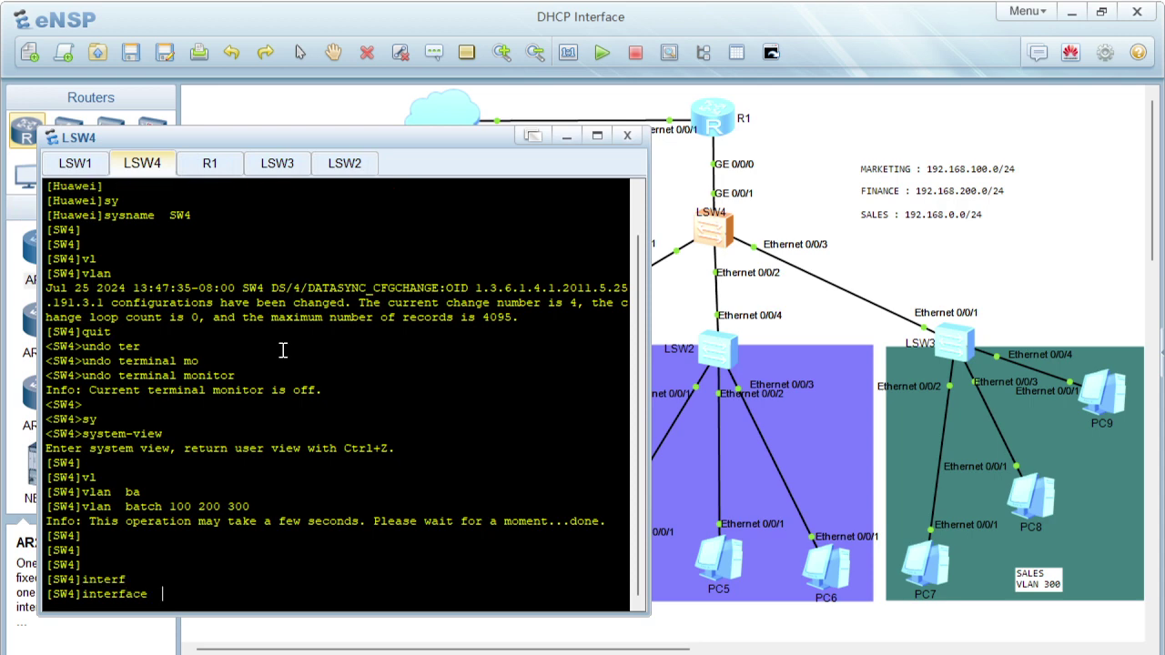
text(eth)
key(Tab)
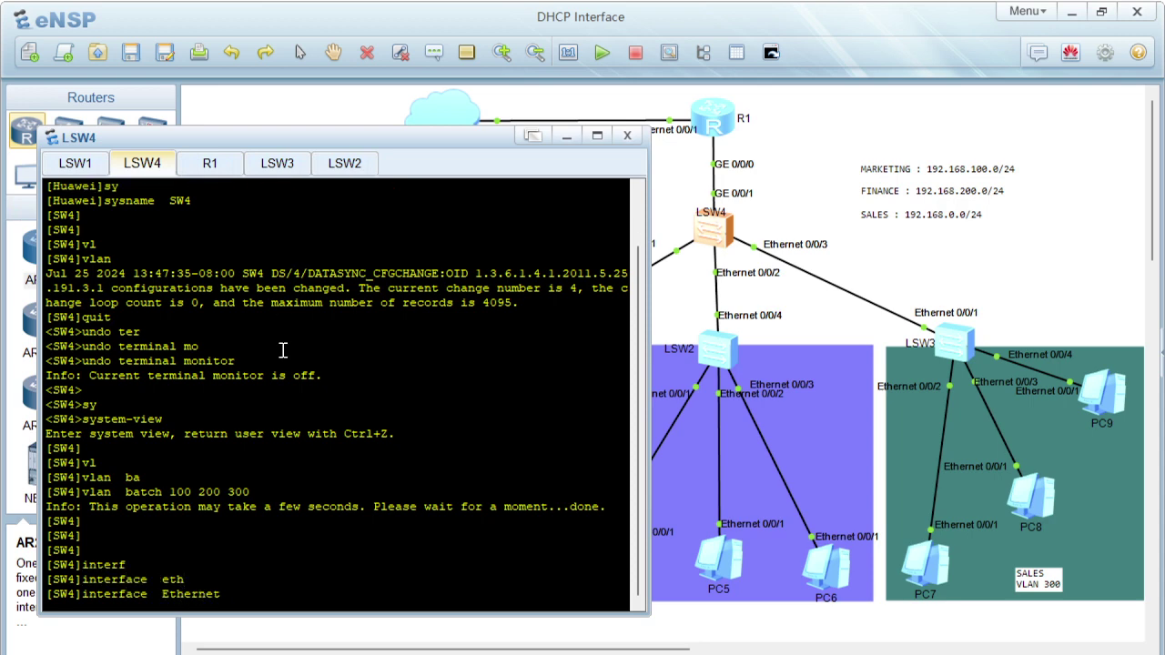
text(0/0/1)
key(Return)
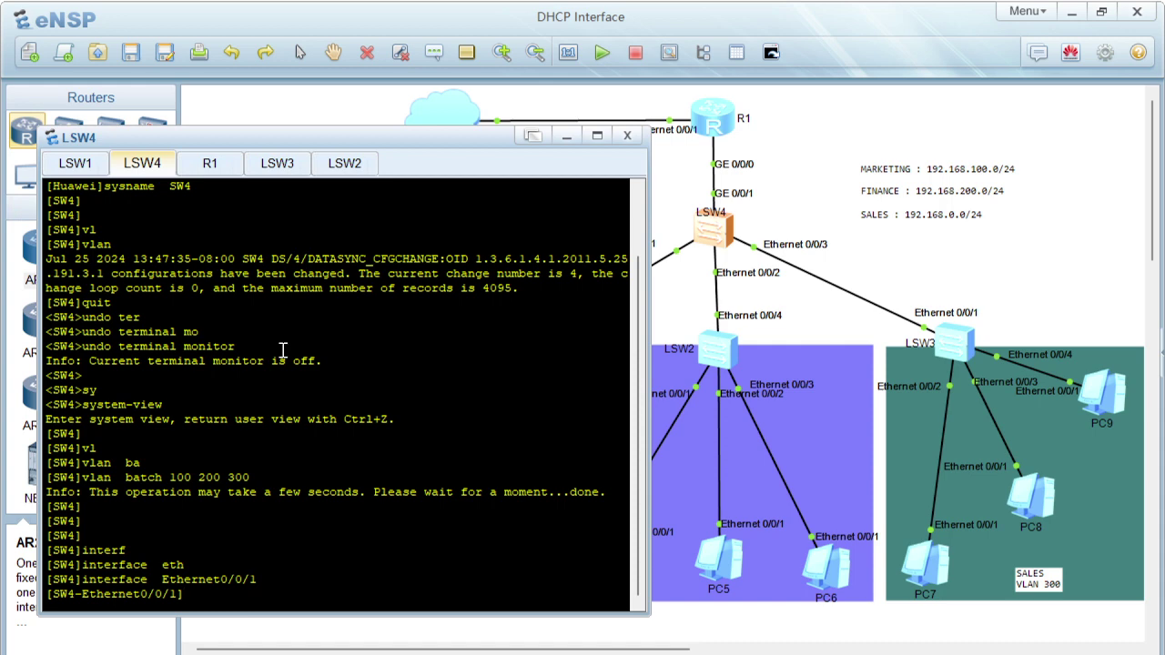
- Set the link type of Ethernet0/0/1 on SW4 to trunk
text(port link-t)
key(Tab)
text(tr)
key(Tab)
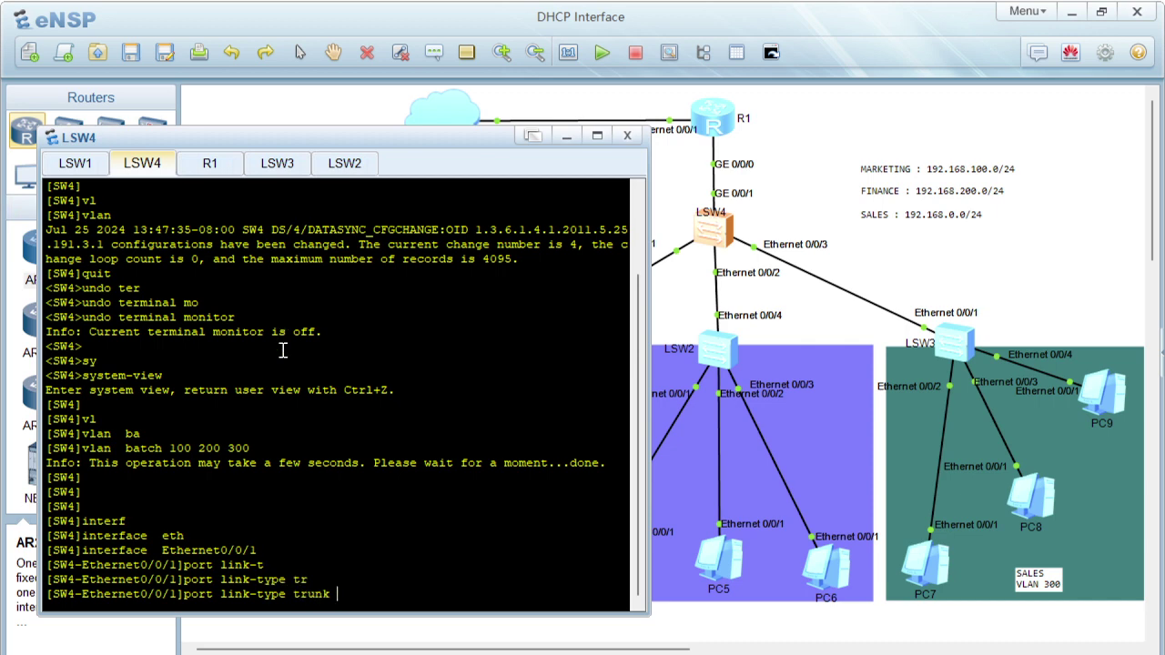
key(Return)
- Allow VLANs 100, 200 and 300 to pass through the Ethernet0/0/1 trunk on SW4
text(rt tru)
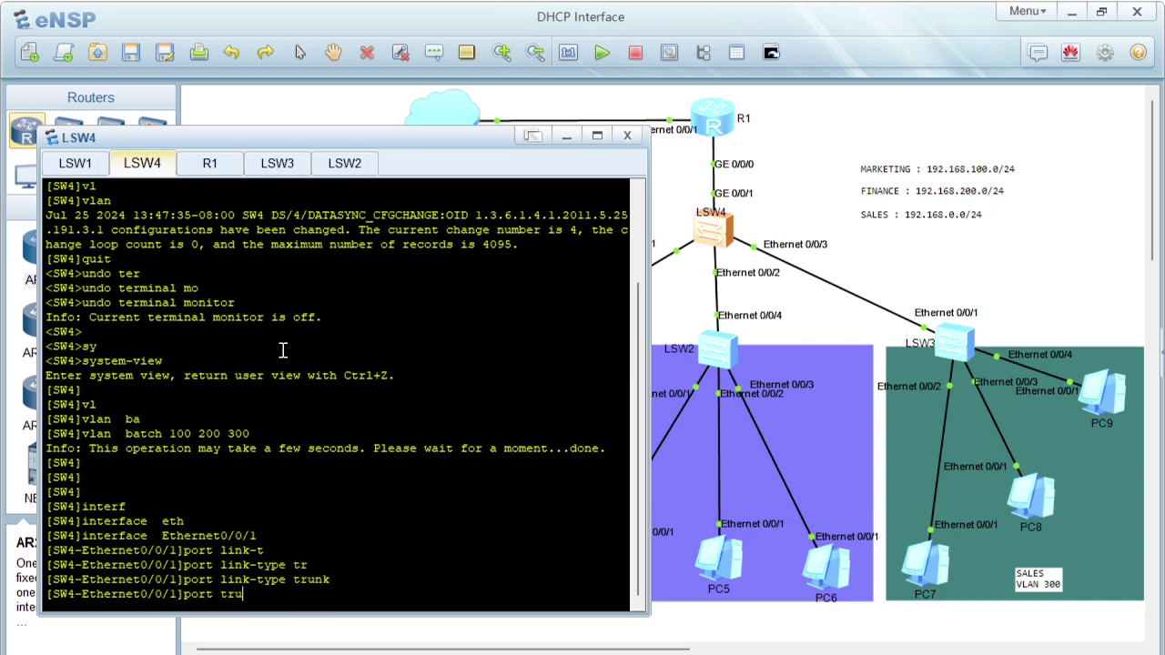
key(Tab)
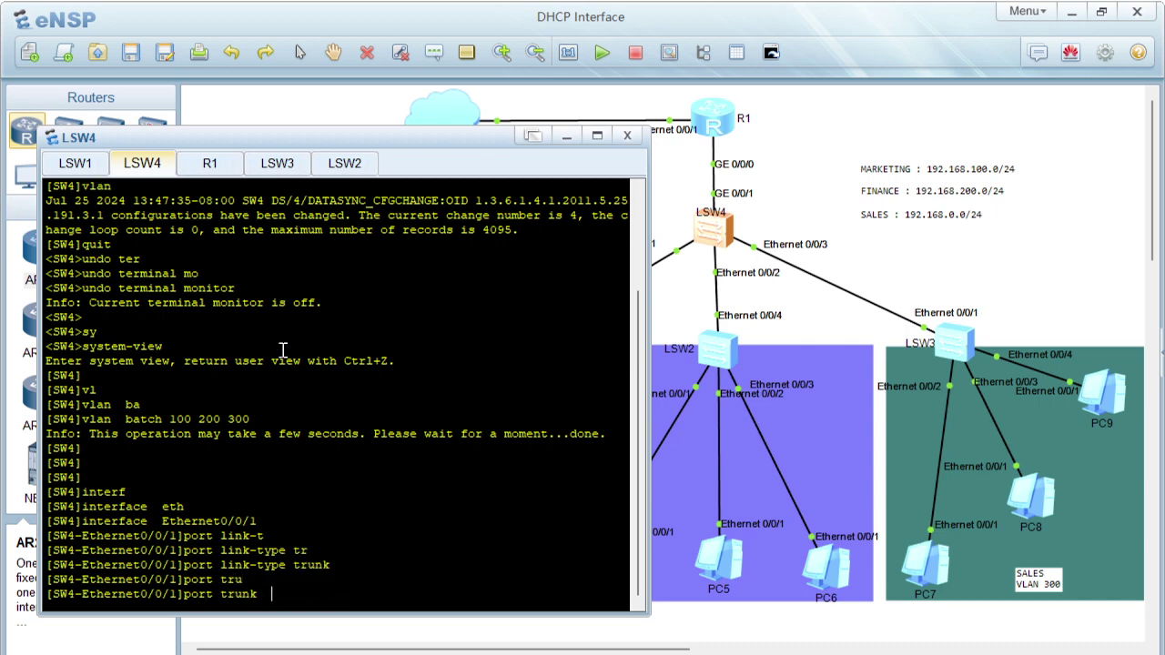
text(al)
key(Tab)
text(vl)
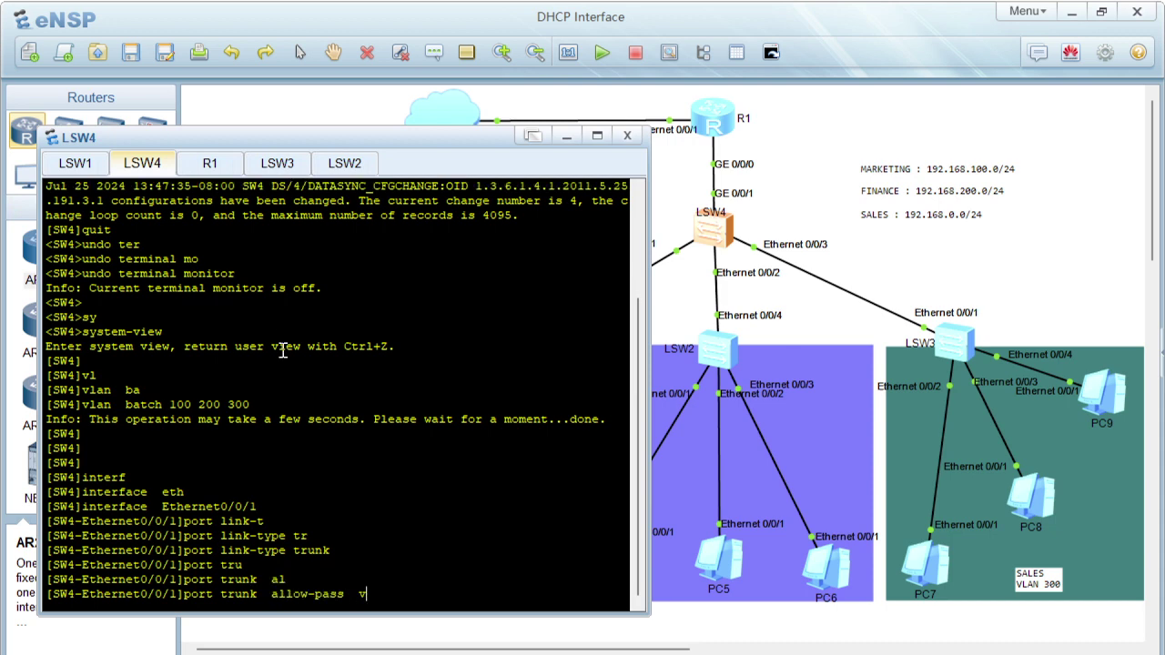
key(Tab)
text(100)
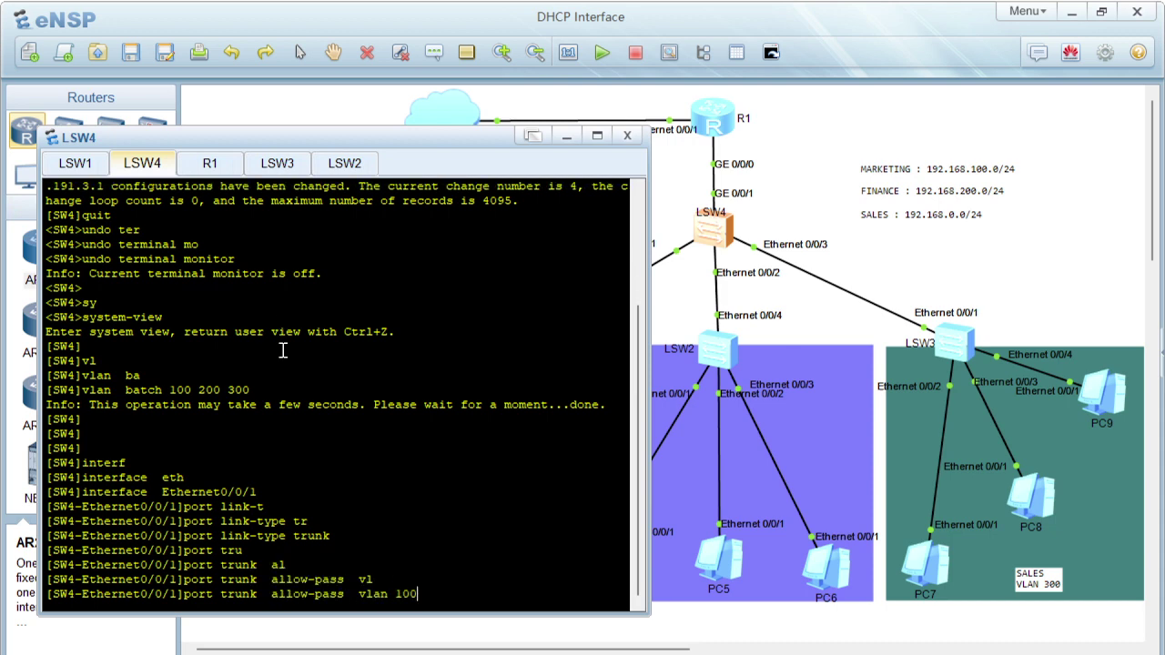
text( 200 300)
key(Return)
- Display the current configuration of Ethernet0/0/1 on SW4 and copy its link-type and allowed-VLAN lines
text(dis this)
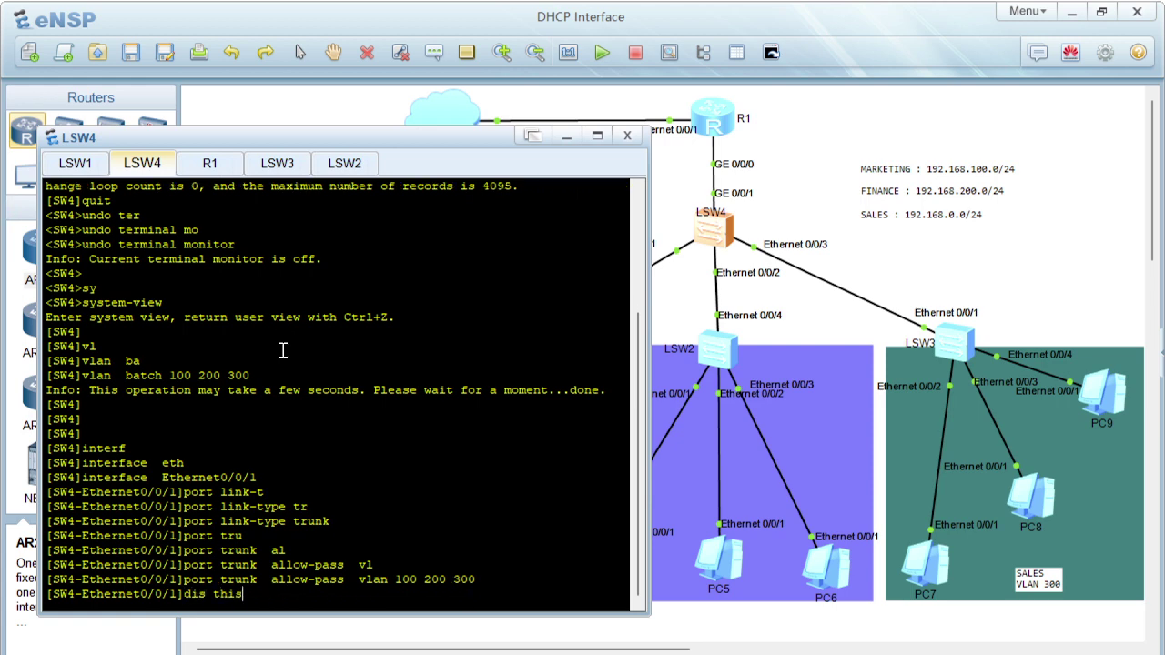
key(Return)
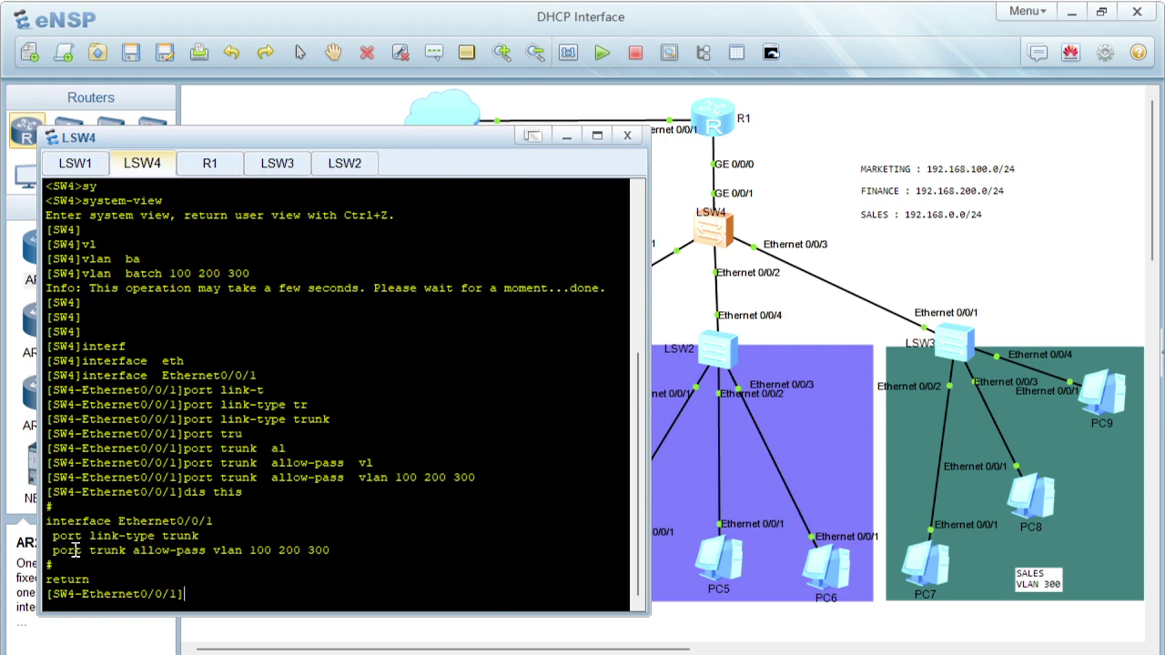
drag(60, 563, 48, 535)
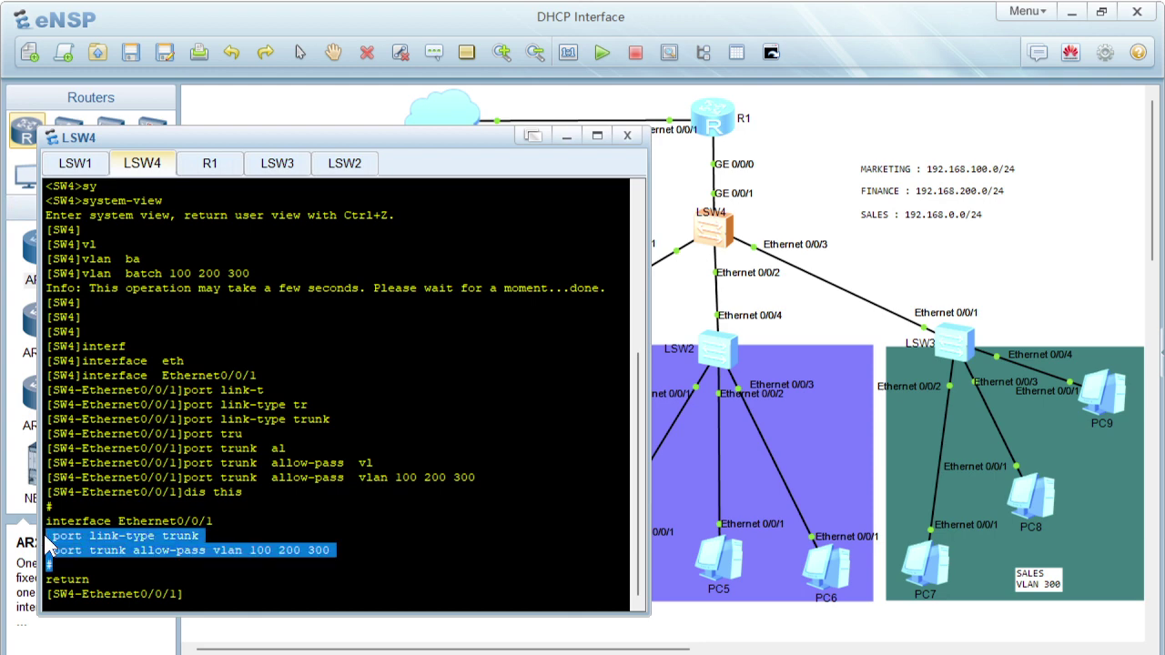
right_click(55, 542)
click(95, 551)
click(193, 571)
- Switch to interface Ethernet0/0/2 on SW4 and paste the copied trunk configuration allowing VLANs 100, 200 and 300
text(quit)
key(Return)
key(Return)
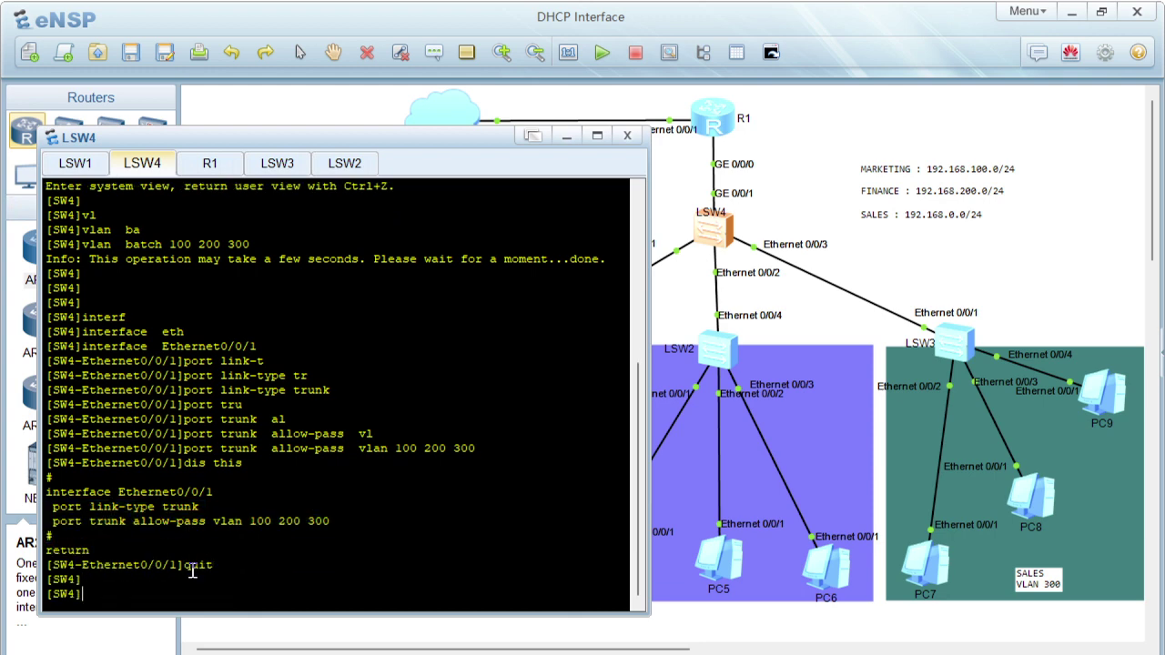
text(interf)
key(Tab)
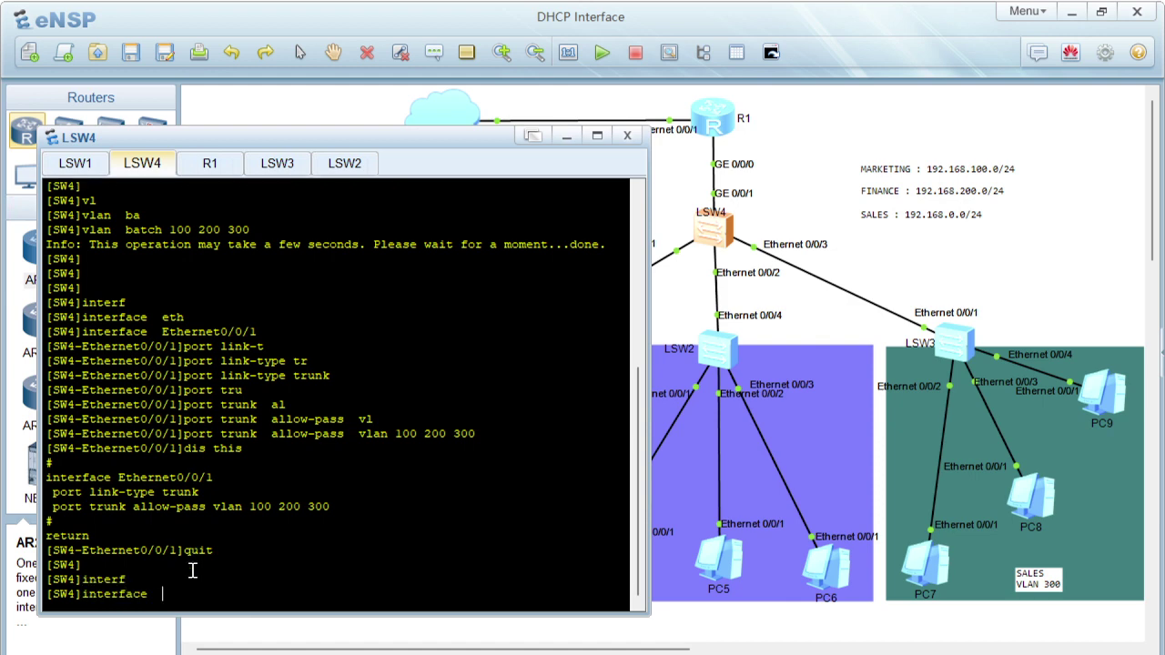
text(eth)
key(Tab)
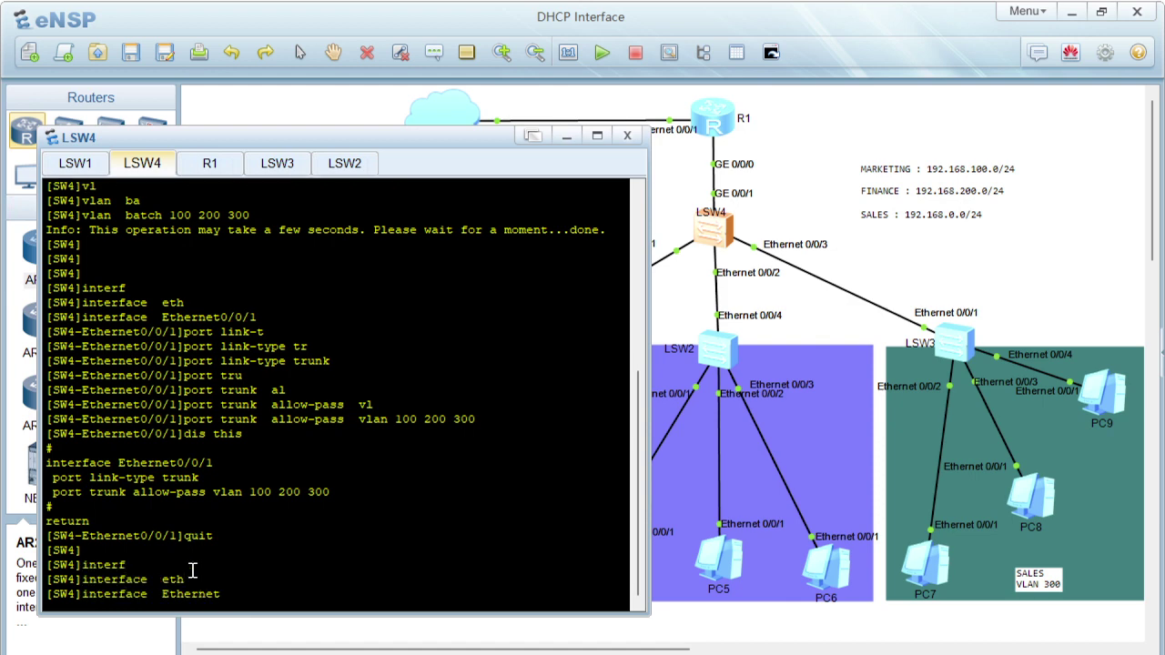
text(0/0/2)
key(Return)
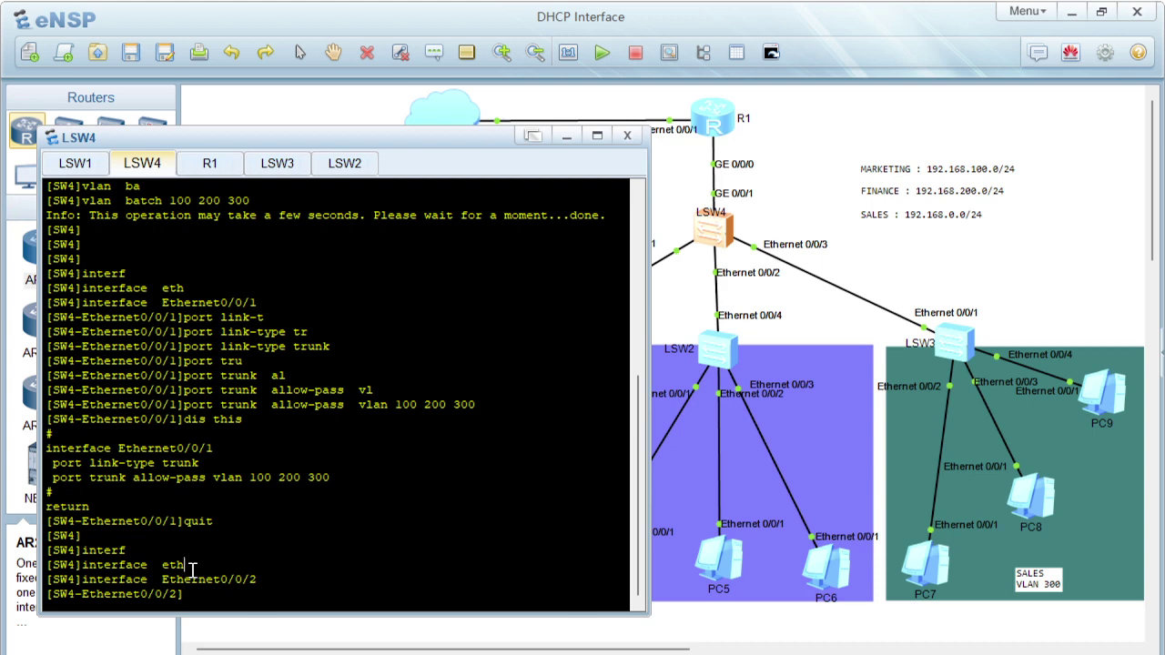
right_click(255, 569)
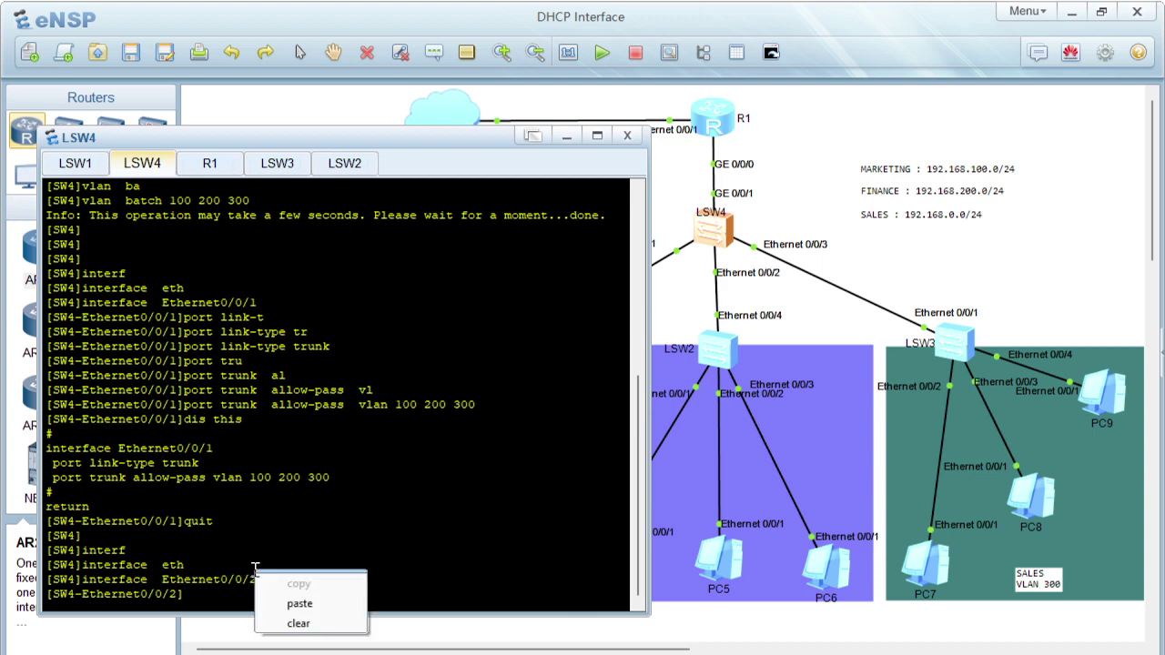
click(291, 604)
- Leave Ethernet0/0/2 and open the interface view of Ethernet 0/0/3 on SW4
text(q)
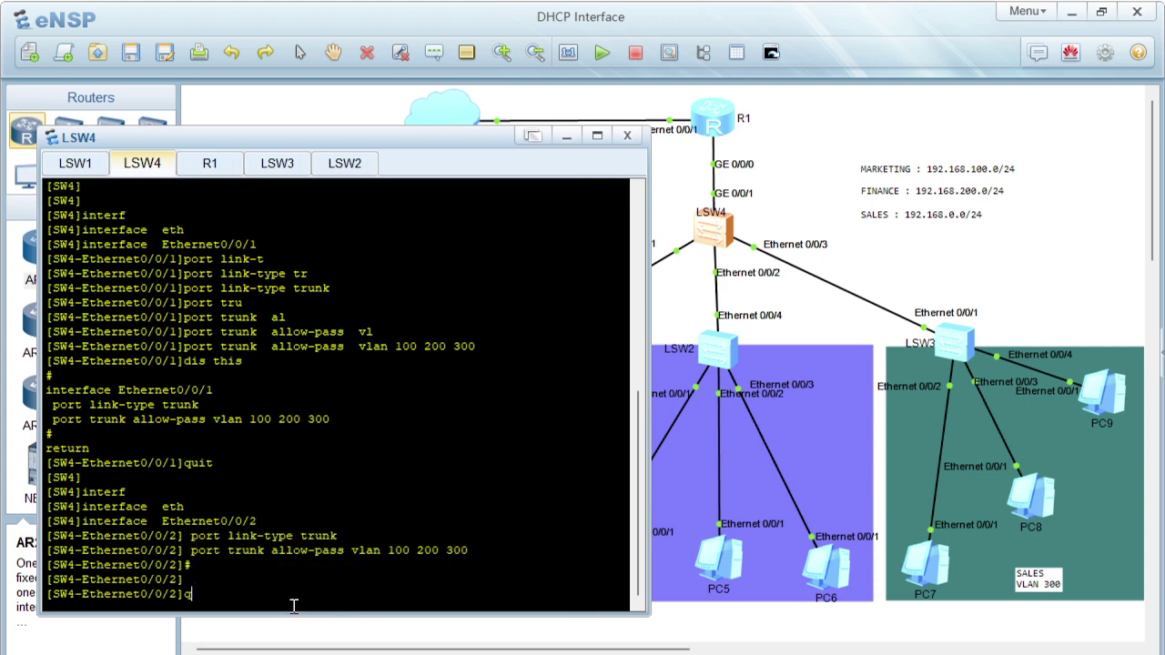
text(uit)
key(Return)
text(interf)
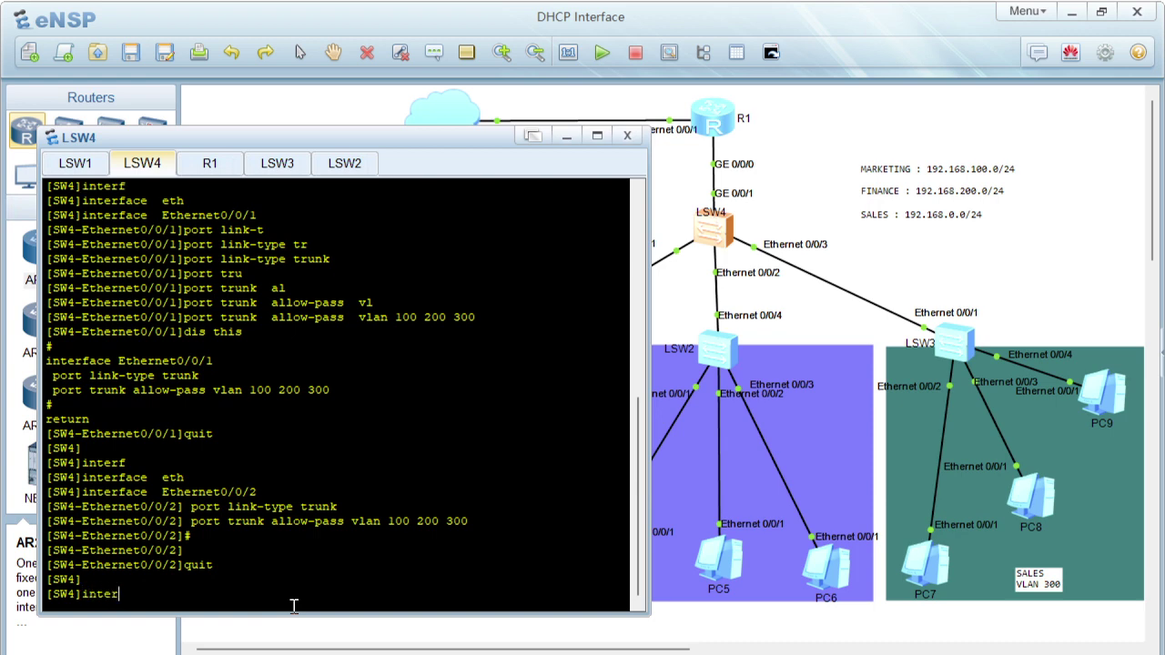
key(Tab)
text(eth)
key(Tab)
text(0)
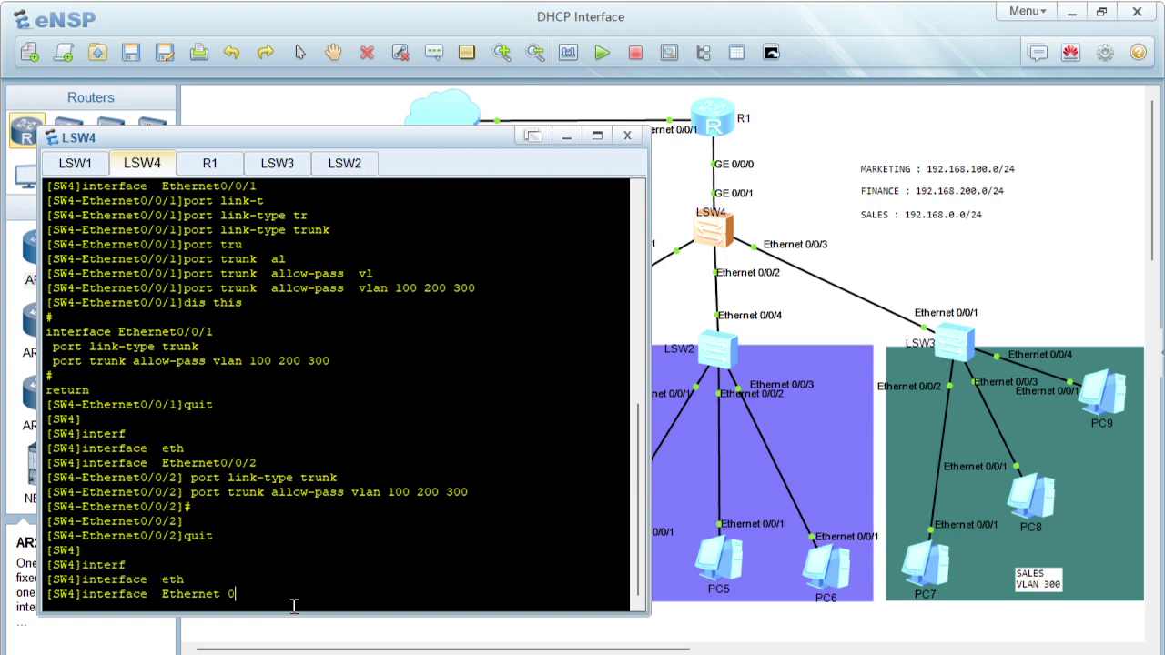
text(/0/3)
key(Return)
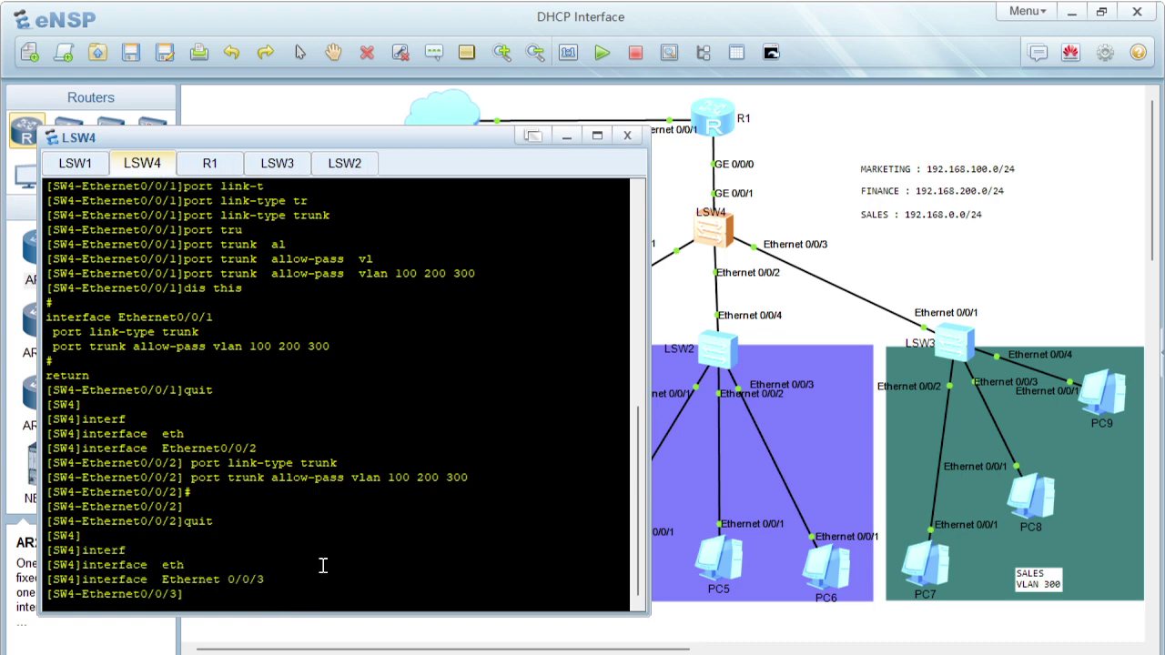
- Paste the copied trunk configuration allowing VLANs 100, 200 and 300 into Ethernet0/0/3 on SW4 and return to system view
right_click(323, 566)
click(352, 598)
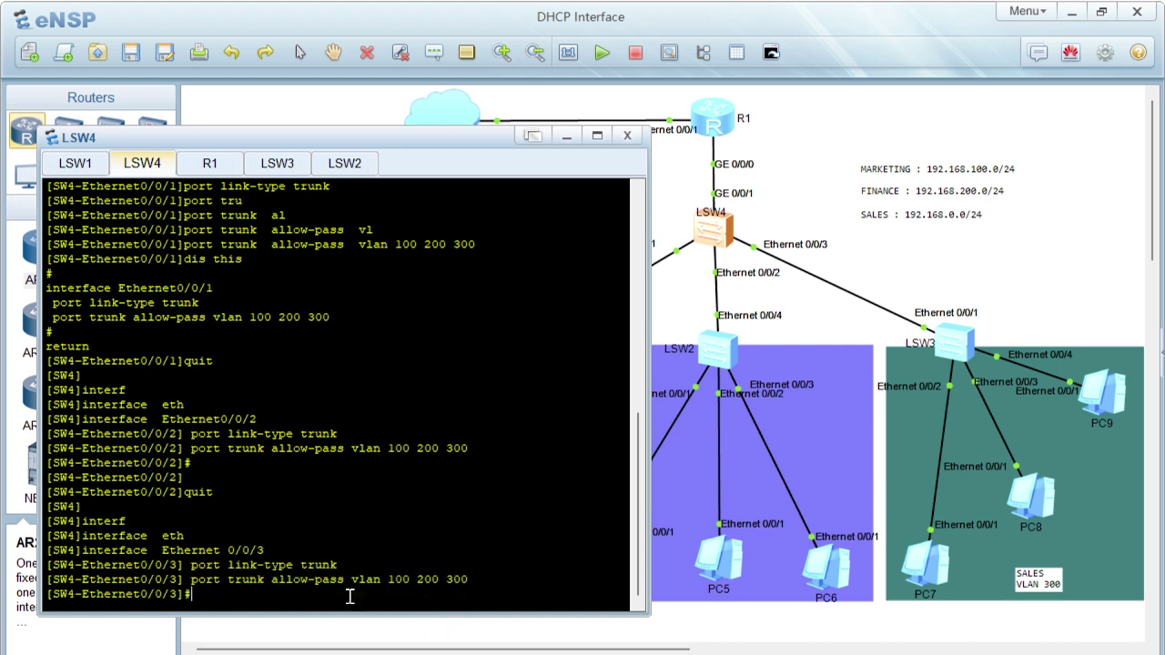
text(quit)
key(Return)
key(Return)
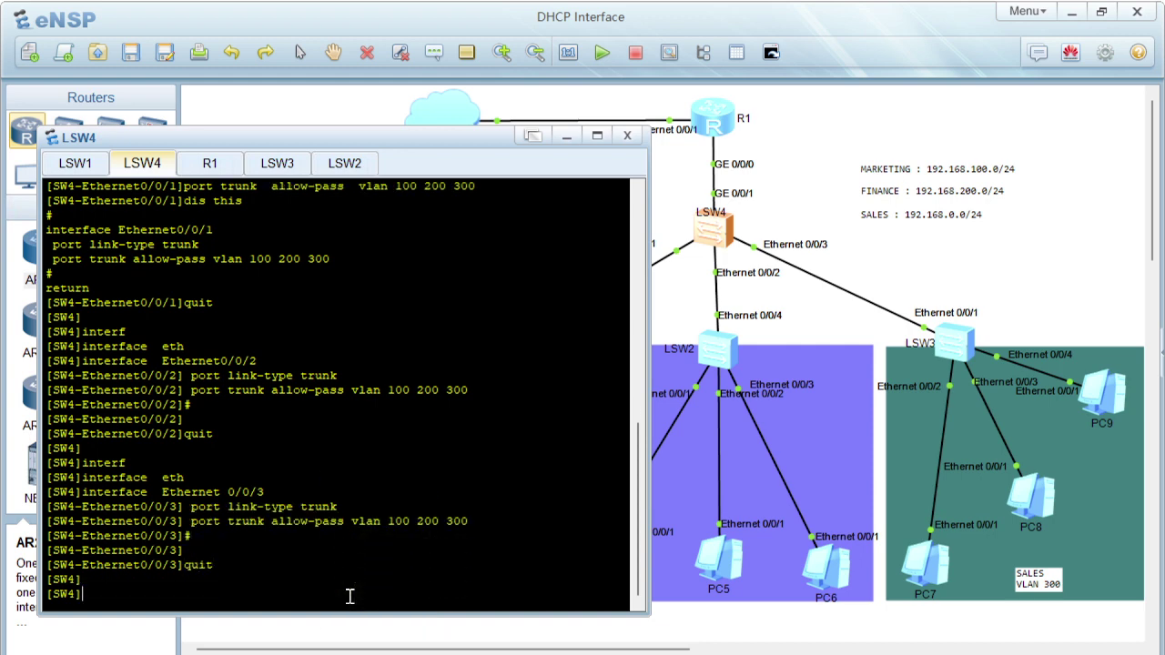
- Apply the copied trunk configuration for VLANs 100, 200 and 300 to GigabitEthernet 0/0/1 on SW4 and leave the interface
text(interf)
key(Tab)
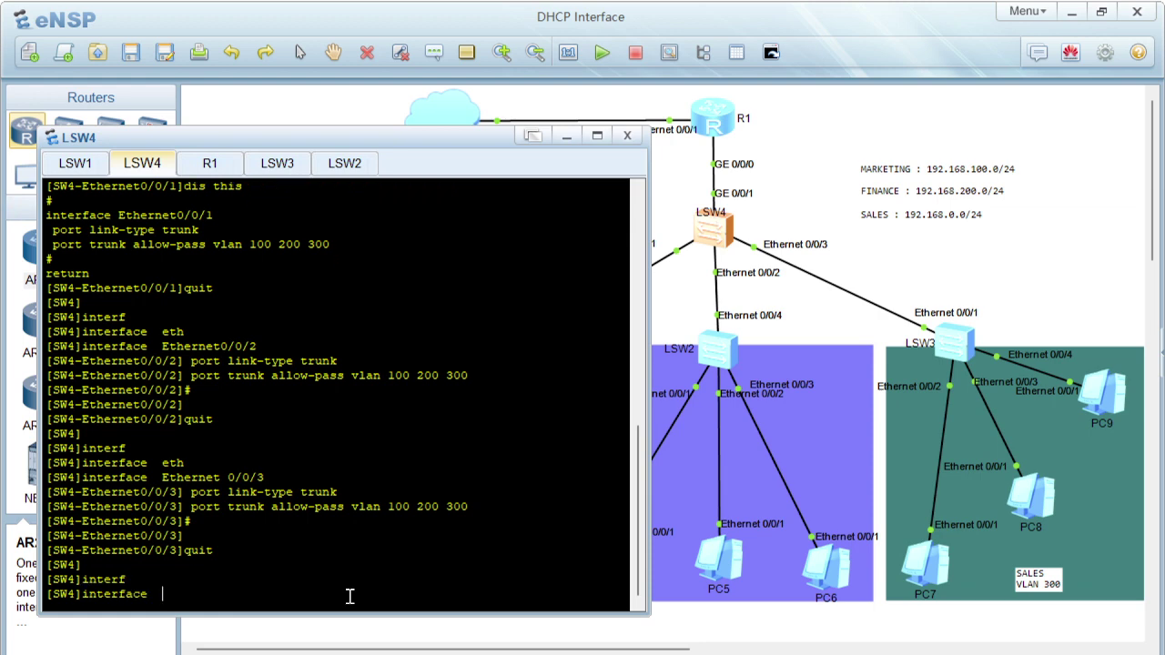
text(gi)
key(Tab)
text(0/0/1)
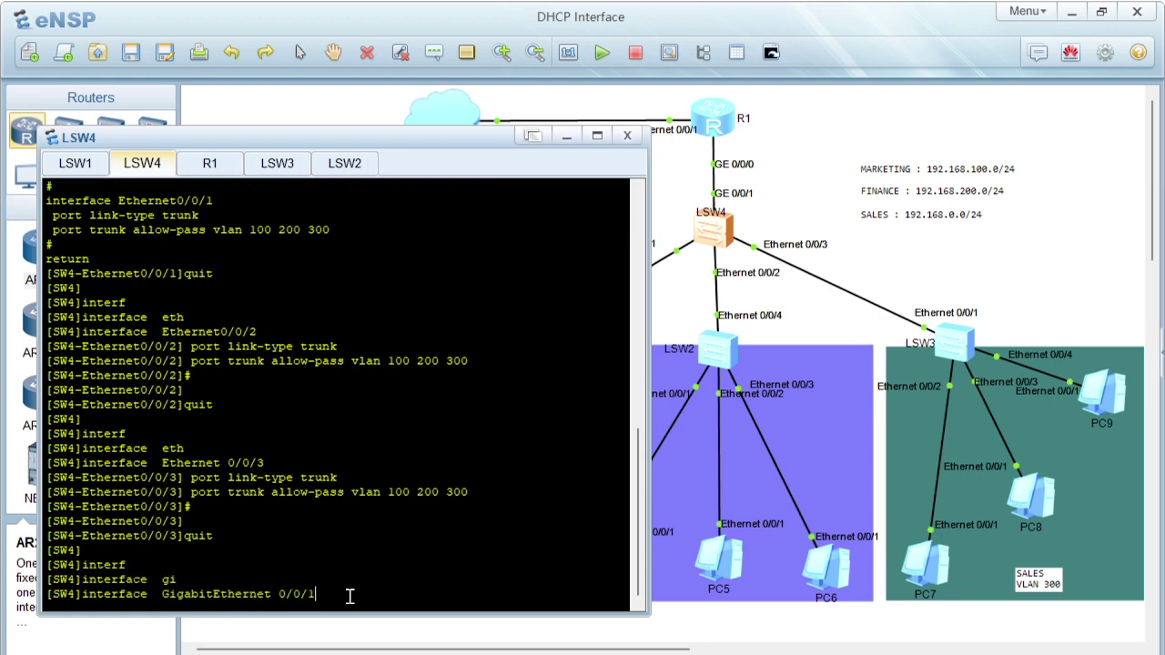
key(Return)
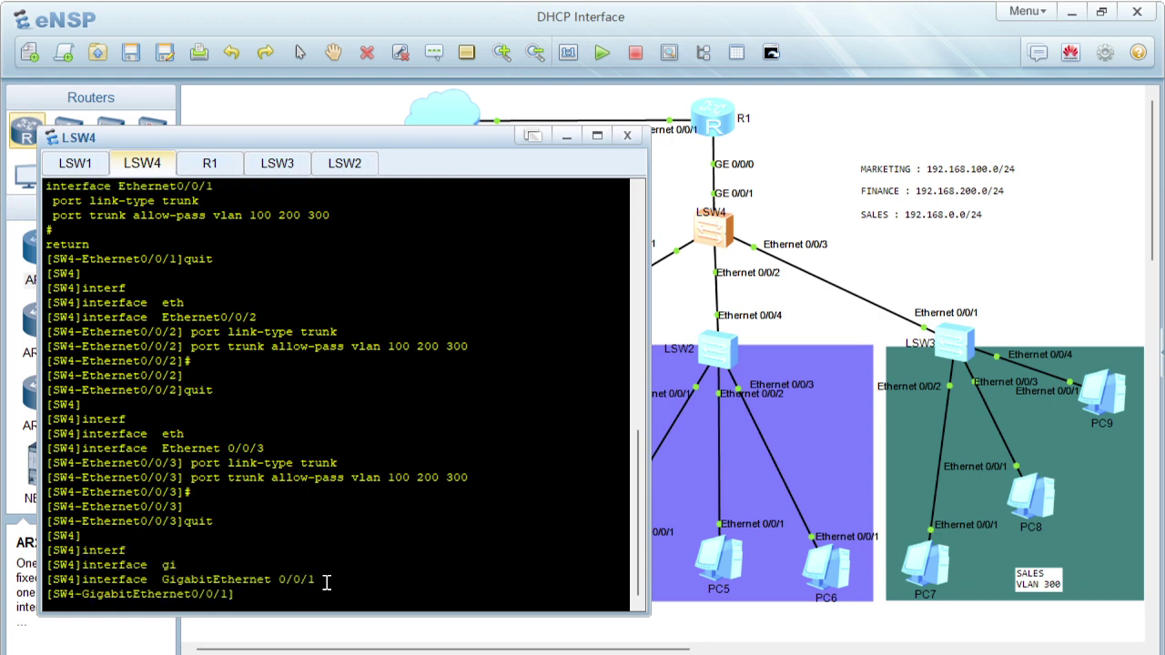
right_click(327, 583)
click(362, 616)
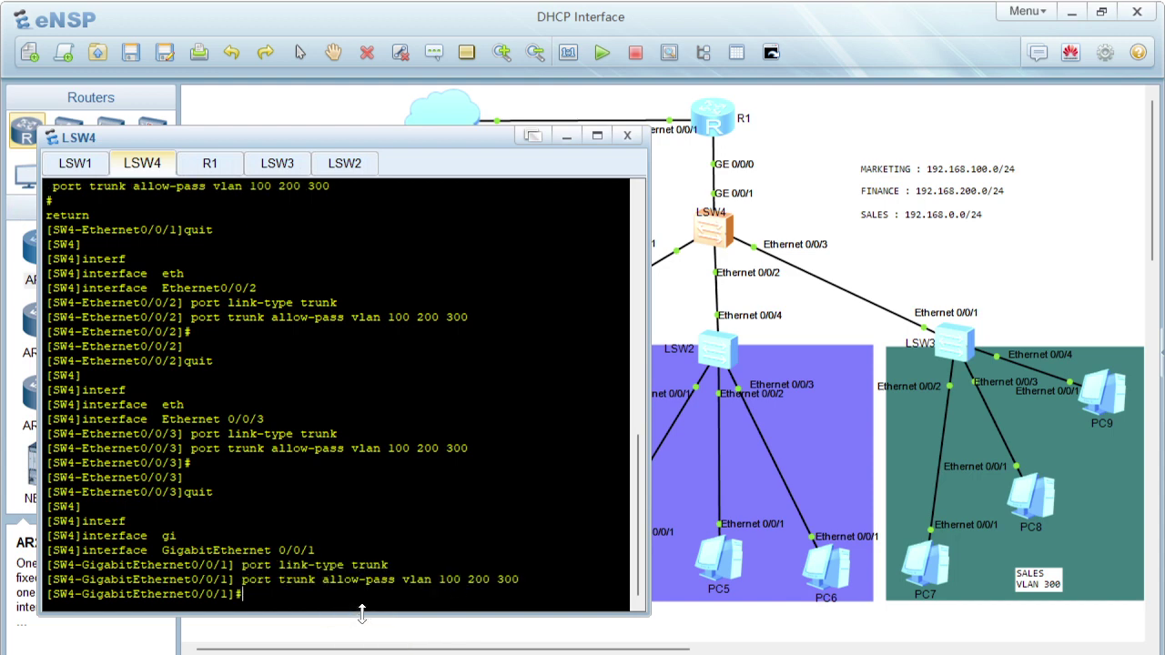
text(quit)
key(Return)
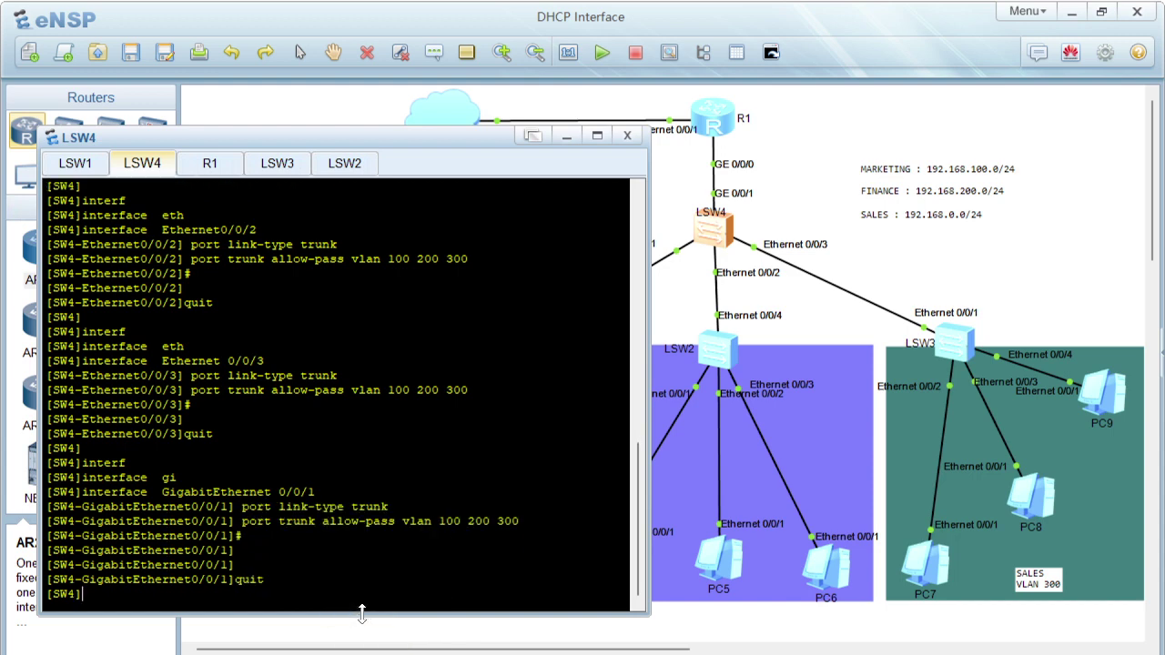
- Display the VLAN table on SW4, examine the ports listed for VLANs 100, 200 and 300, and minimize the console
text(displ)
key(Tab)
text(vl)
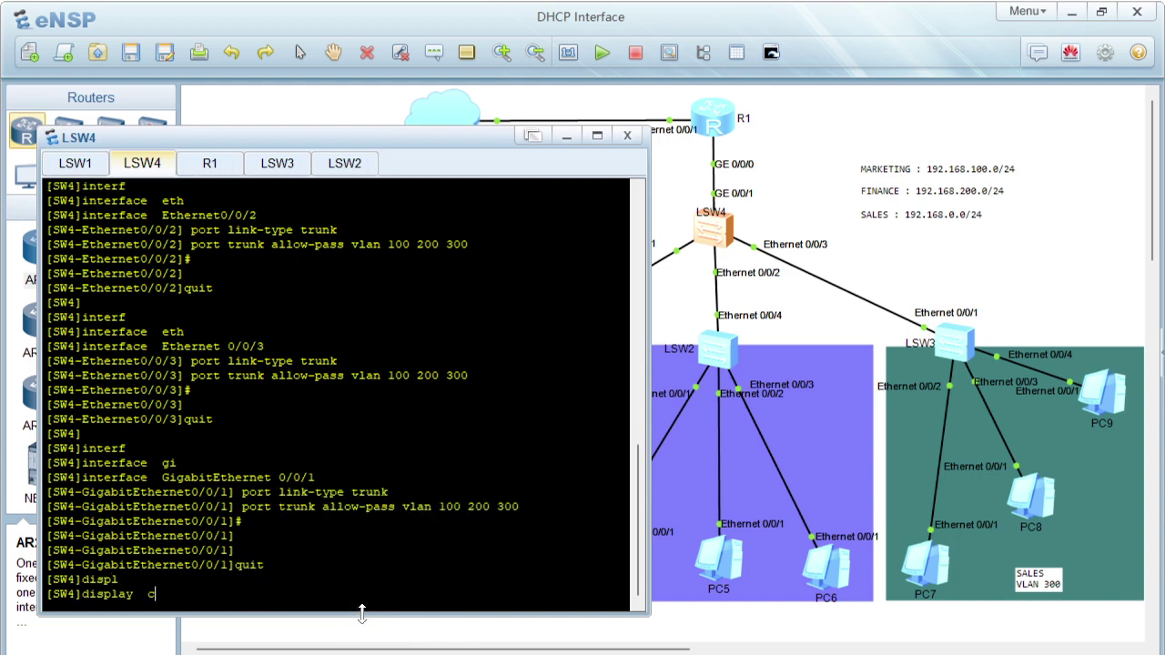
key(Tab)
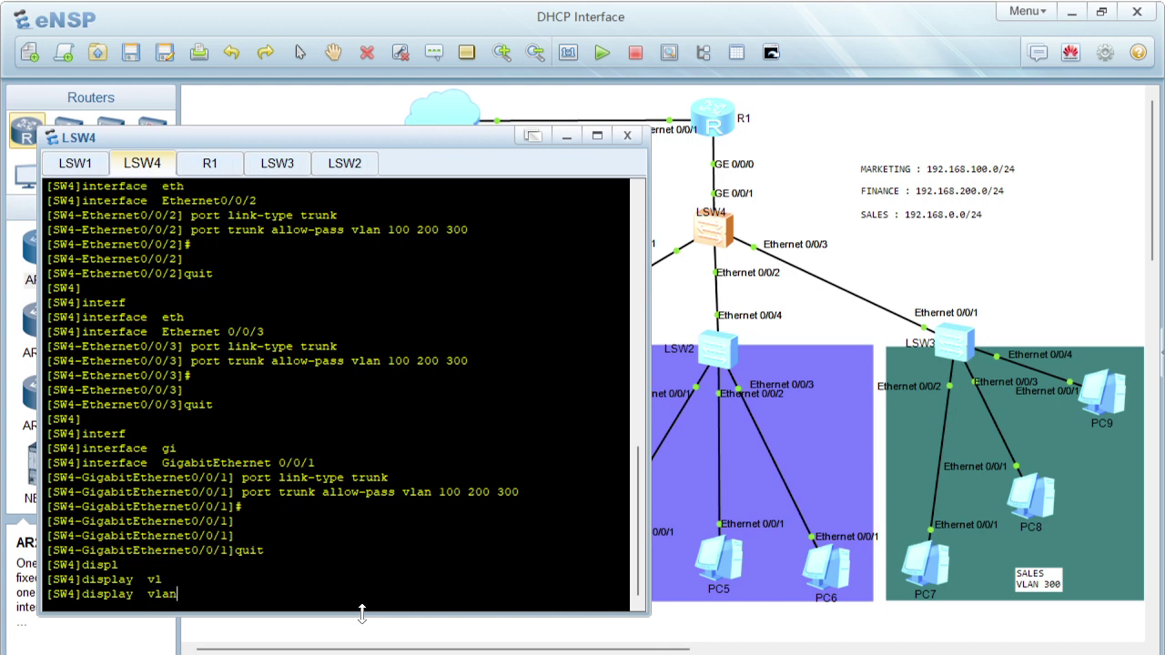
key(Return)
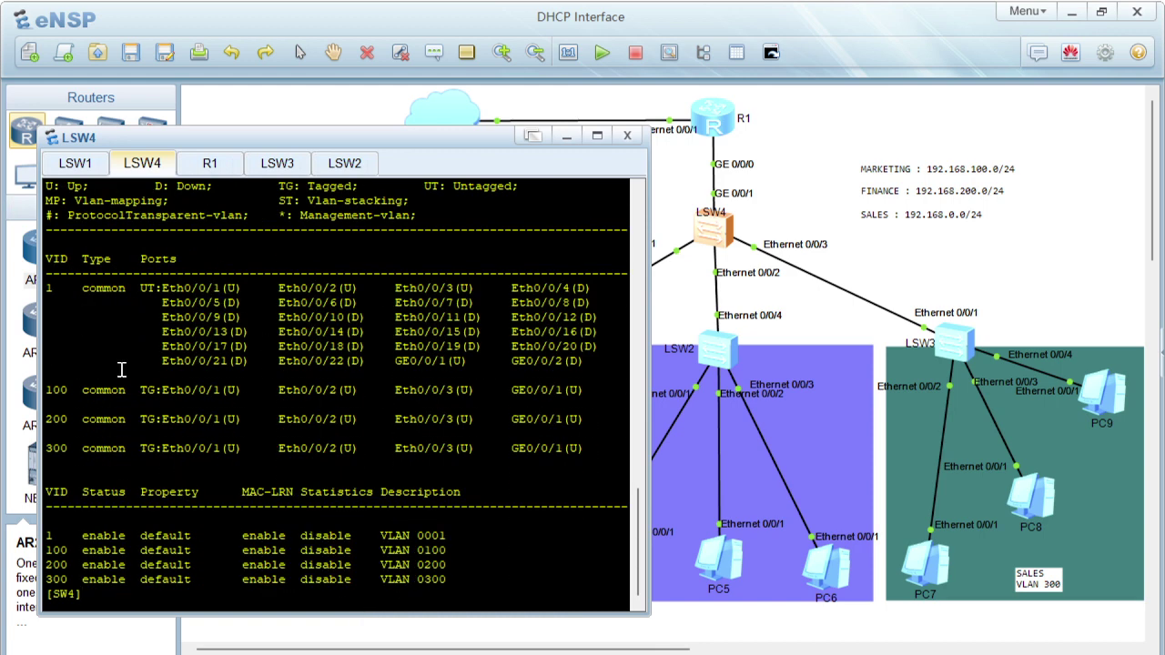
double_click(48, 388)
drag(75, 392, 493, 445)
click(570, 136)
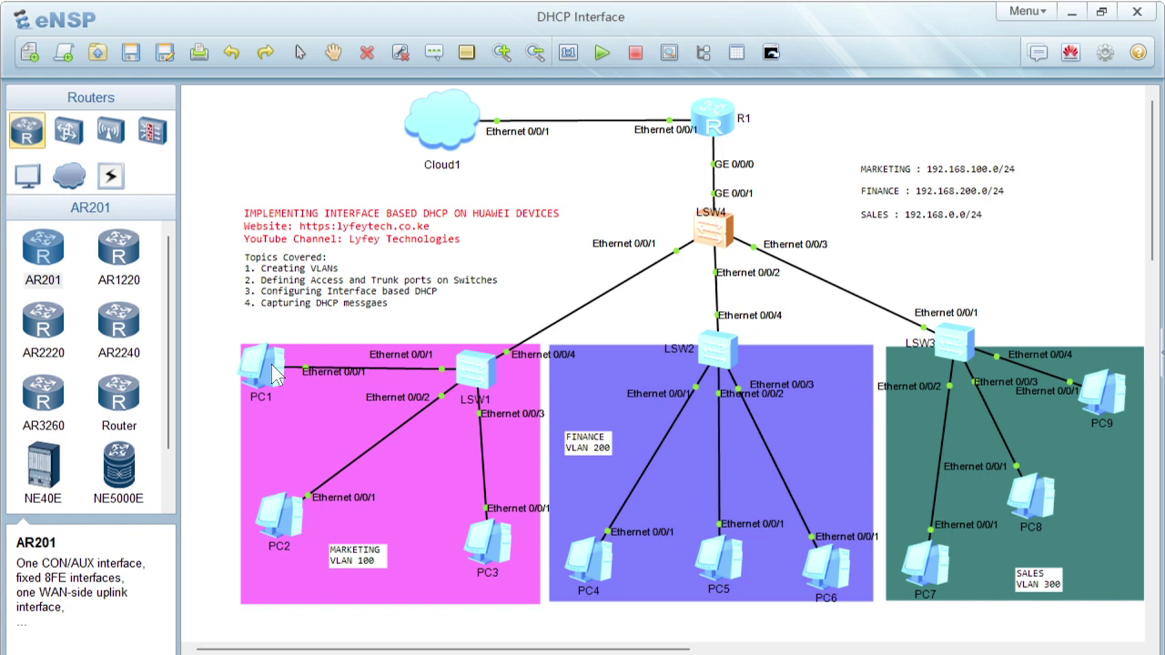
- Open the console of router R1 and turn off terminal monitoring with undo terminal monitor
click(719, 125)
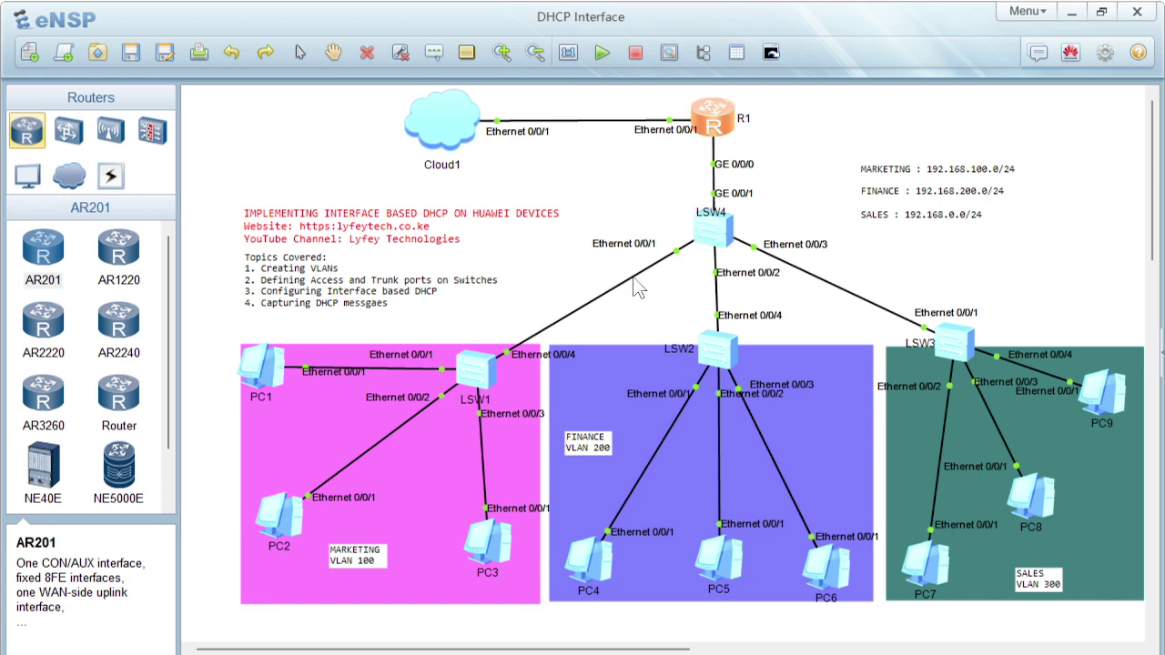
double_click(721, 128)
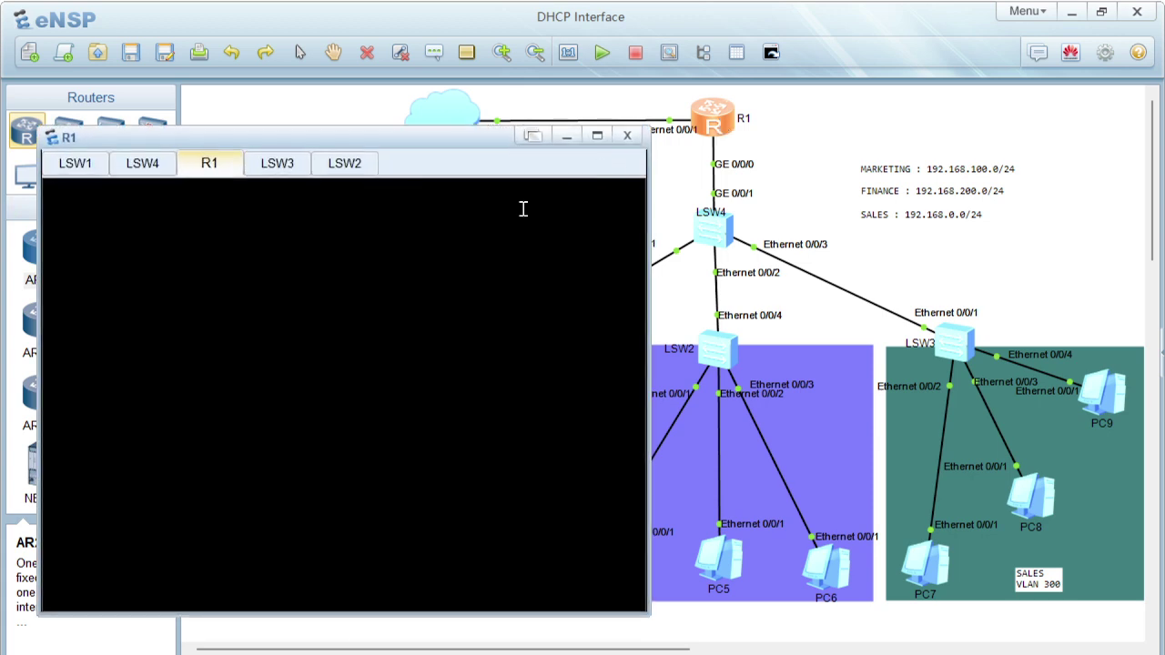
key(Return)
key(Return)
key(Return)
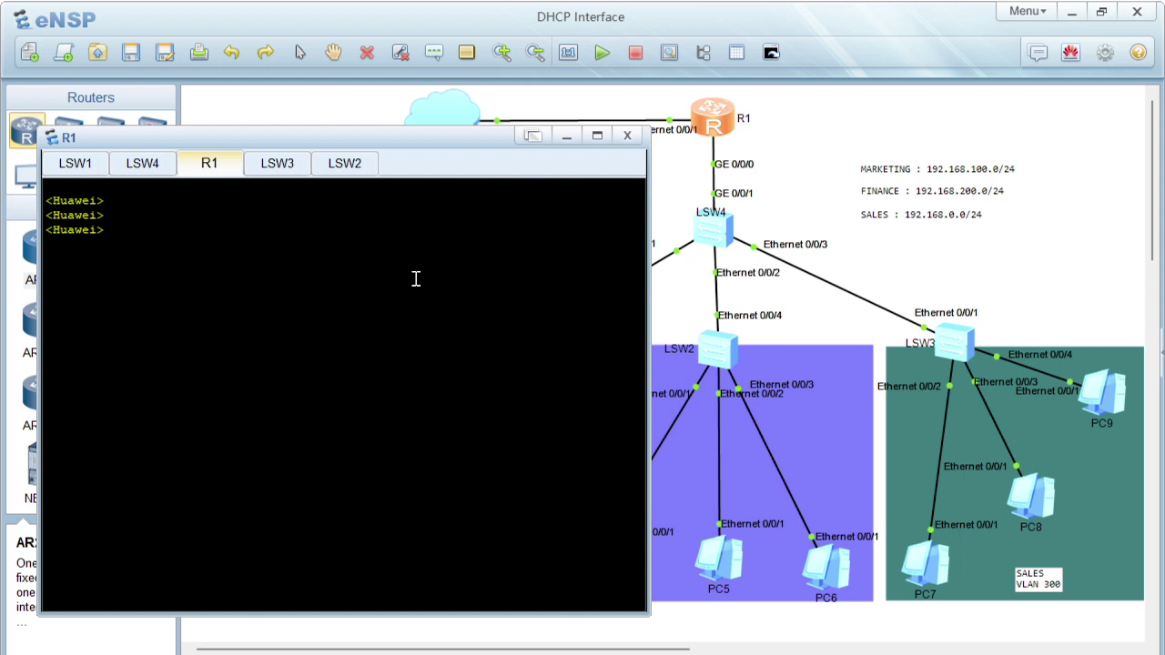
text(undo ter)
key(Tab)
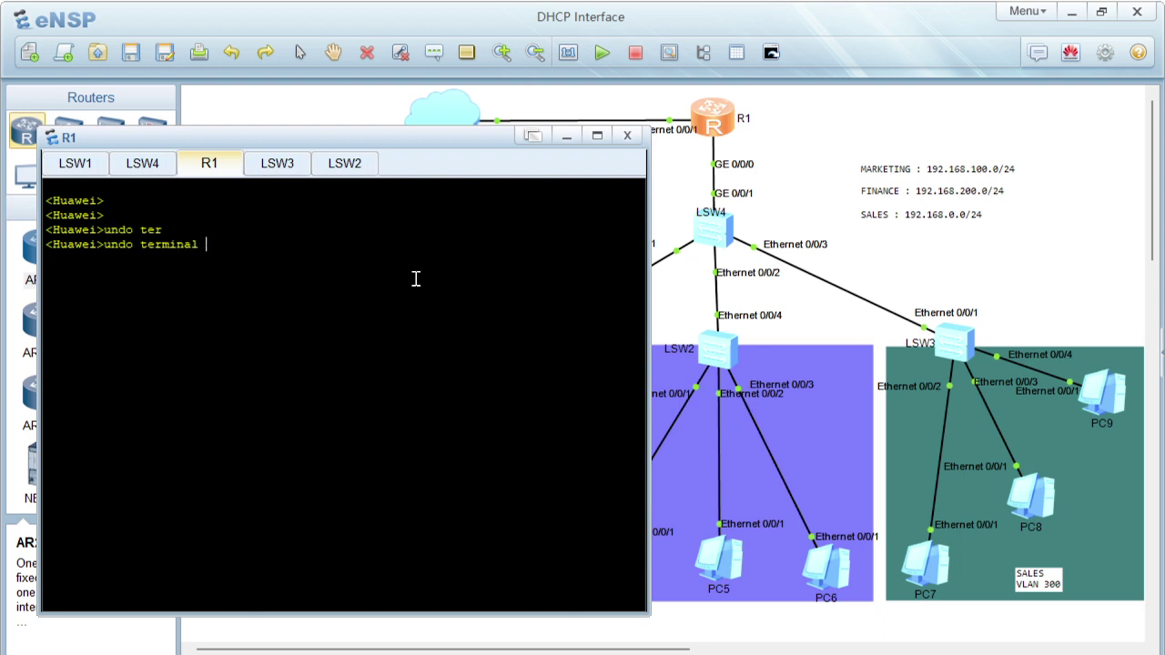
text(mon)
key(Tab)
key(Return)
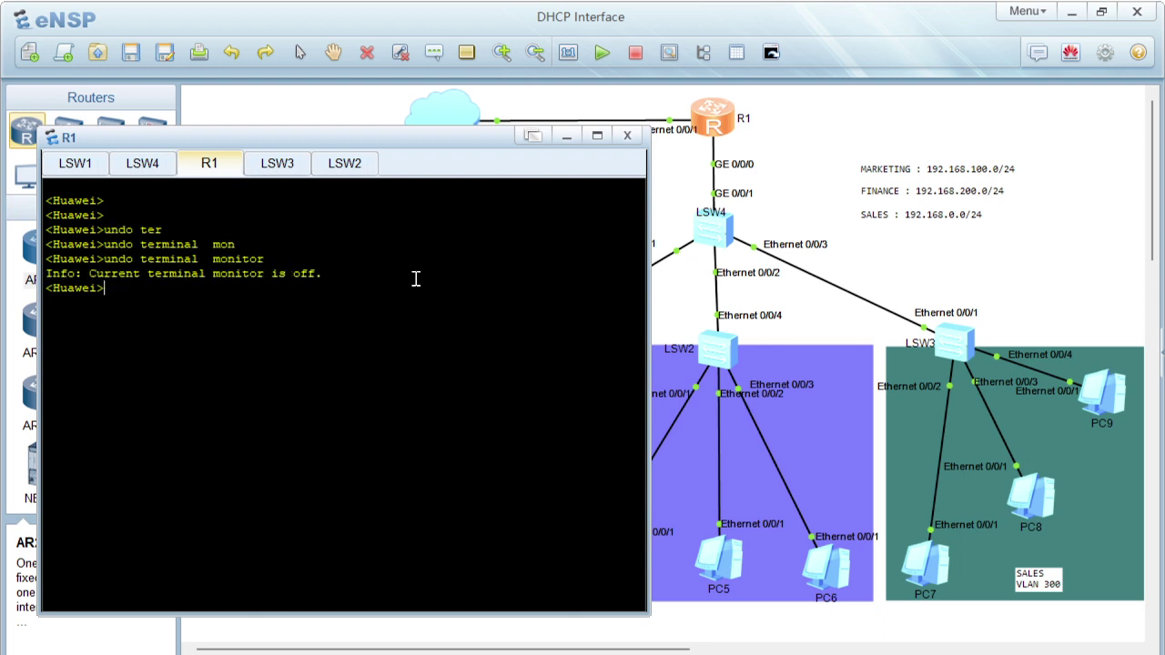
- Enter system view on the router and set its system name to R1
text(sys)
key(Return)
key(Return)
text(sy)
key(Tab)
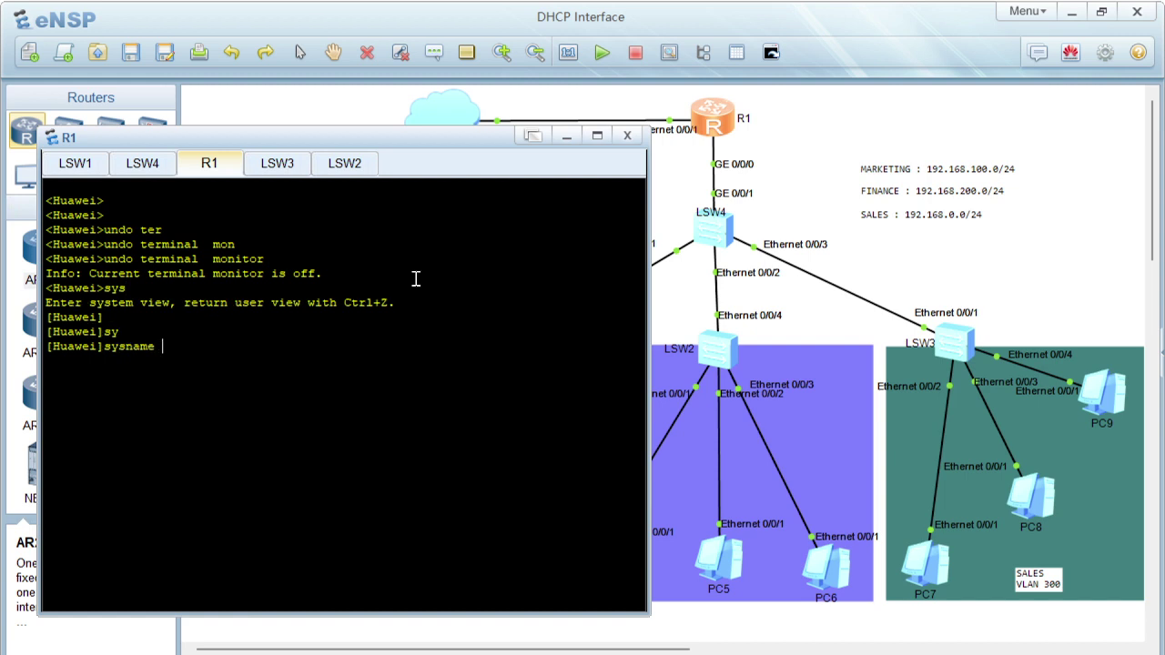
text(R1)
key(Return)
key(Return)
key(Return)
- Create subinterface Ethernet 0/0/1.100 on R1 and enter its view
text(interf)
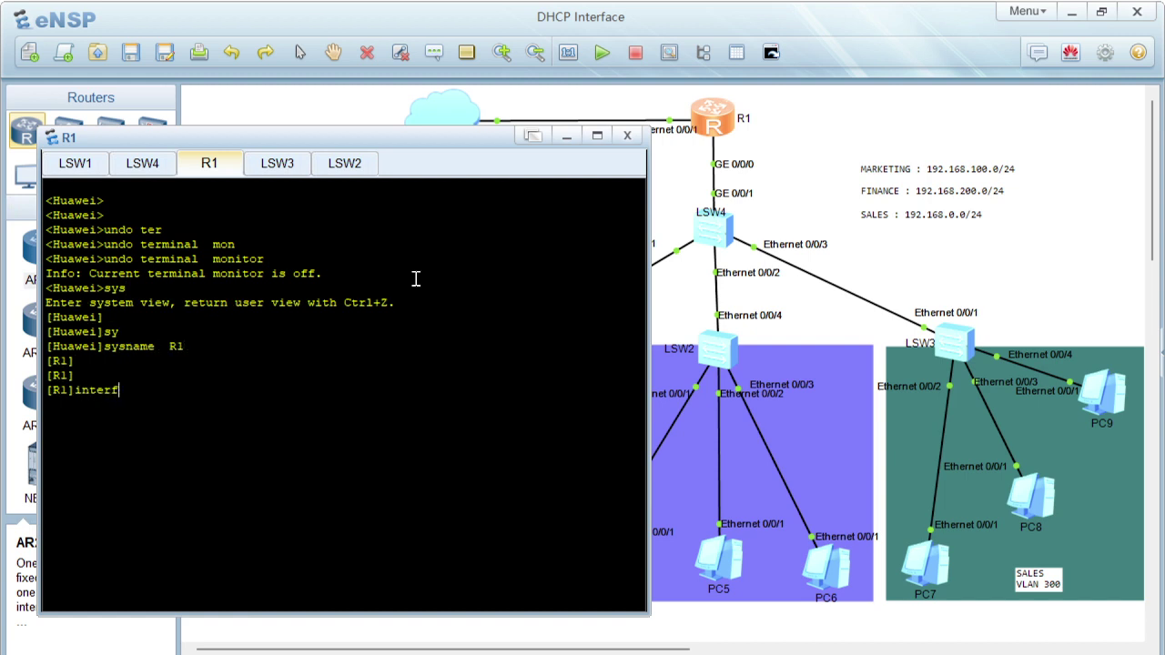
key(Tab)
text(eth)
key(Tab)
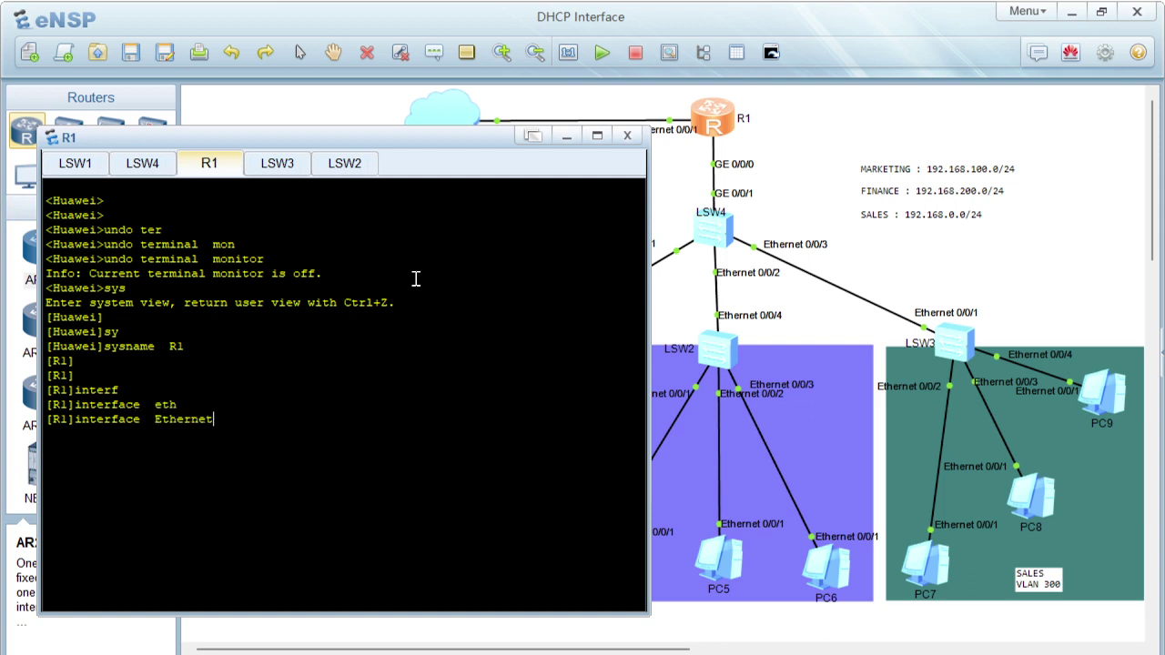
text(0/0/1.100)
key(Return)
- Configure dot1q termination with VLAN ID 100 on R1's Ethernet0/0/1.100 subinterface
text(do)
key(Tab)
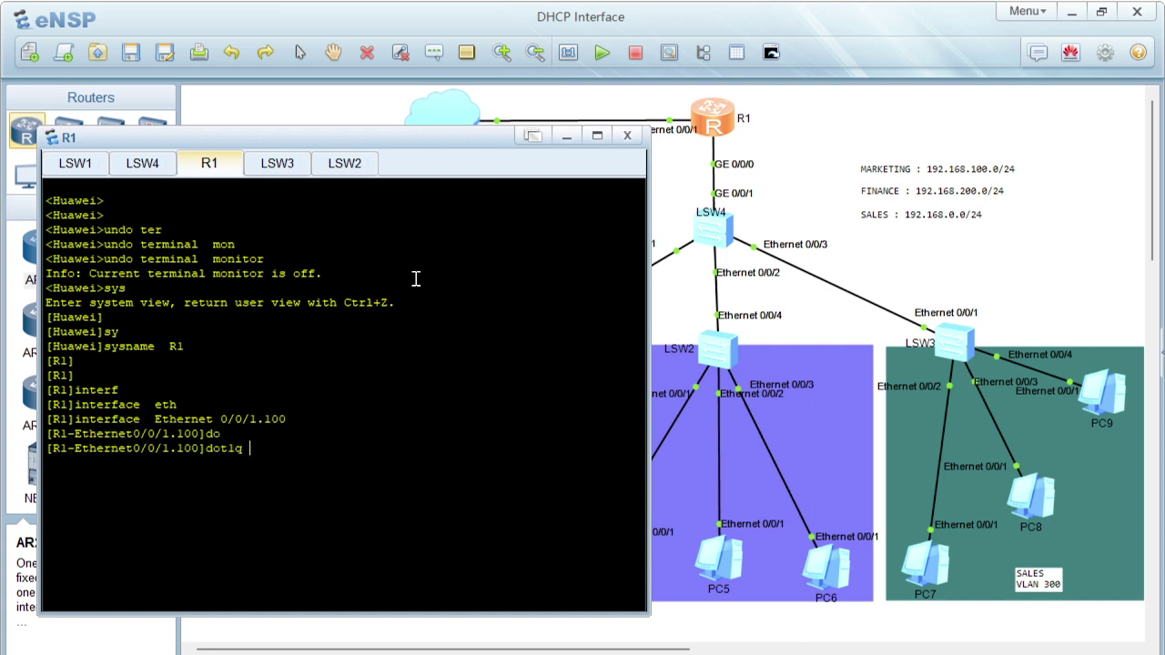
text(ter)
key(Tab)
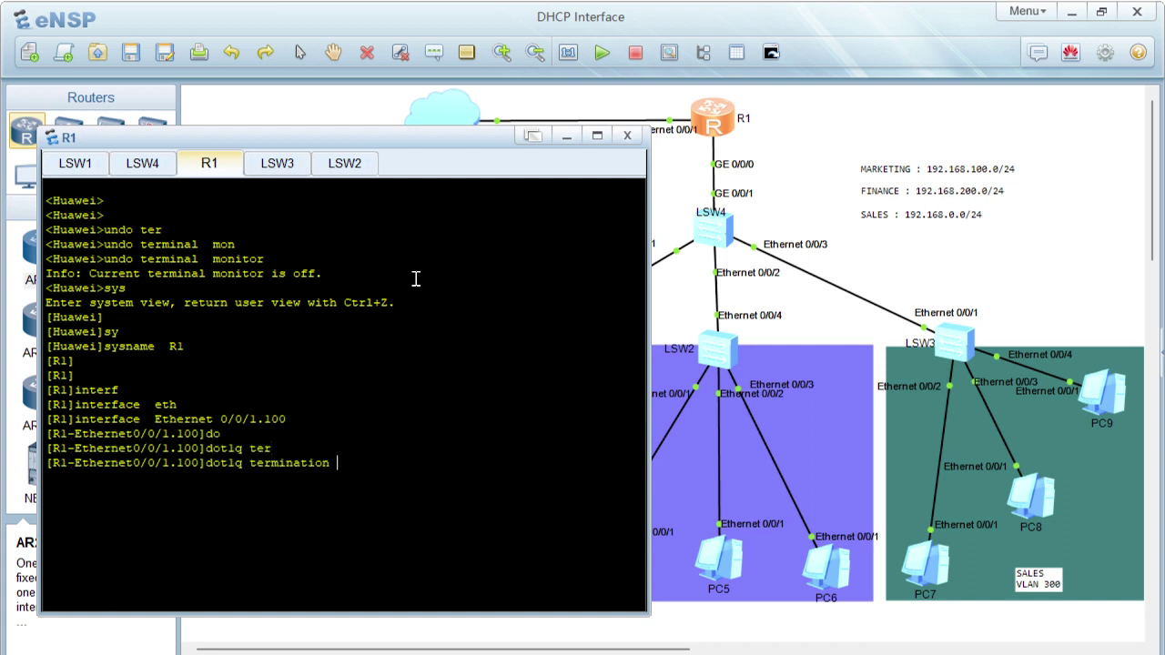
text(?)
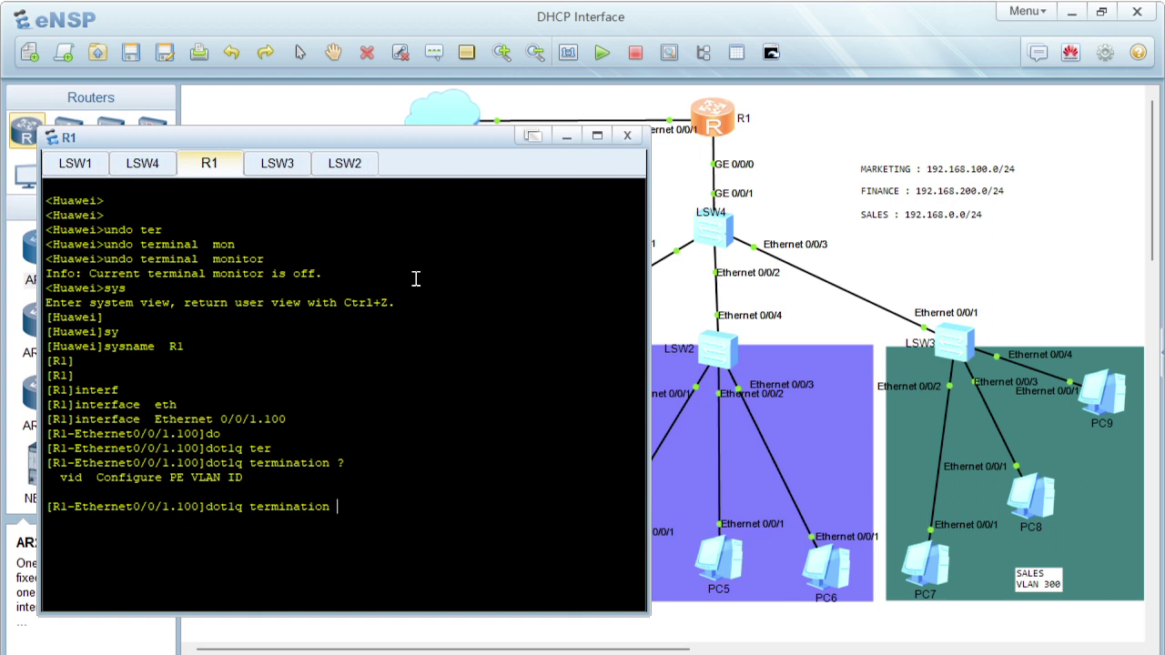
text(vi)
key(Tab)
text(100)
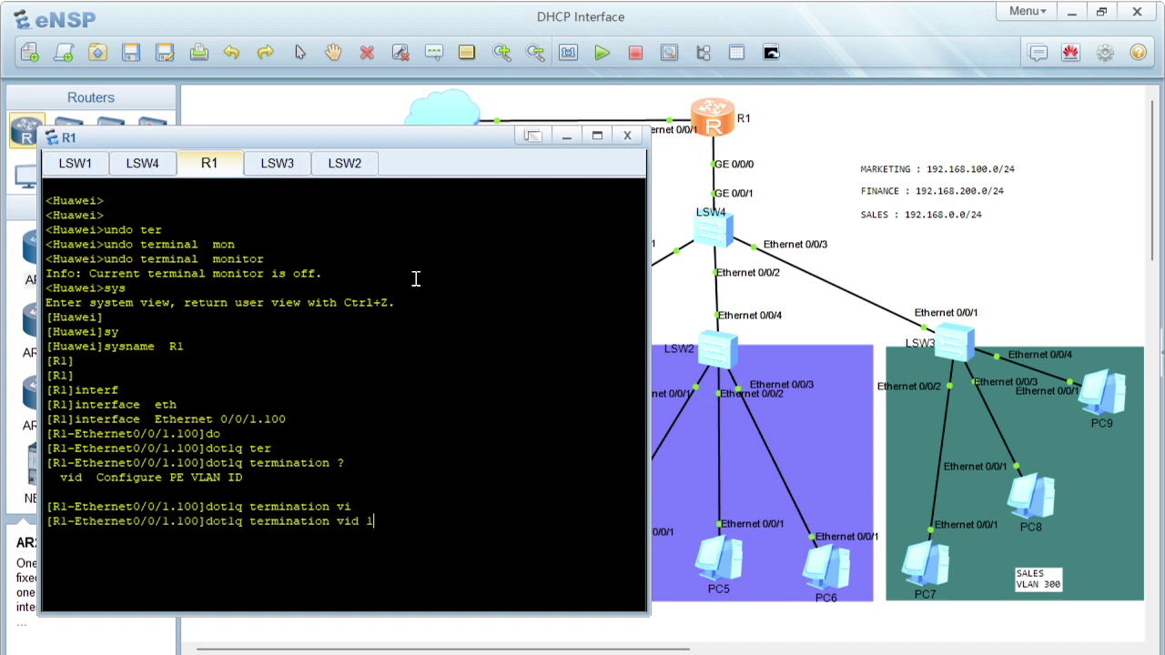
key(Return)
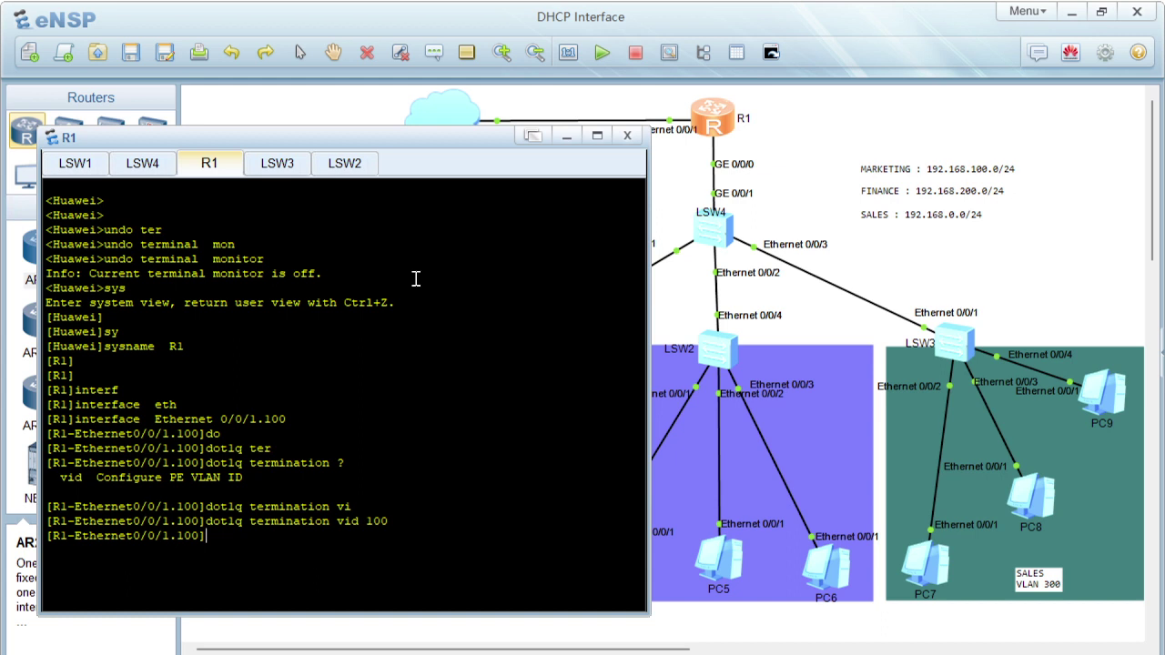
- Assign IP address 192.168.100.1 with a 24-bit mask to subinterface Ethernet0/0/1.100
text(ip add)
key(Tab)
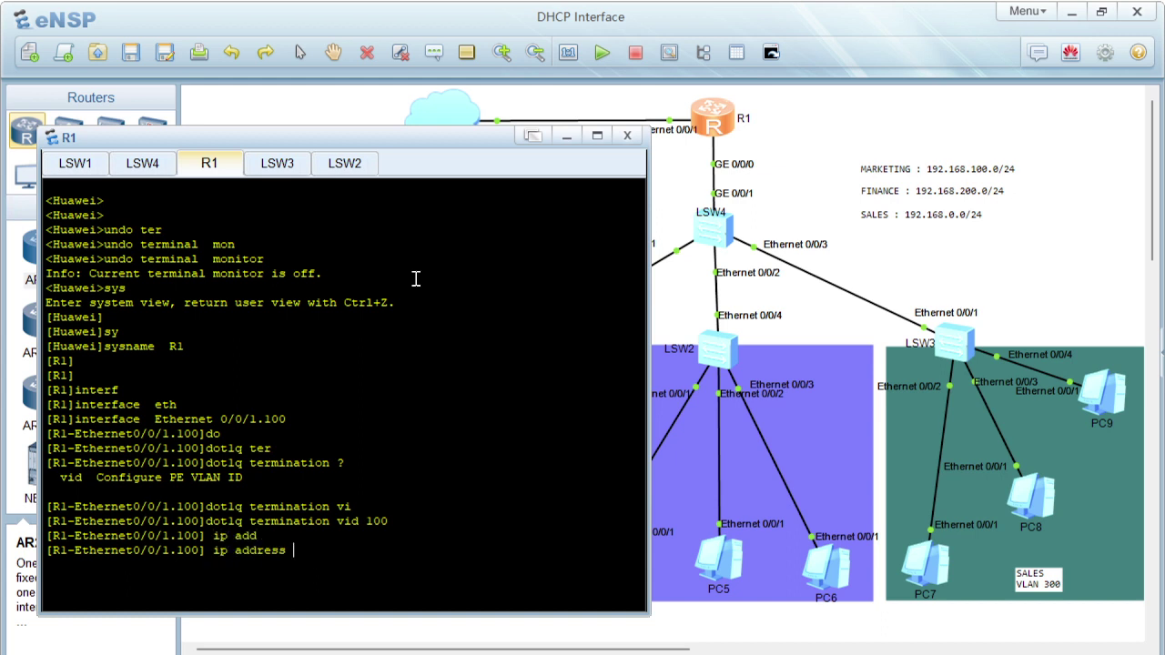
text(192.168.100.)
drag(512, 169, 591, 156)
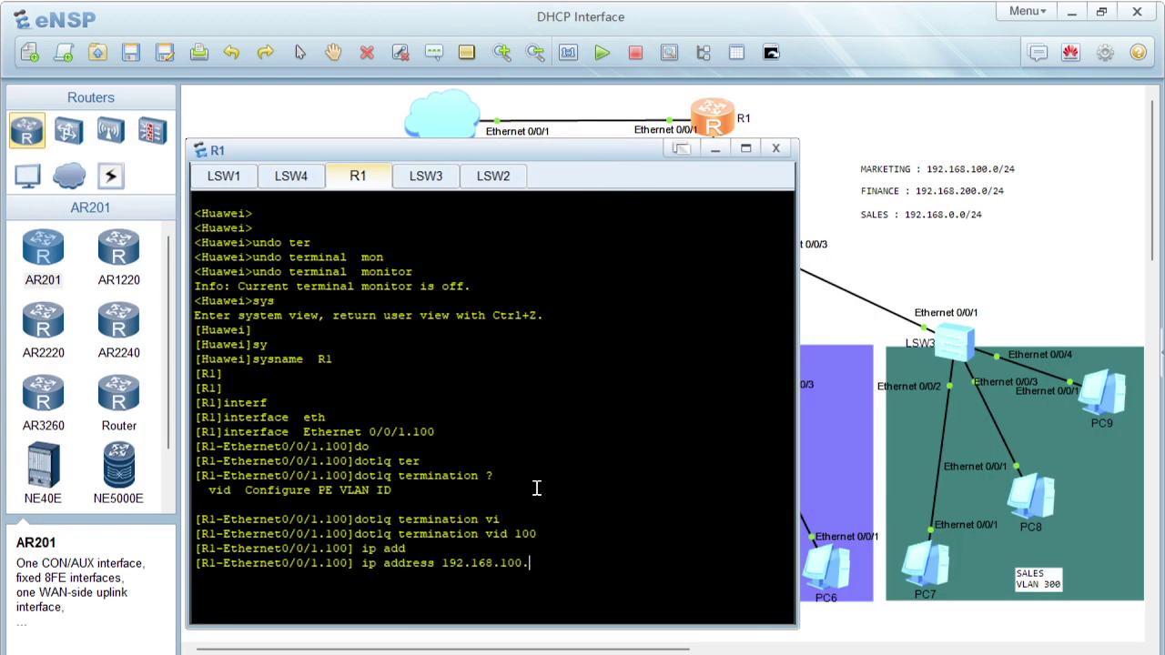
text(1 24)
key(Return)
key(Return)
key(Return)
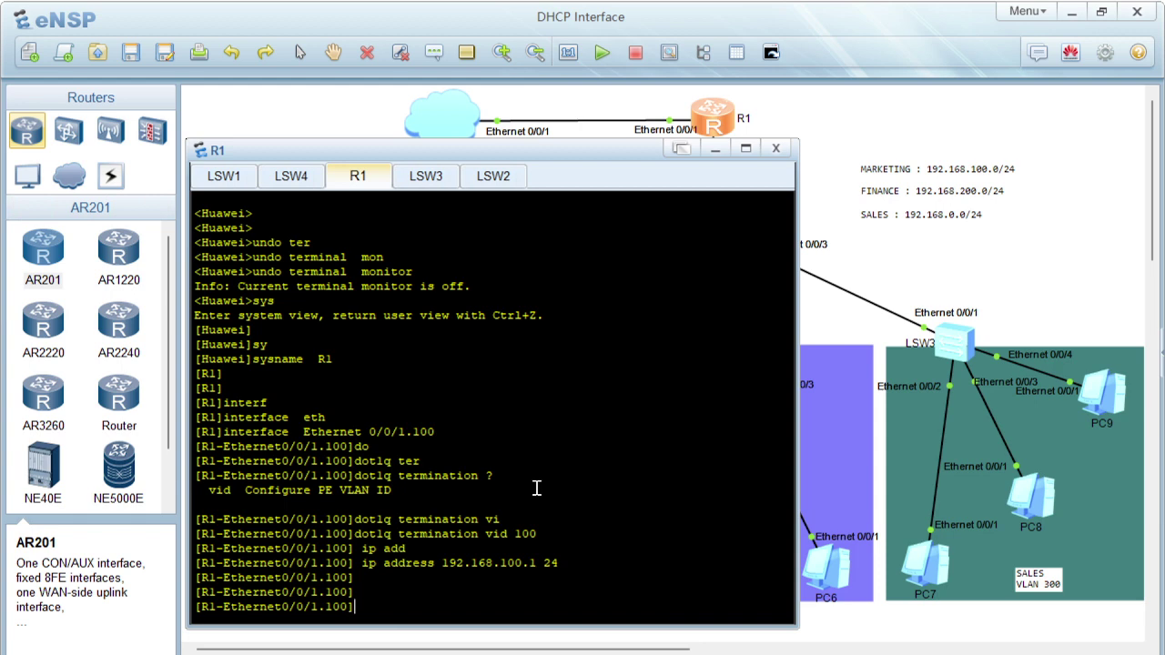
- Try to set the DHCP mode of Ethernet0/0/1.100 to interface with dhcp select interface
text(dh)
key(Tab)
text(sel)
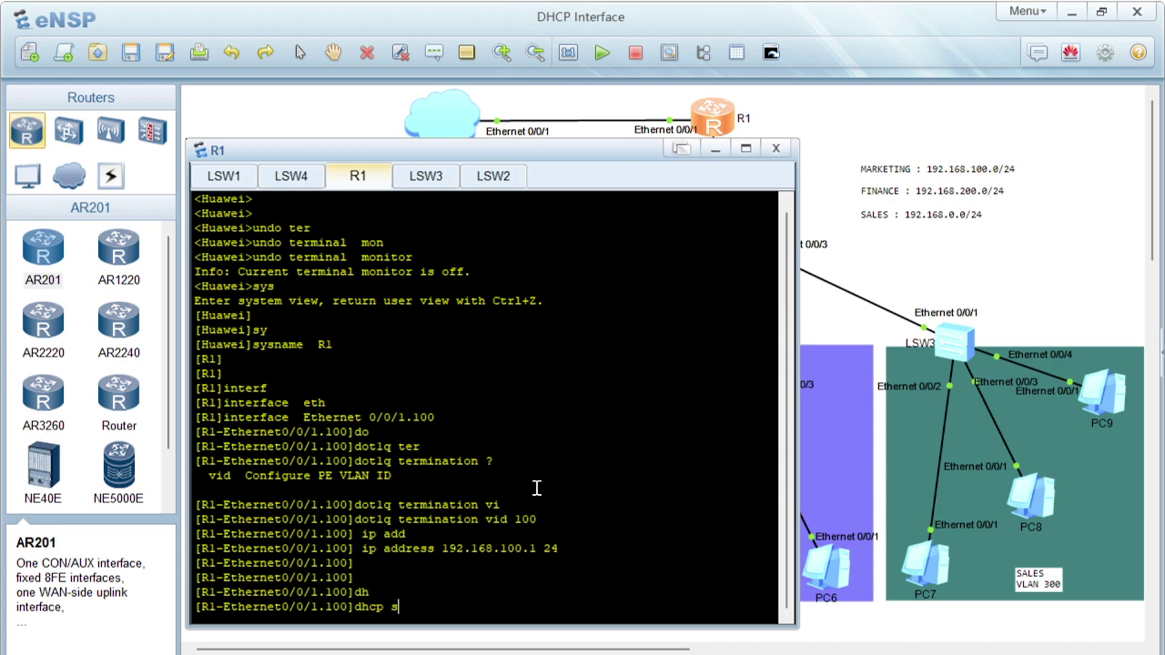
key(Tab)
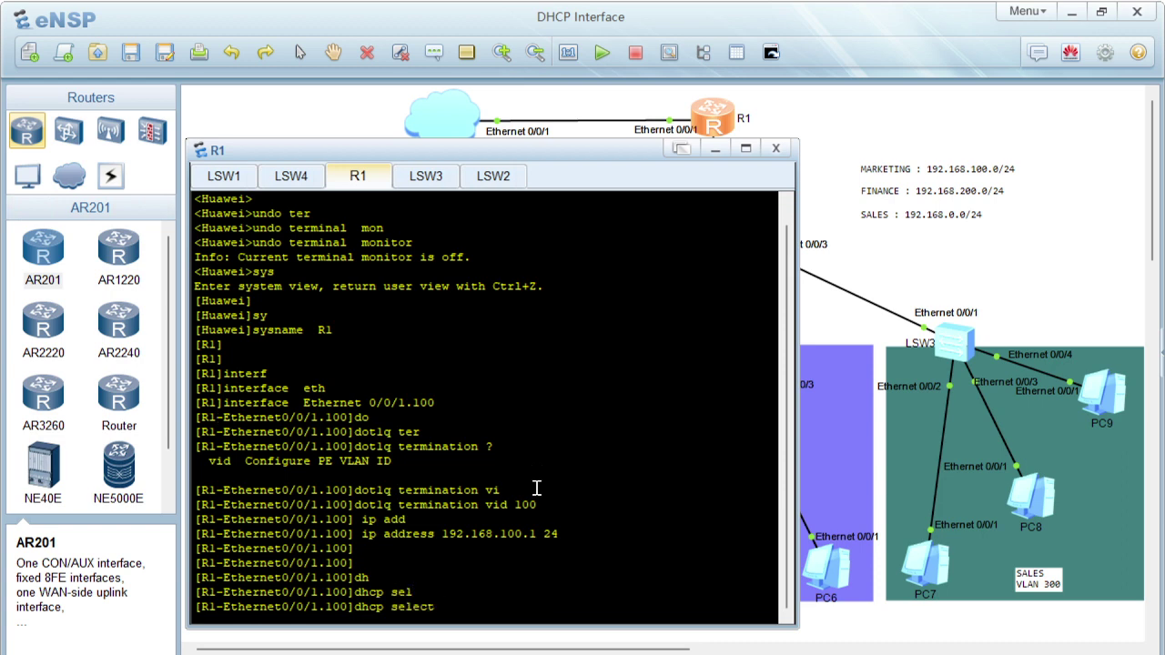
text(in)
key(Tab)
key(Return)
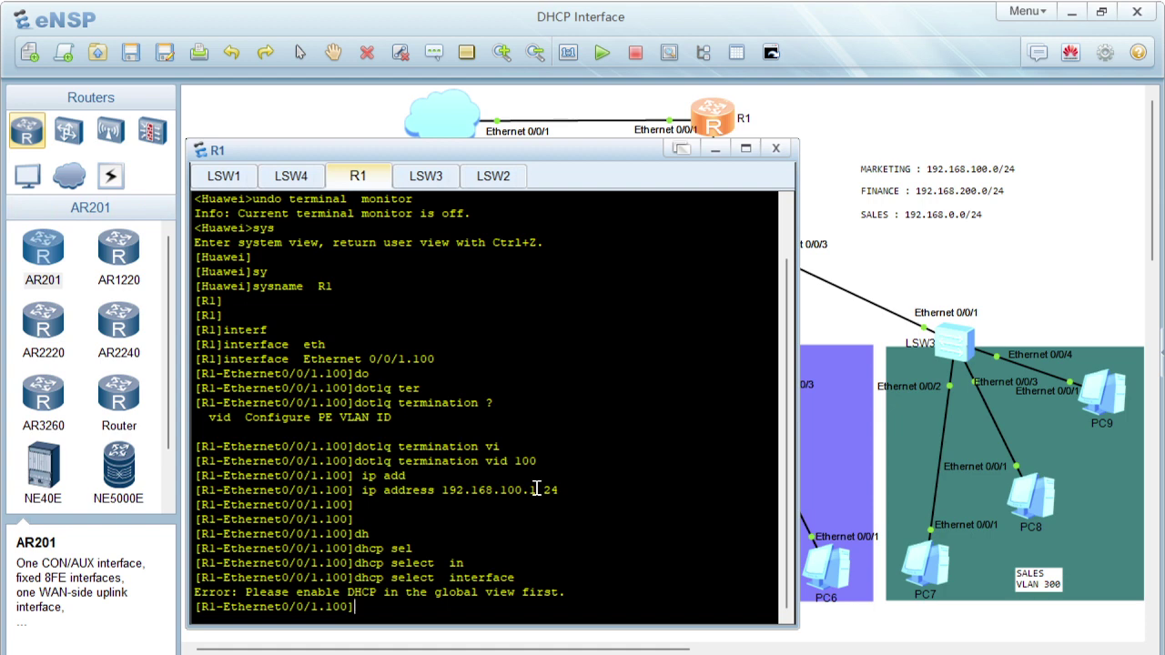
- Return to R1's system view and enable DHCP globally
text(quit)
key(Return)
key(Return)
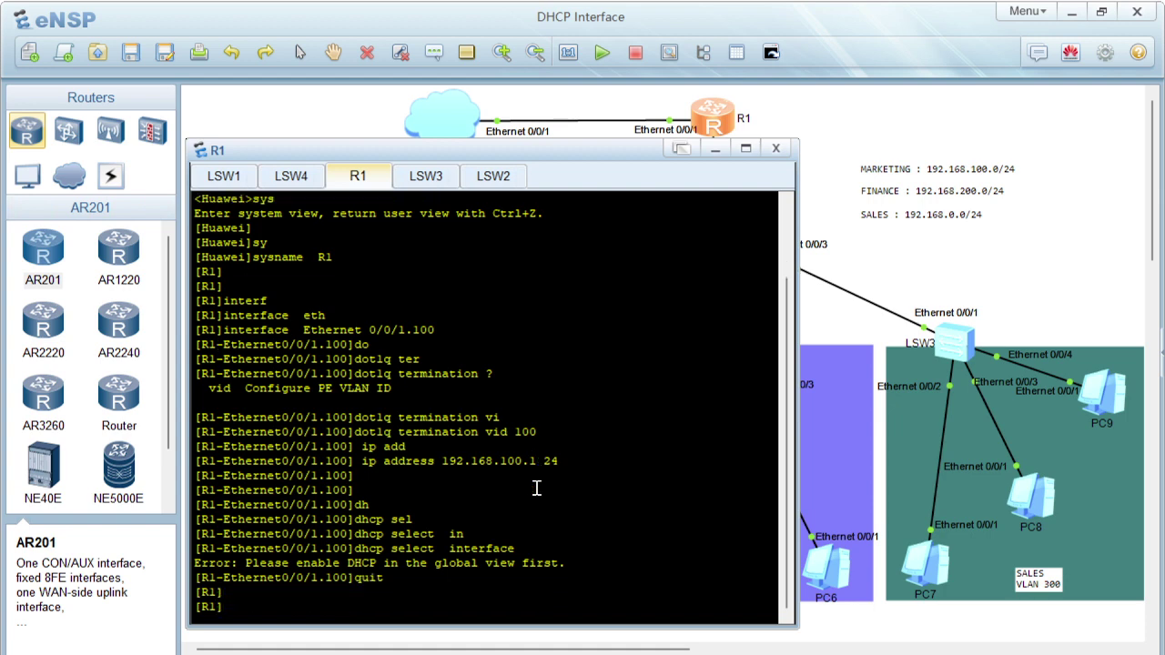
text(dh)
key(Tab)
text(en)
key(Tab)
key(Return)
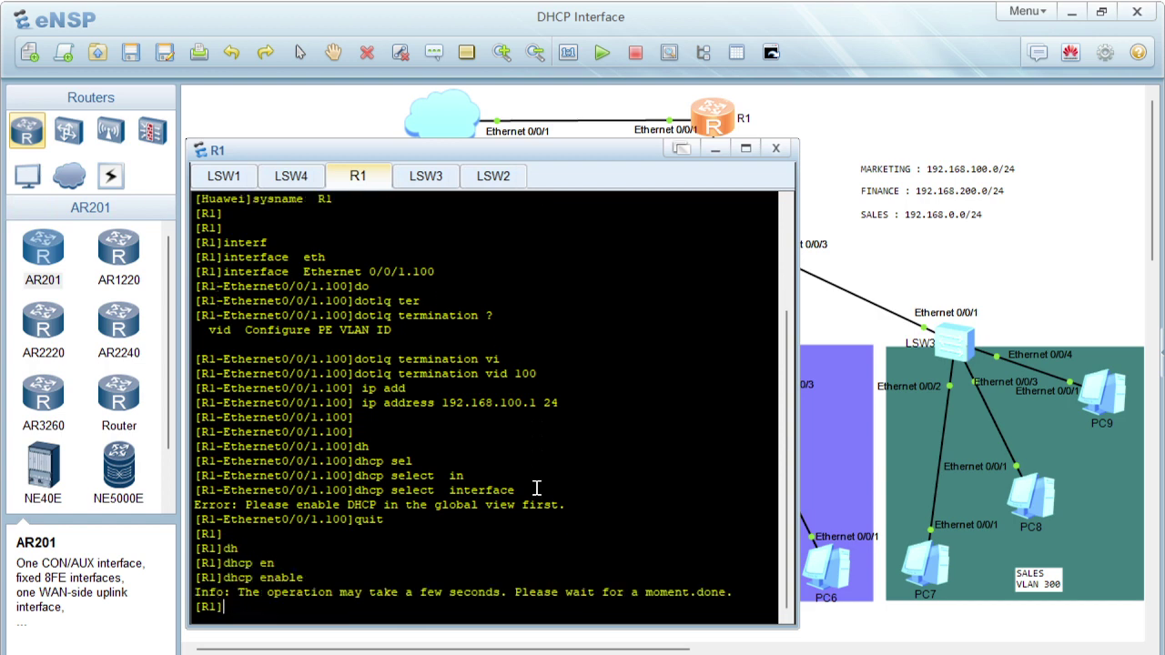
- Enter the configuration view of R1's subinterface Ethernet0/0/1.100 again
text(interf)
key(Tab)
text(eth)
key(Tab)
text(0)
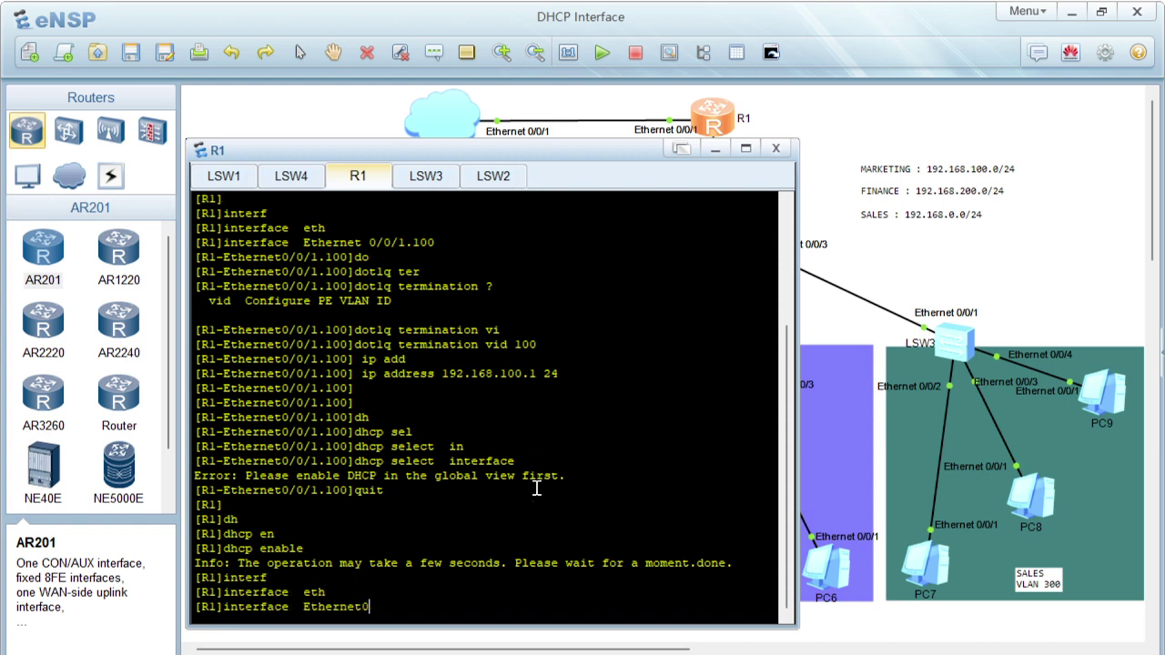
text(/0/1.100)
key(Return)
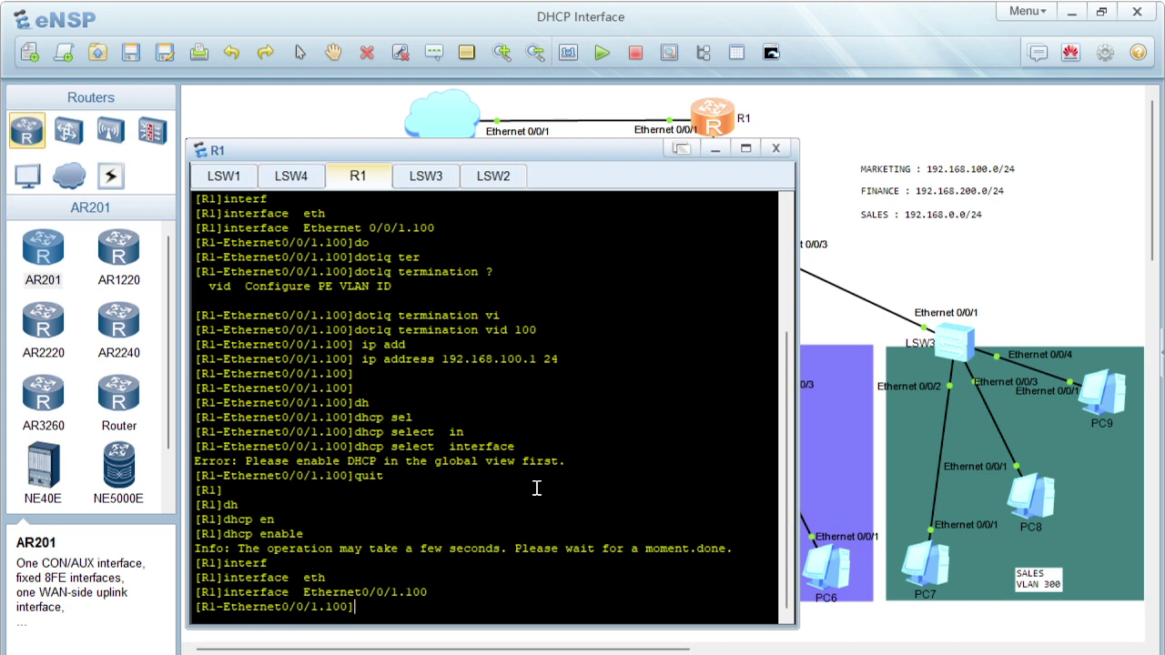
- Set the DHCP mode of subinterface Ethernet0/0/1.100 to interface with dhcp select interface
text(dh)
key(Tab)
text(se)
key(Tab)
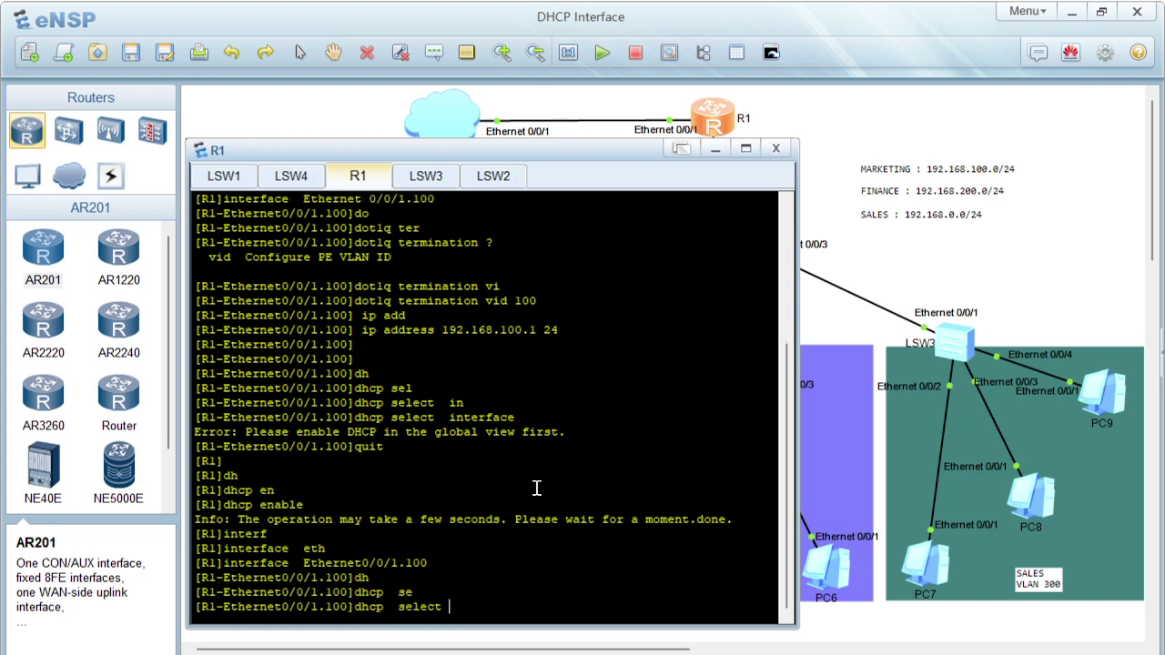
text(in)
key(Tab)
key(Return)
key(Return)
key(Return)
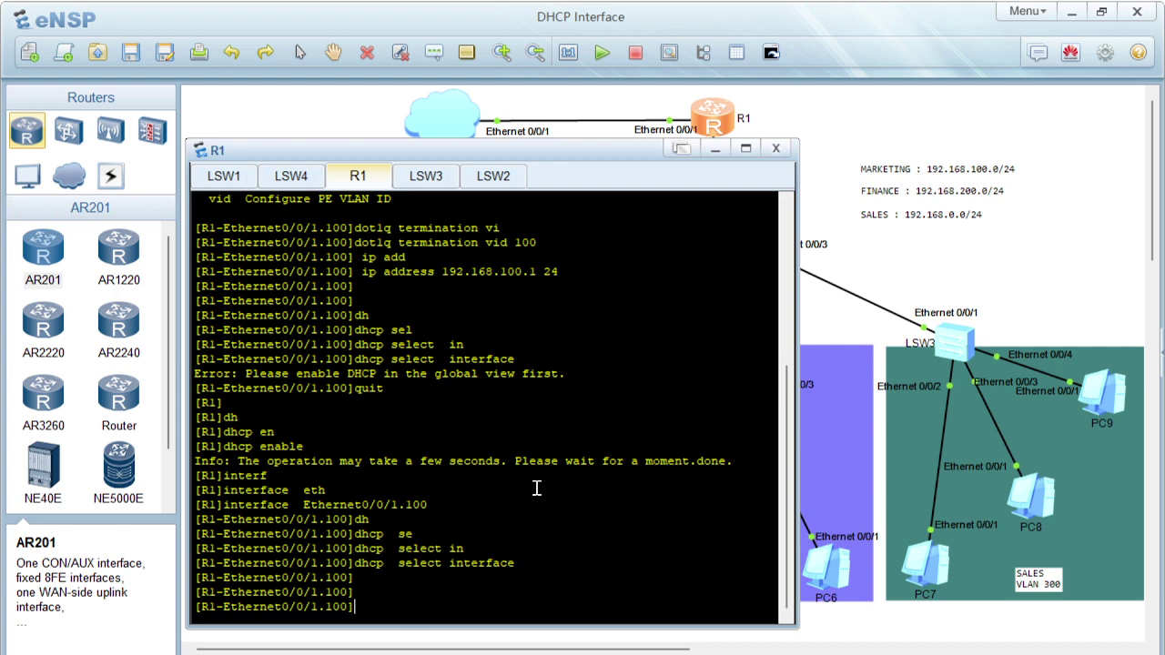
- Set the DHCP server domain name on Ethernet0/0/1.100 to LYFEY.COM with dhcp server domain-name
text(dh)
key(Tab)
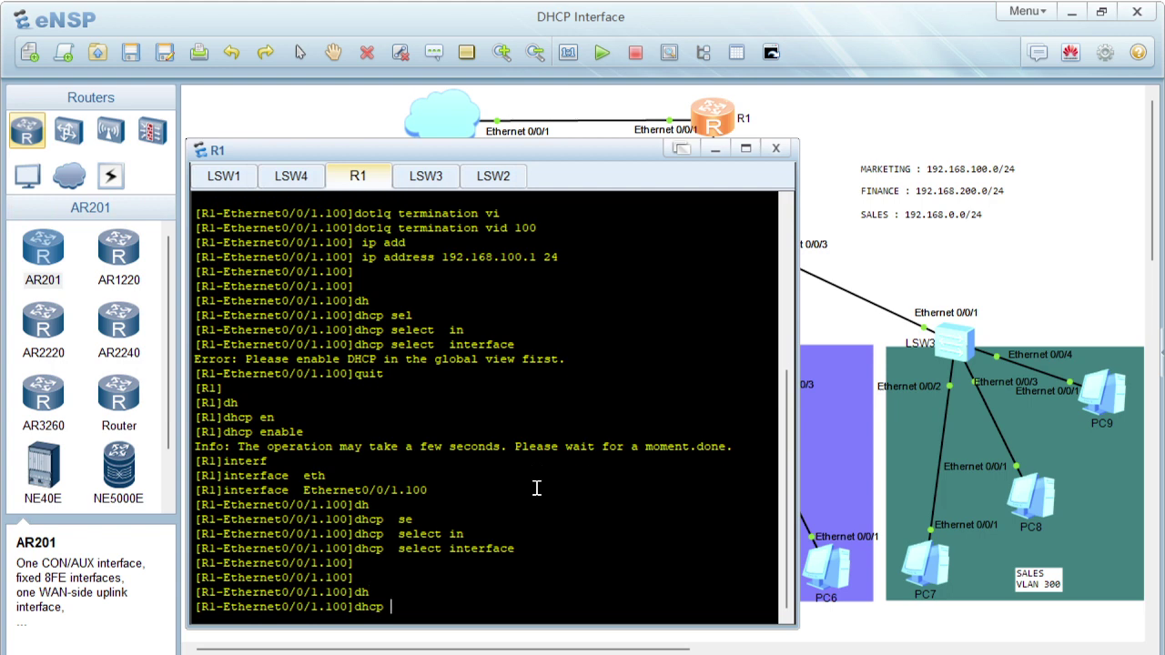
text(do)
key(Tab)
key(BackSpace)
key(BackSpace)
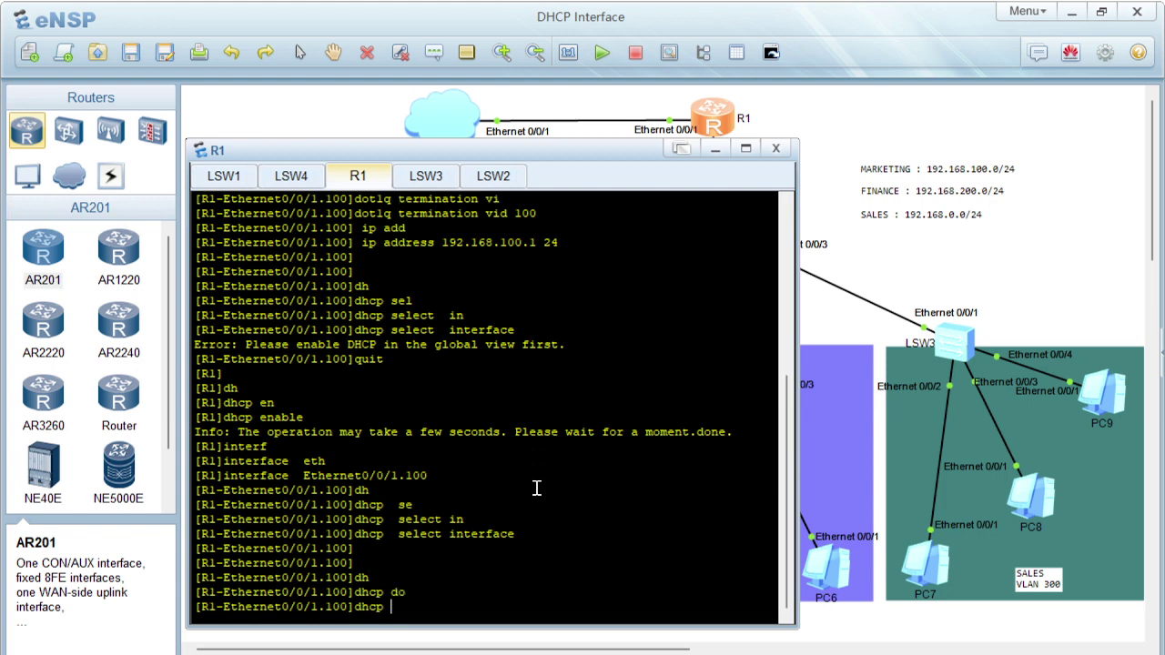
text(se)
key(Tab)
key(Tab)
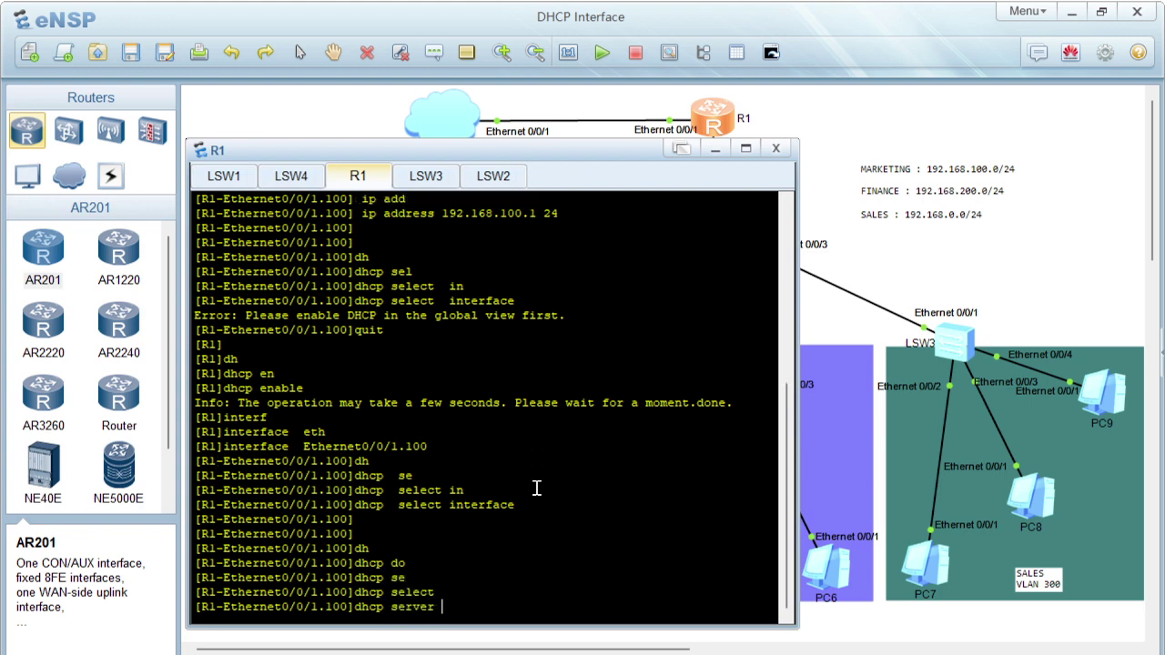
text(do)
key(Tab)
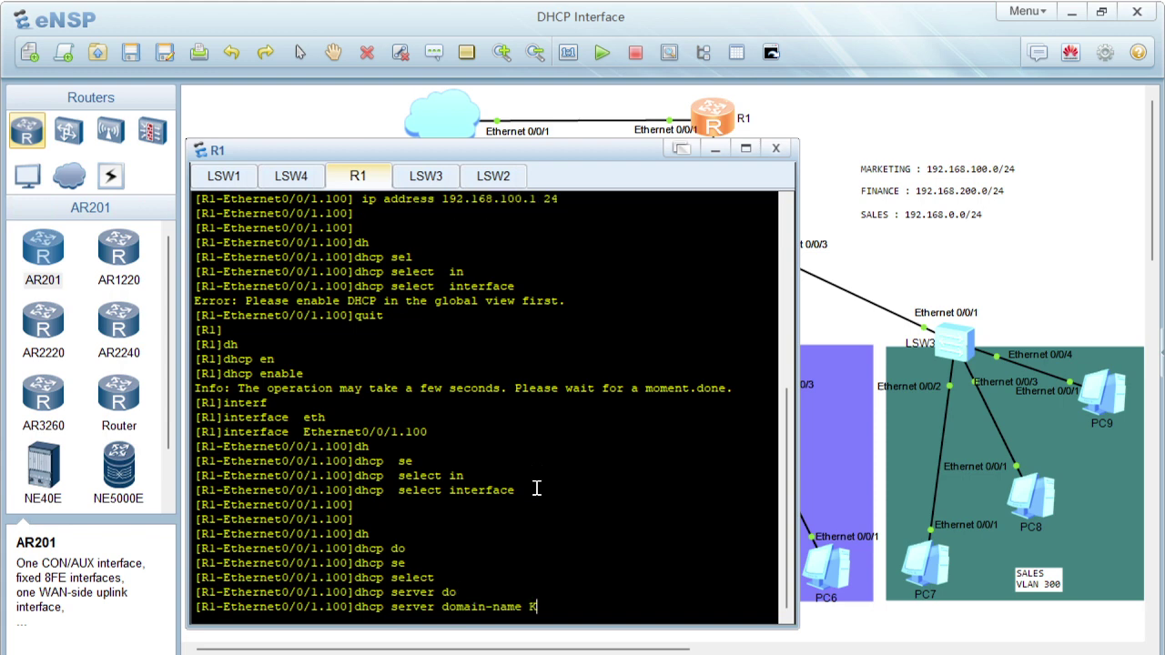
text(LYFEY.COM)
key(Return)
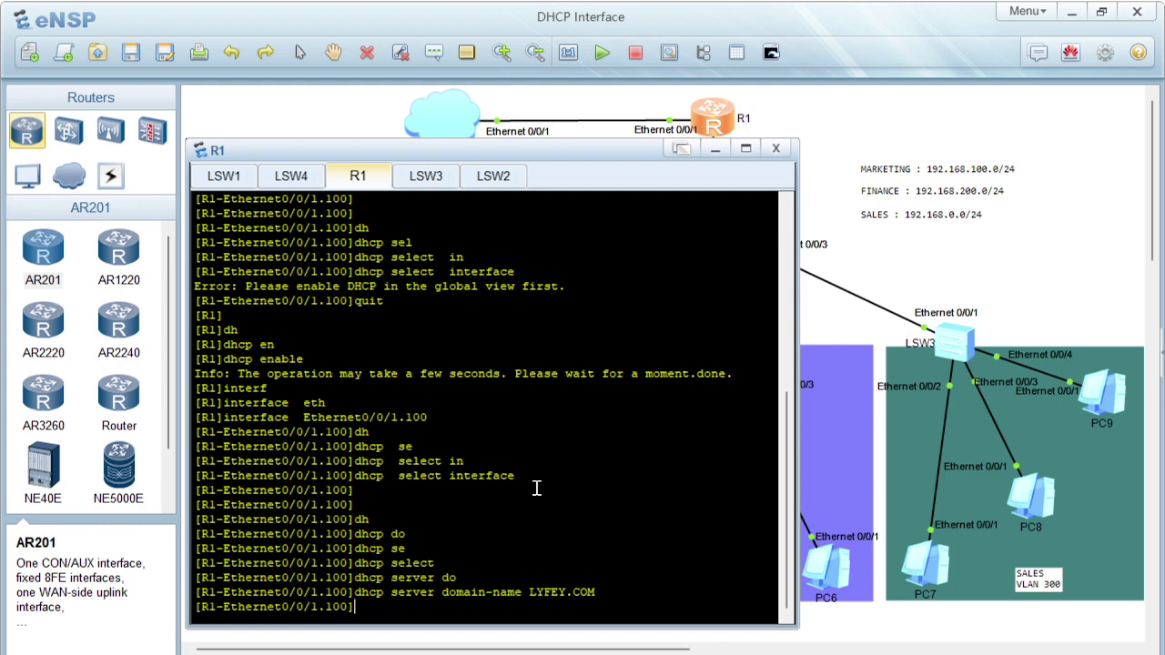
- Begin another dhcp command on subinterface Ethernet0/0/1.100
text(dh)
key(Tab)
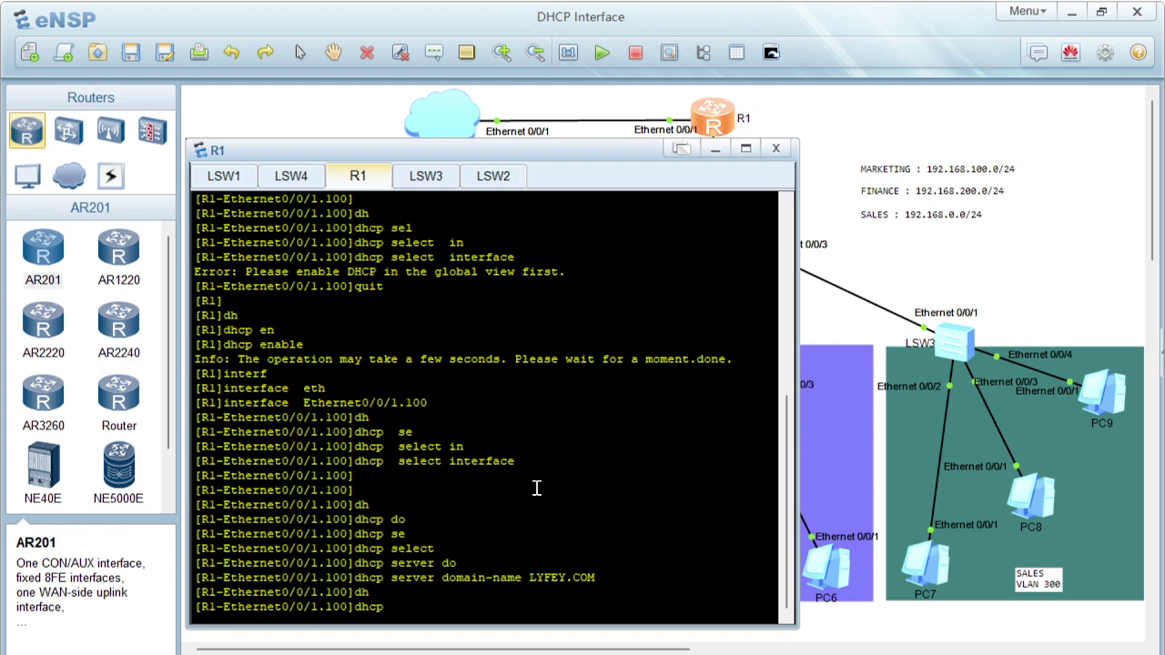
- Set the DHCP server's DNS list to 8.8.8.8 on R1's sub-interface Ethernet0/0/1.100
text(dn)
key(Tab)
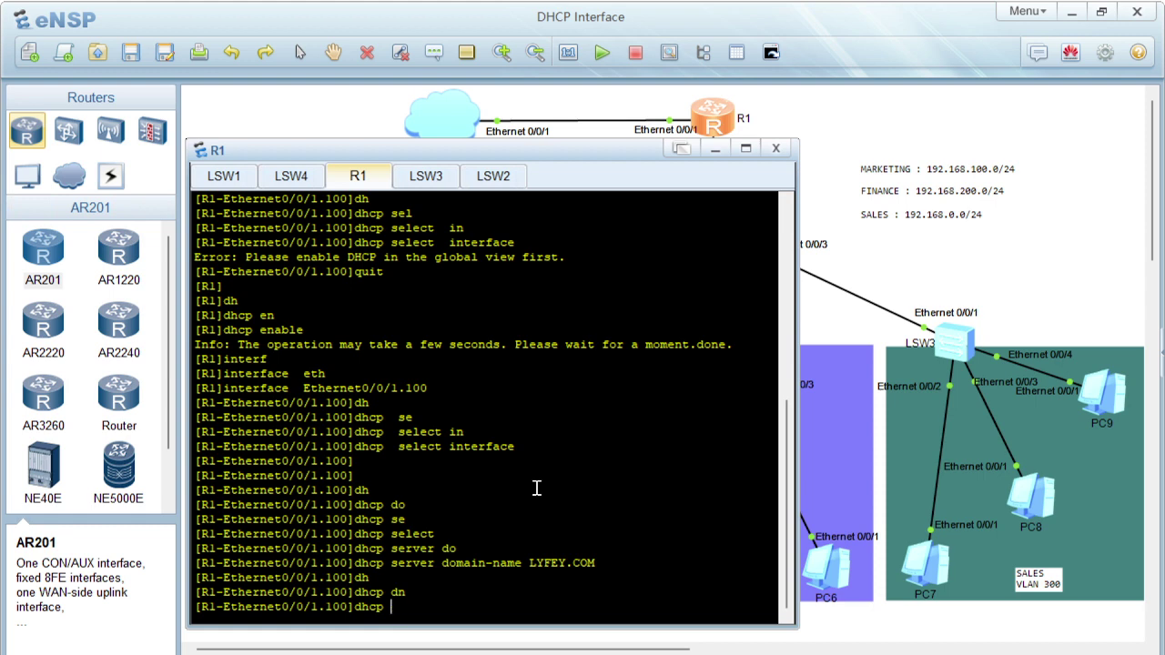
text(se)
key(Tab)
key(Tab)
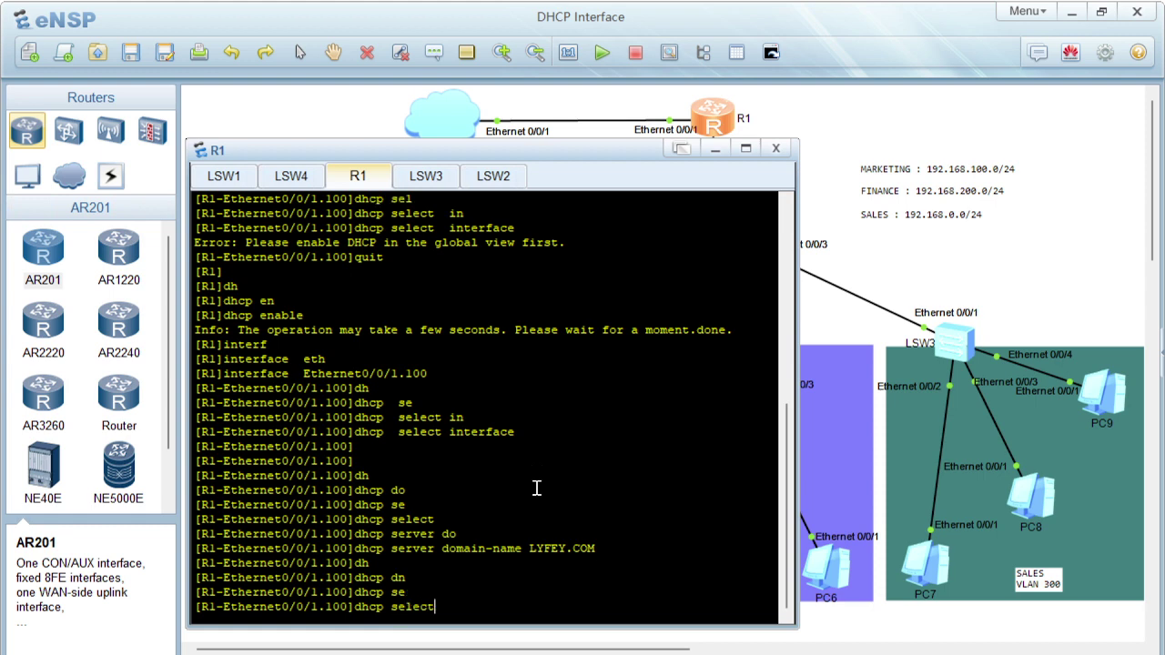
text(d)
key(Tab)
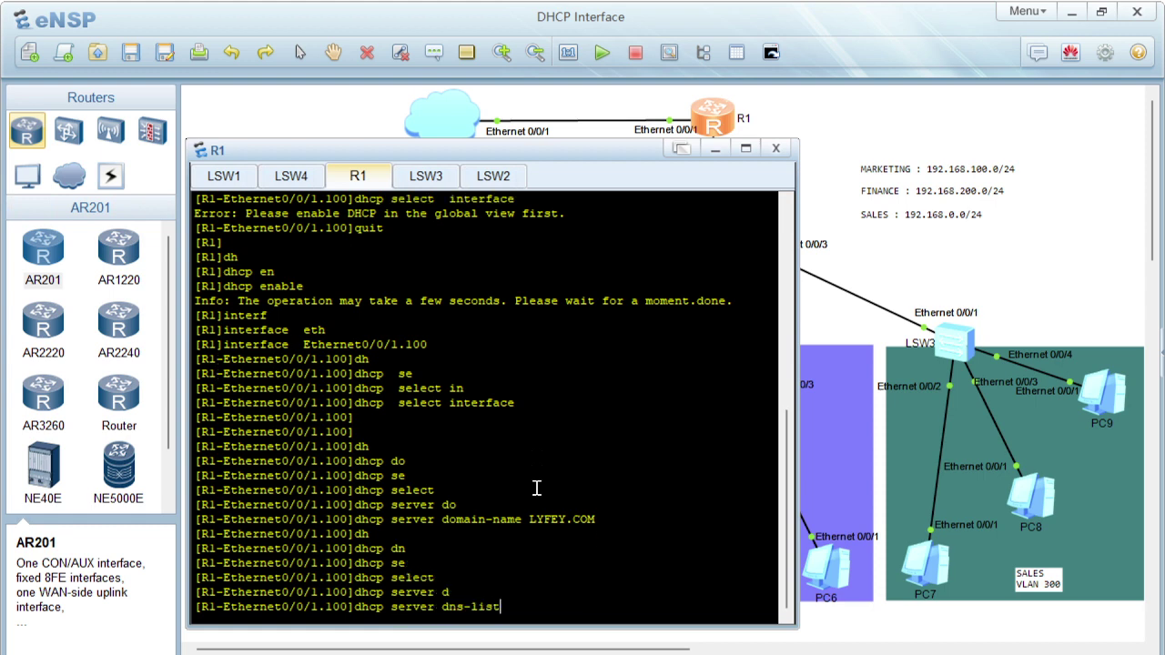
text(8.8.8.8)
key(Return)
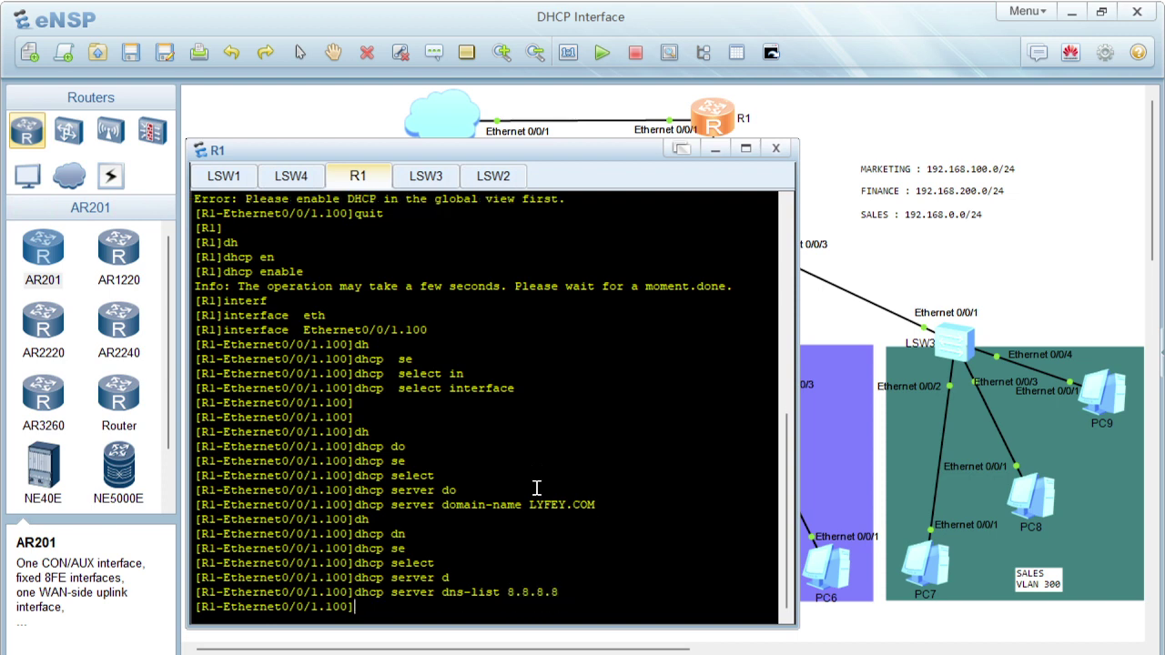
- List the commands available in the sub-interface view and the options of the dhcp command
text(?)
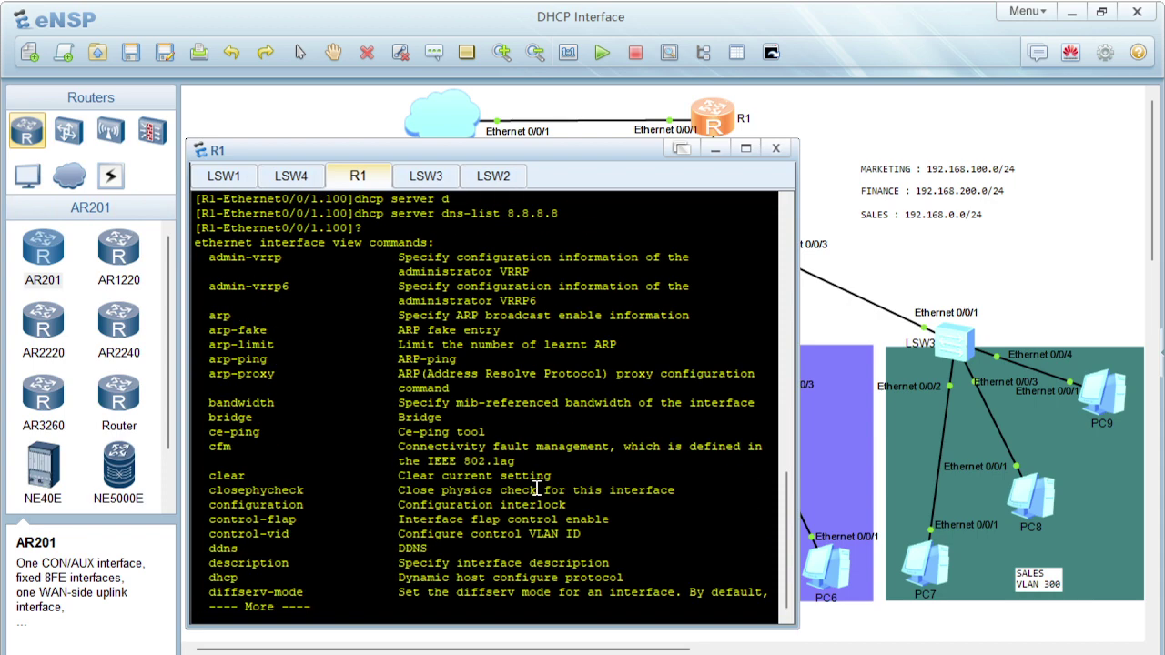
key(space)
key(space)
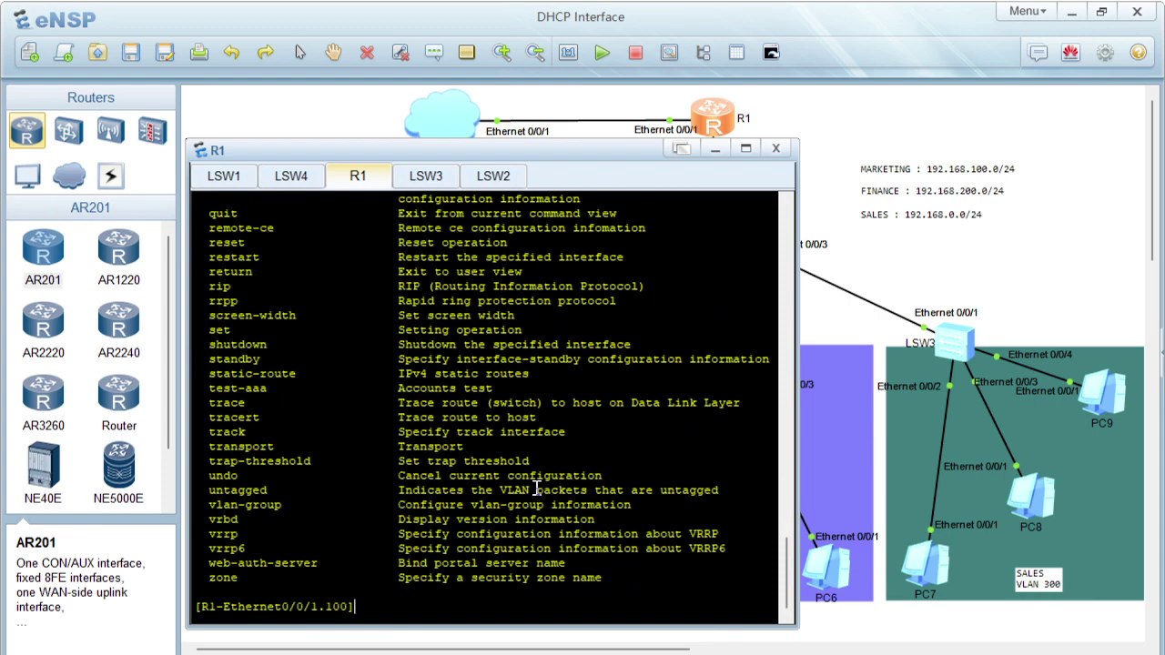
text(dh)
key(Tab)
text(?)
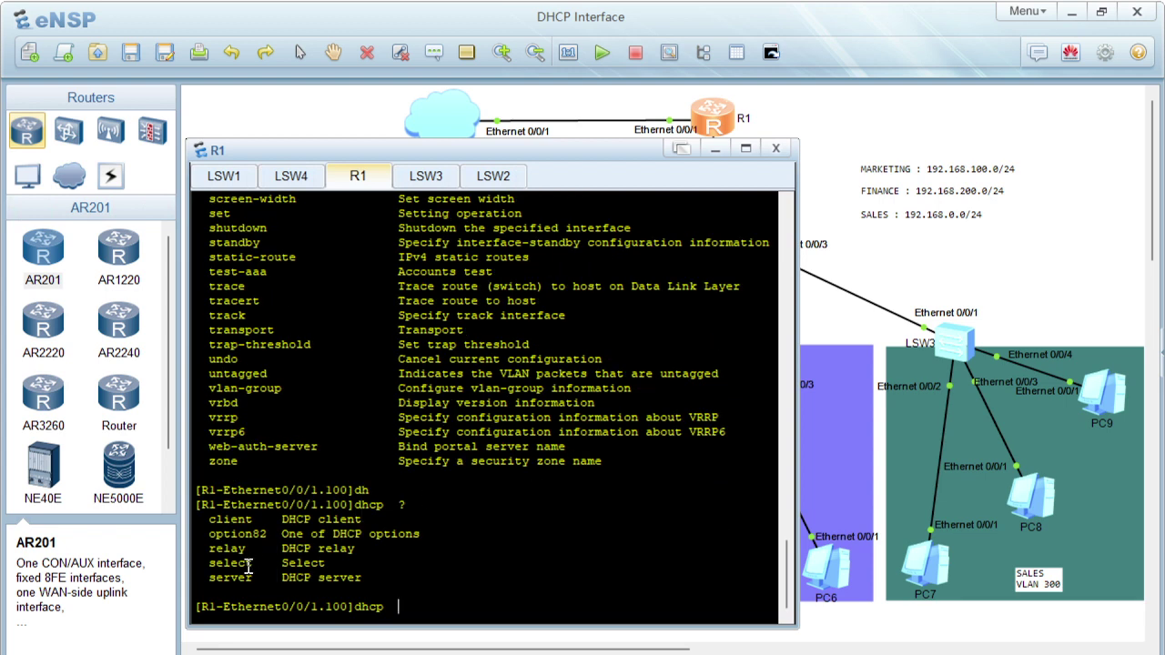
- Look up the parameters that the dhcp server command accepts on the sub-interface
text(se)
key(Tab)
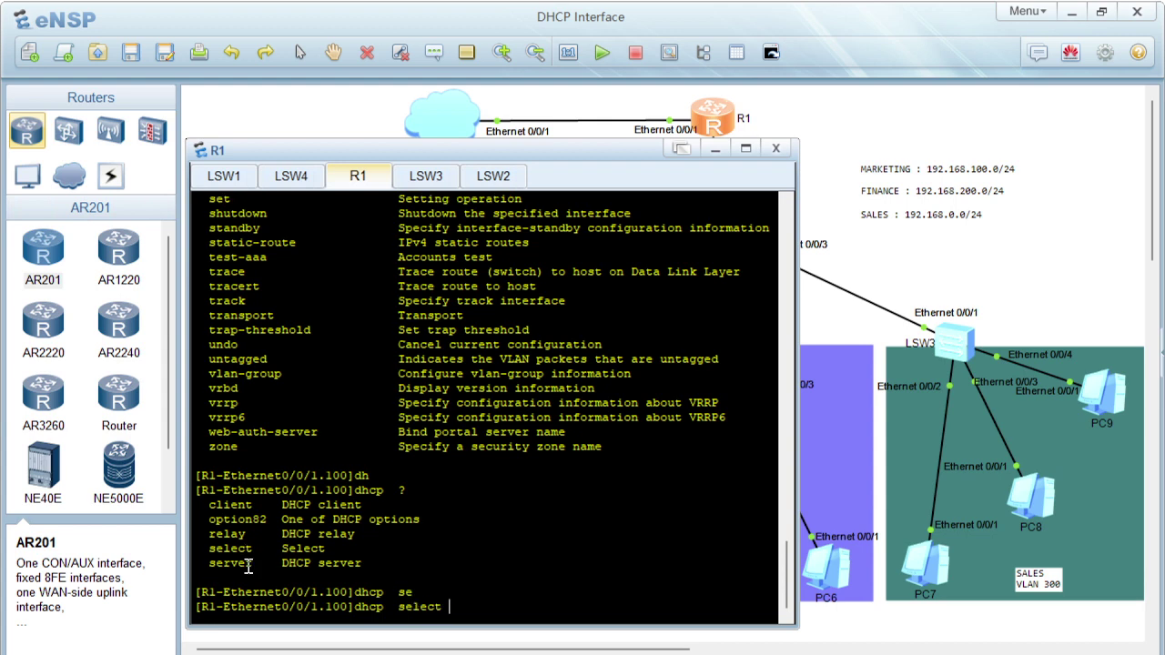
key(BackSpace)
key(BackSpace)
key(BackSpace)
key(BackSpace)
text(r)
key(Tab)
text(?)
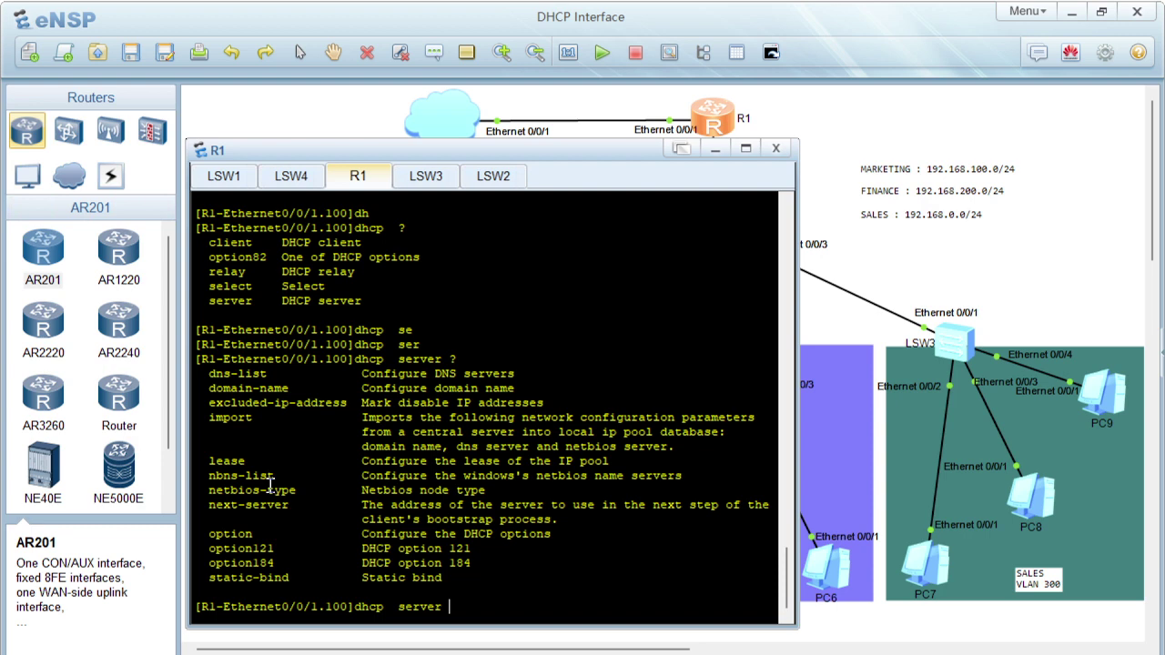
- Set the DHCP server lease on Ethernet0/0/1.100 to 1 day, consulting the command help for its arguments
text(le)
key(Tab)
text(?)
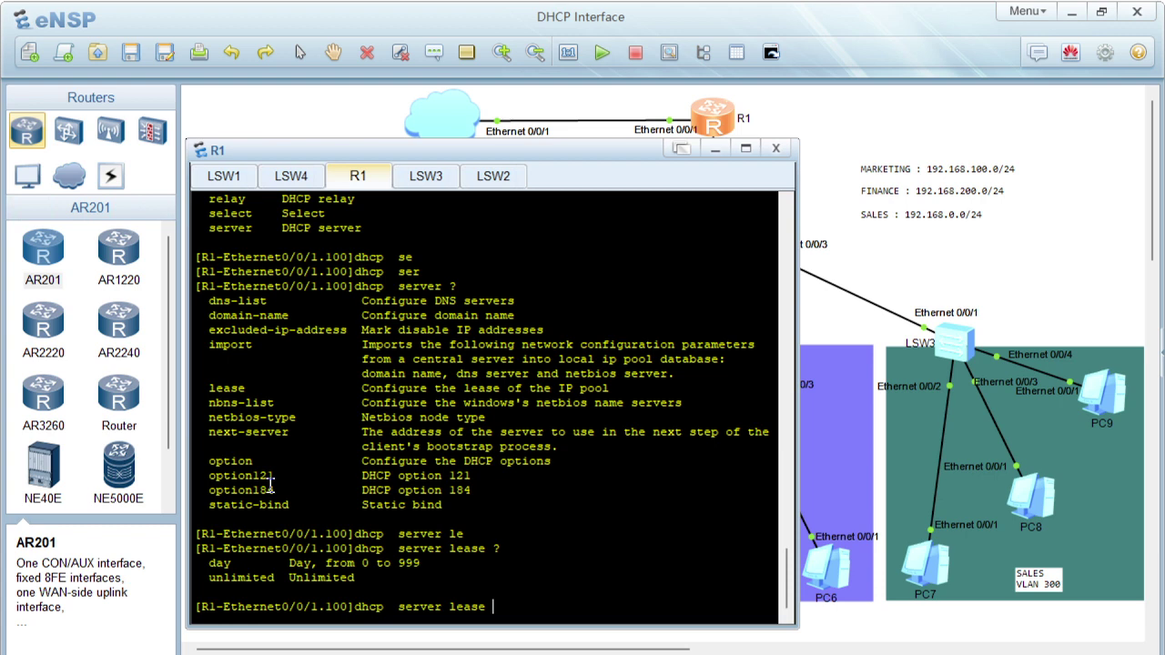
text(da)
key(Tab)
text(?)
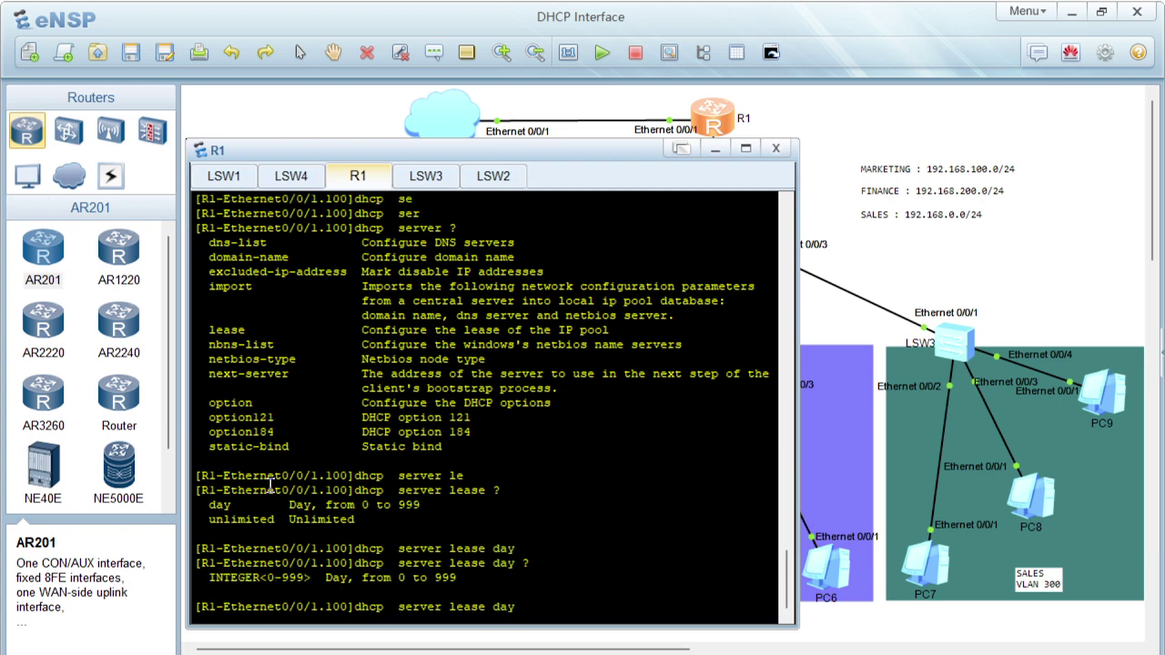
text(1 )
text(?)
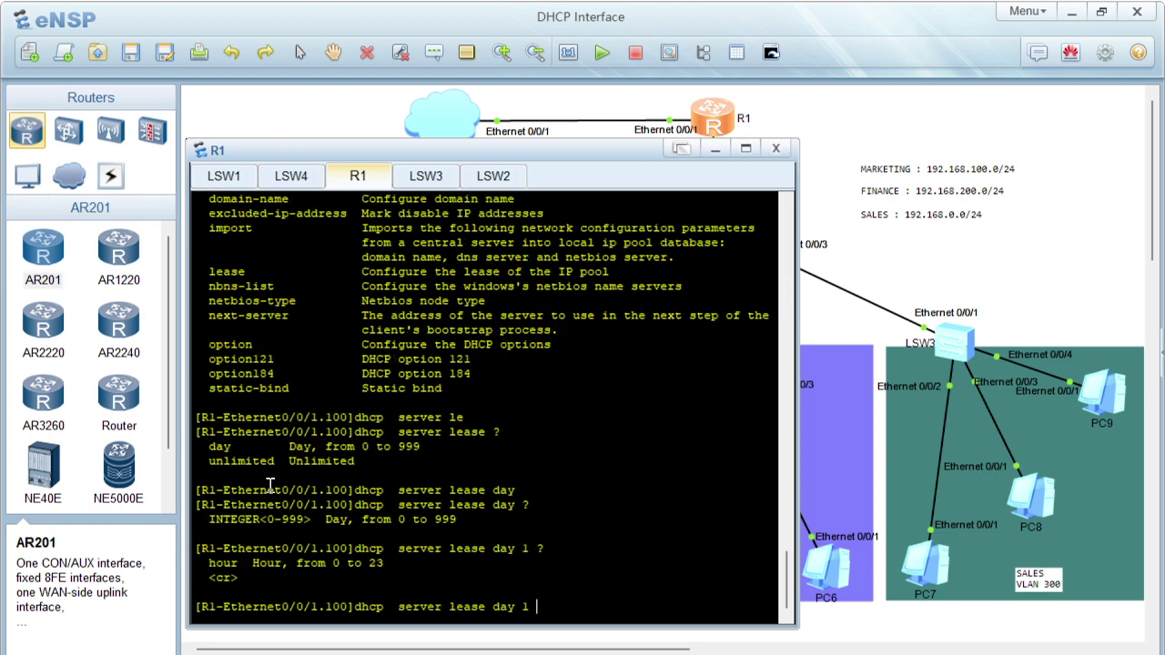
key(Return)
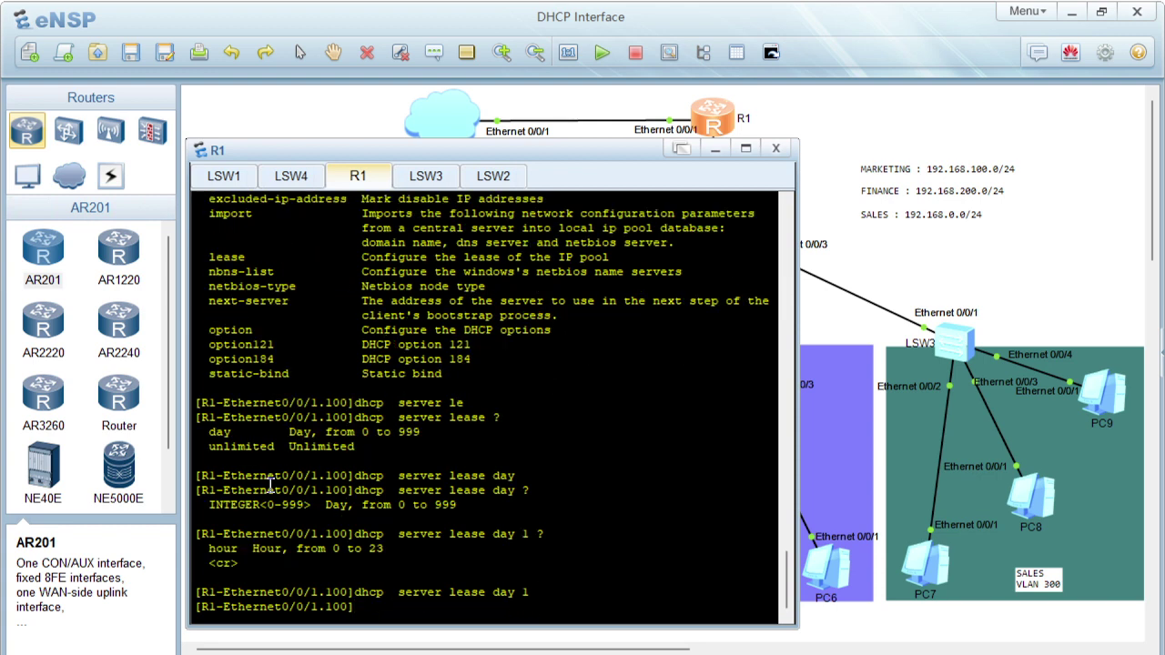
- Display the current configuration of Ethernet0/0/1.100 and review its VLAN termination, IP address and DHCP lines
text(dis this)
key(Return)
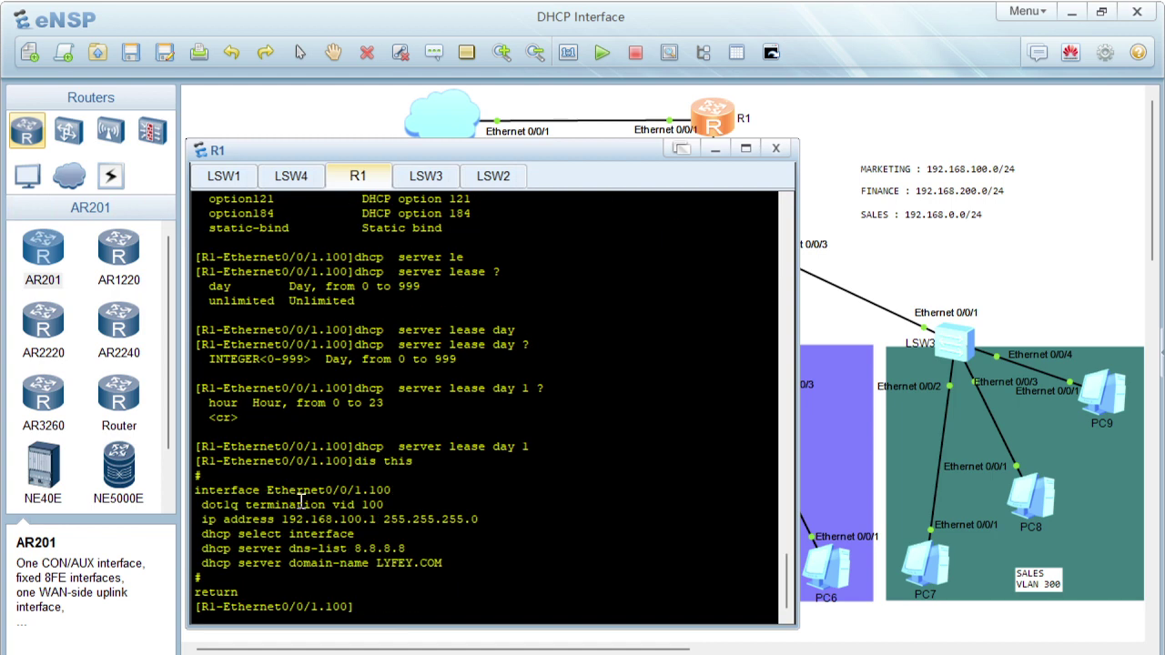
drag(203, 506, 344, 507)
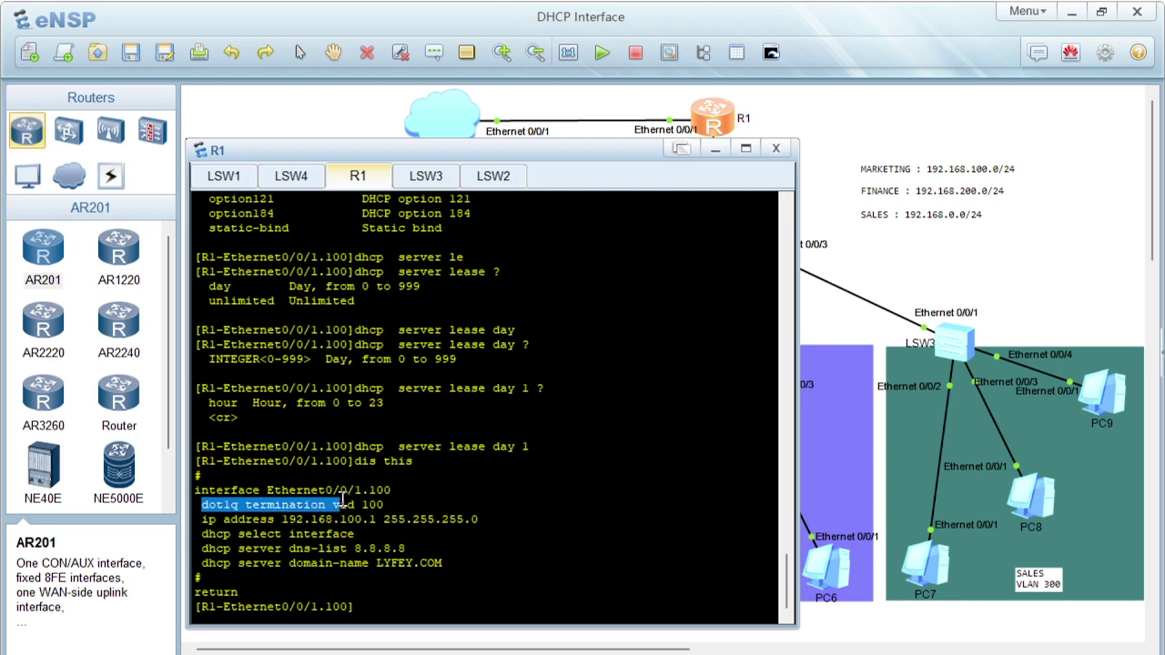
click(237, 520)
drag(237, 521, 355, 549)
click(257, 534)
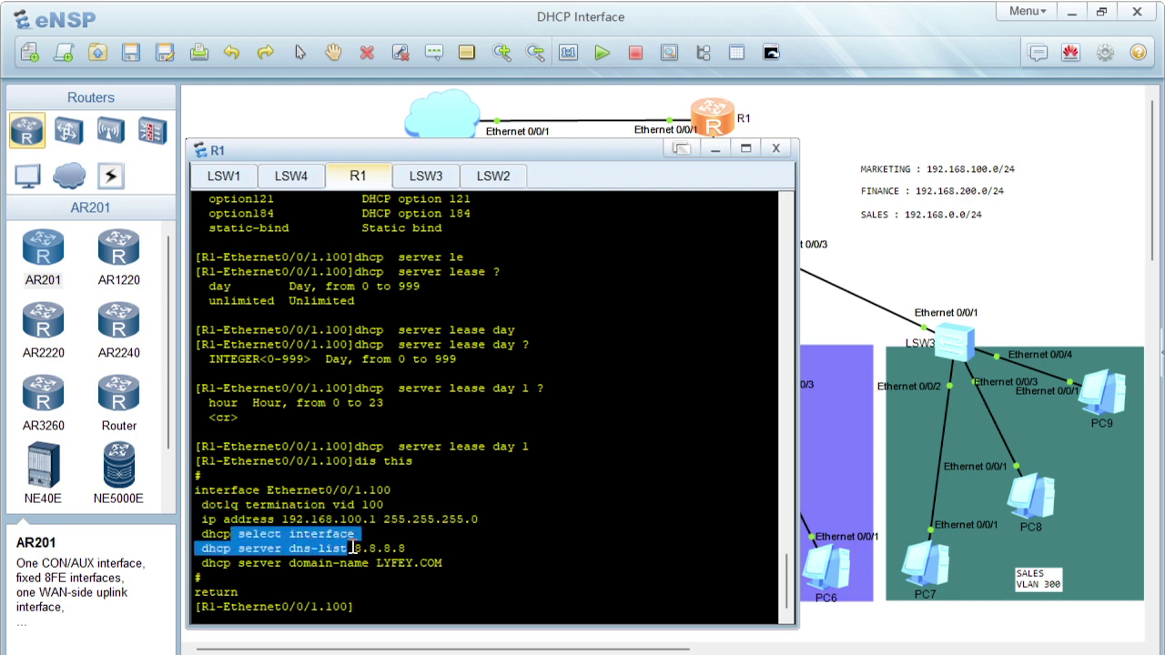
click(349, 576)
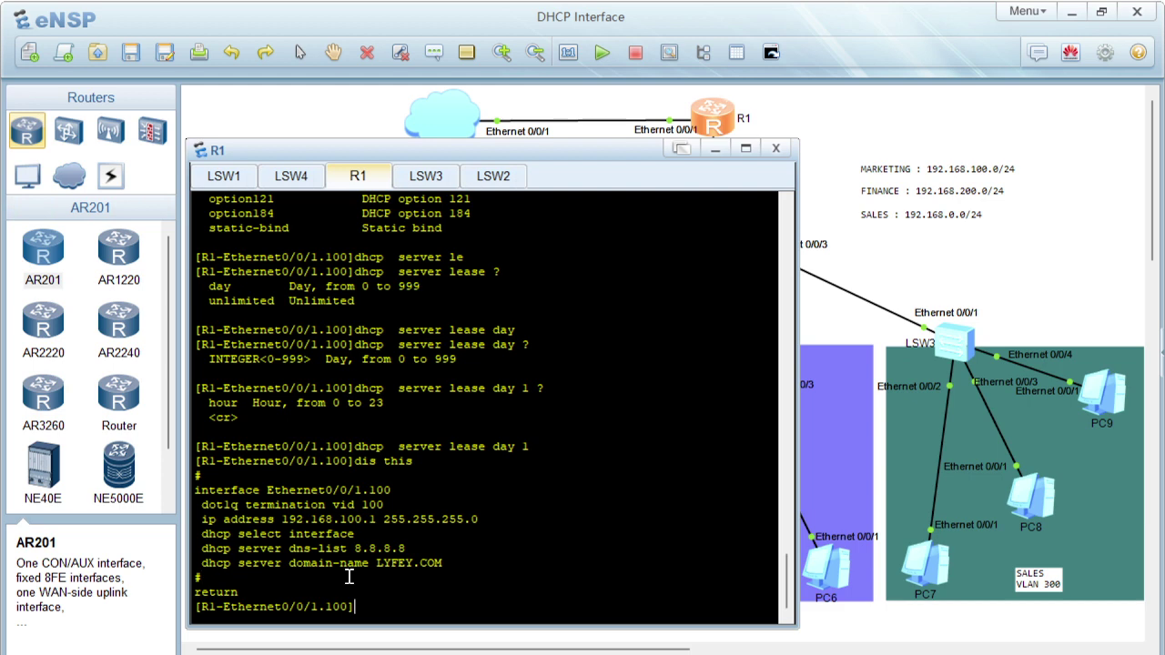
- Start a data capture on R1's GE 0/0/0 link to LSW4 and dismiss the Wireshark update offer
click(715, 151)
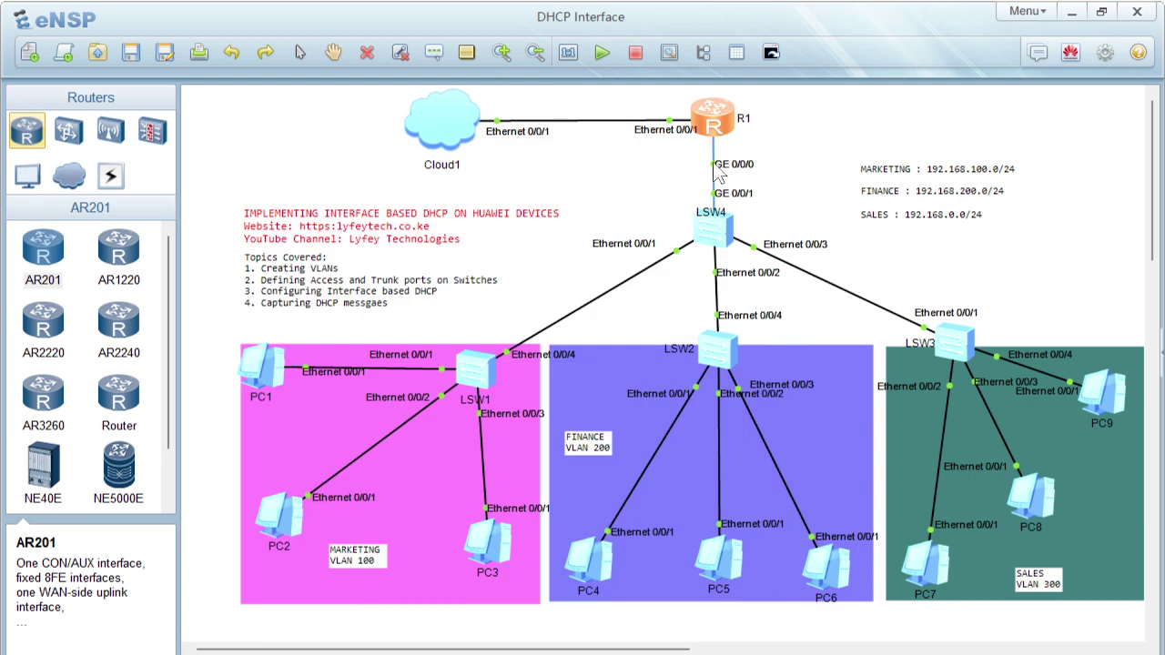
right_click(719, 174)
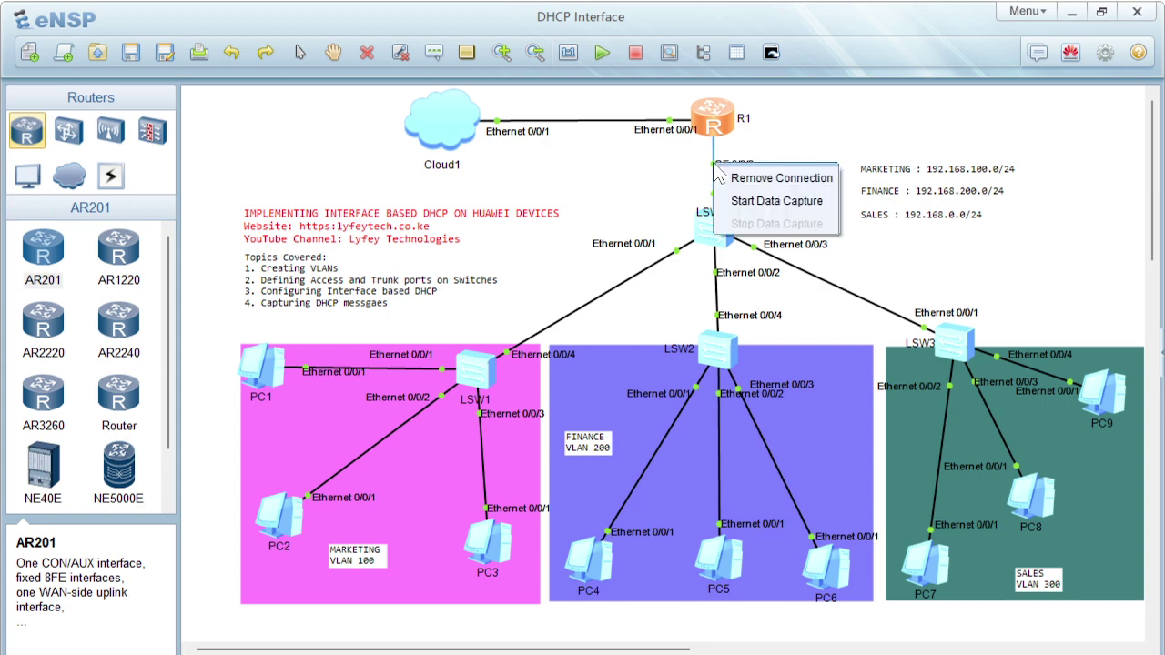
click(774, 203)
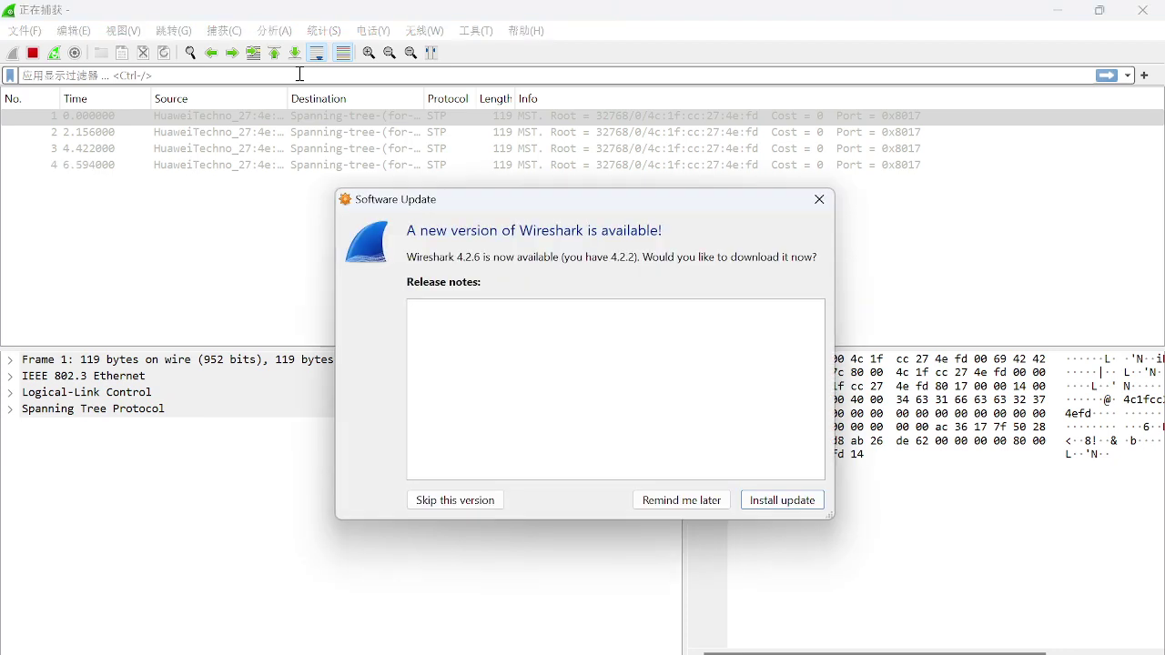
click(819, 200)
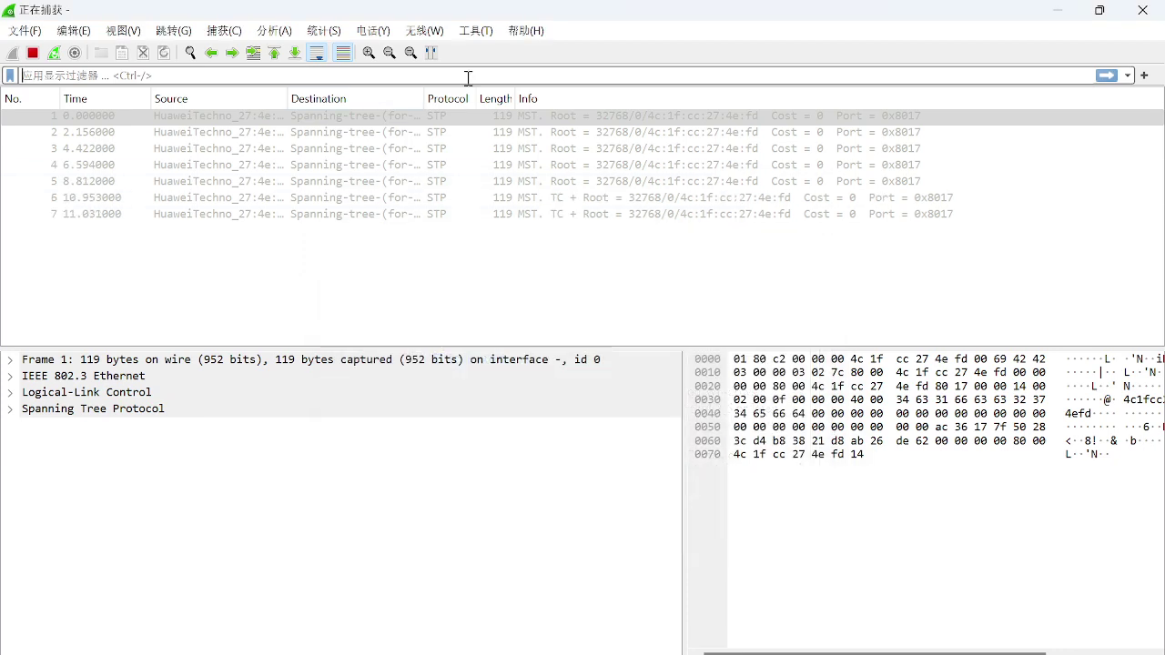
- Filter the captured packets to show only dhcp traffic
text(dhcp)
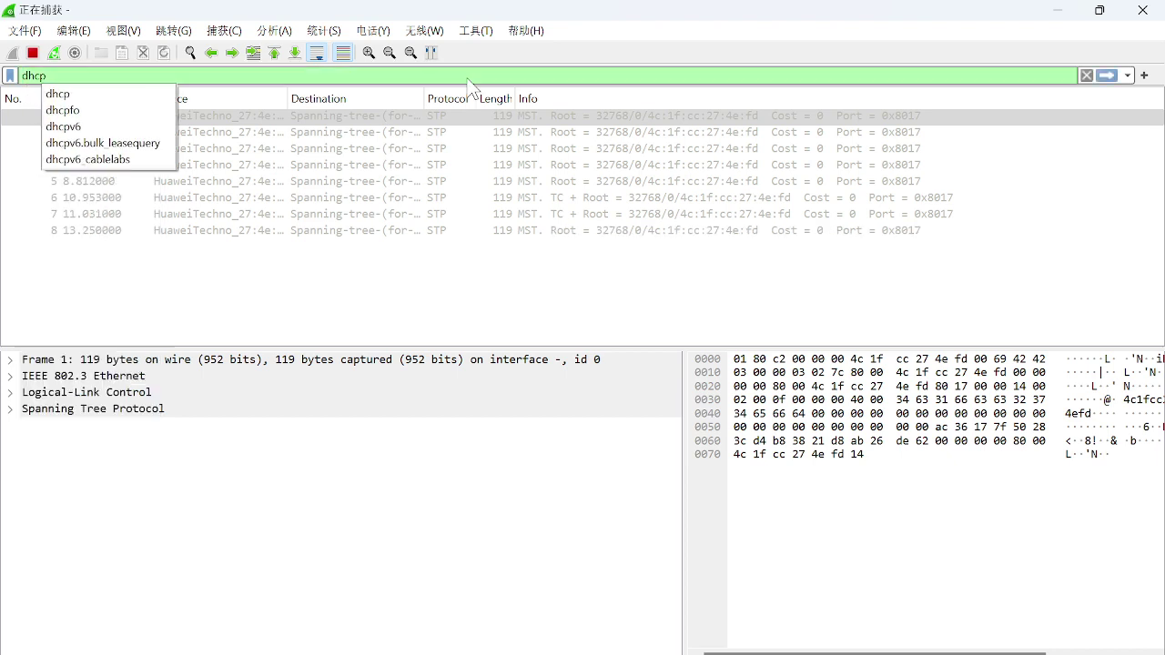
click(78, 94)
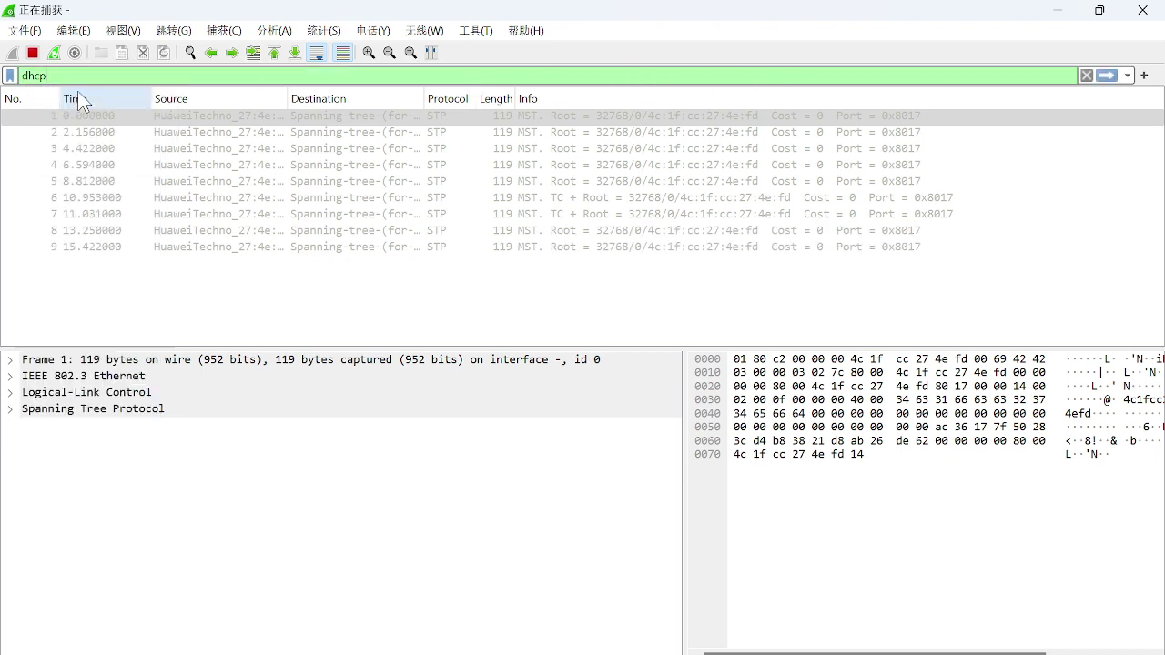
click(1106, 77)
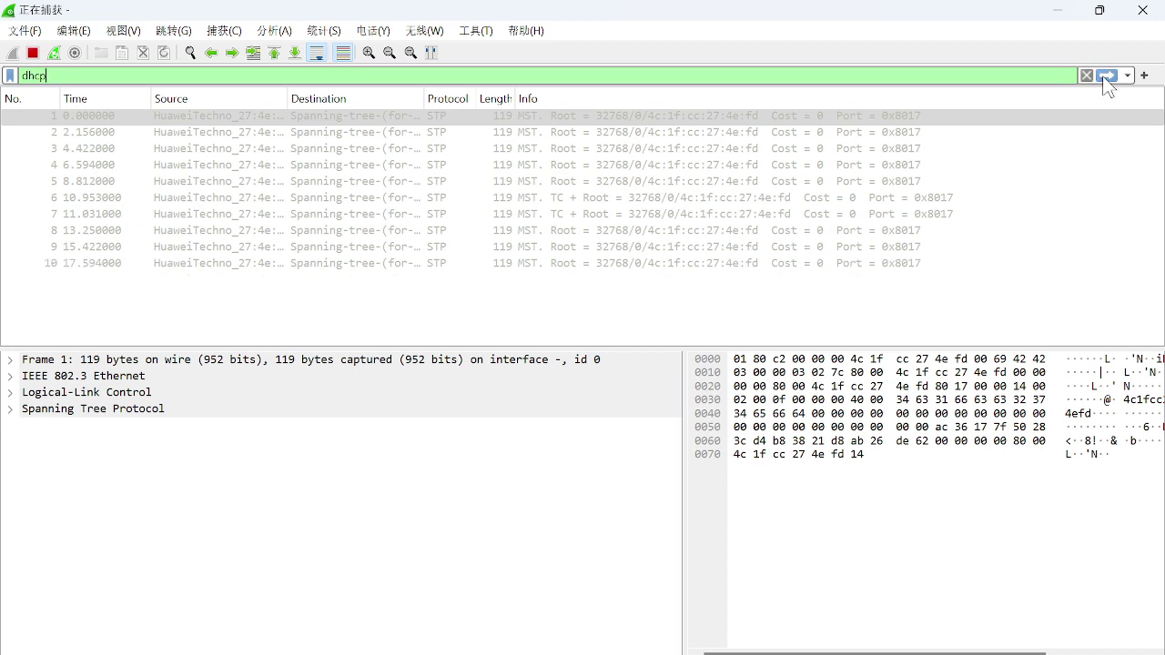
click(1108, 79)
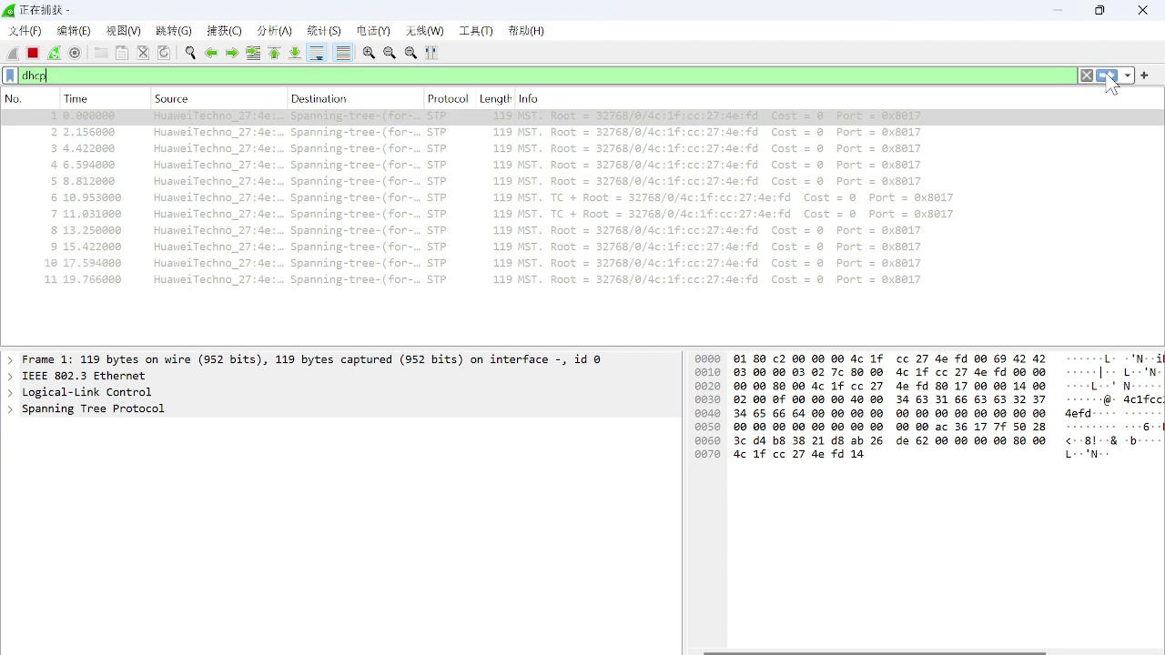
click(554, 75)
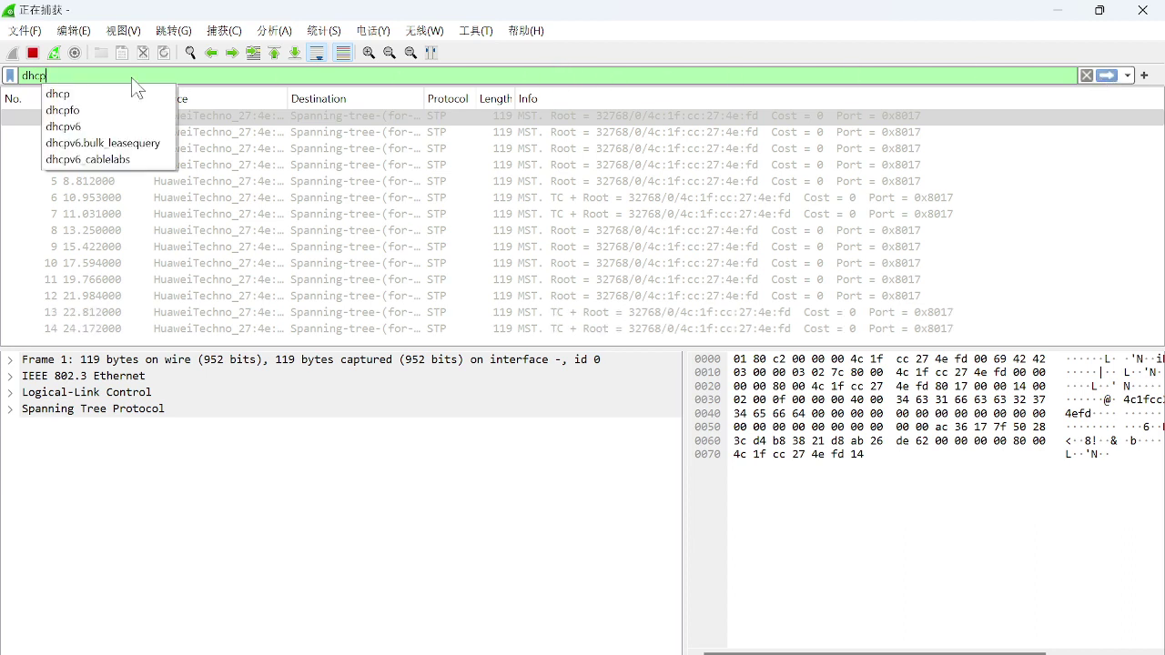
key(Return)
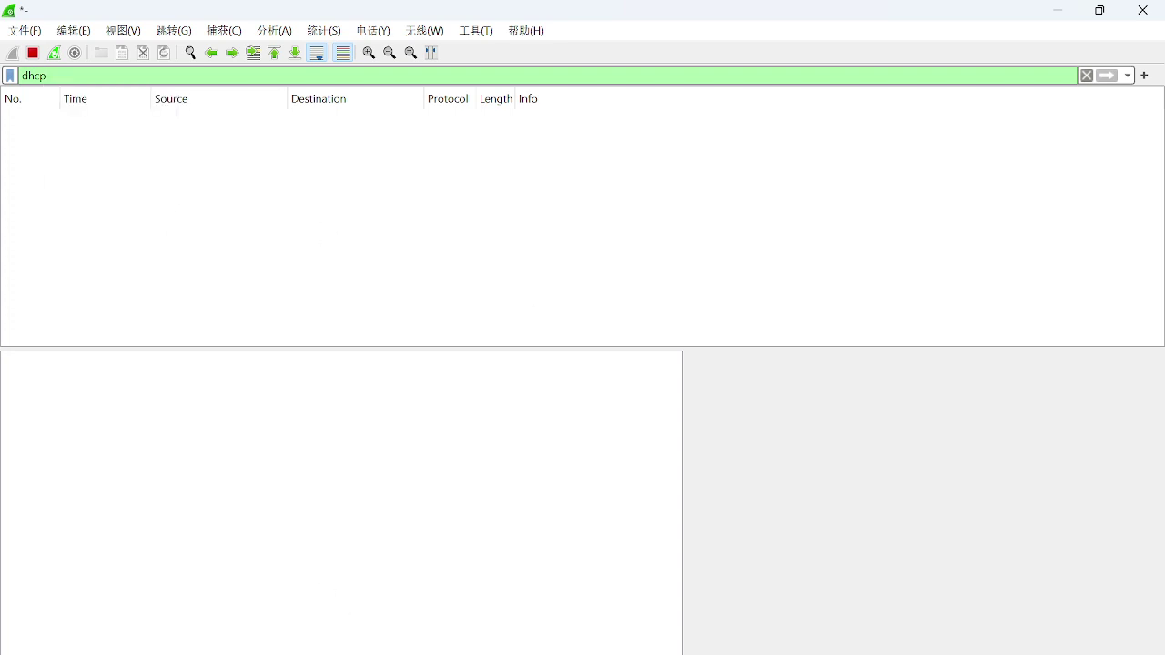
- Switch back to eNSP and select DHCP as PC1's IPv4 configuration mode
mouse_move(676, 654)
click(640, 630)
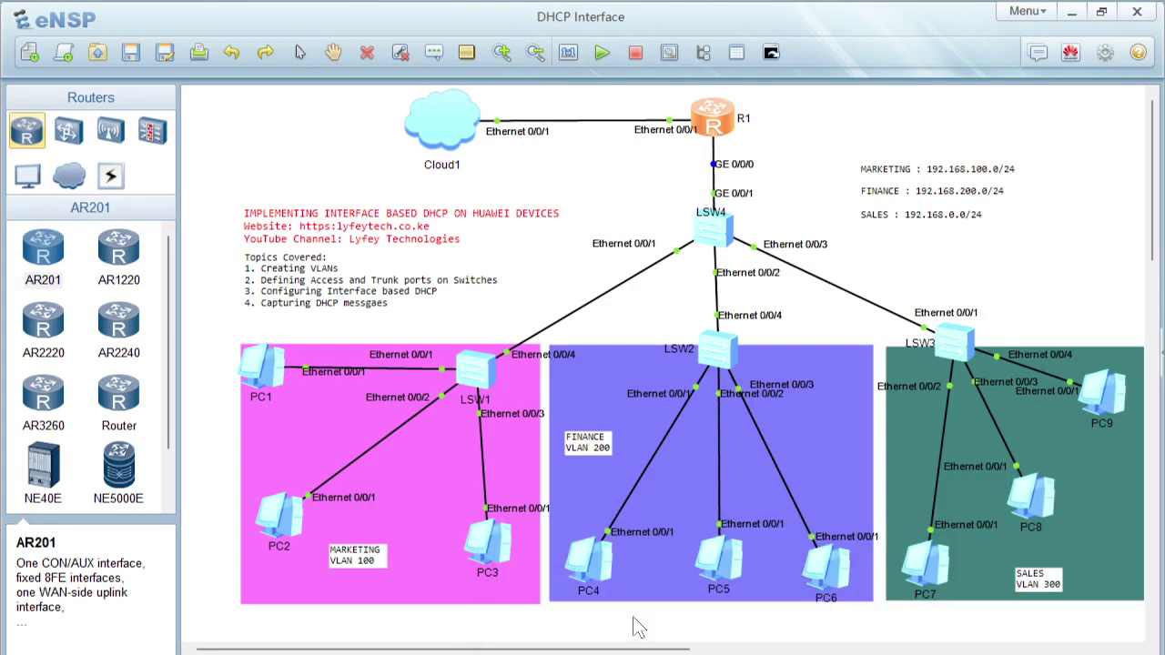
double_click(264, 367)
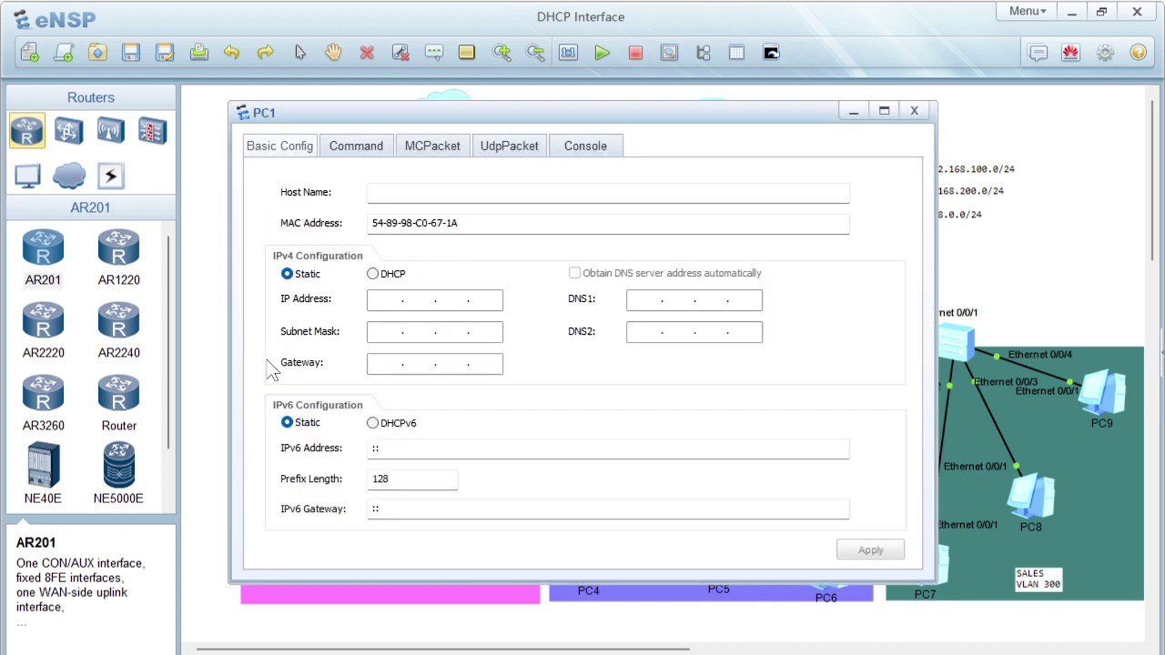
click(373, 275)
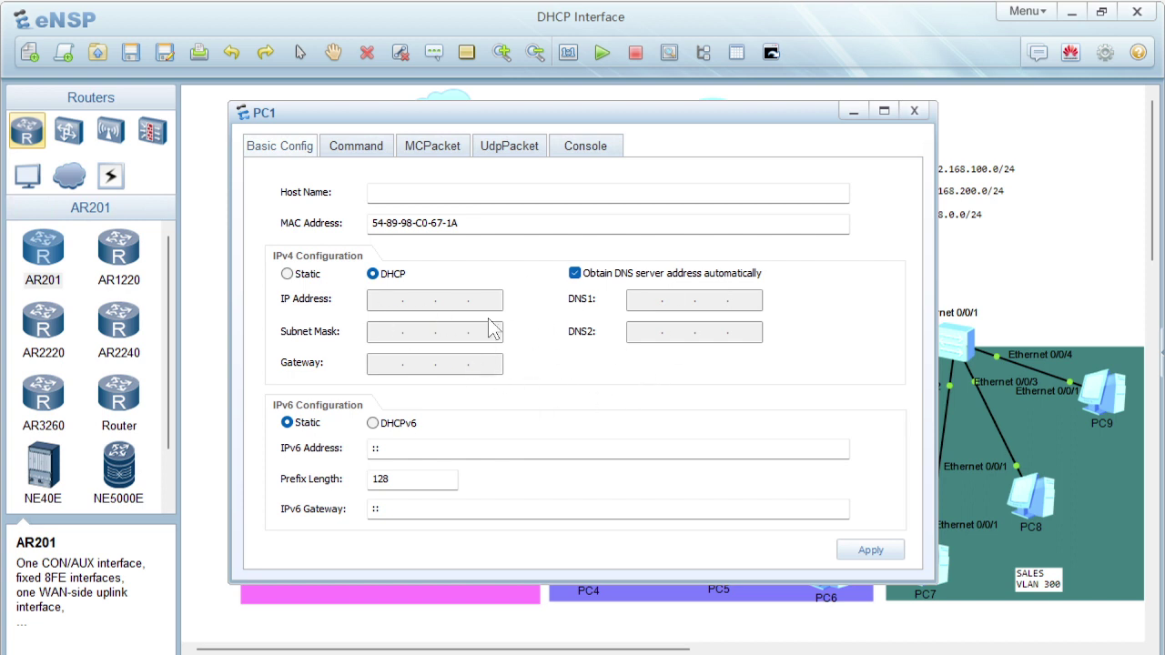
- Check the Wireshark capture for DHCP packets and recheck PC1's IPv4 settings
click(853, 113)
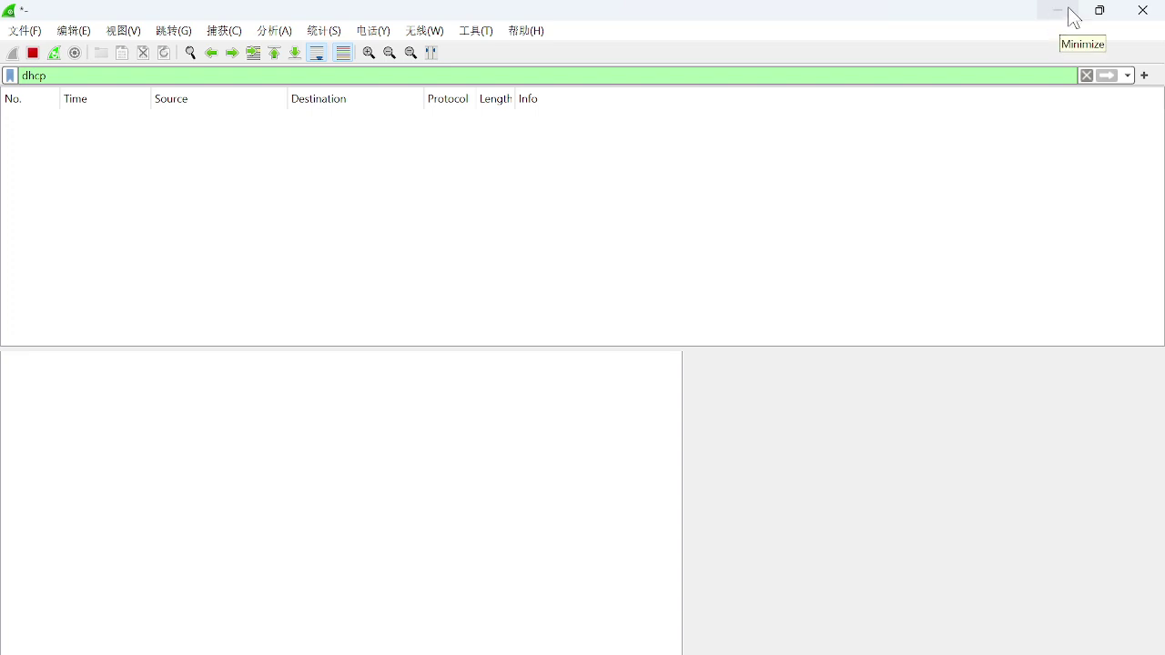
click(1070, 9)
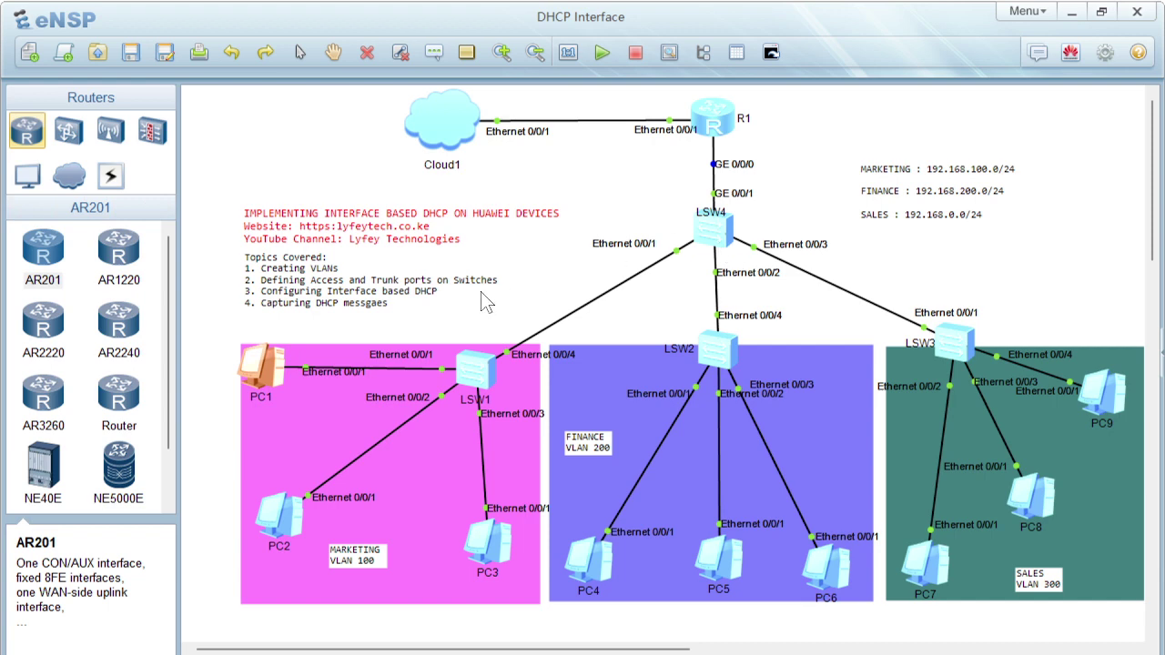
double_click(276, 365)
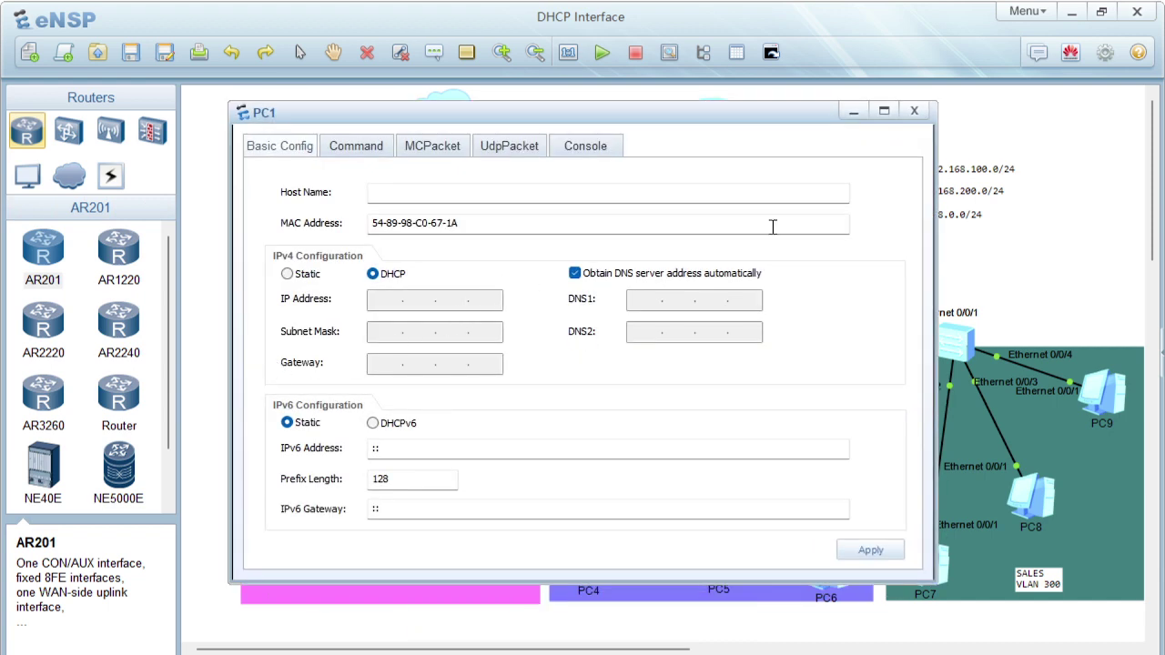
click(914, 110)
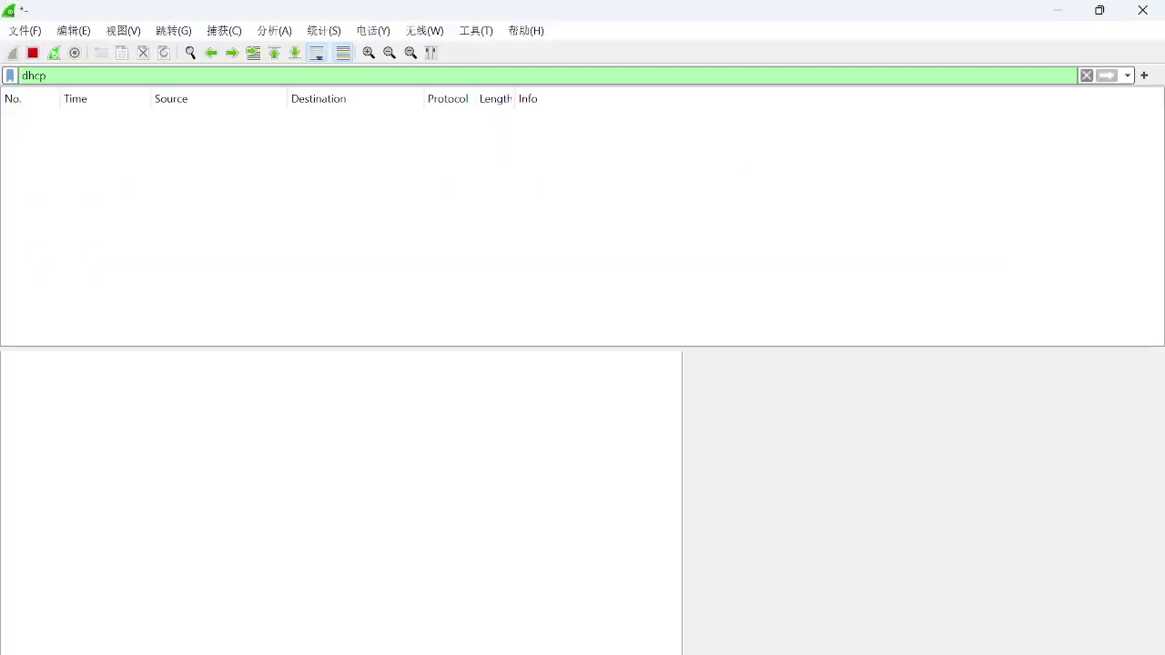
click(1063, 14)
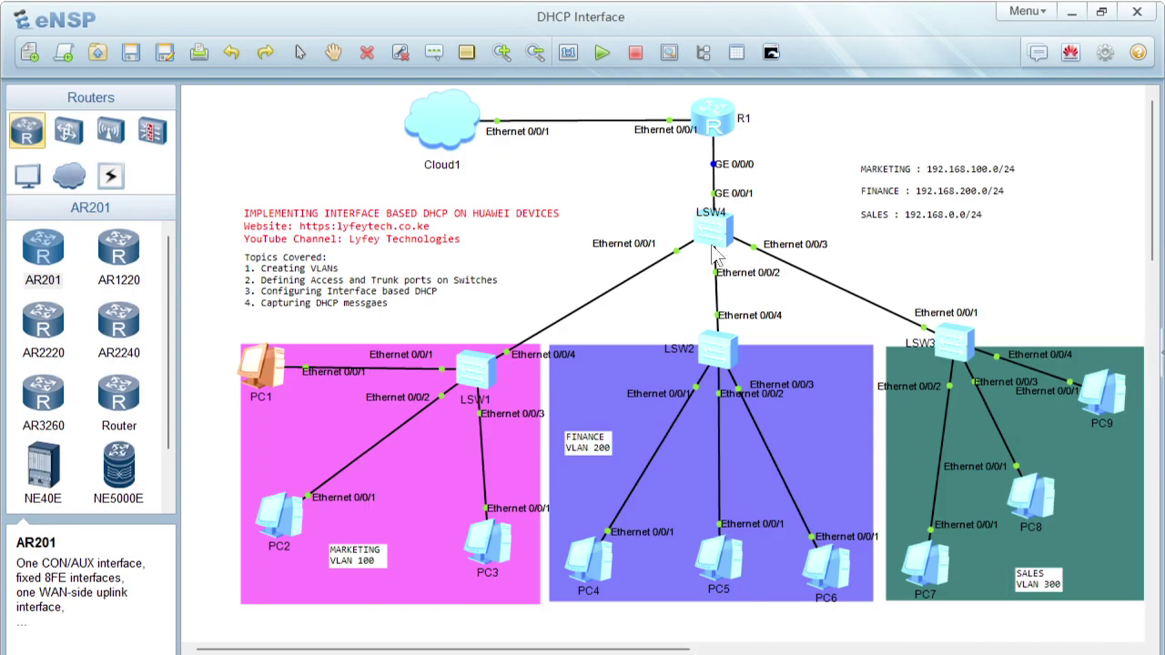
- Display the VLAN table on switch LSW4 and review which ports carry VLANs 100, 200 and 300
double_click(726, 244)
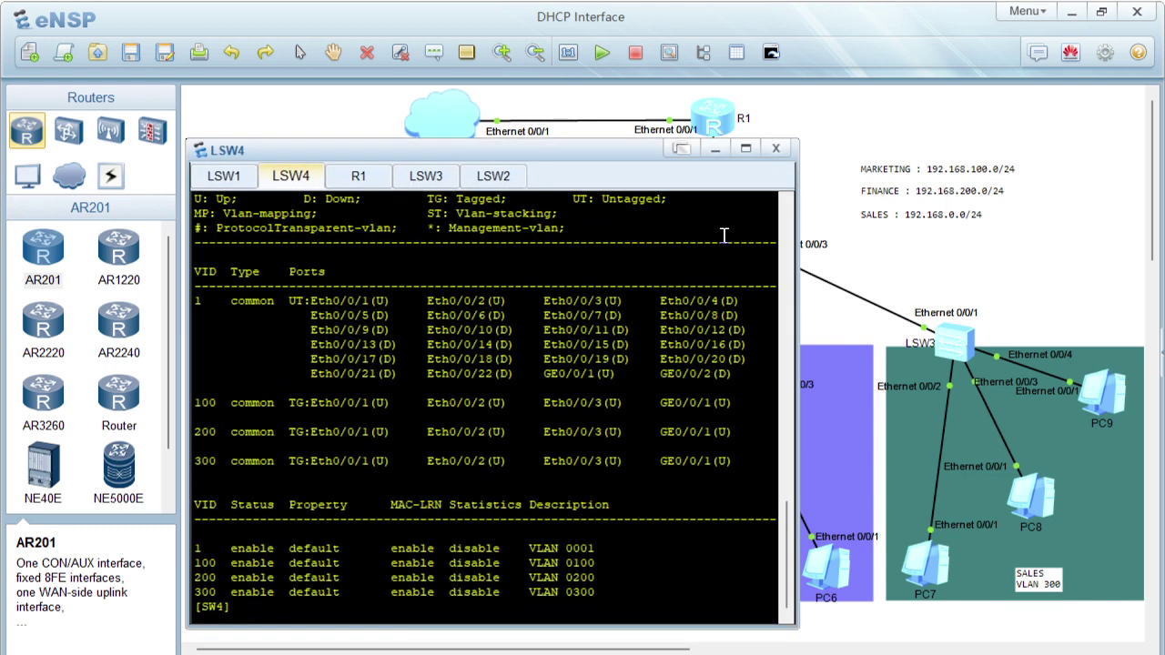
key(Return)
key(Return)
key(Return)
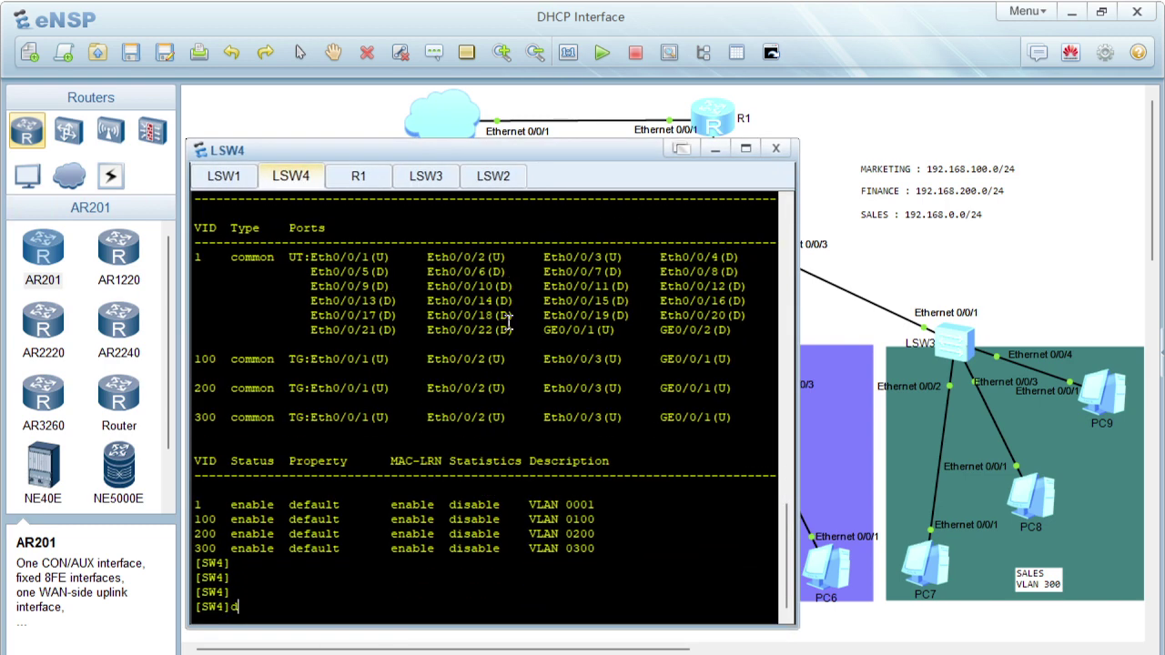
text(displ)
key(Tab)
text(vl)
key(Tab)
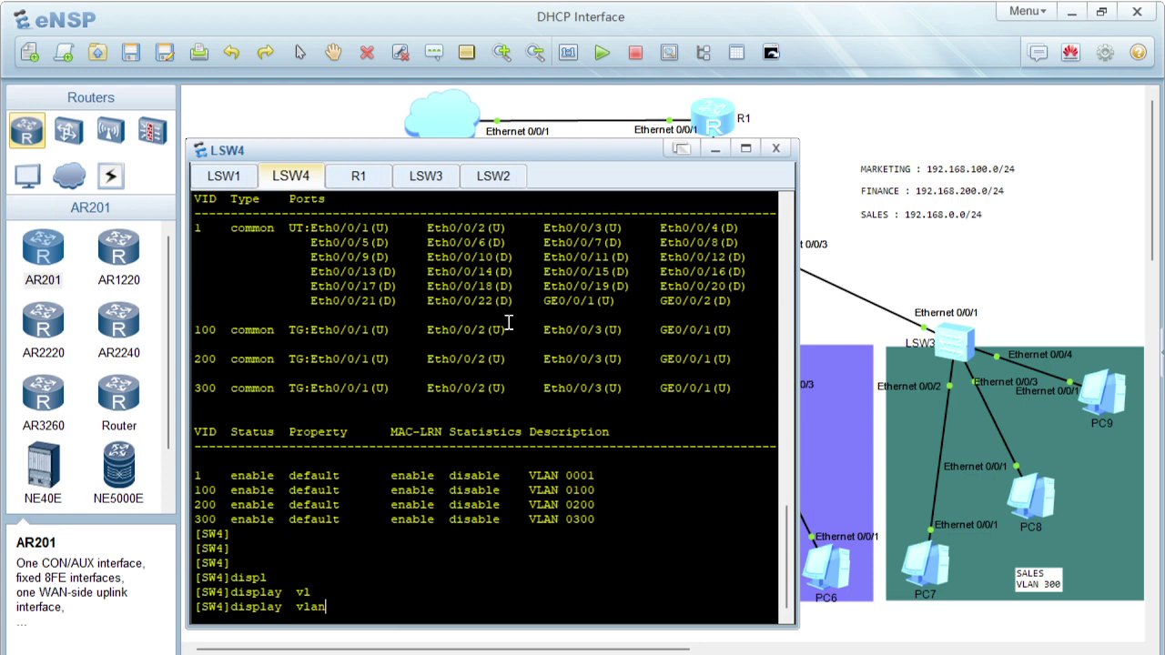
key(Return)
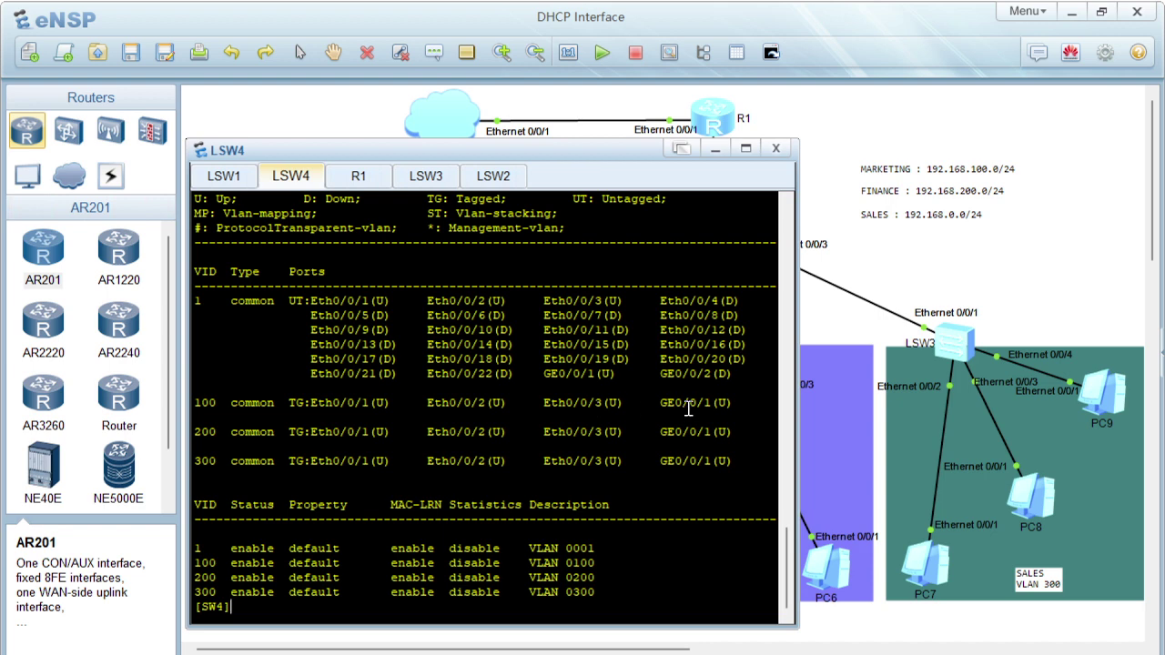
click(716, 151)
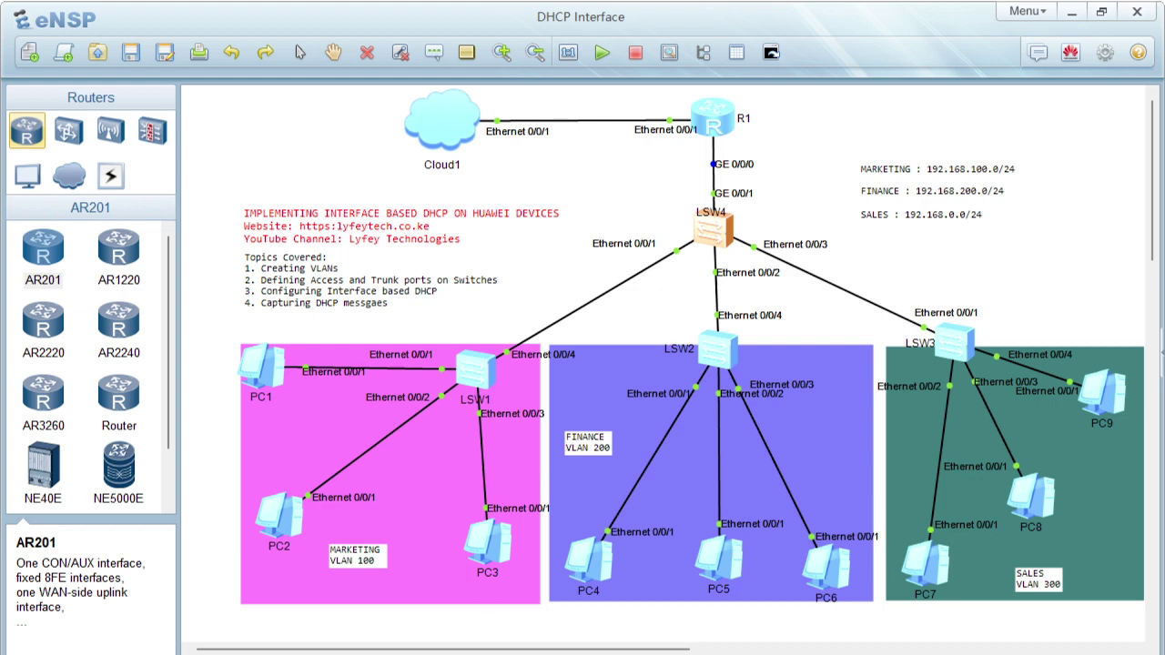
click(766, 639)
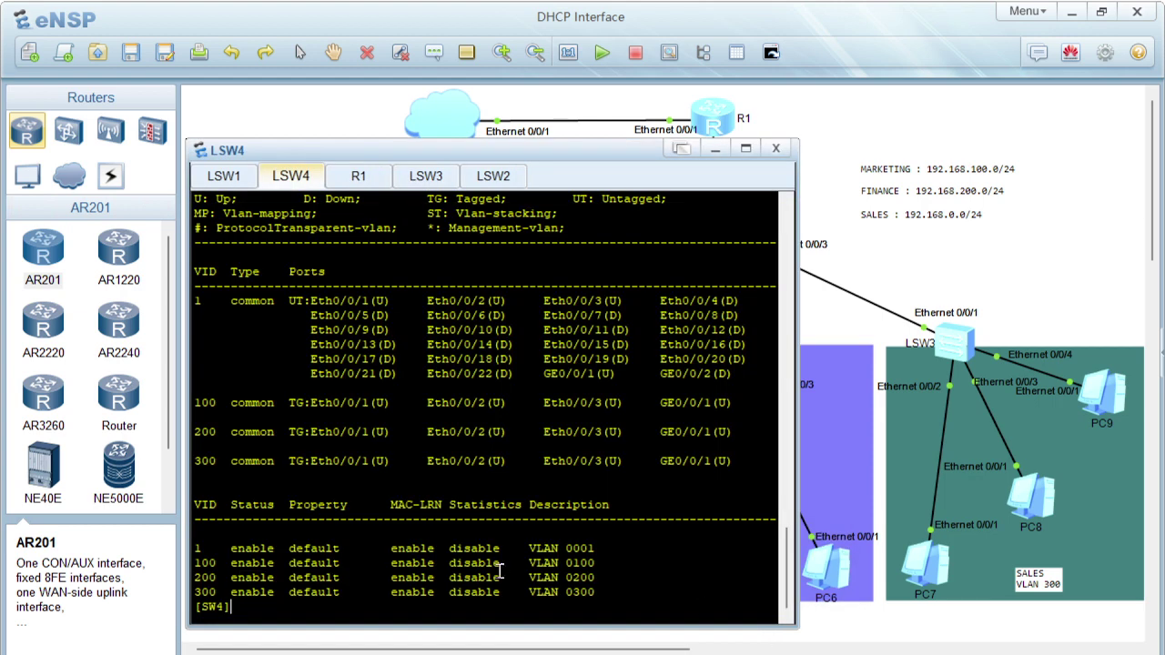
click(888, 266)
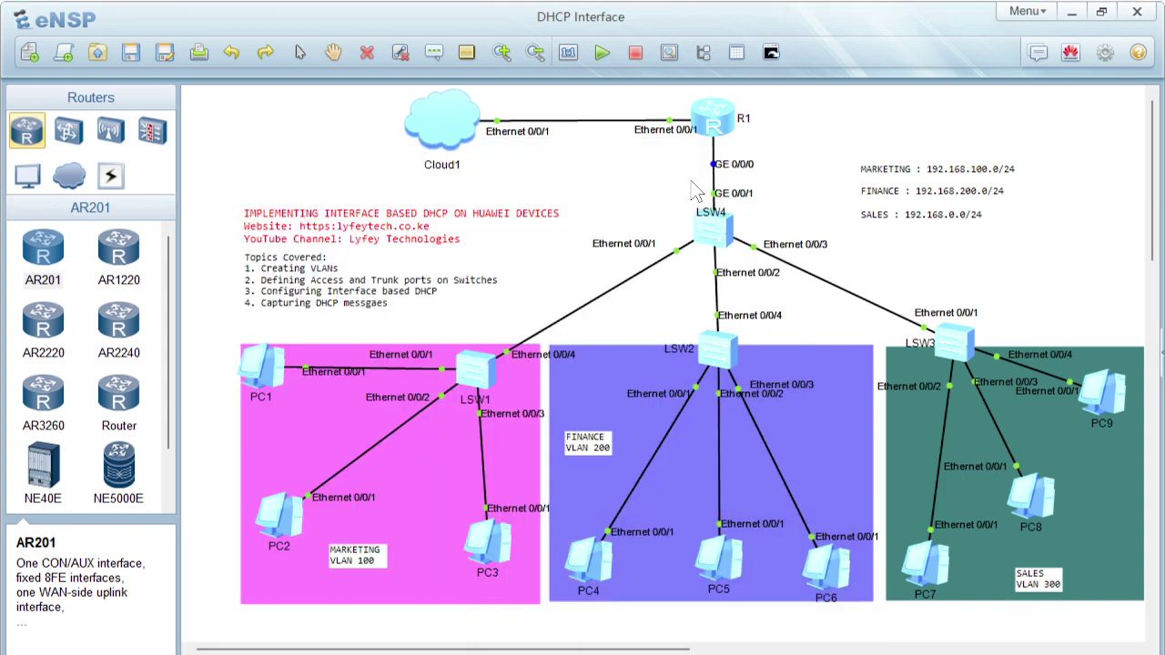
- Open R1's console and display the current configuration of sub-interface Ethernet0/0/1.100
double_click(712, 128)
key(Return)
key(Return)
key(Return)
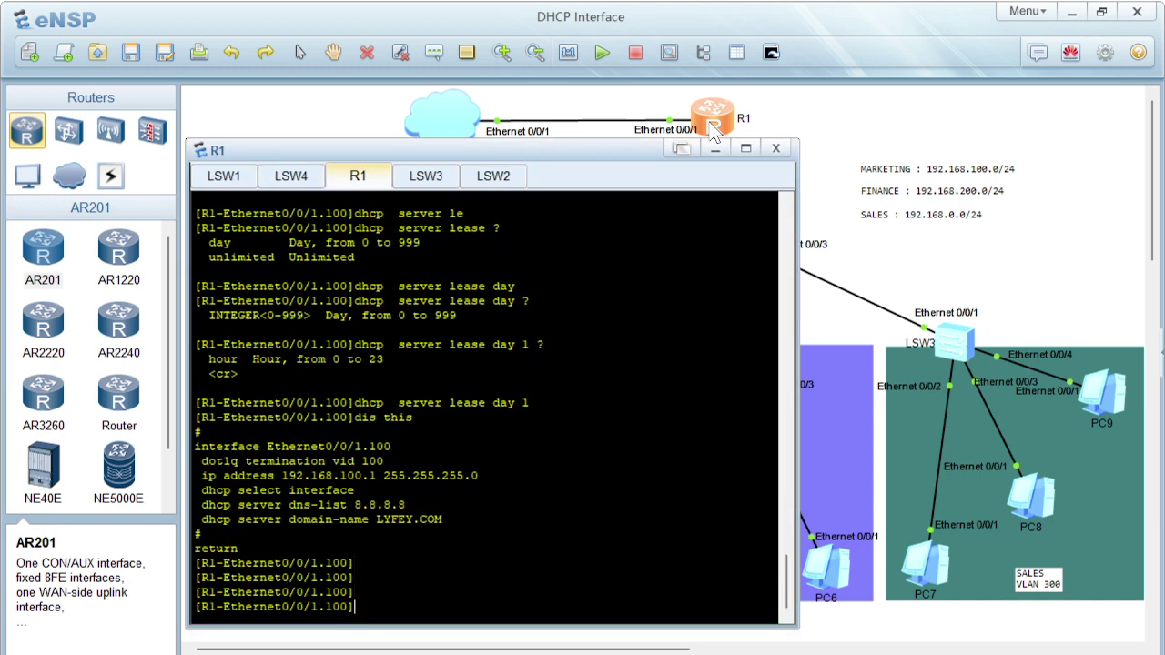
text(dis this)
key(Return)
- Remove interface-based DHCP from R1's Ethernet0/0/1.100 with undo dhcp select interface, and display the sub-interface configuration
text(undo )
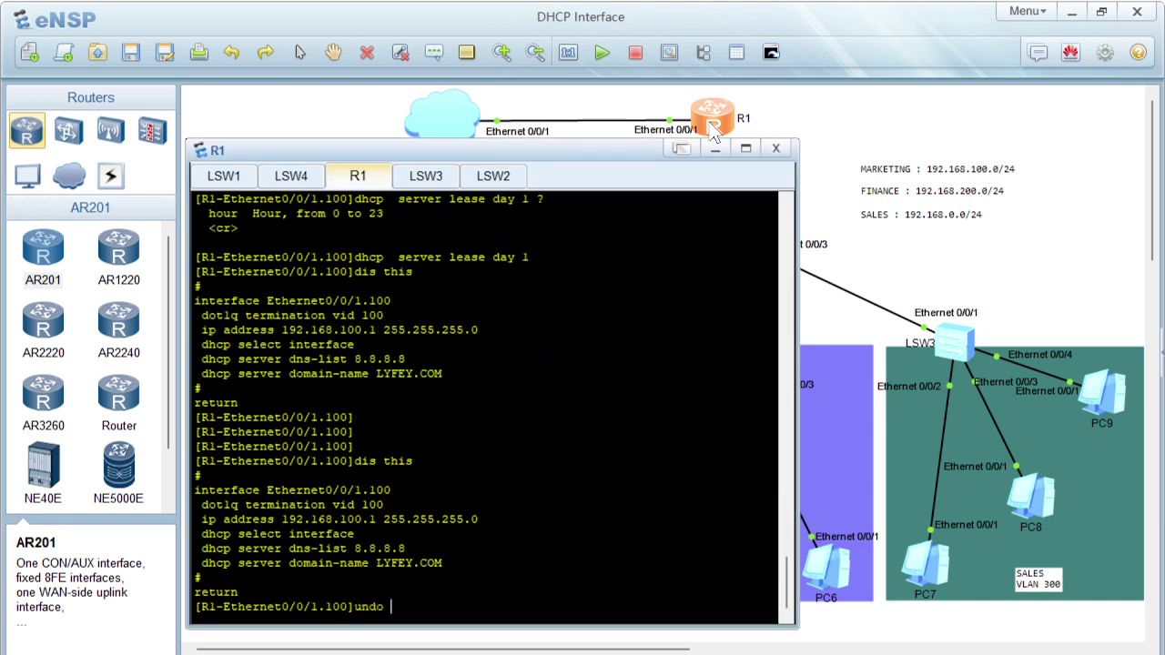
text(dh)
key(Tab)
text(se)
key(Tab)
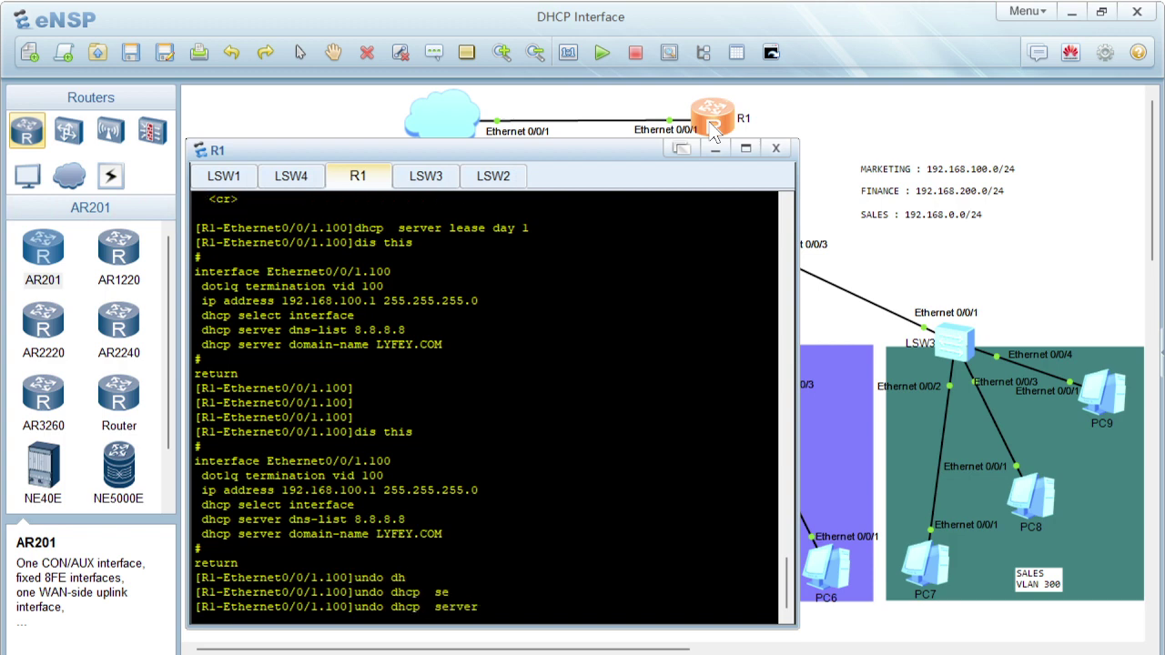
key(Tab)
text(in)
key(Tab)
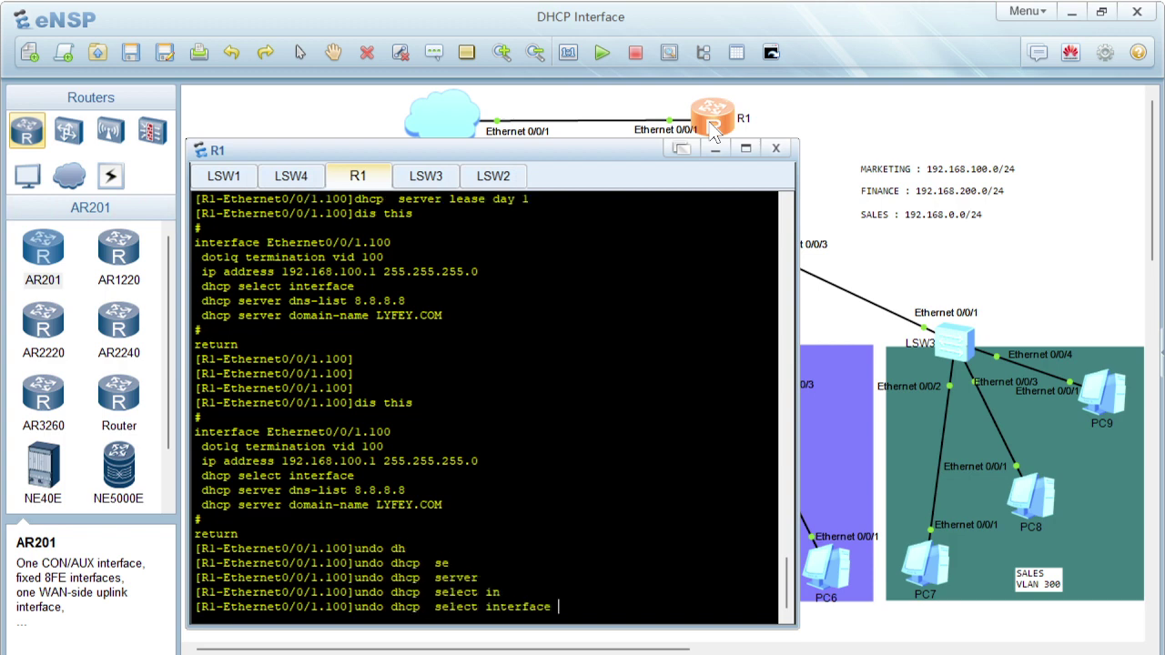
key(Return)
text(dis th)
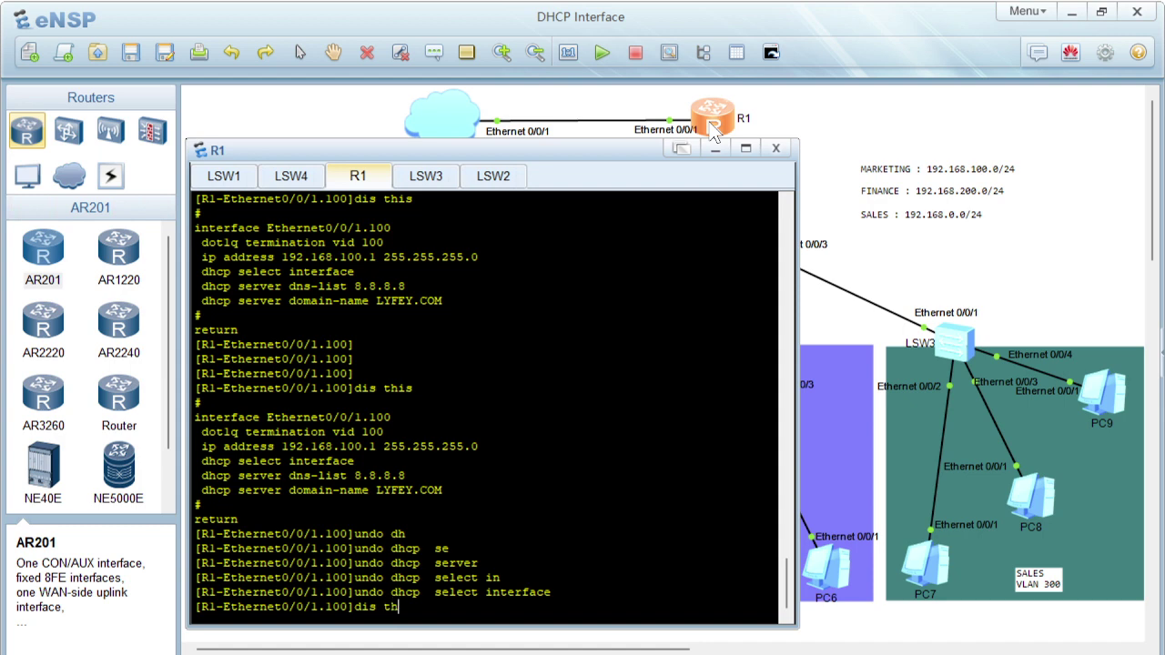
text(is)
key(Return)
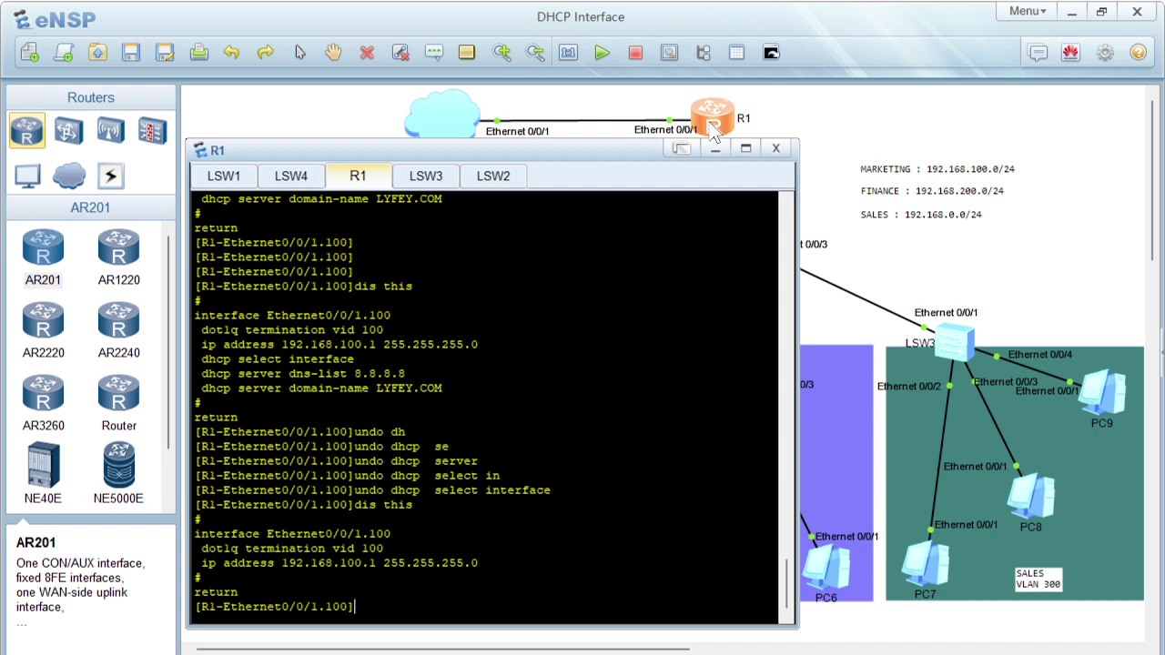
- Try to enter an undo interface command from the sub-interface view, discard it, and quit to R1's system view
text(undo interf)
key(Tab)
key(Tab)
key(Tab)
key(BackSpace)
key(BackSpace)
key(BackSpace)
key(BackSpace)
key(BackSpace)
key(BackSpace)
key(BackSpace)
key(BackSpace)
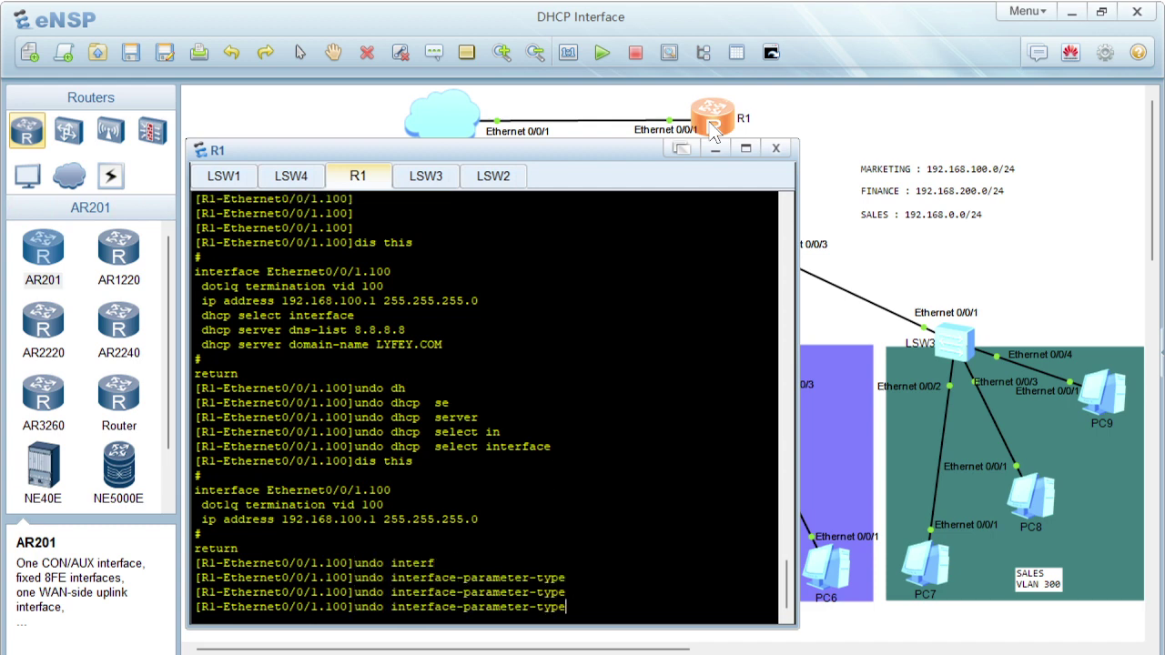
key(BackSpace)
key(BackSpace)
key(BackSpace)
key(BackSpace)
key(BackSpace)
key(BackSpace)
key(BackSpace)
key(BackSpace)
key(BackSpace)
key(BackSpace)
key(BackSpace)
key(BackSpace)
key(BackSpace)
key(BackSpace)
key(BackSpace)
key(BackSpace)
key(BackSpace)
key(BackSpace)
key(BackSpace)
key(BackSpace)
text(quit)
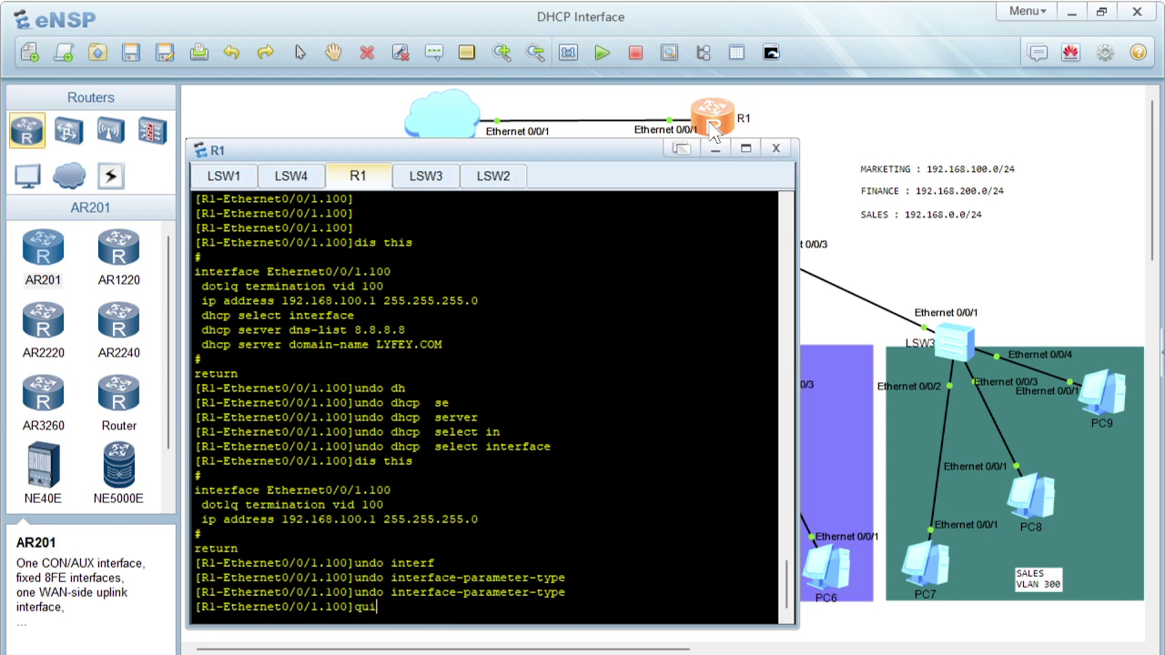
key(Return)
text(interf)
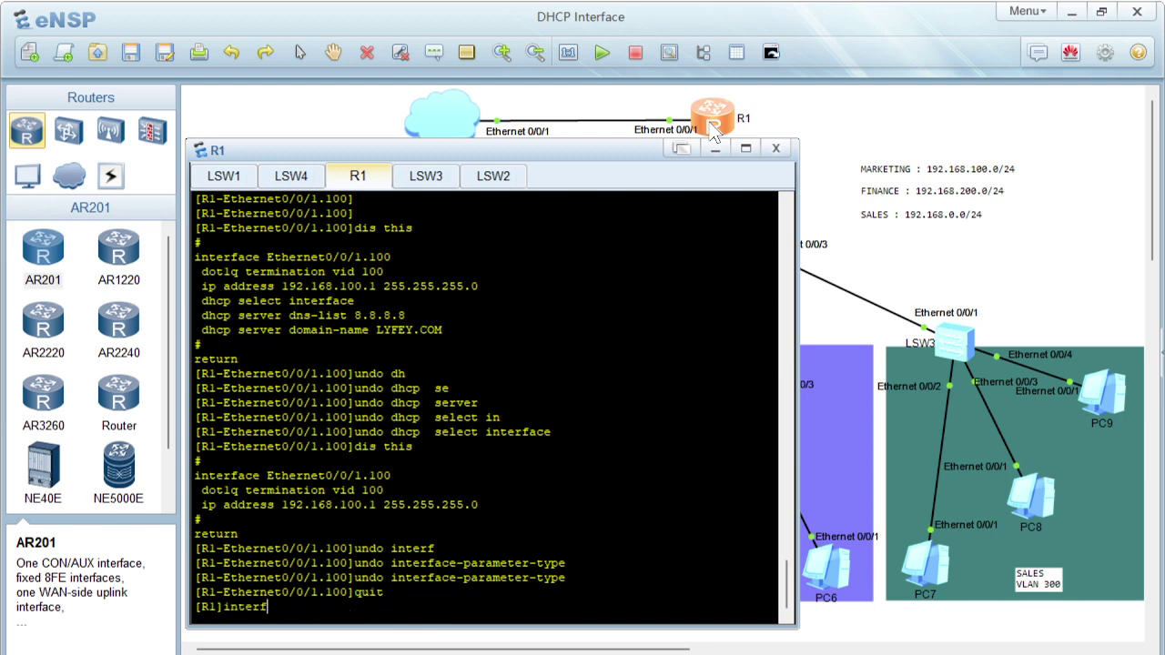
key(Tab)
text(e E)
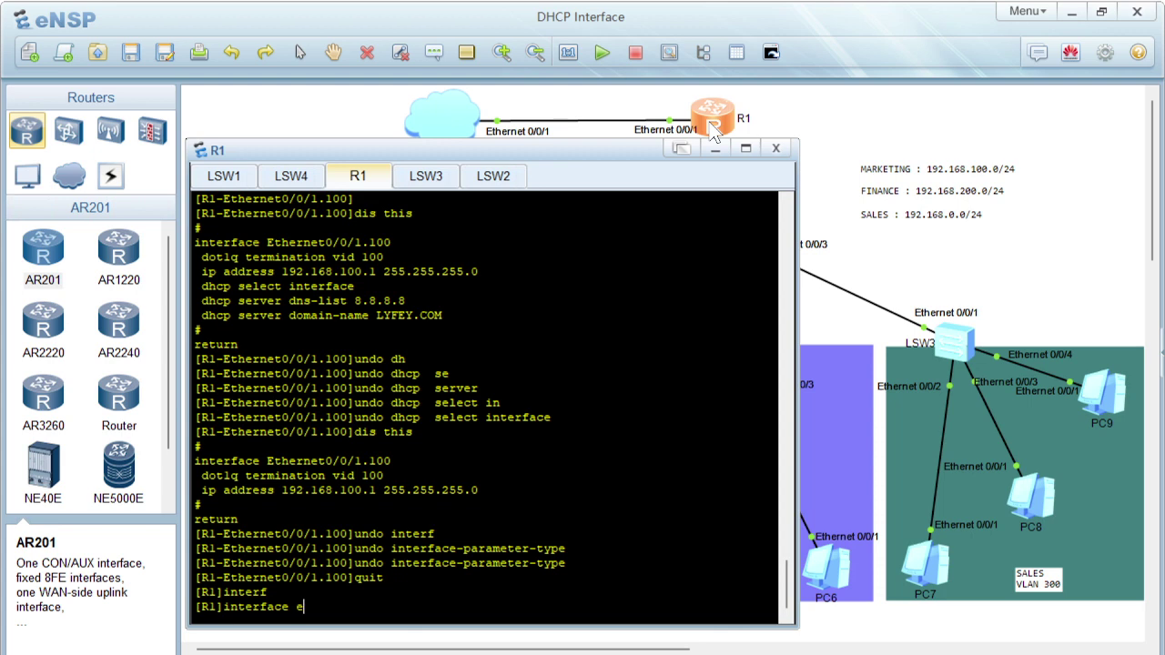
text(th)
key(Tab)
text(0)
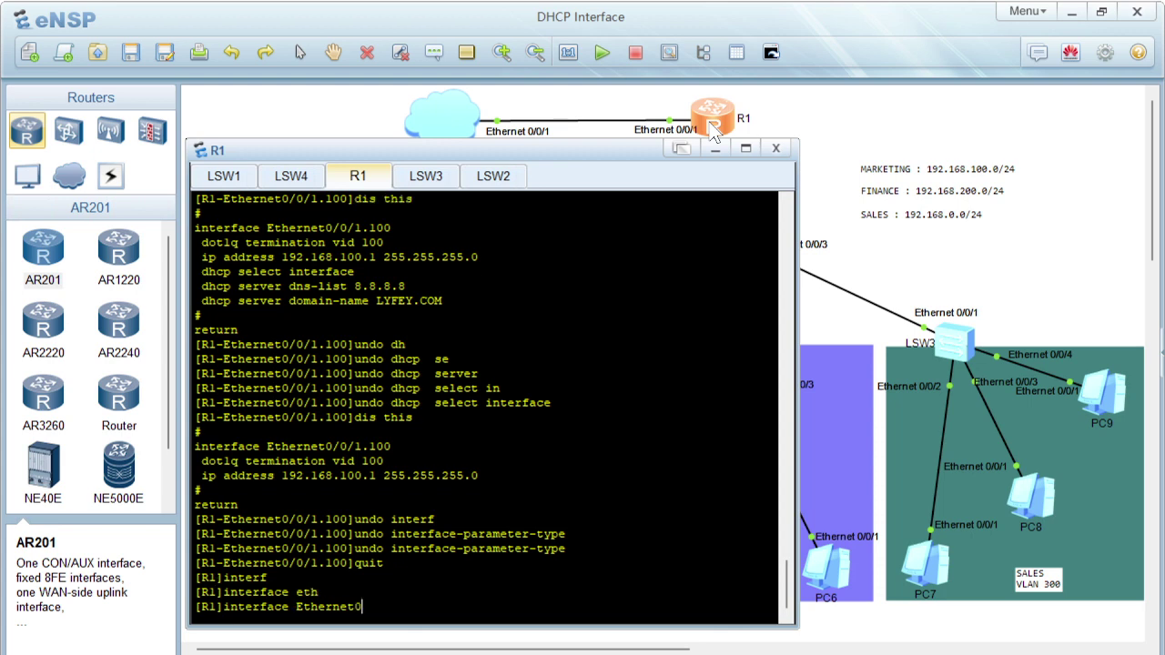
text(/0/1.100)
key(Return)
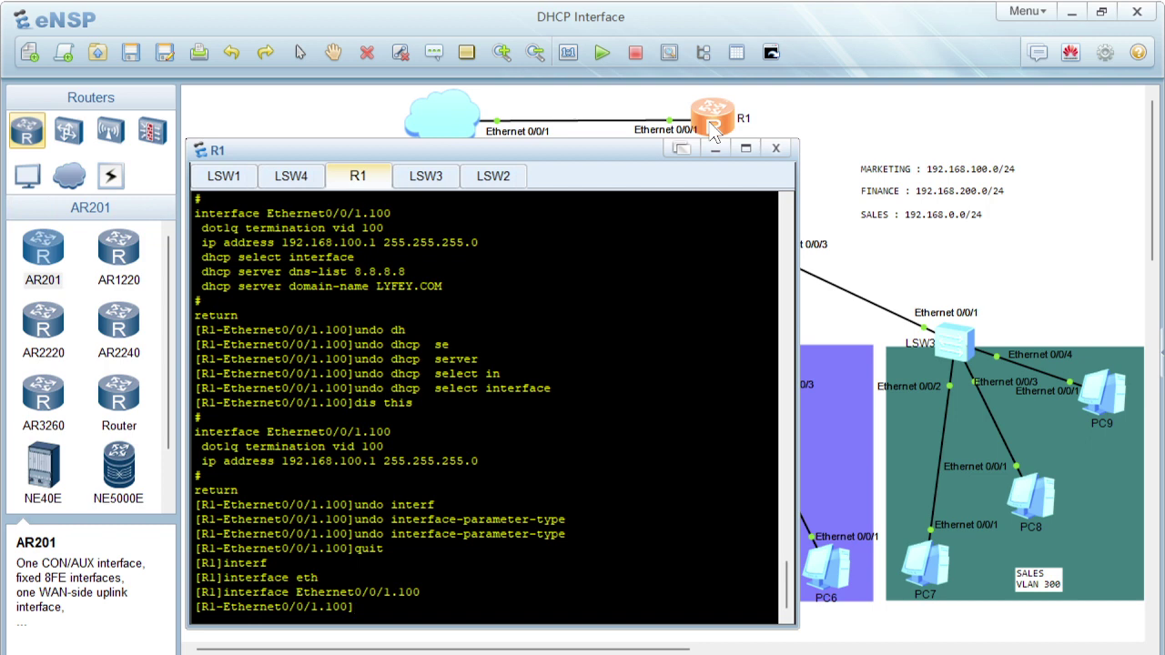
text(quit)
key(Return)
- Delete sub-interface Ethernet 0/0/1.100 from R1 in the system view
key(Return)
text(undo i)
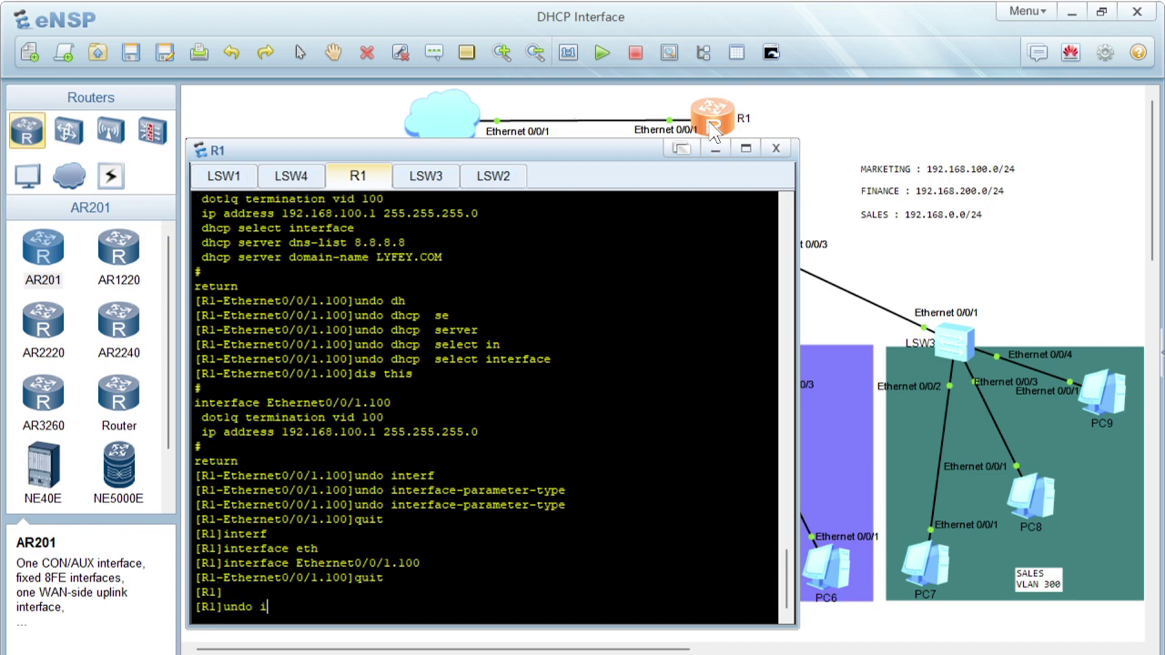
text(nterf)
key(Tab)
text(eth)
key(Tab)
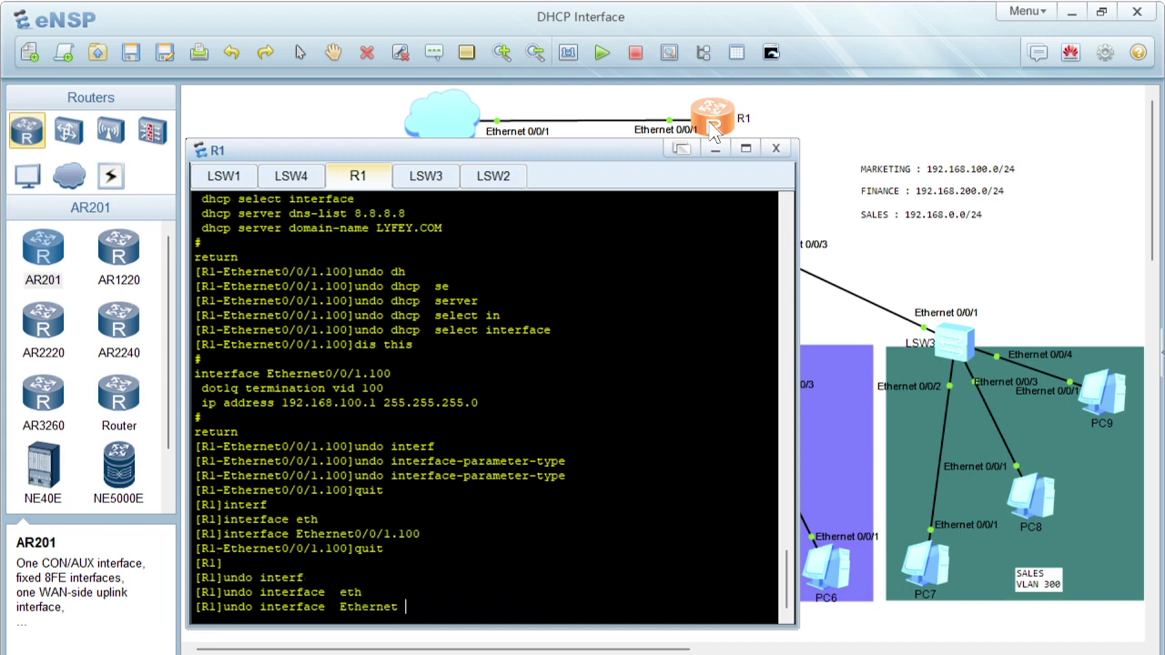
text(0/0/1.100)
key(Return)
key(Return)
key(Return)
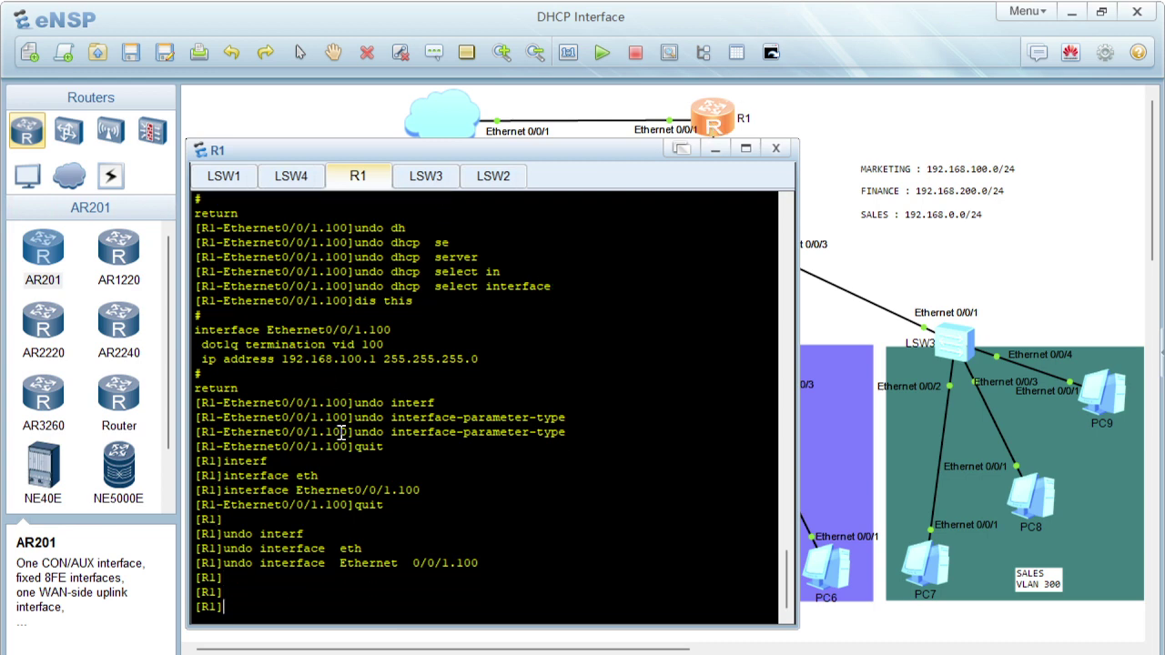
- Create sub-interface GigabitEthernet 0/0/0.100 on R1 and enter its configuration view
text(interf)
key(Tab)
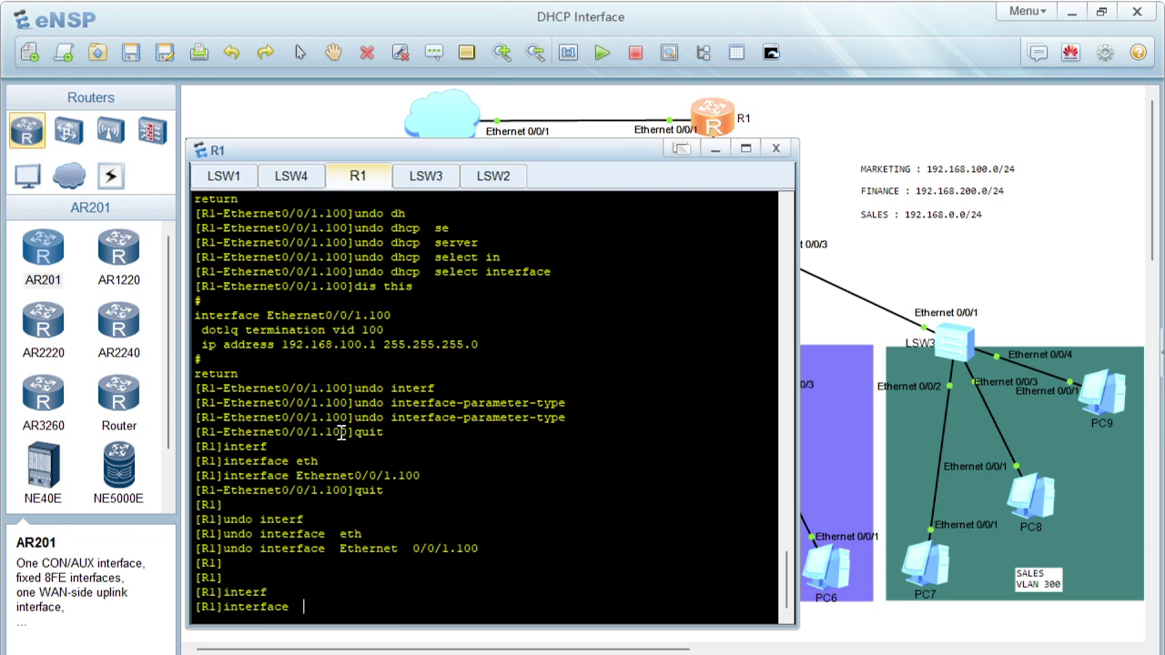
text(gabi)
key(Tab)
text(0/)
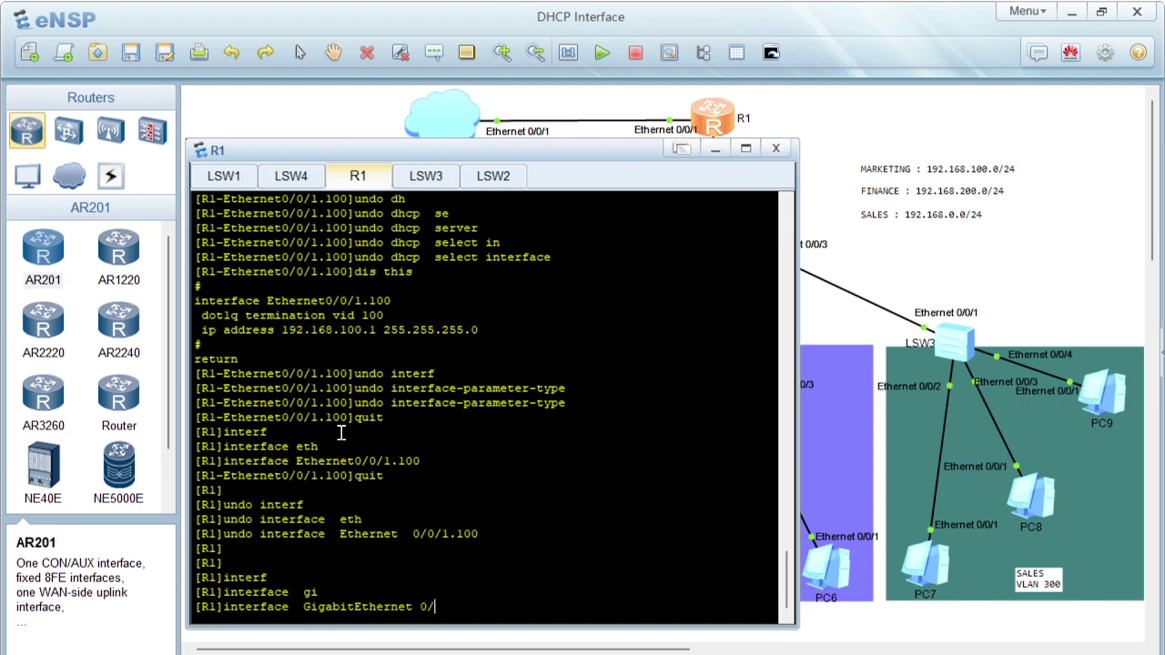
text(0/1.)
drag(420, 157, 471, 163)
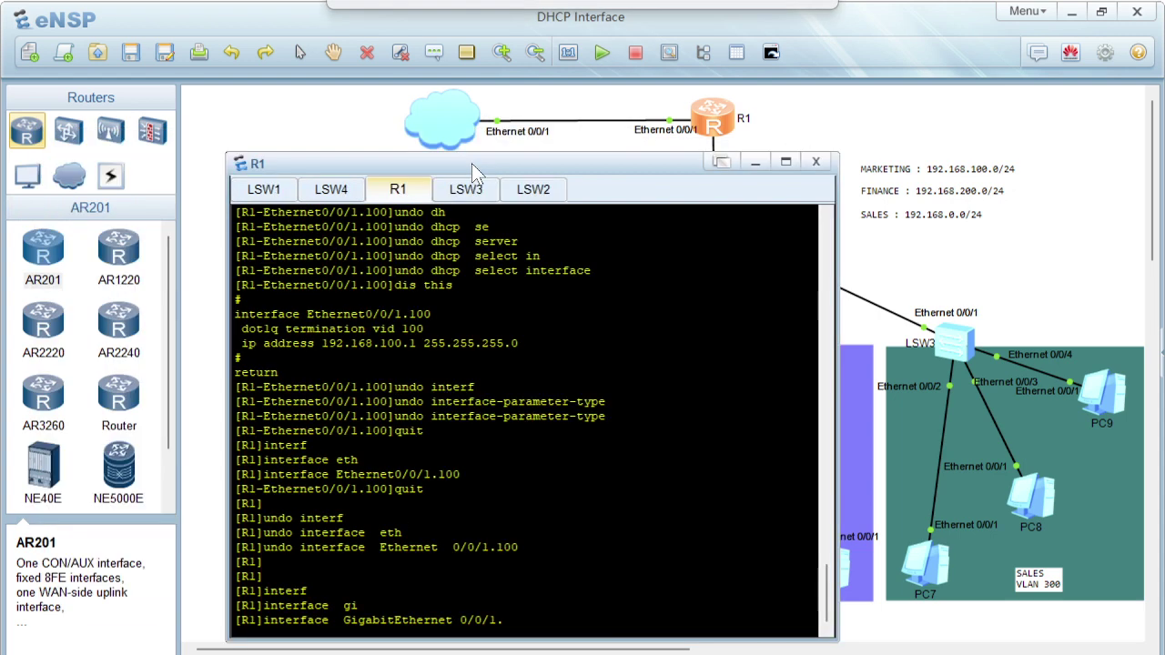
key(BackSpace)
key(BackSpace)
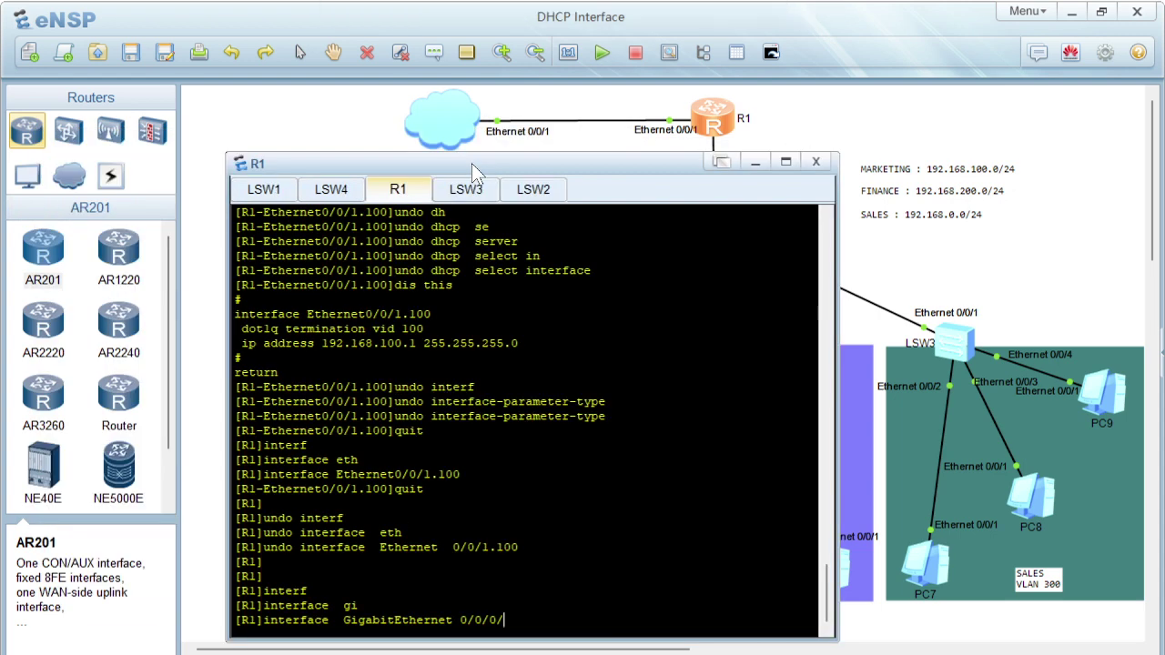
text(100')
key(Return)
key(Up)
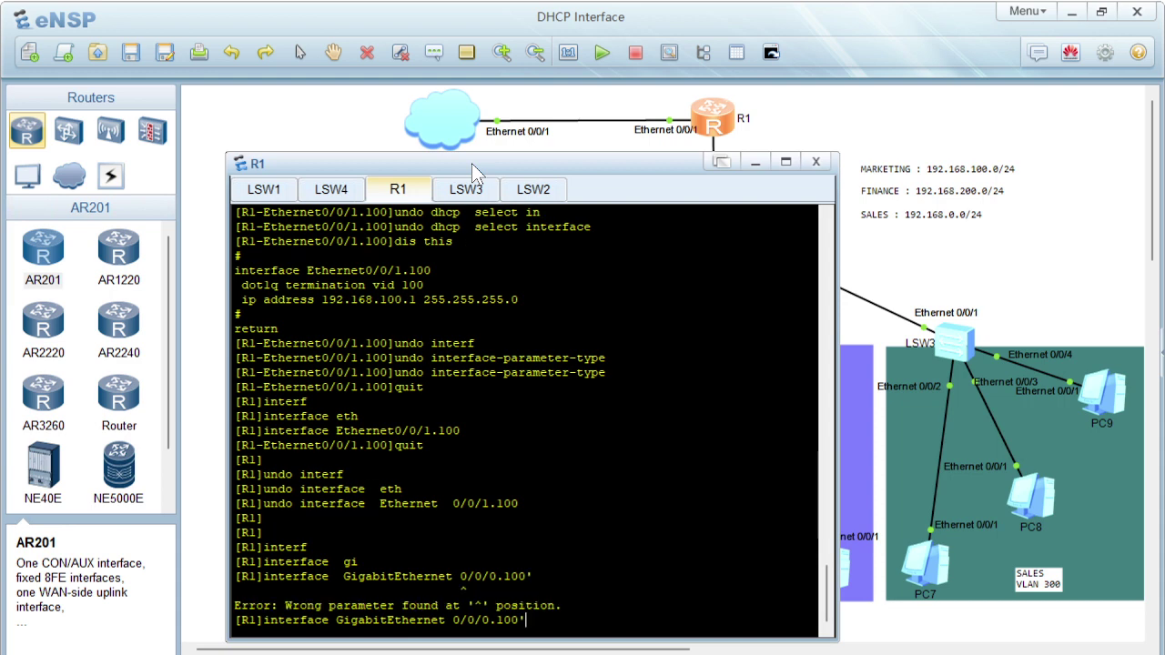
key(BackSpace)
key(Return)
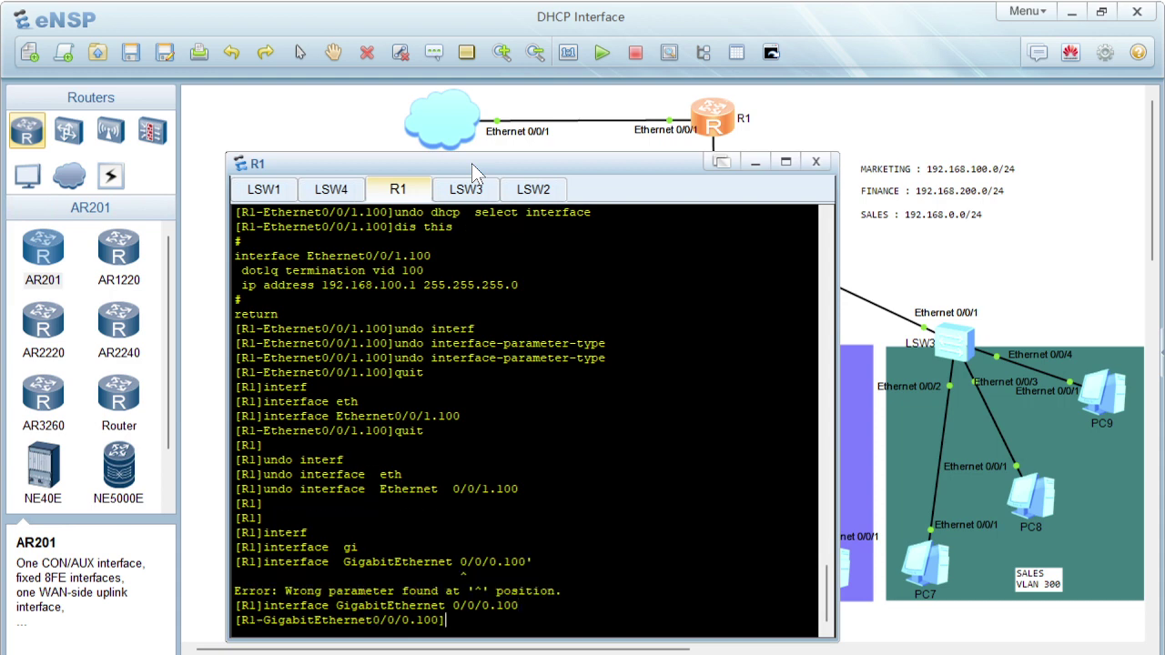
key(Return)
key(Return)
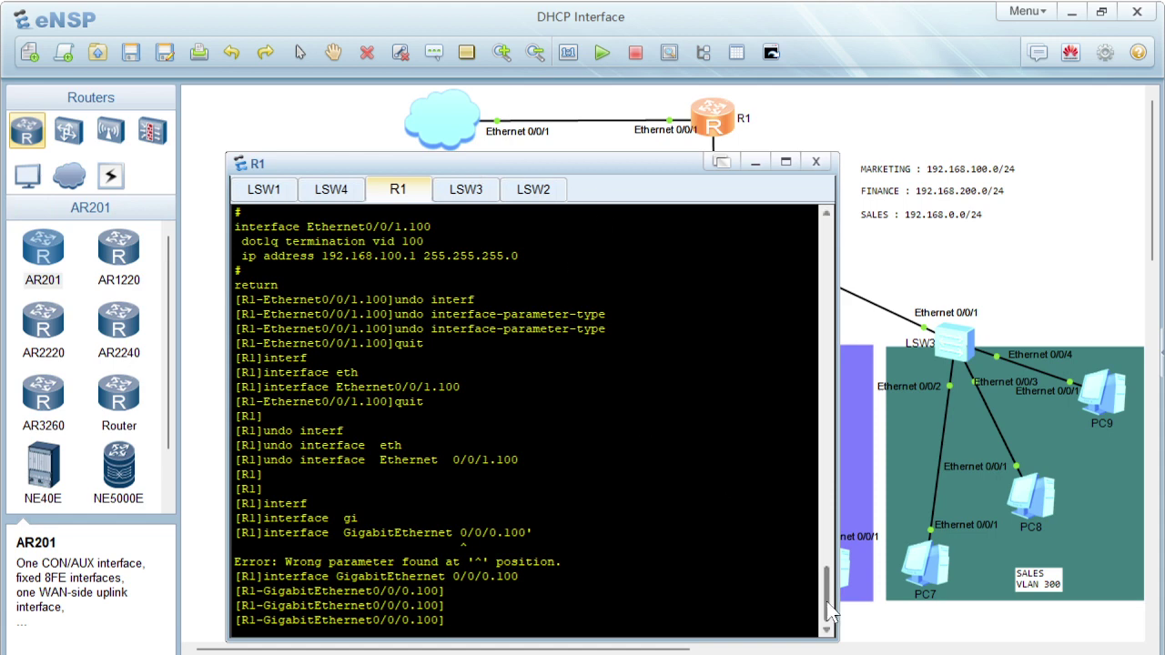
- Copy the earlier Ethernet0/0/1.100 configuration block from the console output, paste it at R1's prompt, and check the Wireshark capture
scroll(824, 575, up, 7)
scroll(824, 576, up, 3)
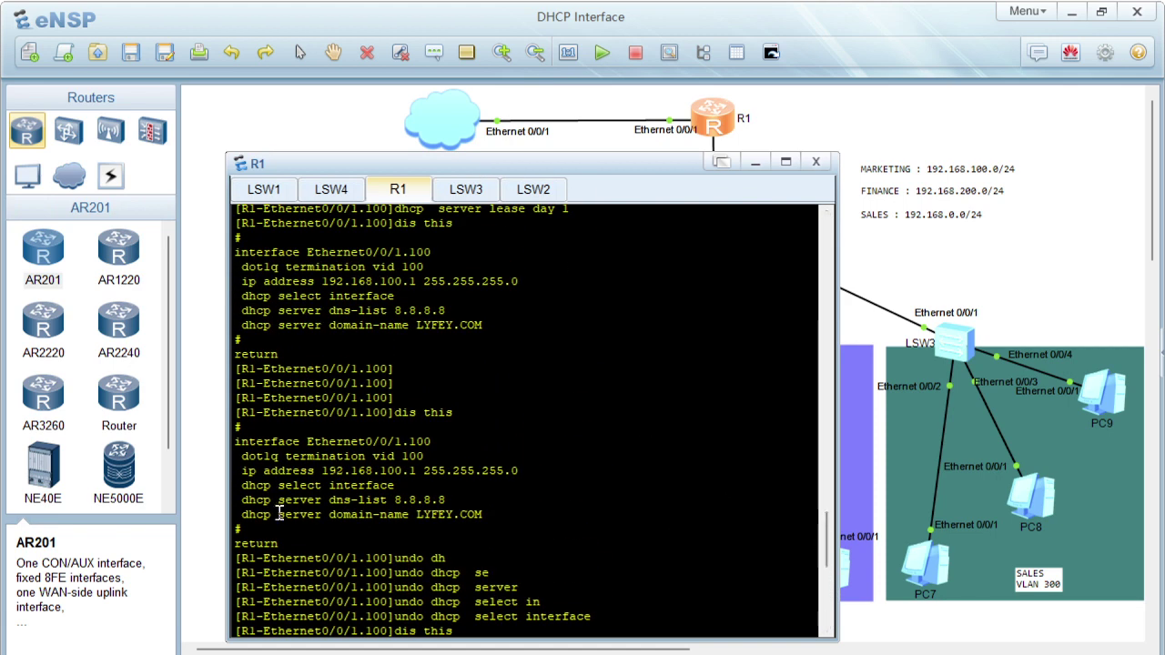
drag(245, 529, 227, 441)
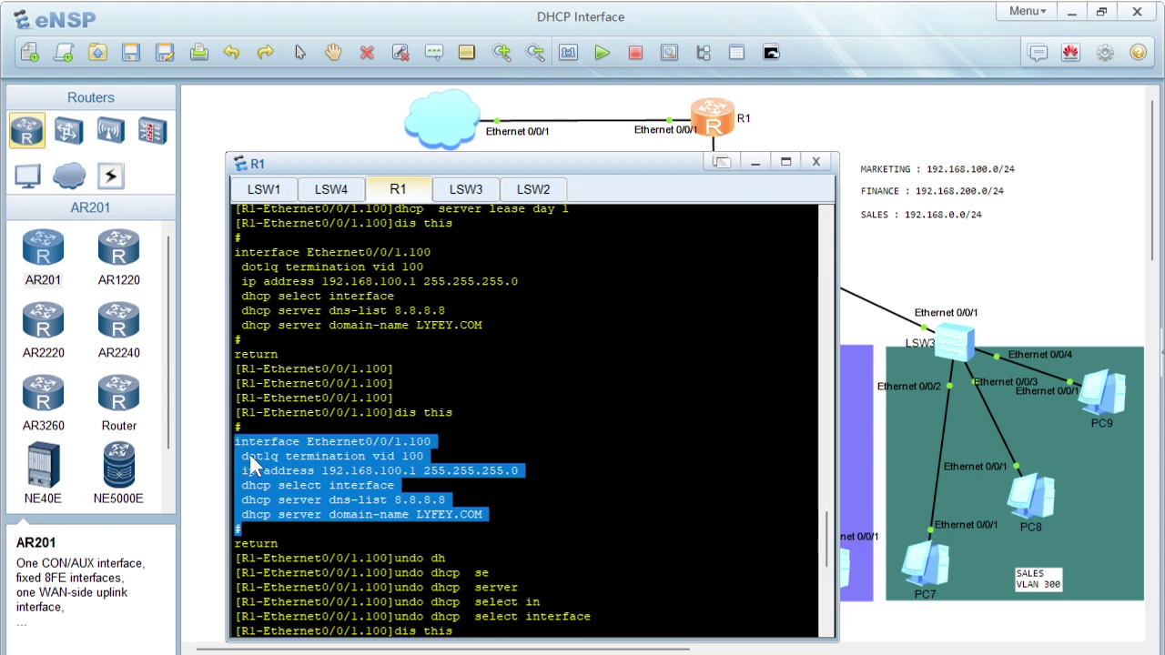
right_click(250, 455)
click(298, 470)
right_click(517, 499)
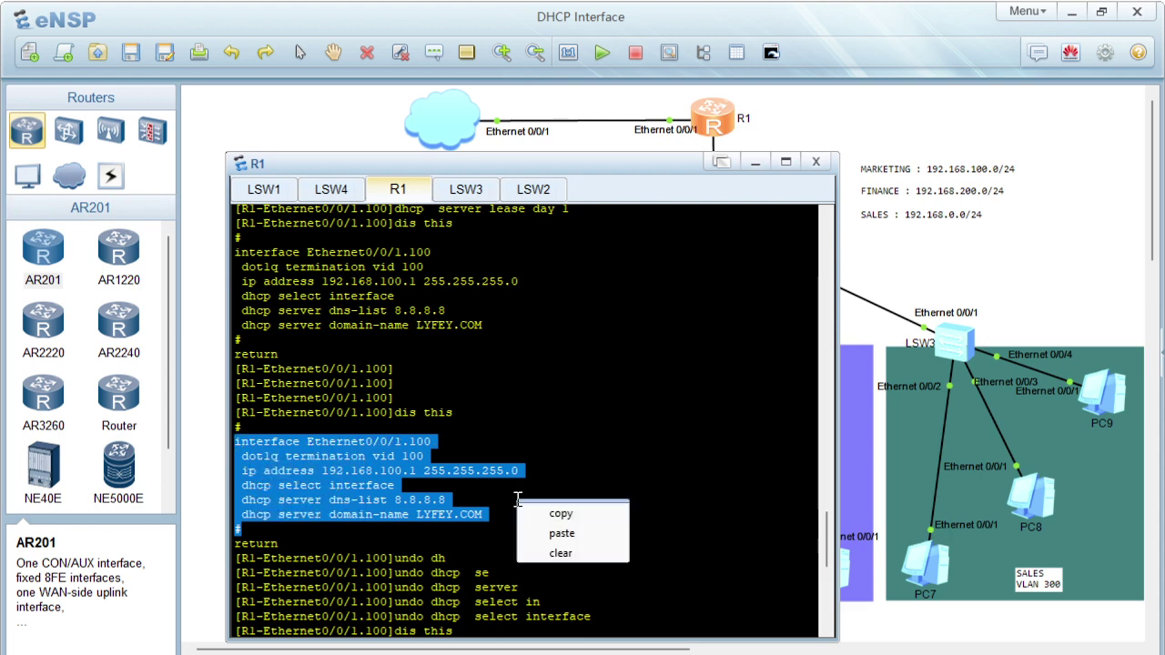
click(562, 533)
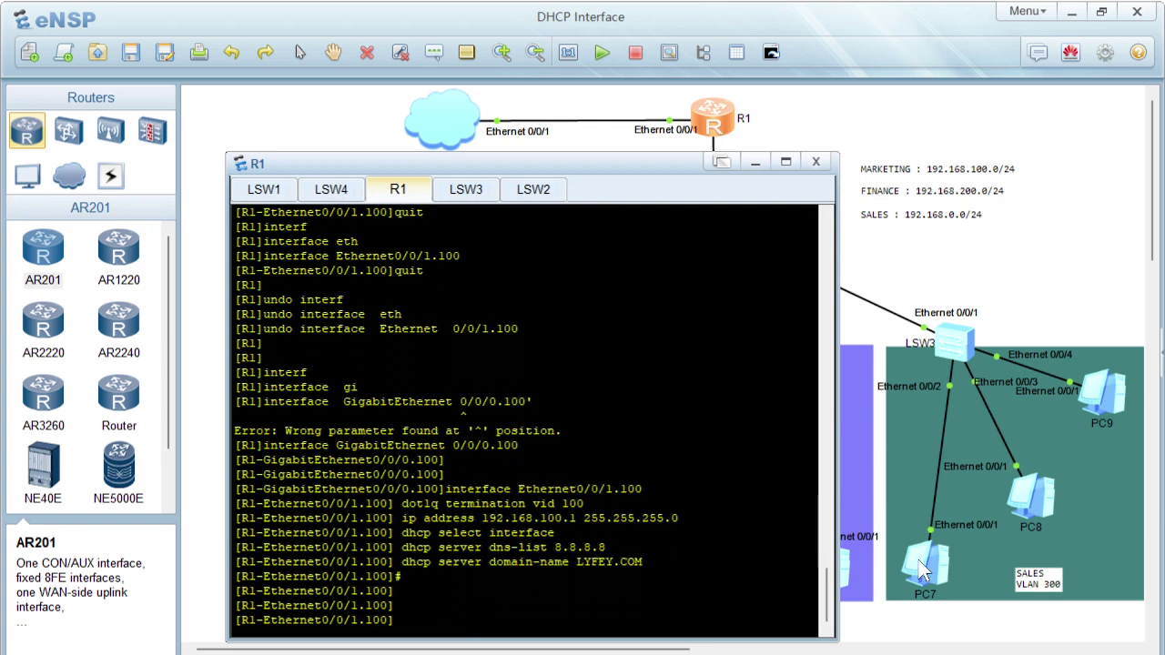
click(796, 596)
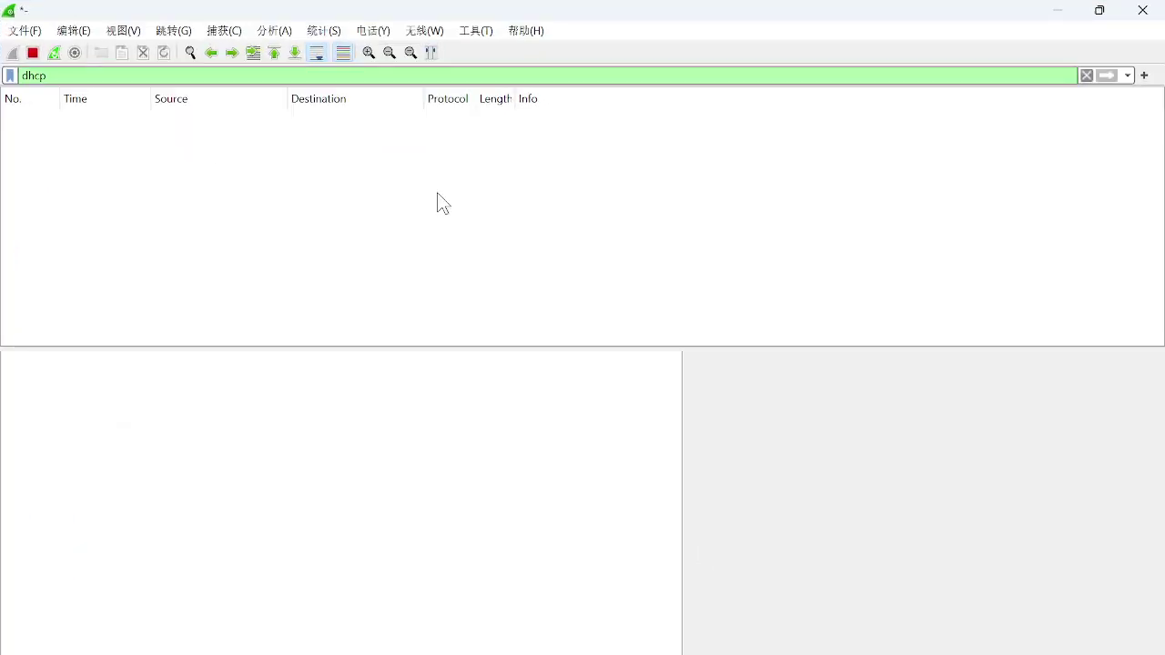
click(1059, 13)
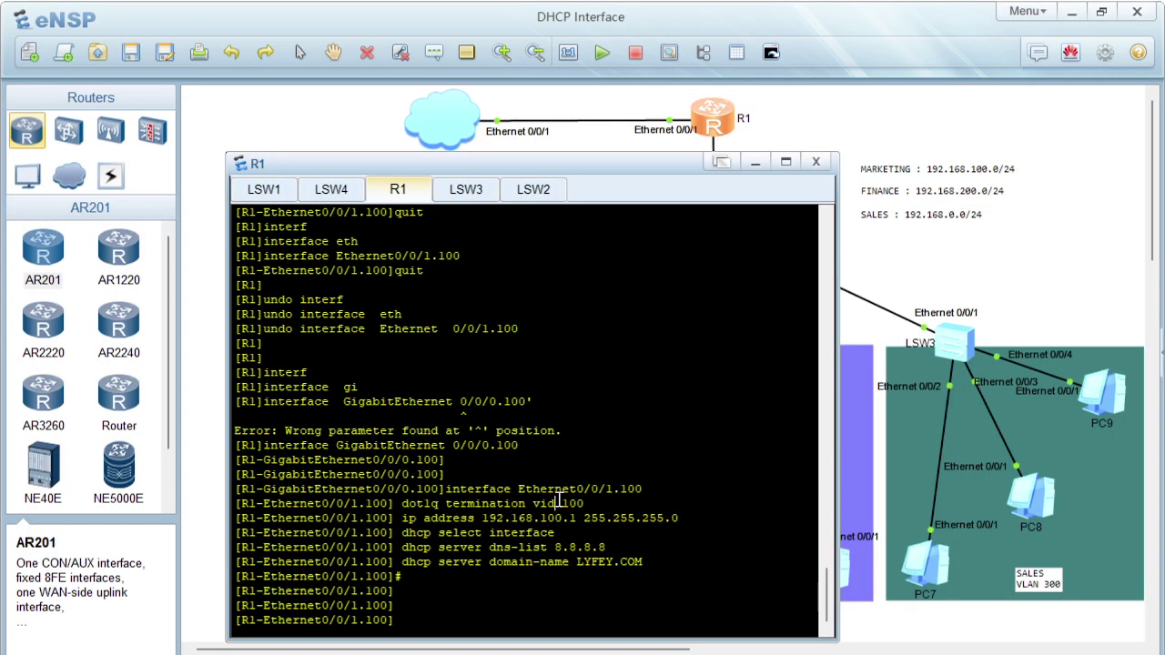
- Quit the Ethernet0/0/1.100 view to return to R1's system view
key(Return)
key(Return)
key(Return)
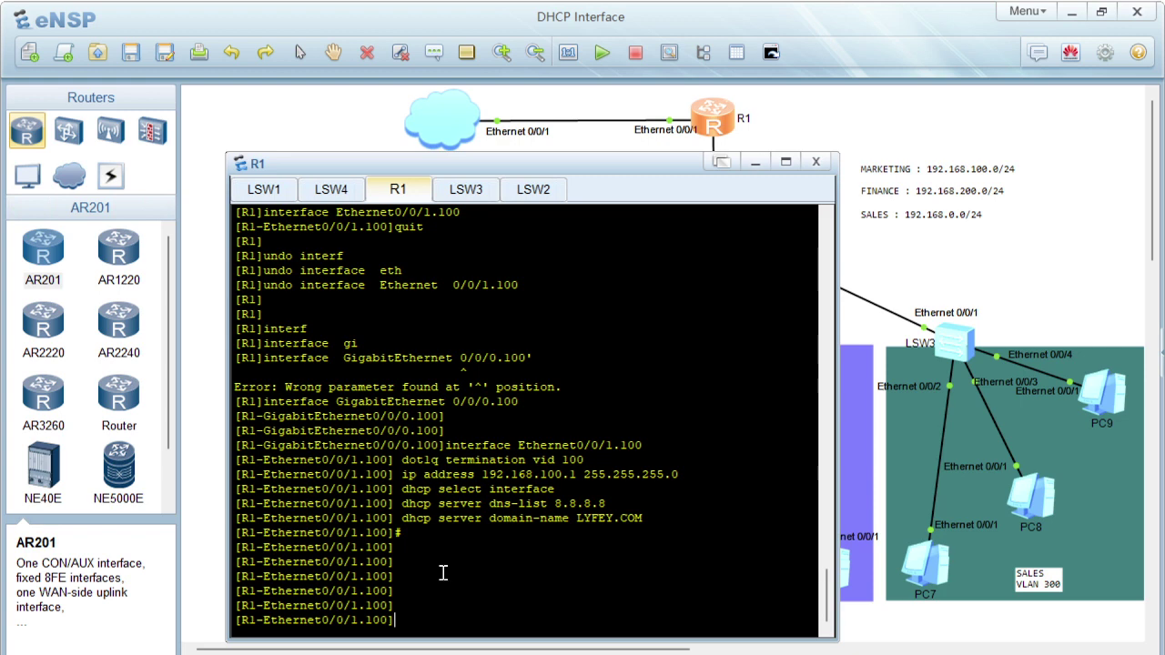
text(quit)
key(Return)
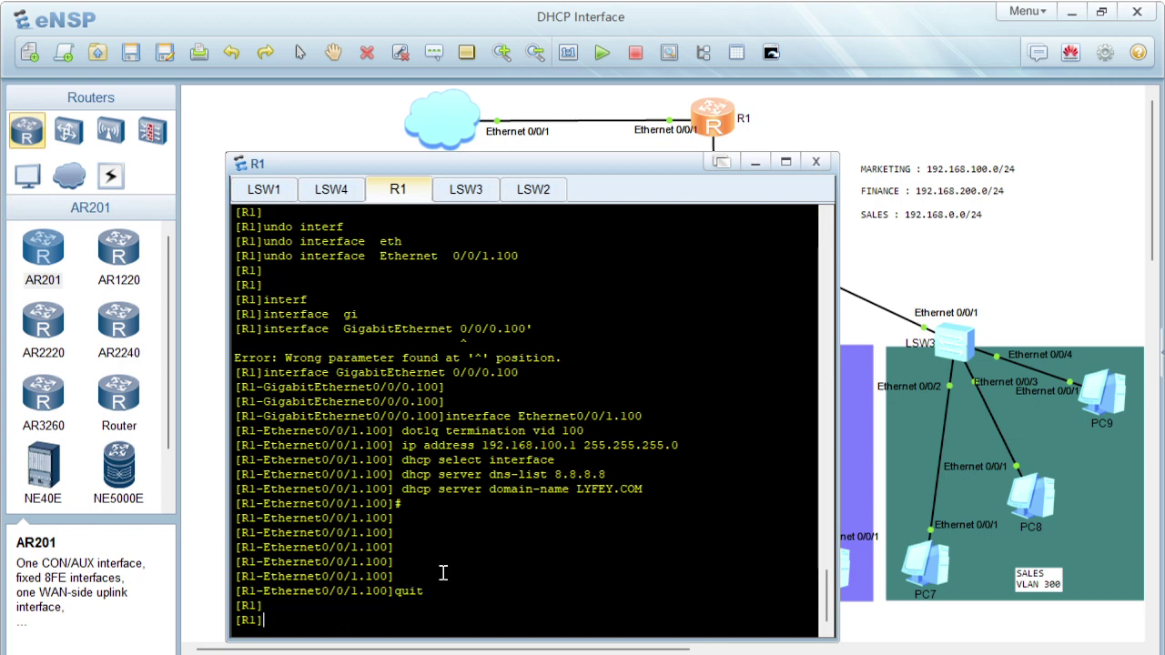
- Enter the configuration view of sub-interface Ethernet 0/0/1.100 on R1
text(interf)
key(Tab)
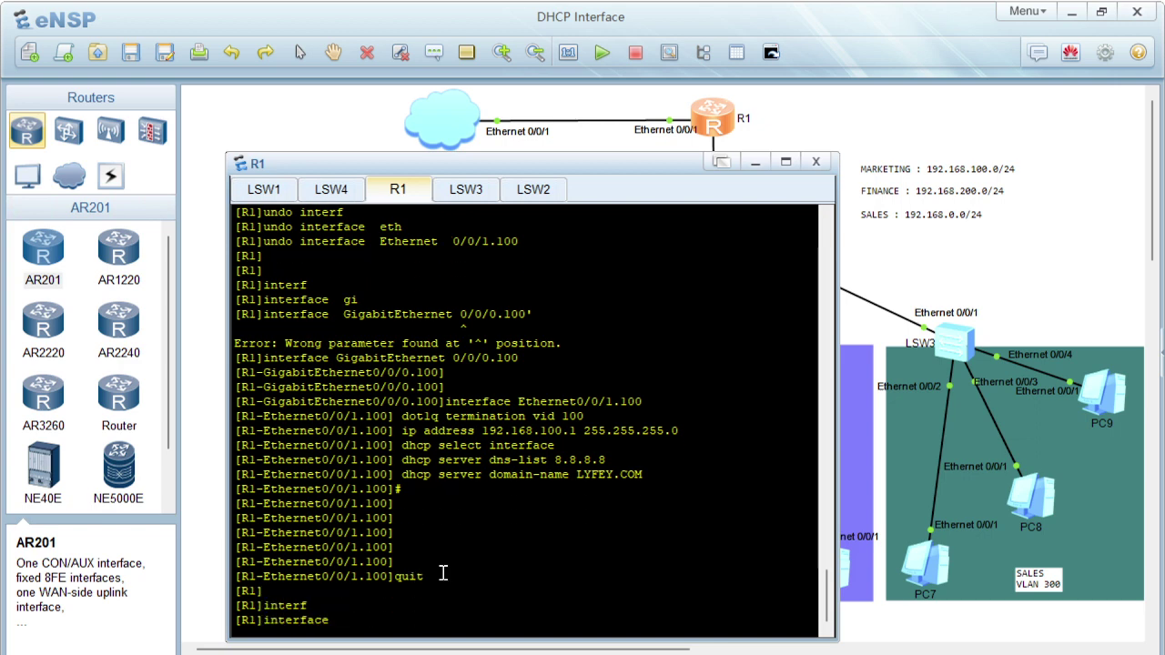
text(e  Eth)
key(Tab)
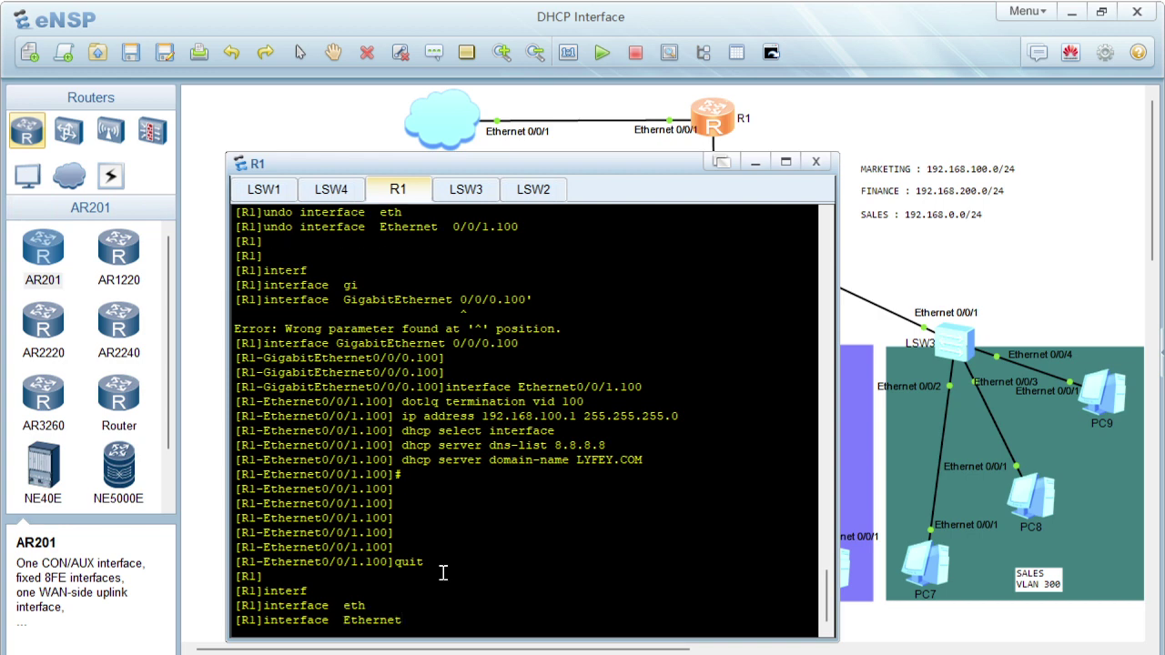
text(0/0/0)
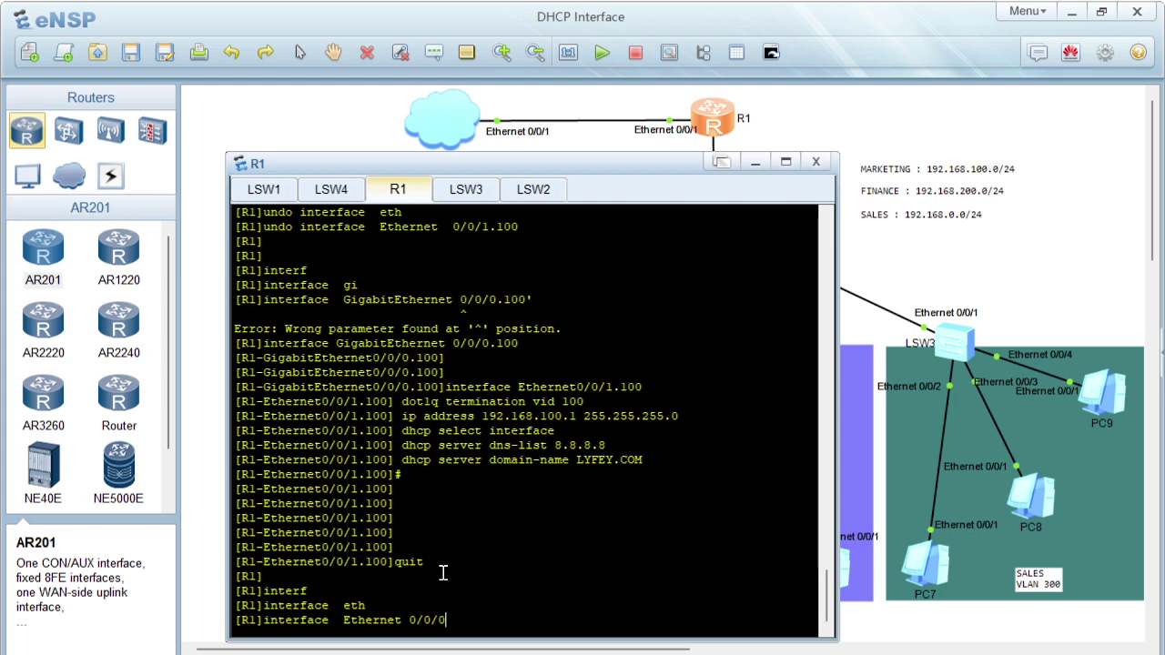
key(BackSpace)
text(1.100)
key(Return)
- Remove the interface-based DHCP selection from Ethernet 0/0/1.100 with undo dhcp select interface and quit to the system view
text(undo dh)
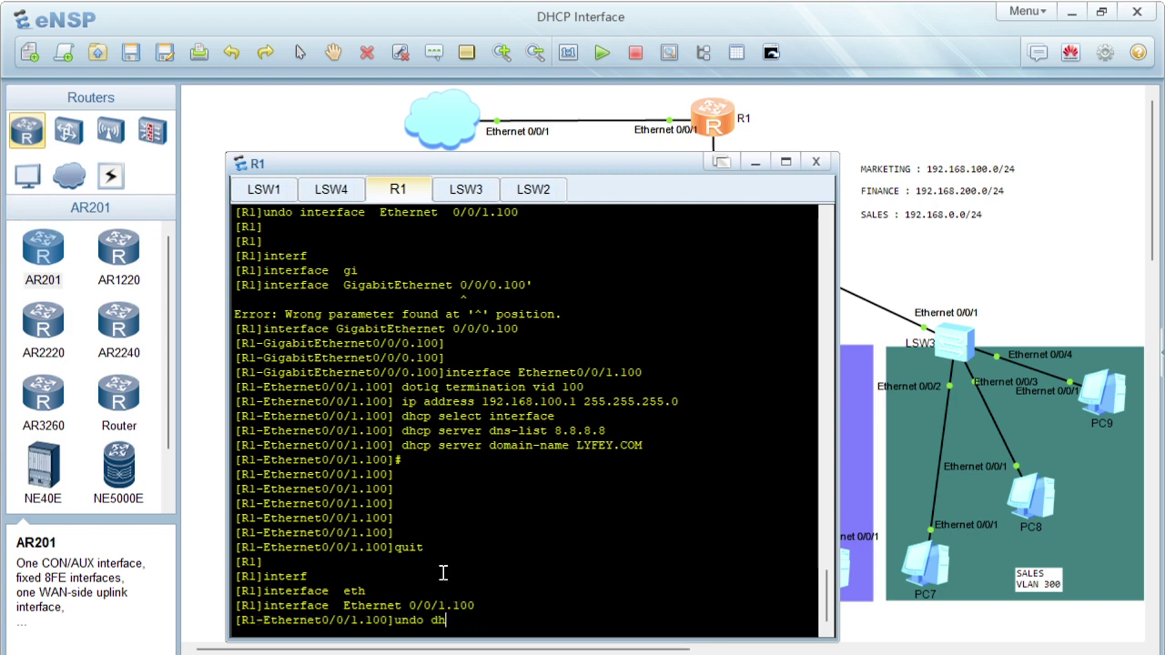
key(Tab)
text(se)
key(Tab)
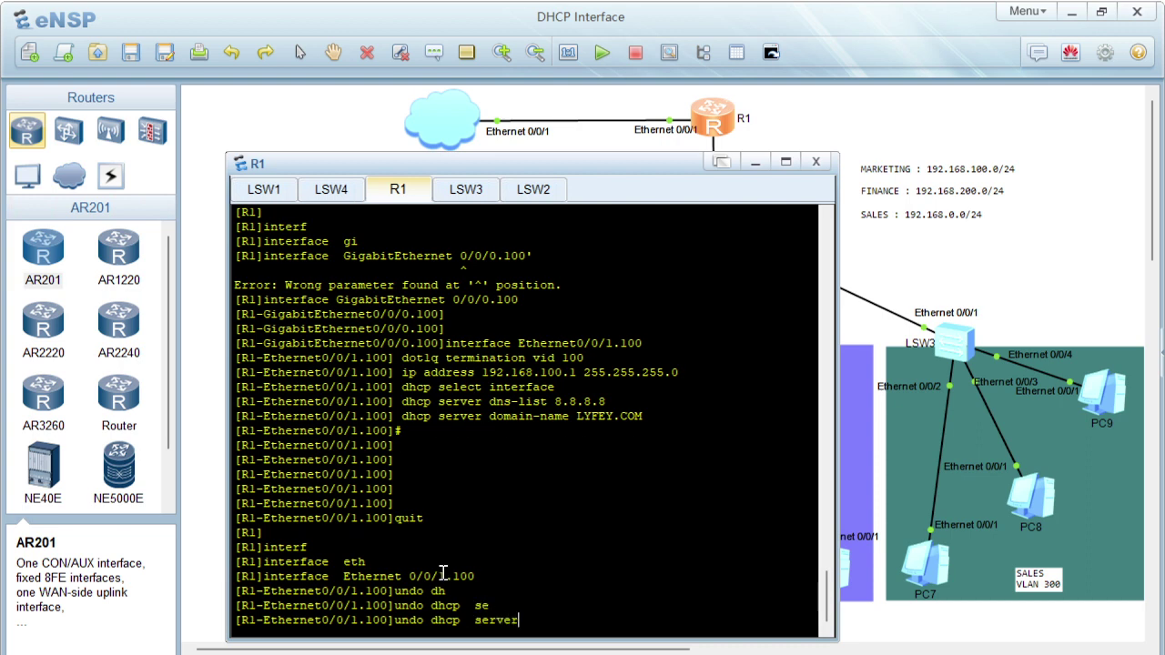
key(Tab)
text(in)
key(Tab)
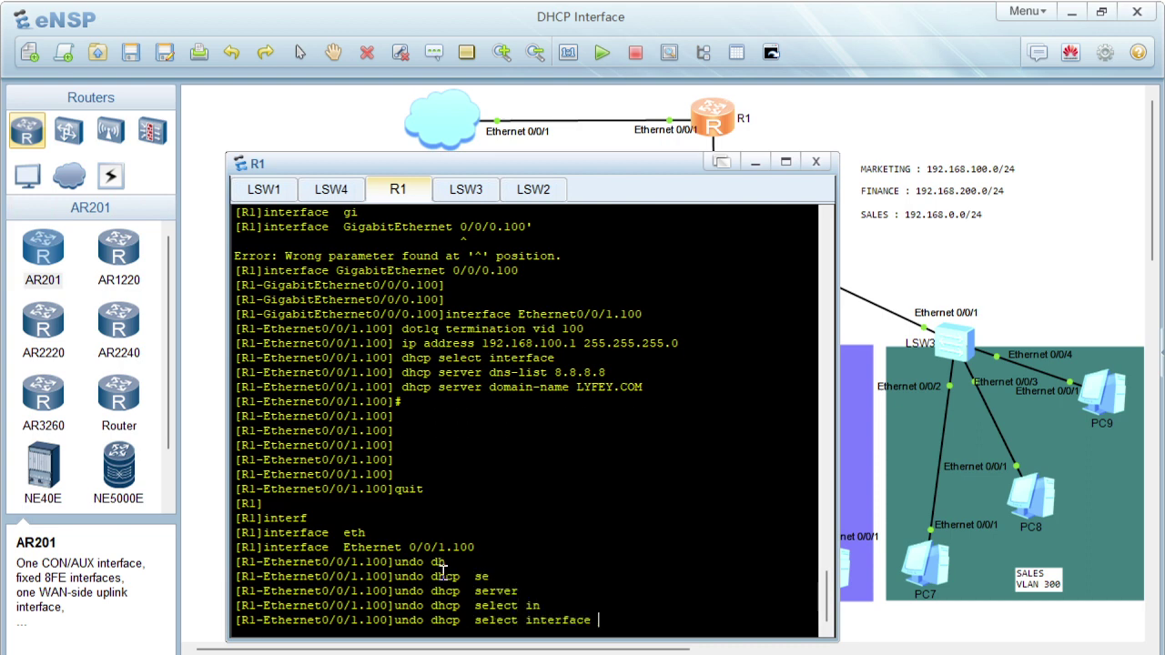
key(Return)
text(quit)
key(Return)
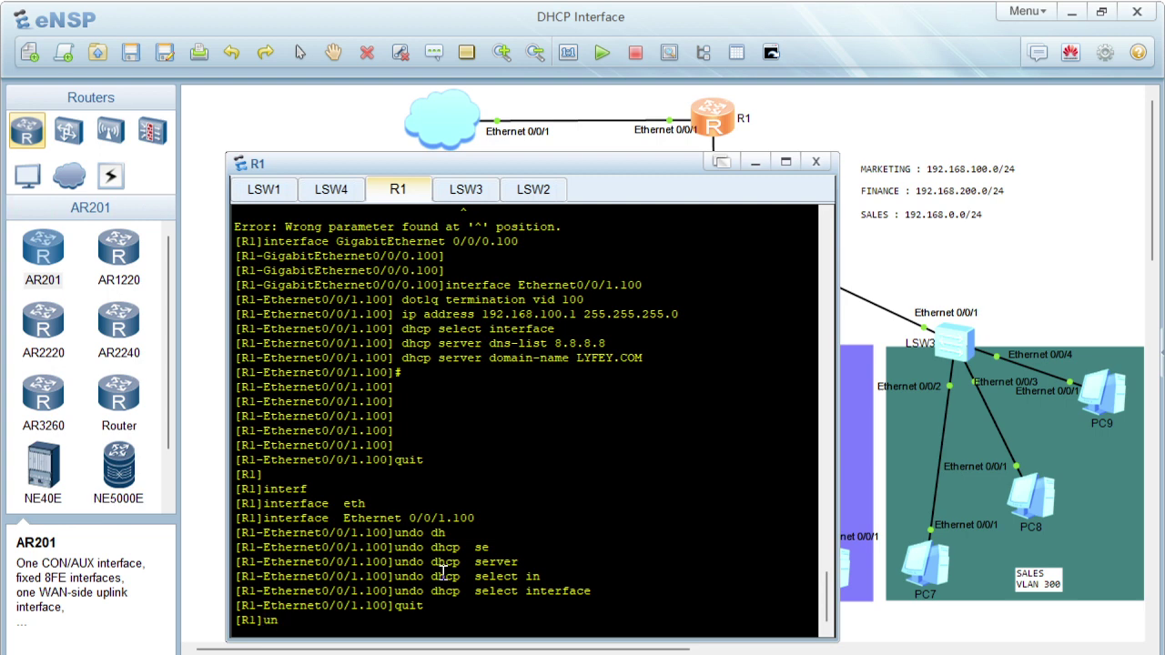
- Delete the recreated sub-interface Ethernet 0/0/1.100 from R1 with the undo interface command
text(undo interf)
key(Tab)
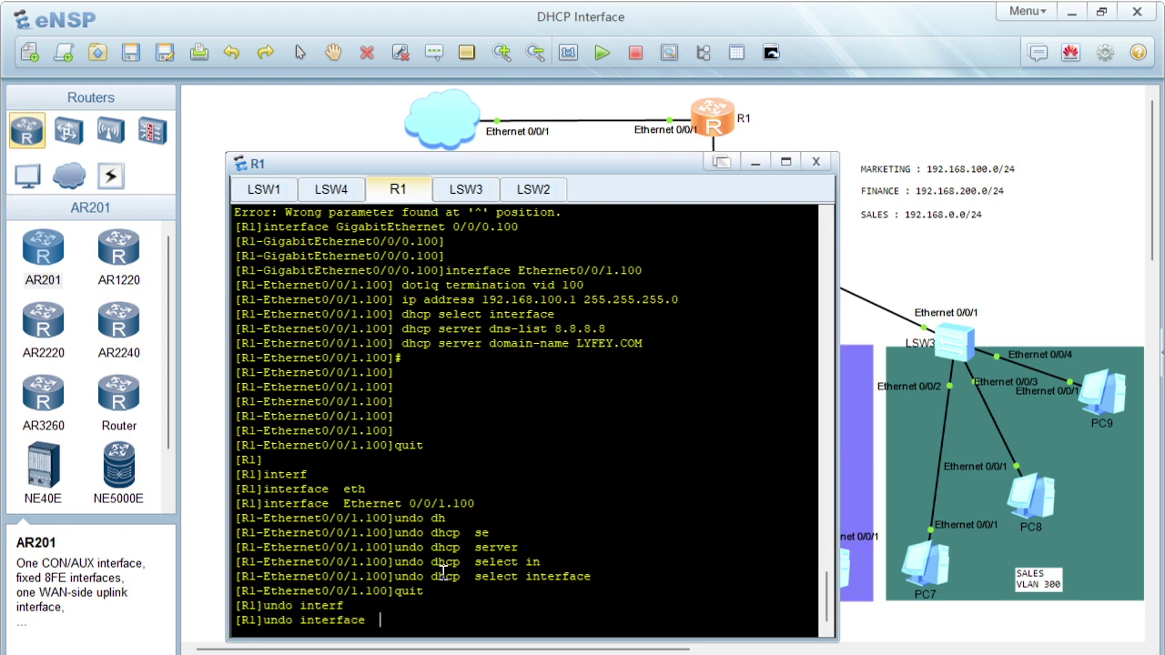
text(eth)
key(Tab)
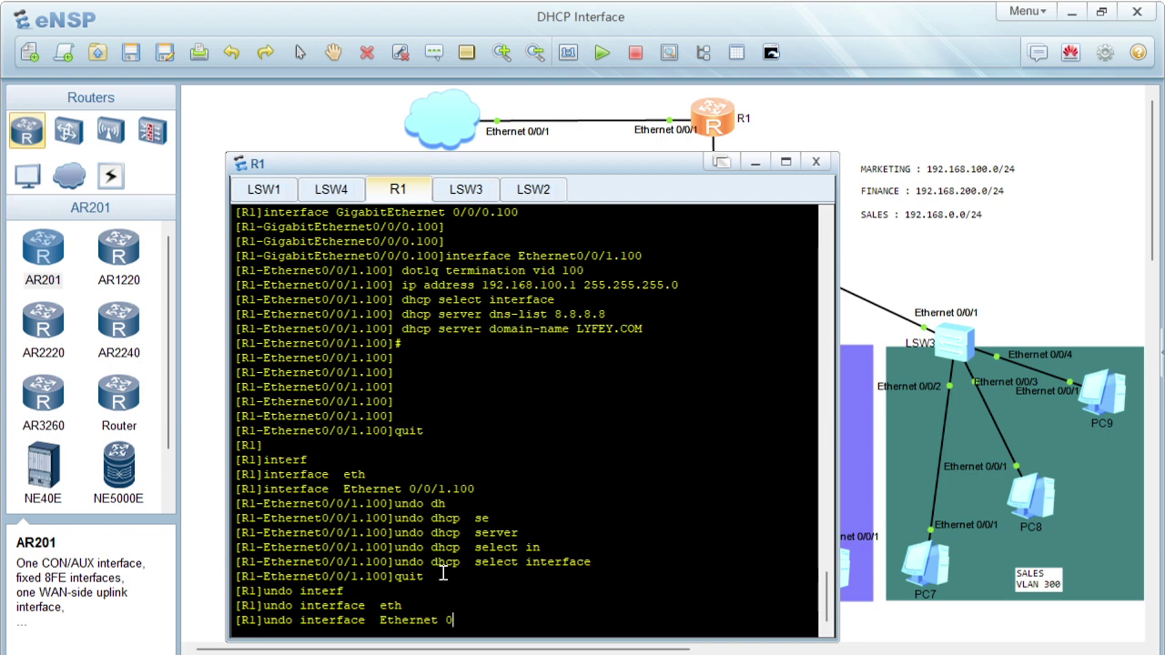
text(0/0/1.100)
key(Return)
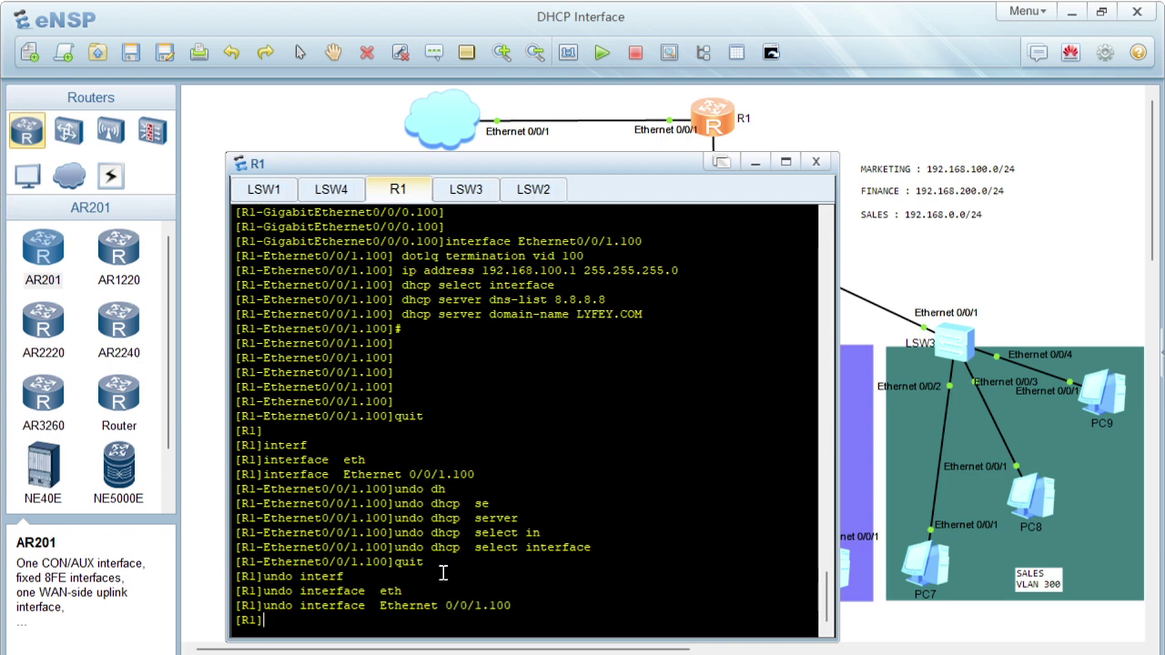
- Enter the configuration view of sub-interface GigabitEthernet 0/0/0.100 on R1
text(interf)
key(Tab)
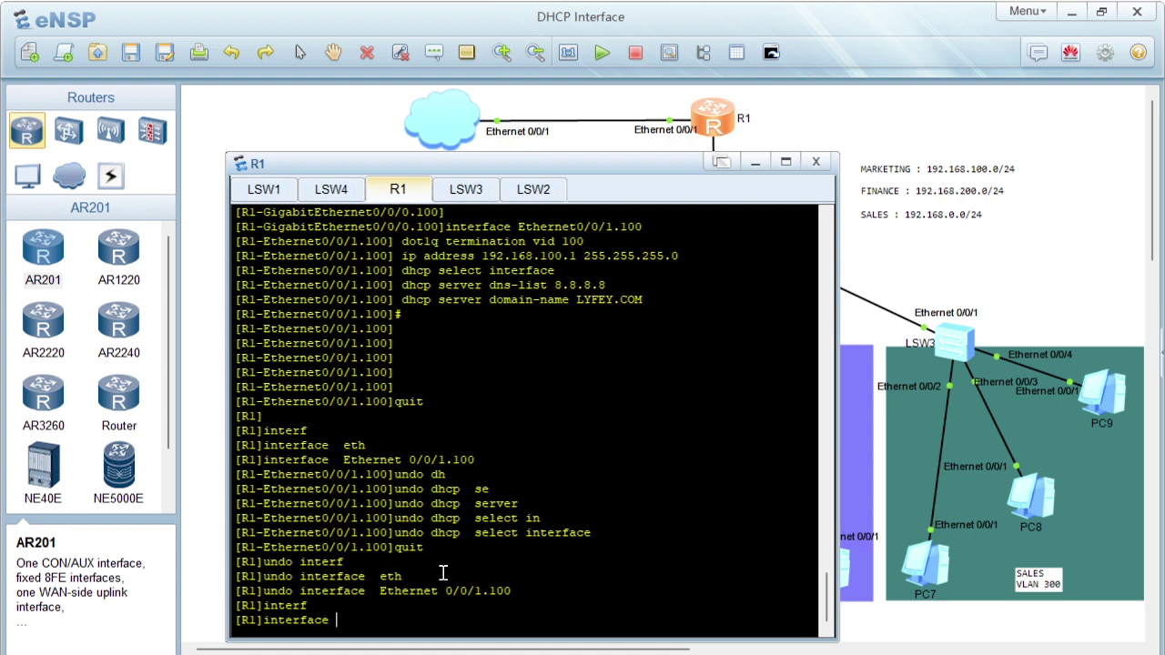
text(gi)
key(Tab)
text(0/0/)
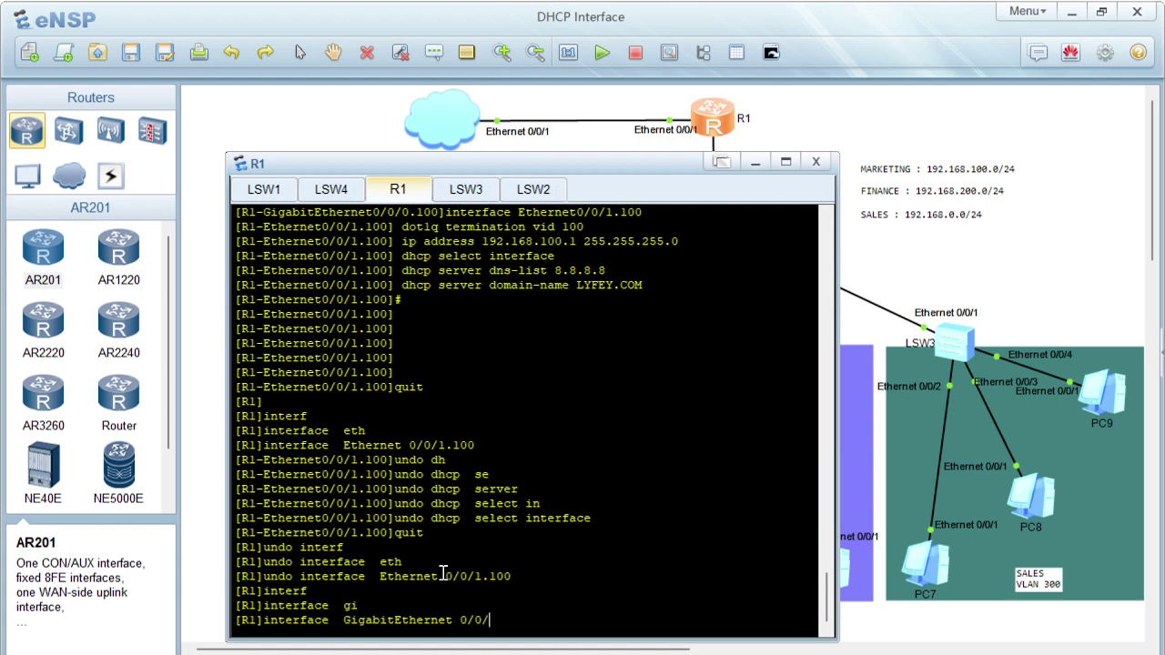
text(0.100)
key(Return)
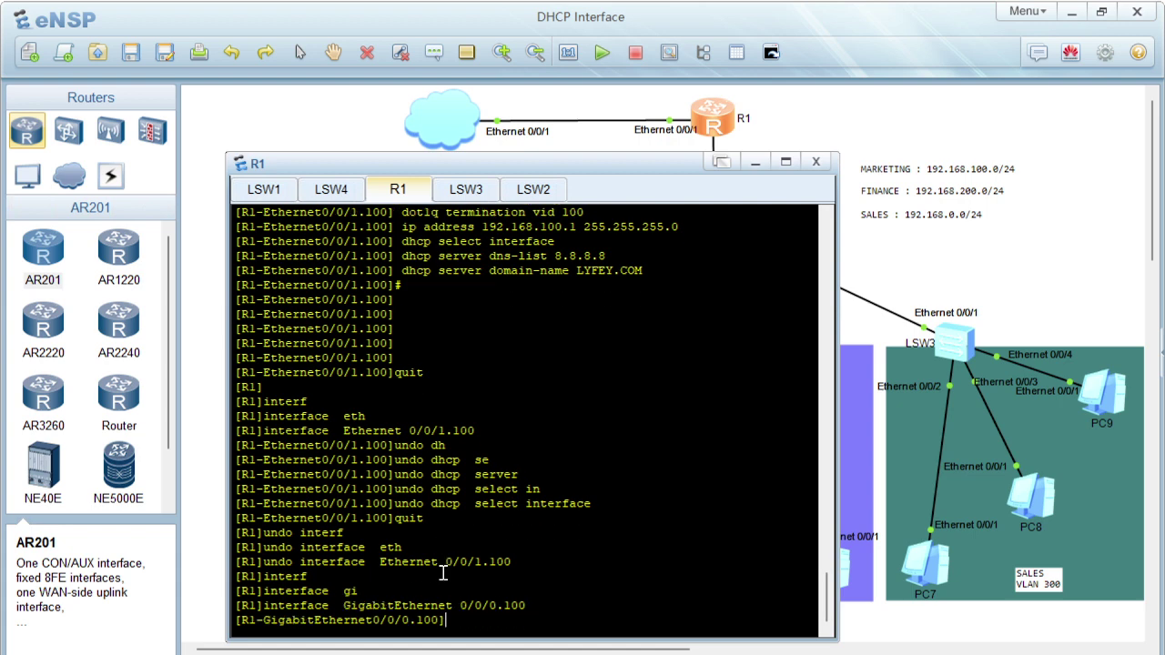
- Copy the earlier VLAN 100 settings without their interface line, from dot1q termination to the domain name, and paste them into GigabitEthernet 0/0/0.100
drag(827, 581, 809, 501)
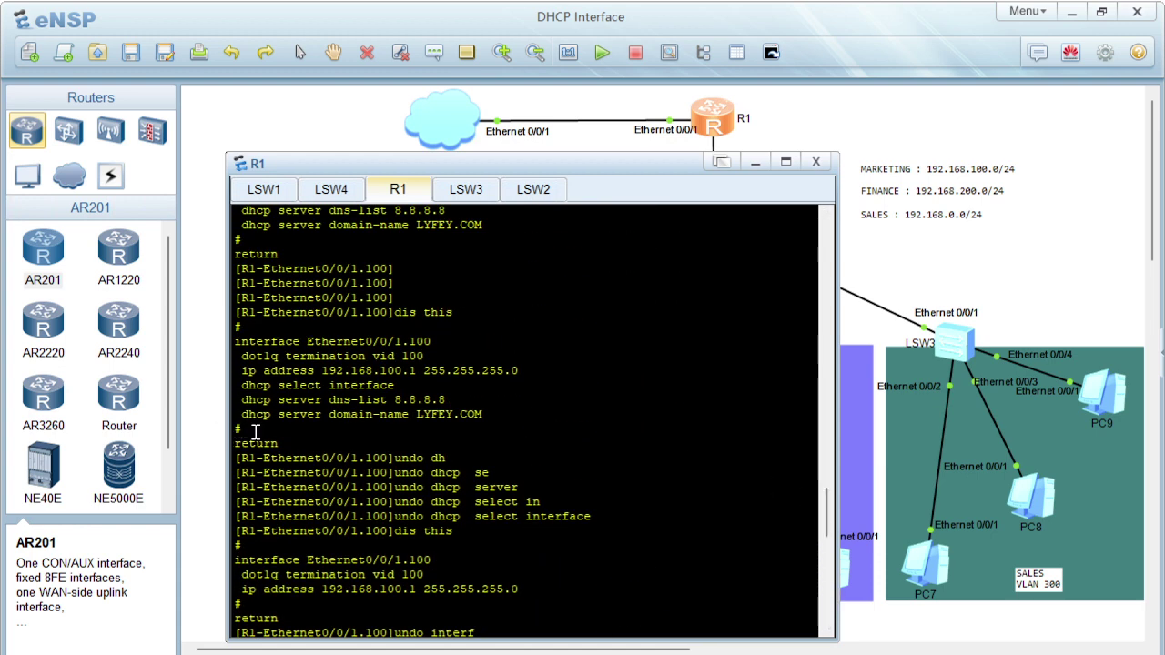
drag(242, 430, 227, 374)
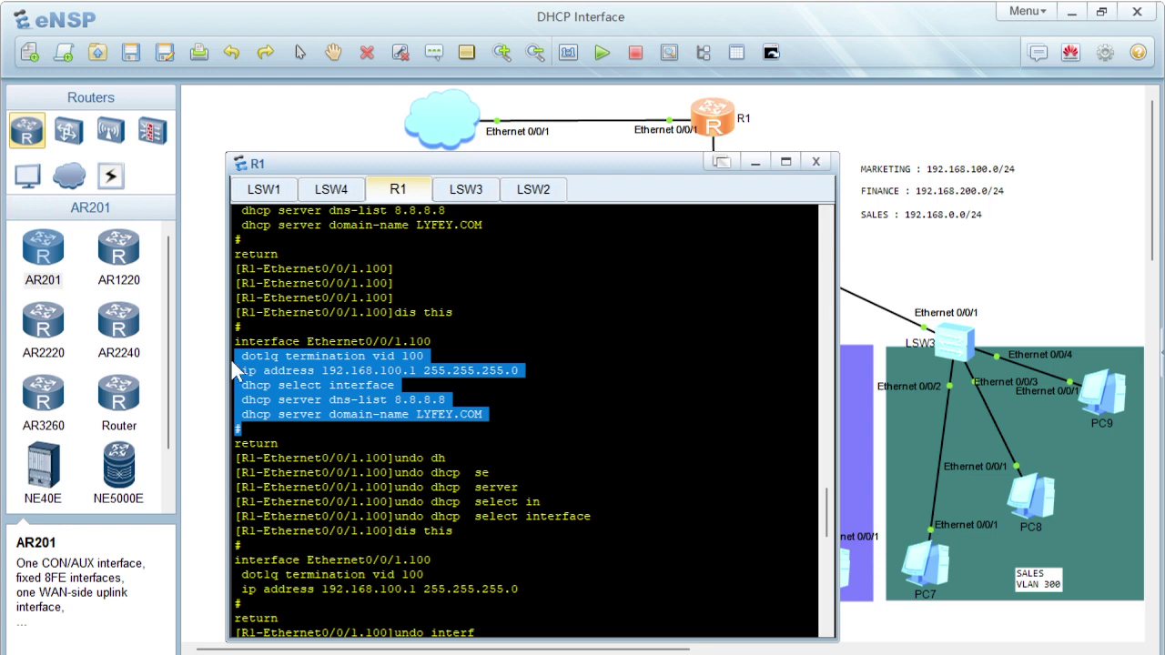
right_click(277, 371)
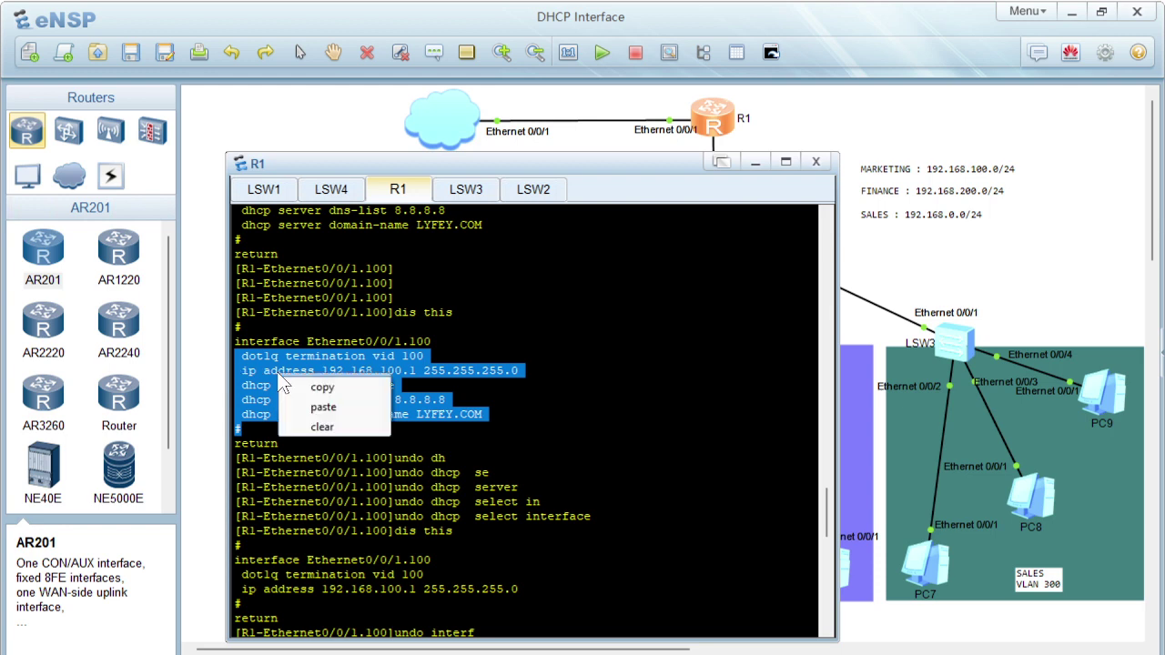
click(338, 389)
right_click(388, 425)
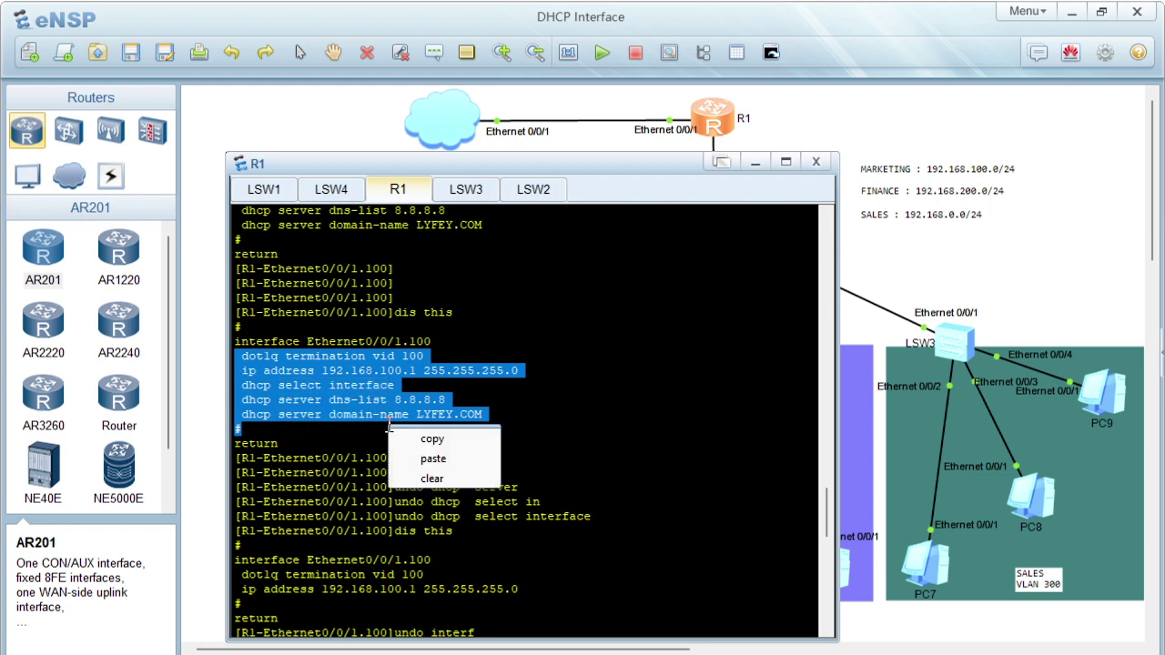
click(445, 465)
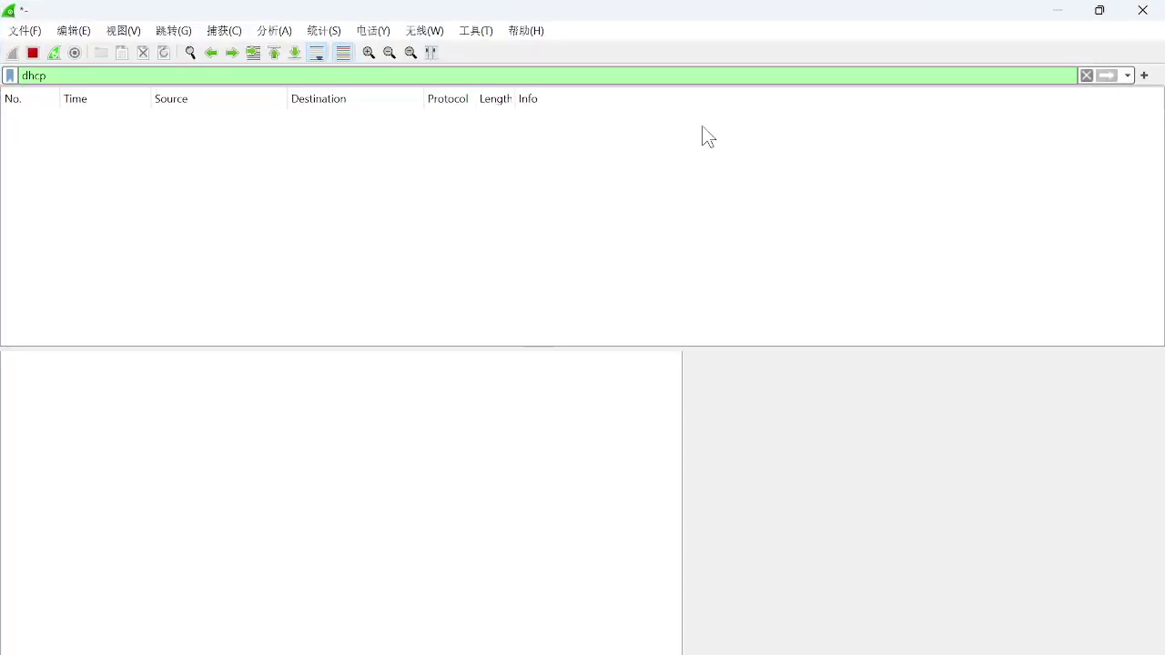
click(1055, 11)
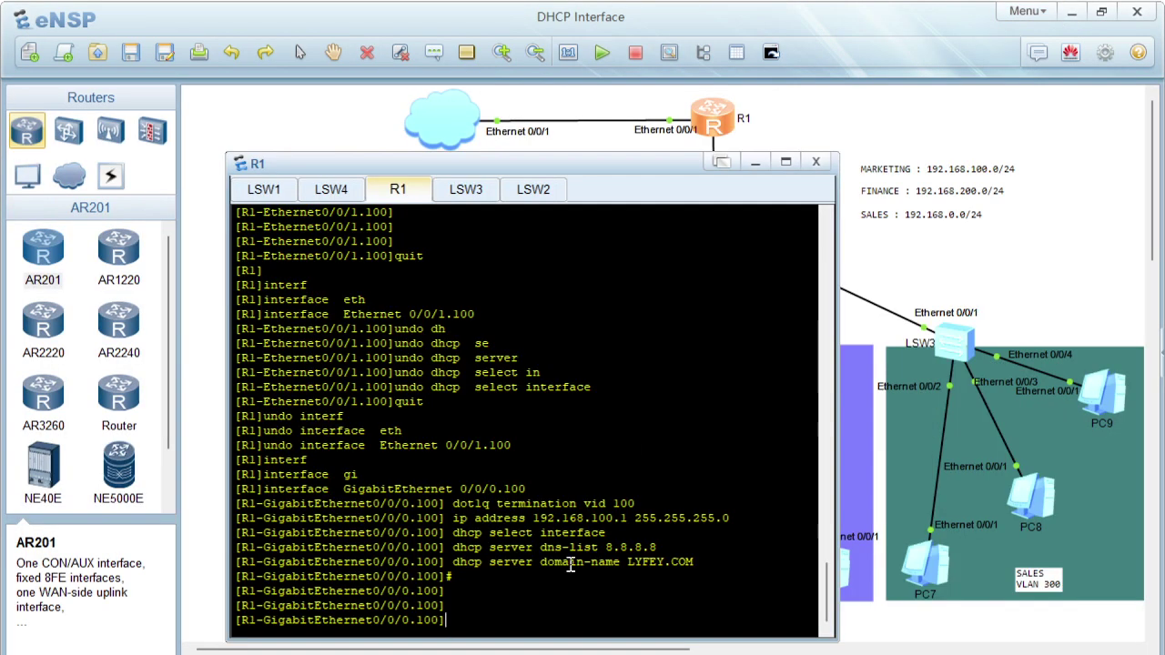
- Display the configuration of GigabitEthernet 0/0/0.100 with dis this, check the Wireshark capture, and return to the topology
text(is this)
key(Return)
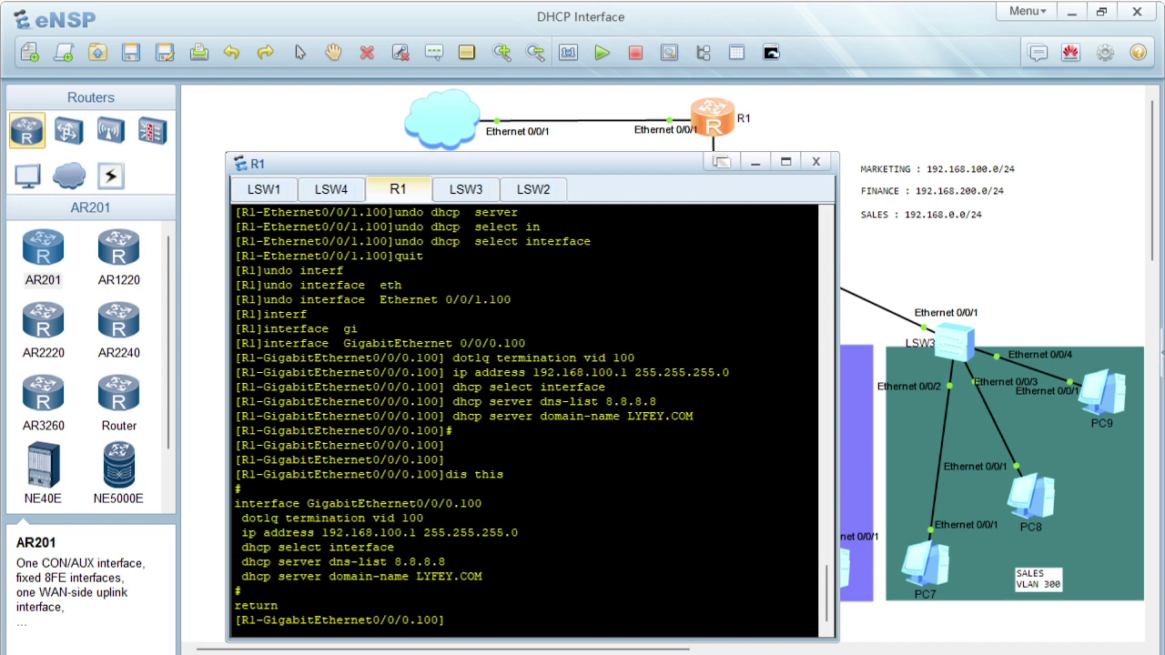
key(alt+Tab)
click(1058, 11)
click(361, 144)
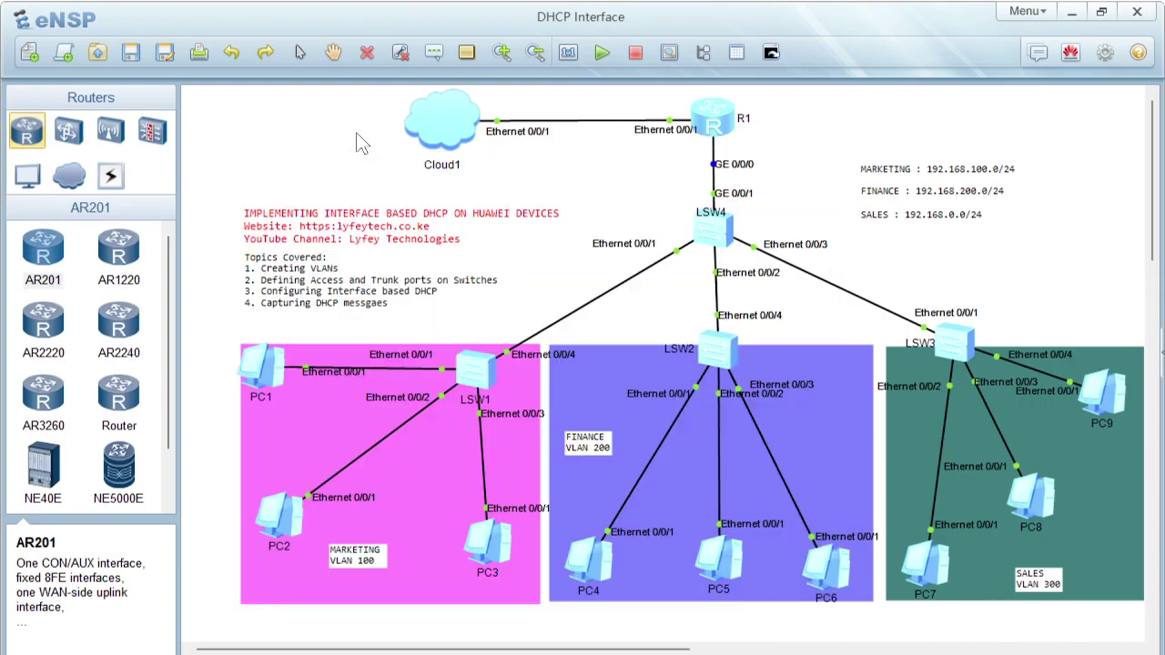
- Switch PC1's IPv4 configuration to Static and back to DHCP, apply it, and minimize PC1's window
double_click(278, 375)
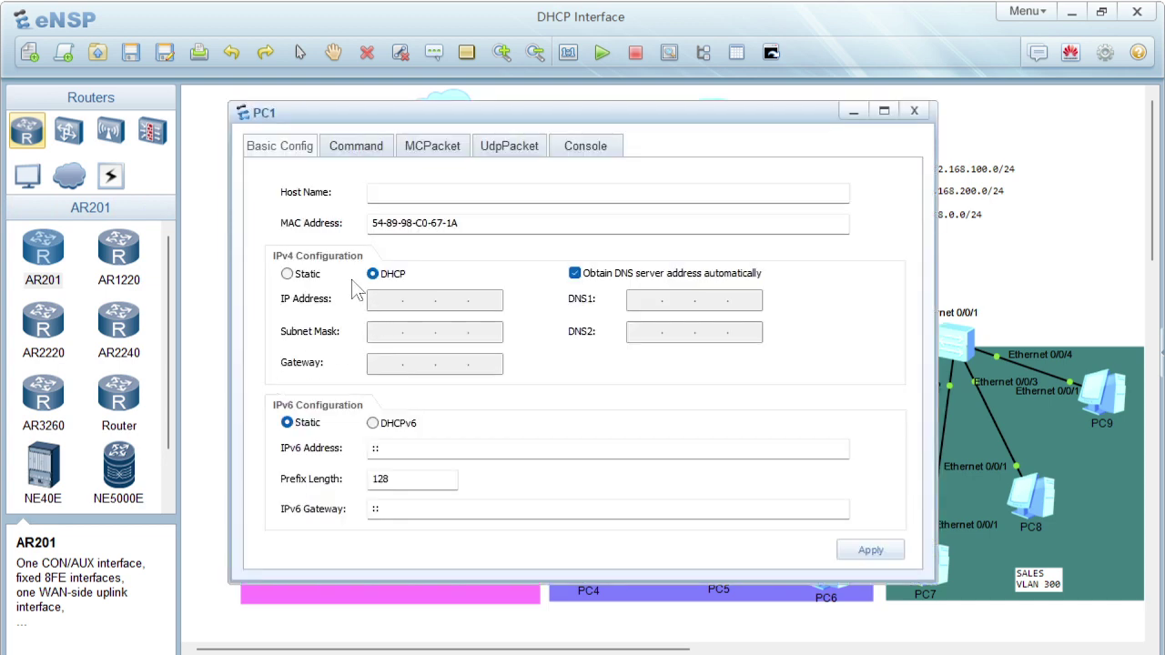
click(288, 274)
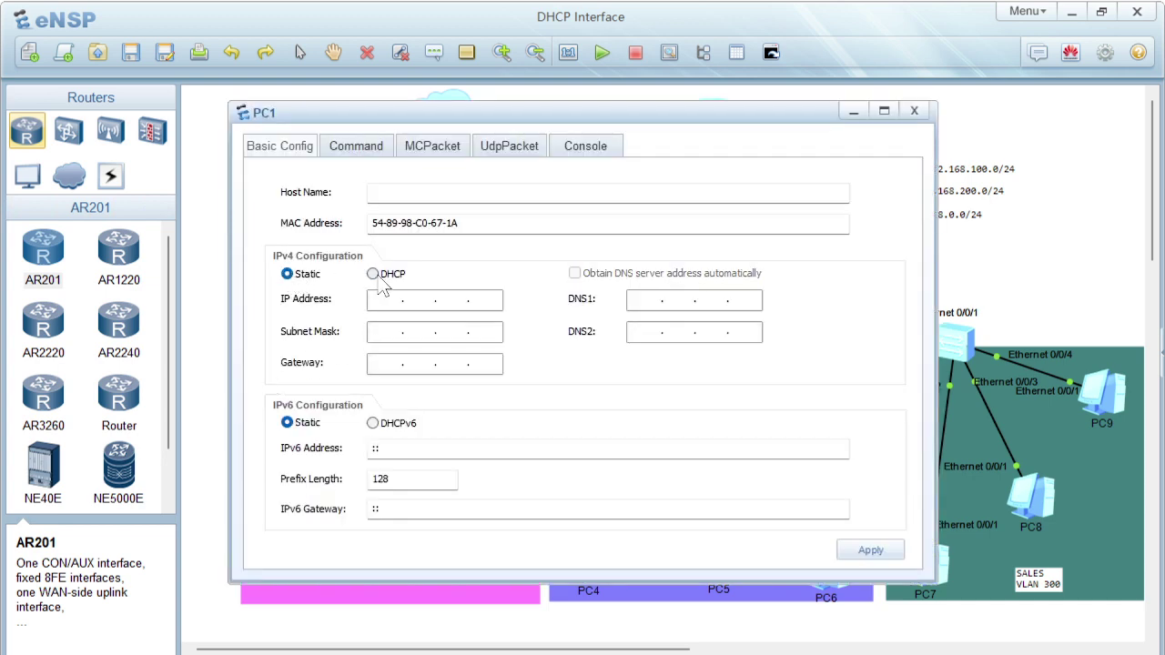
click(374, 274)
click(856, 551)
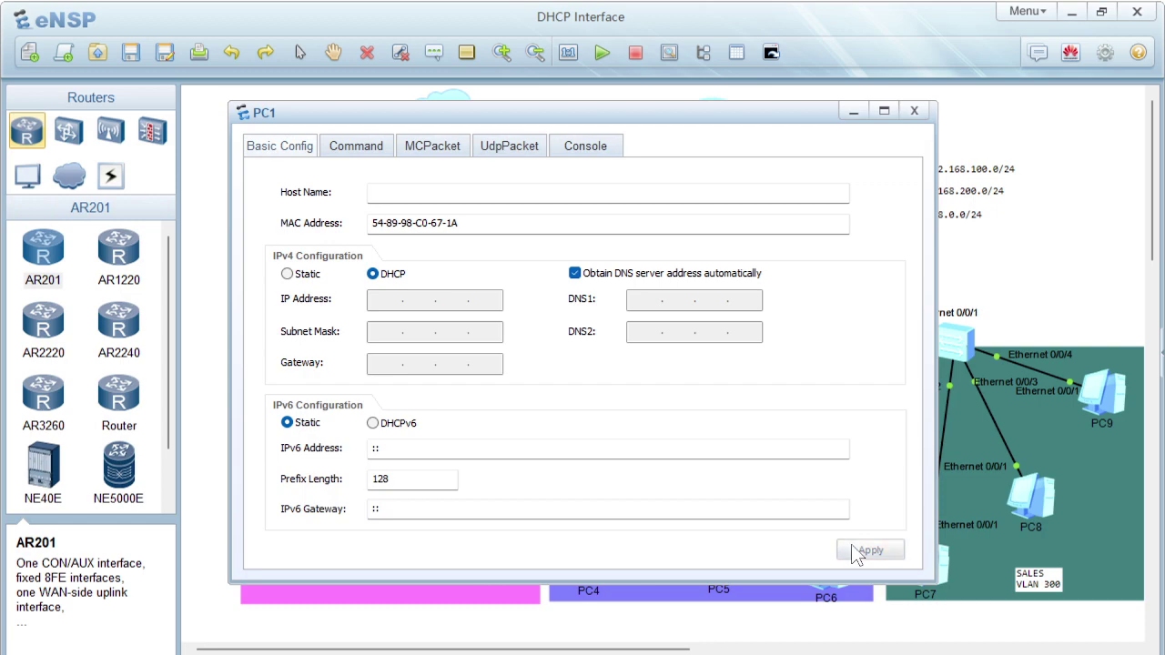
click(854, 112)
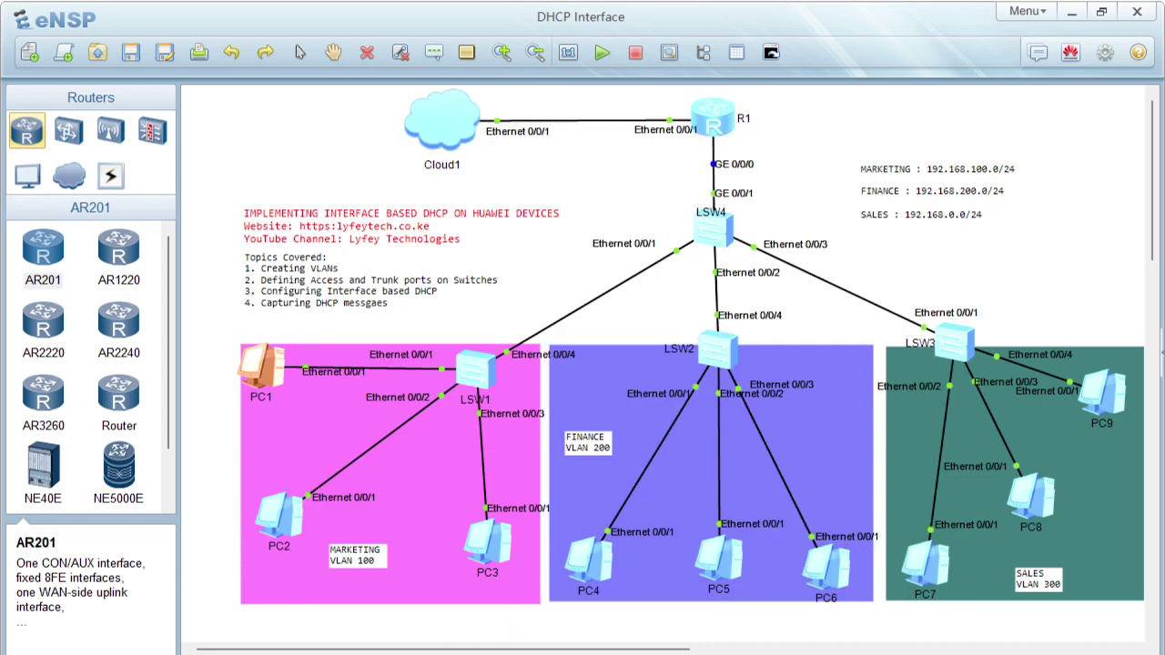
- Switch to Wireshark, enlarge the packet list for the DHCP capture, and briefly review R1's console
key(alt+Tab)
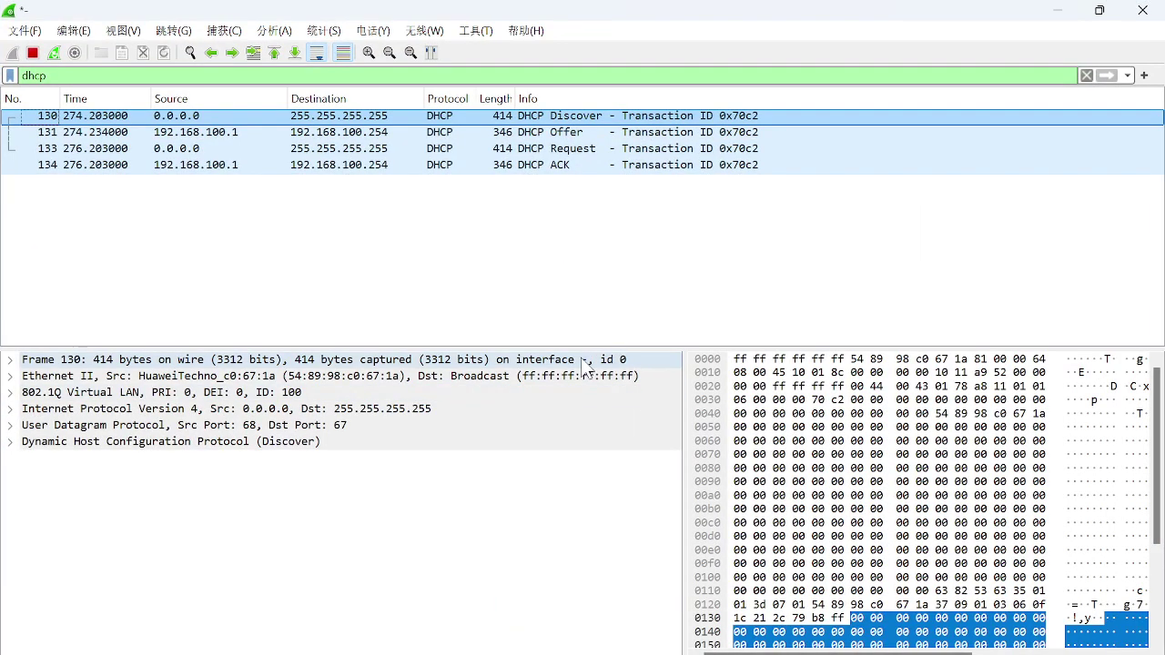
drag(565, 344, 568, 389)
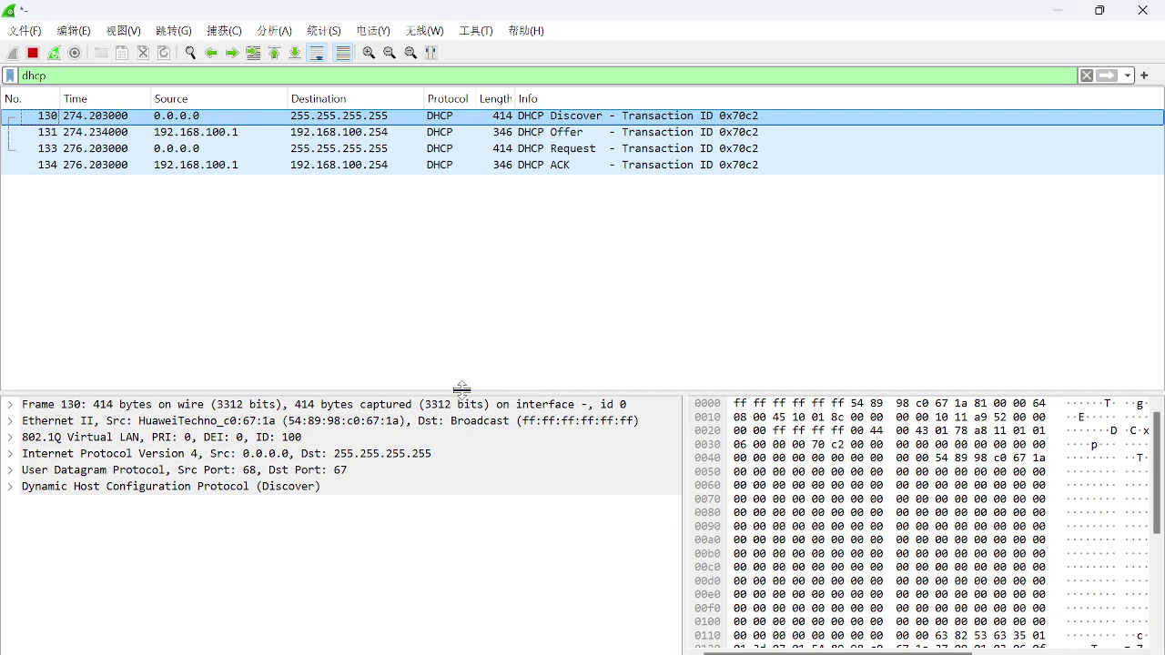
mouse_move(678, 654)
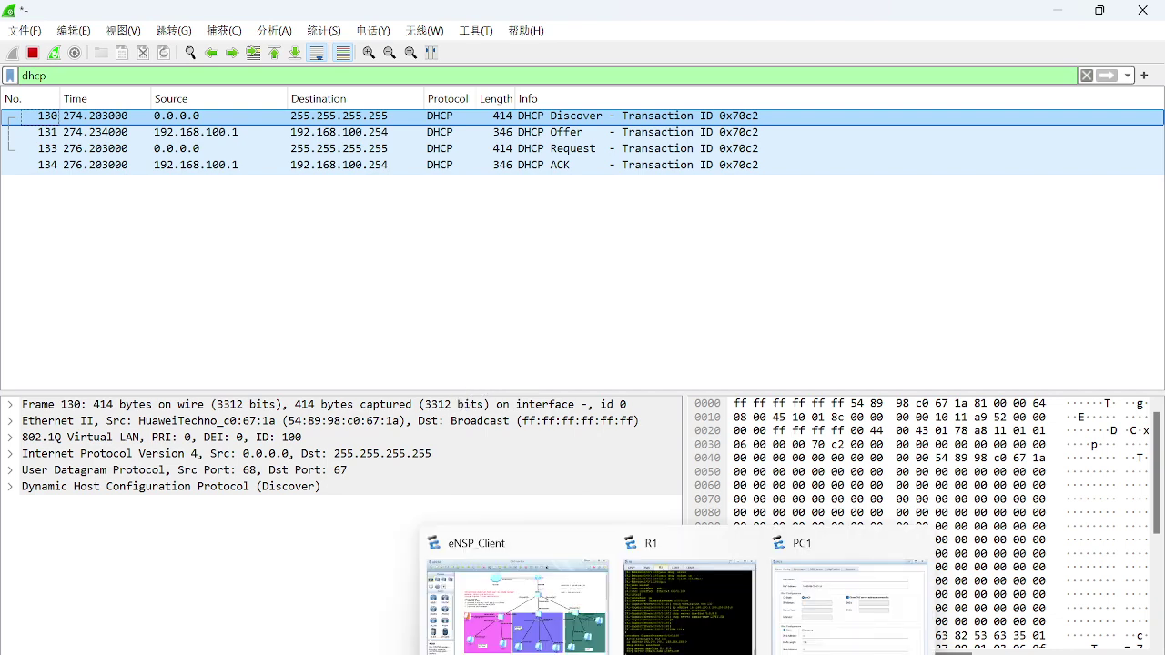
click(700, 623)
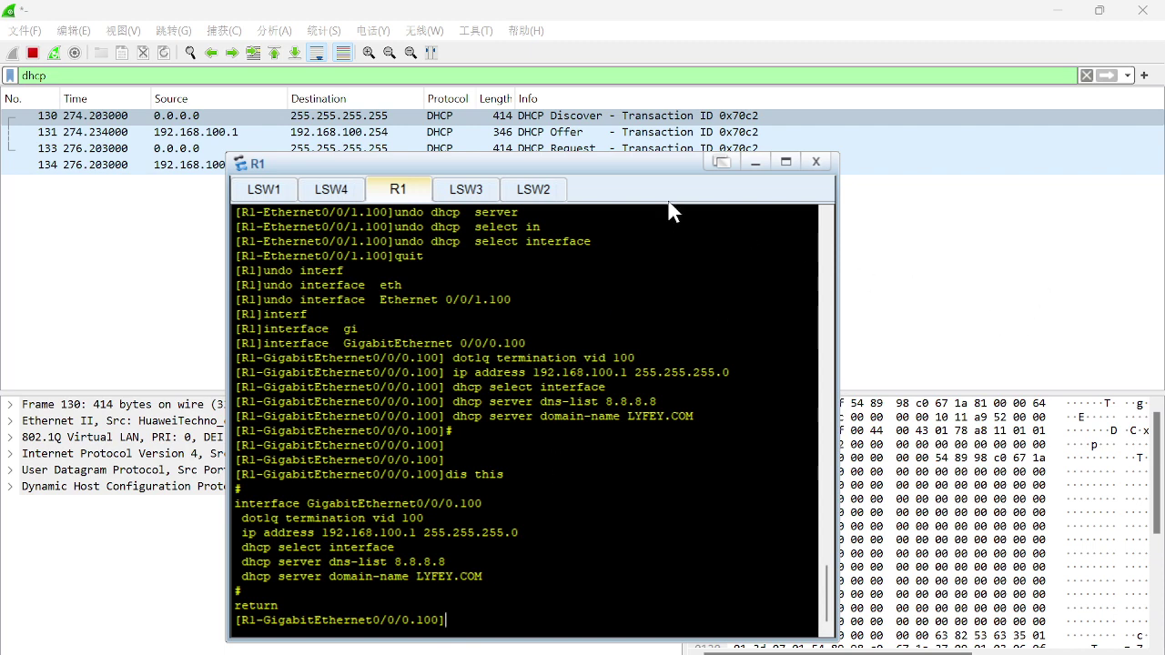
click(754, 162)
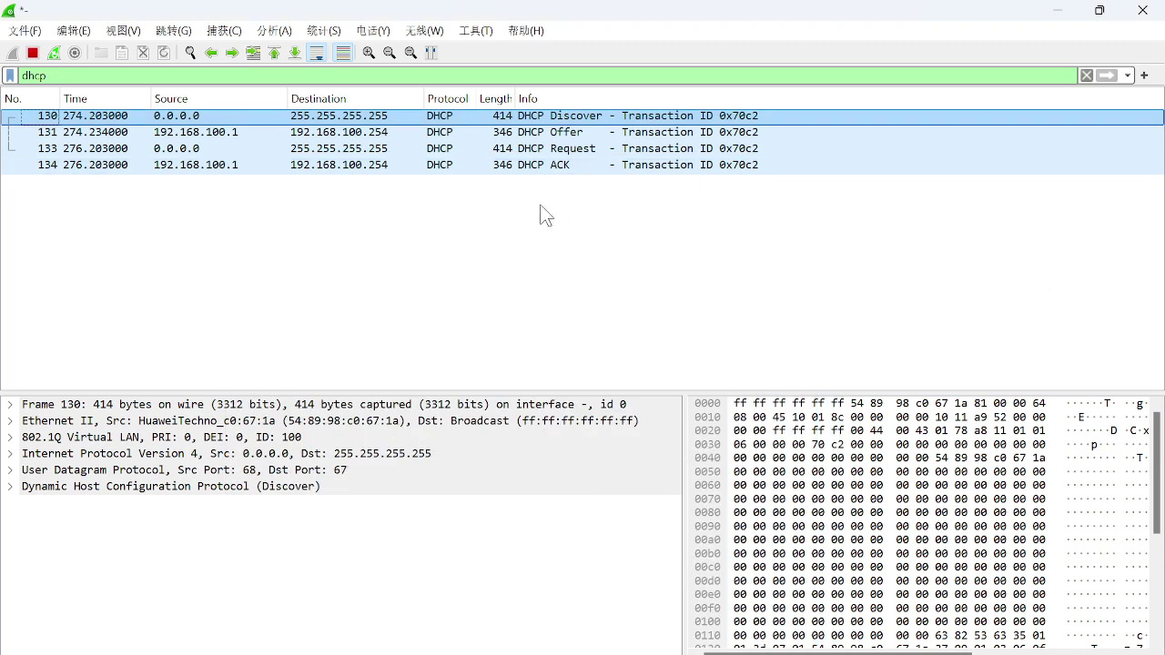
- Examine the captured DHCP Offer, Request and ACK packets one by one, returning to the Request
click(575, 135)
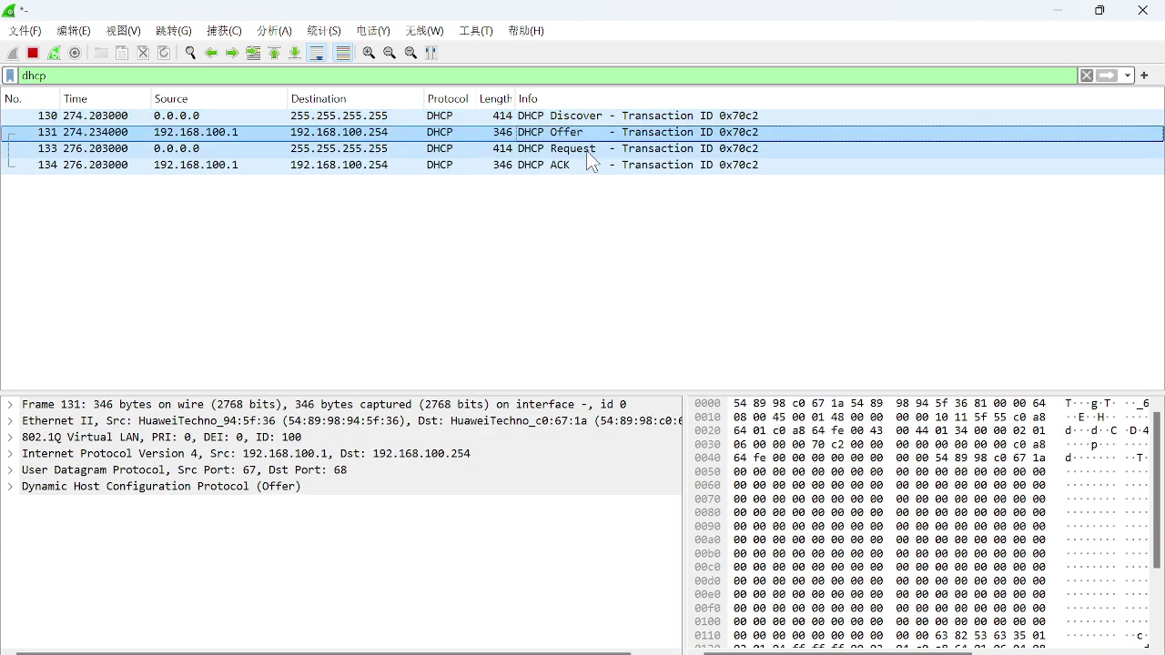
click(587, 151)
click(568, 167)
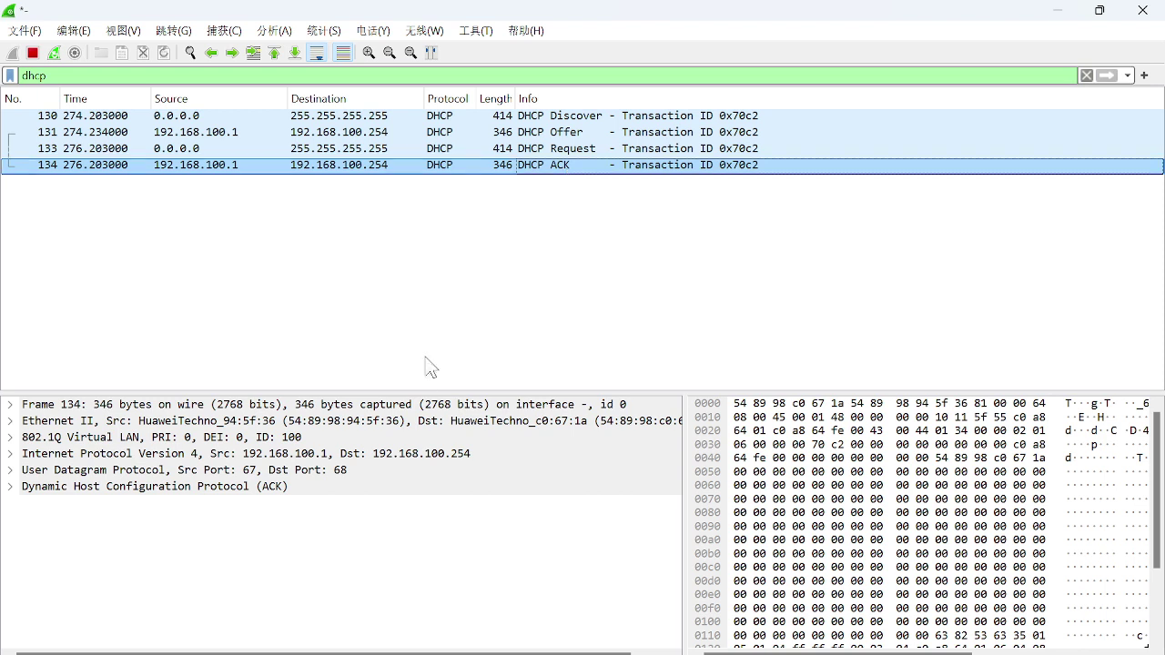
click(608, 149)
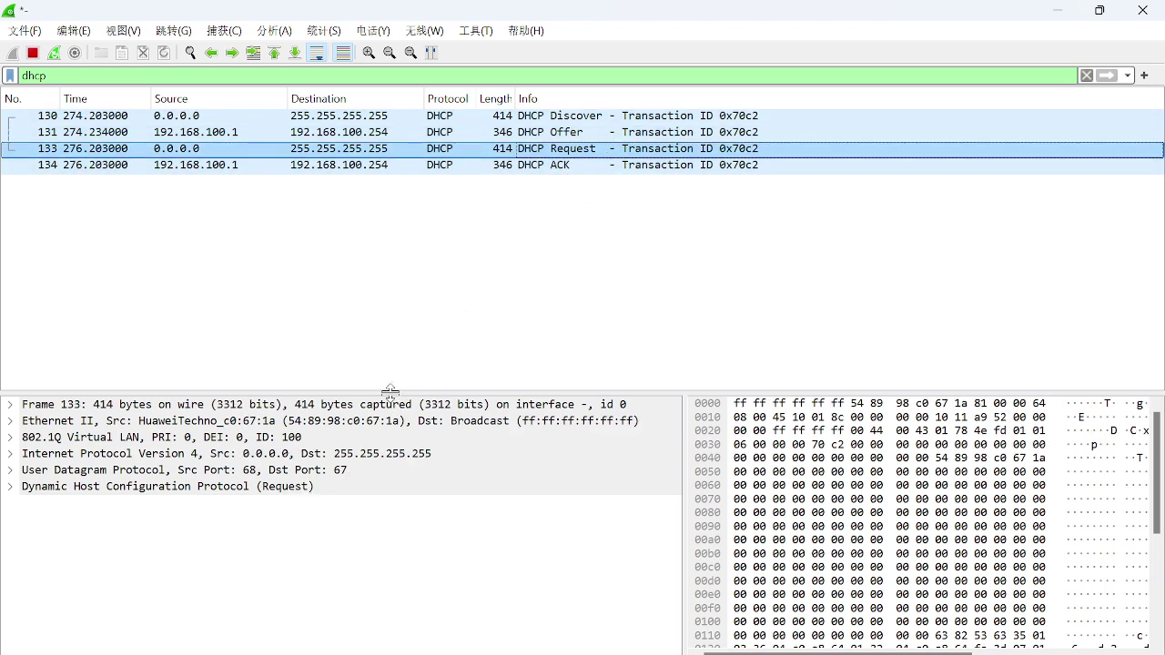
- Compare the captured DHCP Offer, Request and ACK packets in the packet list and widen the Length column
drag(389, 392, 390, 399)
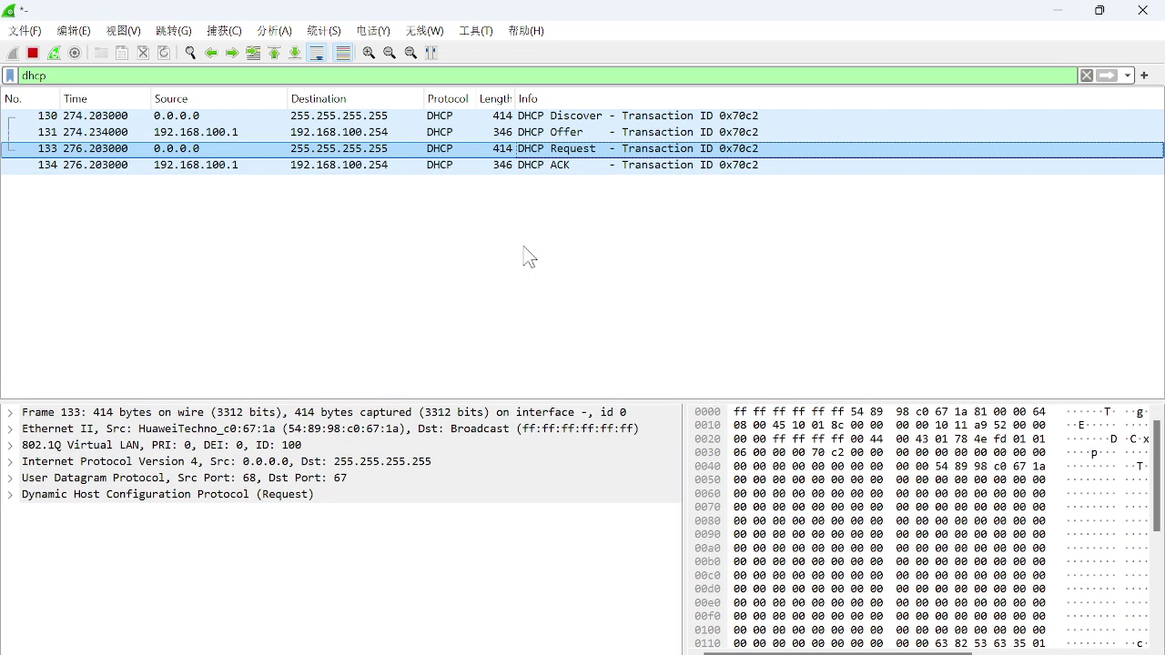
click(565, 168)
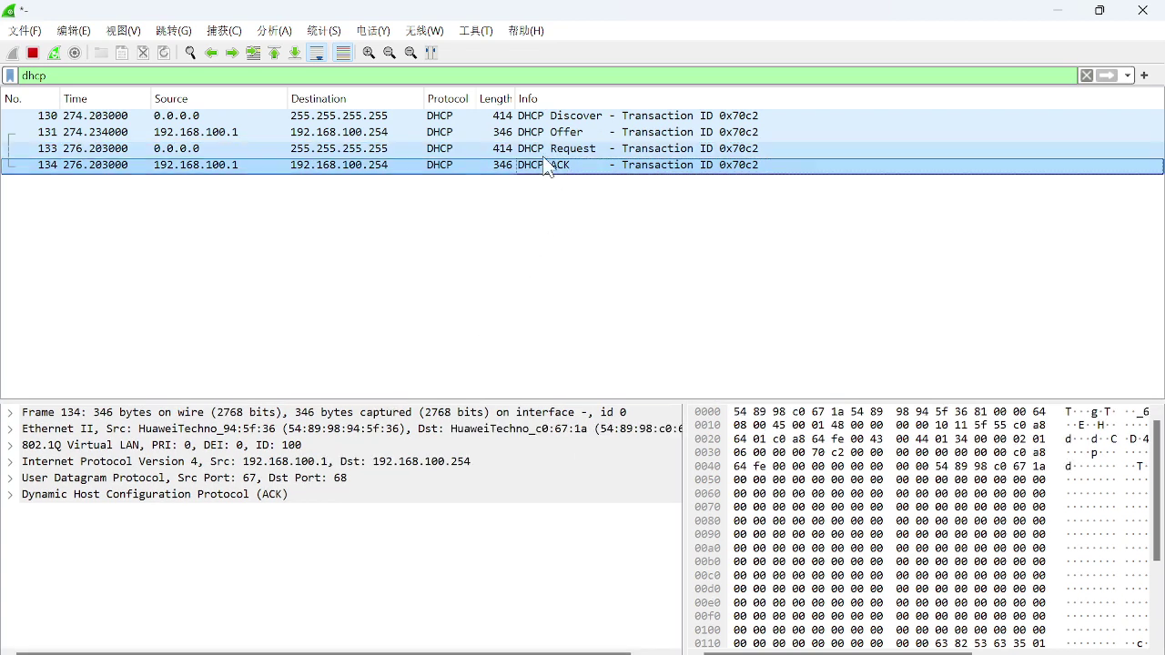
key(Up)
key(Up)
key(Up)
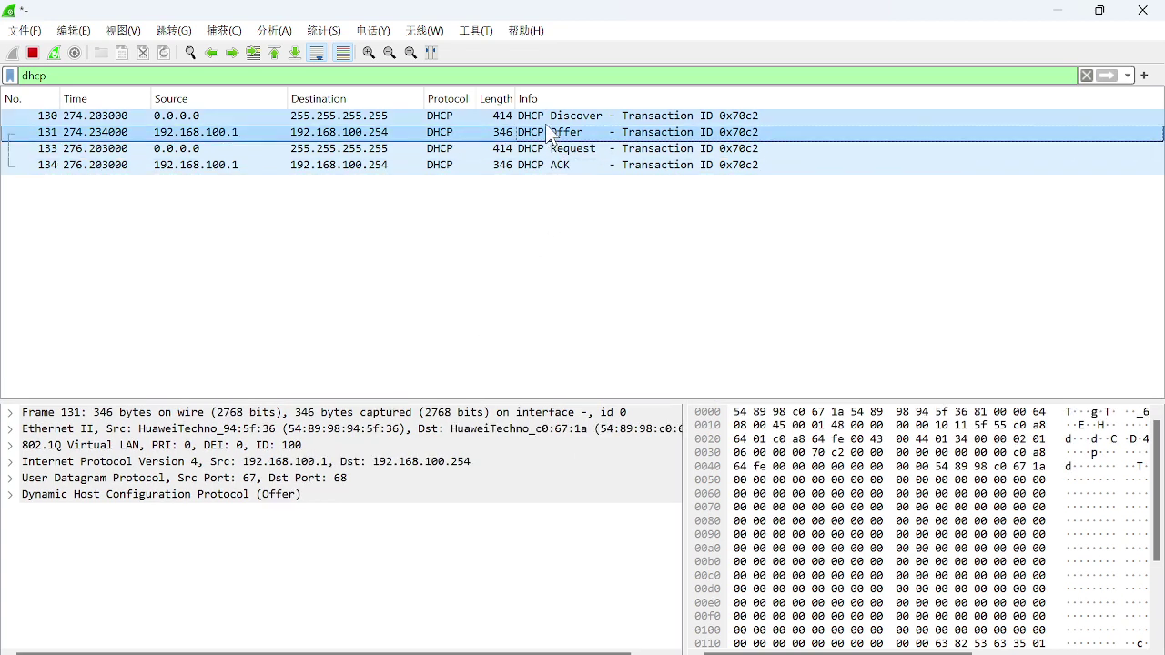
click(546, 132)
click(524, 149)
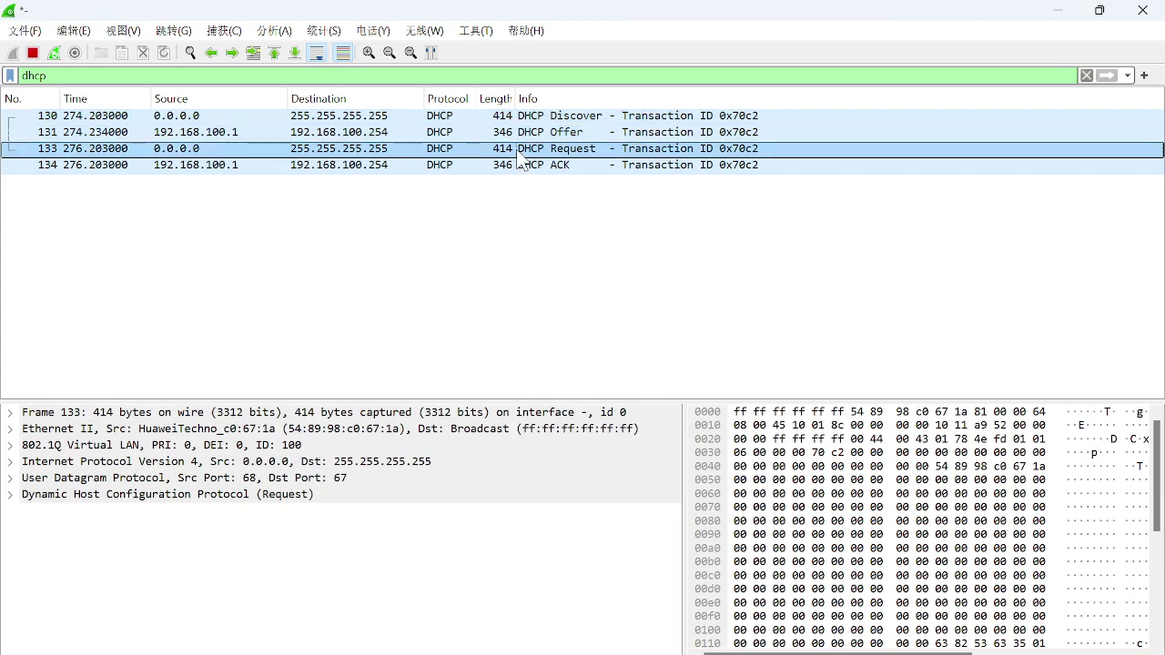
click(508, 164)
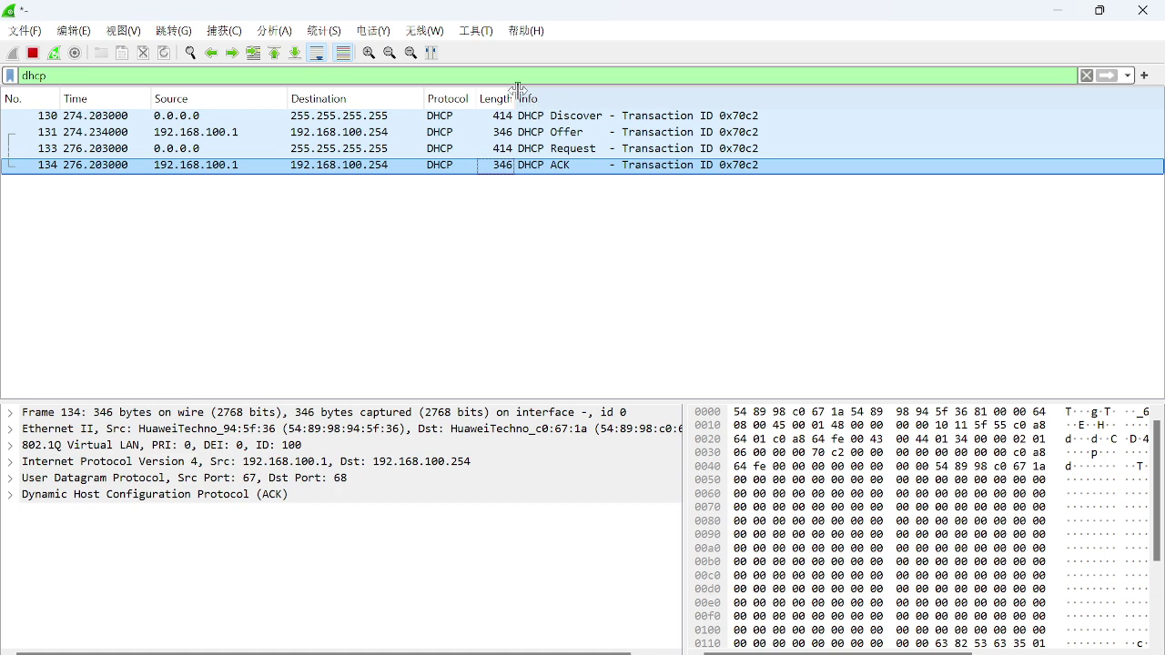
drag(516, 92, 567, 92)
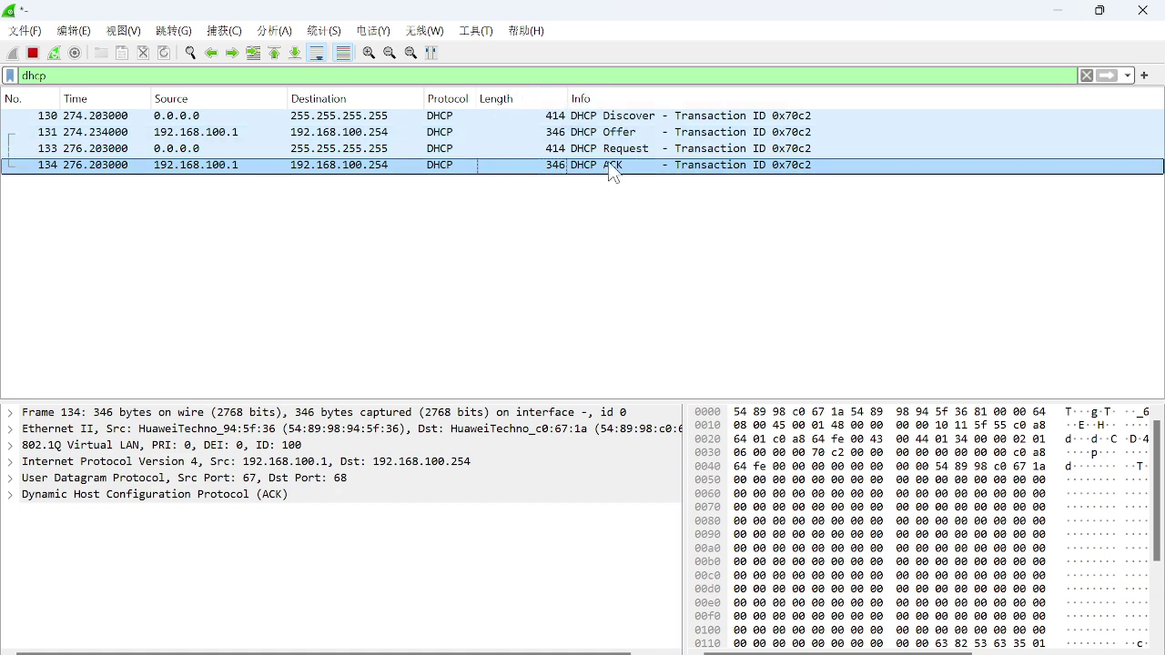
- Expand the DHCP, UDP, IPv4, 802.1Q and Ethernet II layers of the ACK packet to examine them, and collapse them all again
click(12, 496)
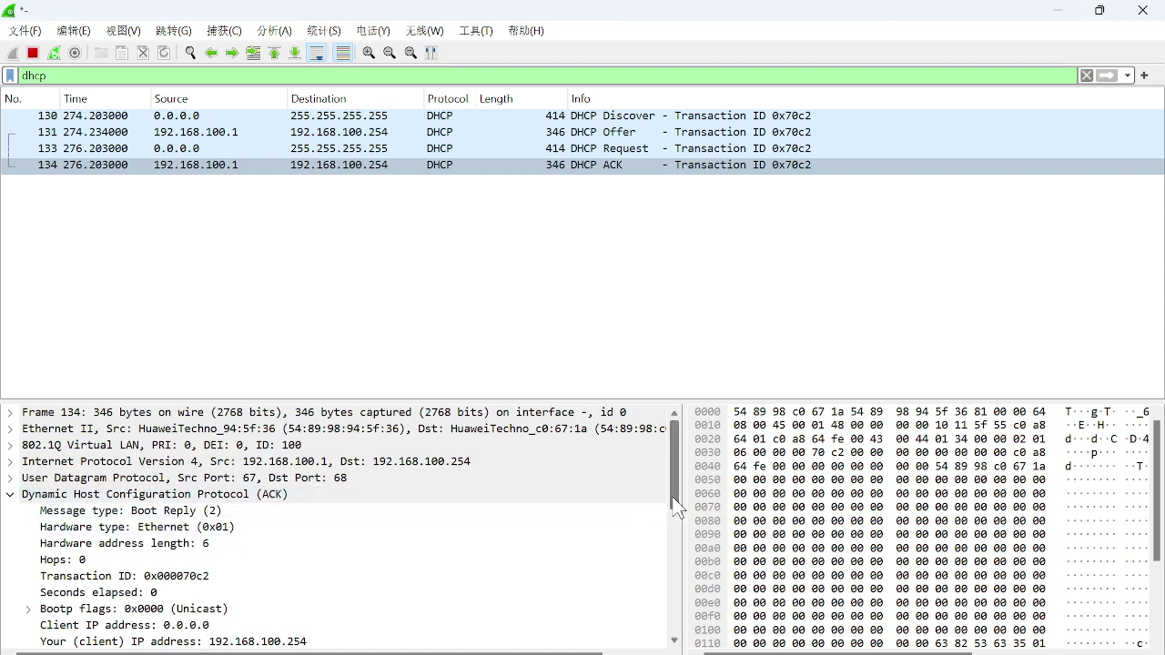
mouse_move(676, 506)
mouse_down()
mouse_move(675, 536)
mouse_move(674, 509)
mouse_up()
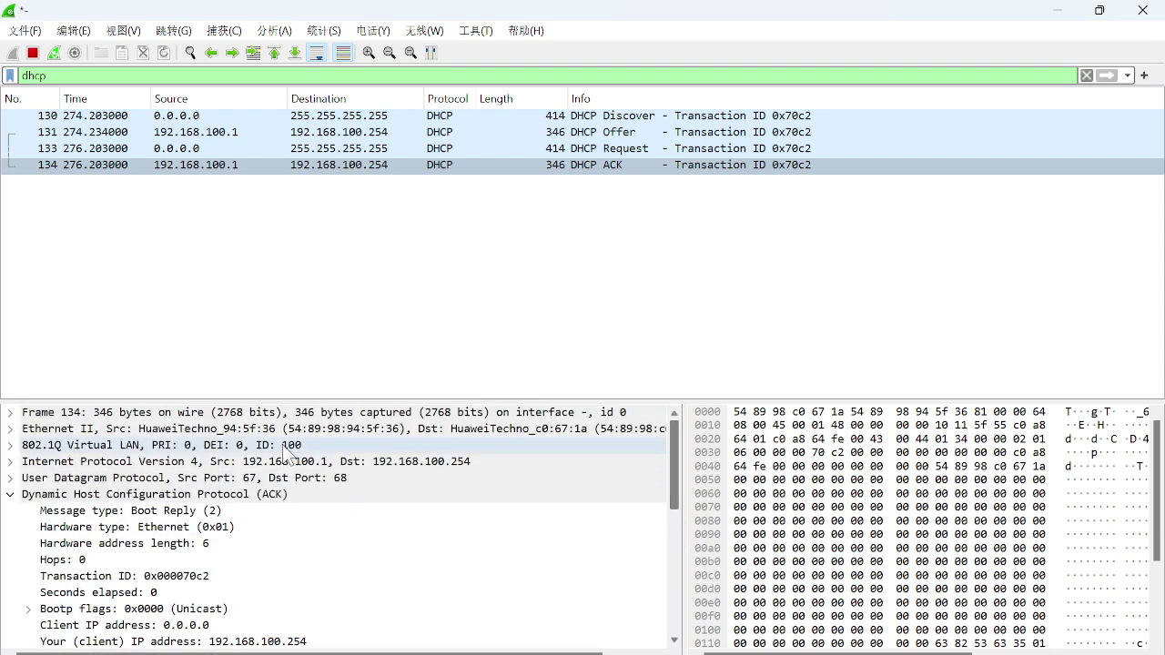
click(14, 478)
click(14, 461)
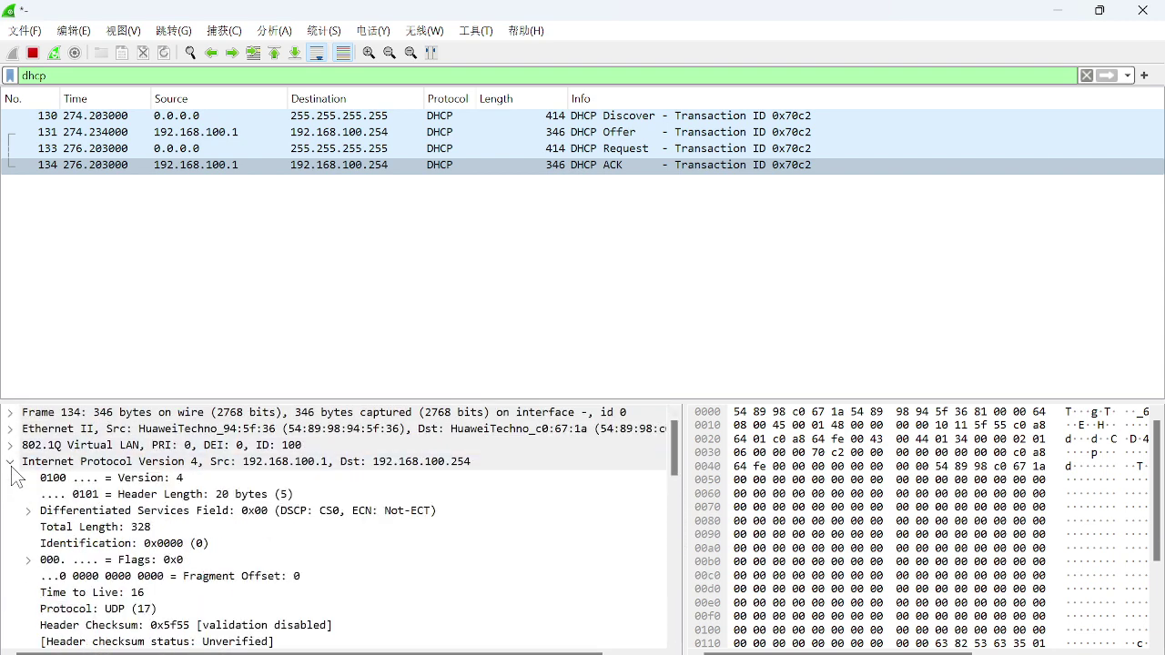
click(10, 445)
click(10, 429)
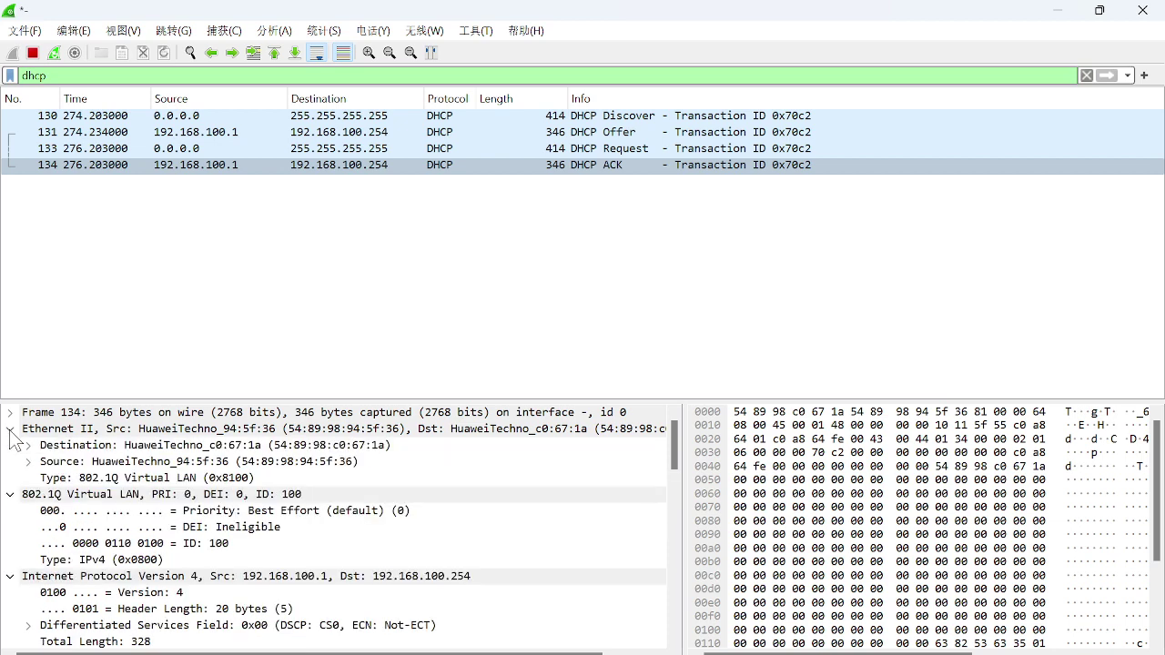
click(10, 429)
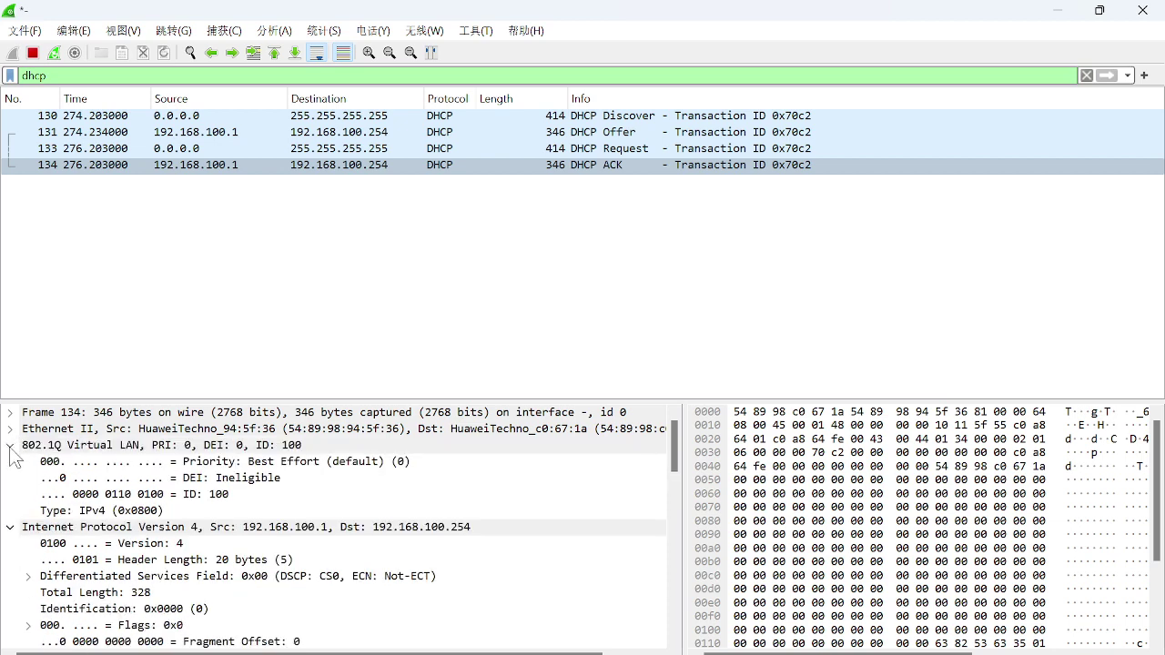
click(10, 445)
click(10, 462)
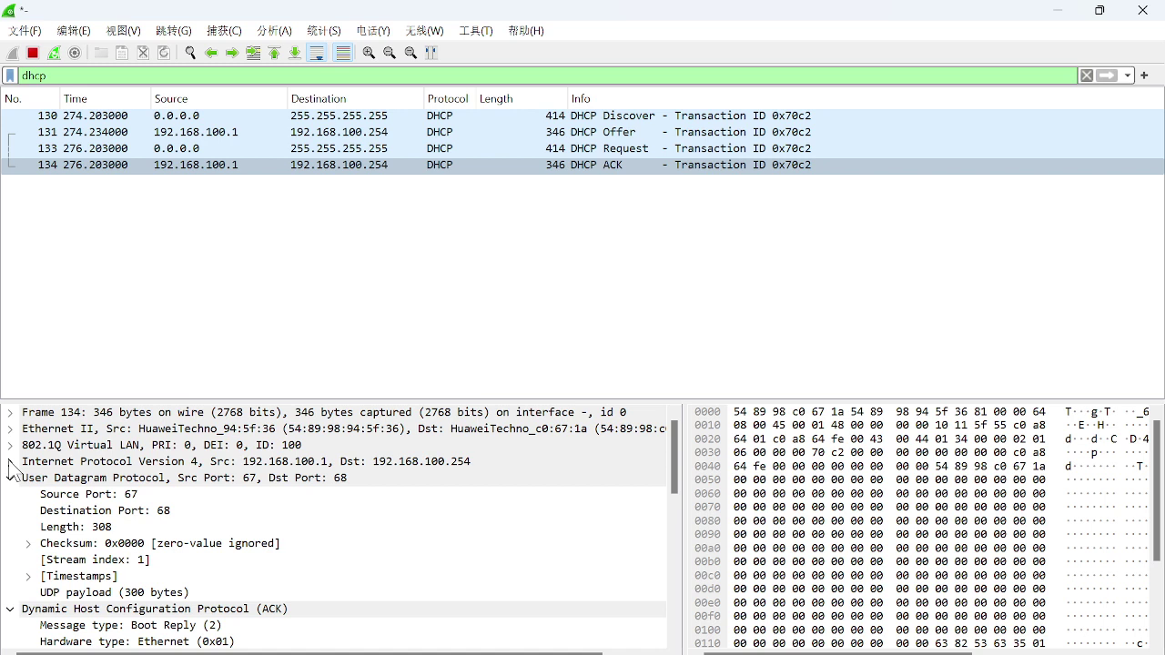
click(10, 478)
click(10, 494)
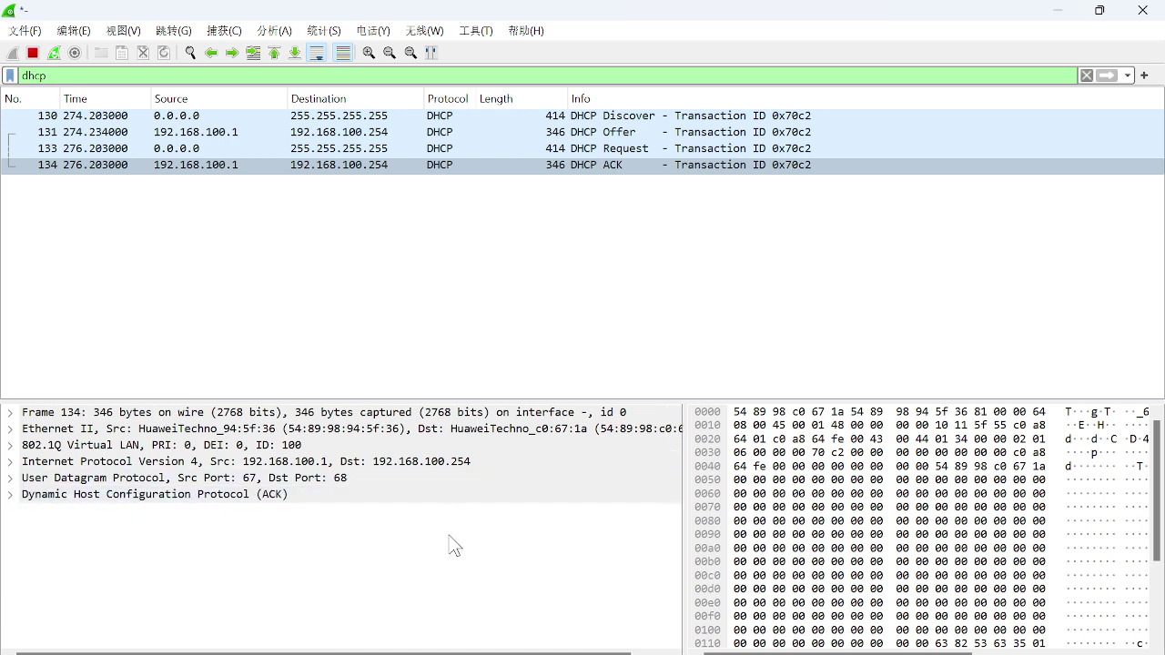
- Glance at the eNSP topology, return to Wireshark to inspect the Discover and Offer packets, and expand the Offer's DHCP details
click(1058, 10)
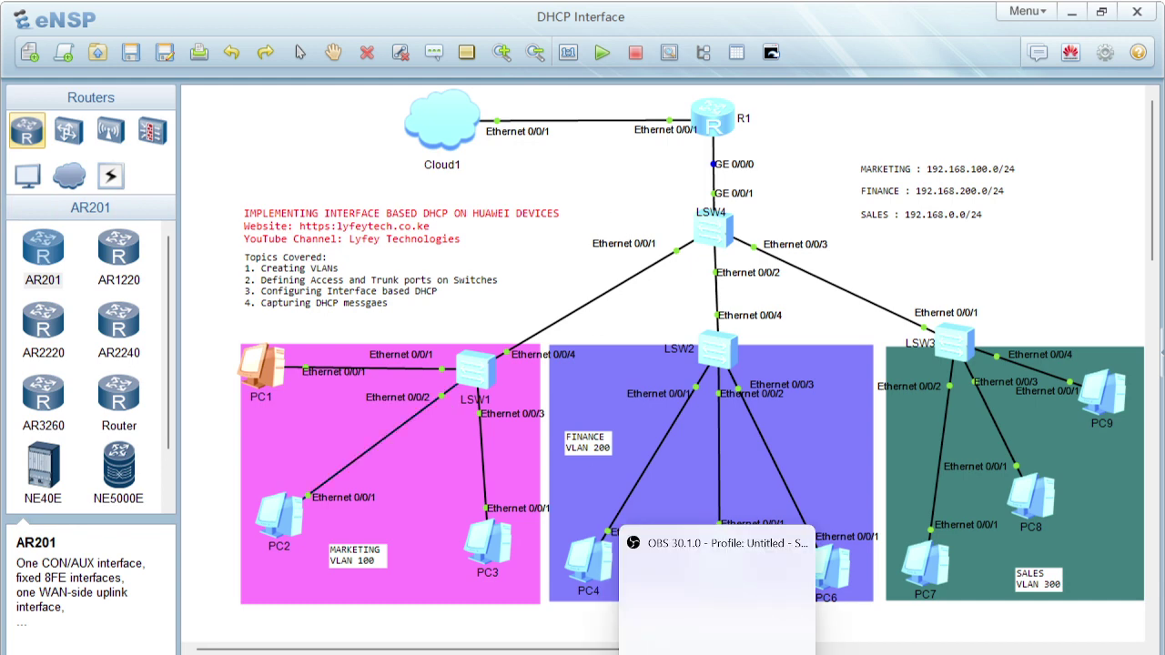
mouse_move(797, 654)
click(839, 639)
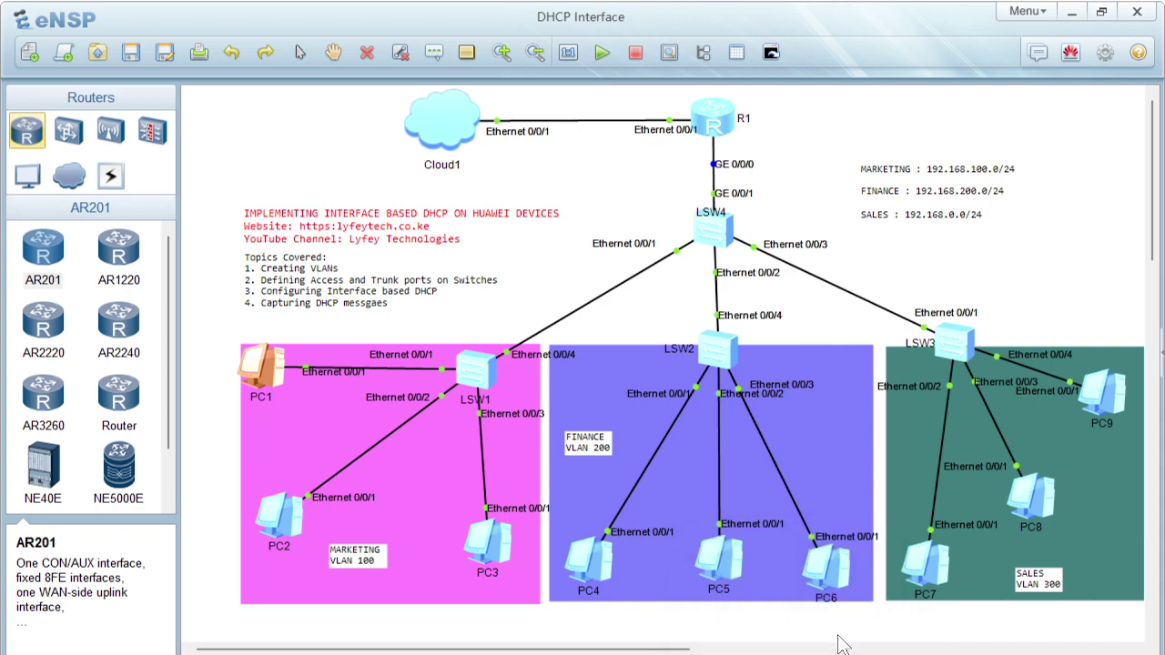
click(486, 119)
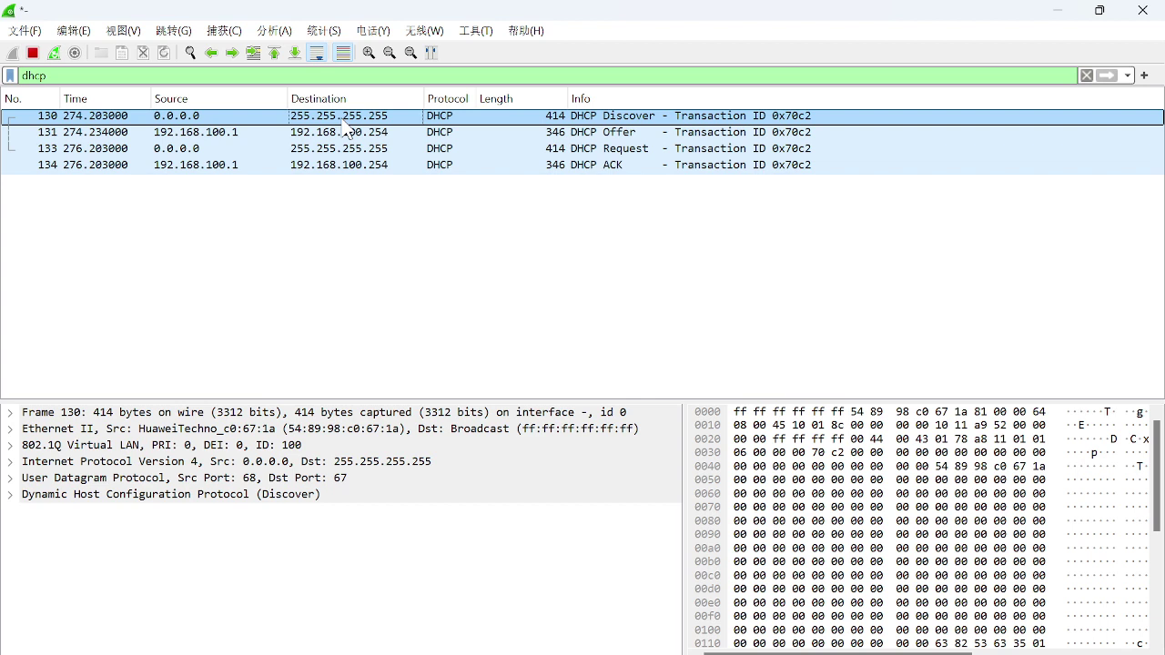
click(235, 132)
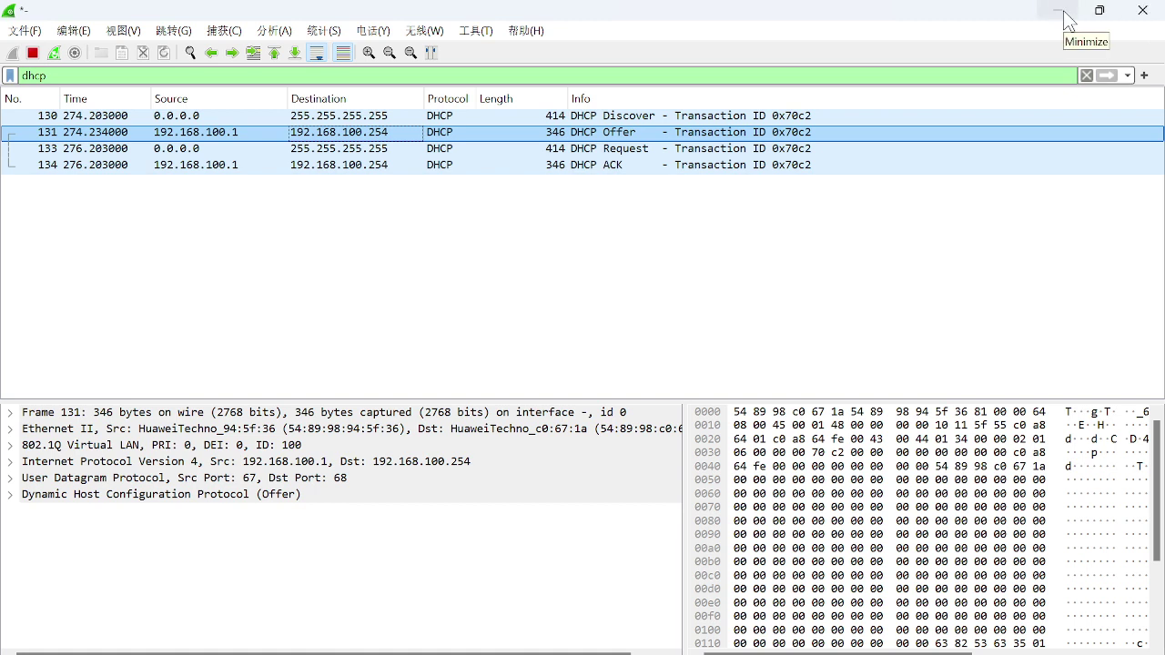
click(12, 496)
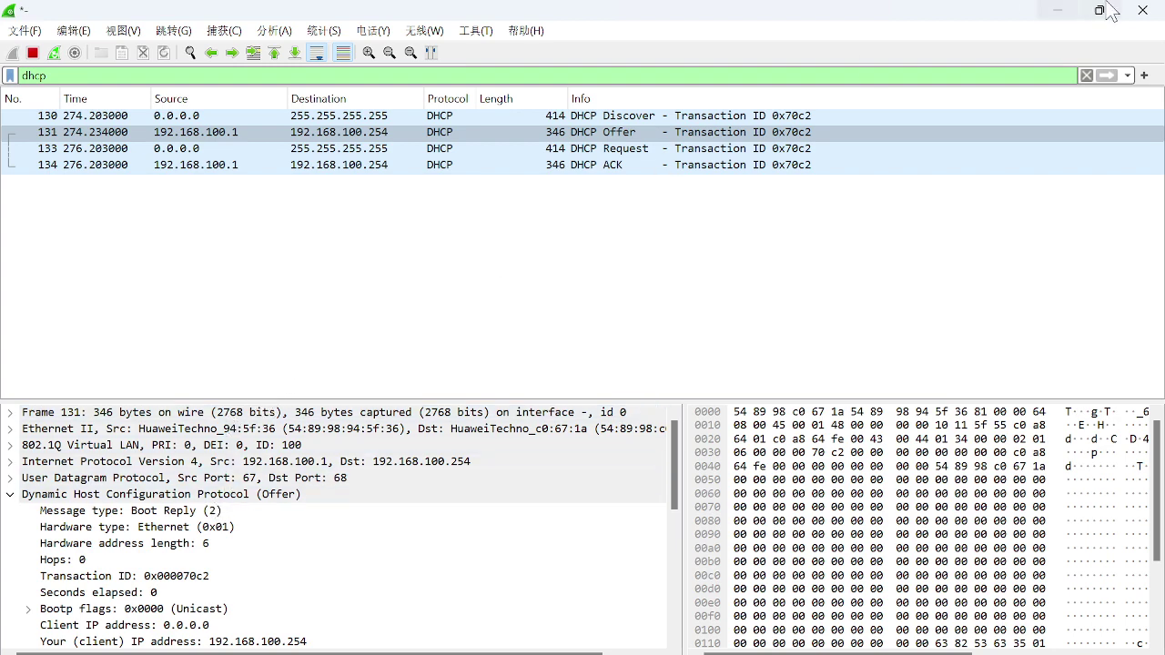
- Return to the eNSP topology, open PC2's settings, switch its IPv4 configuration to DHCP and apply it
click(1059, 11)
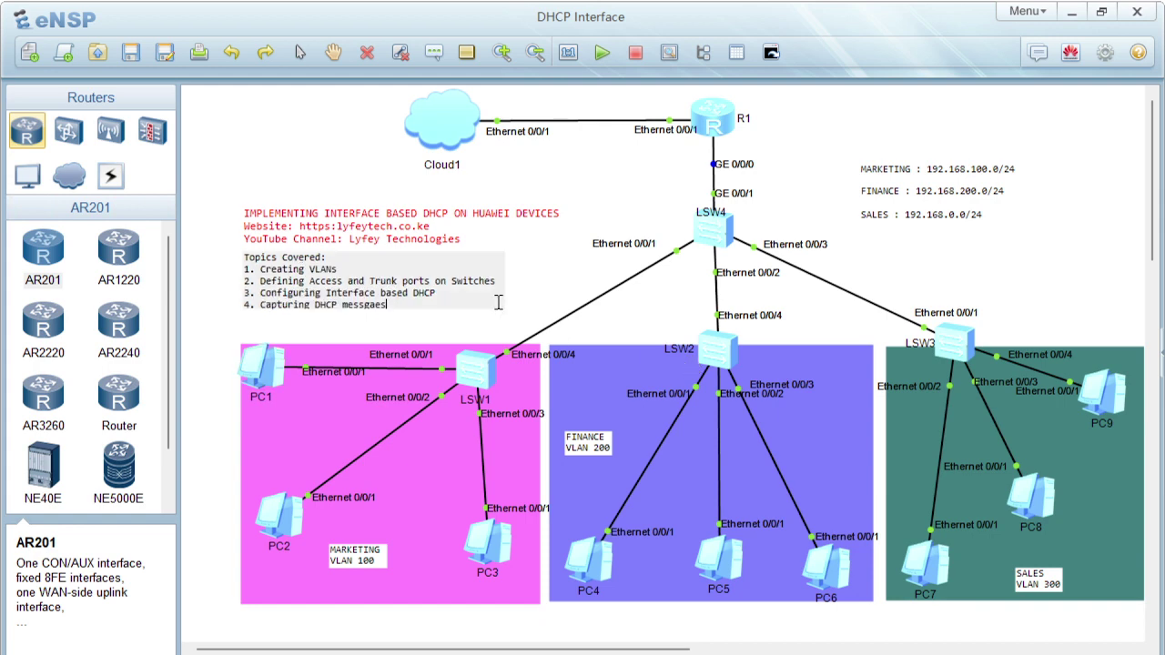
double_click(299, 515)
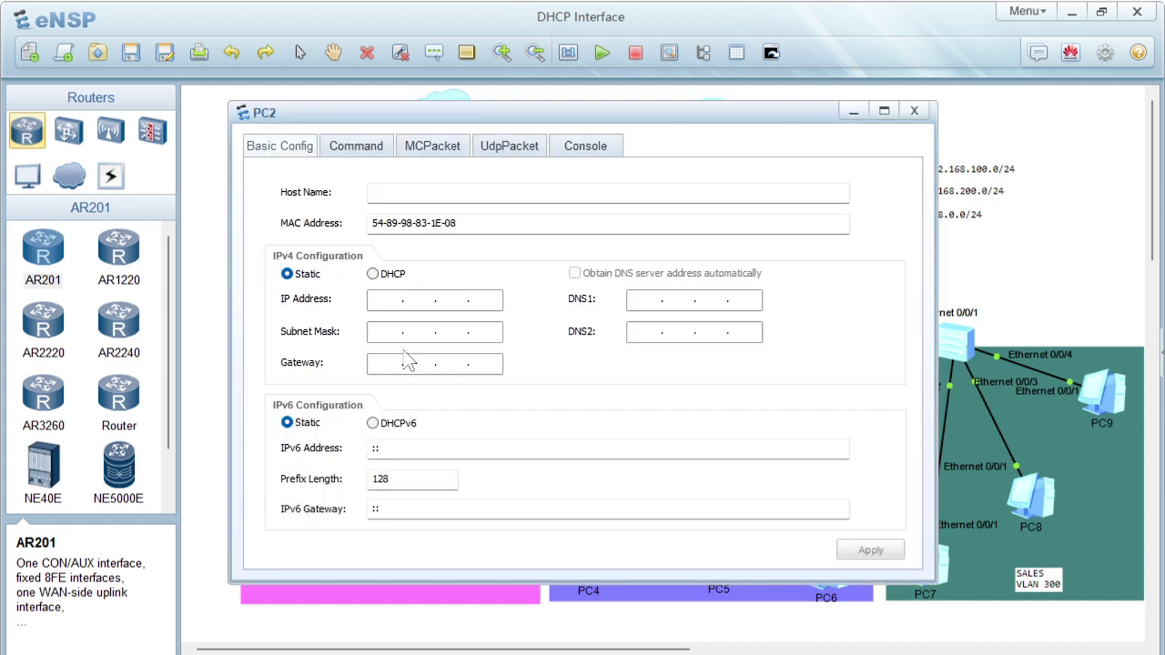
click(373, 274)
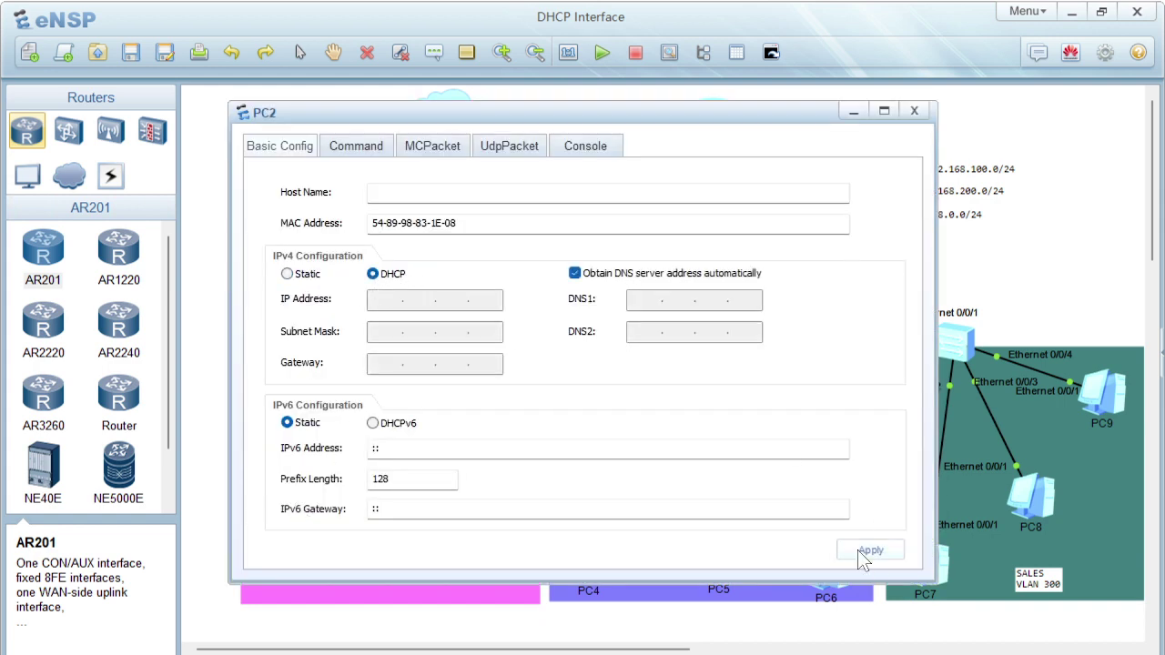
click(857, 550)
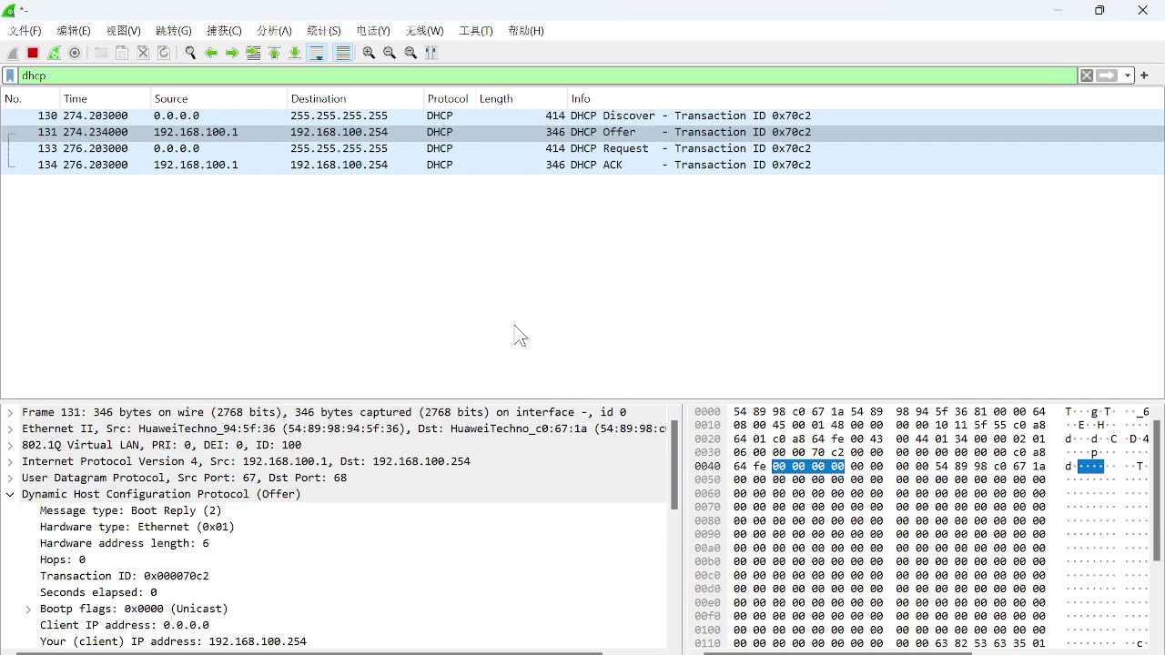
- Check the Wireshark capture at the Discover packet, return to eNSP and minimize PC2's window
key(Up)
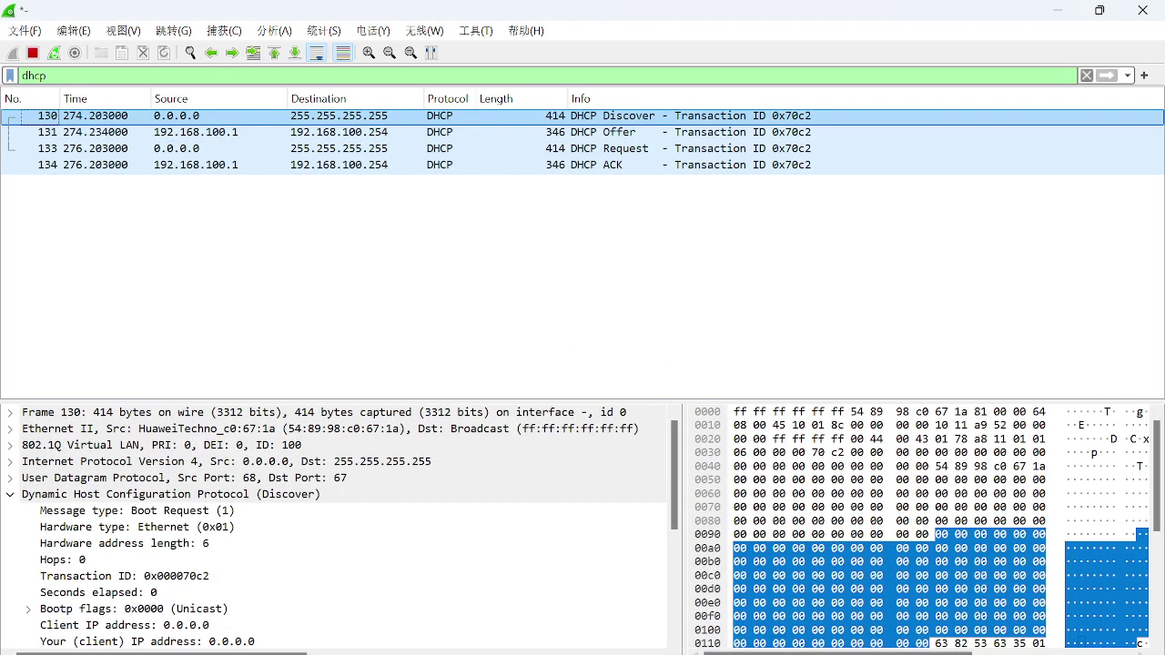
click(797, 654)
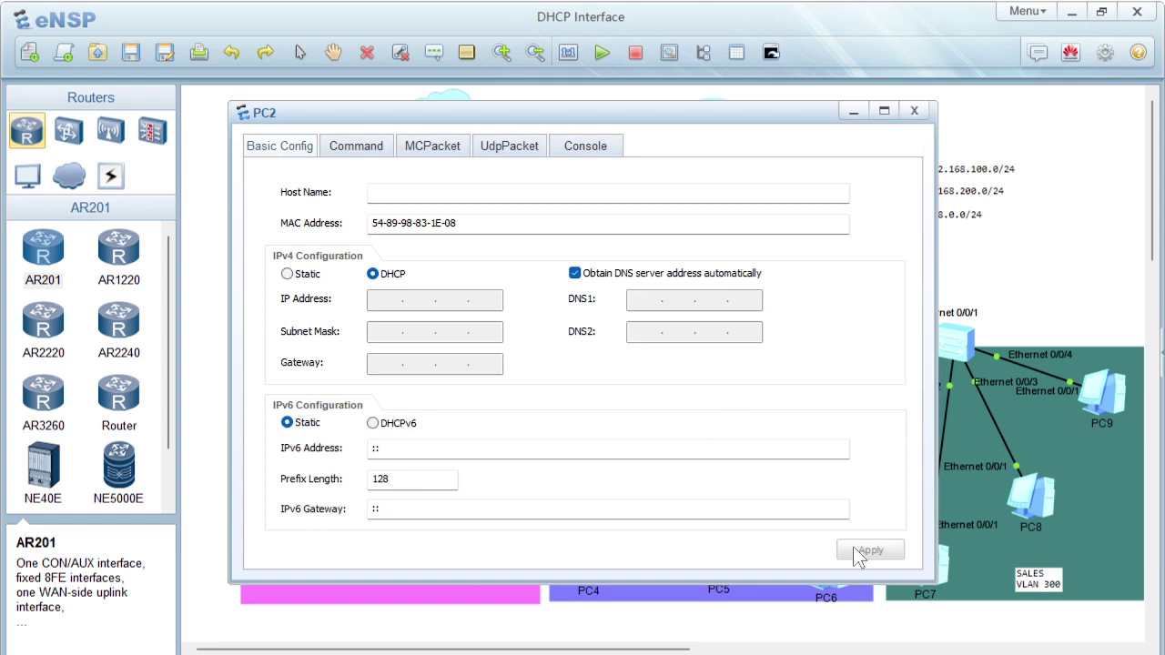
click(856, 113)
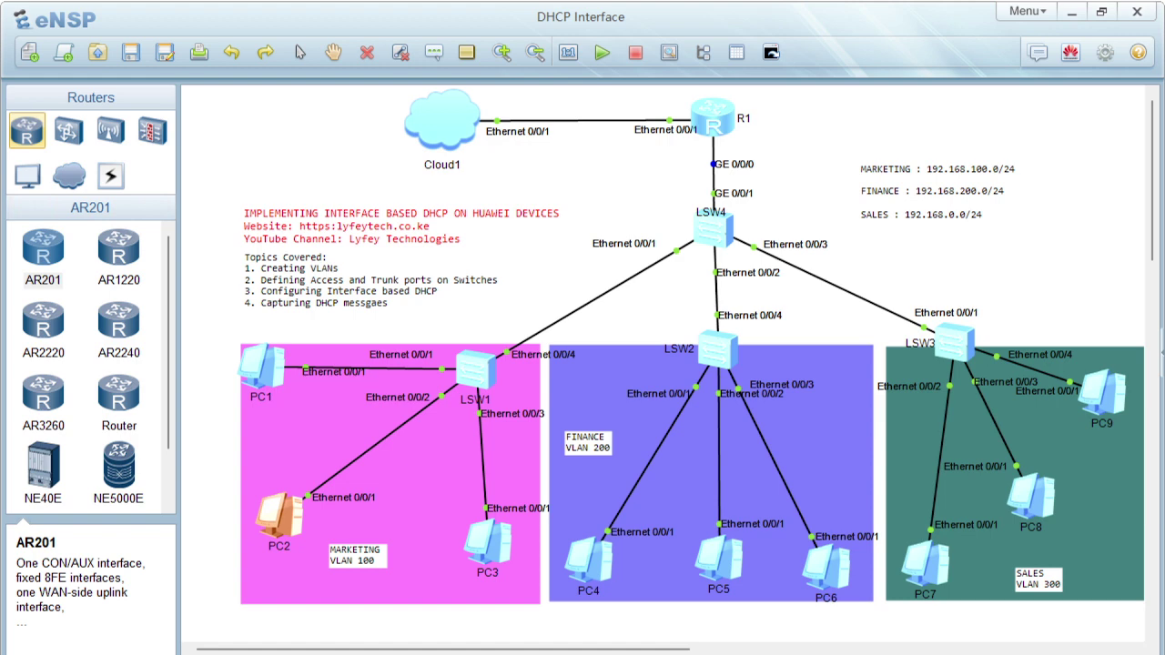
- Review the GigabitEthernet 0/0/0.100 configuration in R1's console and return to the topology
mouse_move(638, 648)
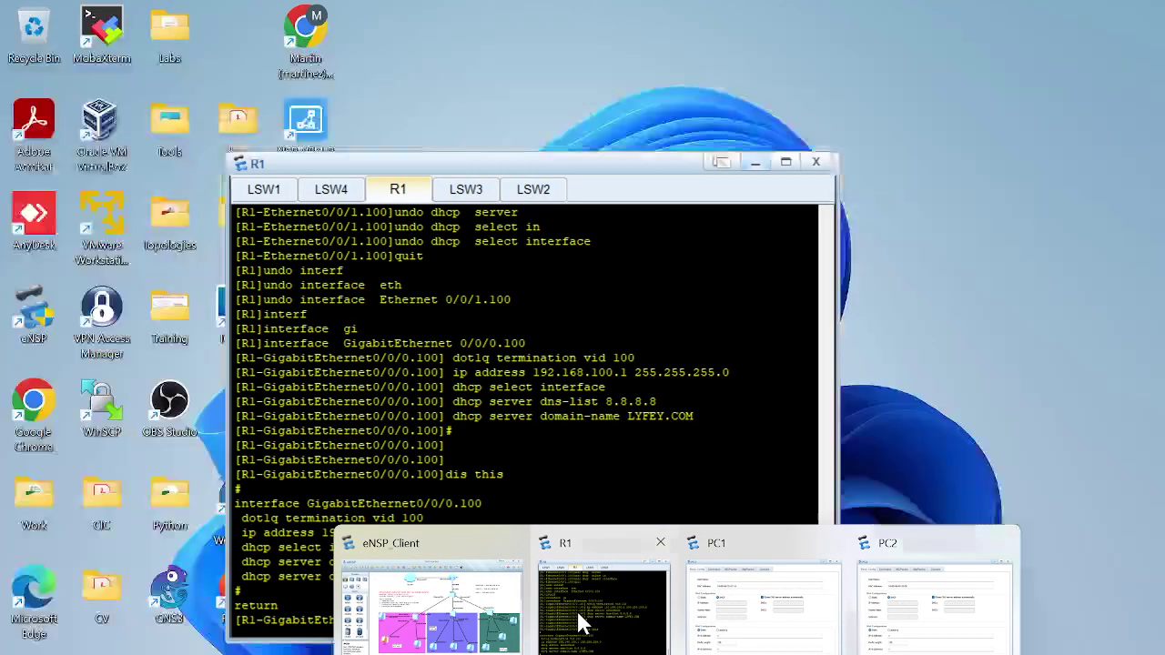
click(582, 624)
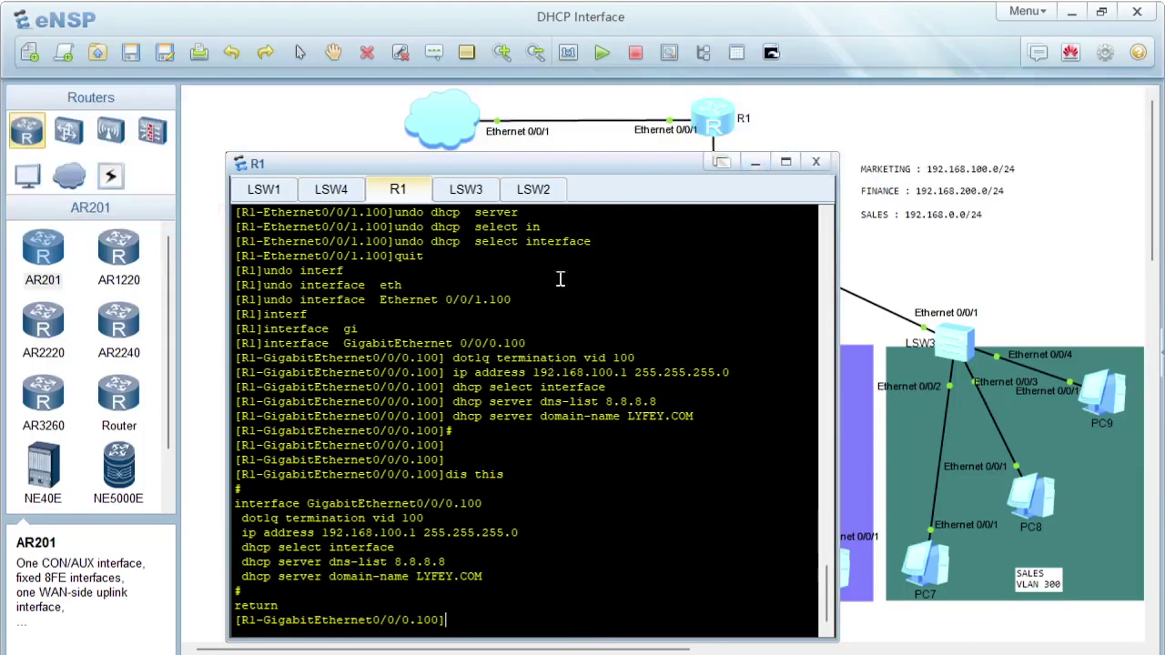
mouse_move(678, 648)
mouse_move(679, 648)
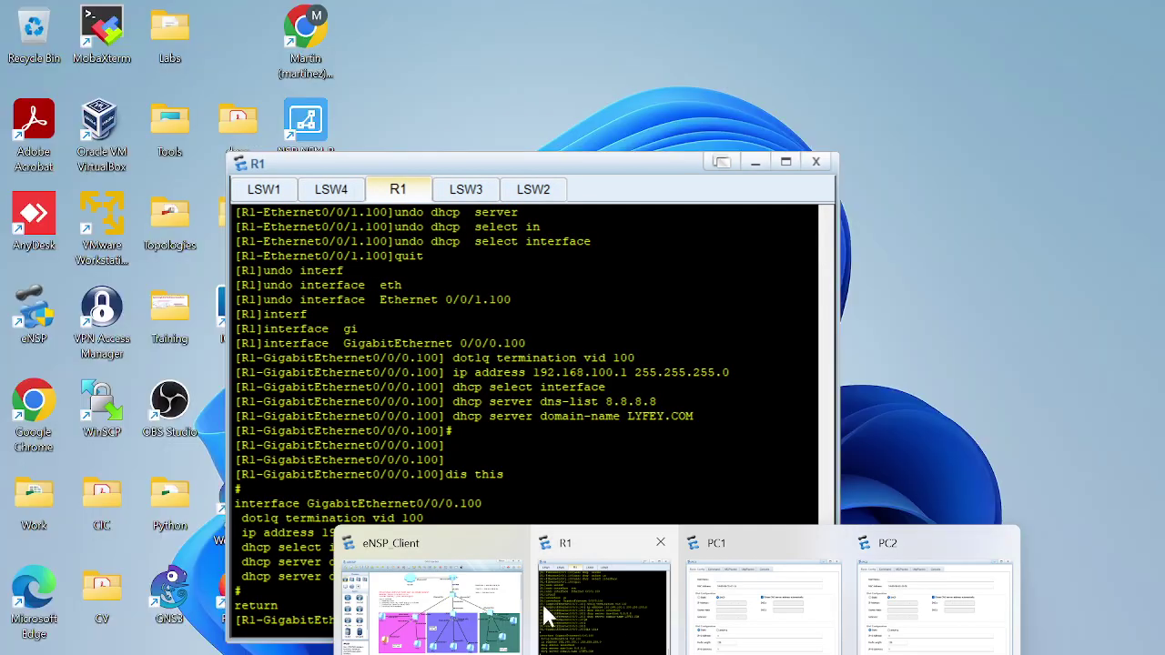
click(455, 610)
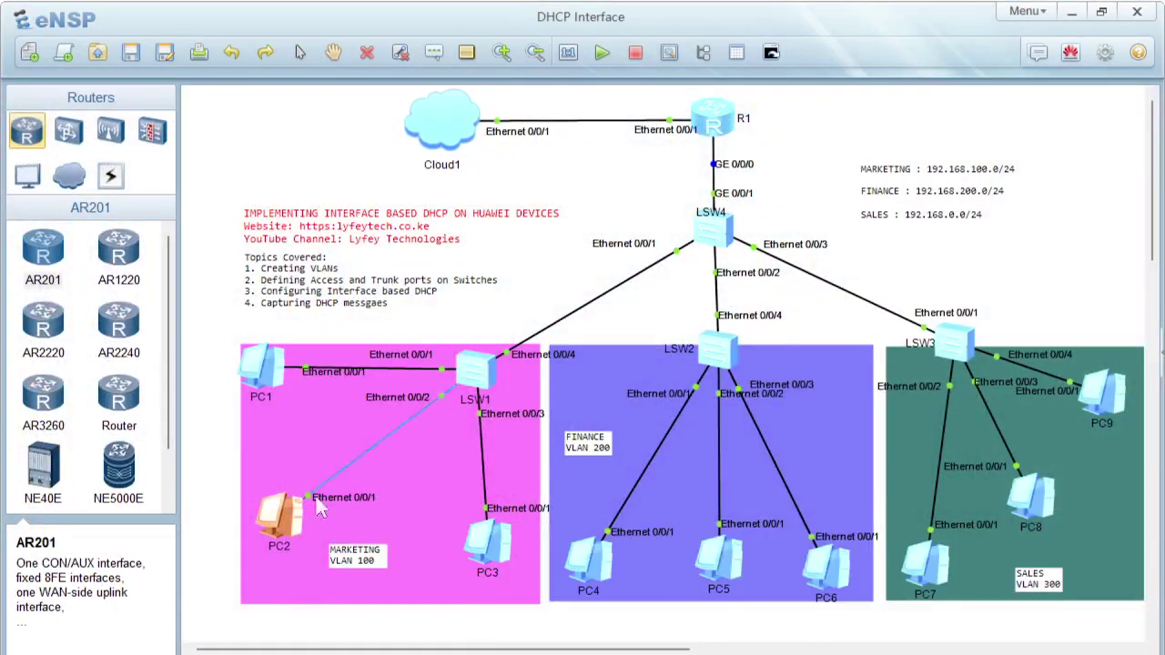
- Run ipconfig in PC1's command line and highlight its IPv4 address and subnet mask in the output
double_click(258, 376)
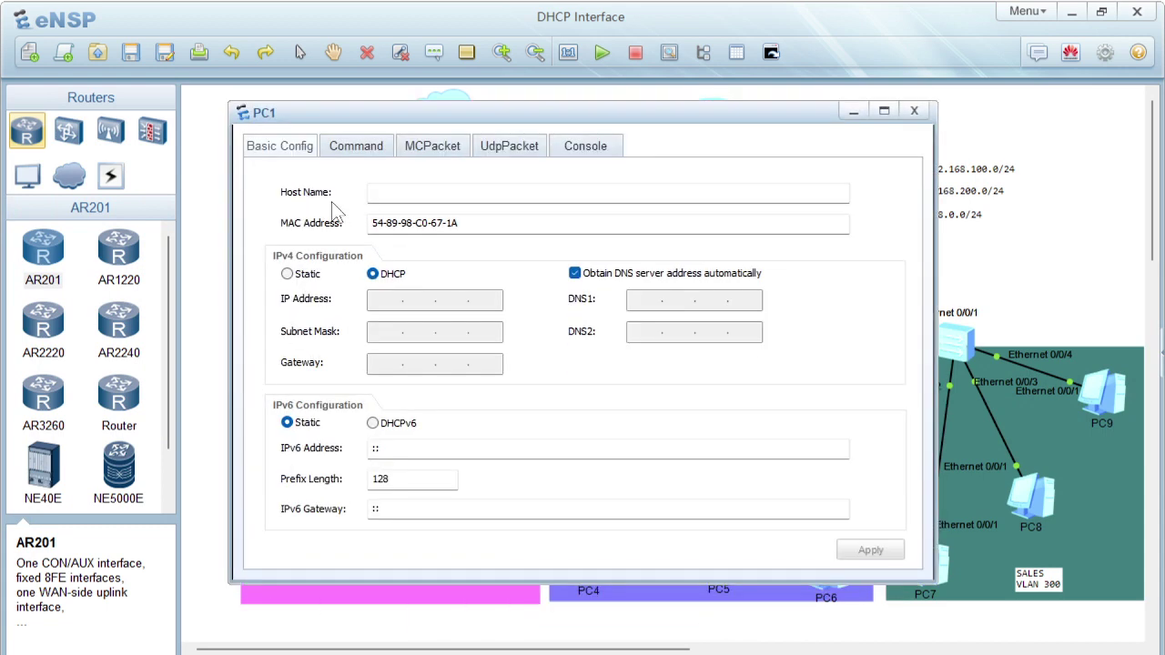
click(357, 148)
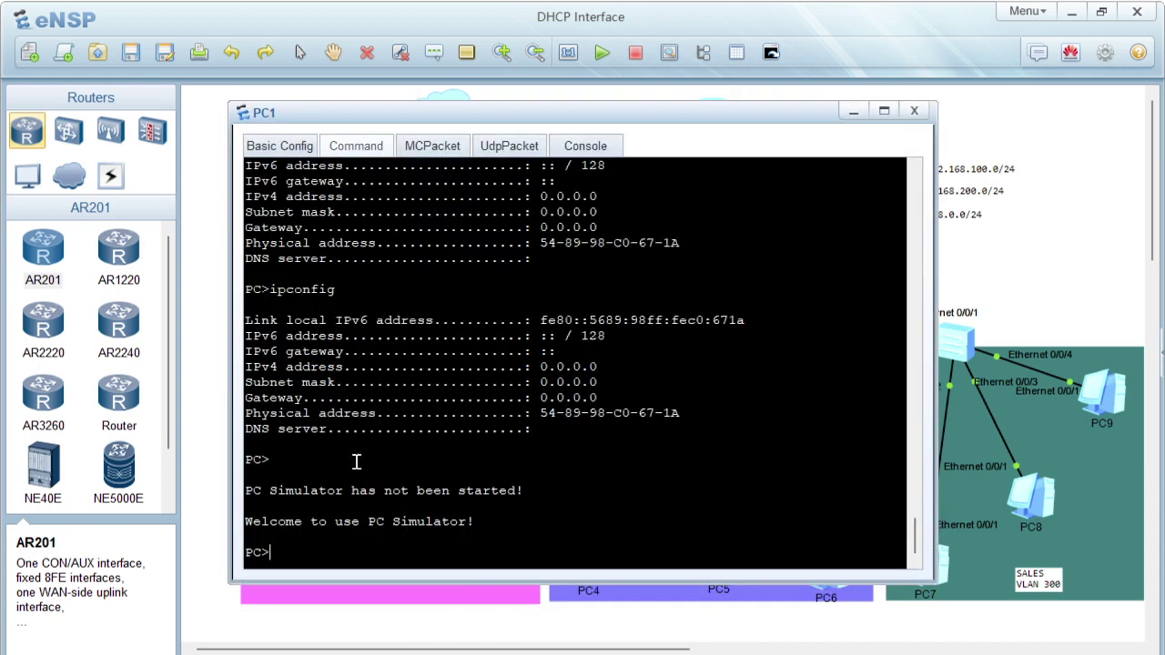
key(Return)
key(Return)
key(Return)
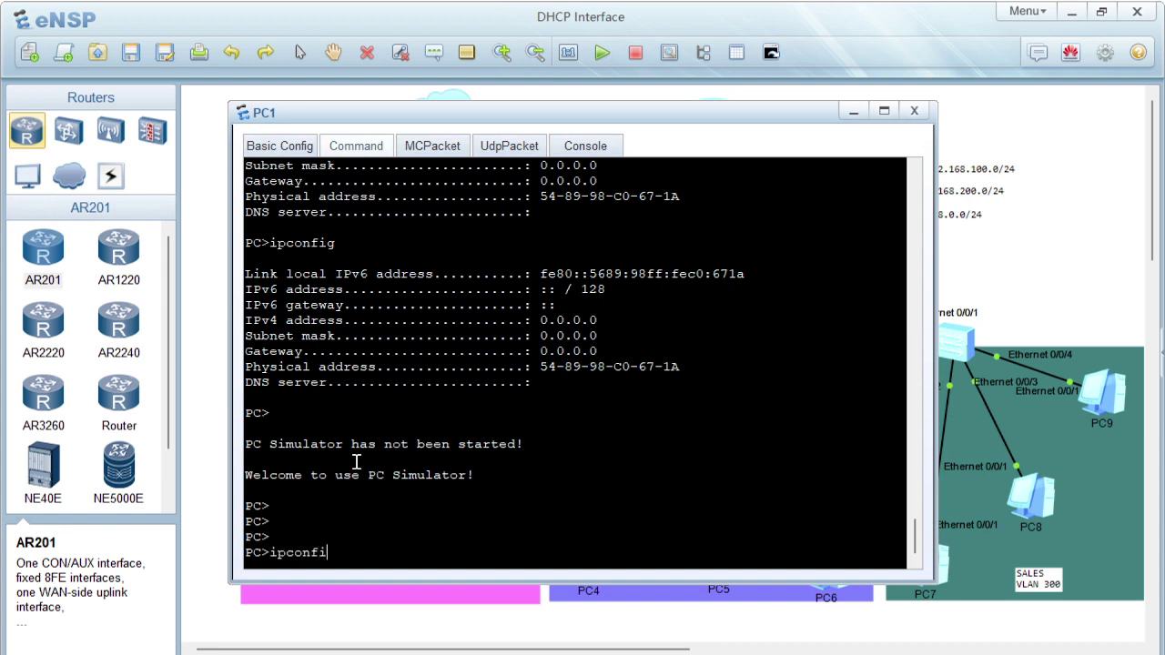
key(Return)
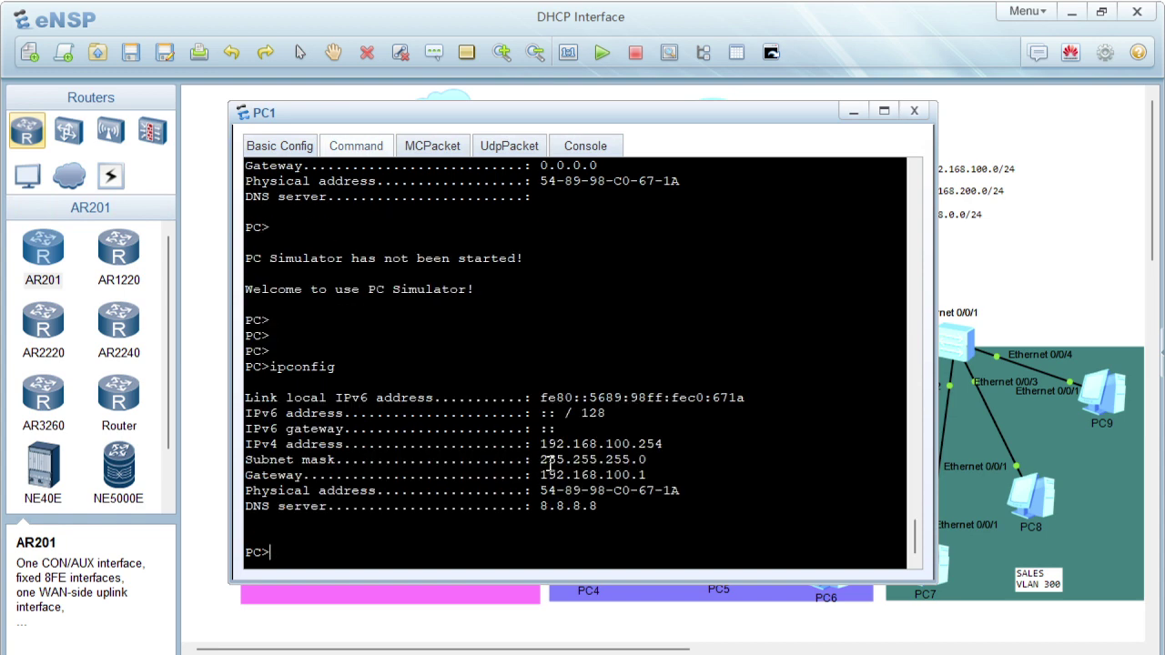
drag(538, 446, 673, 444)
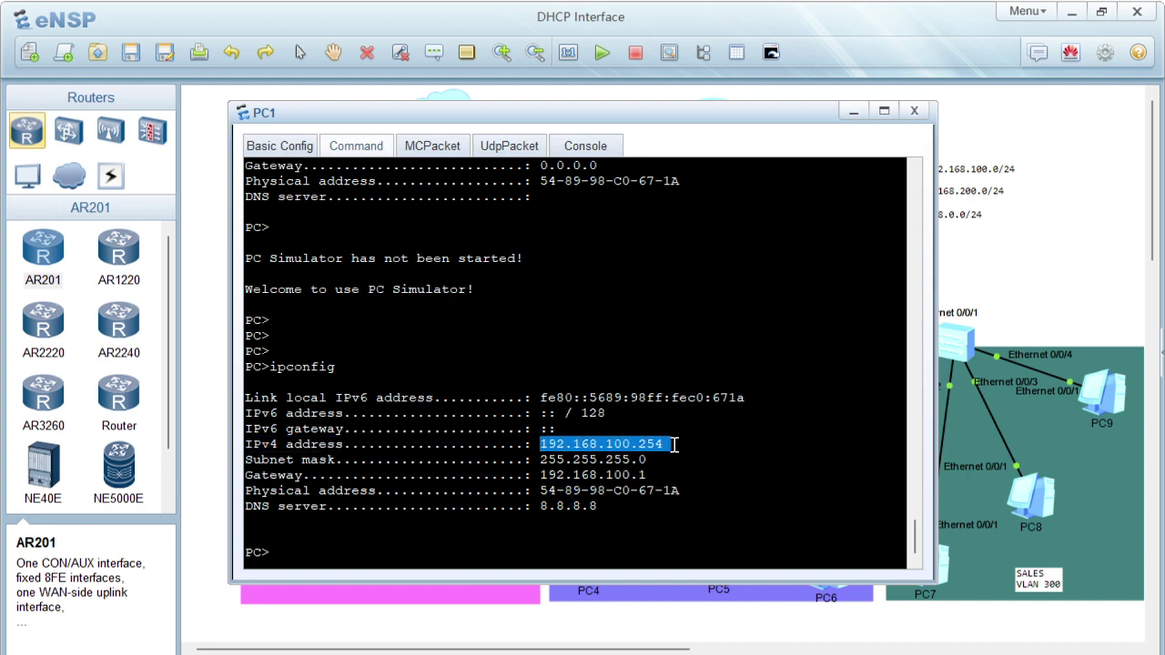
drag(542, 462, 649, 465)
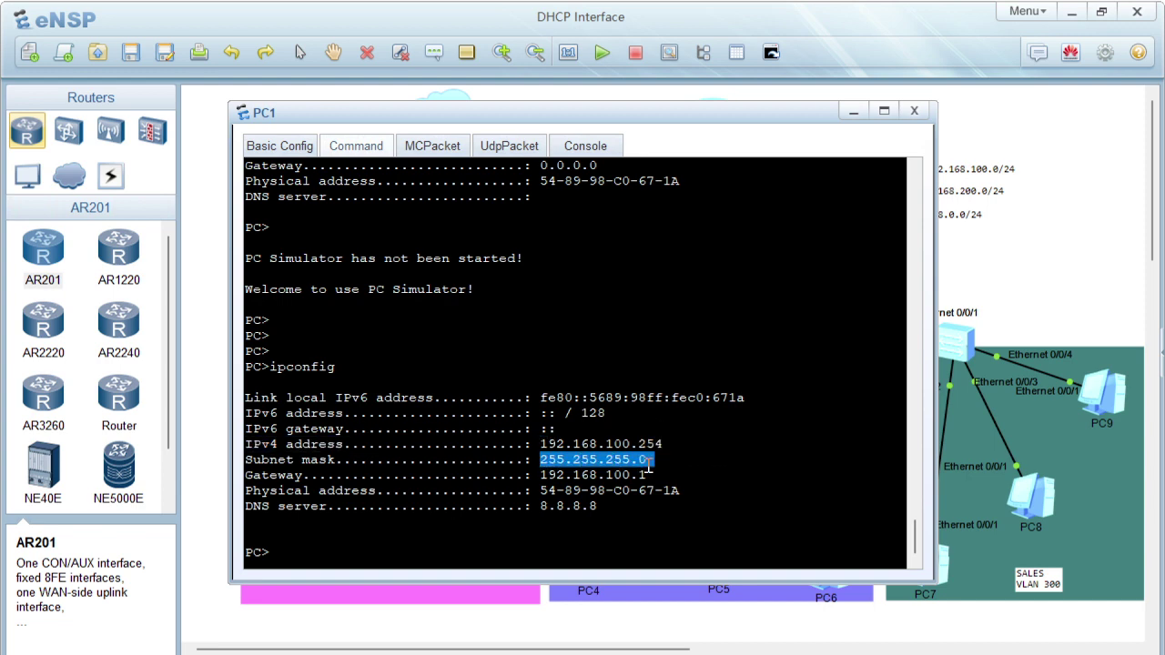
- Highlight the gateway, the DNS server and the whole ipconfig output in PC1's command line, and return to the topology
drag(572, 475, 657, 489)
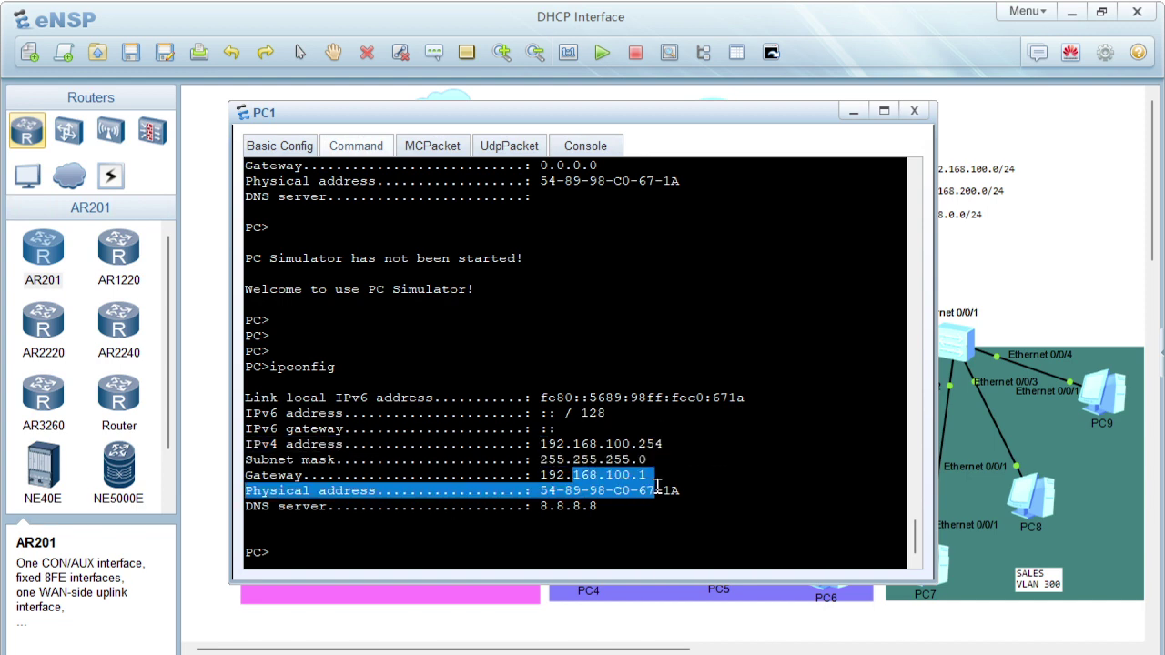
drag(543, 506, 600, 507)
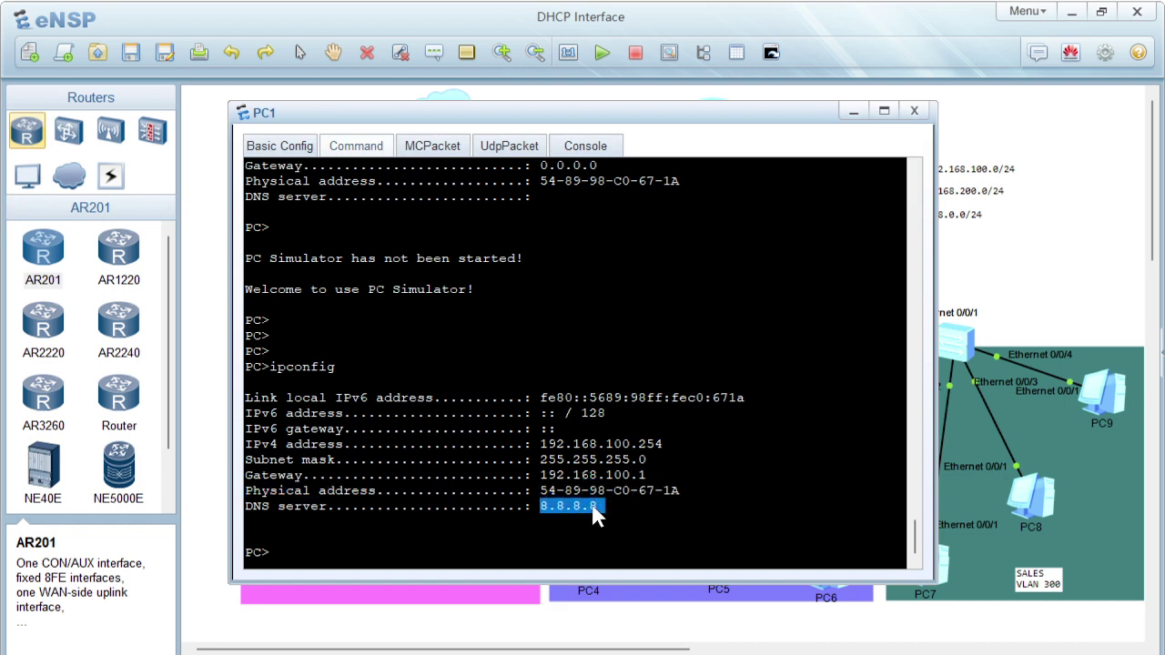
drag(640, 508, 247, 398)
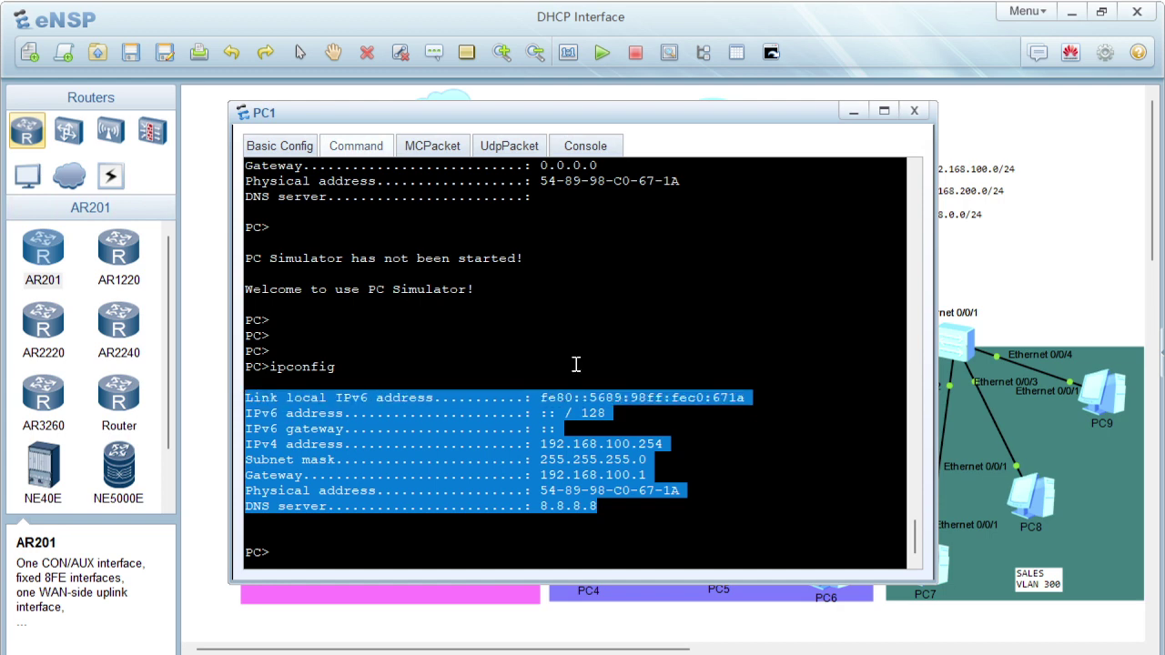
click(1048, 233)
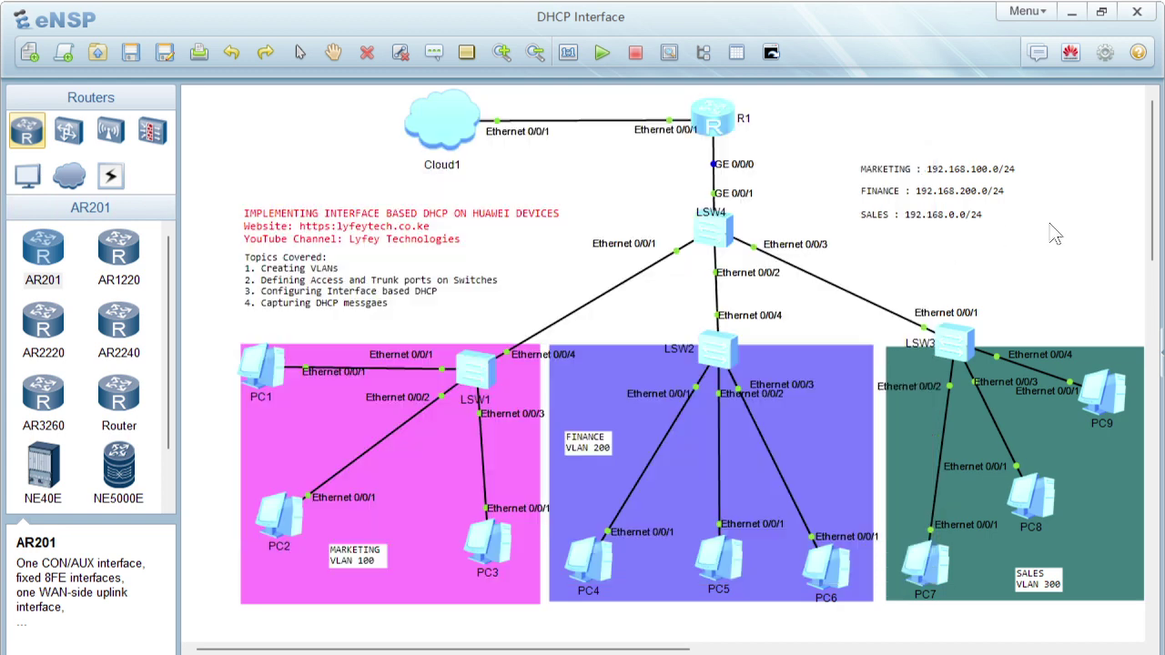
- Open R1's console and quit the GigabitEthernet 0/0/0.100 interface view
double_click(709, 128)
key(Return)
key(Return)
key(Return)
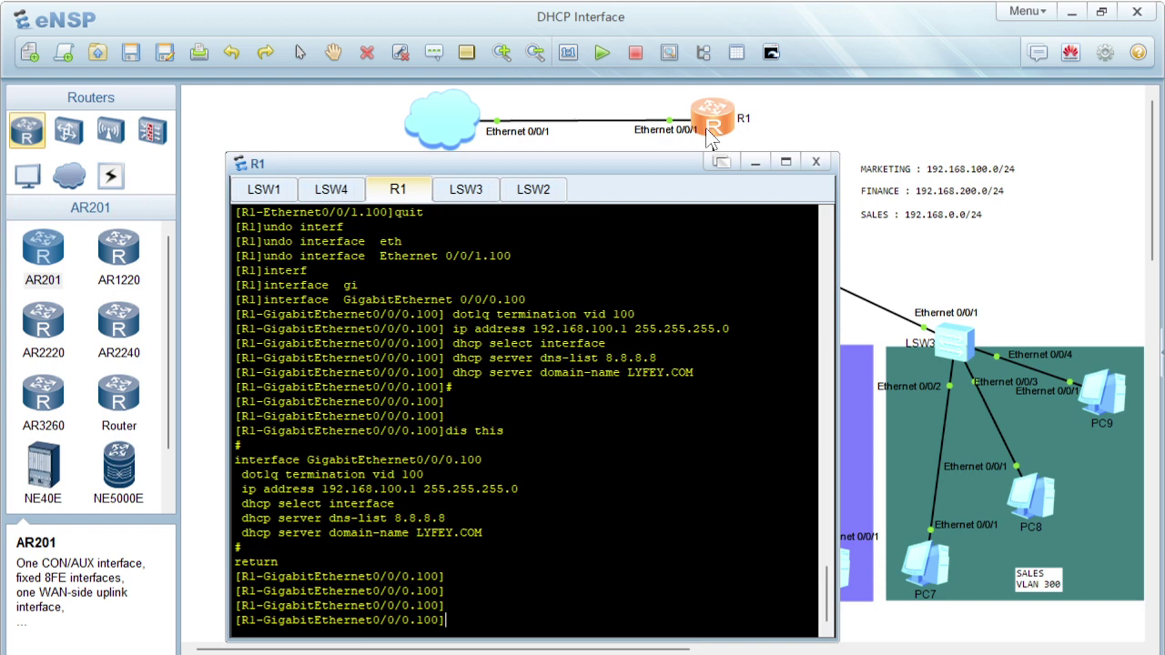
text(quit)
key(Return)
key(Return)
key(Return)
- Enter display ip pool in R1's system view and list the command's available options
text(displ)
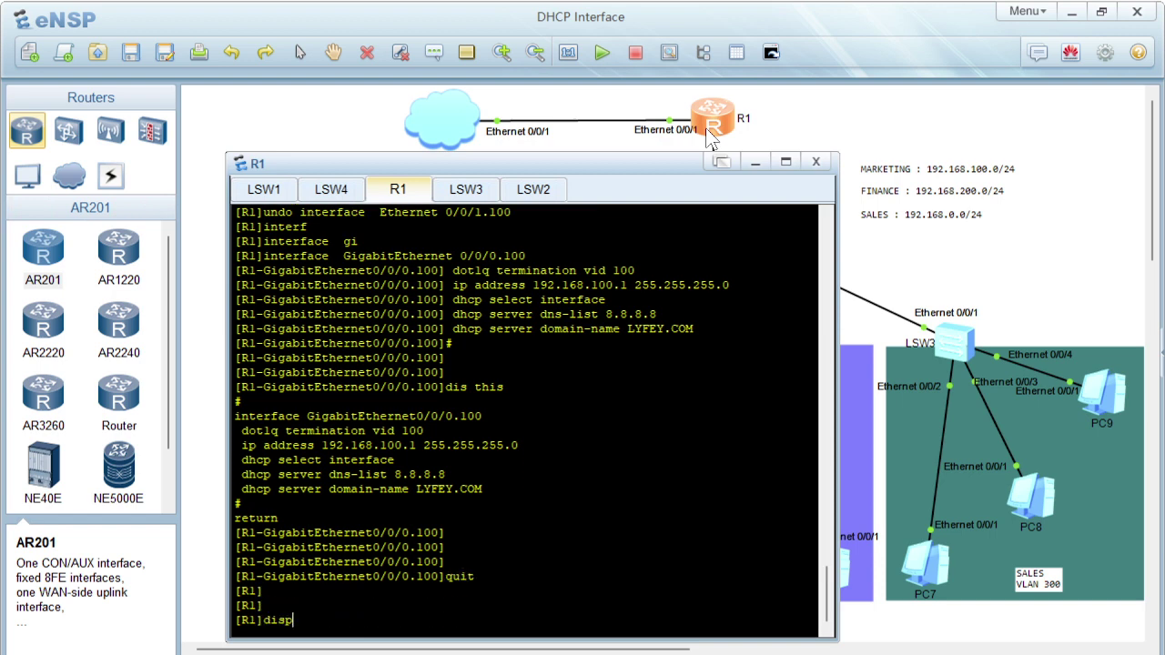
key(Tab)
text(ip )
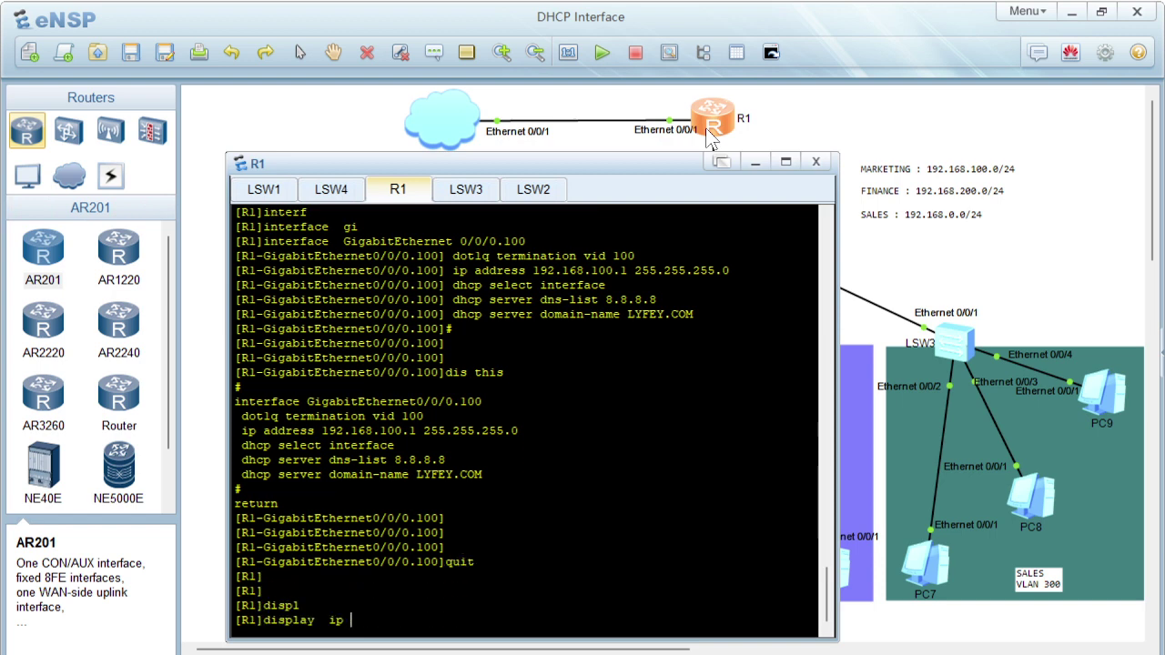
text(po)
key(Tab)
key(BackSpace)
key(BackSpace)
key(BackSpace)
key(BackSpace)
key(BackSpace)
key(BackSpace)
key(BackSpace)
key(BackSpace)
key(BackSpace)
key(BackSpace)
key(BackSpace)
key(BackSpace)
key(BackSpace)
key(BackSpace)
key(BackSpace)
key(BackSpace)
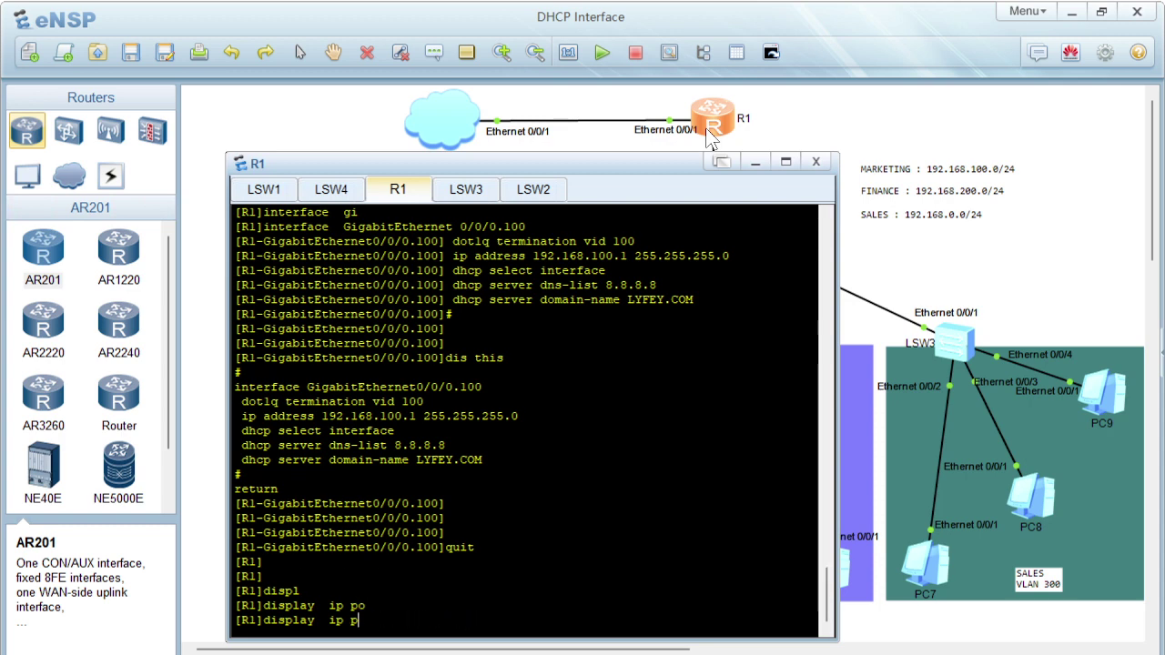
text(o)
key(Tab)
text(?)
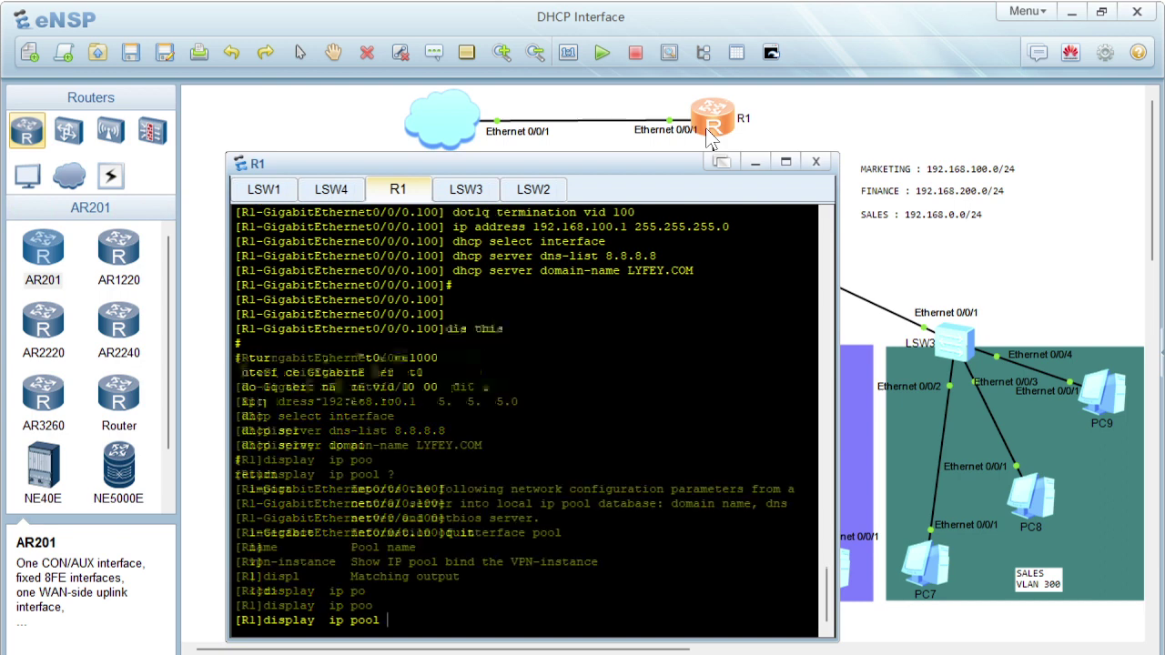
- Extend the command to display ip pool interface and query the parameter it expects
text(in)
key(Tab)
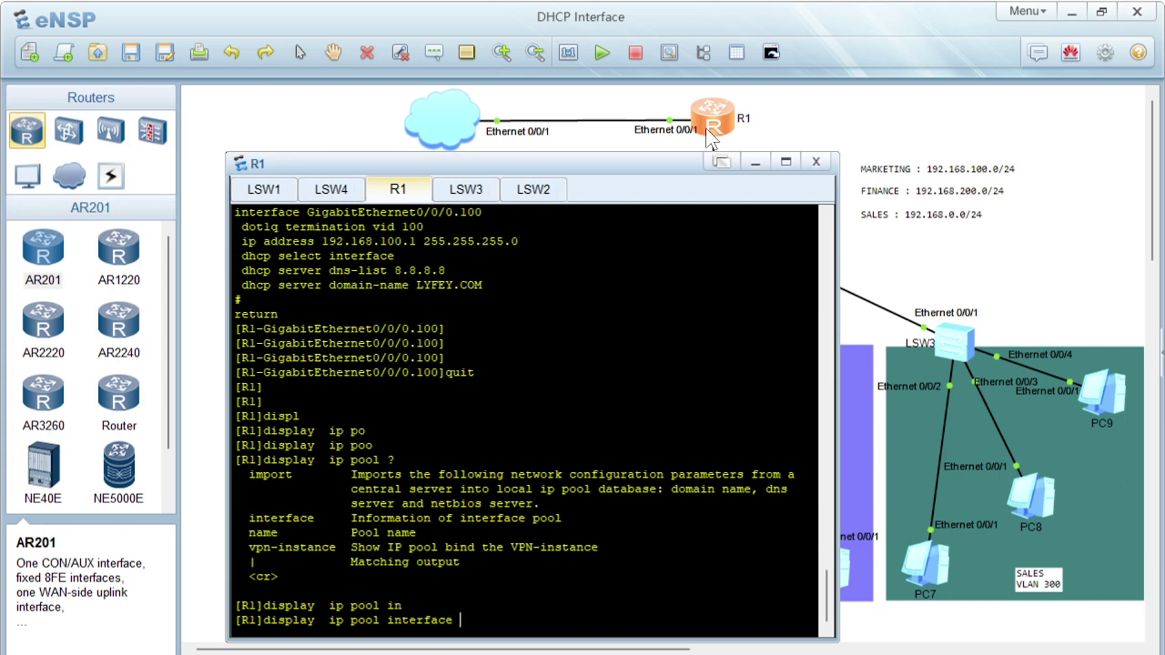
text(?)
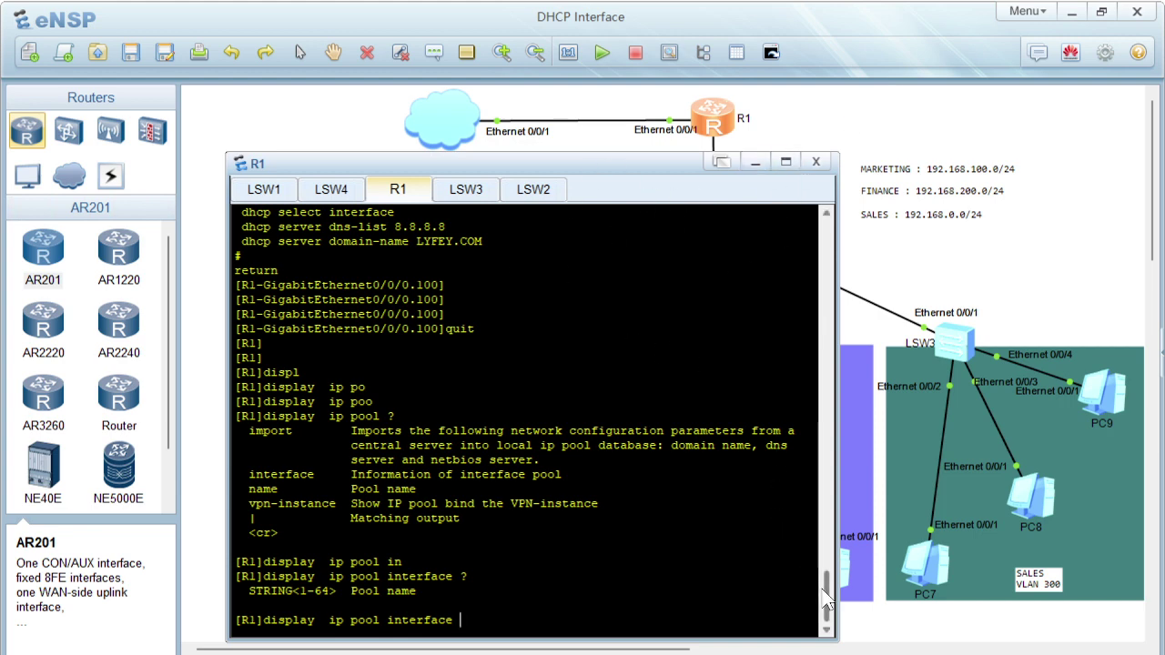
- Remove the interface keyword and run display ip pool on R1
key(BackSpace)
key(BackSpace)
key(BackSpace)
key(BackSpace)
key(BackSpace)
key(BackSpace)
key(BackSpace)
key(BackSpace)
key(BackSpace)
key(Return)
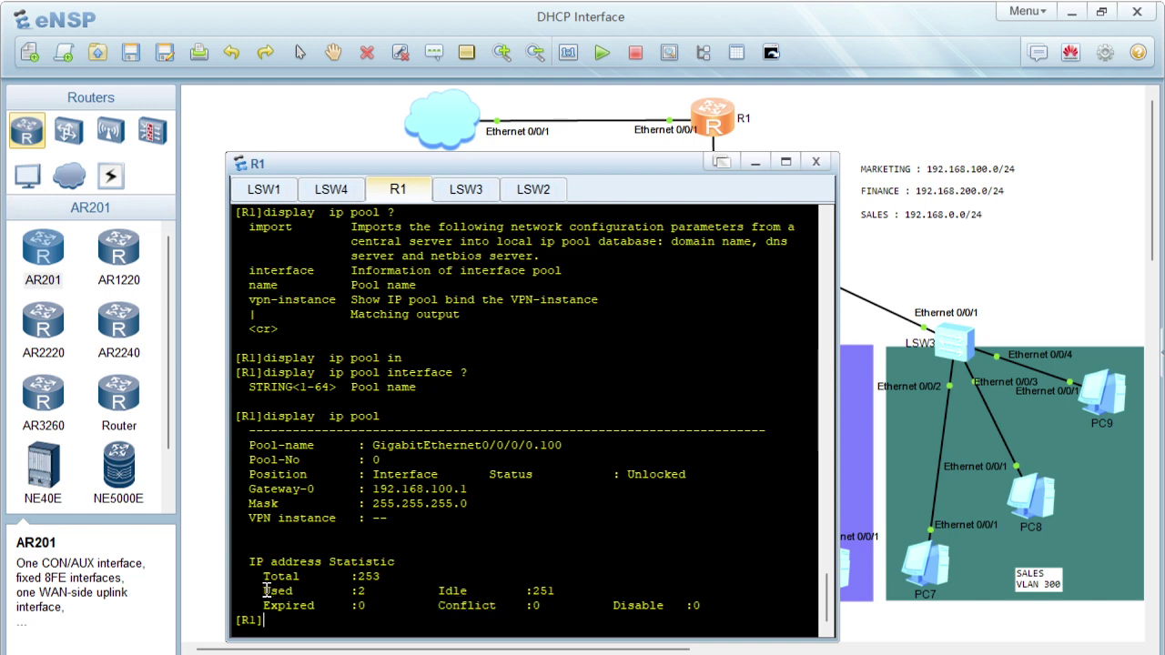
- Highlight the Used and Expired address statistics and the whole display ip pool output
drag(264, 591, 366, 592)
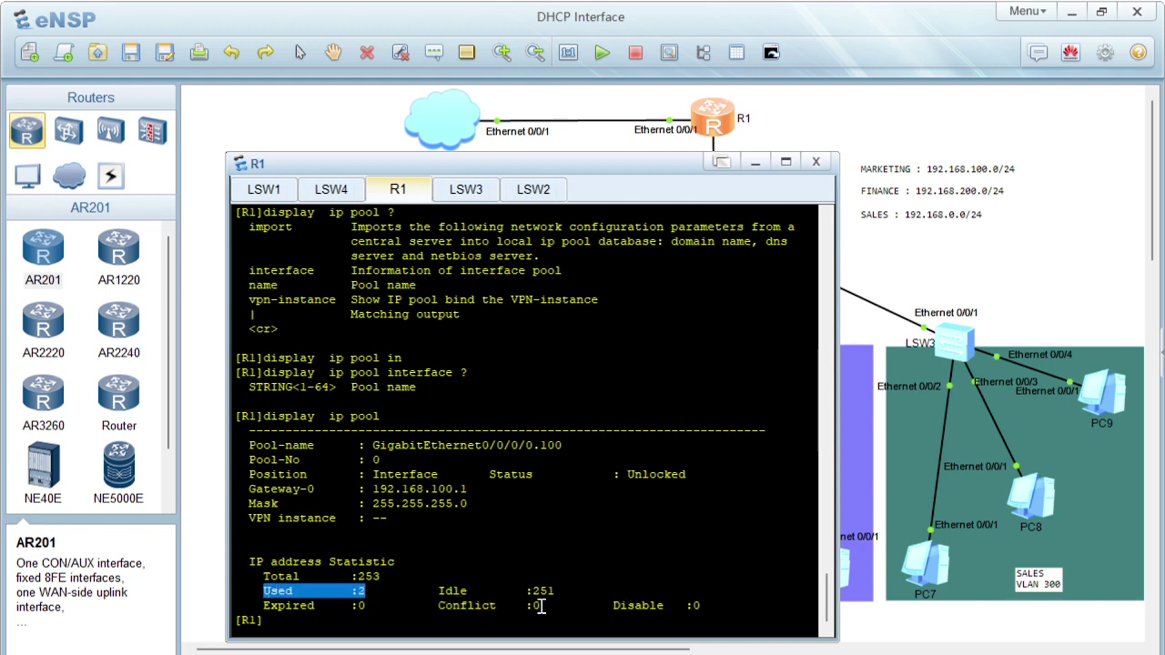
drag(291, 608, 347, 617)
click(444, 536)
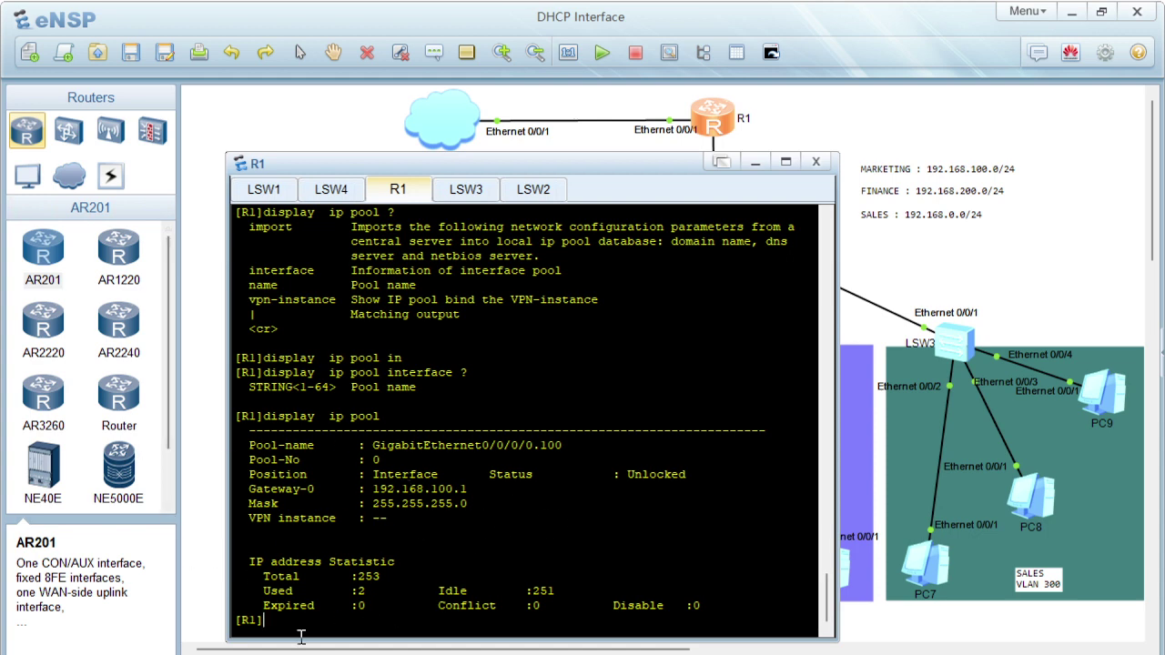
drag(264, 620, 232, 417)
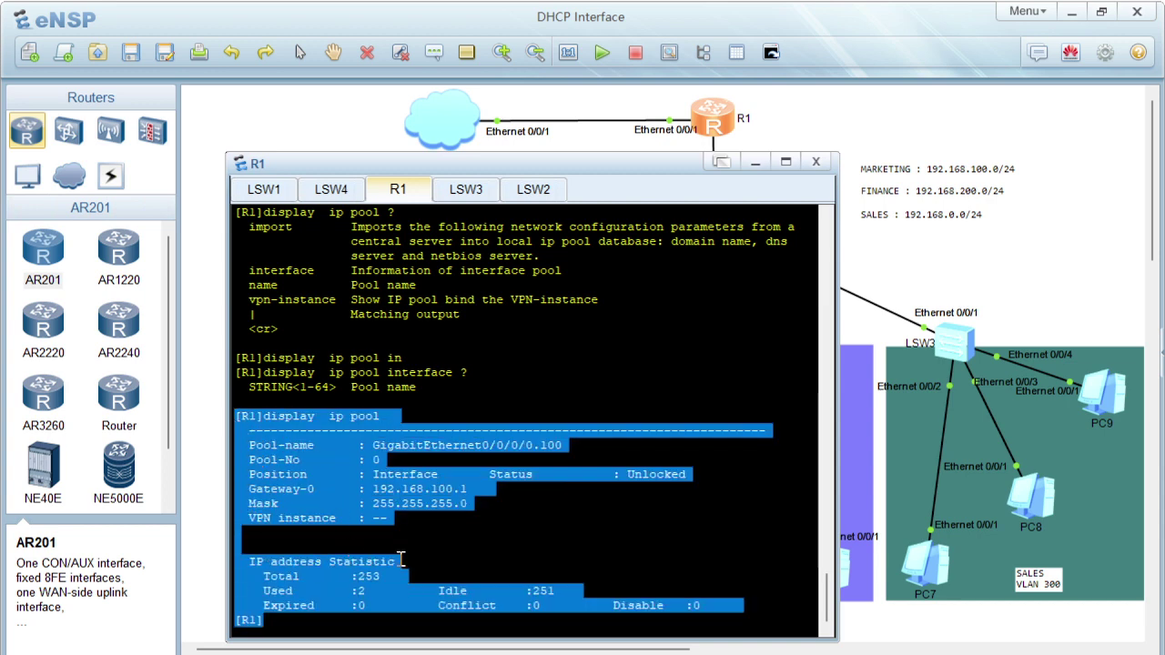
click(442, 553)
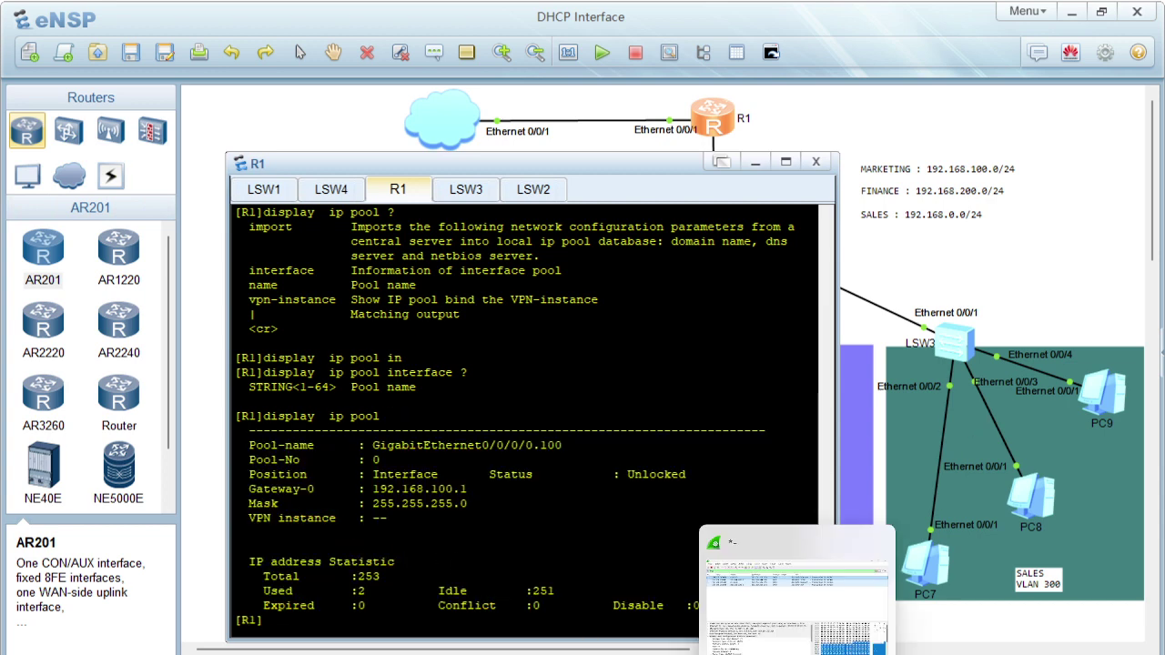
- Switch to the Wireshark capture and inspect the Discover, Offer, Request and ACK packets of transaction 0x72b5
click(798, 654)
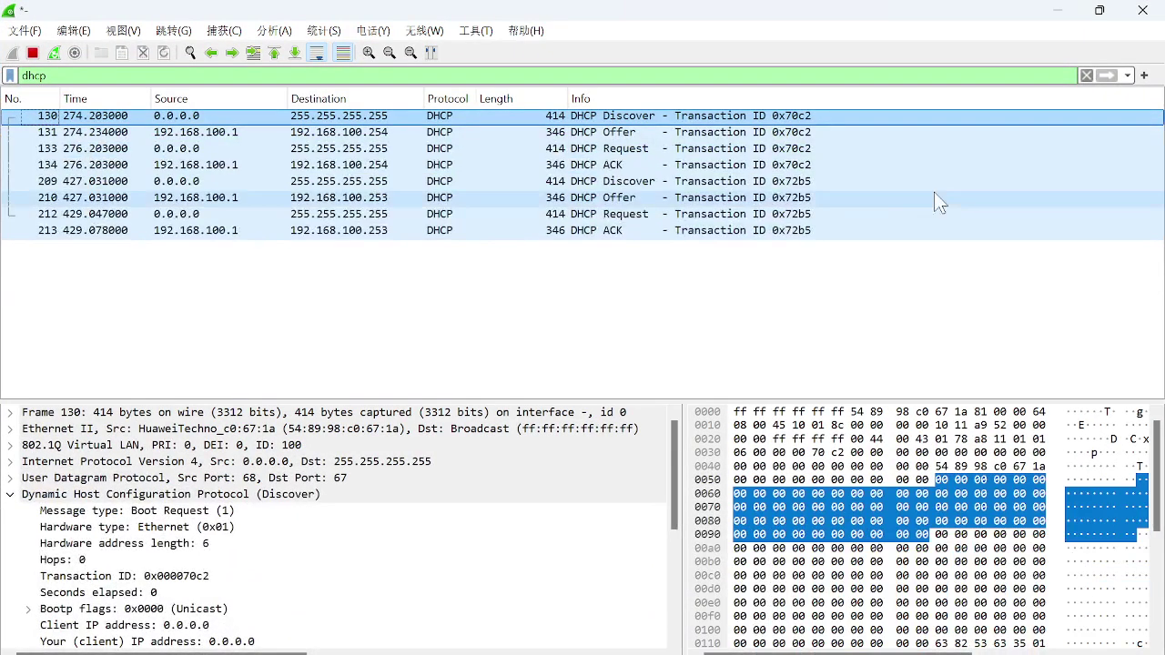
click(436, 182)
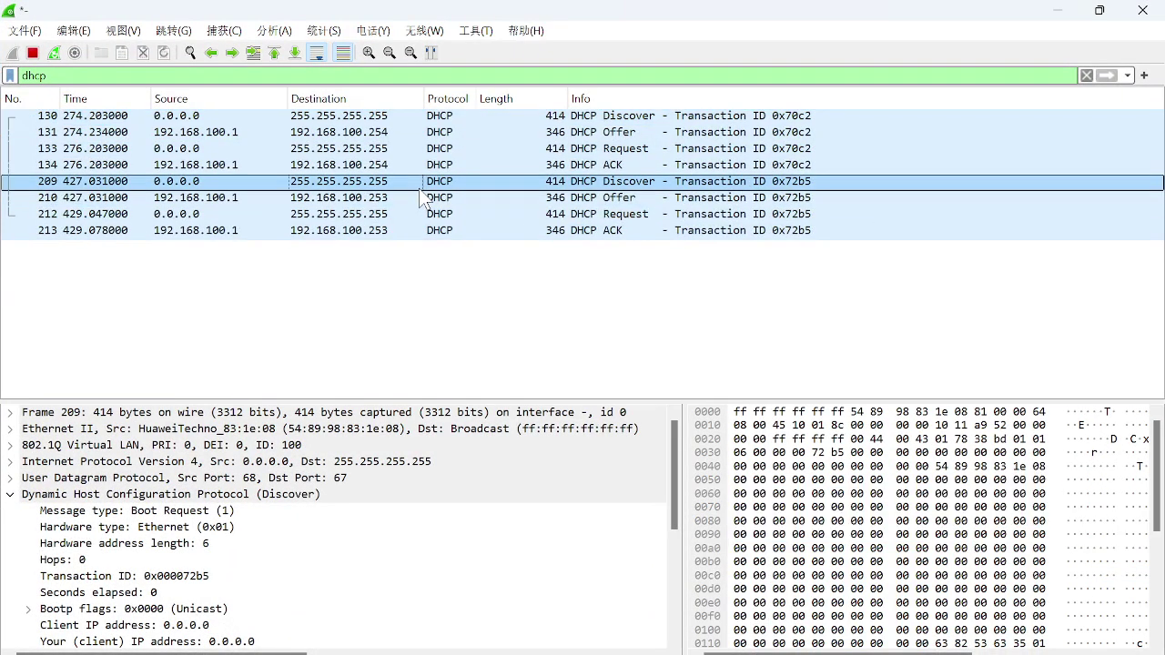
click(441, 199)
click(521, 183)
click(517, 200)
click(517, 217)
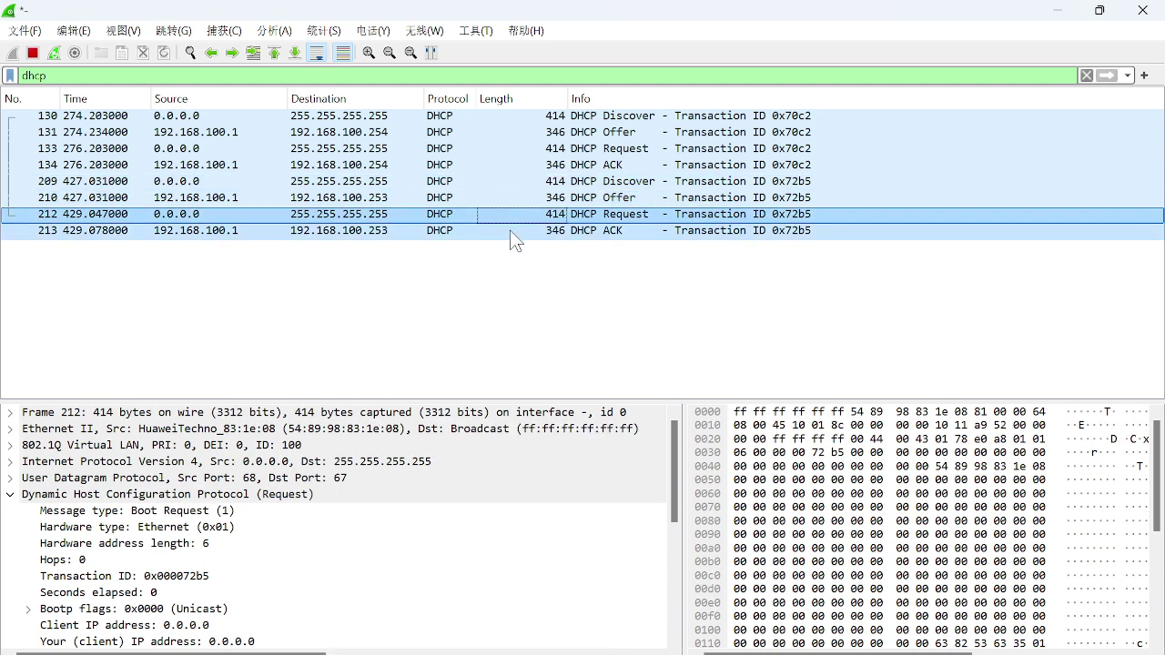
click(515, 232)
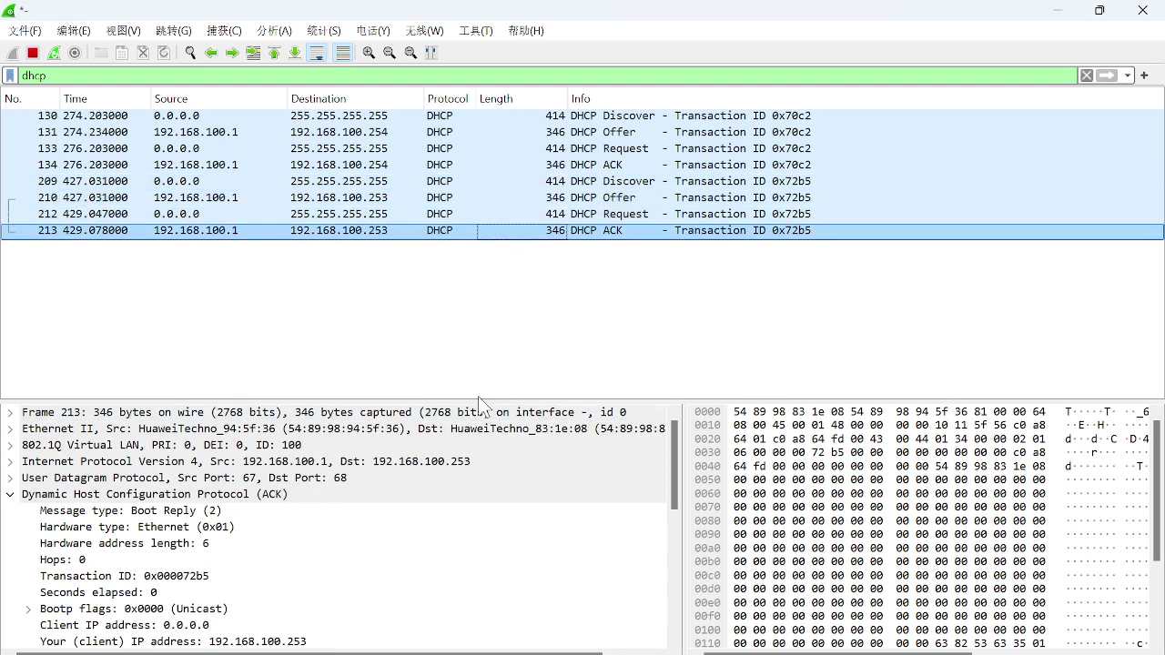
- Enlarge the details of the 0x72b5 Offer packet, examine its Your (client) IP address field, and return to eNSP
click(608, 200)
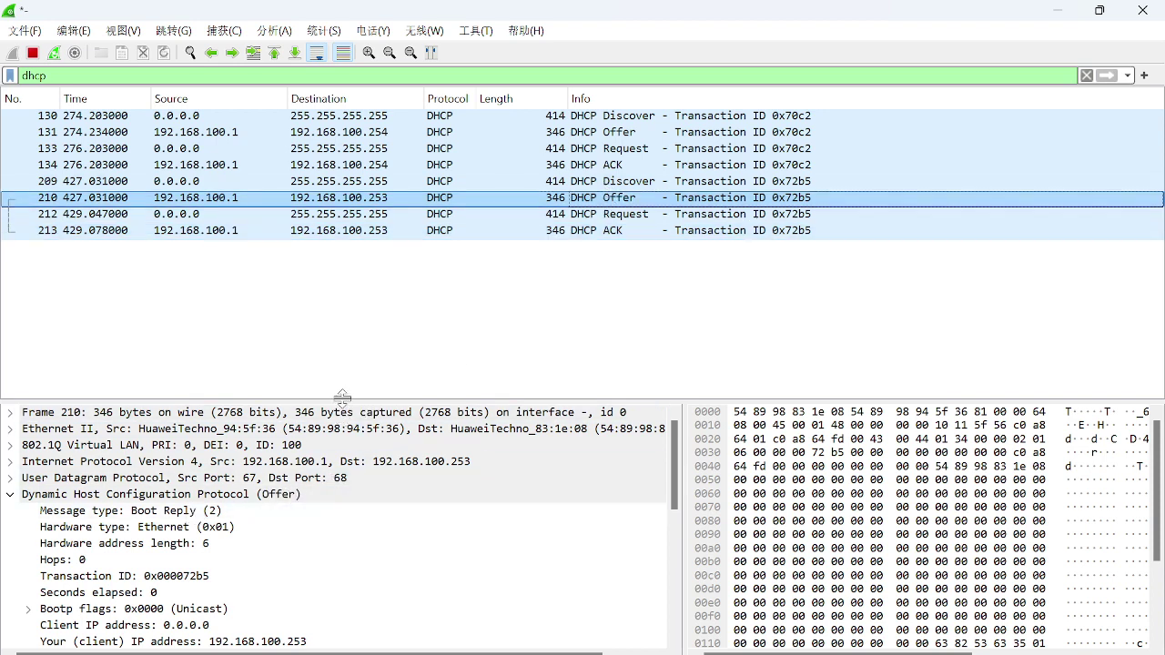
drag(349, 400, 384, 297)
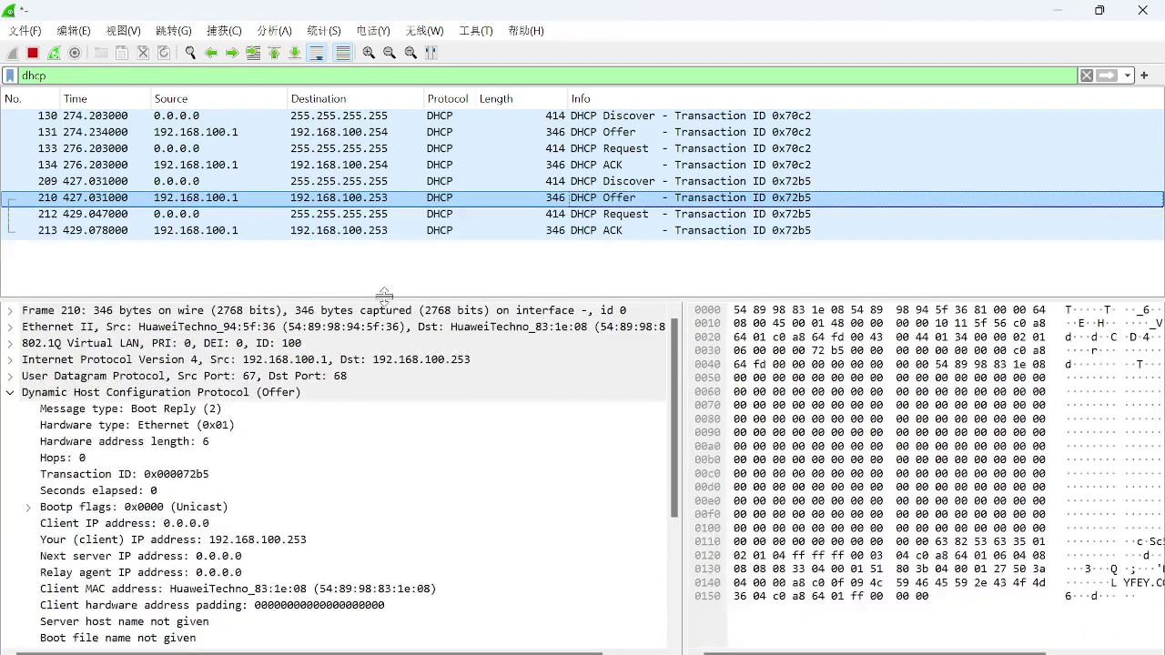
click(252, 542)
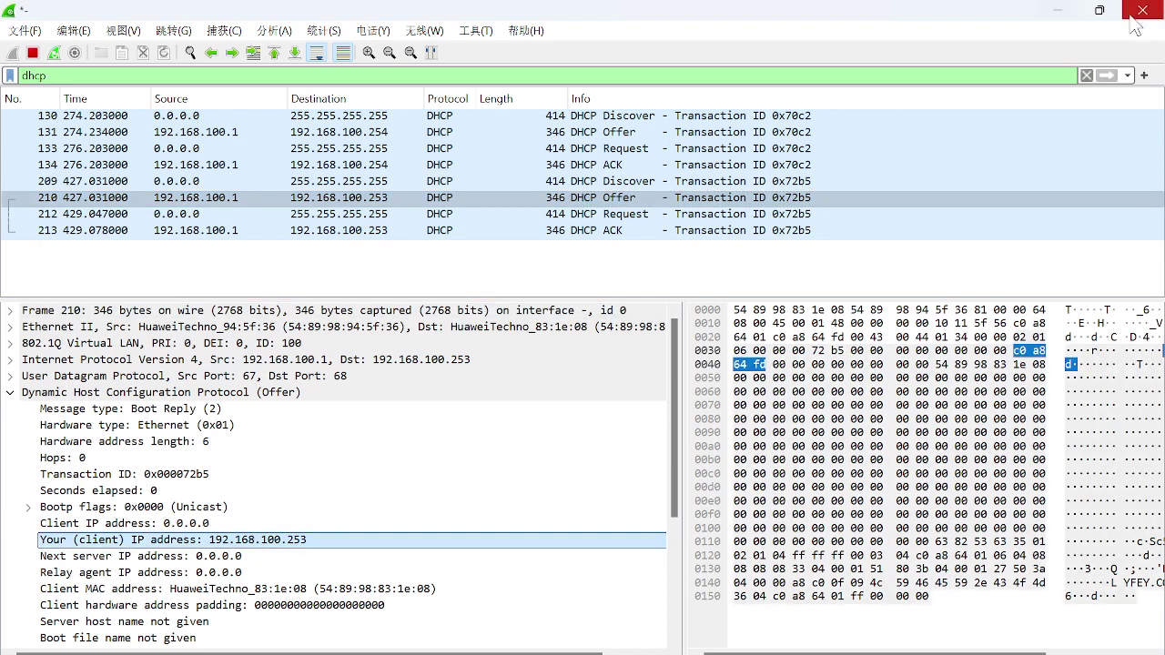
click(1074, 14)
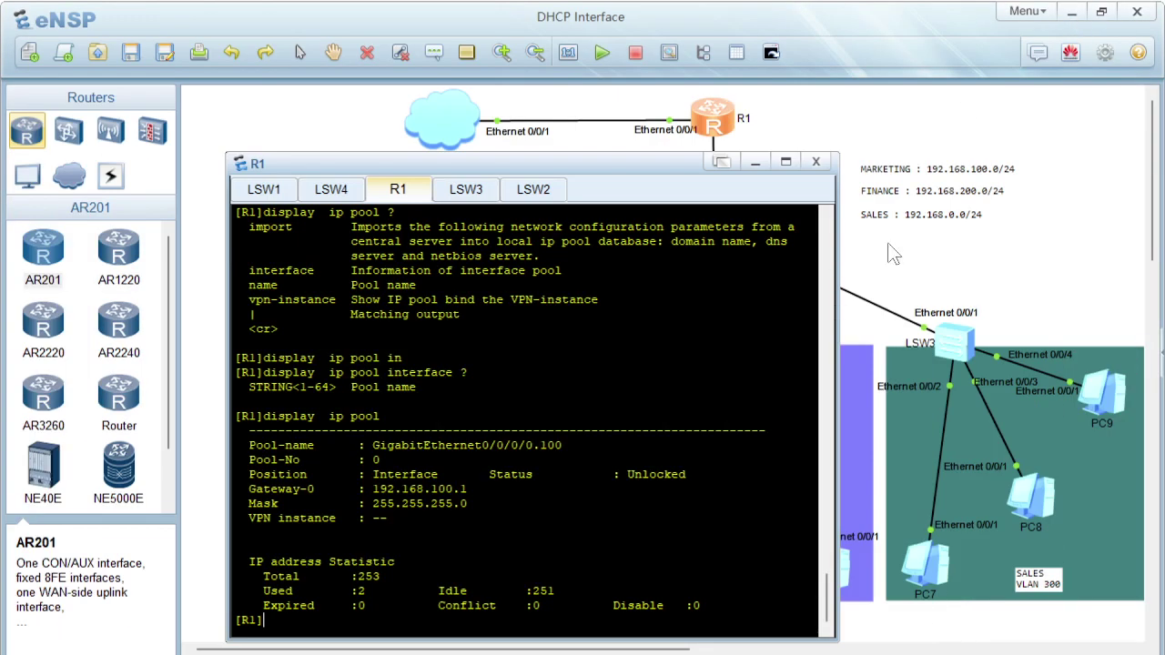
- Open PC4's settings from the topology, switch its IPv4 configuration to DHCP, apply it and minimize the window
click(951, 266)
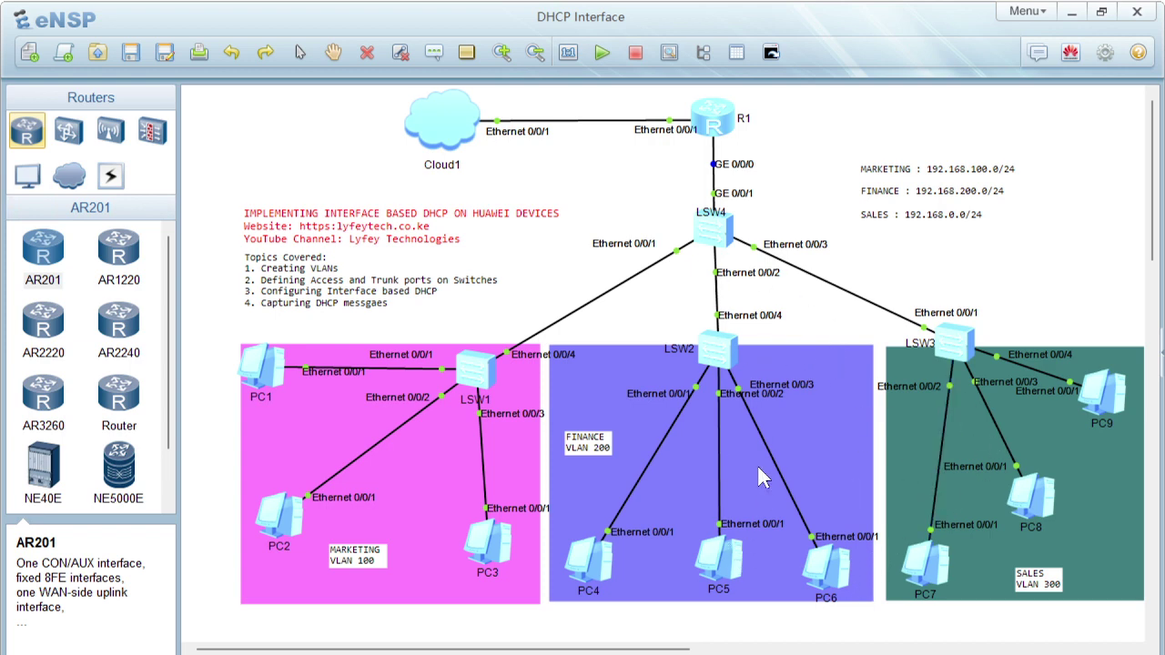
double_click(596, 566)
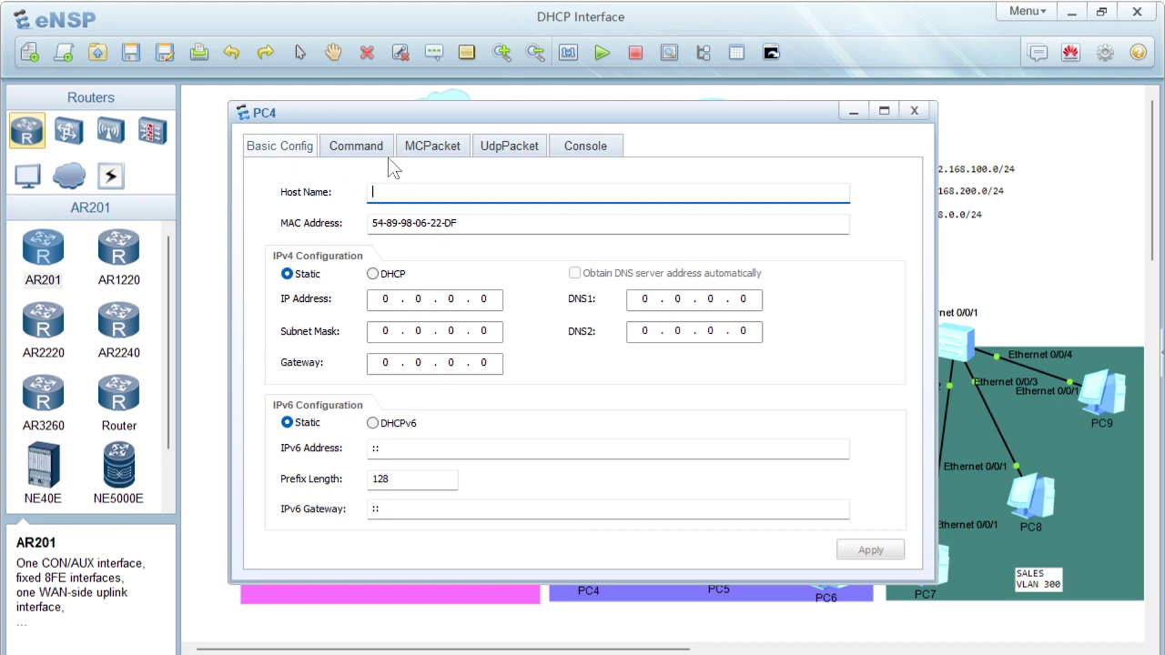
click(374, 274)
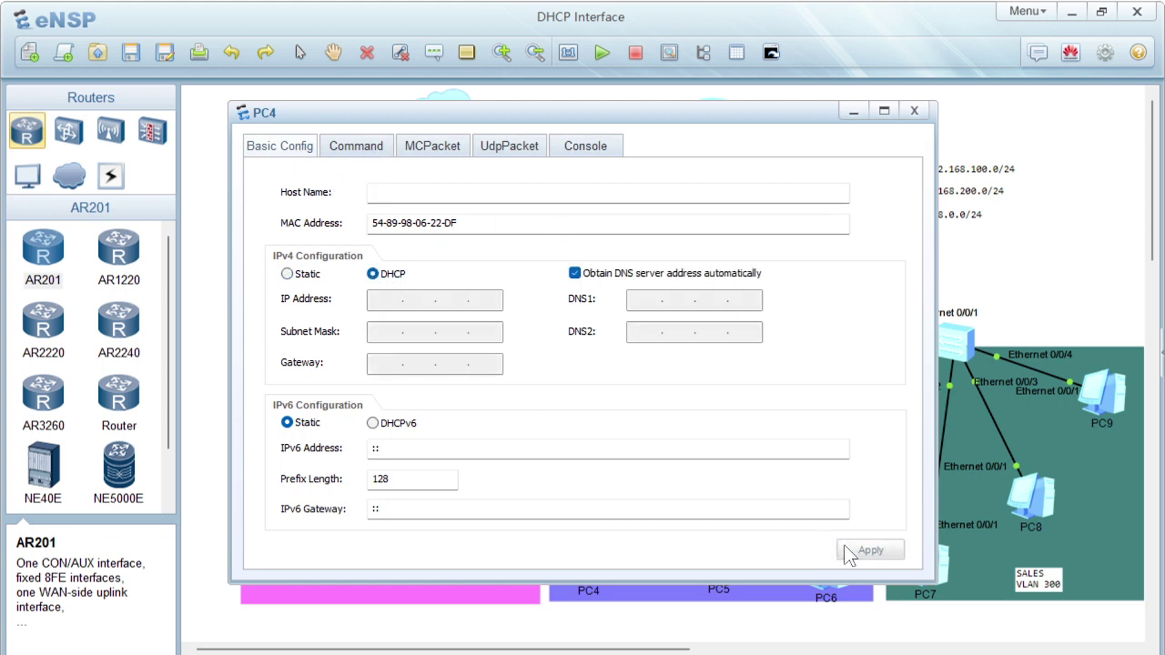
click(853, 111)
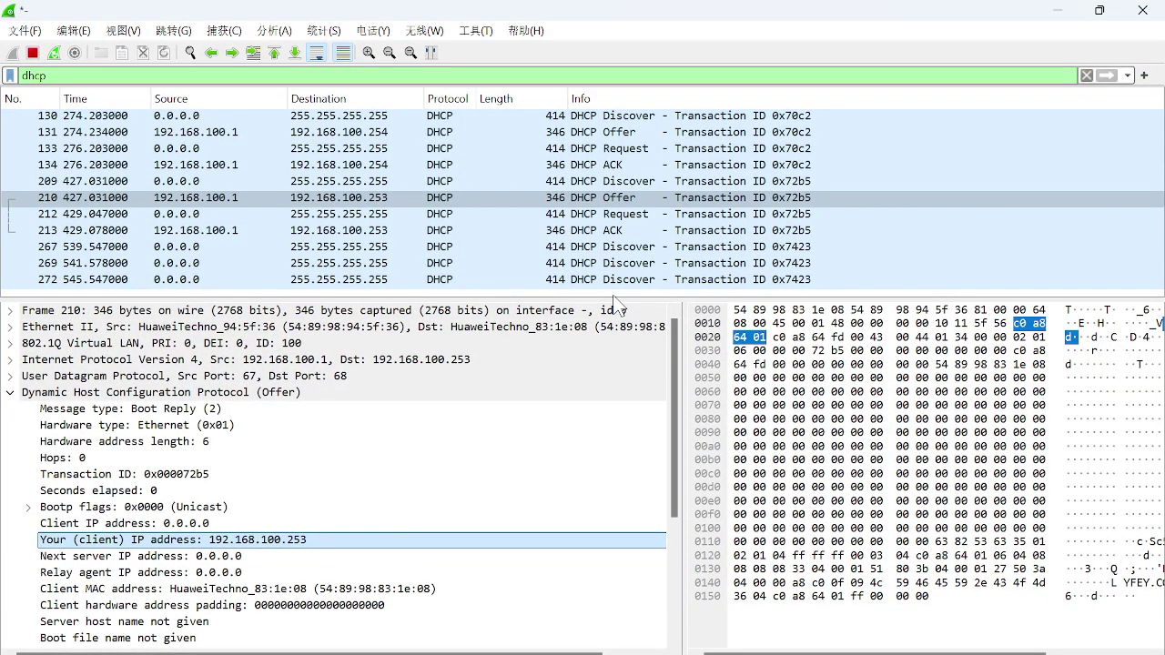
- Enlarge the packet list in the Wireshark capture to check PC4's DHCP messages, and return to eNSP
drag(591, 296, 635, 501)
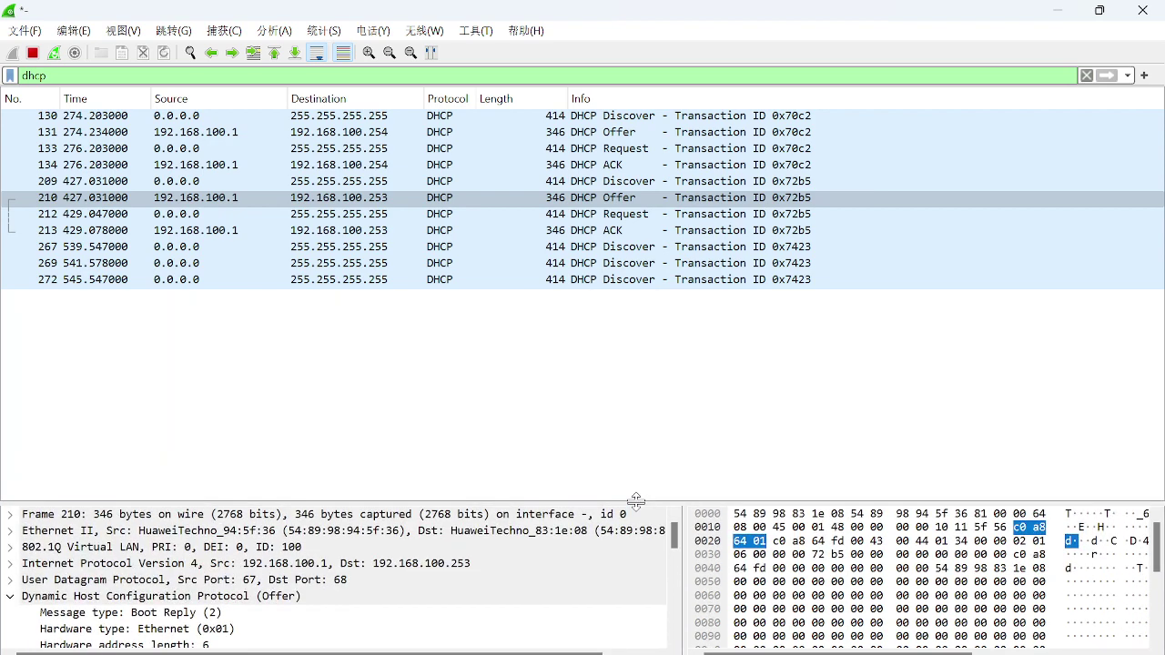
click(1058, 10)
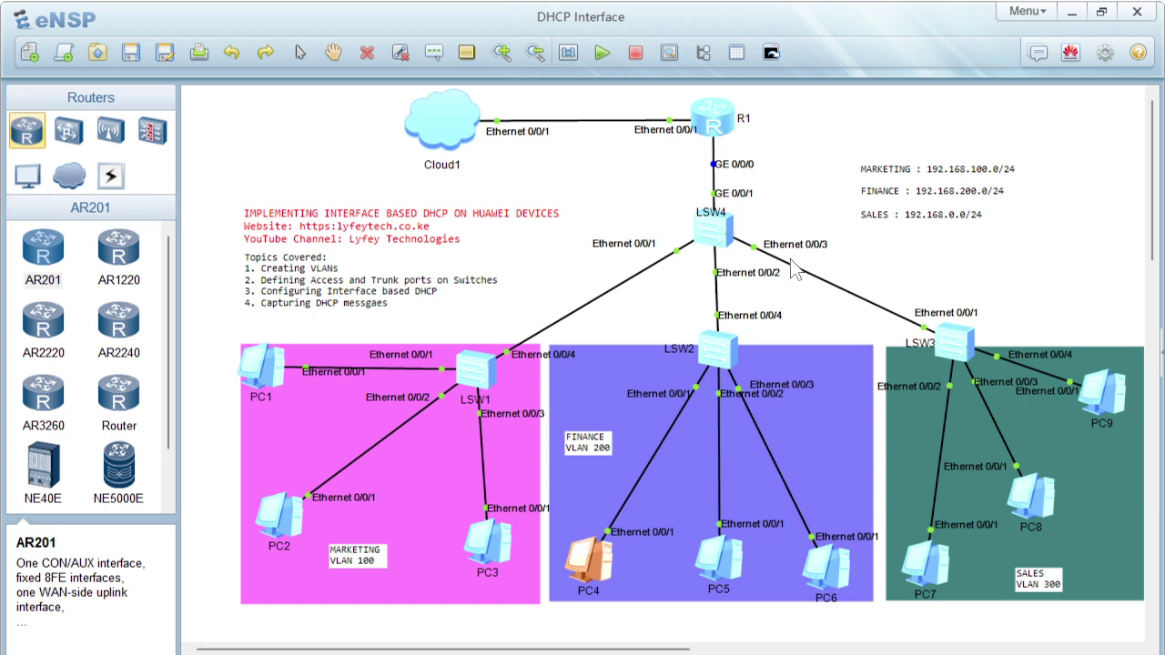
- Switch to the PowerPoint presentation and view the switch configurations on slide 172 and the router configuration on slide 173
mouse_move(755, 654)
key(alt+Tab)
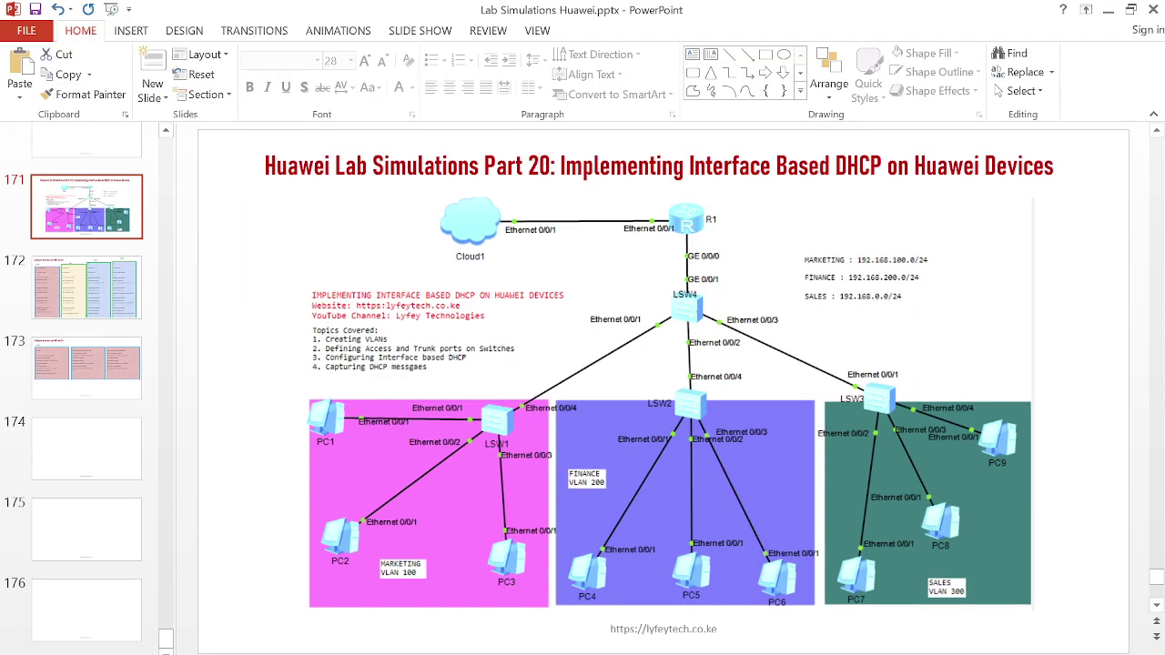
click(70, 305)
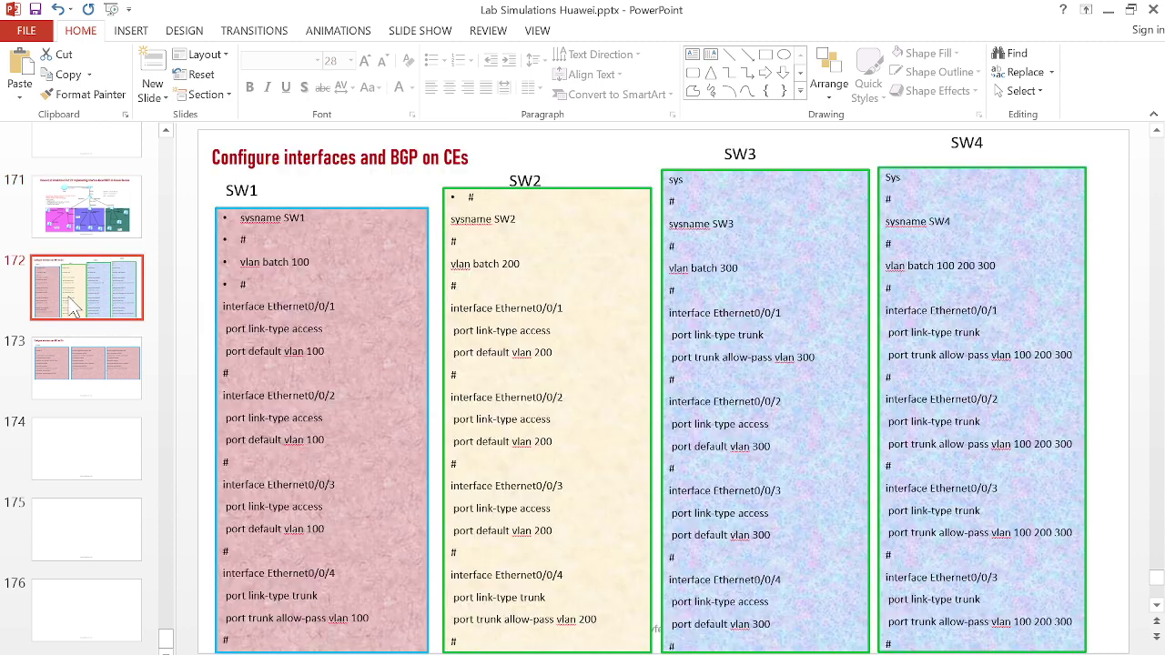
click(137, 384)
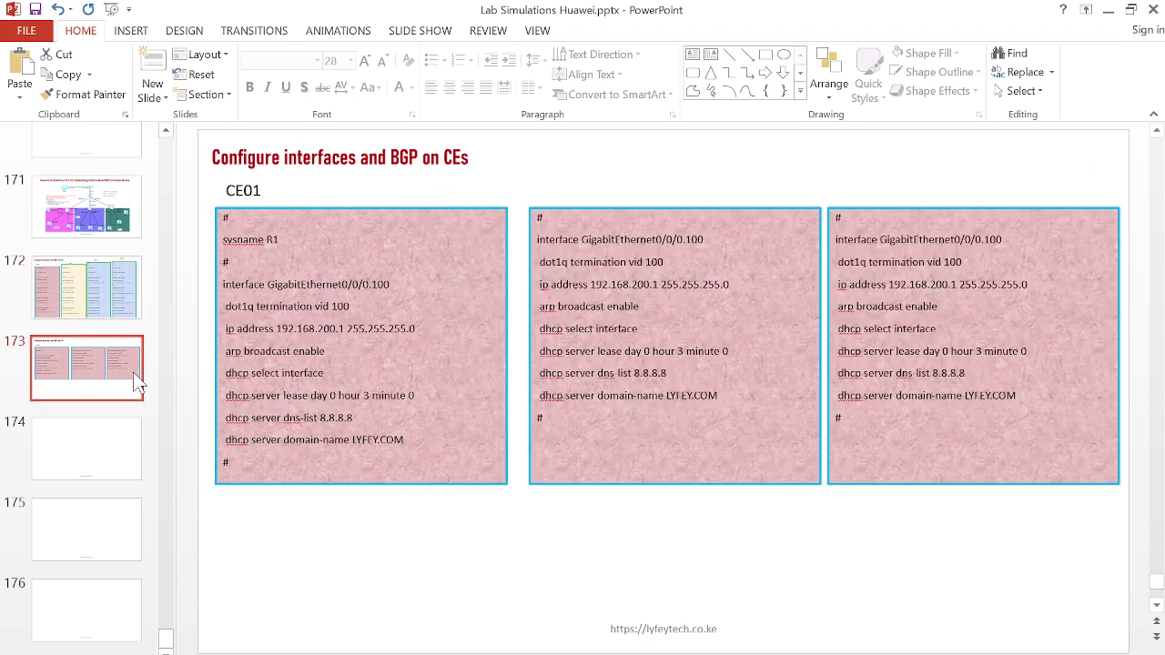
- Replace the CE01 label above the first configuration box on slide 173 with R1
click(265, 189)
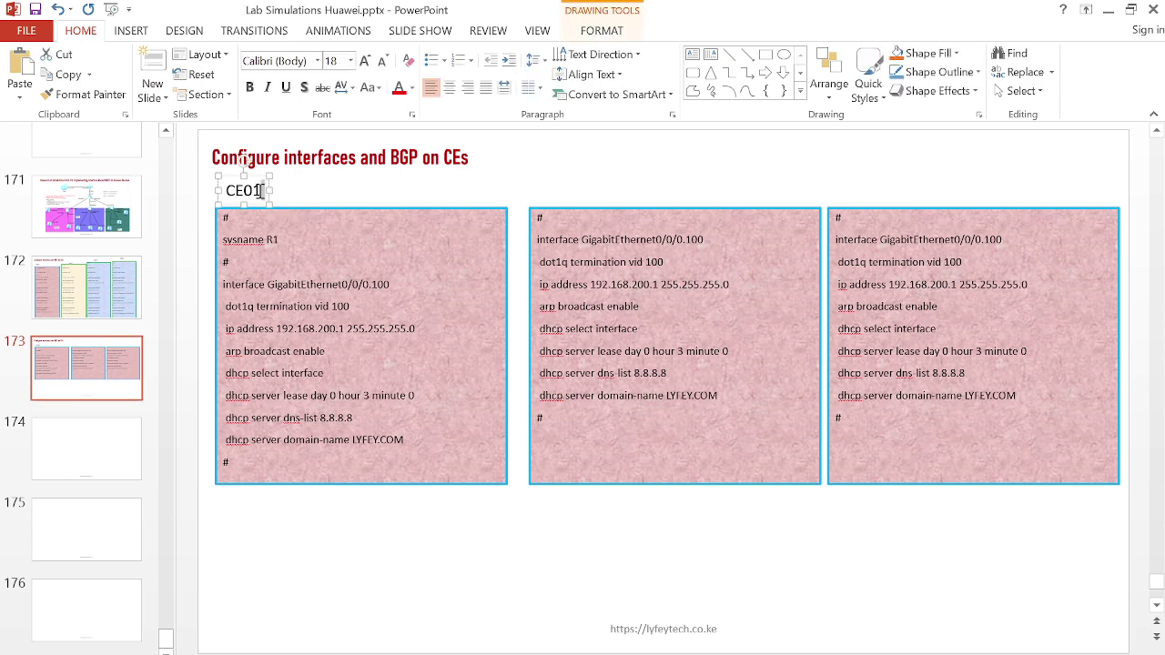
key(BackSpace)
key(BackSpace)
key(BackSpace)
key(BackSpace)
text(R1)
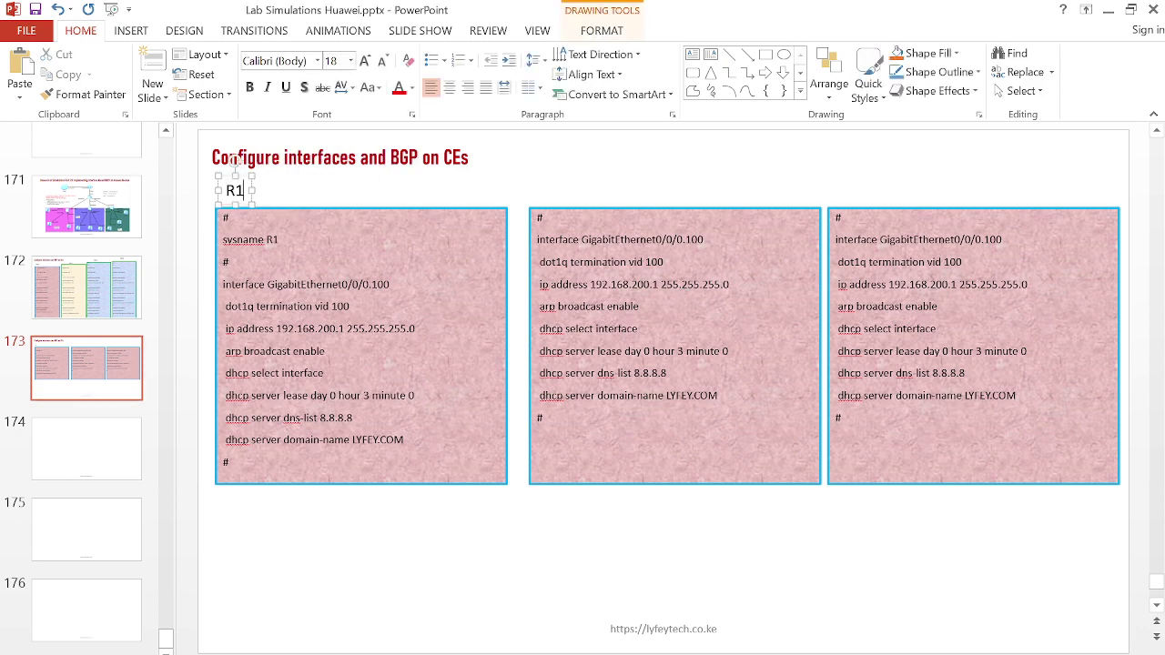
- Switch from the presentation to the eNSP topology and open R1's console
click(749, 338)
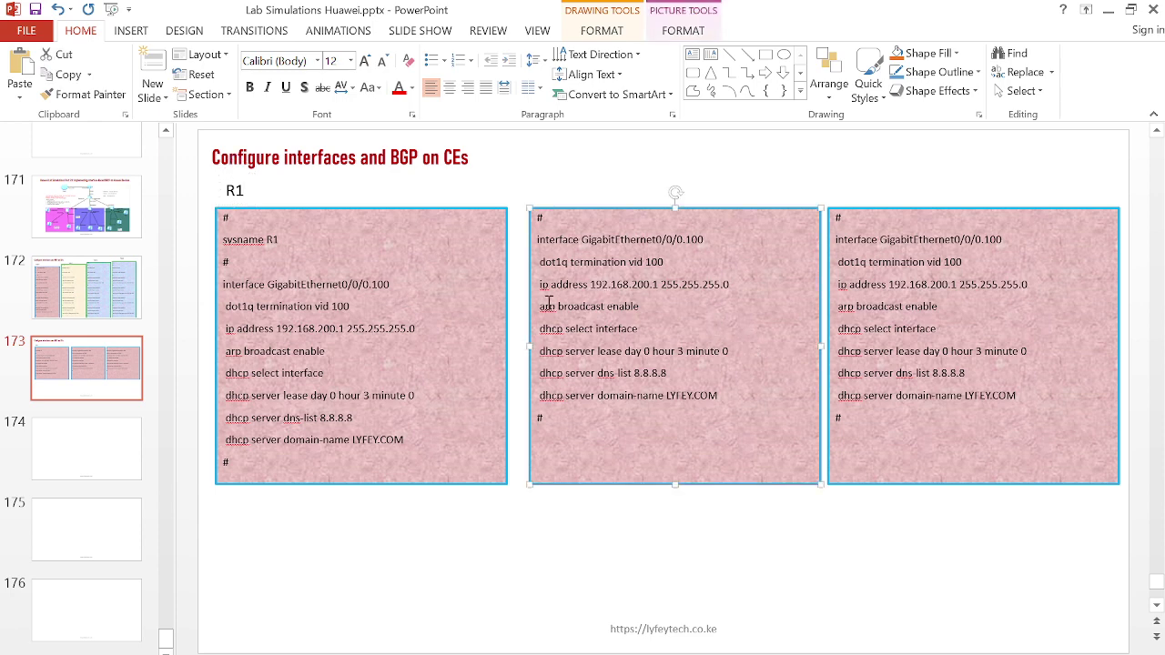
click(710, 246)
mouse_move(670, 648)
click(411, 637)
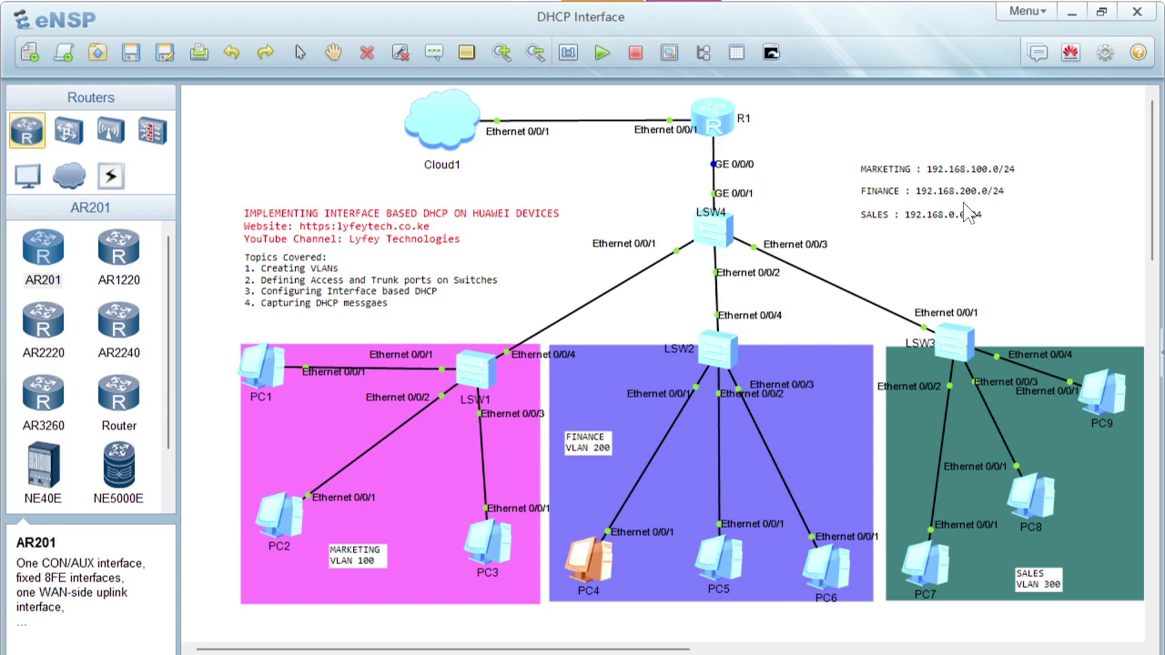
double_click(724, 105)
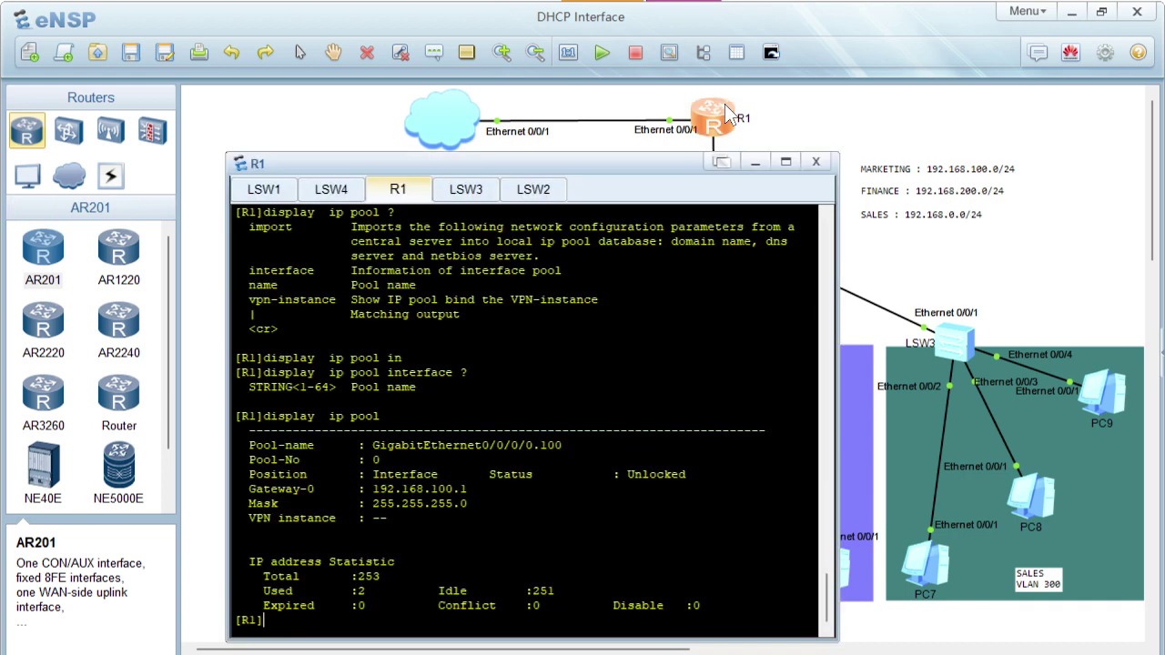
- Display R1's current configuration for interface GigabitEthernet 0/0/0.100
key(Return)
key(Return)
text(displ)
key(Tab)
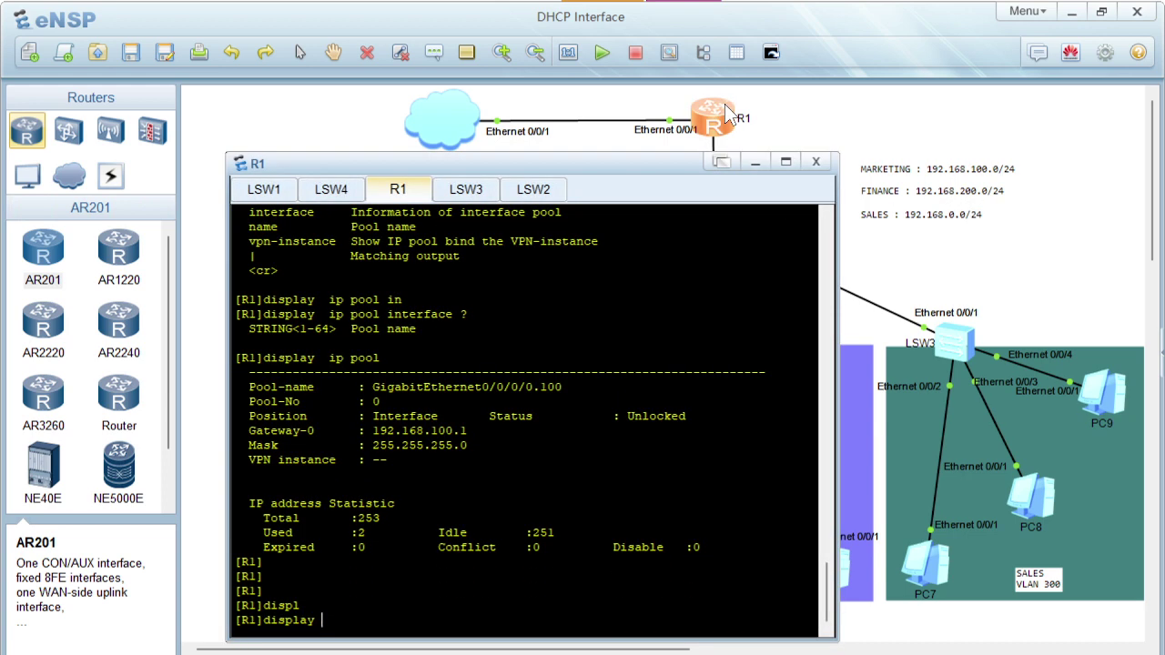
text(cur)
key(Tab)
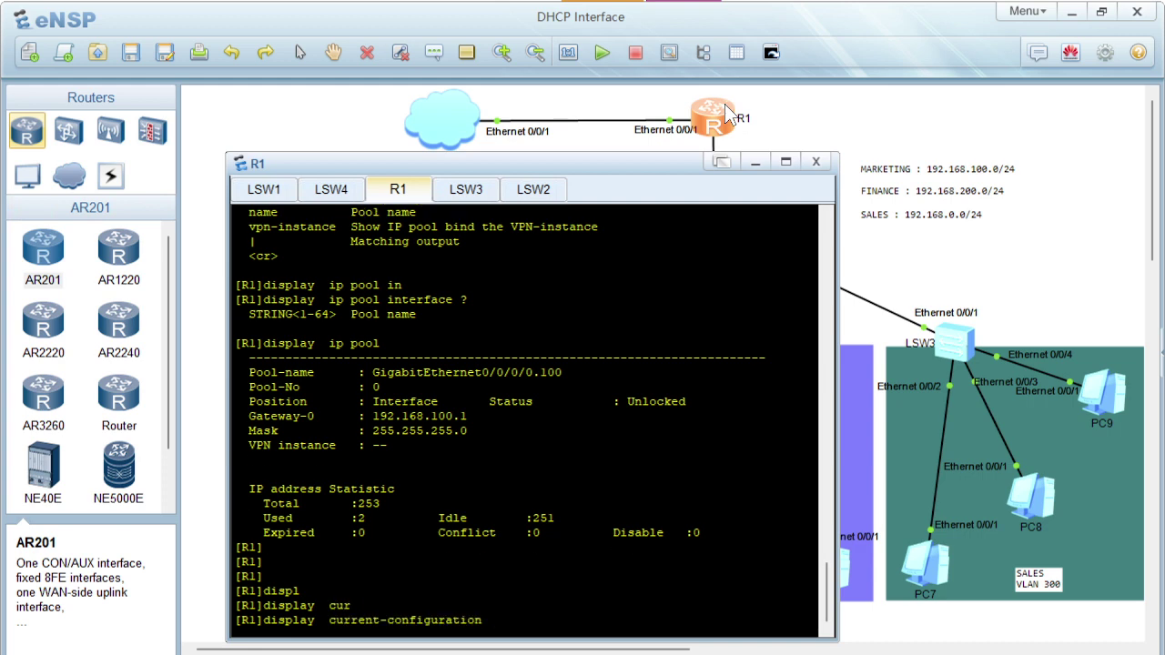
text(interf)
key(Tab)
text(g)
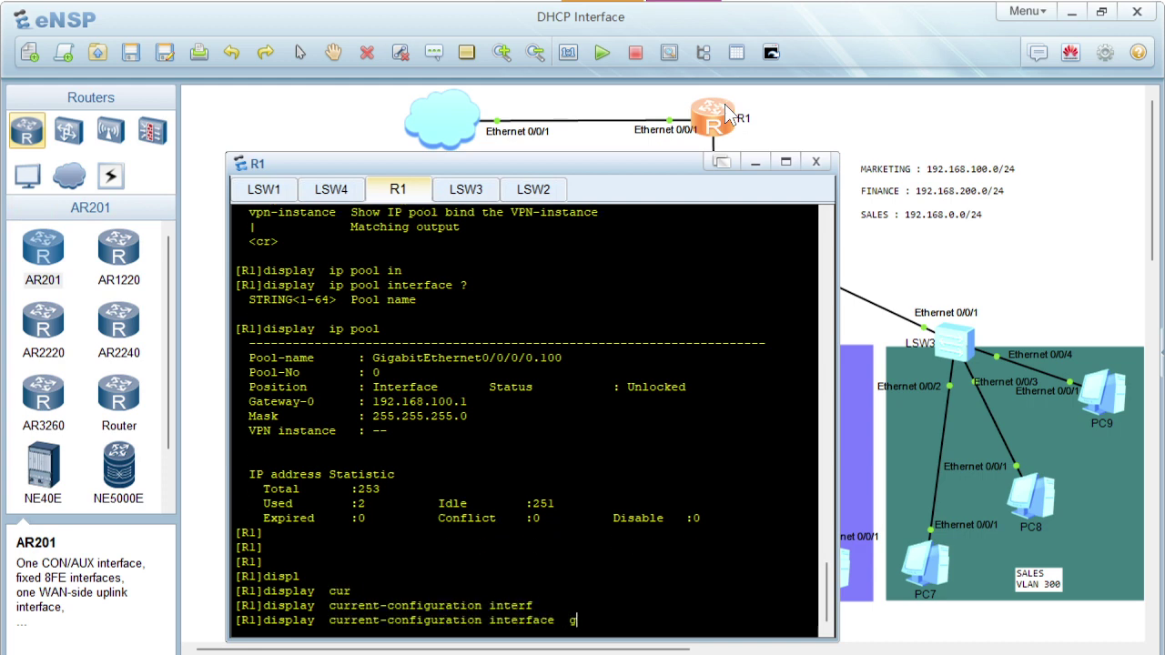
text(abi)
key(Tab)
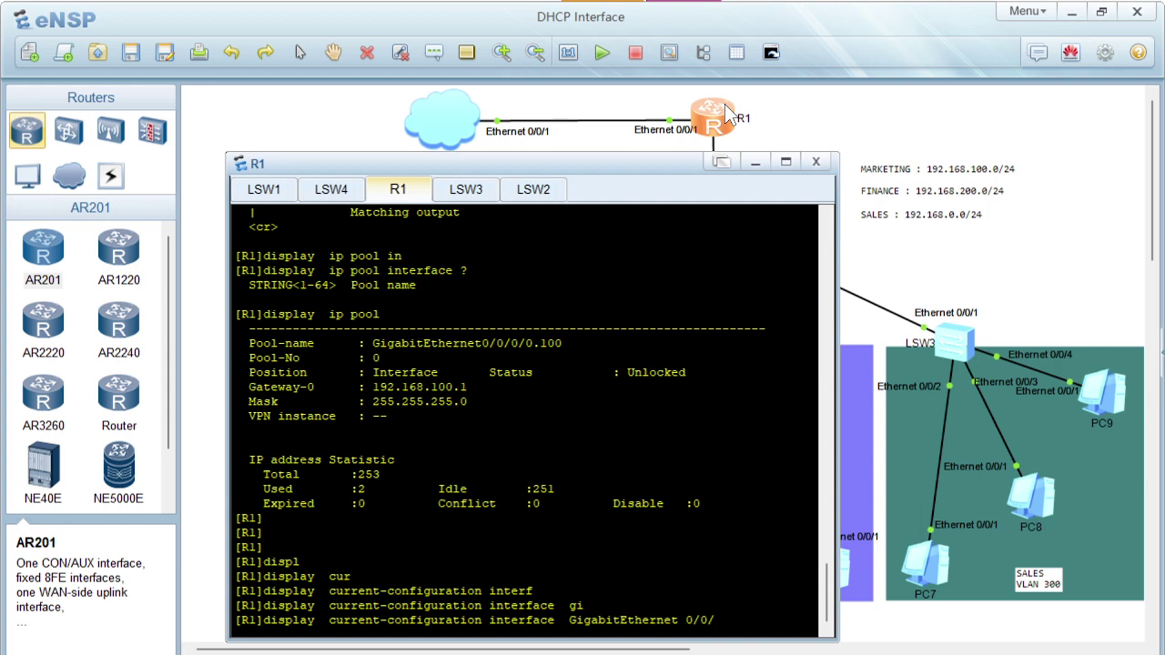
text(0/0/0.100)
key(Return)
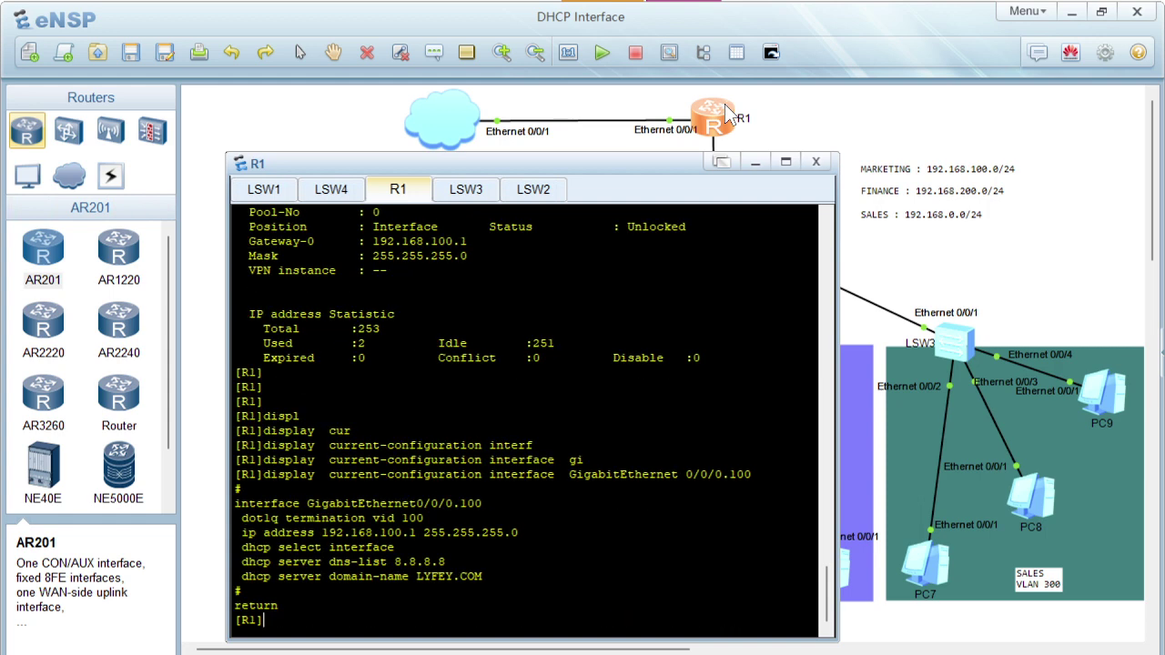
- Enter subinterface GigabitEthernet 0/0/0.200 on R1 and assign it the IP address 192.168.200.1 with mask length 24
text(interf)
key(Tab)
text(gabi)
key(Tab)
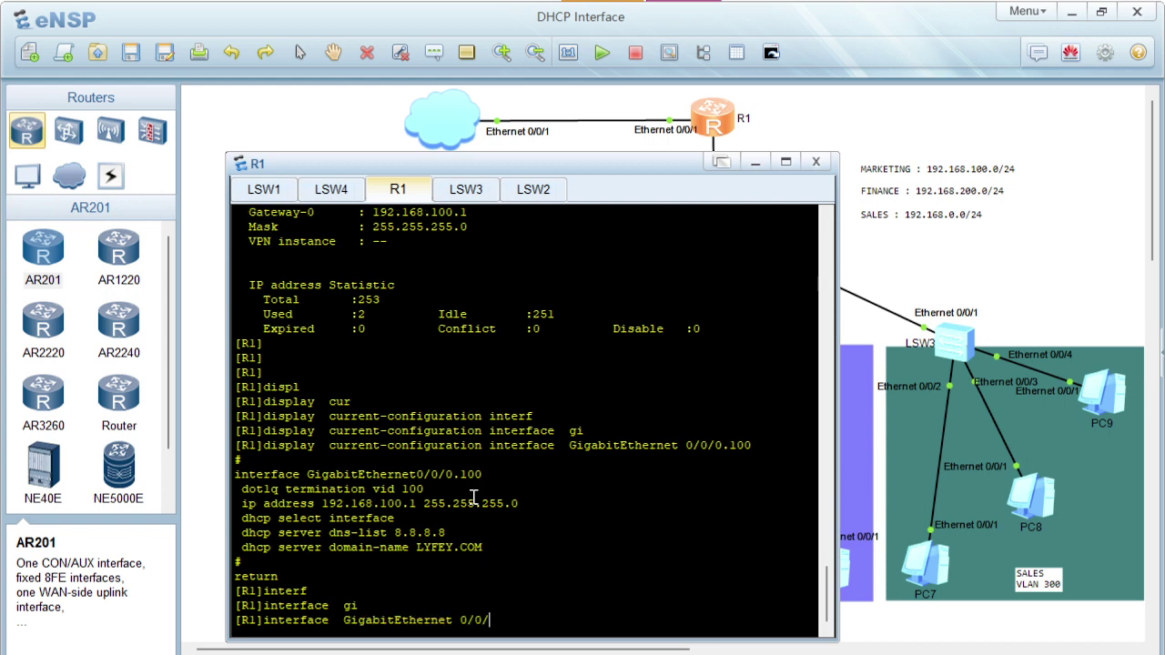
text(0/0/0.200)
key(Return)
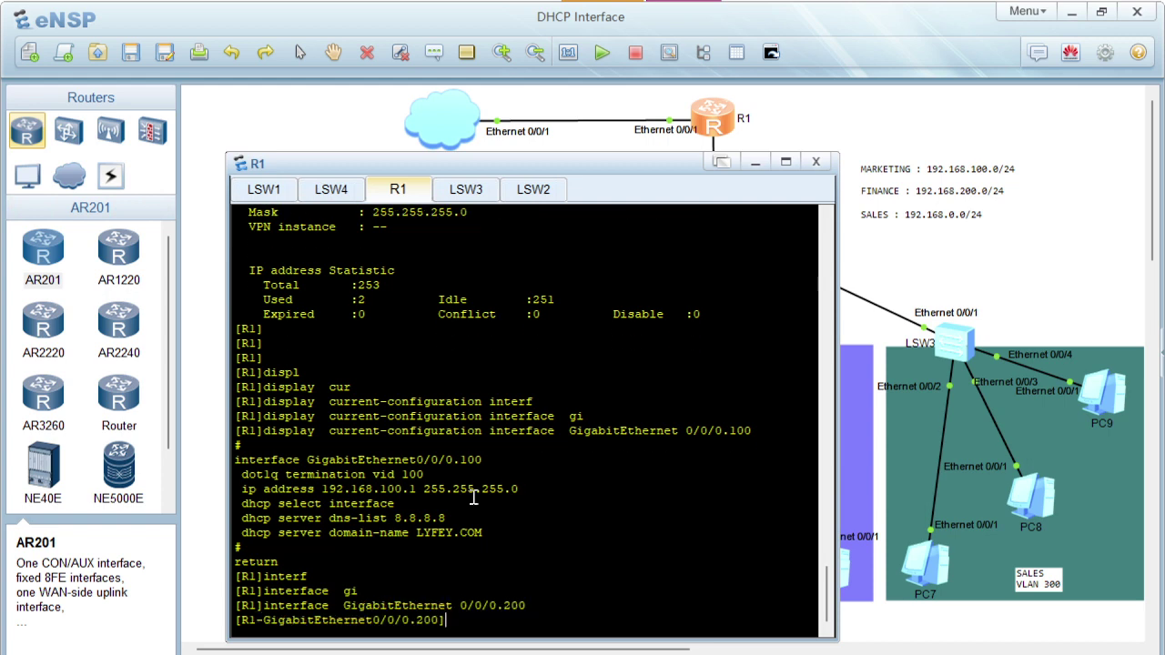
text(ip add)
key(Tab)
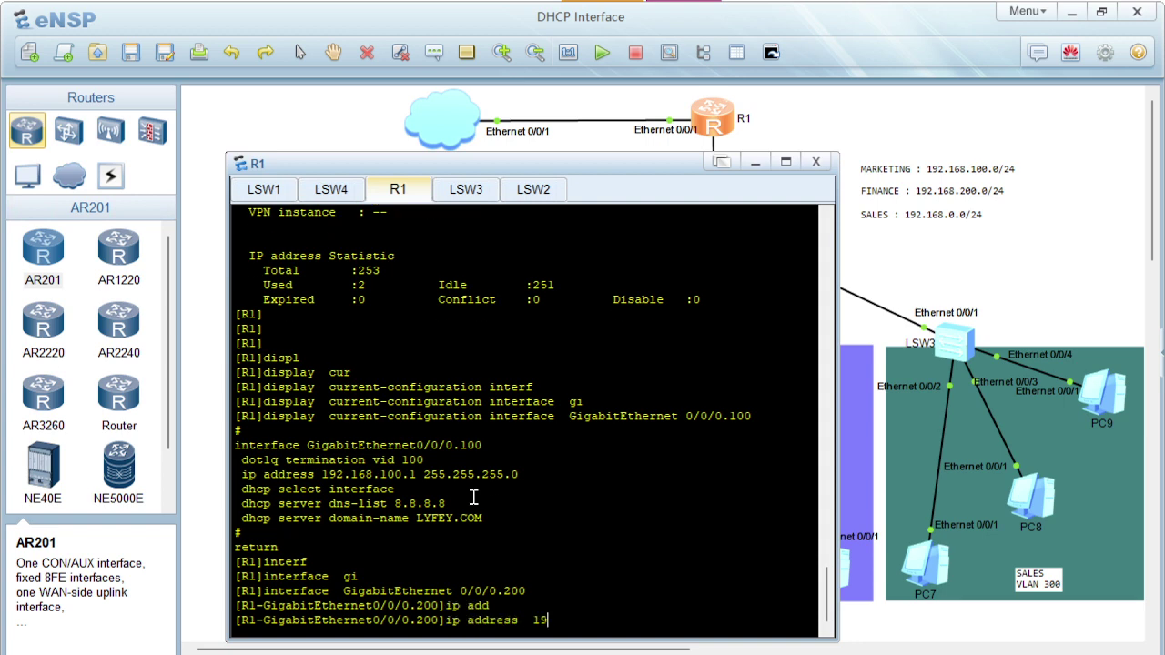
text(192.168.200.1 24)
key(Return)
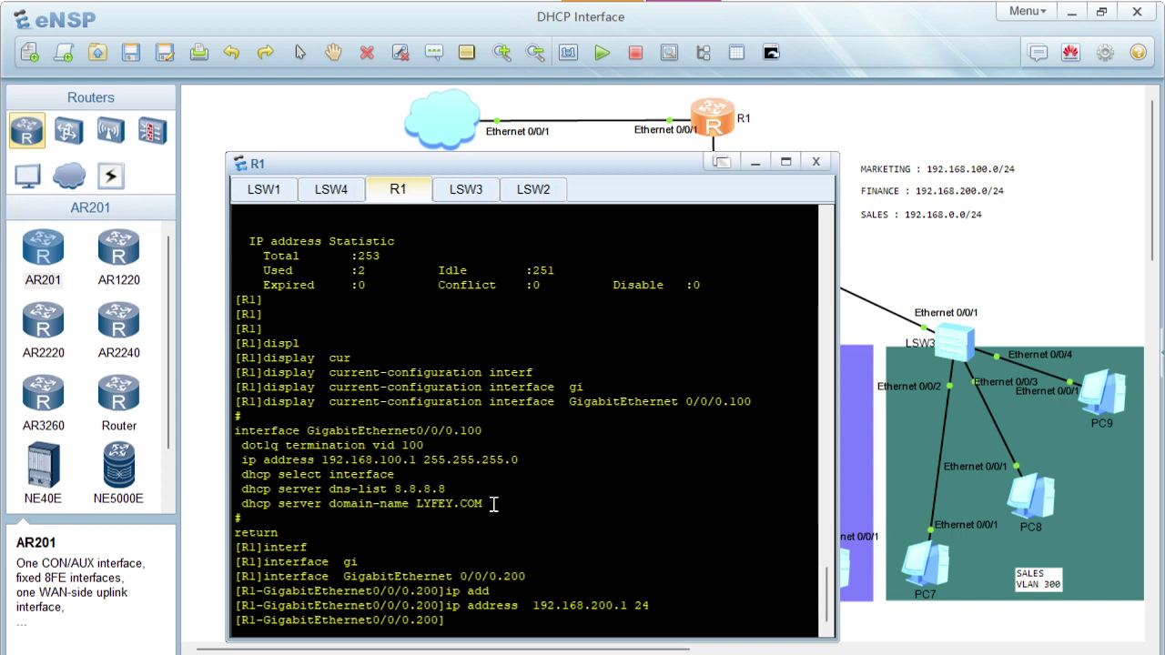
- Try to set dot1q termination 200 on subinterface 0/0/0.200 without the vid keyword
drag(486, 507, 241, 473)
click(377, 535)
text(do)
key(Tab)
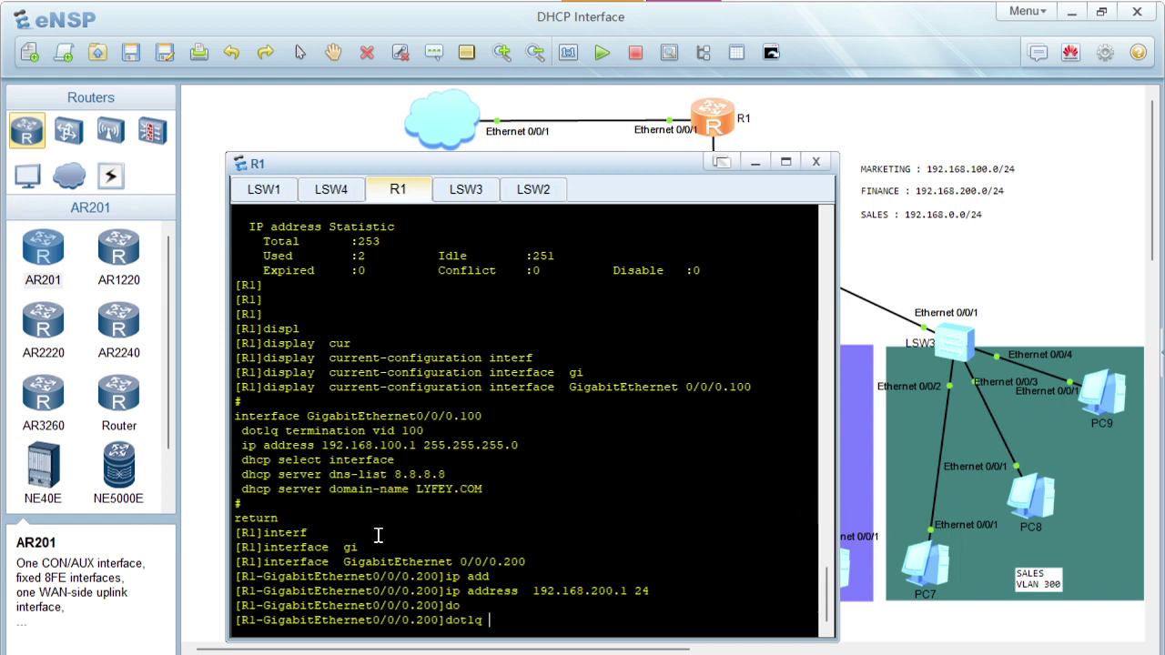
text(ter)
key(Tab)
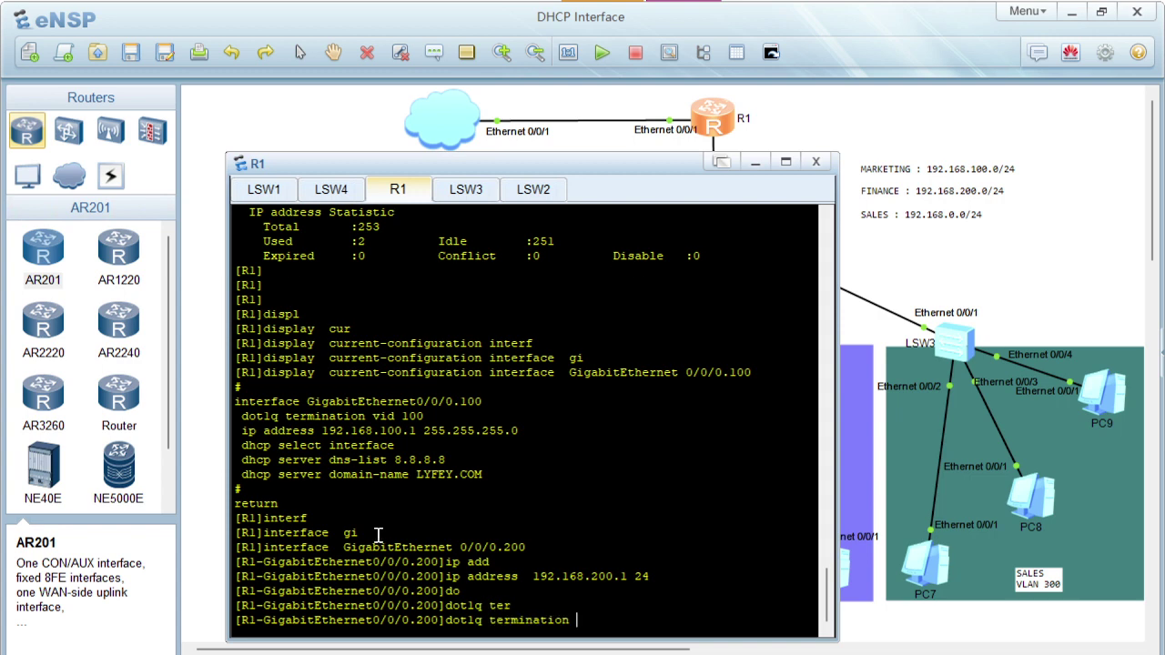
text(200)
key(Return)
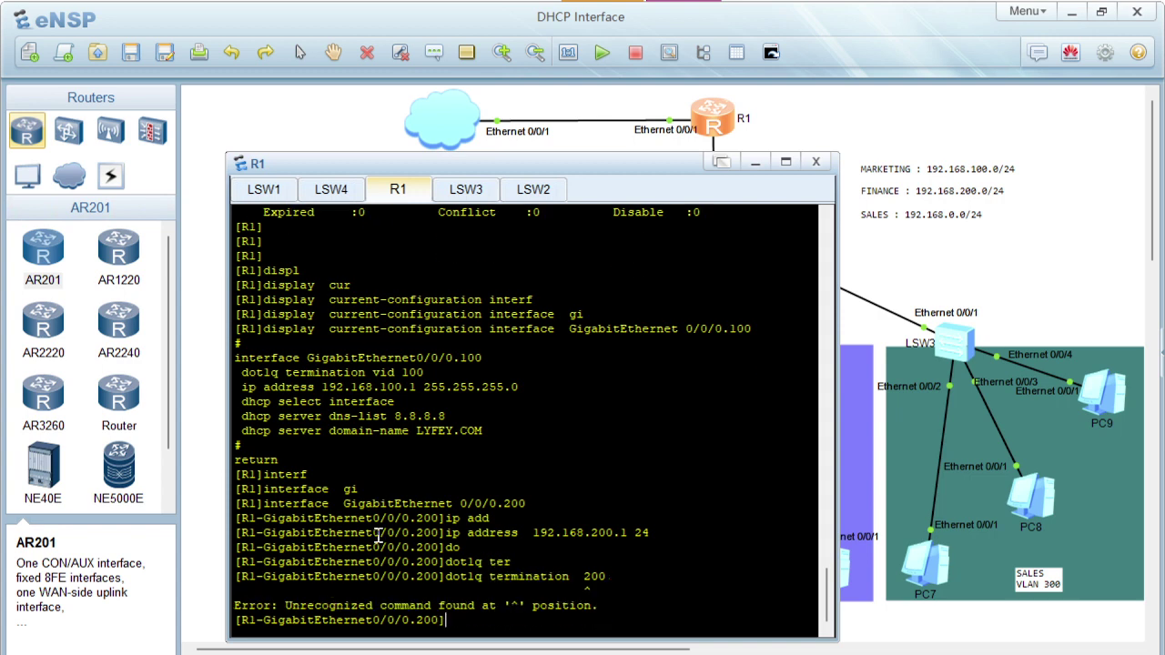
- Recall the dot1q termination command and correct it to dot1q termination vid 200 for subinterface 0/0/0.200
key(Up)
key(BackSpace)
key(BackSpace)
key(BackSpace)
key(BackSpace)
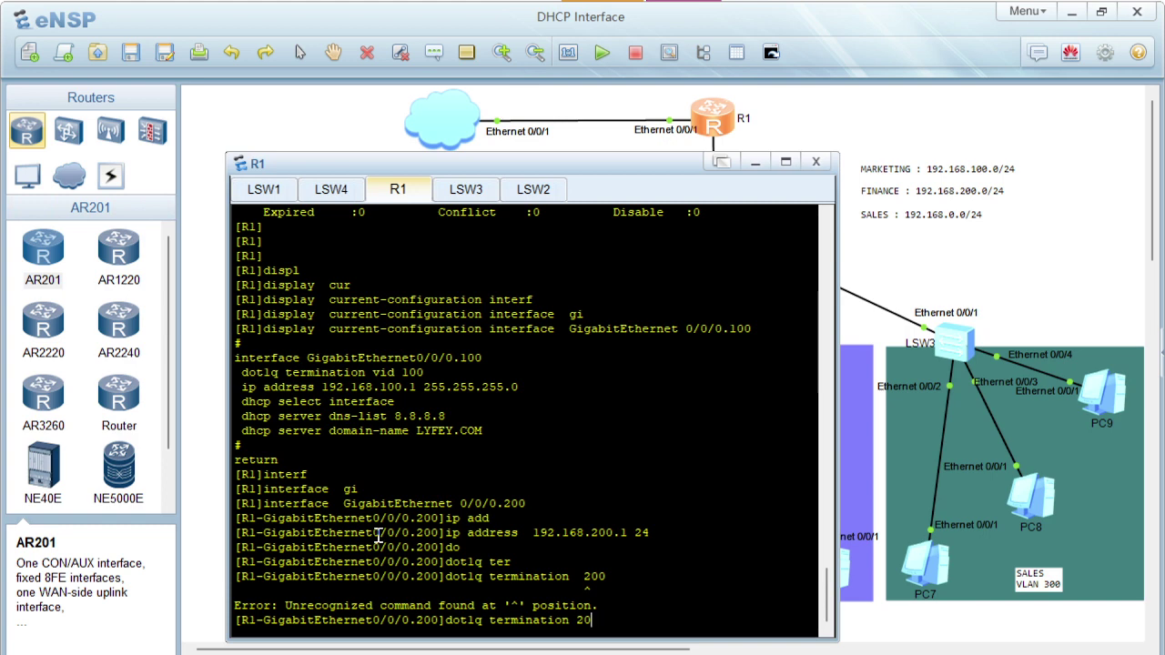
text(vi)
key(Tab)
text(200)
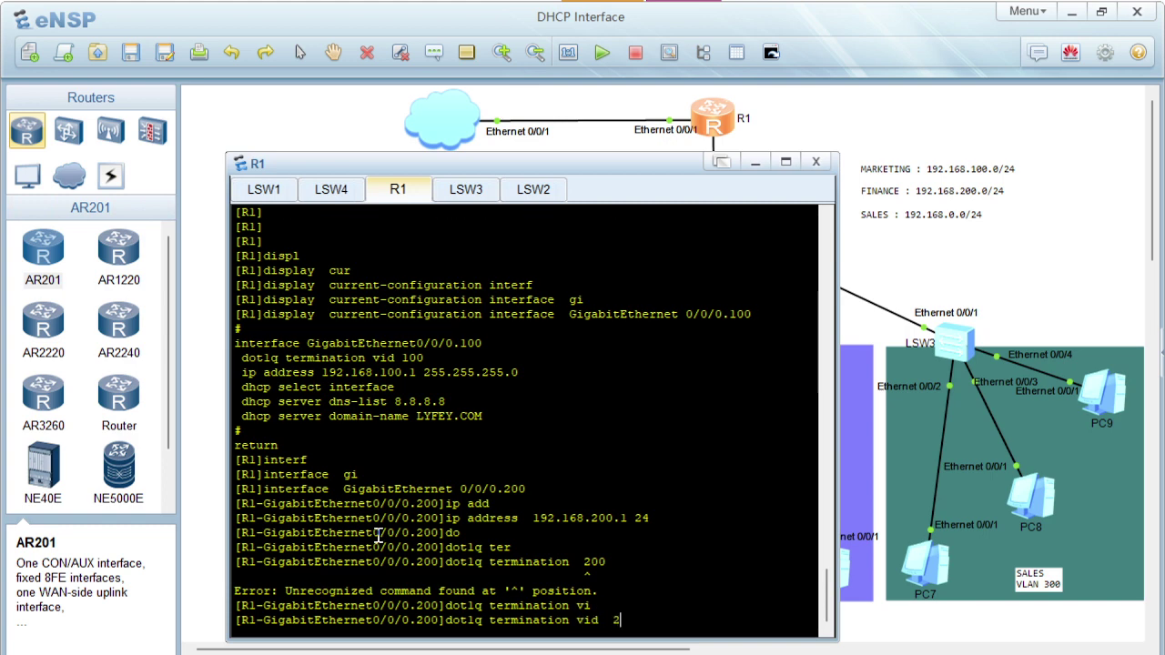
key(Return)
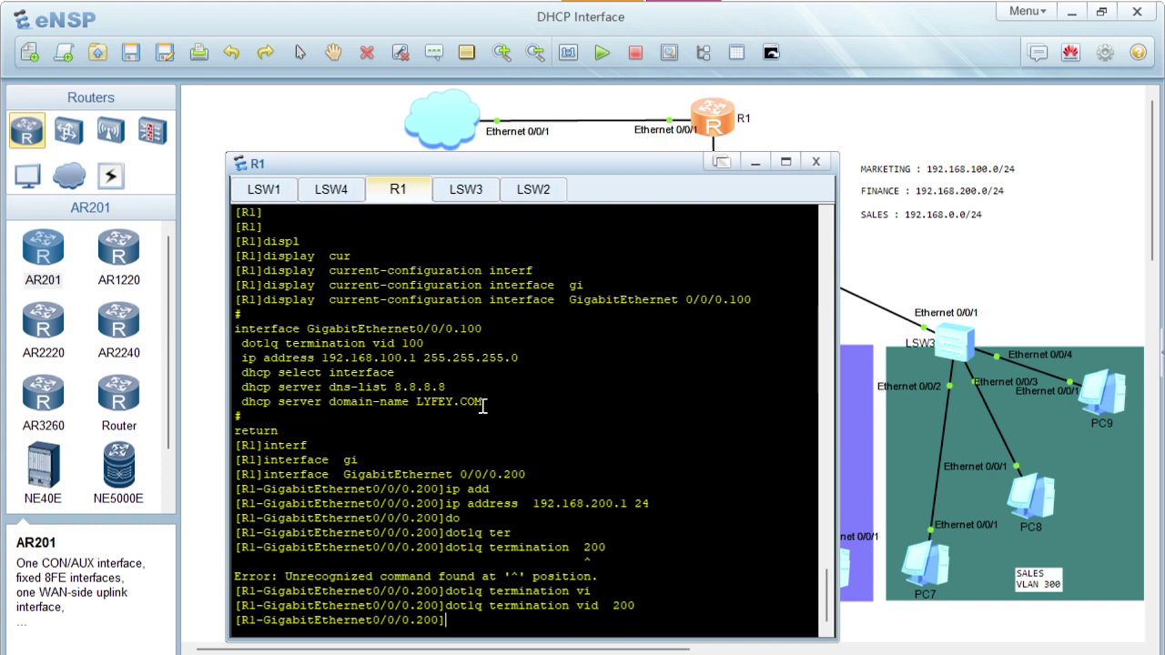
- Copy the DHCP select interface, DNS list 8.8.8.8 and domain name LYFEY.COM lines from the 0/0/0.100 configuration into subinterface 0/0/0.200
drag(484, 401, 223, 368)
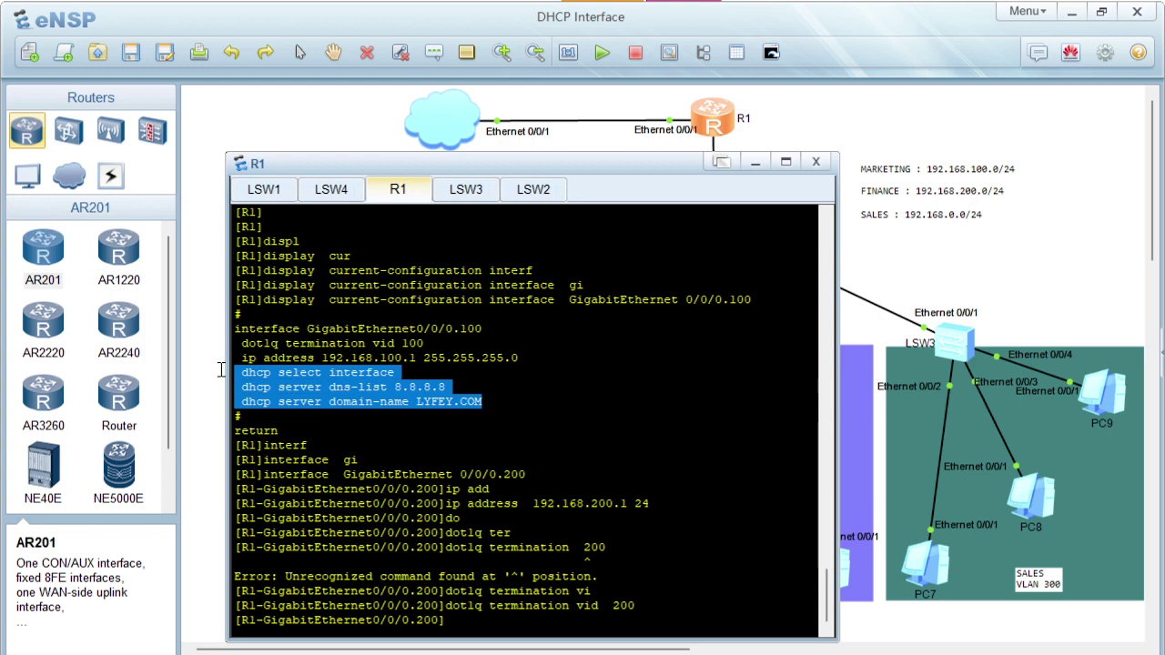
click(269, 380)
drag(484, 401, 233, 369)
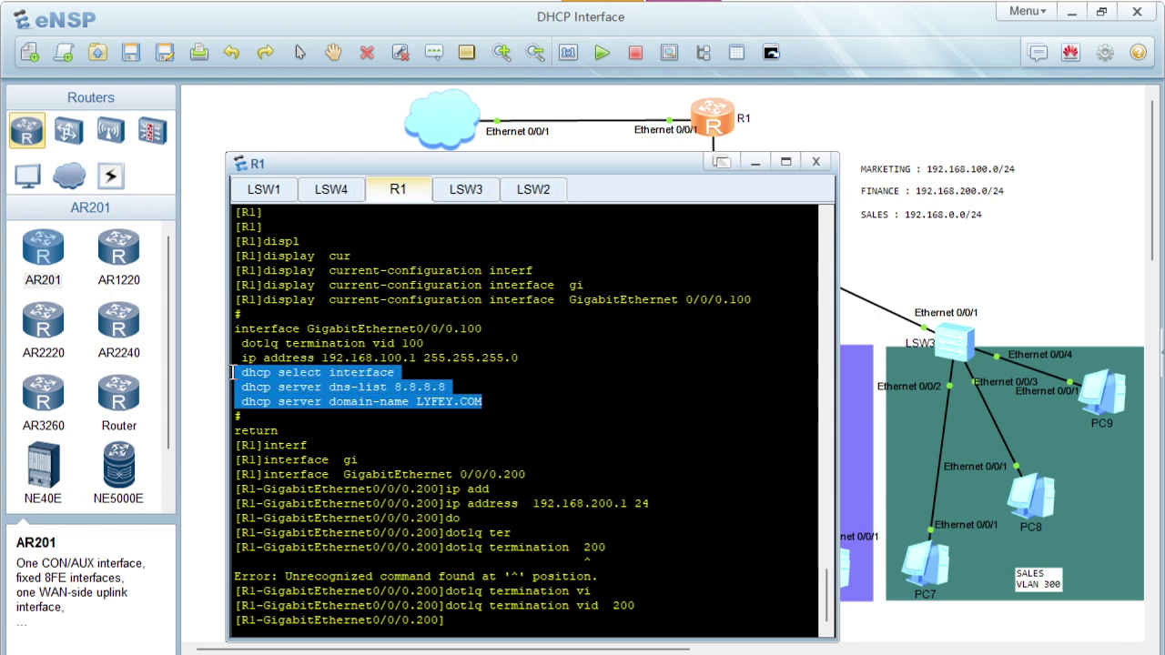
right_click(290, 391)
click(333, 408)
right_click(382, 453)
click(428, 488)
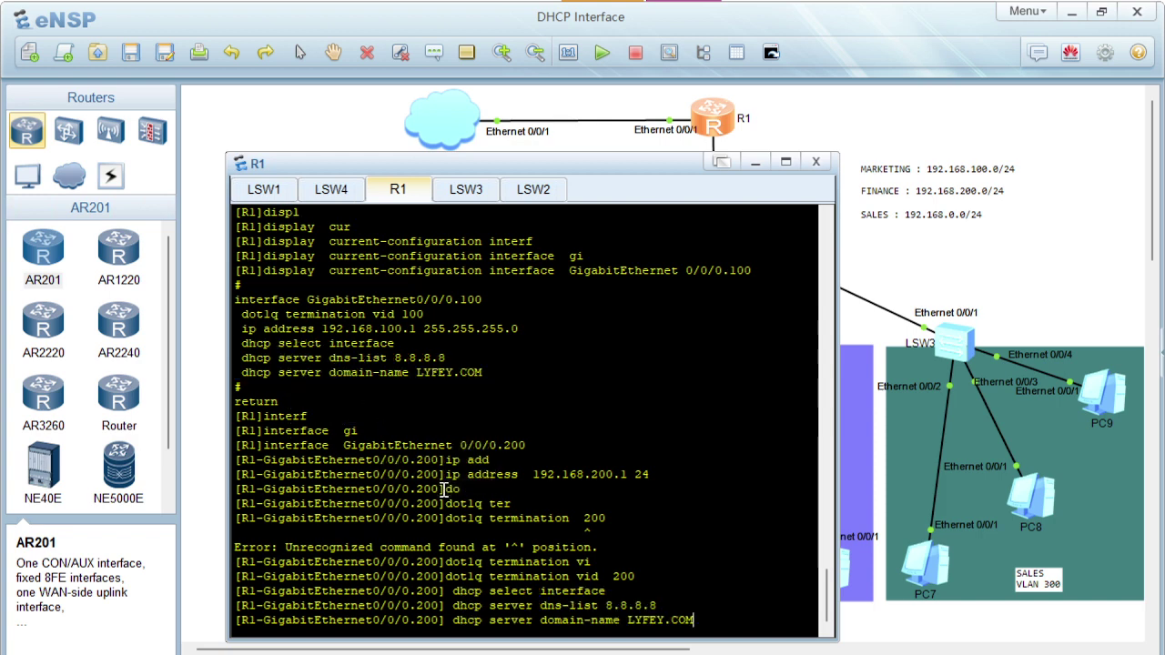
- Display the configuration of subinterface GigabitEthernet 0/0/0.200 with display this to check its VLAN, IP and DHCP settings
text(displ)
key(Tab)
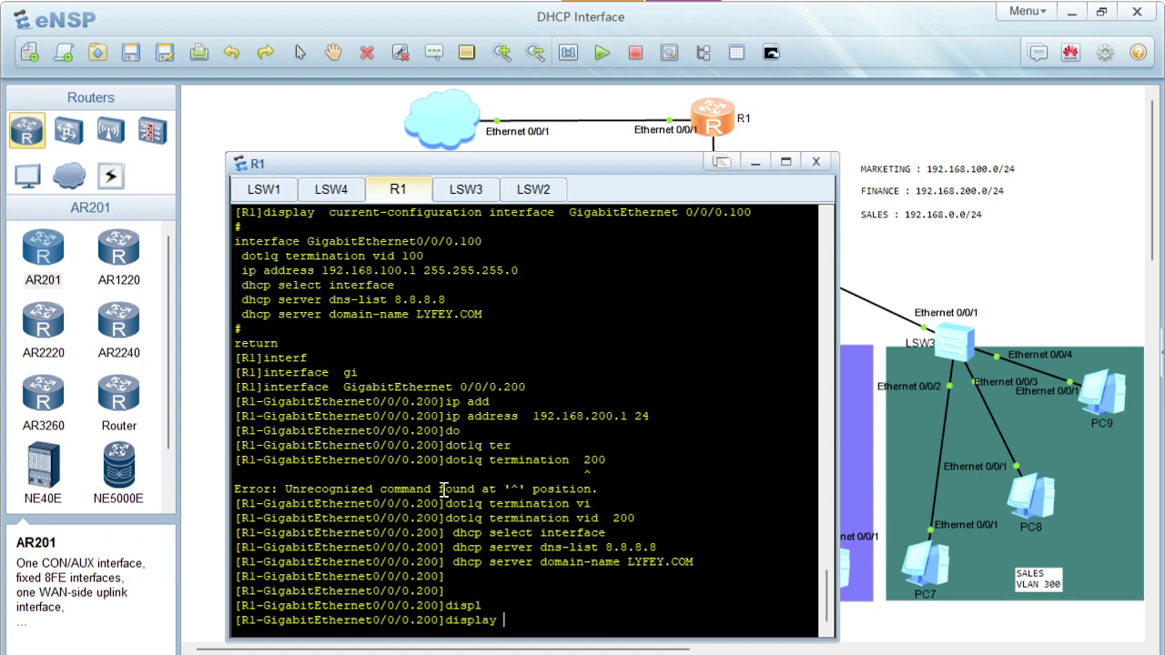
text(thsi)
key(Return)
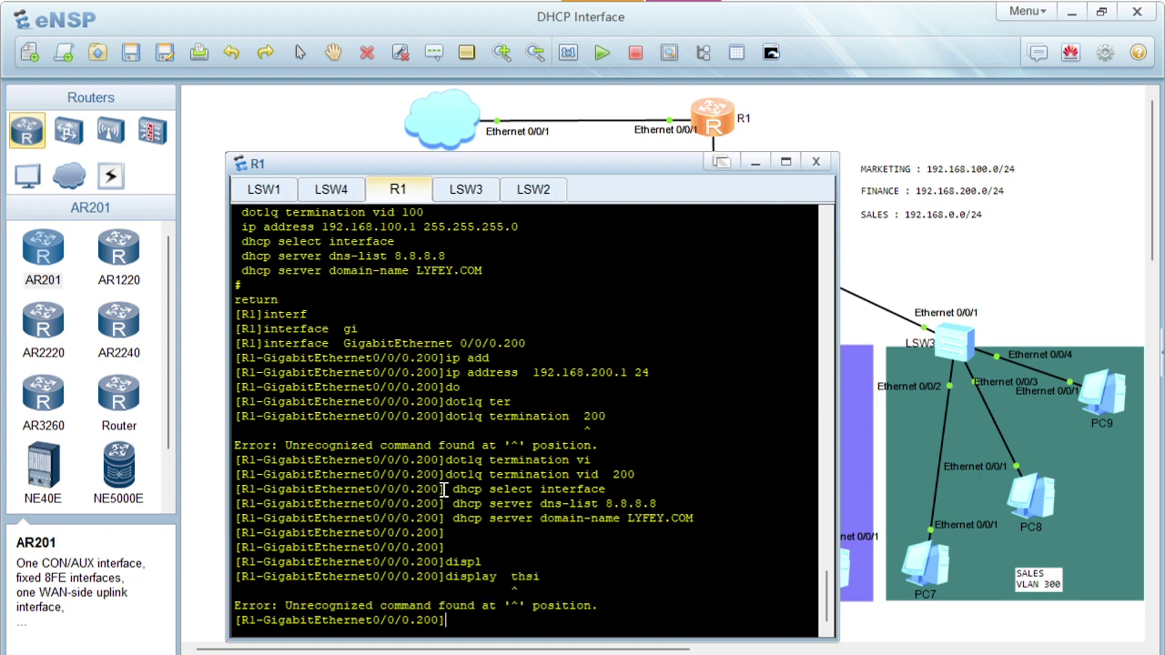
text(disp)
key(Tab)
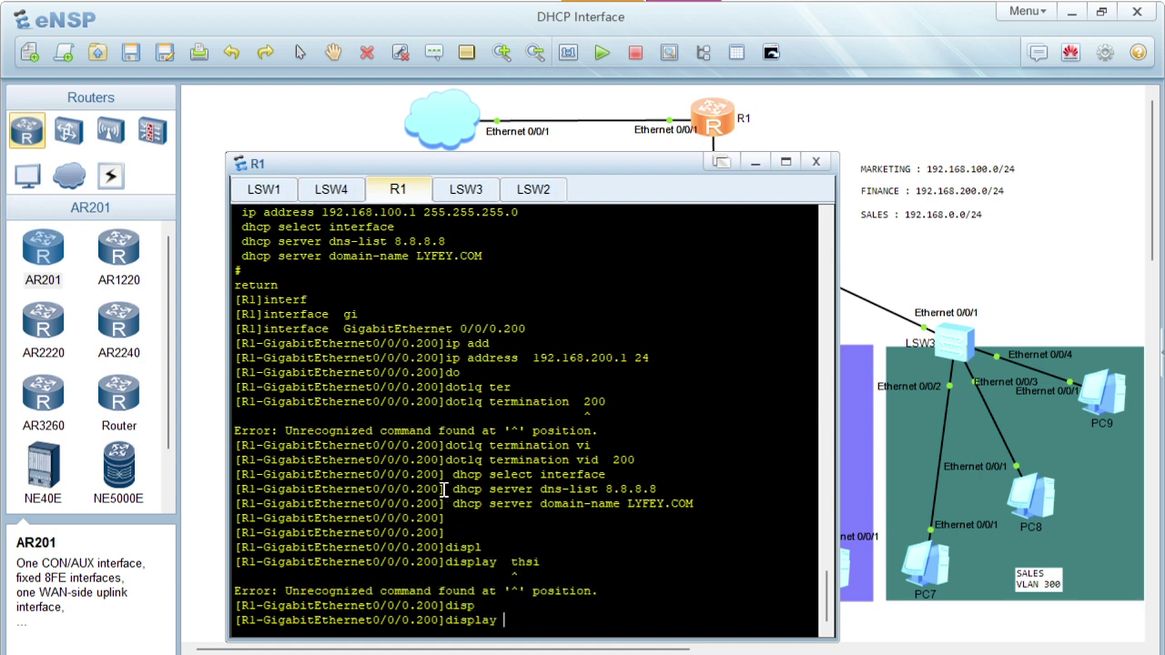
text(this)
key(Return)
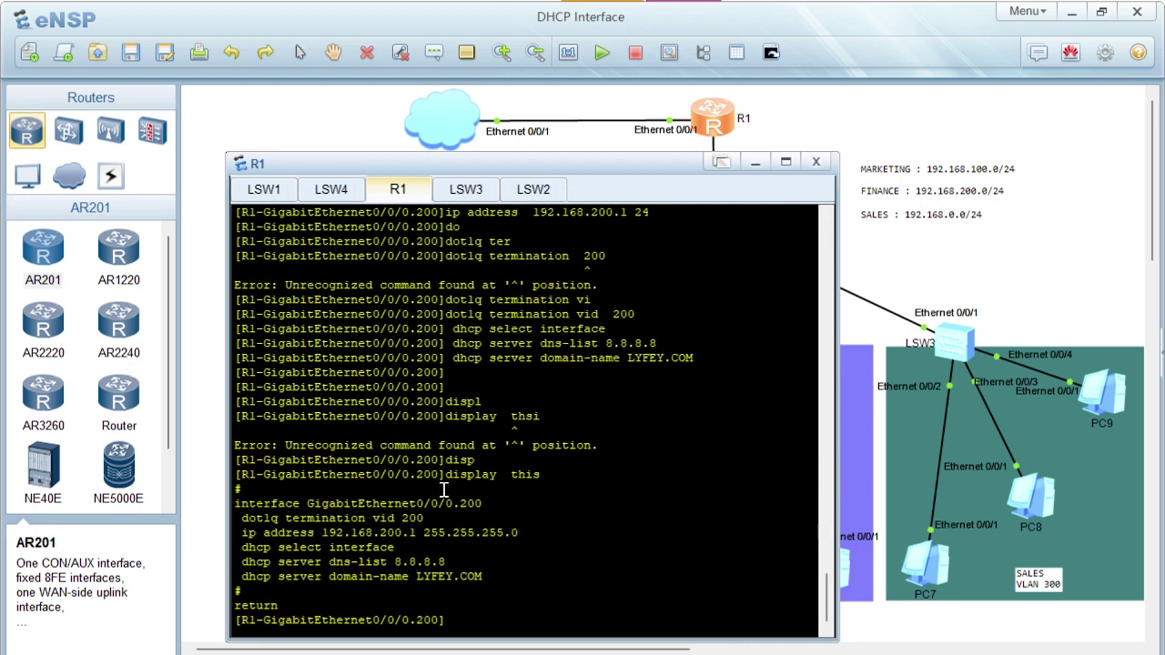
- Leave subinterface 0/0/0.200 and enter subinterface GigabitEthernet 0/0/0.300 on R1
text(quit)
key(Return)
key(Return)
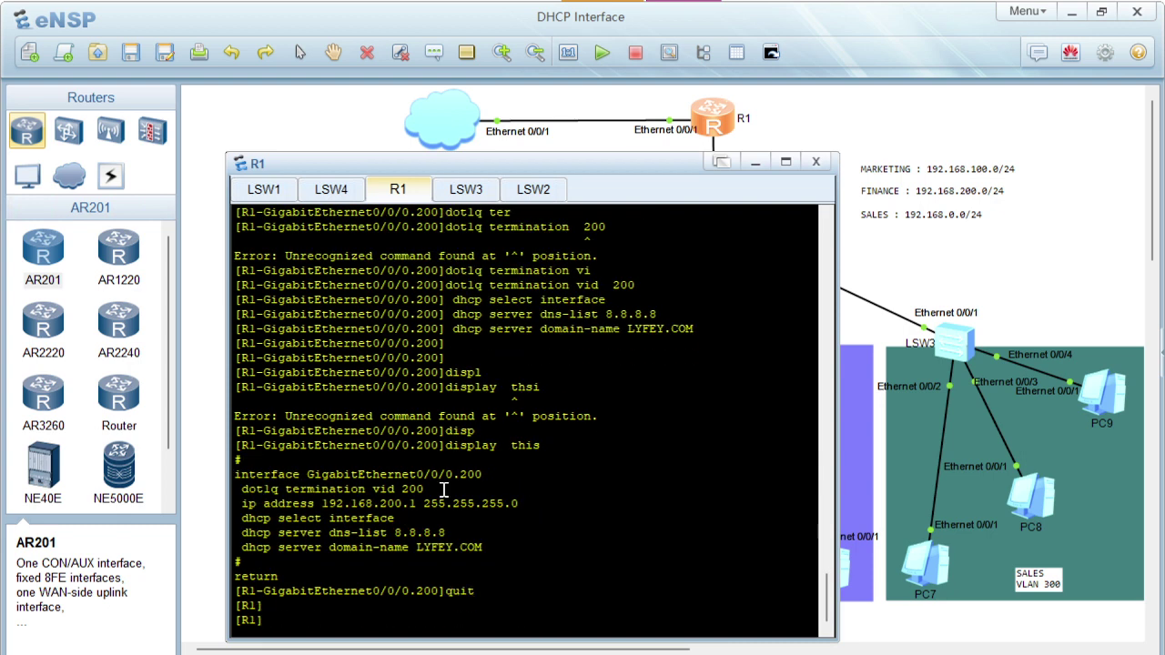
text(interf)
key(Tab)
text(gi)
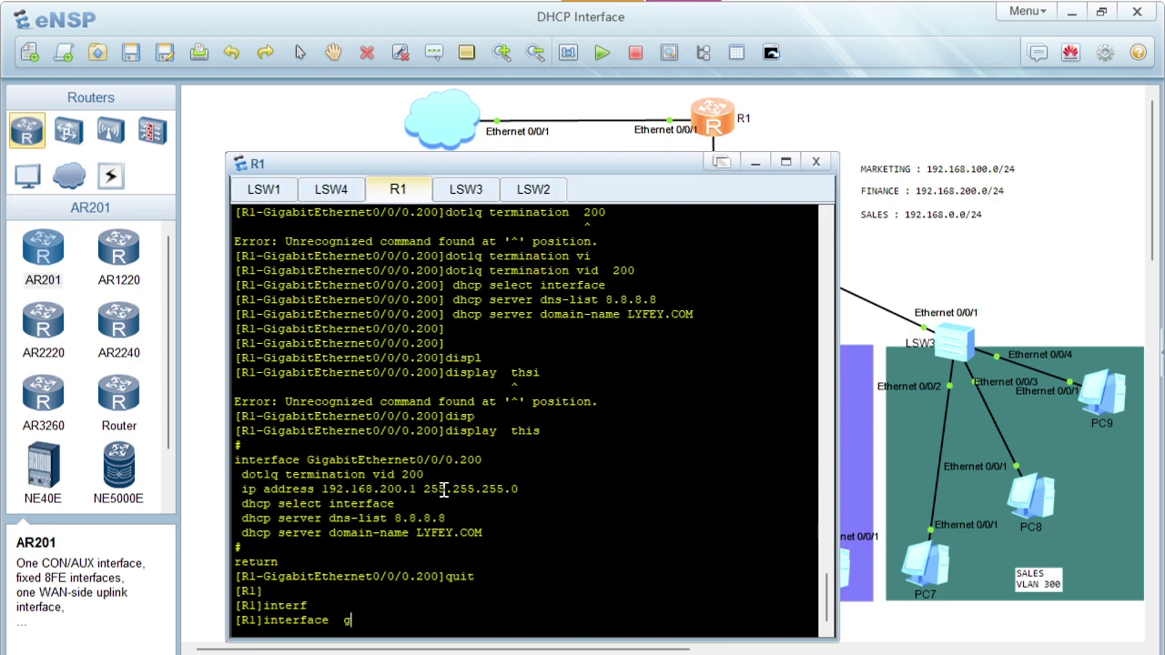
key(Tab)
text(0/0/0)
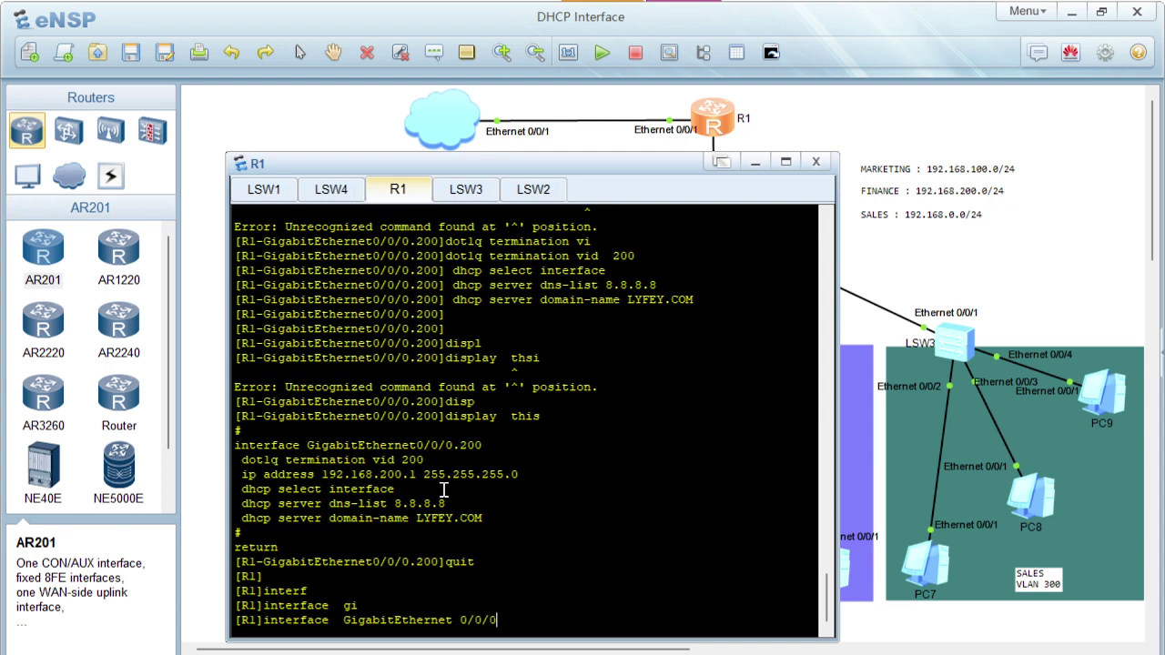
text(.300)
key(Return)
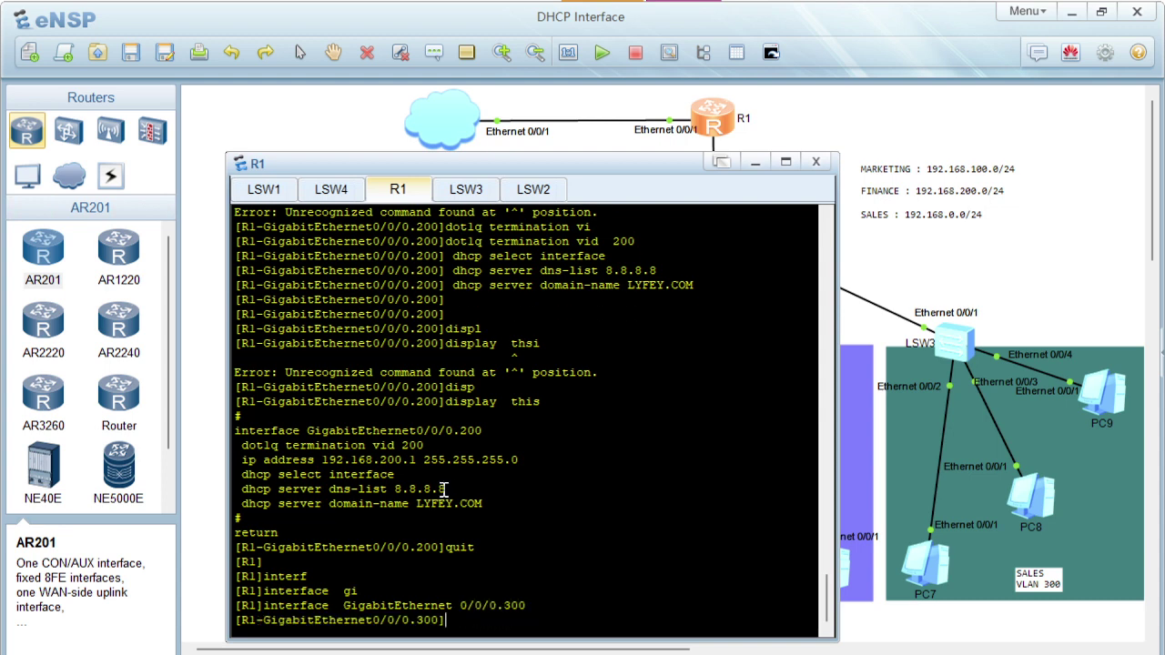
- Set dot1q termination vid 300 on subinterface GigabitEthernet 0/0/0.300
text(do)
key(Tab)
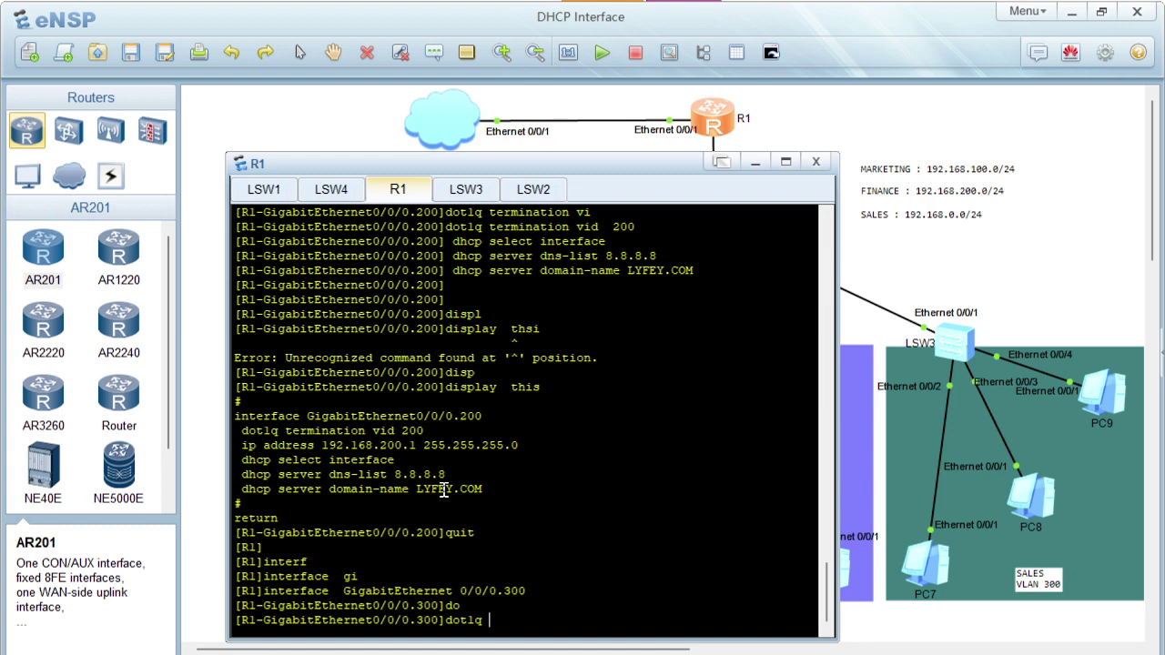
text(ter)
key(Tab)
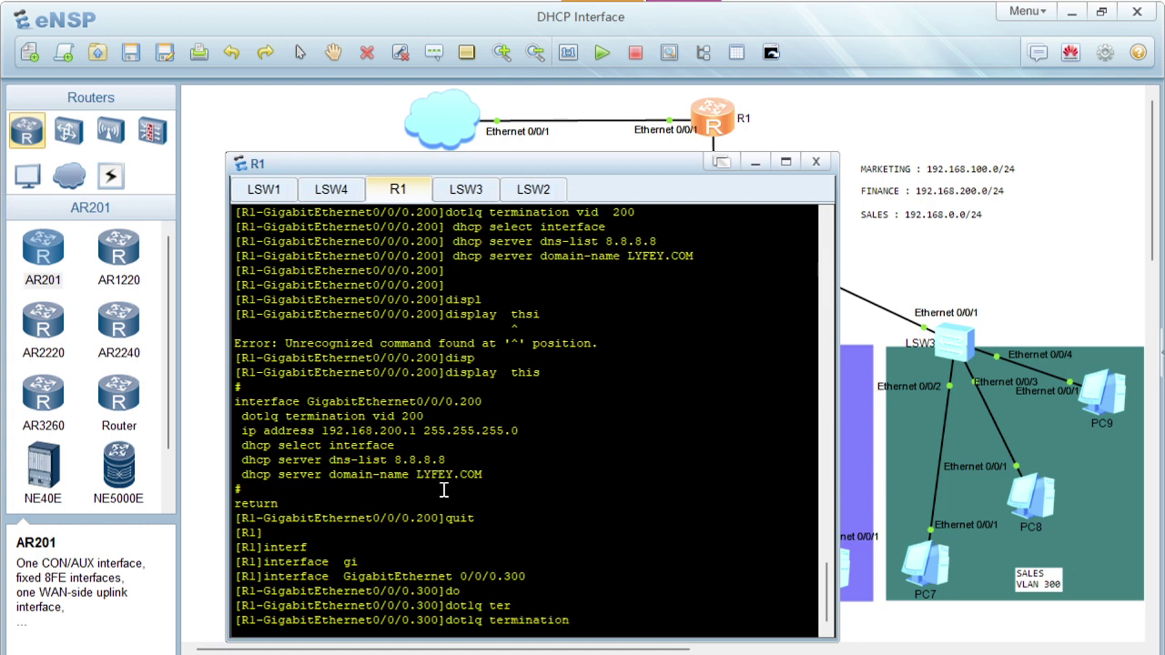
text(v)
key(Tab)
text(300)
key(Return)
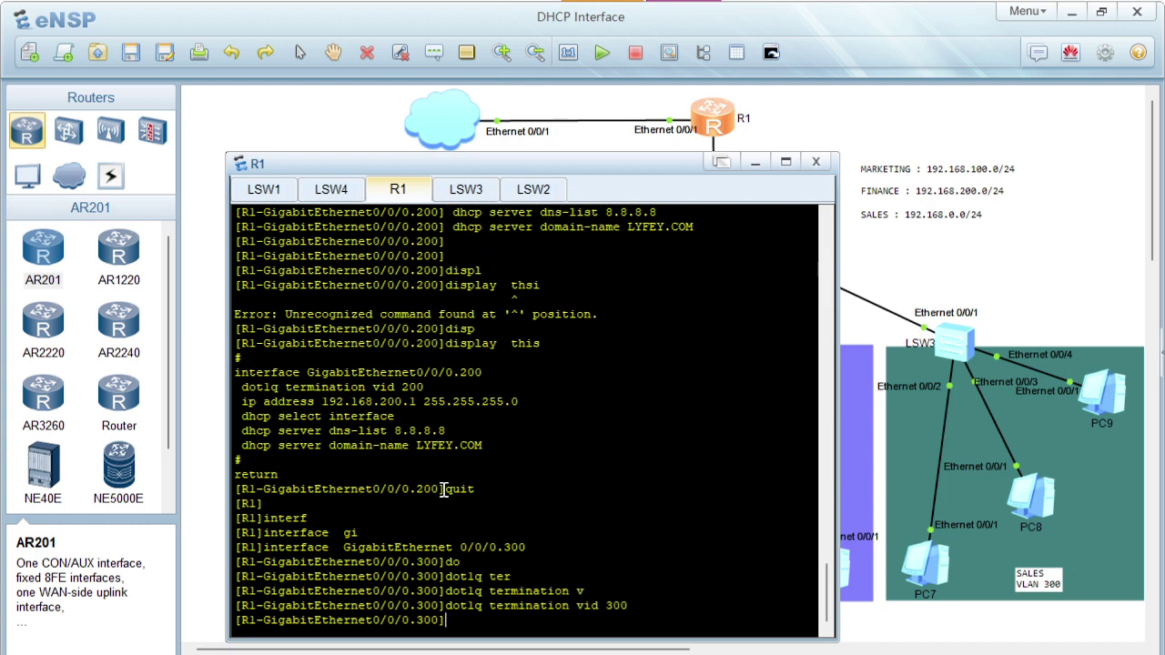
- Assign the IP address 192.168.0.1 with mask length 24 to subinterface GigabitEthernet 0/0/0.300
text(ip add)
key(Tab)
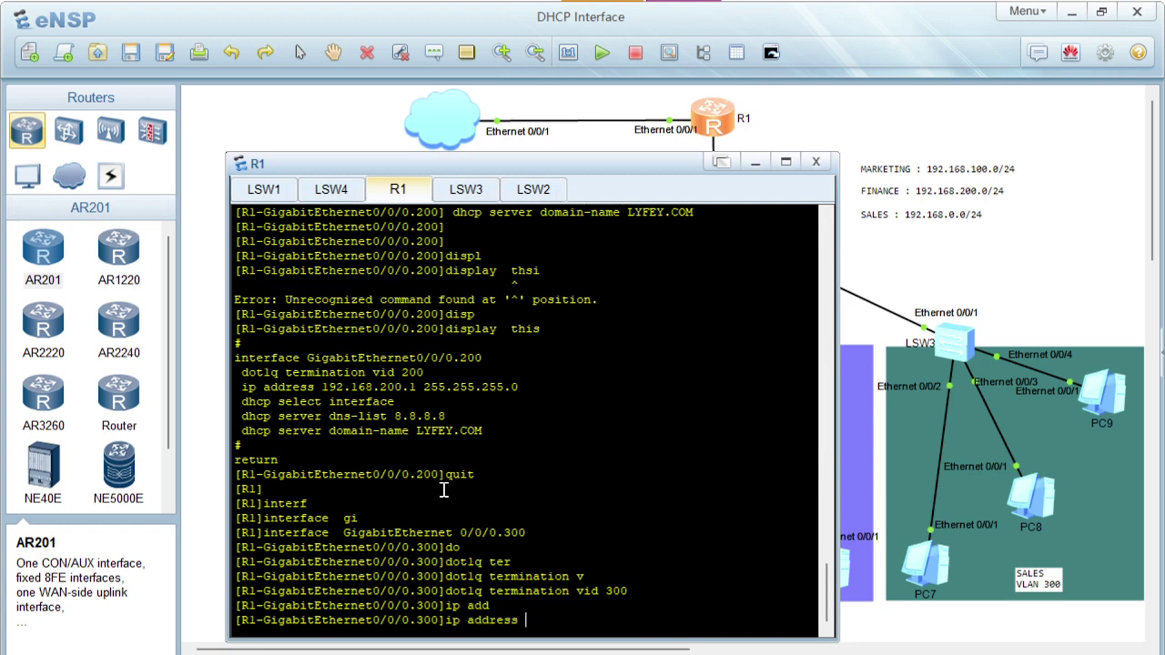
text(192.168.0.1 24)
key(Return)
key(Return)
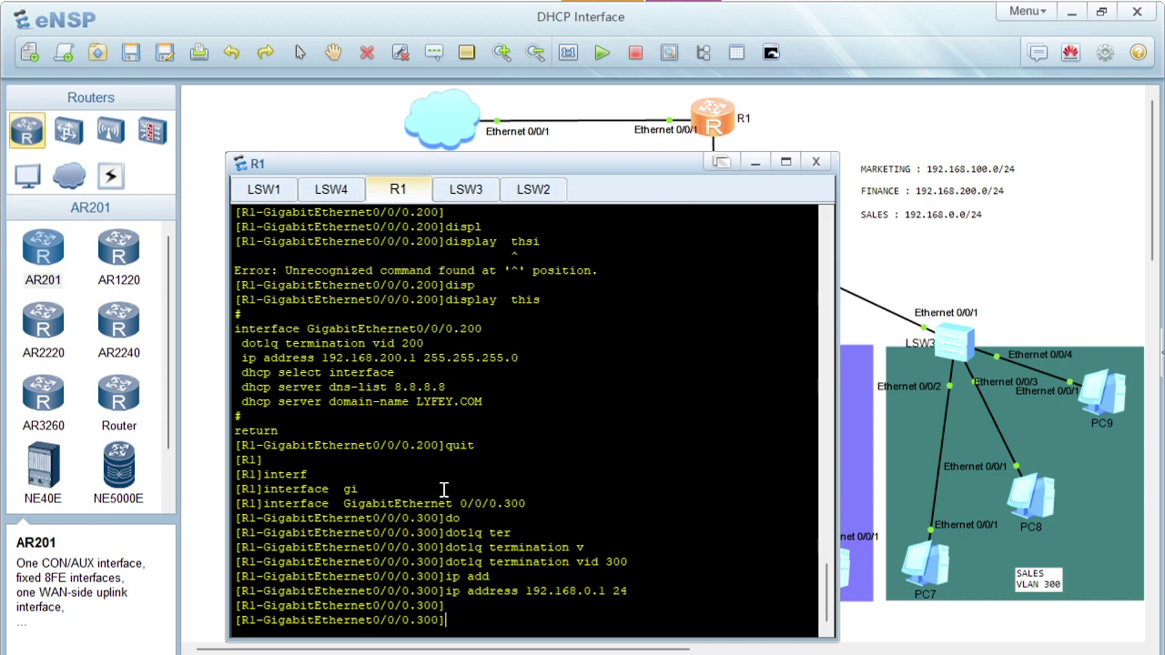
- Enable interface-based DHCP on subinterface GigabitEthernet 0/0/0.300 with DNS server 8.8.8.8 and domain name LYFEY.COM, and return to the system view
right_click(444, 491)
click(477, 520)
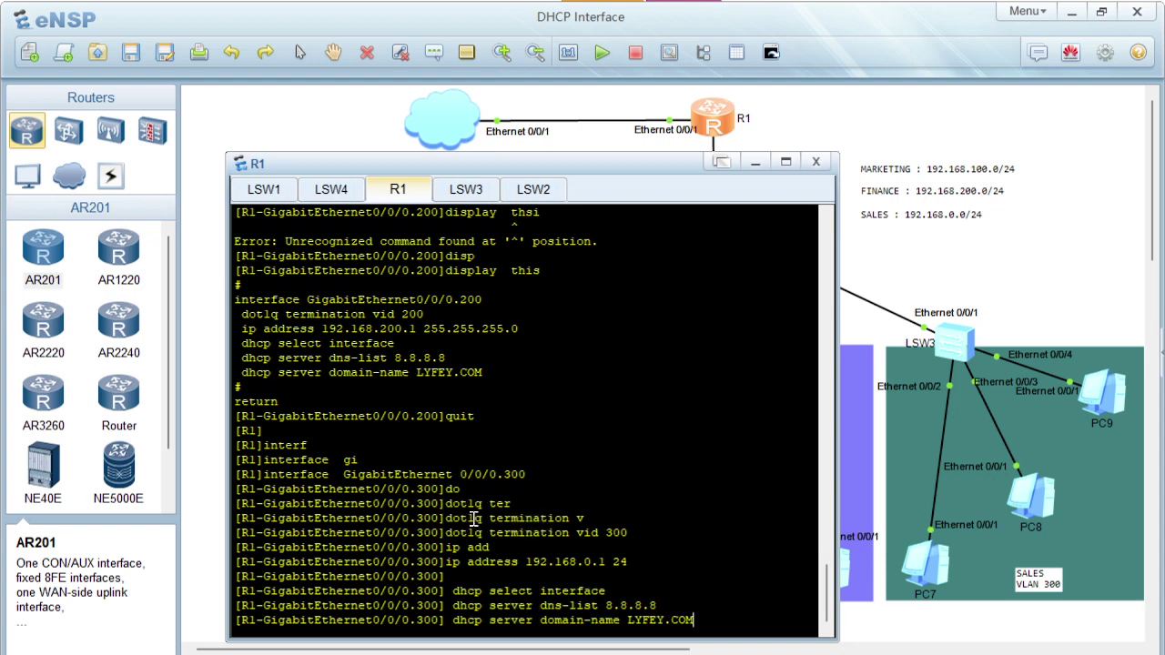
key(Return)
key(Return)
key(Return)
text(quit)
key(Return)
key(Return)
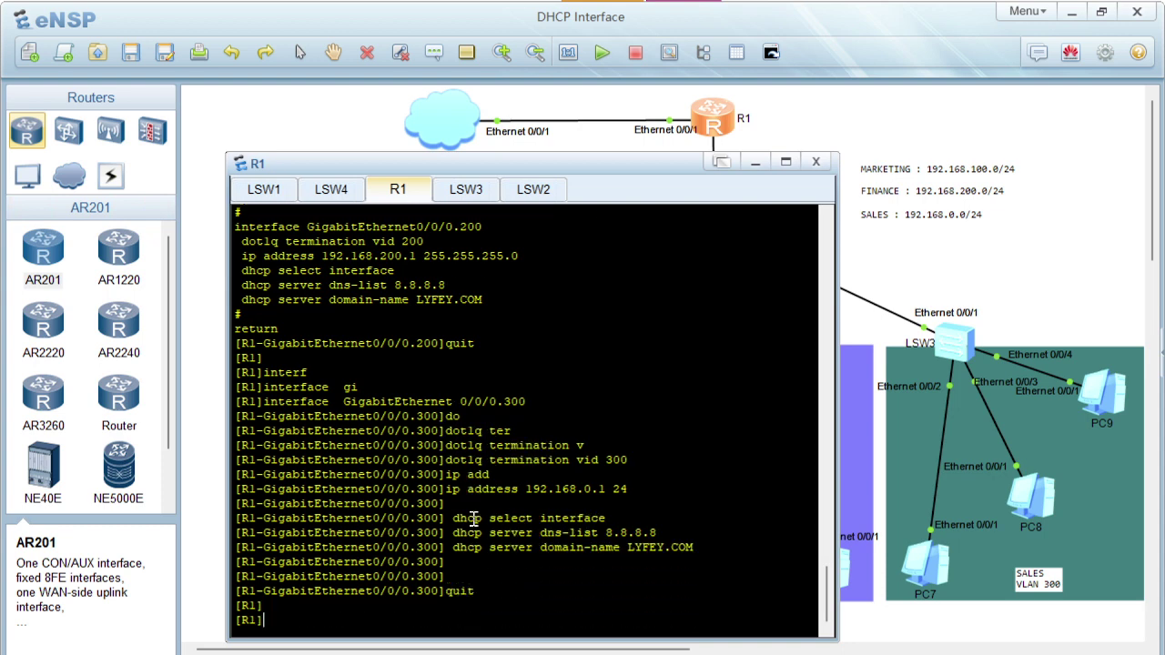
key(Return)
key(Return)
key(Return)
key(Return)
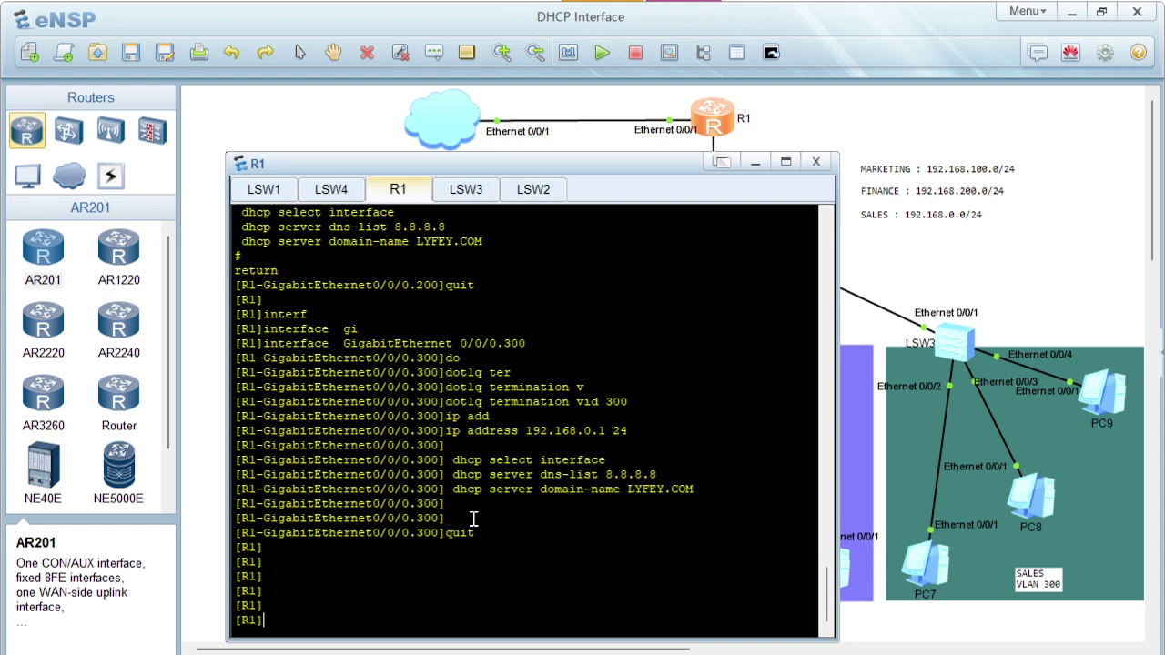
- Switch PC4's IPv4 configuration to static and back to DHCP to renew its address request
click(1086, 505)
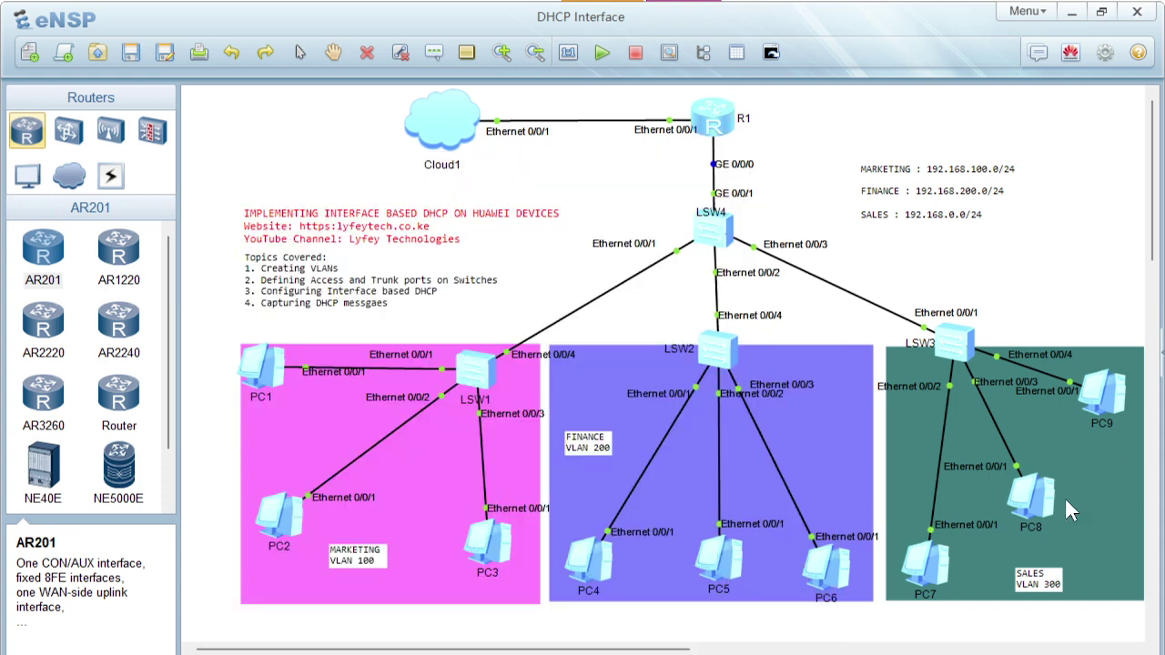
double_click(587, 563)
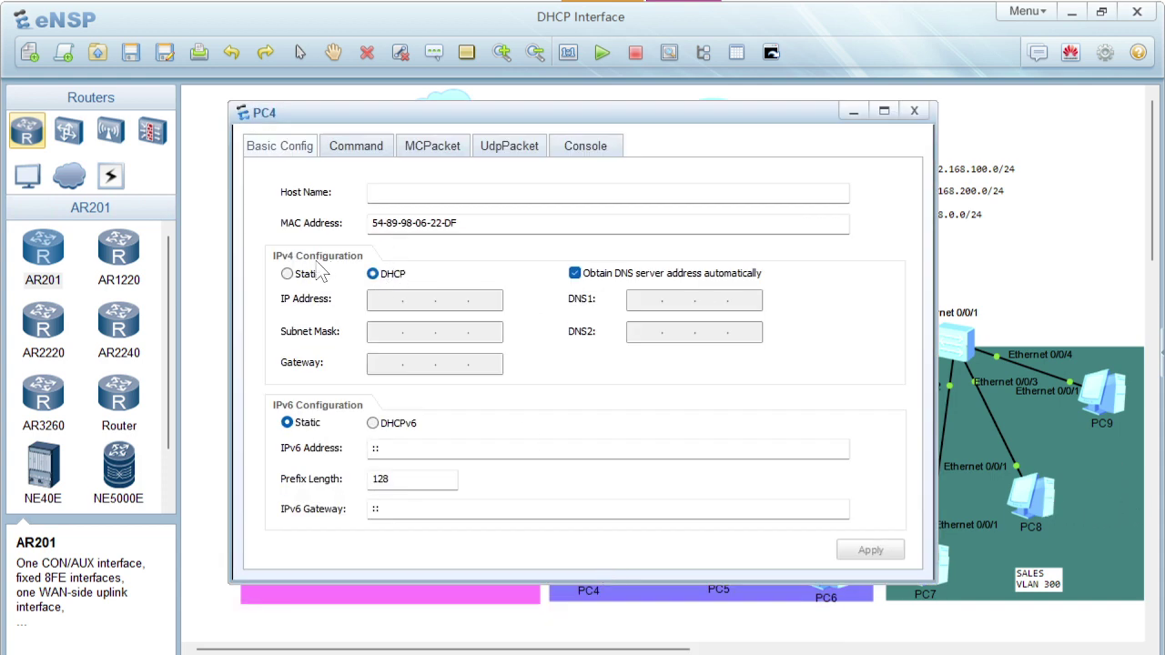
click(287, 274)
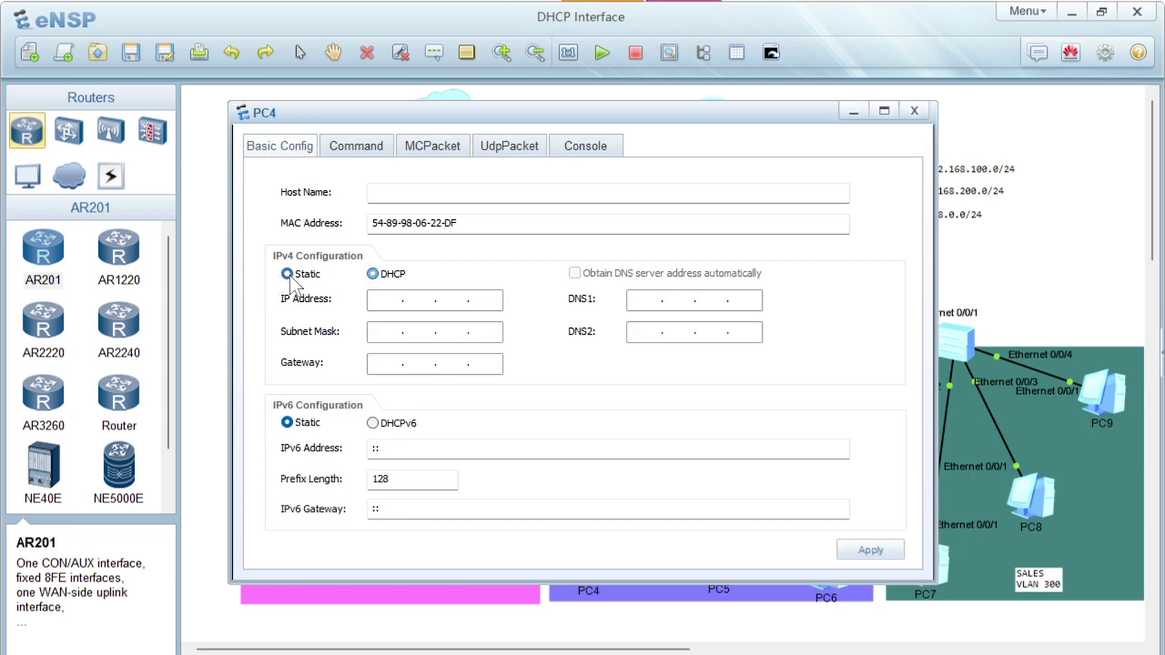
click(373, 275)
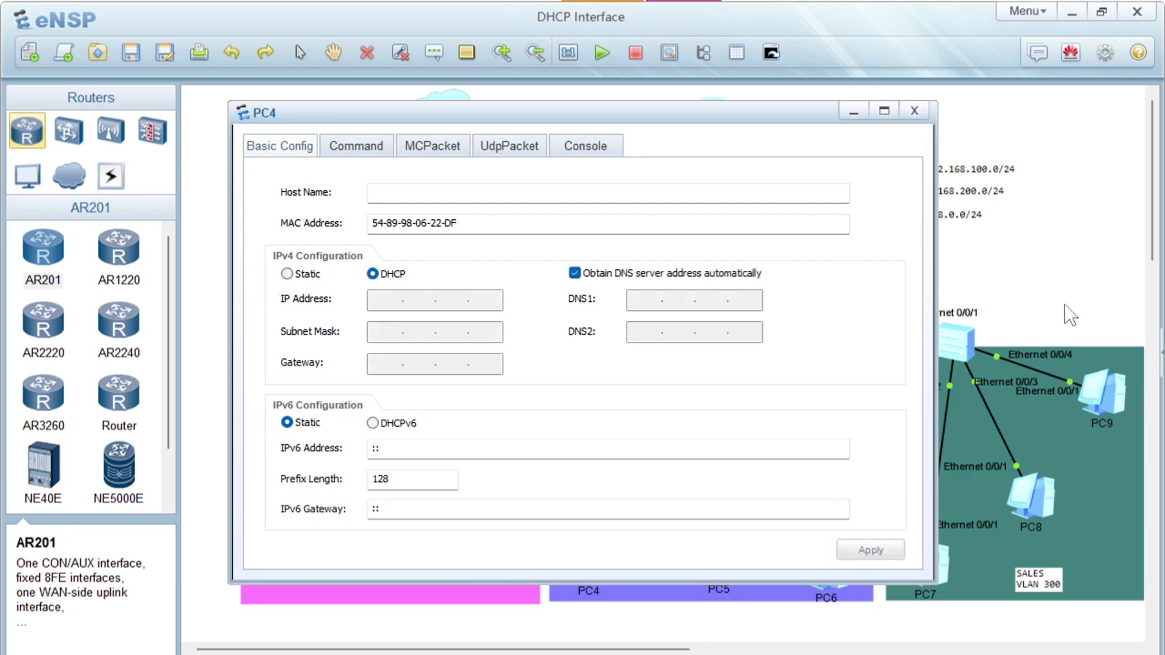
click(1060, 317)
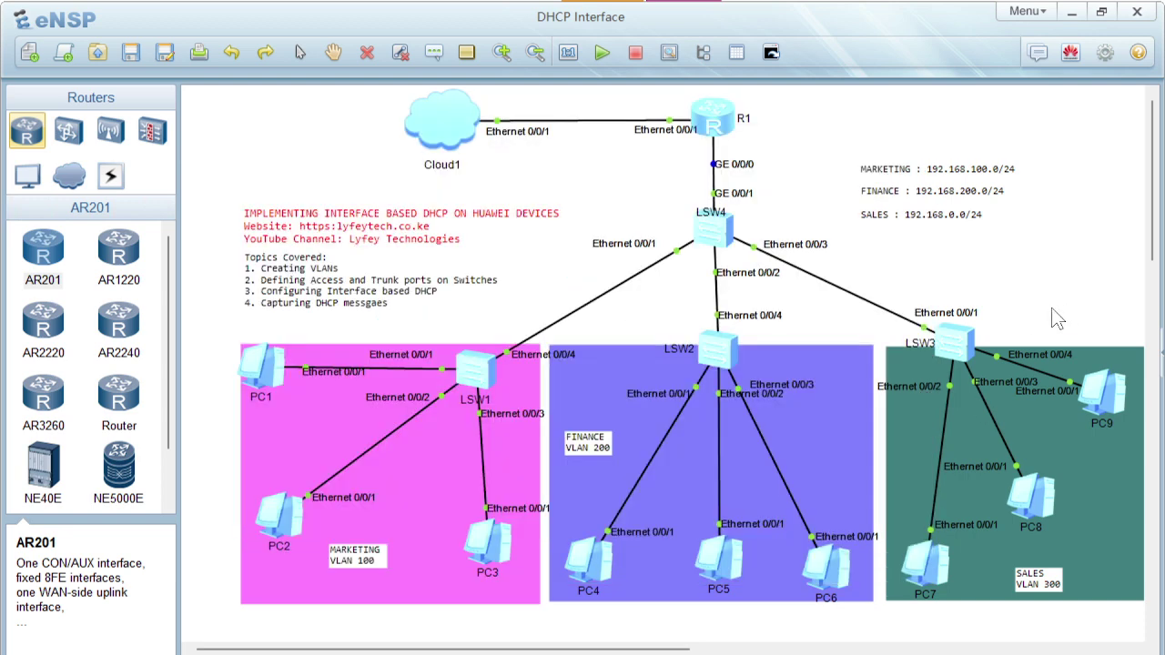
- Run ipconfig on PC4 and check the IPv4 address it leased for VLAN 200
double_click(591, 588)
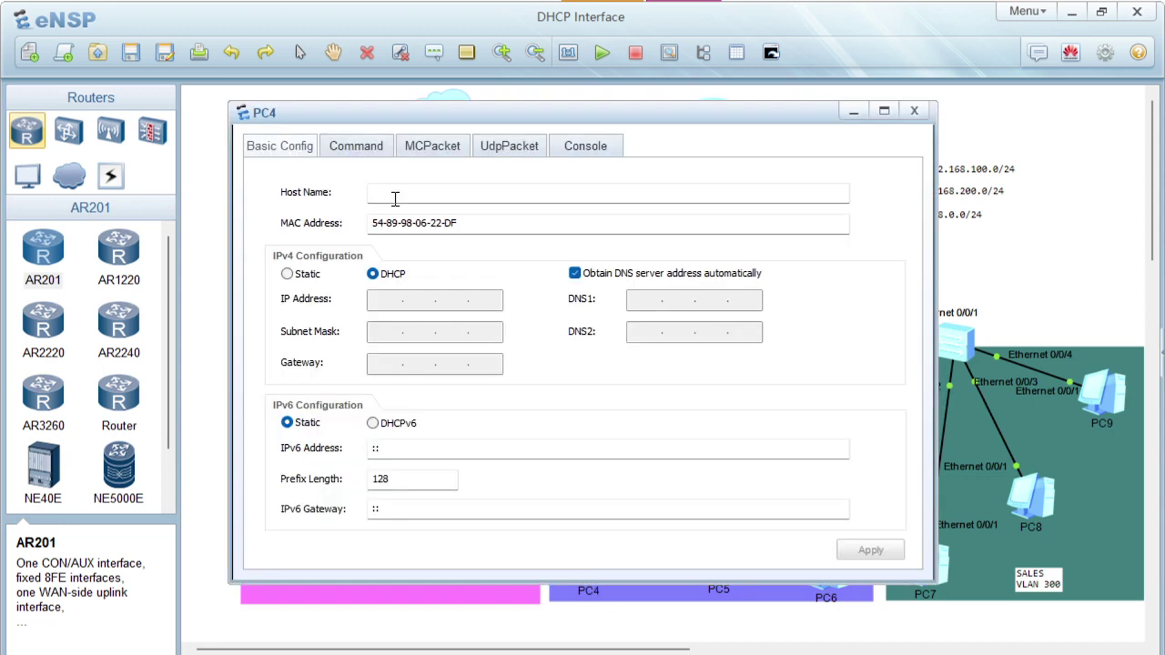
click(364, 147)
key(Return)
key(Return)
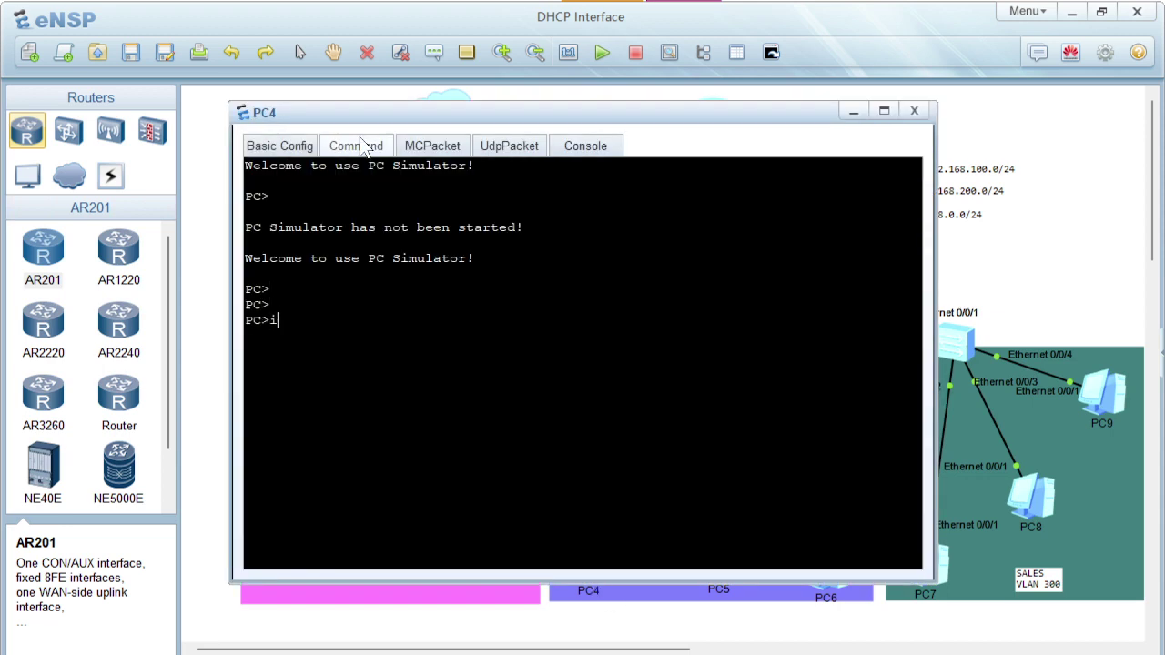
text(ipconfig)
key(Return)
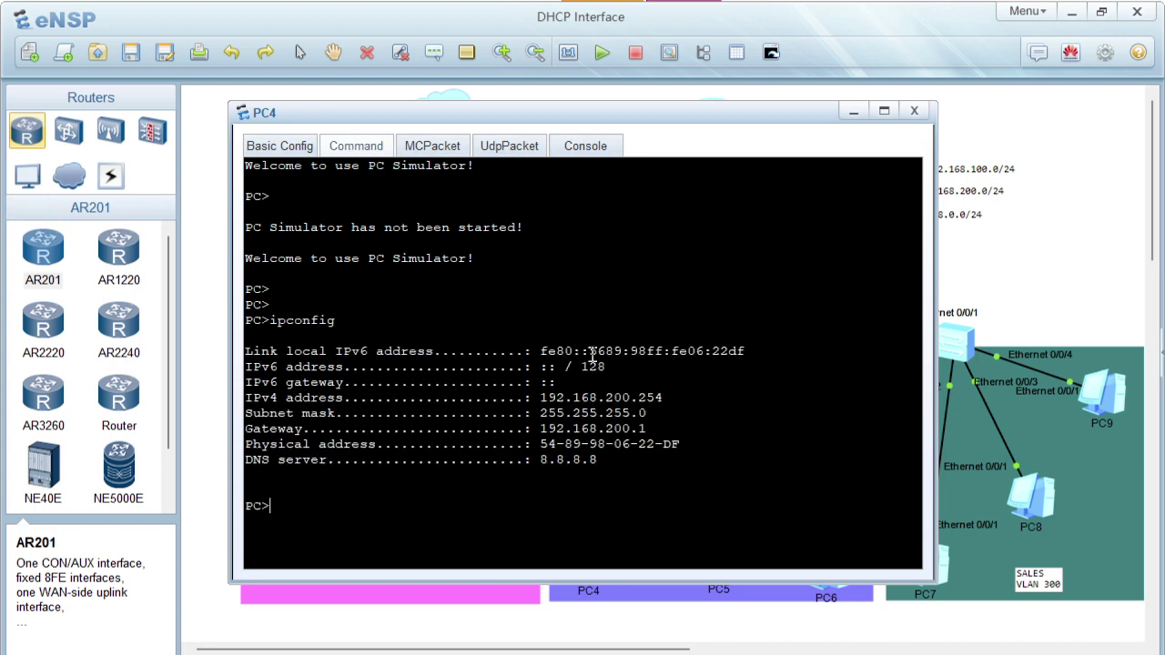
drag(614, 398, 675, 401)
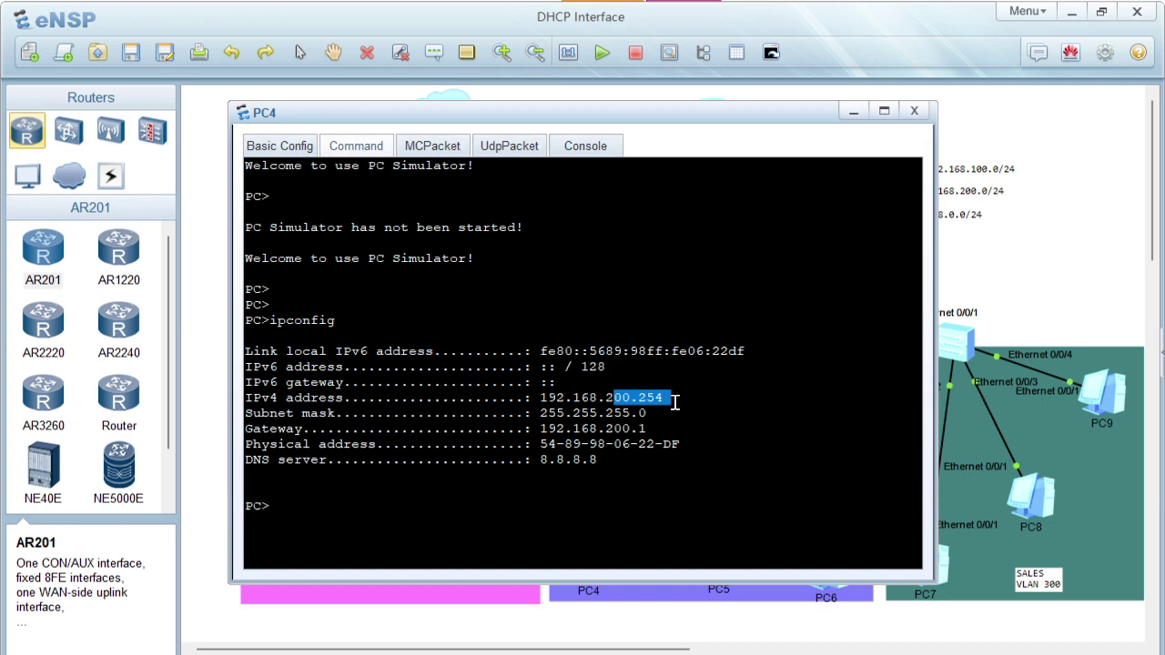
click(1003, 270)
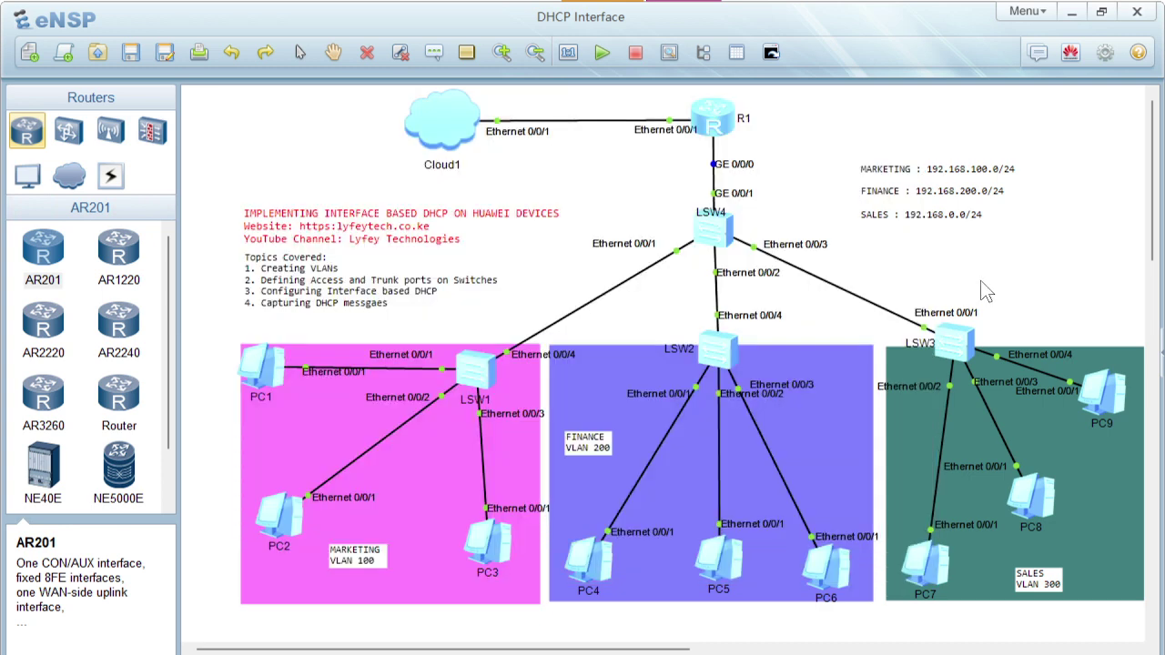
- Set PC8's IPv4 configuration to DHCP with the DNS server address obtained automatically
double_click(1033, 499)
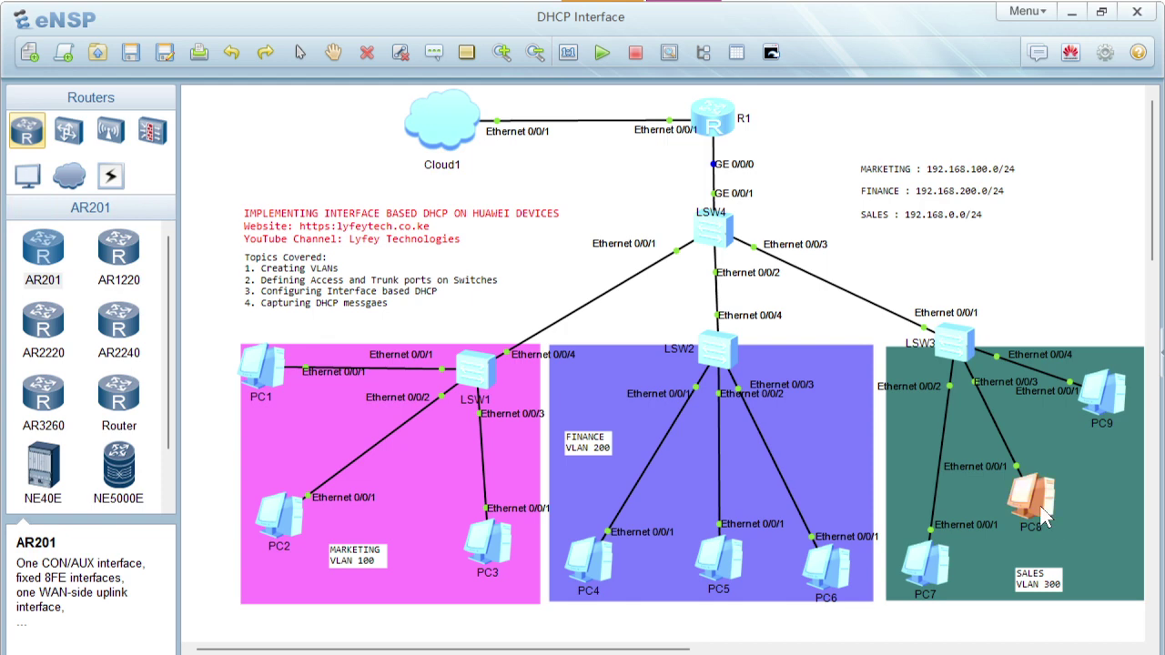
click(356, 155)
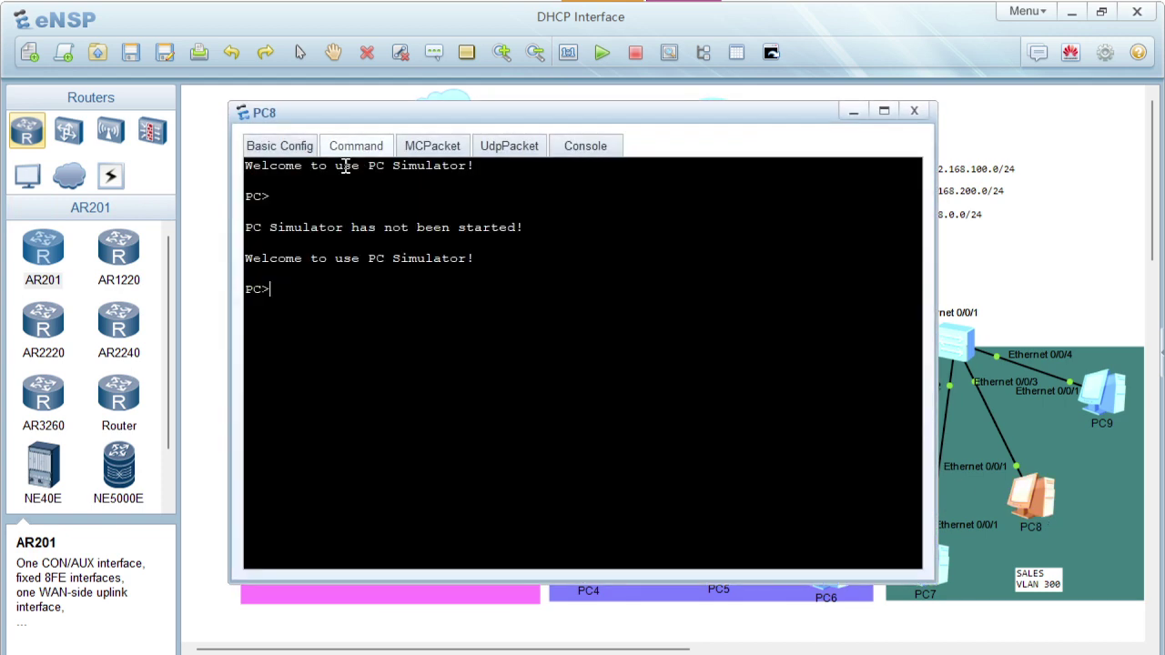
click(301, 147)
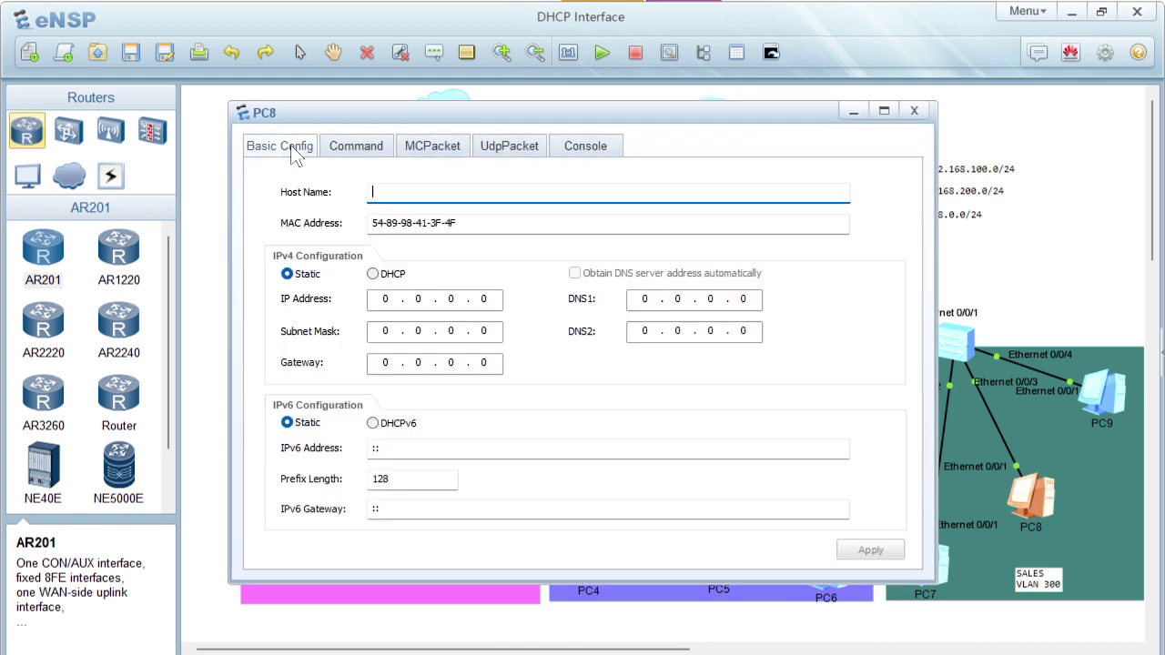
click(373, 274)
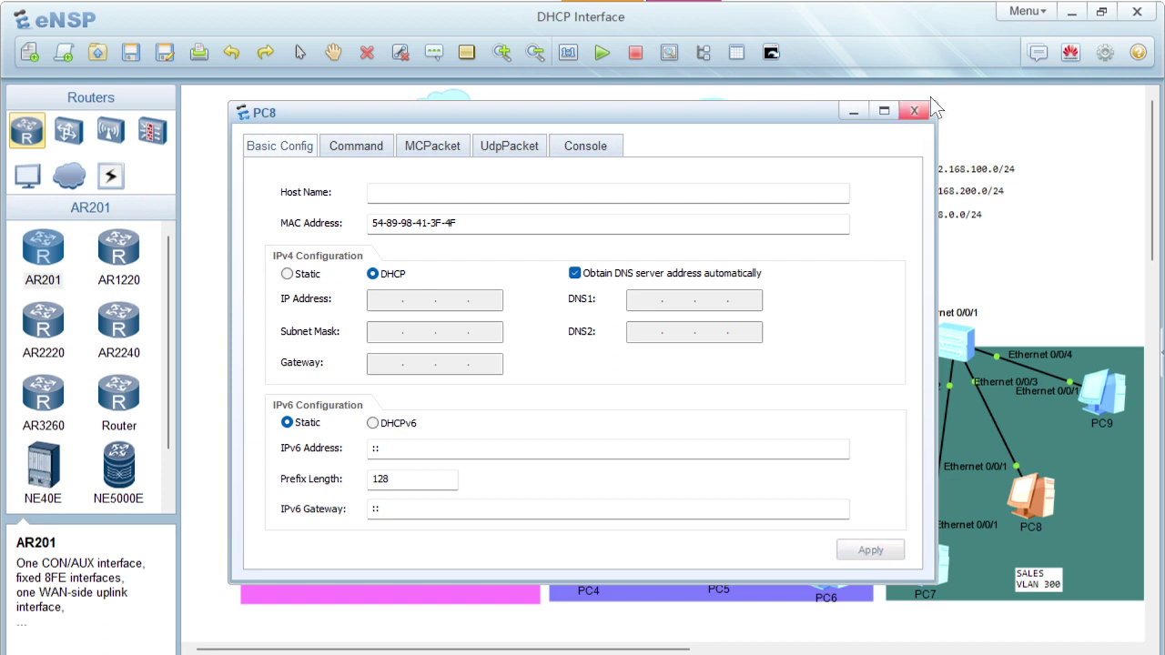
- Run ipconfig on PC8 and check its leased address and gateway
click(369, 150)
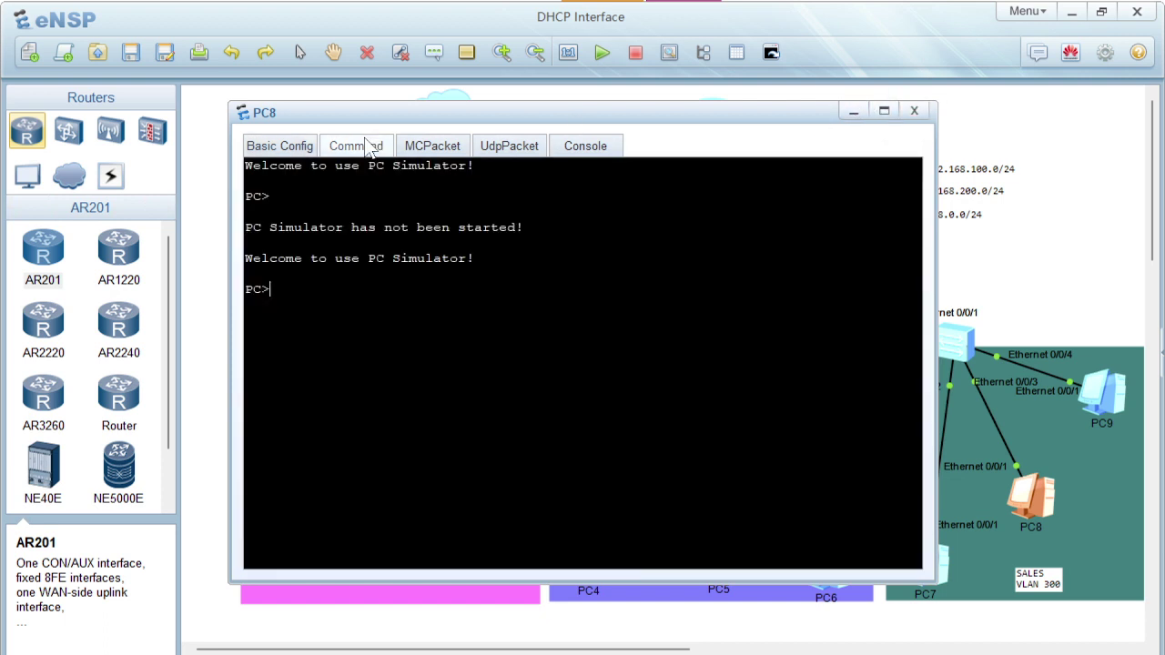
text(ipconfig)
key(Return)
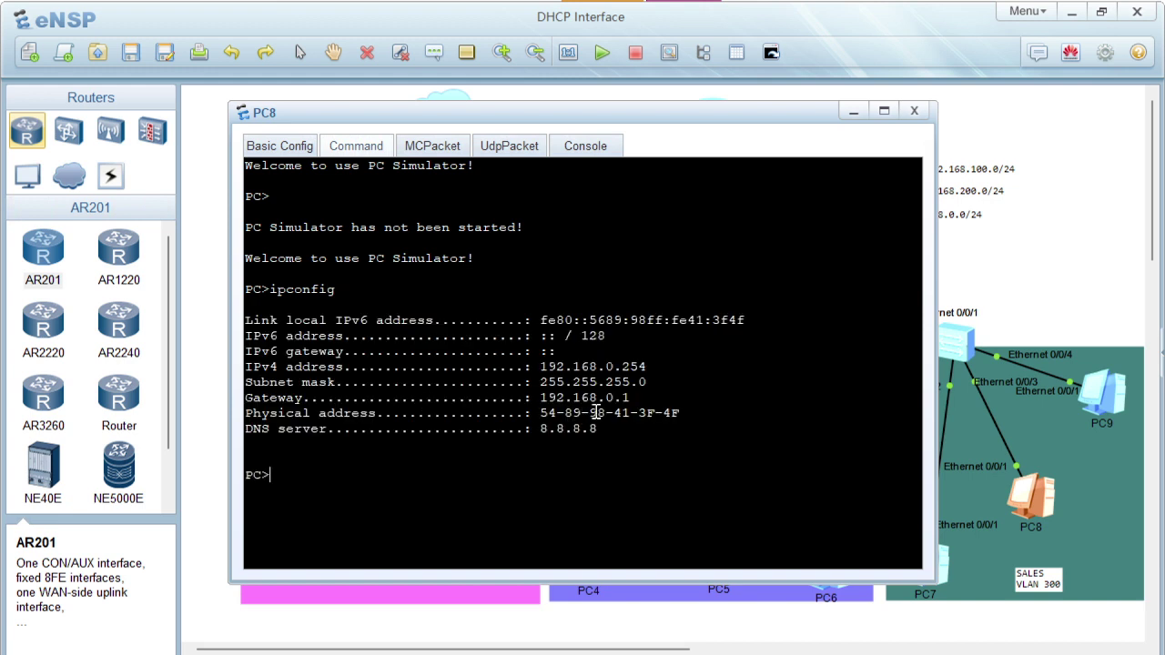
drag(542, 399, 630, 398)
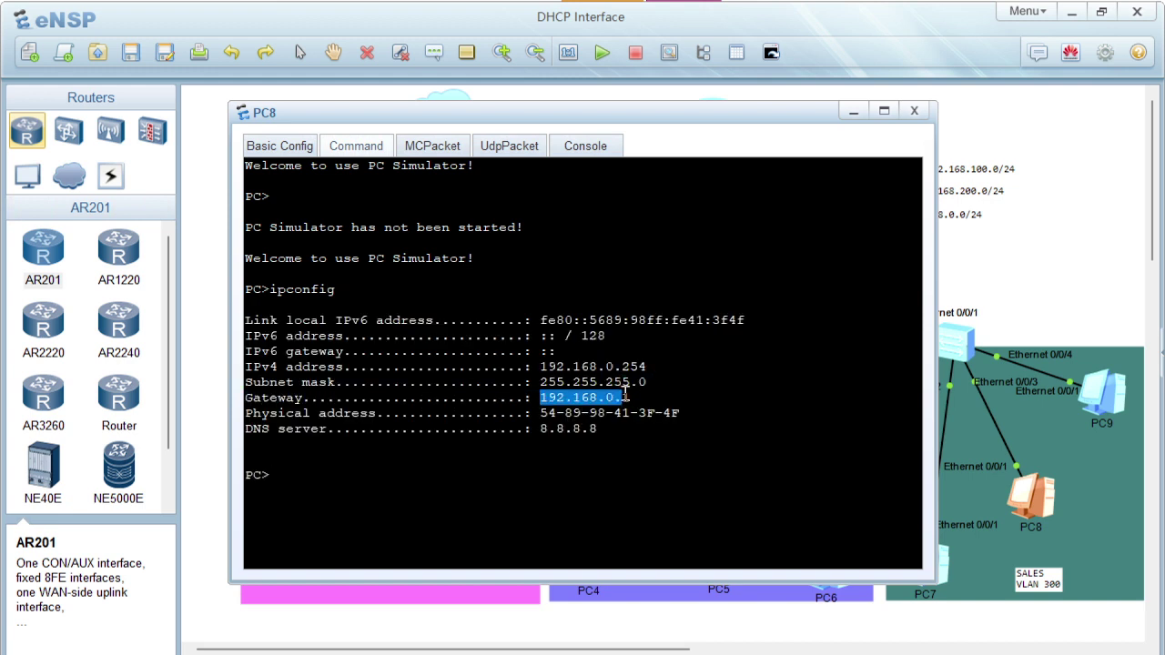
click(1125, 199)
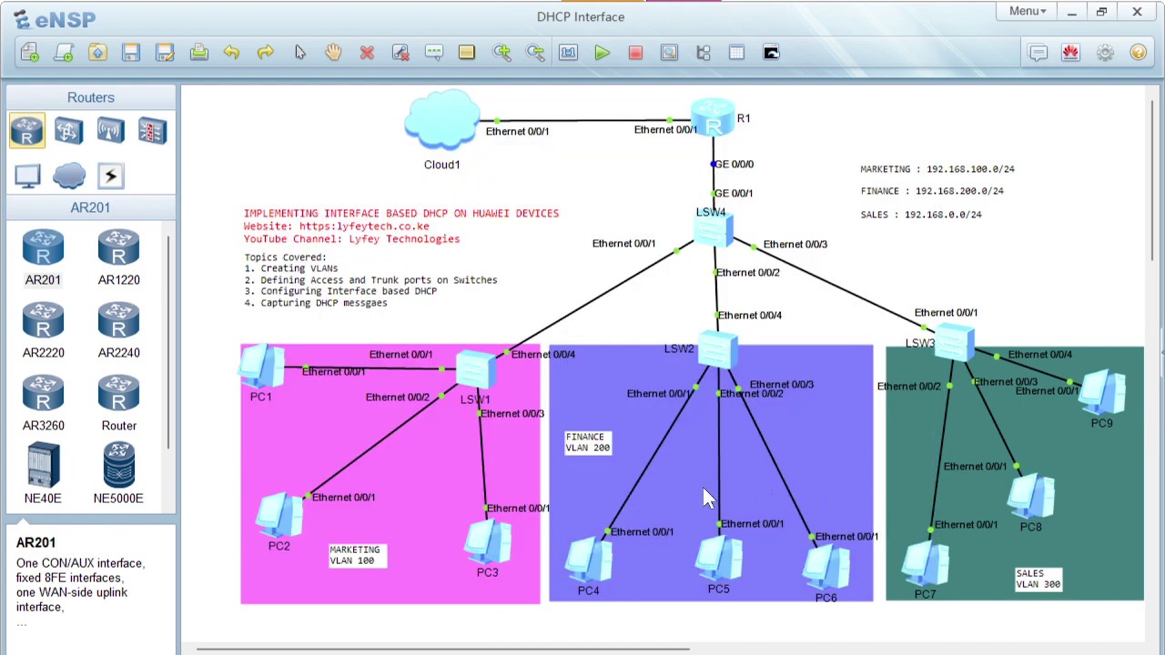
- Run display ip pool on R1 and check the total and used address counts in the statistics
double_click(717, 118)
key(Return)
key(Return)
key(Return)
text(displ)
key(Tab)
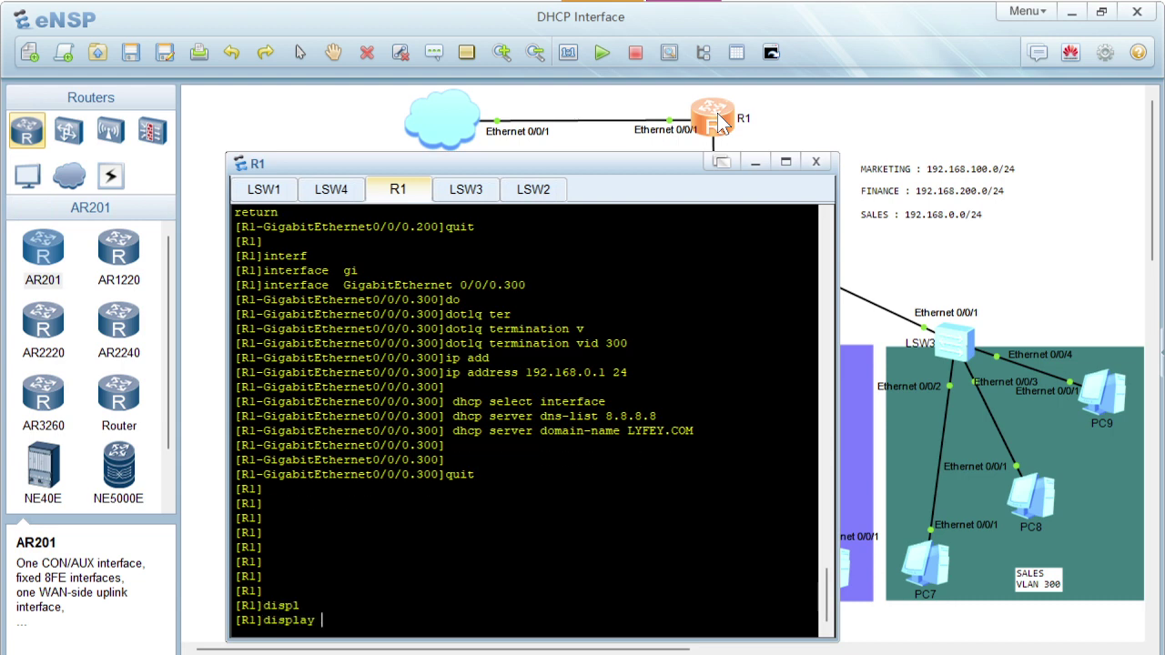
text(ip po)
key(Tab)
key(BackSpace)
key(BackSpace)
key(BackSpace)
key(BackSpace)
key(BackSpace)
key(BackSpace)
key(BackSpace)
key(BackSpace)
key(BackSpace)
key(BackSpace)
key(BackSpace)
key(BackSpace)
key(BackSpace)
key(BackSpace)
key(BackSpace)
key(BackSpace)
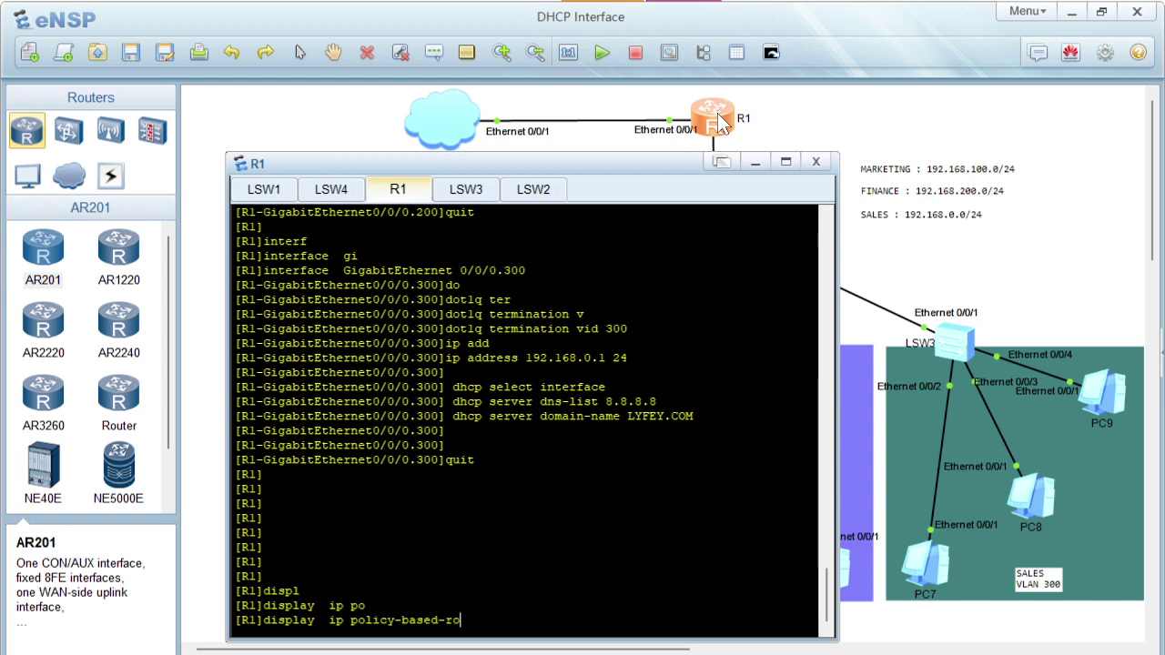
key(BackSpace)
text(ool)
key(Return)
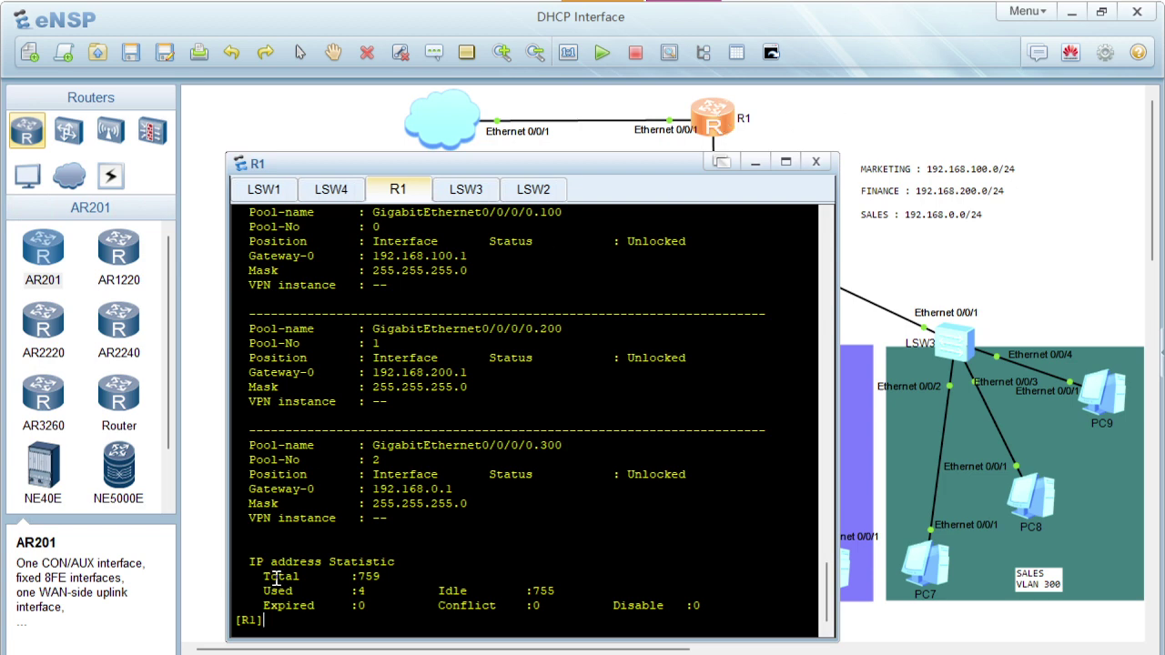
drag(272, 579, 382, 574)
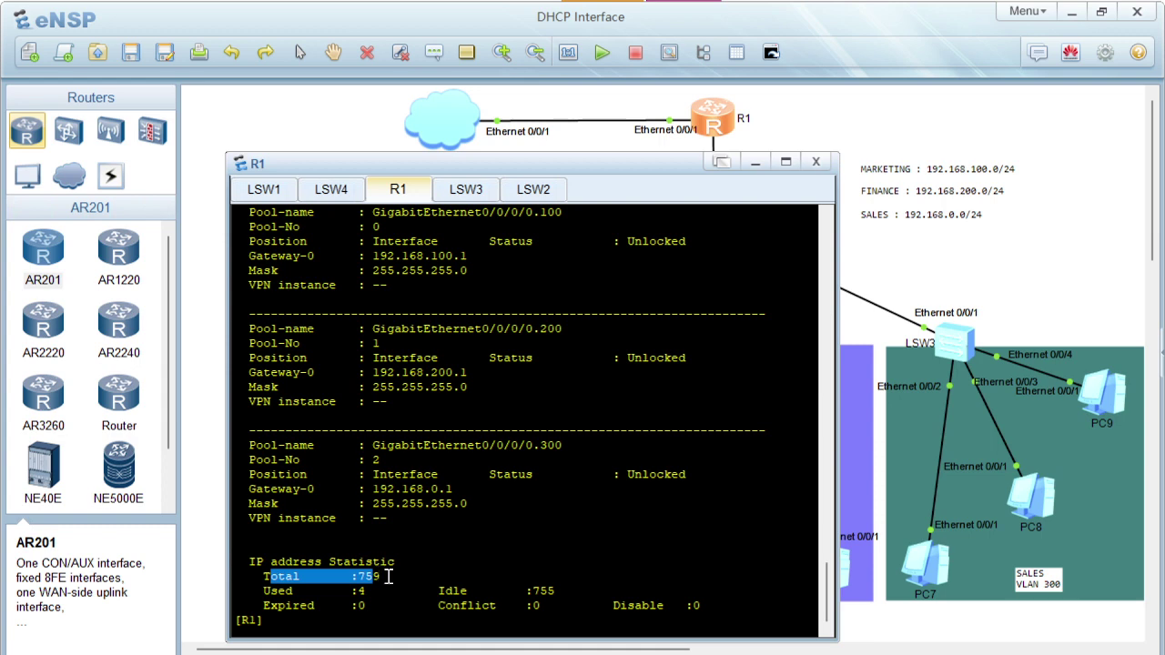
drag(367, 590, 347, 591)
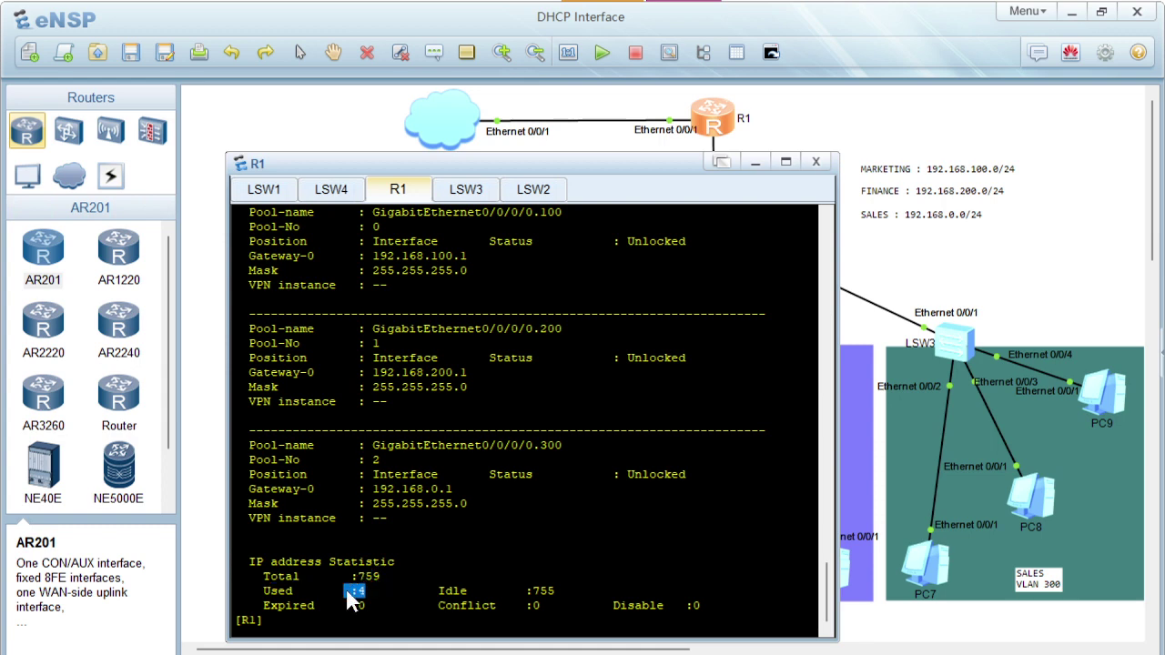
- Set PC7's IPv4 configuration to DHCP with automatic DNS and apply it
double_click(934, 574)
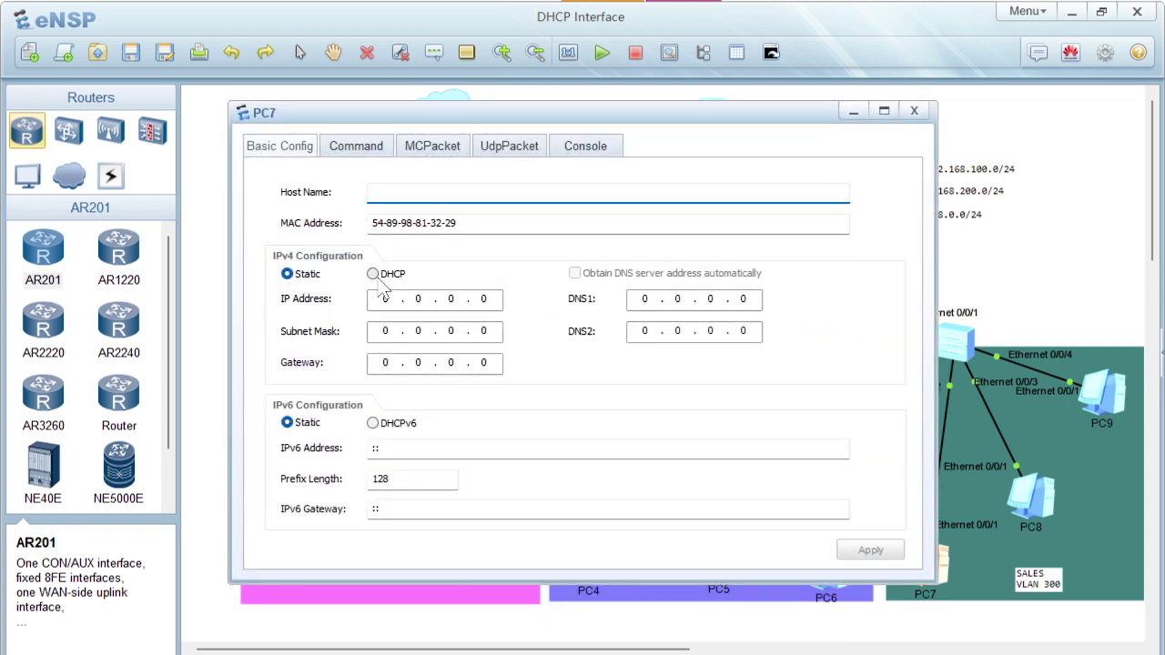
click(373, 274)
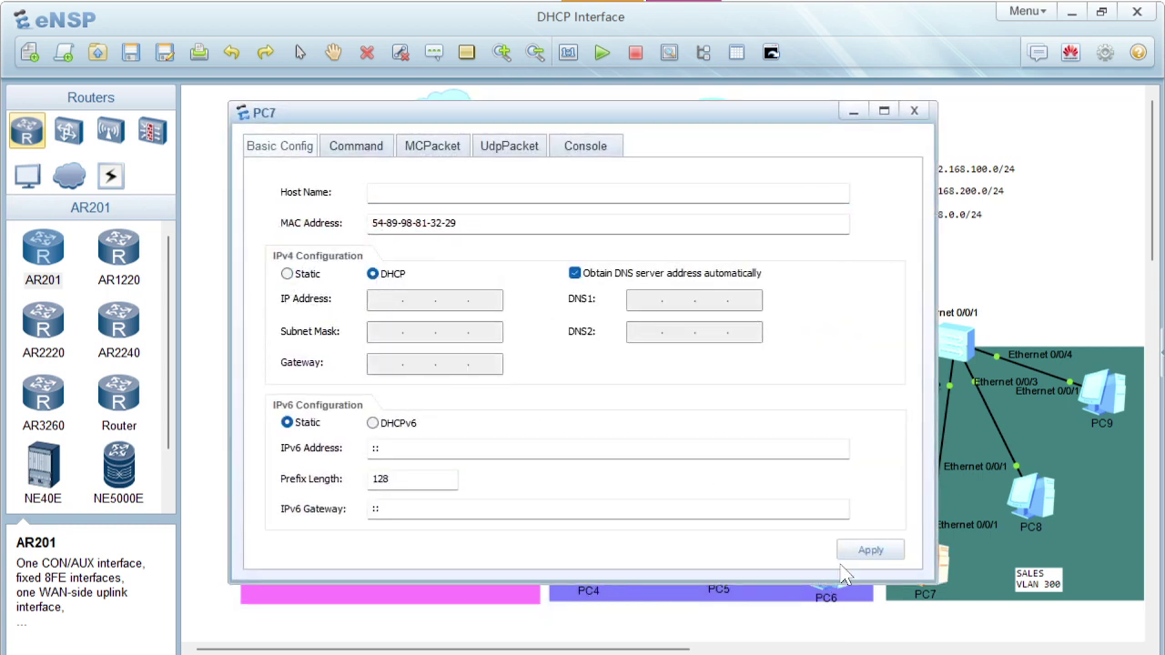
click(850, 553)
click(853, 111)
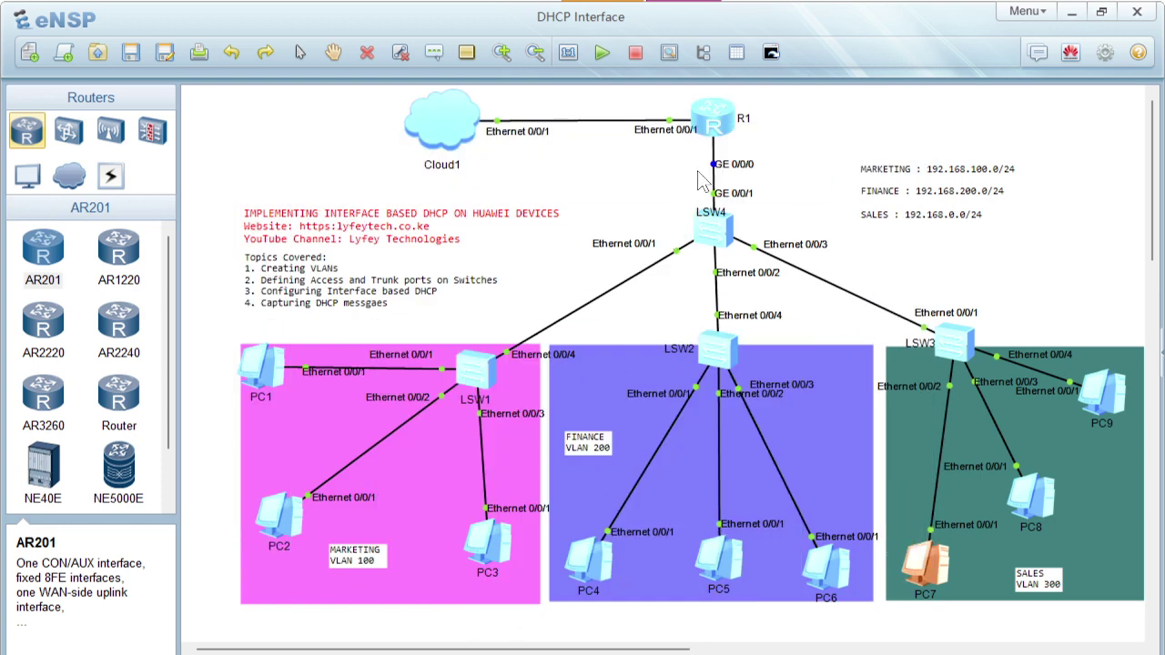
- Rerun display ip pool on R1 and compare the number of used addresses after PC7's DHCP request
double_click(714, 113)
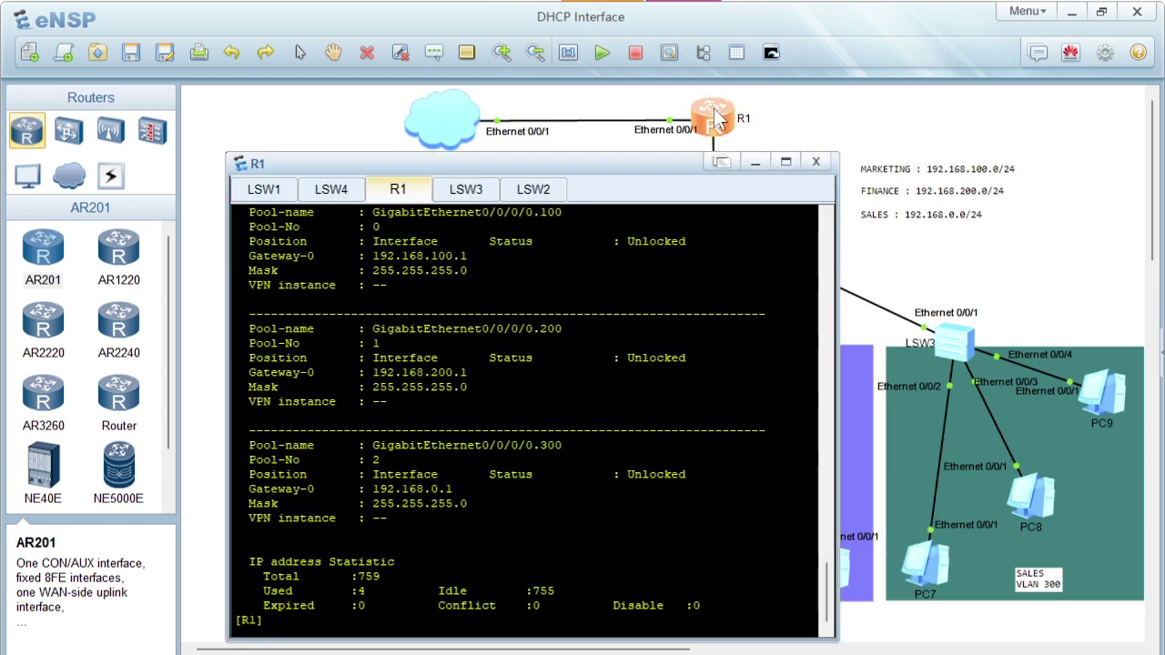
key(Up)
key(Return)
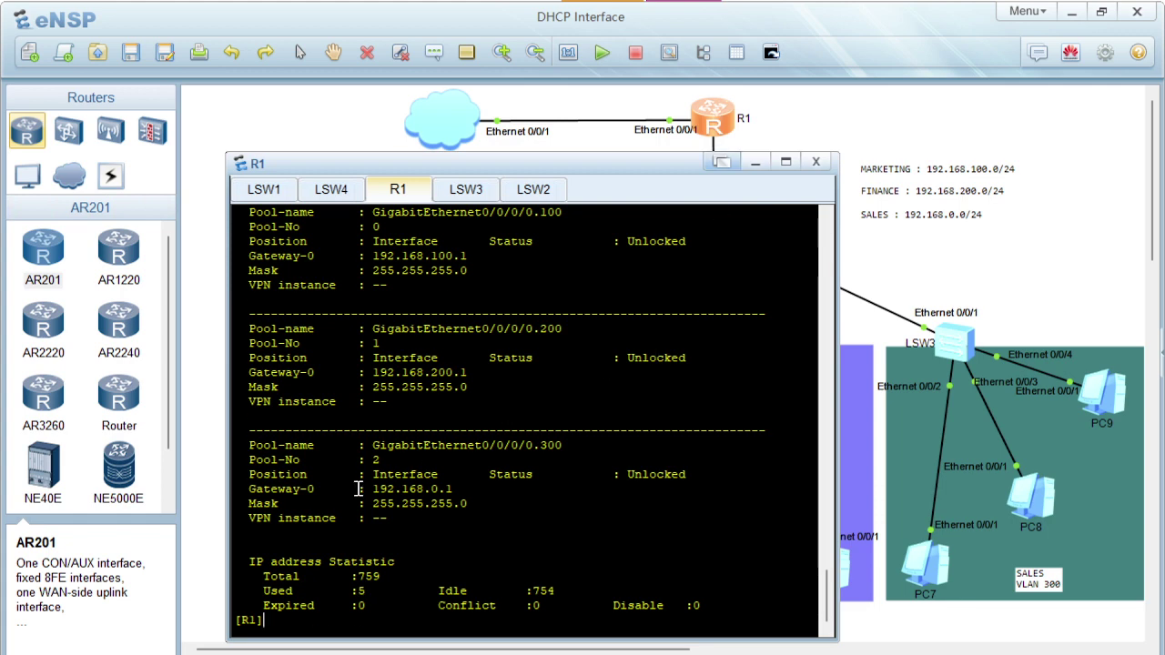
drag(271, 589, 368, 592)
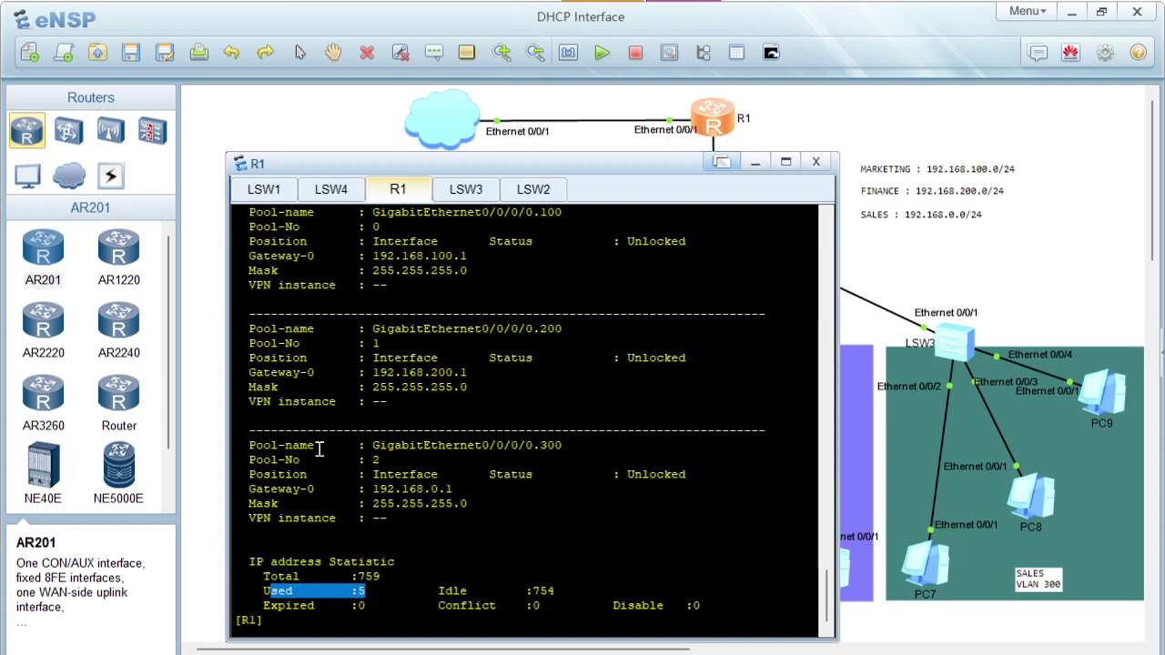
- Review the pool entries for subinterfaces 0/0/0.300, 0/0/0.200 and 0/0/0.100 in R1's output, and minimize the console
drag(265, 443, 478, 505)
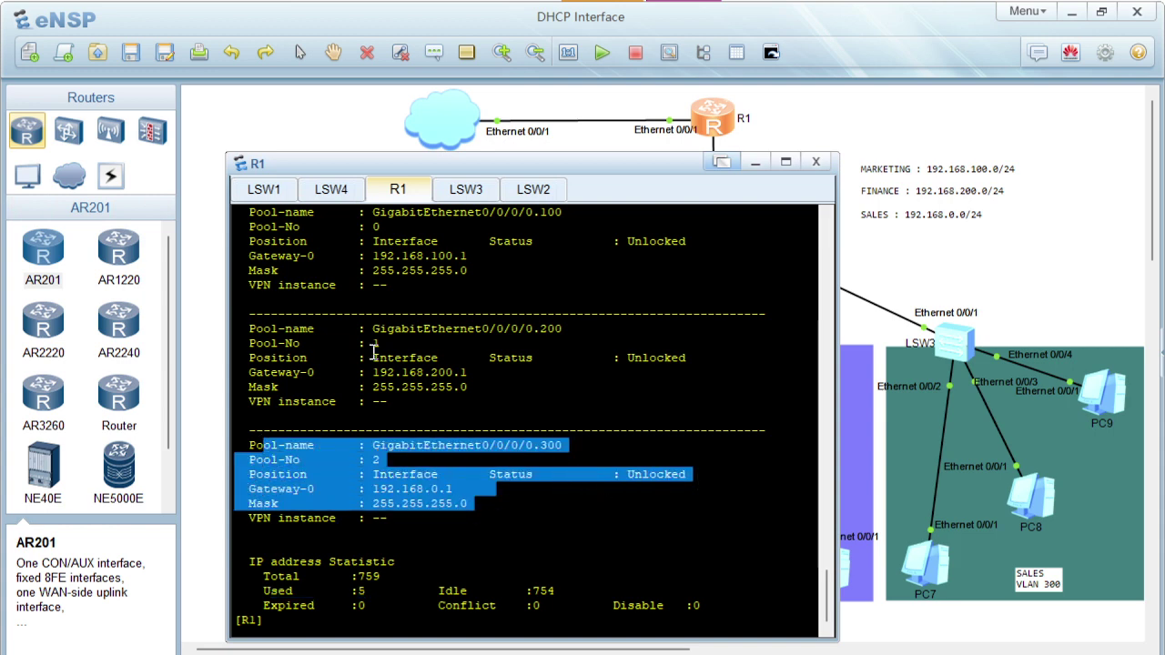
drag(260, 333, 627, 397)
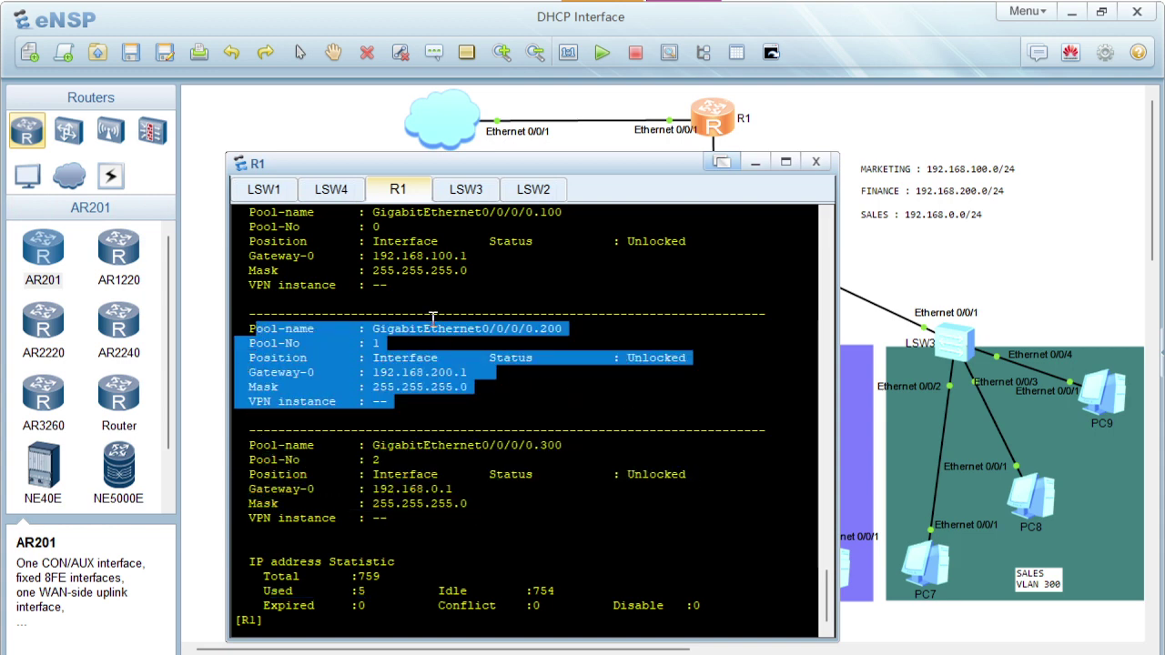
click(387, 285)
drag(387, 285, 223, 241)
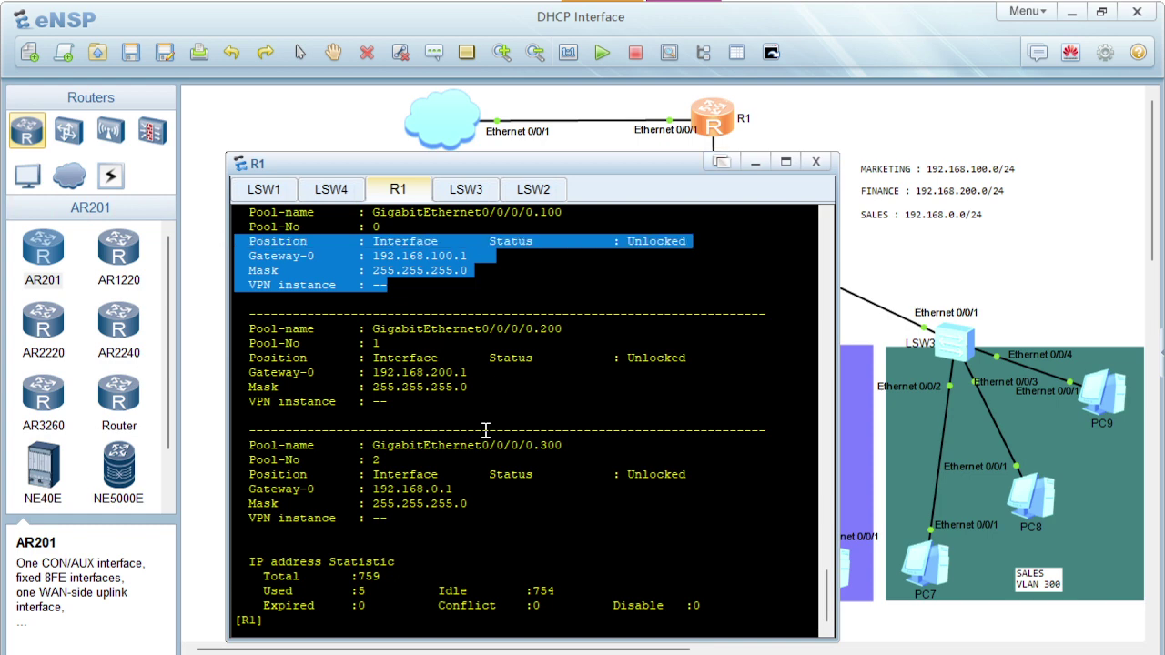
drag(486, 431, 325, 371)
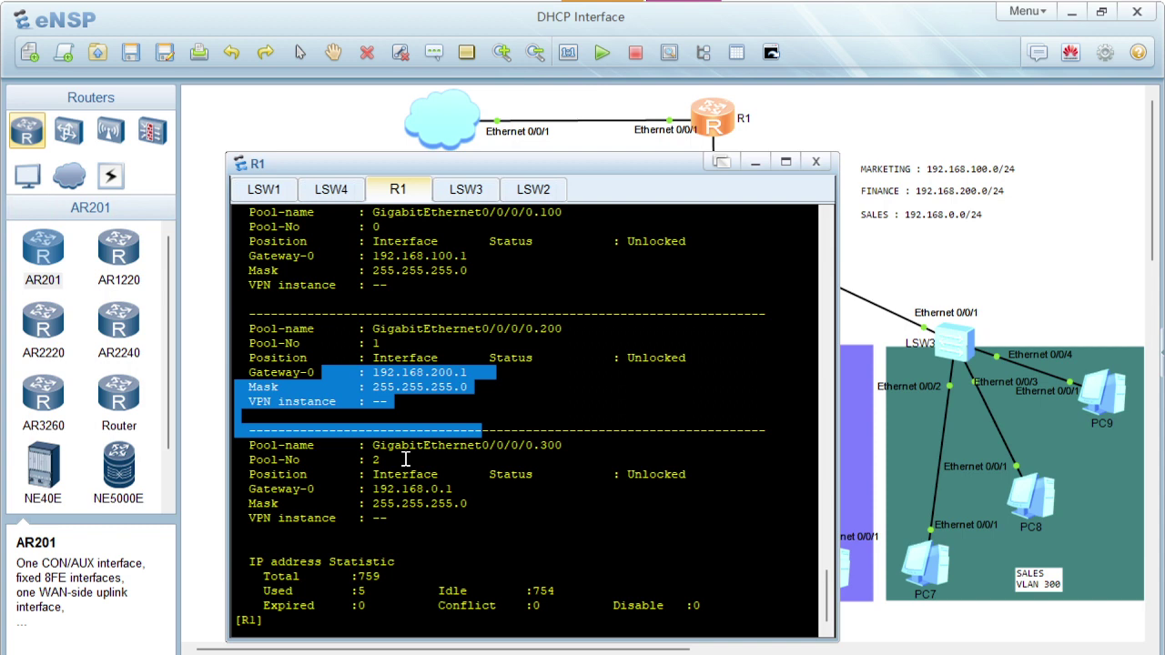
click(417, 357)
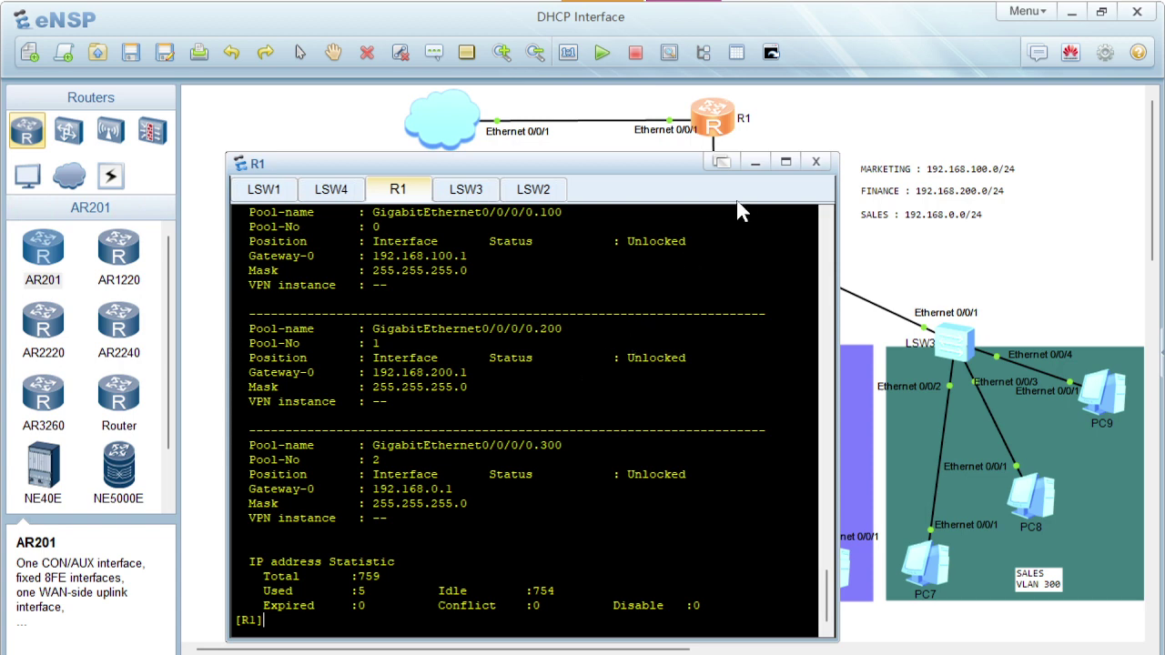
click(756, 163)
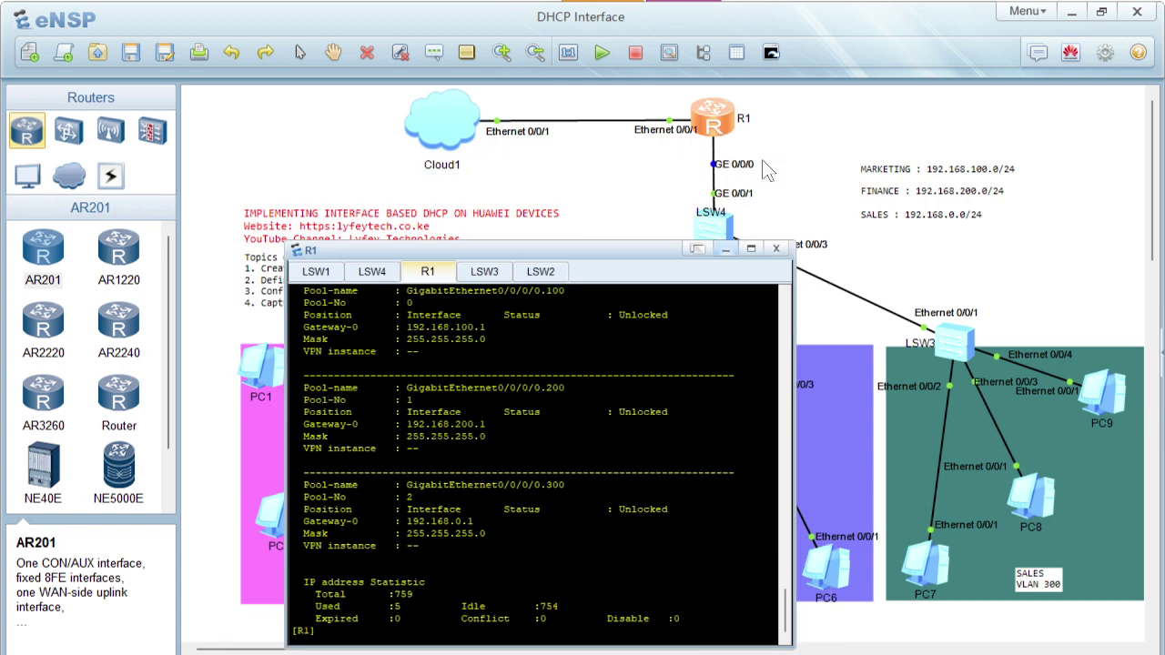